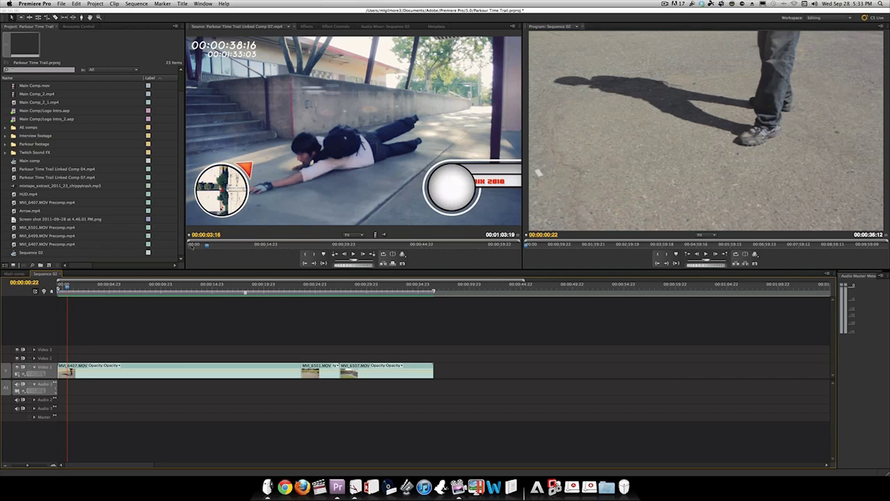
Step: Review the footage of Parkour Time Trail Linked Comp 07 and the three raw clips in Sequence 02
drag(193, 246, 397, 246)
click(53, 291)
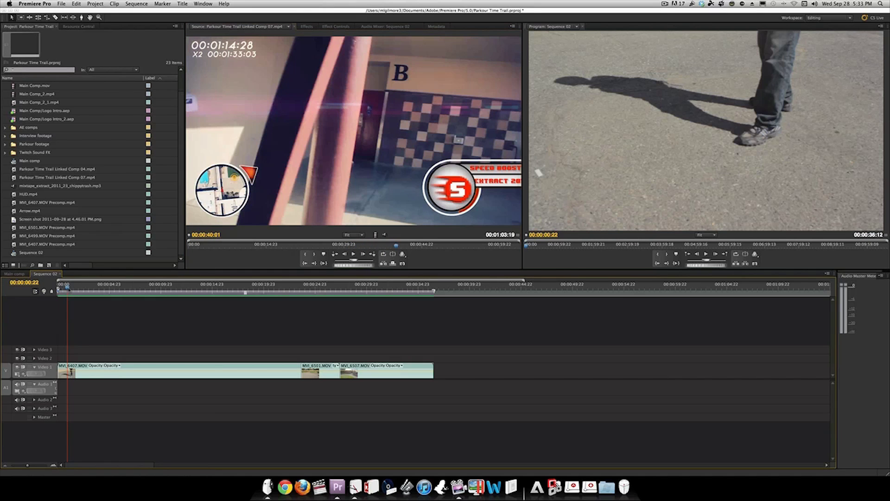
drag(67, 291, 415, 297)
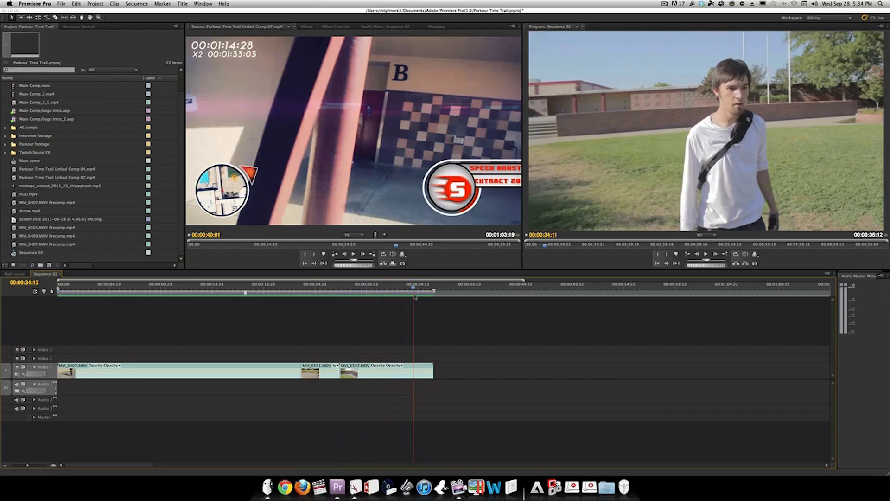
click(281, 290)
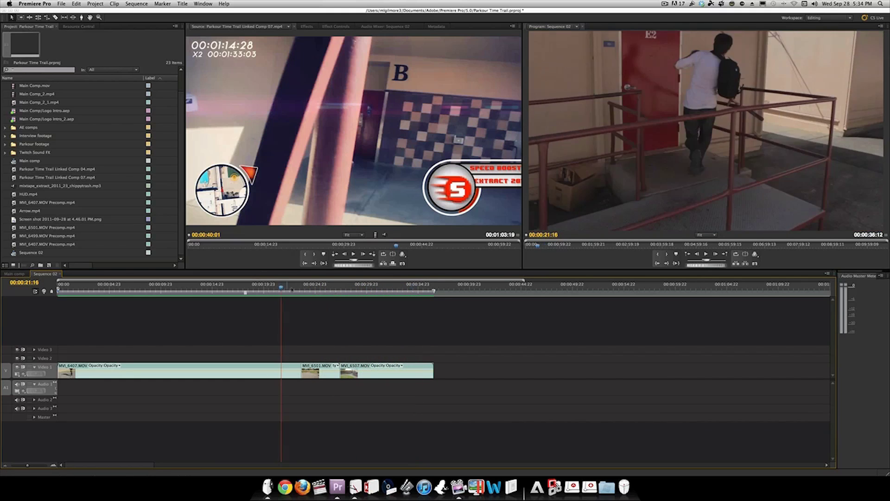
click(325, 290)
click(368, 289)
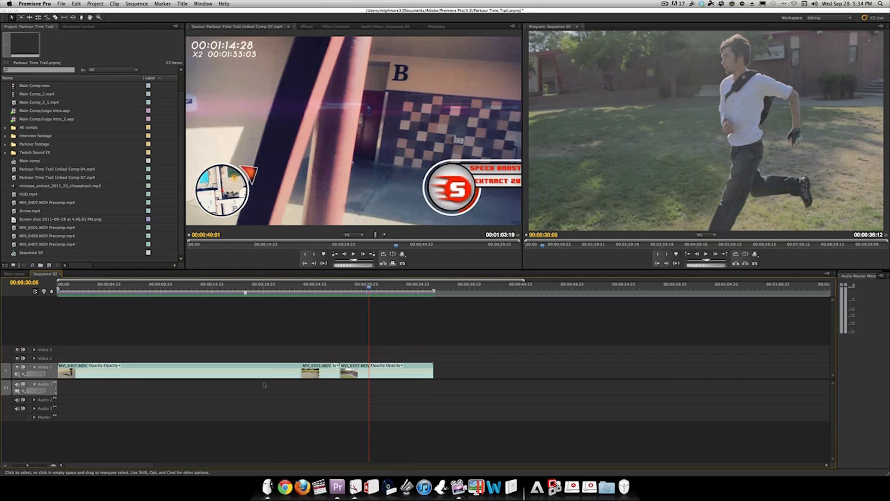
Step: Replace all three MVI clips on the Video 1 track of Sequence 02 with a linked After Effects composition
drag(244, 337, 438, 414)
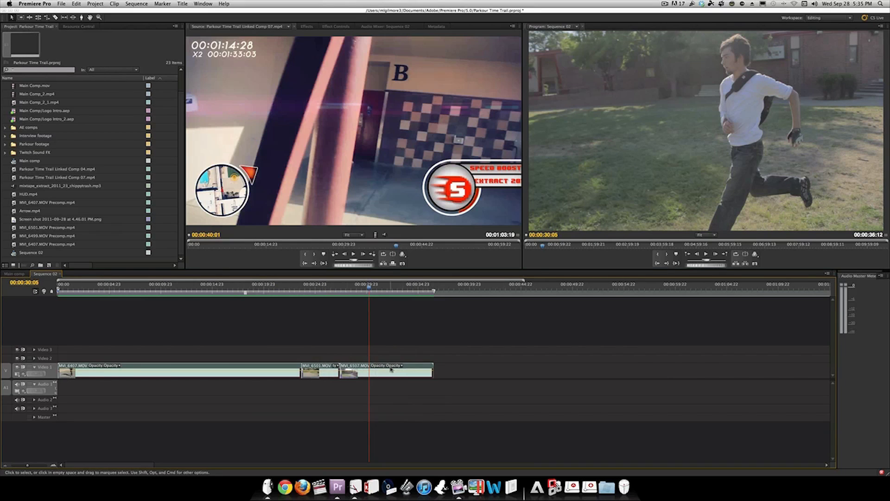
right_click(393, 380)
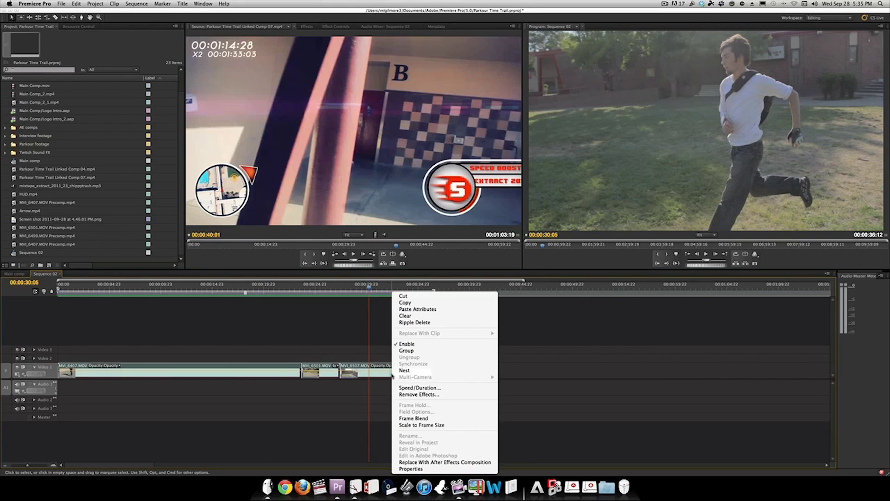
click(445, 462)
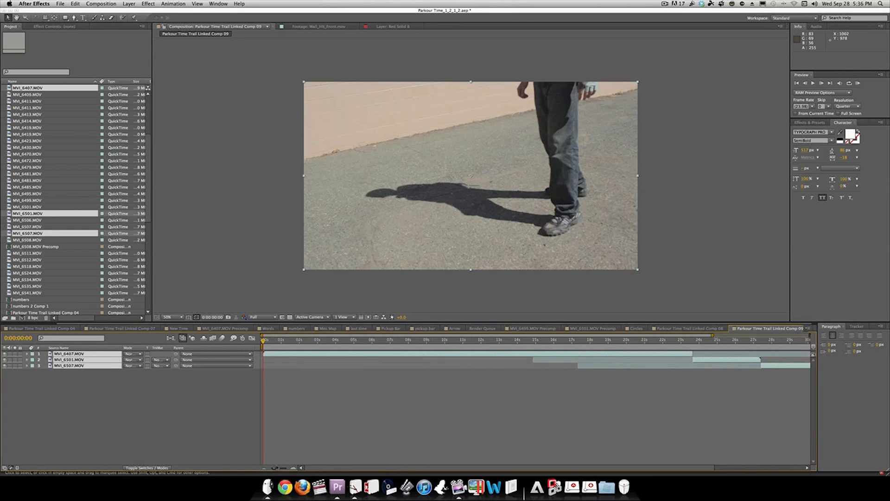
Step: Fit the whole linked composition in the timeline and look through its three footage layers, leaving them deselected
drag(274, 468, 270, 469)
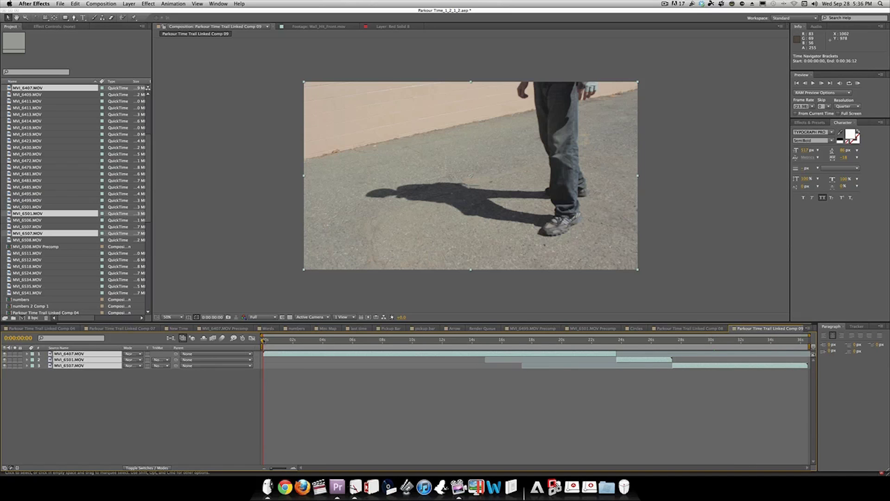
drag(263, 340, 641, 356)
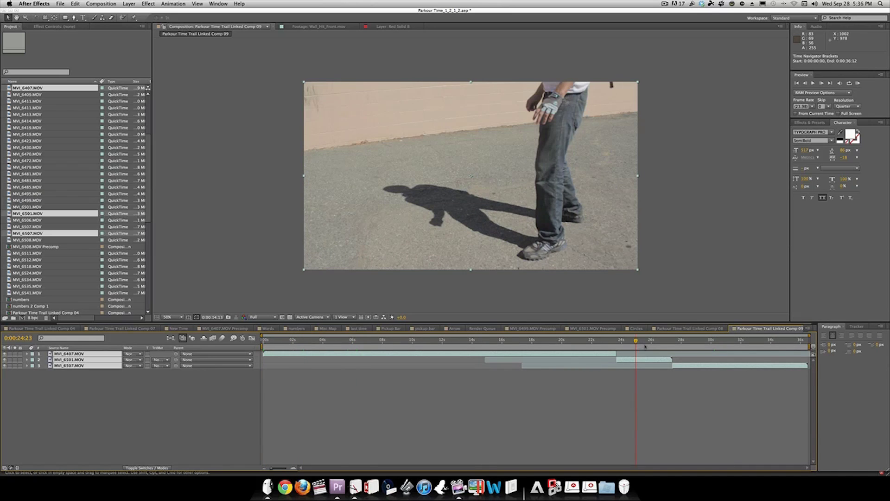
click(706, 340)
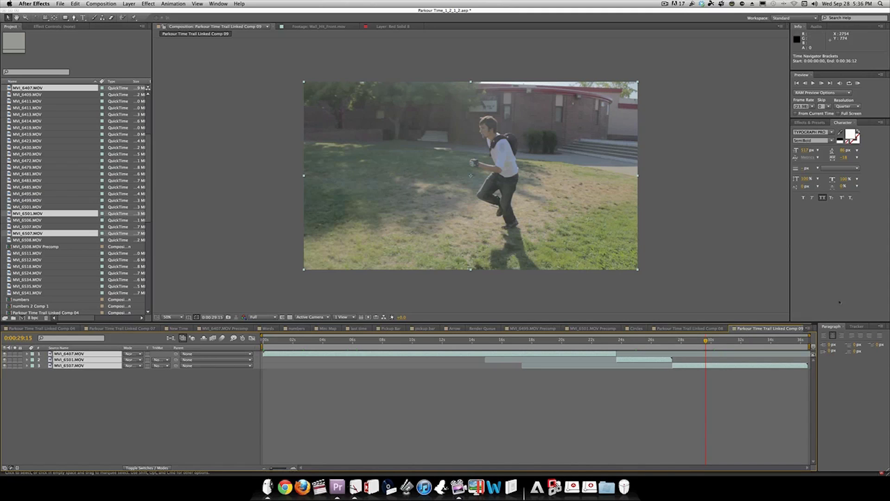
click(687, 390)
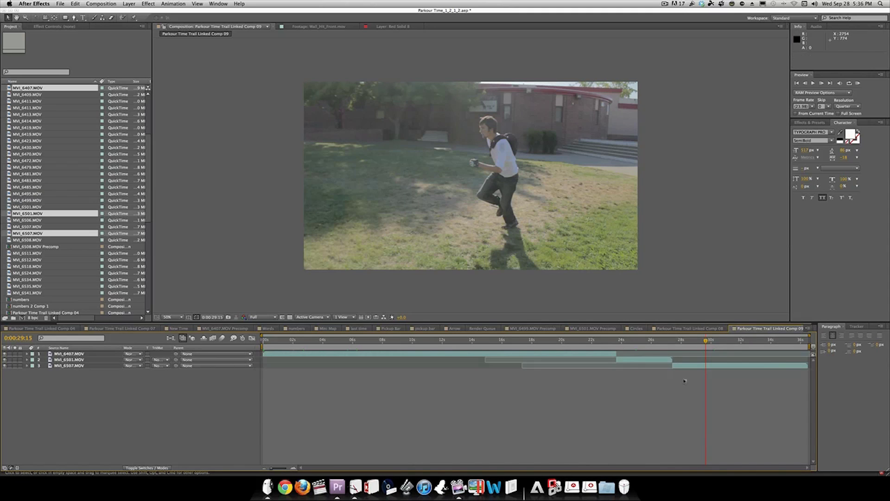
Step: Run the Trim Compose.jsx script on all three footage layers, using the folder name Trimmed Comps and 8-frame handles
click(600, 355)
shift+click(115, 366)
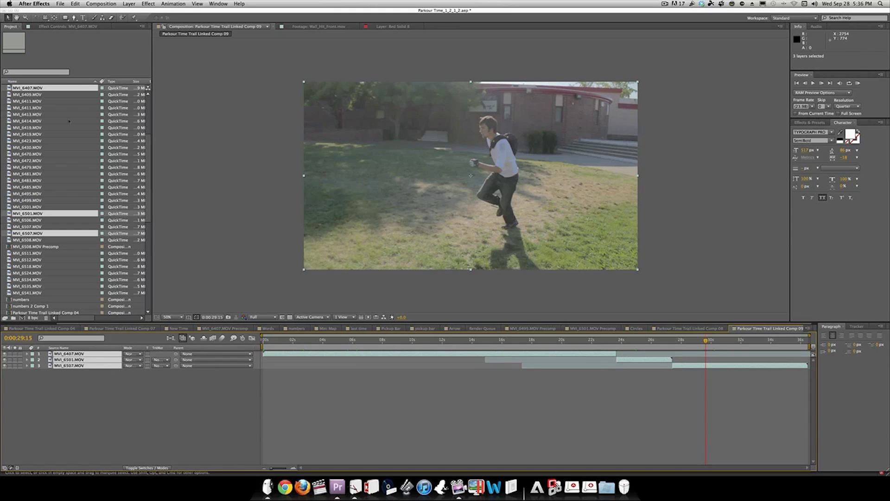
click(77, 3)
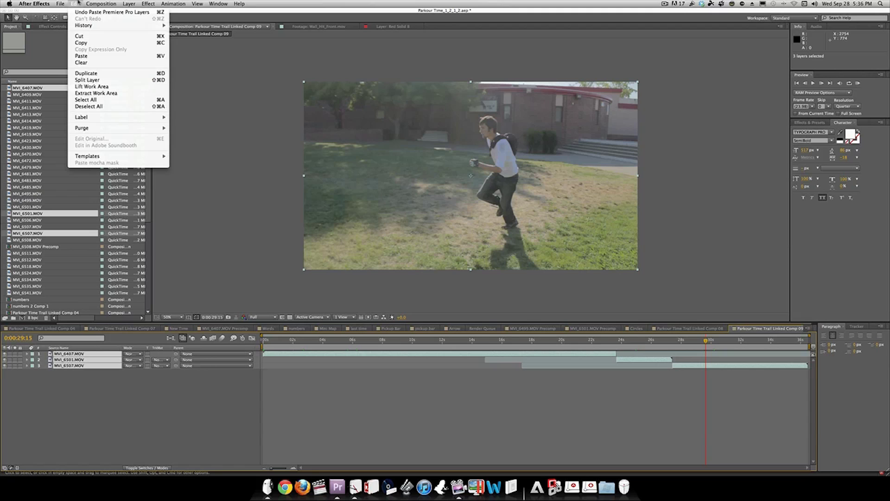
mouse_move(63, 5)
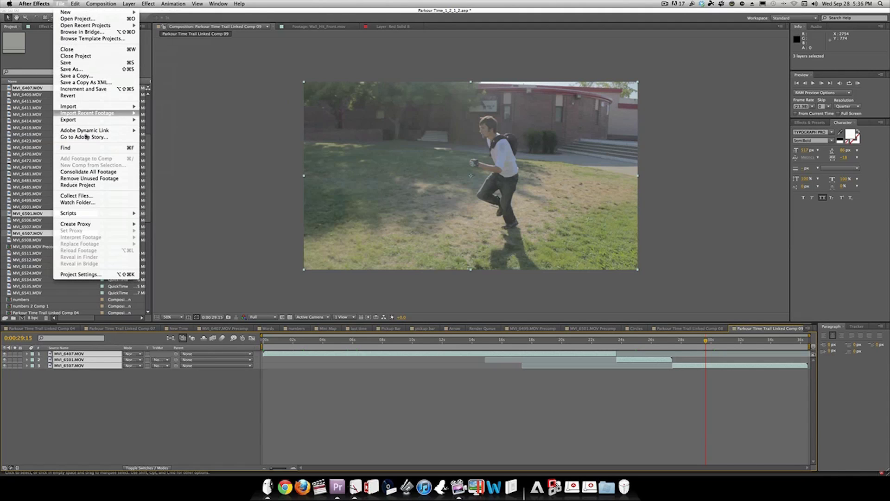
mouse_move(95, 213)
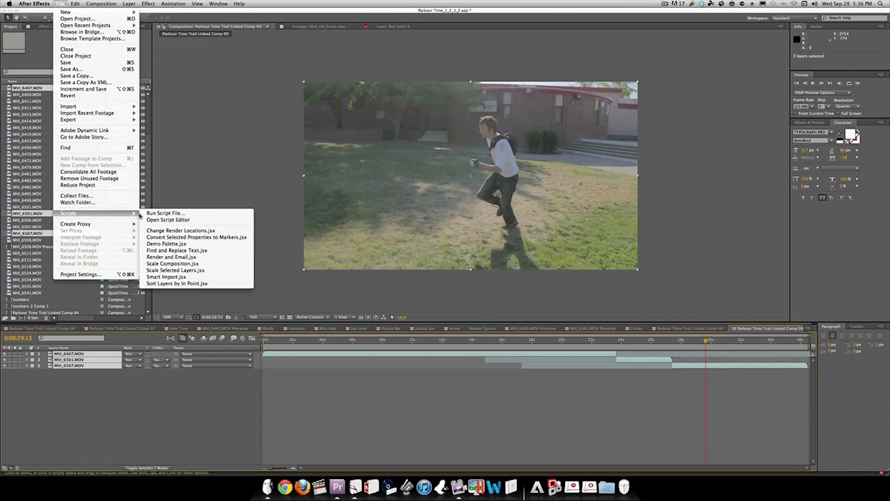
click(182, 215)
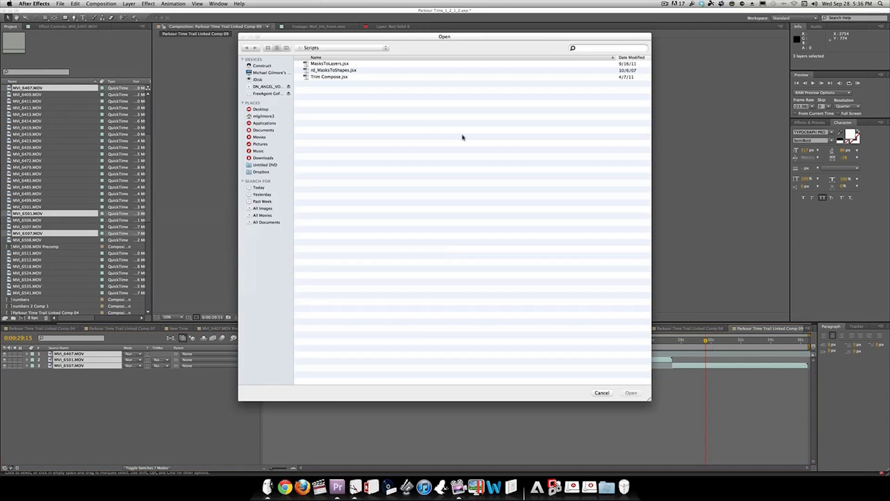
click(333, 77)
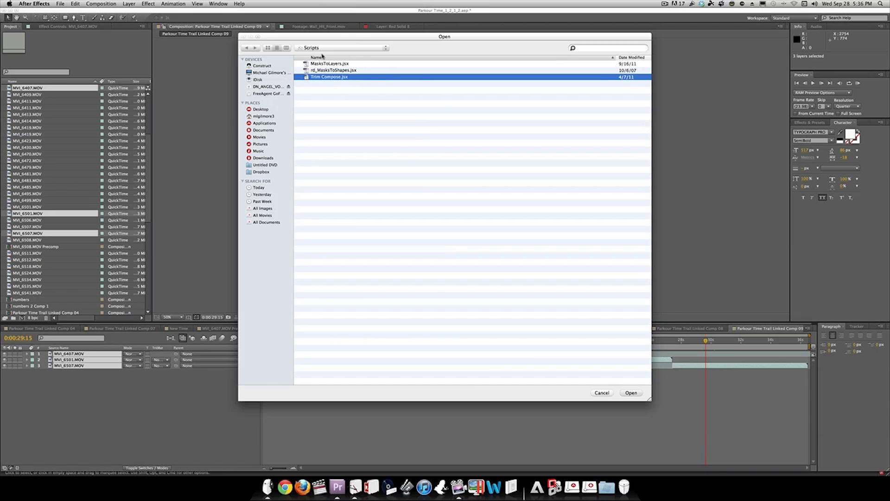
click(632, 392)
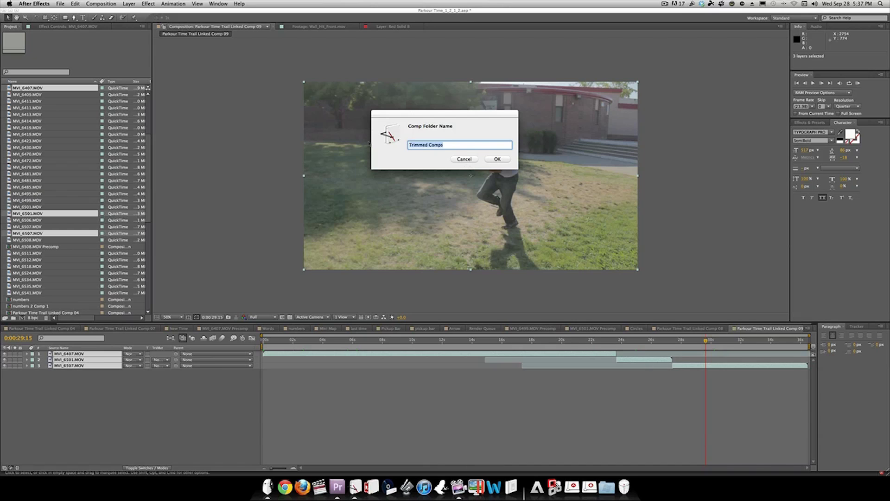
click(504, 161)
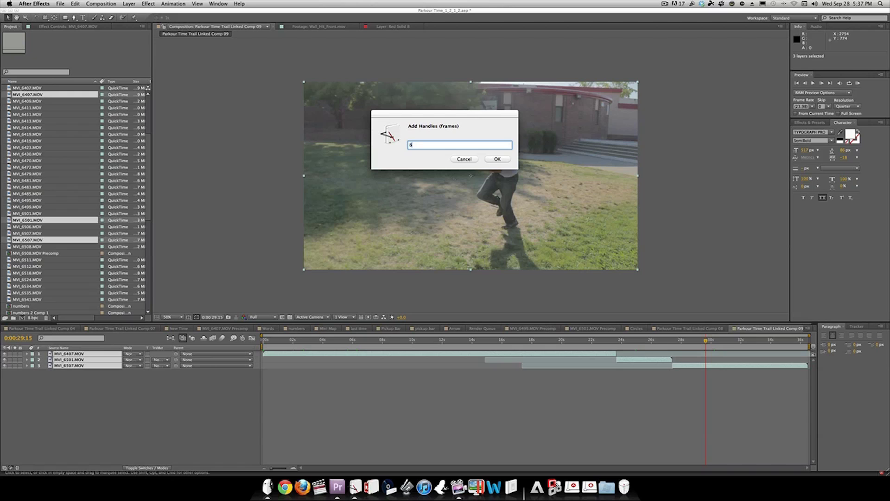
click(497, 160)
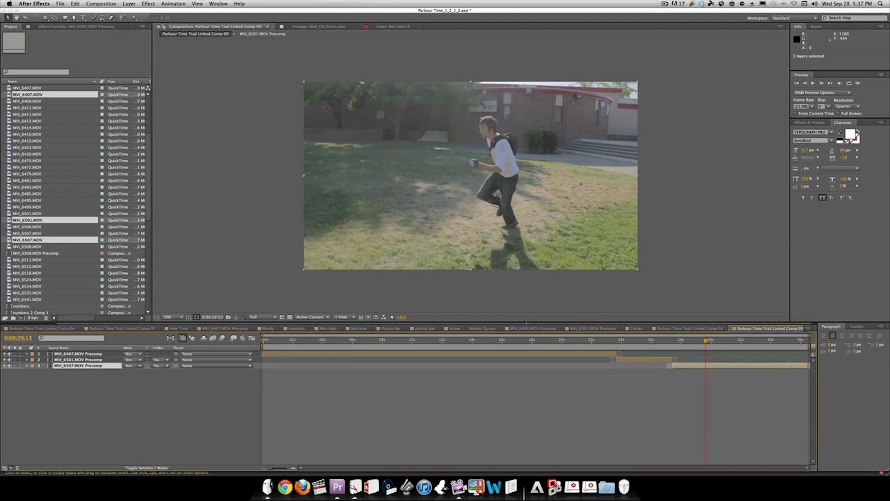
Step: Examine the overlapping handles where the MVI_6407.MOV and MVI_6501.MOV precomps meet
click(617, 346)
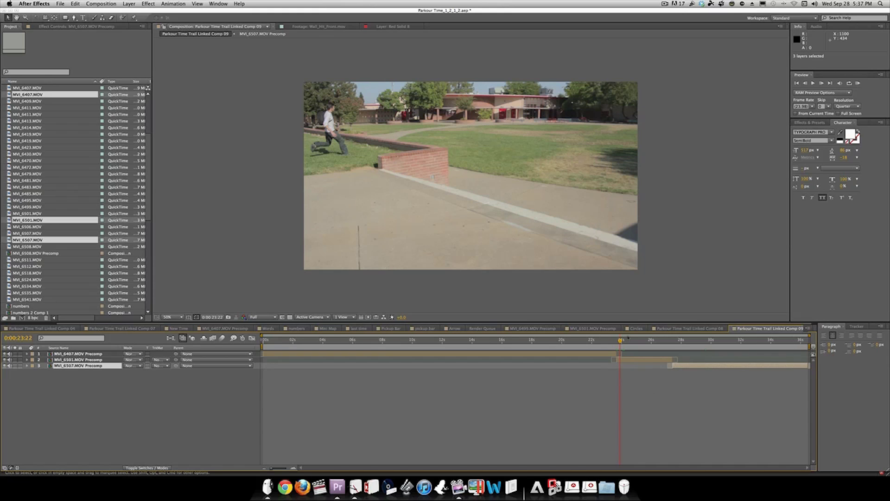
drag(620, 340, 615, 341)
click(588, 341)
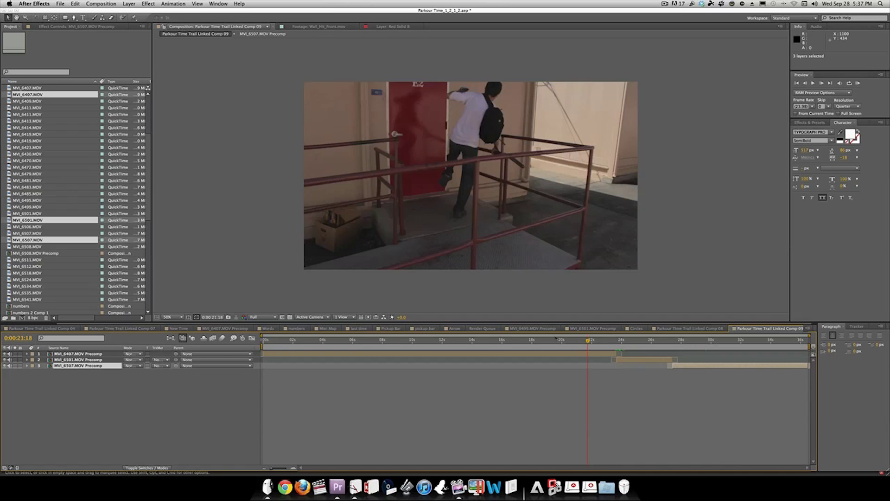
Step: Open the MVI_6407.MOV Precomp and play through its footage
click(99, 354)
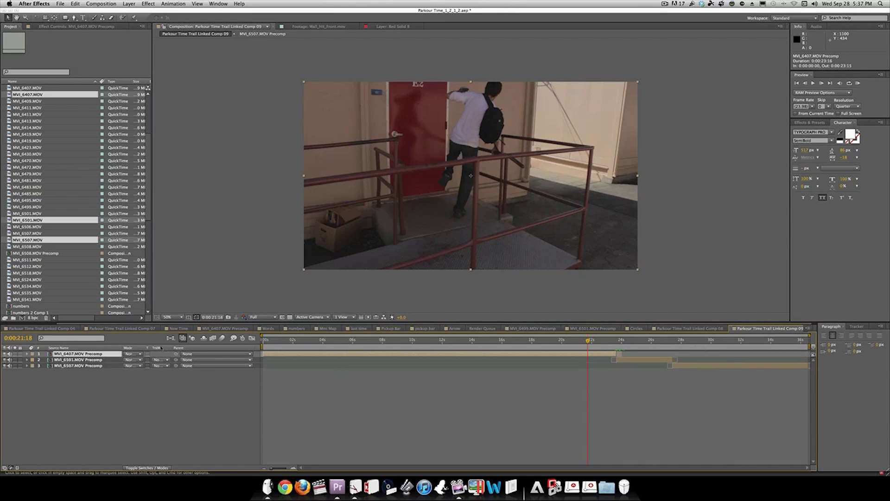
double_click(102, 354)
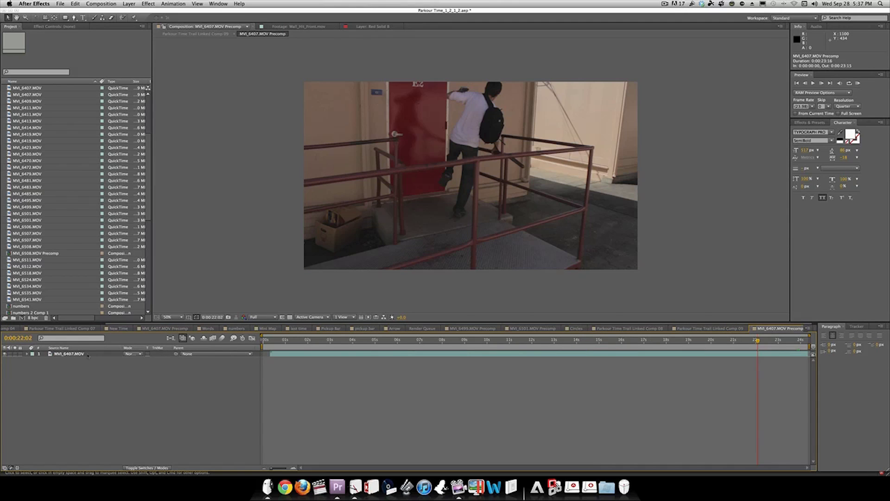
drag(266, 340, 533, 356)
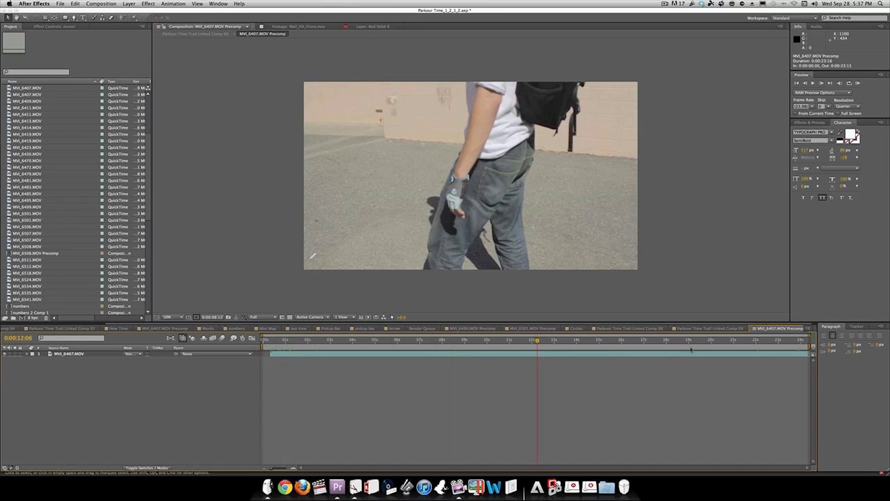
click(282, 340)
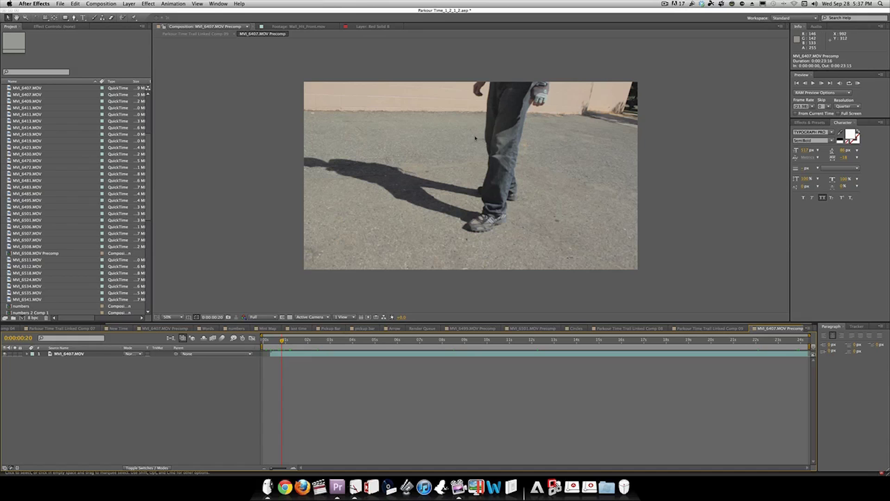
key(space)
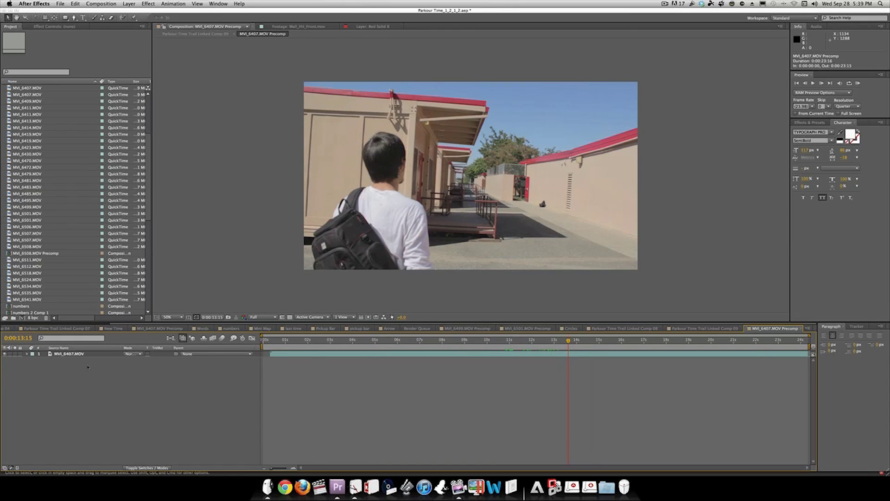
Step: Create a new orange solid layer (FF9600) named Arrow in the MVI_6407.MOV Precomp
click(129, 3)
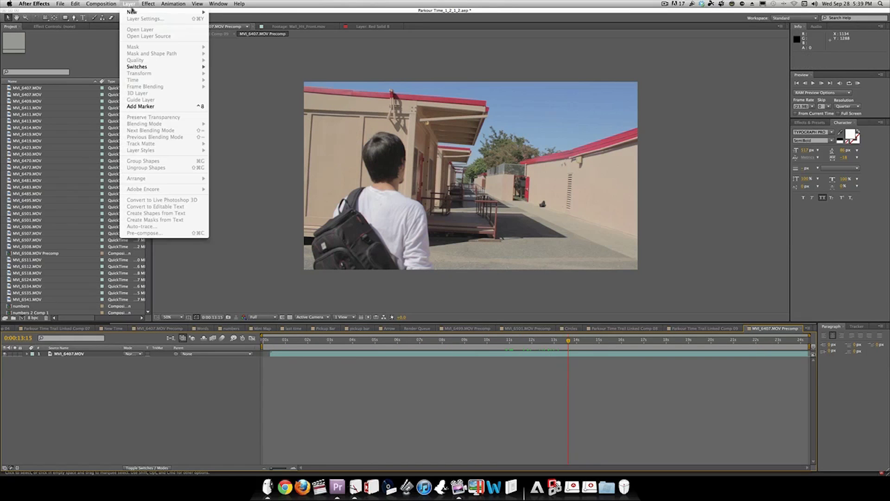
mouse_move(136, 12)
click(255, 21)
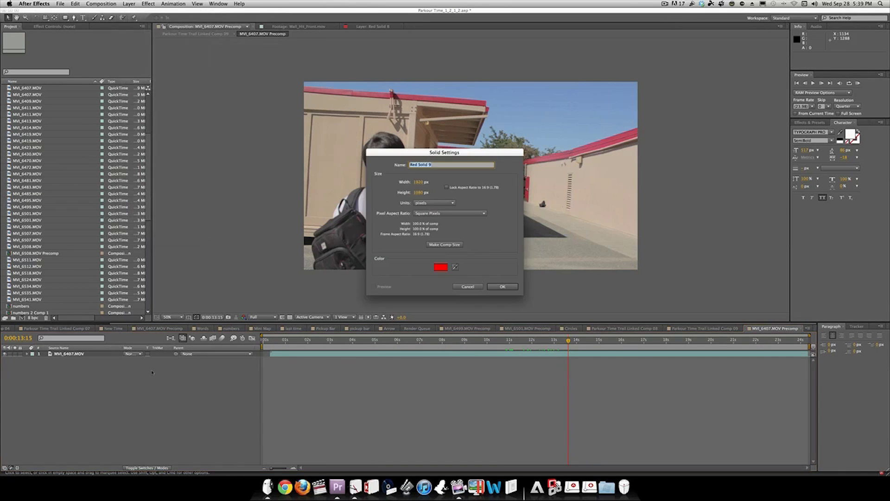
click(440, 267)
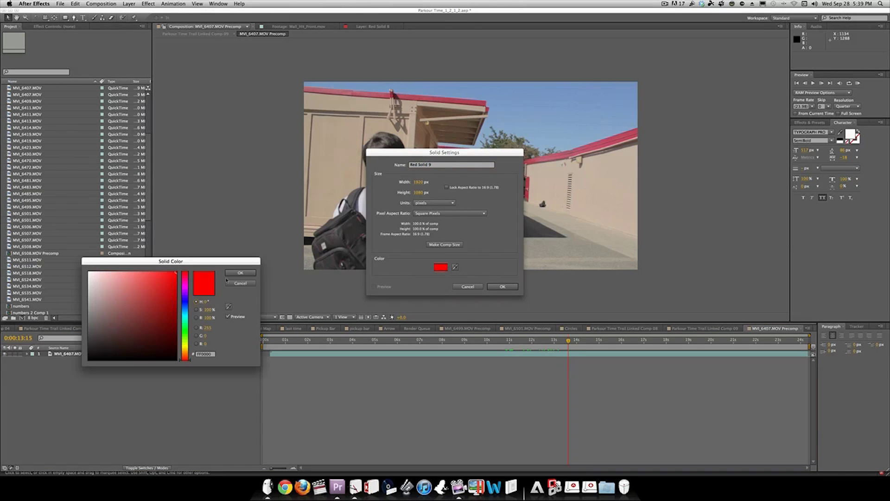
drag(185, 347, 186, 354)
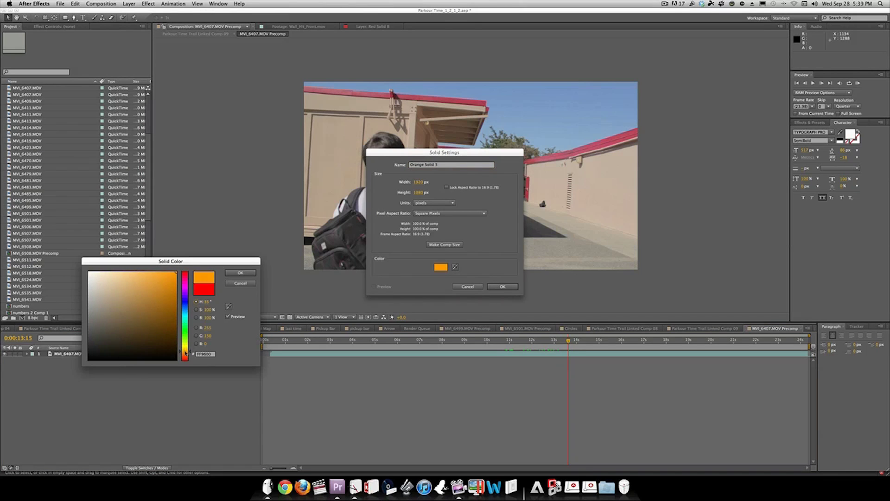
click(250, 273)
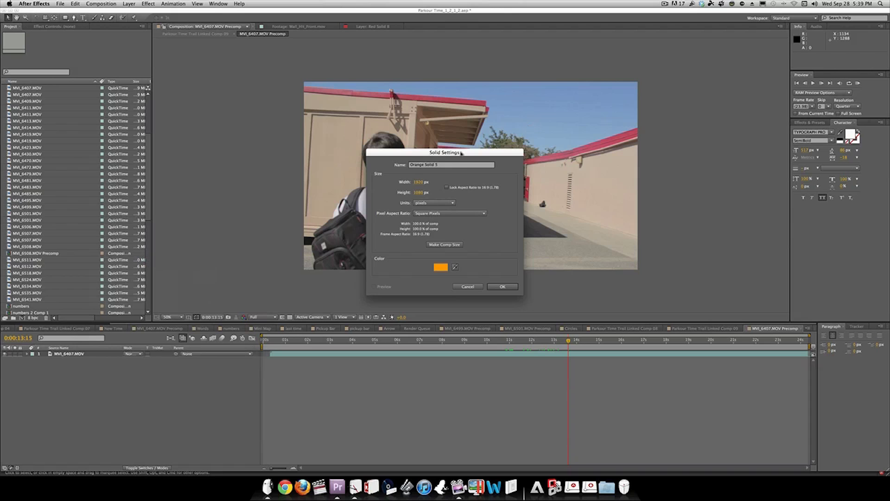
triple_click(450, 165)
text(Arrow)
click(510, 288)
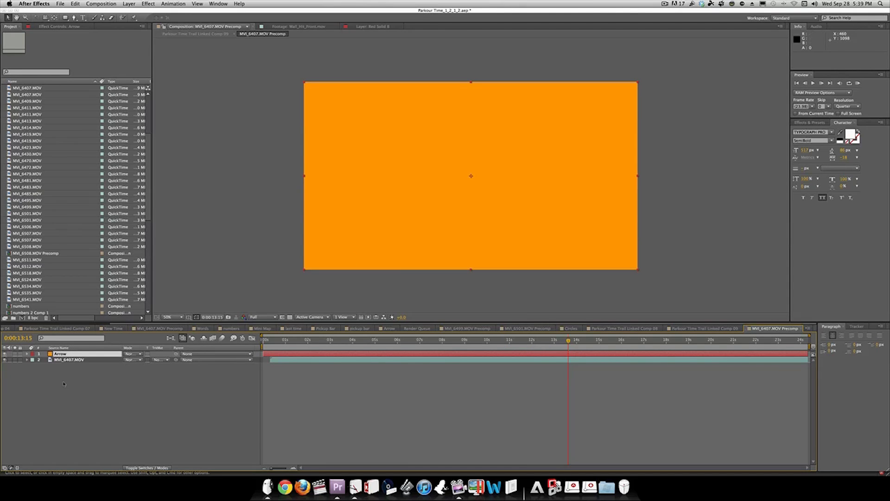
Step: Pre-compose the Arrow solid into a new composition named Arrow Comp
key(super+shift+c)
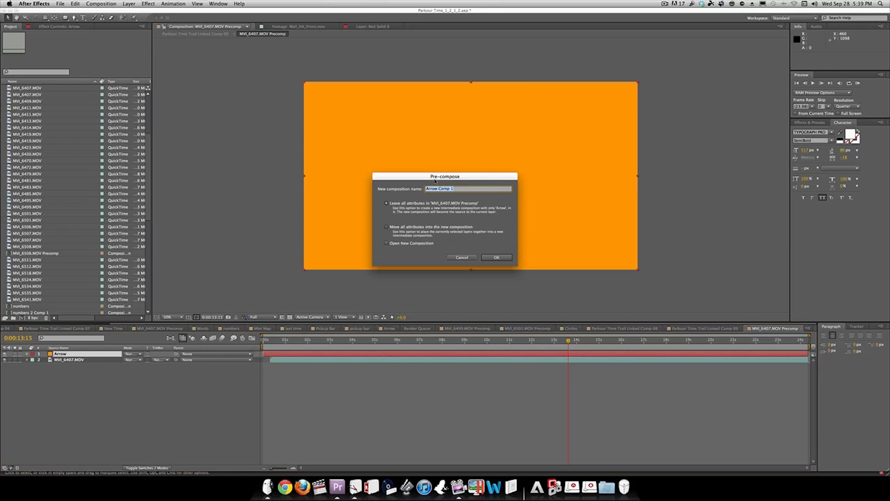
click(456, 190)
click(498, 257)
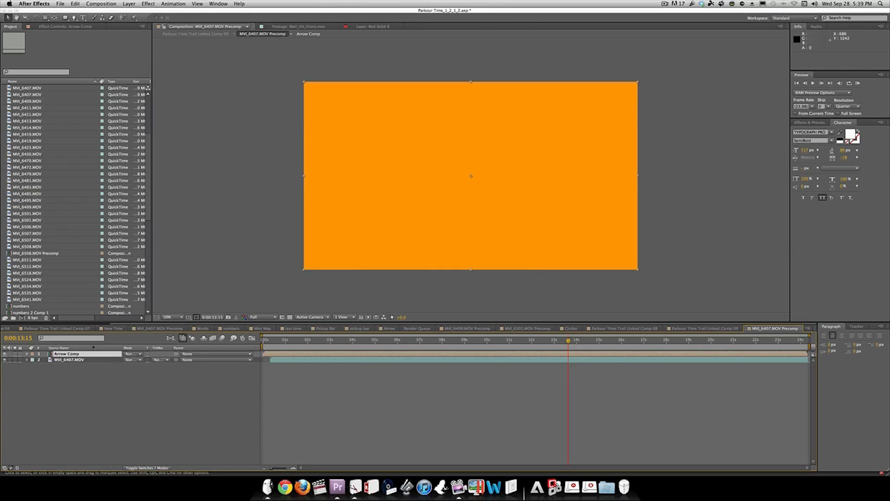
Step: Open the Arrow Comp, show the rulers and place a grid of vertical and horizontal guides over the right half of the frame
double_click(74, 354)
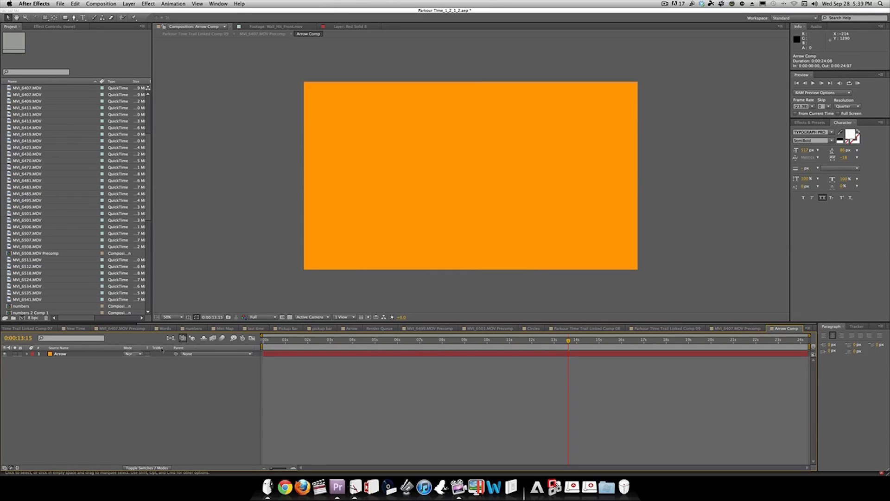
click(112, 353)
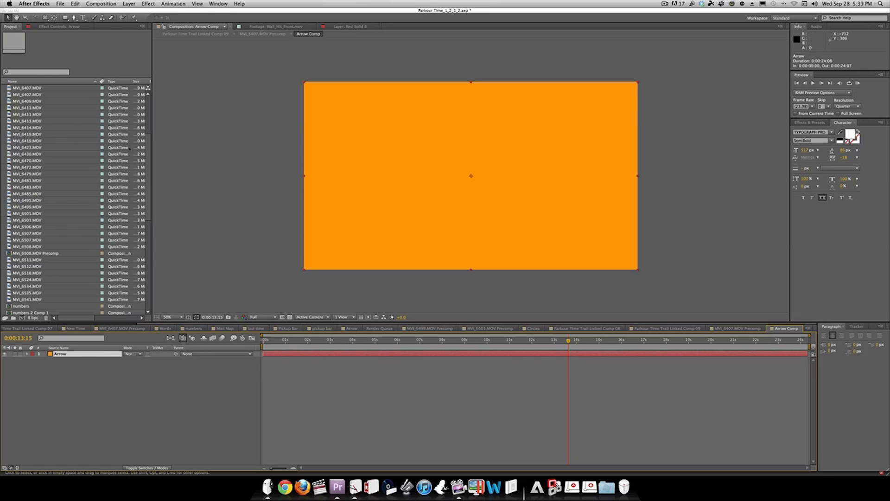
key(super+r)
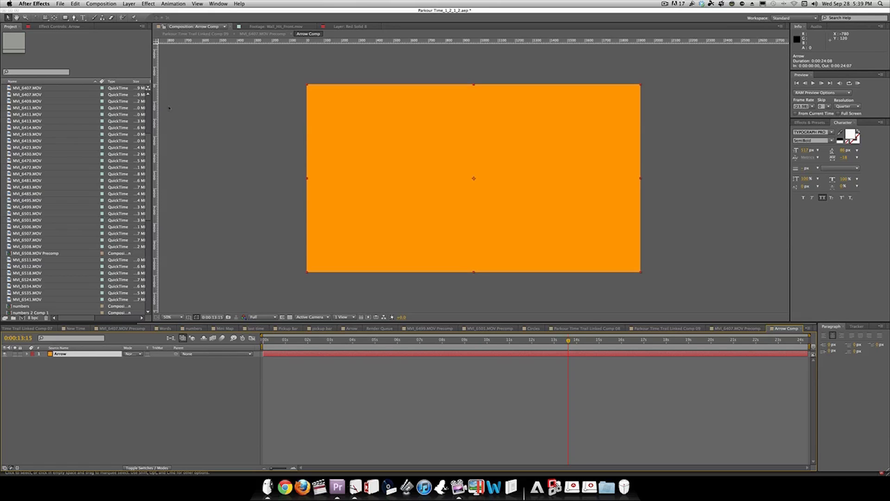
drag(158, 115, 473, 136)
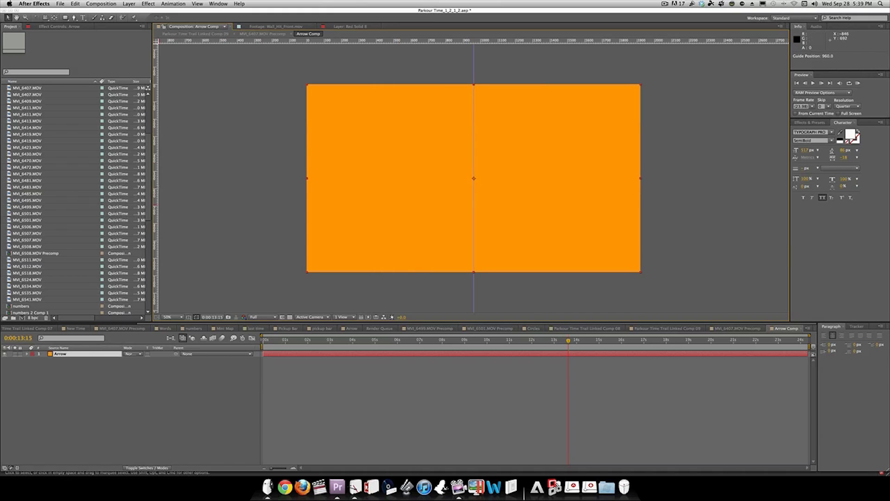
drag(156, 186, 523, 186)
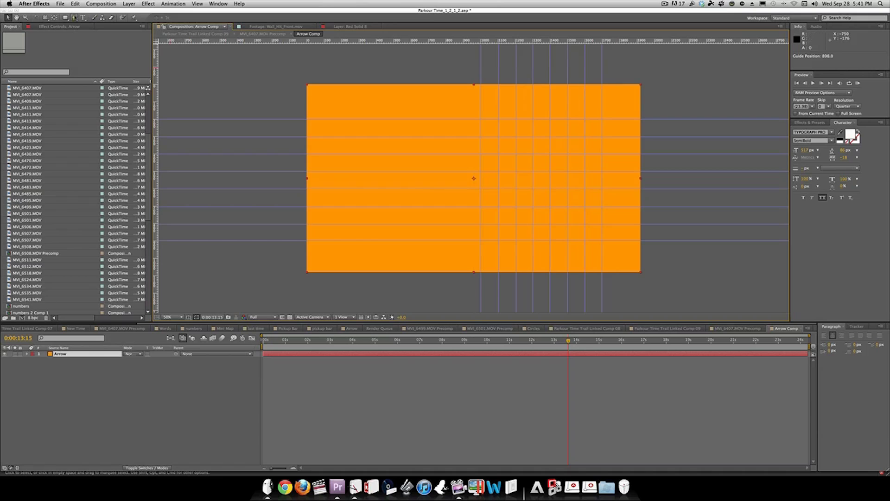
Step: Draw a closed six-point right-pointing chevron mask on the Arrow solid with the Pen tool, following the guides
click(74, 18)
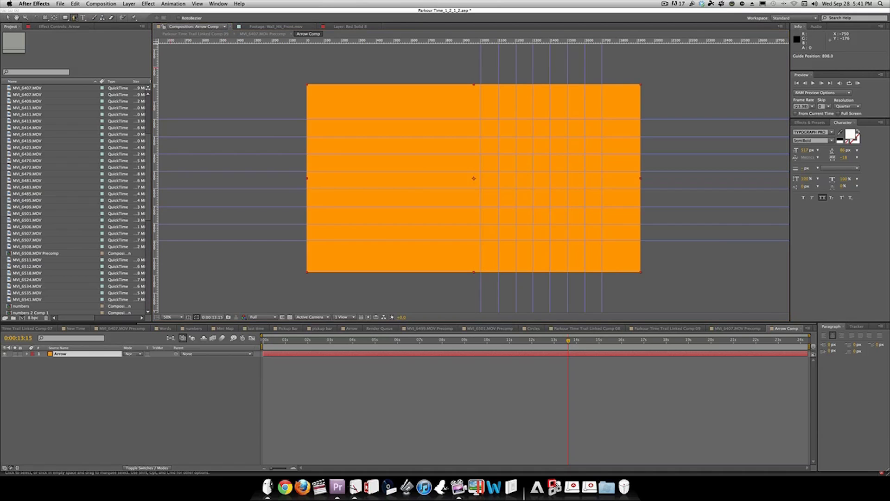
click(482, 120)
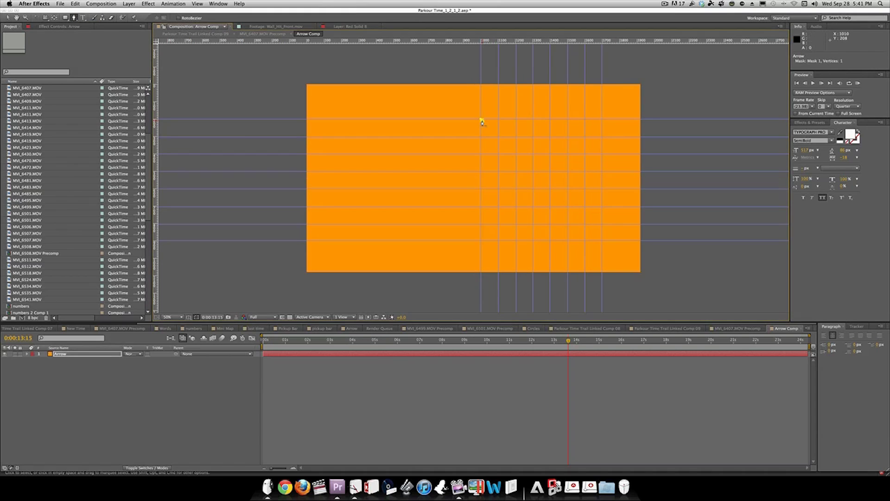
click(602, 171)
click(482, 240)
click(481, 206)
click(568, 171)
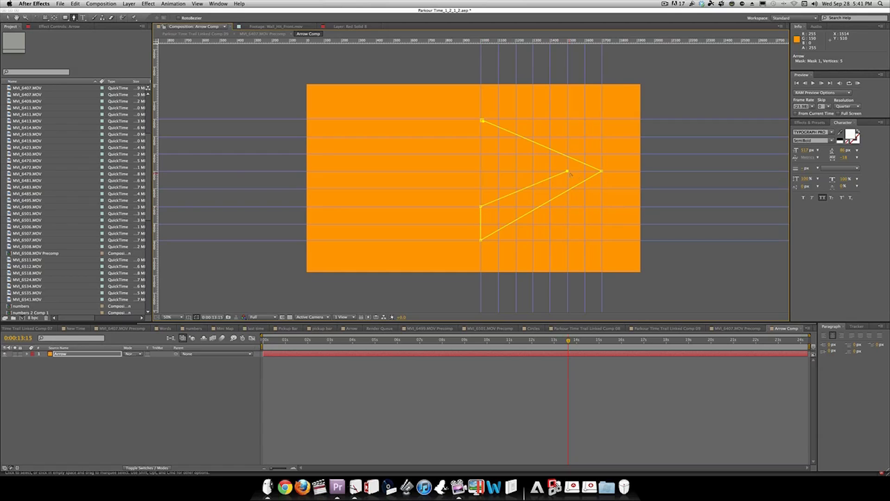
click(481, 137)
click(482, 122)
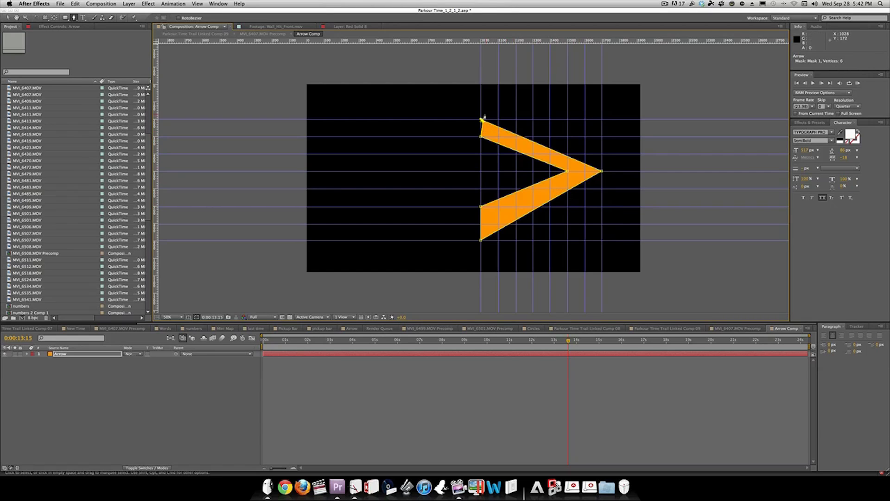
Step: Align the chevron mask's upper outer corner with the guide intersection and move its lower inner corner down to the next guide
key(period)
key(v)
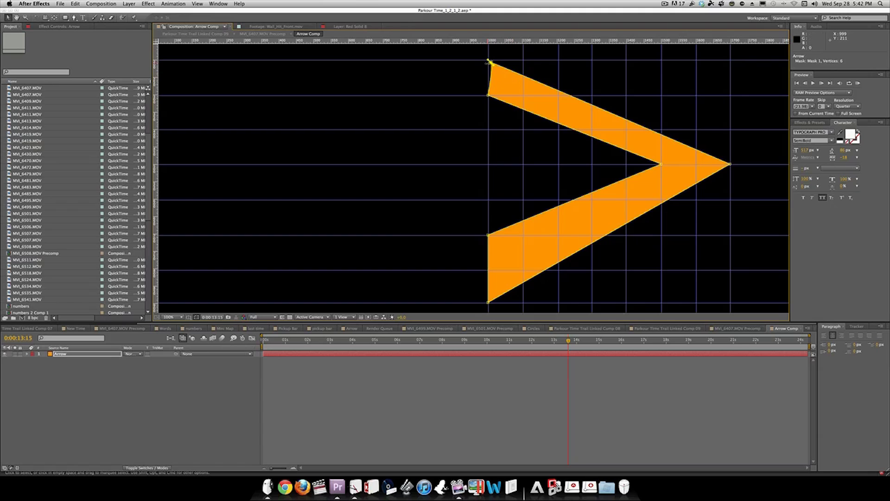
key(g)
drag(491, 63, 489, 65)
key(g)
key(v)
drag(489, 64, 489, 65)
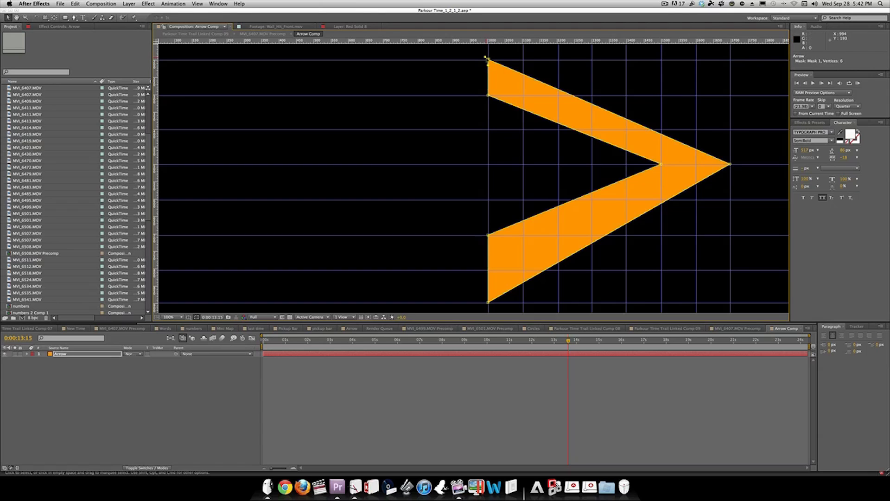
key(comma)
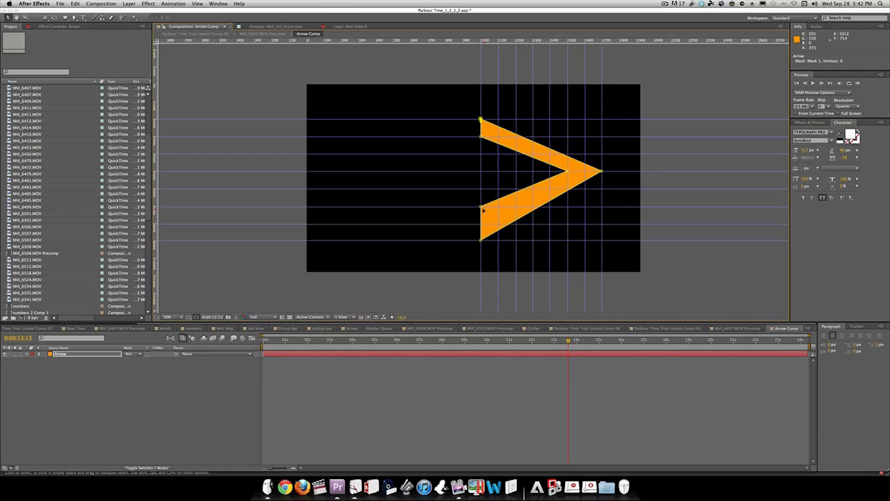
drag(480, 206, 480, 223)
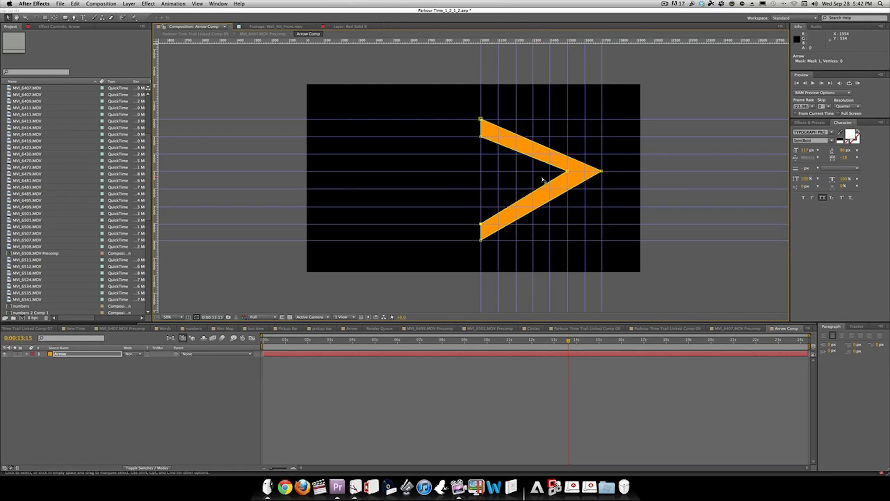
Step: Duplicate the Arrow layer, scale the copy's chevron mask to about 52% and nest it inside the large chevron
click(71, 356)
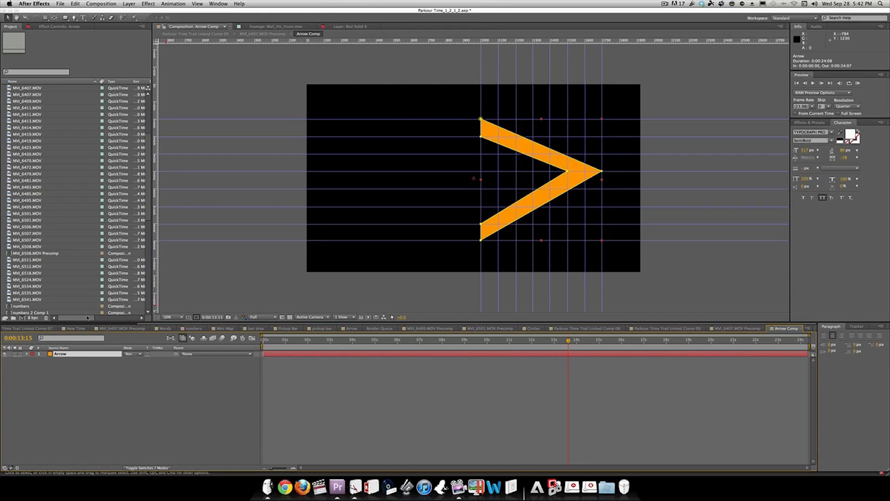
key(super+d)
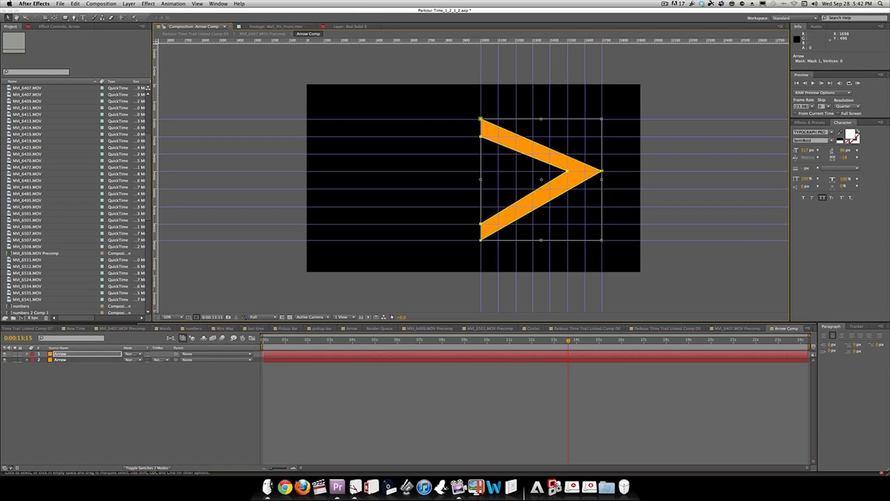
drag(556, 198, 505, 198)
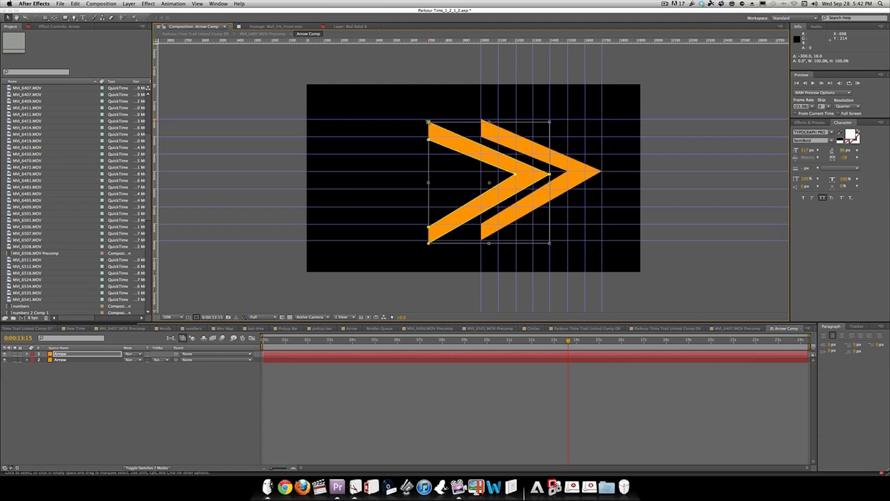
drag(428, 122, 488, 164)
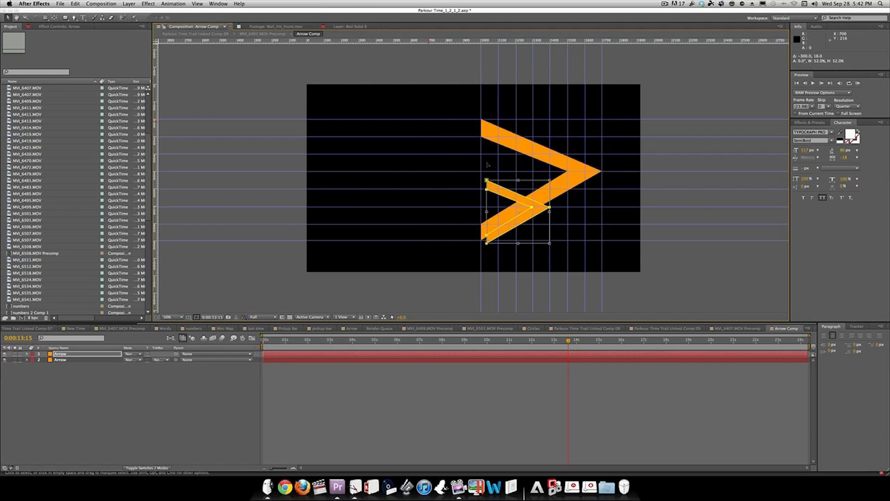
drag(535, 223, 520, 185)
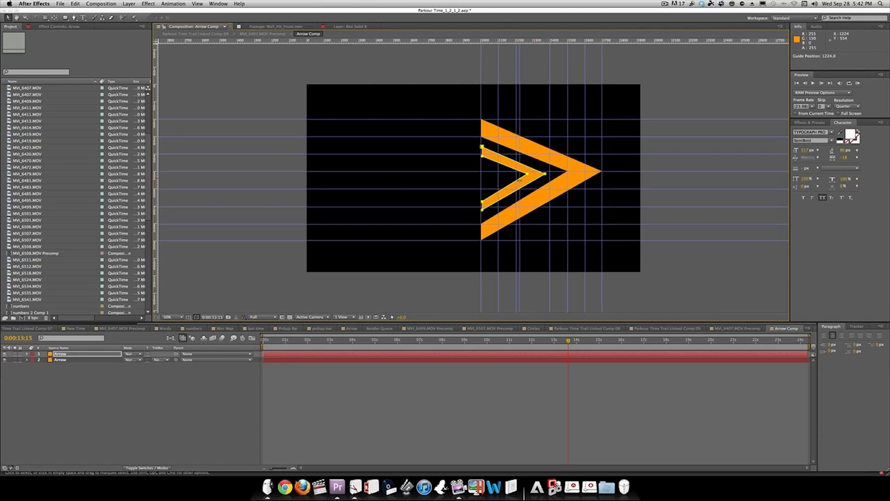
key(super+z)
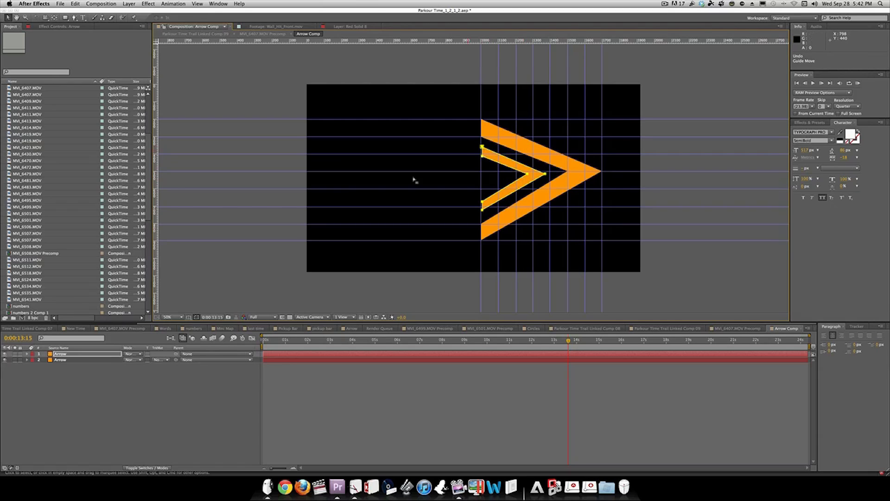
Step: Duplicate the smaller chevron layer and shrink the new copy's mask to form the innermost chevron
click(70, 353)
key(super+d)
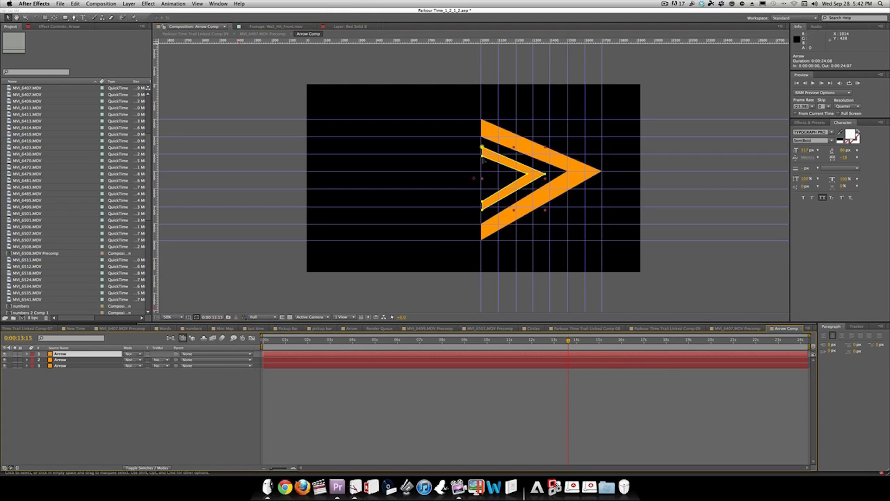
double_click(483, 149)
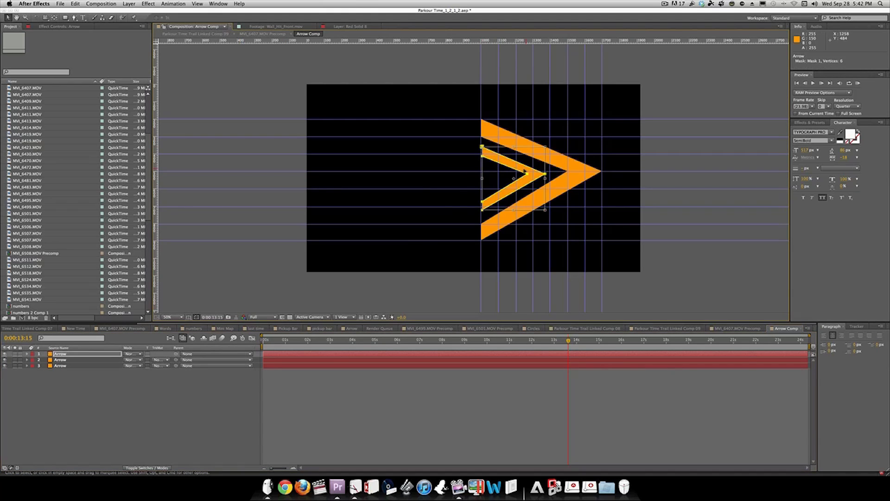
drag(525, 171, 474, 174)
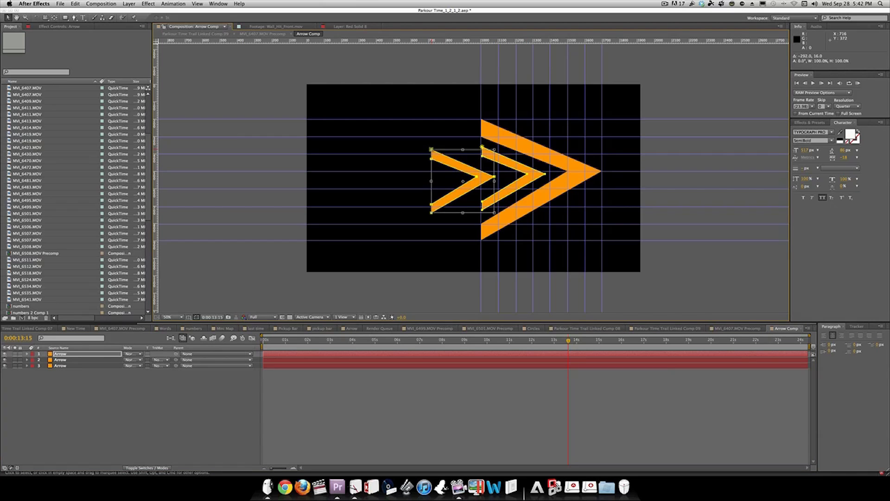
drag(431, 148, 506, 175)
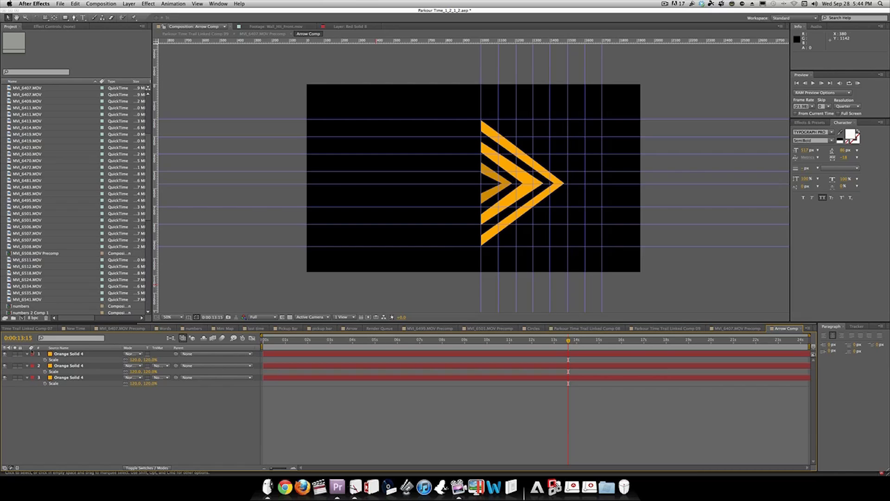
Step: Collapse the upper two layers' properties and apply the Stylize Glow effect to the innermost chevron's layer
click(27, 353)
click(27, 360)
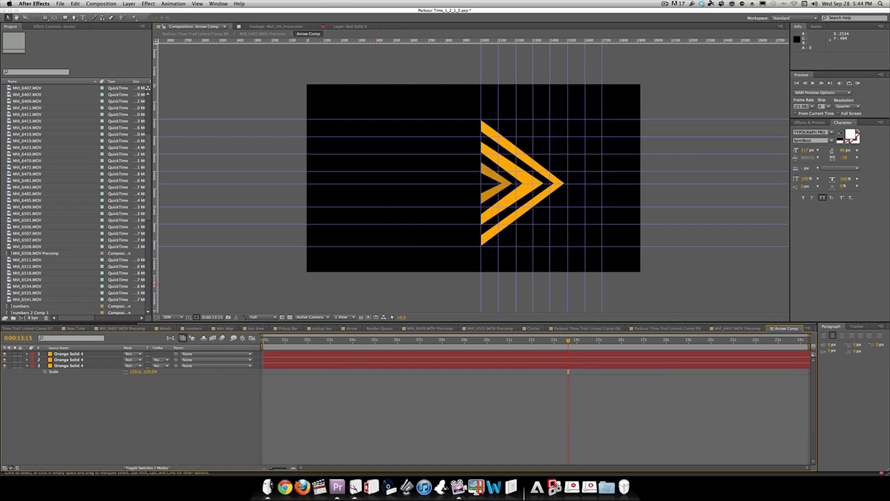
click(810, 122)
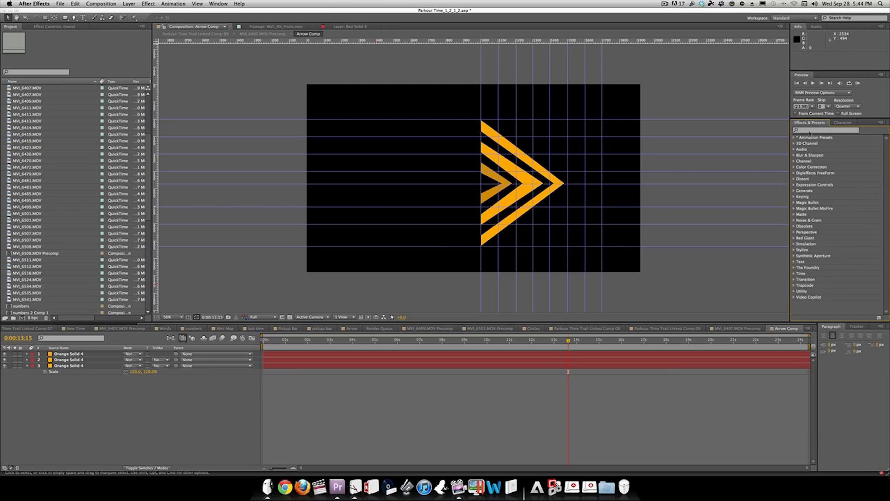
click(811, 131)
text(glow)
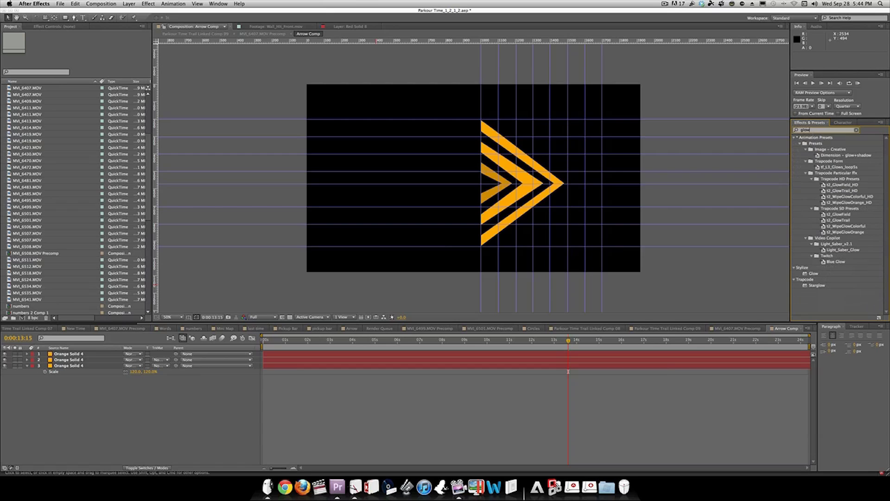
double_click(814, 273)
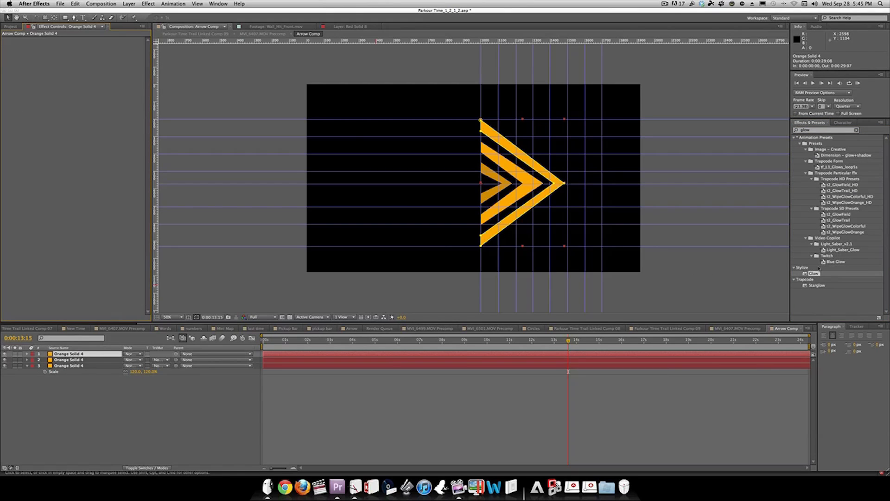
drag(814, 273, 86, 369)
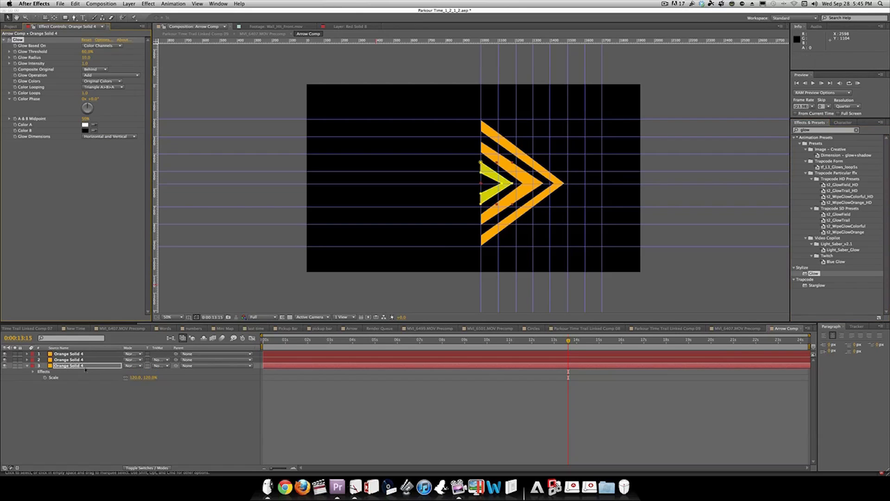
click(104, 407)
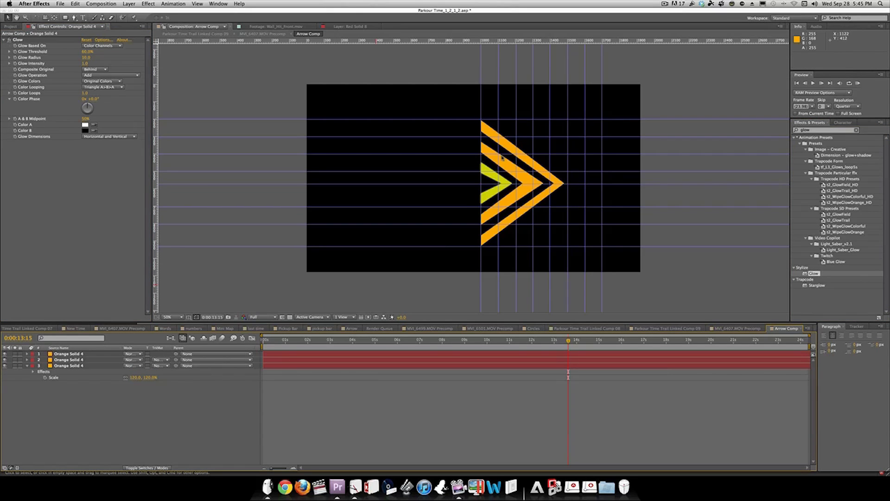
Step: Return to the start of the composition and increase the innermost chevron's Glow Threshold and Glow Radius
drag(286, 341, 260, 343)
click(86, 55)
drag(85, 52, 105, 54)
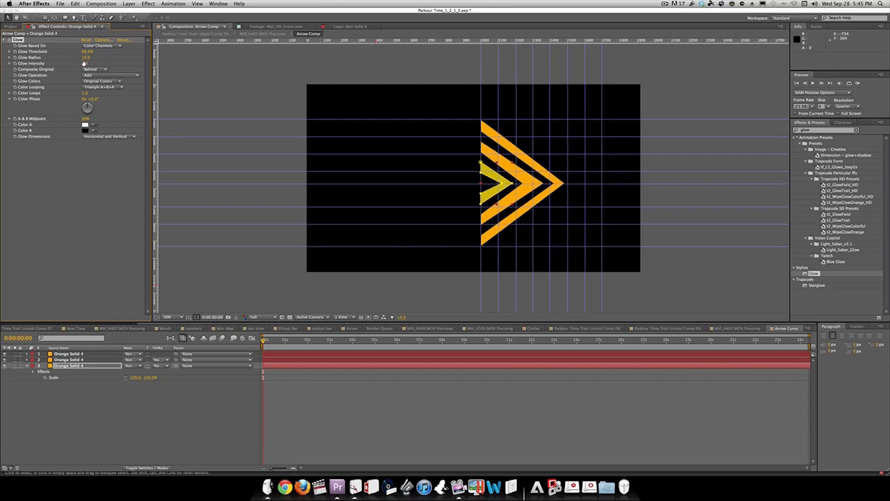
click(92, 65)
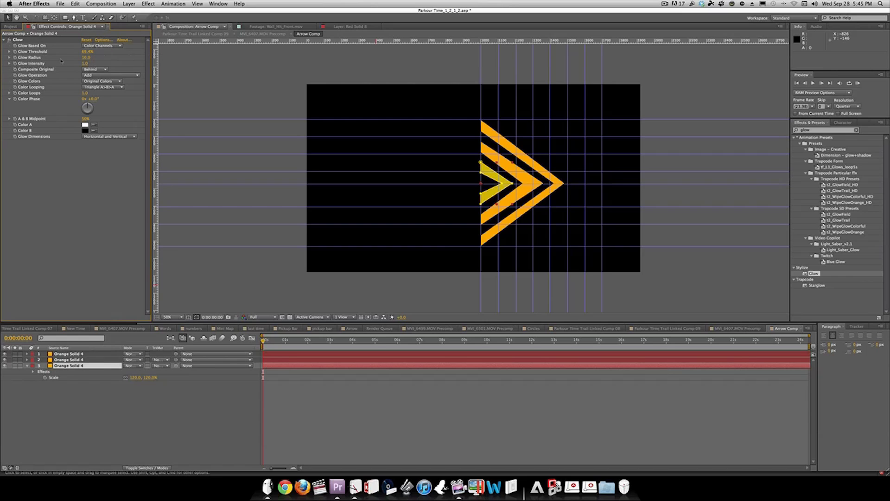
drag(91, 59, 82, 58)
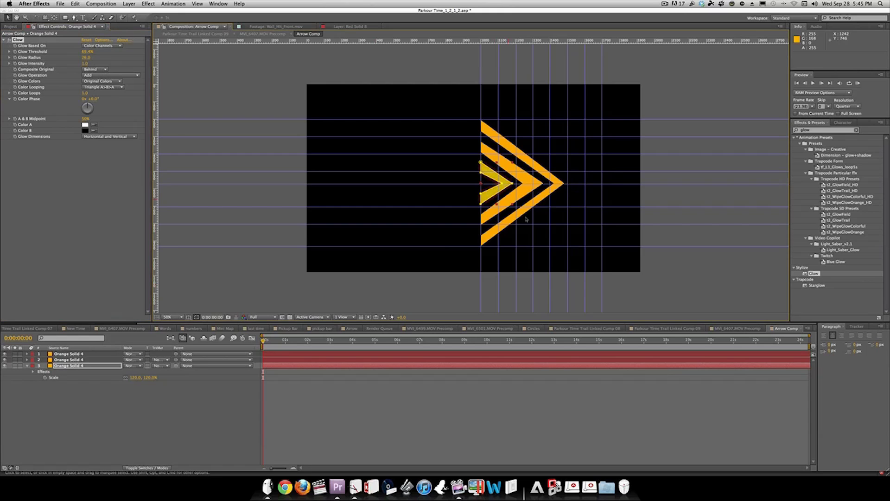
click(427, 284)
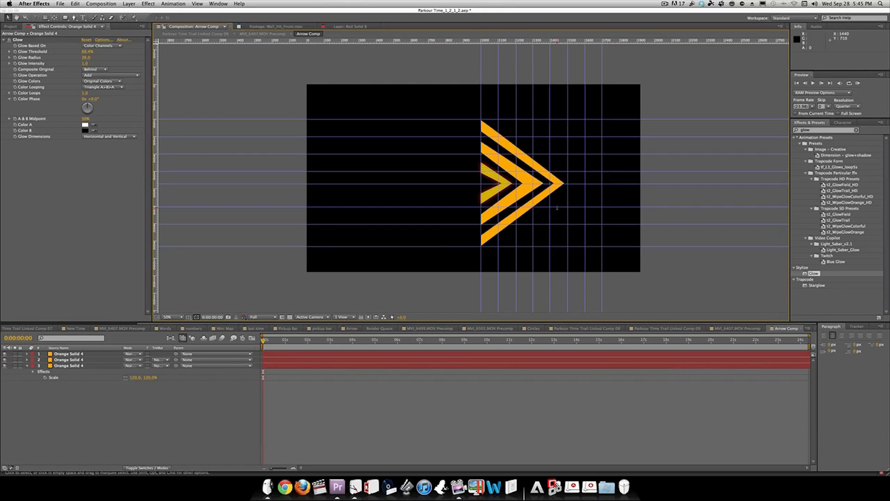
Step: Set the innermost chevron's Glow Threshold to 70% while checking the glow up close
key(period)
click(91, 52)
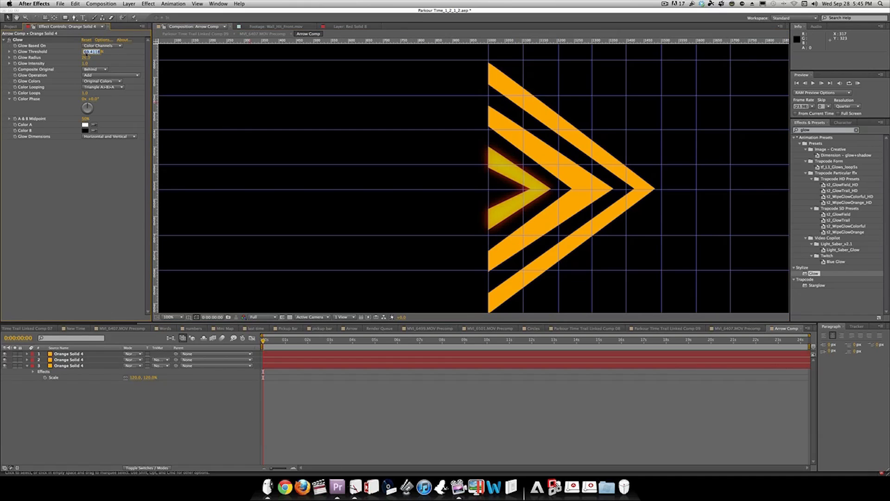
text(20)
click(116, 223)
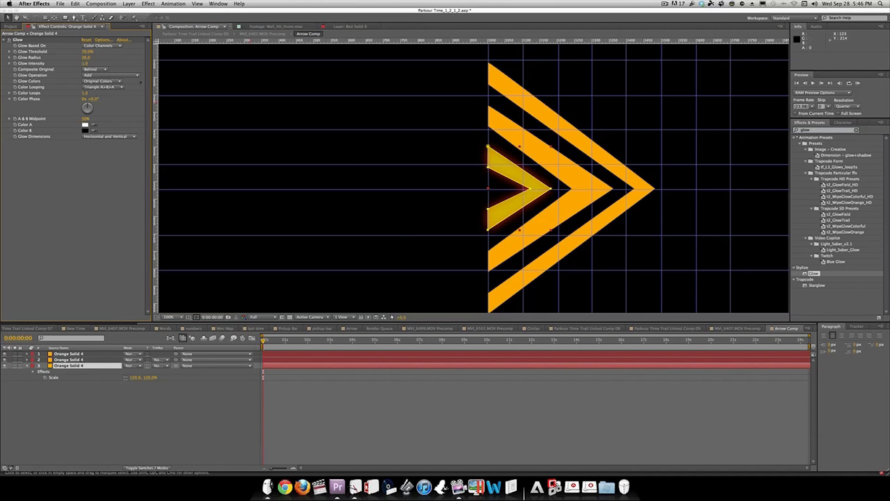
Step: Set the innermost chevron's Glow Intensity to 1.2 and keyframe it two frames into the composition
click(85, 63)
key(Return)
drag(294, 469, 295, 469)
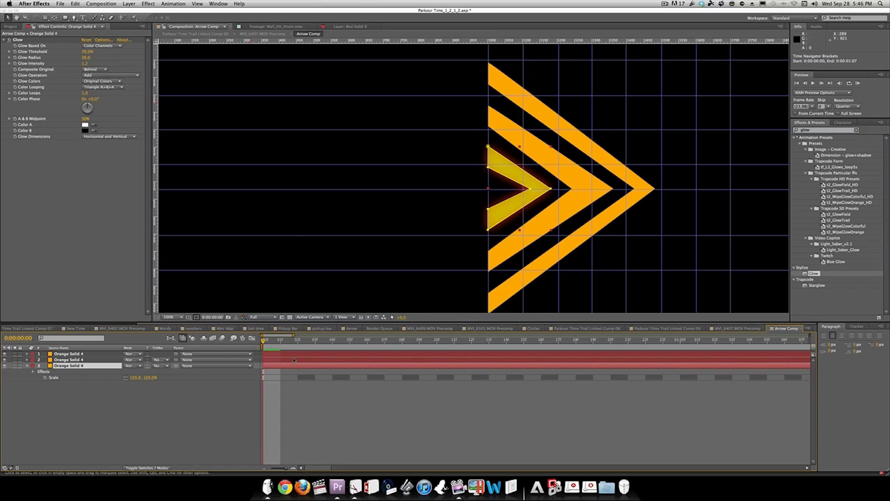
key(Page_Down)
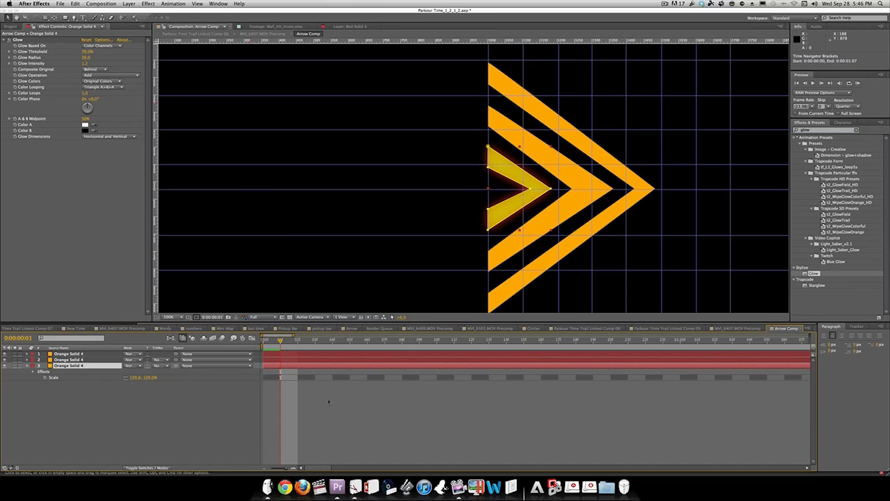
click(15, 64)
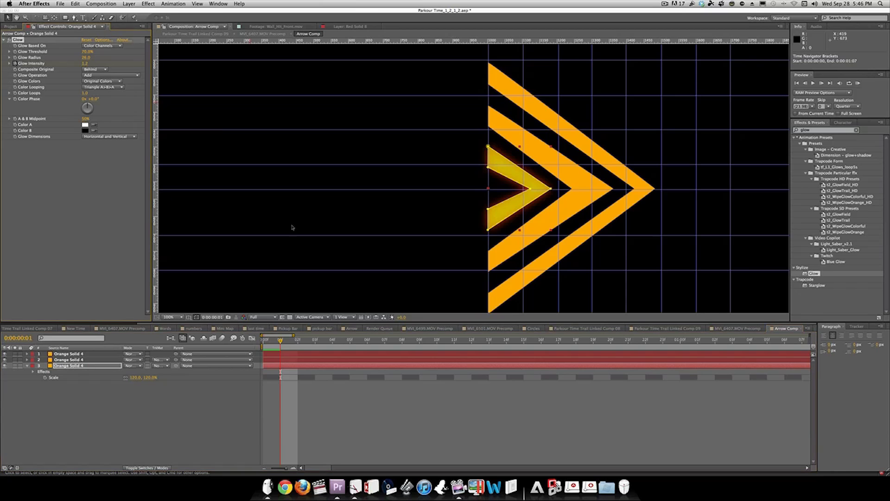
key(Page_Up)
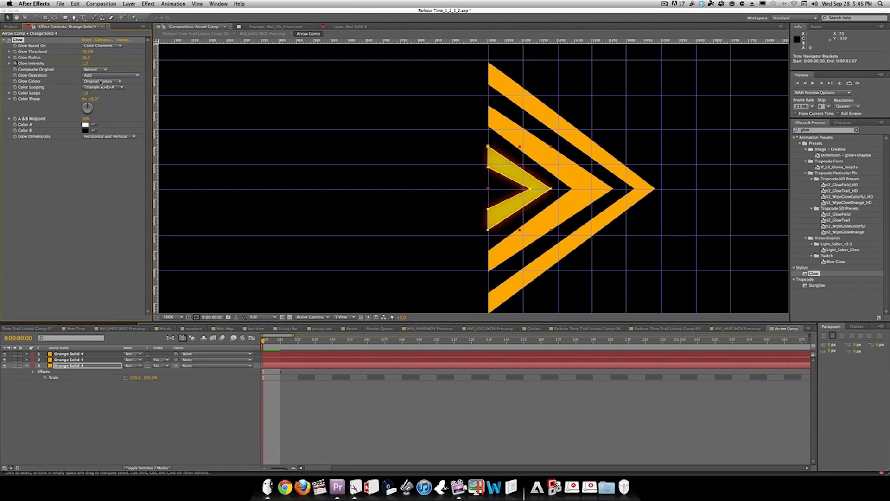
key(Page_Down)
key(Page_Down)
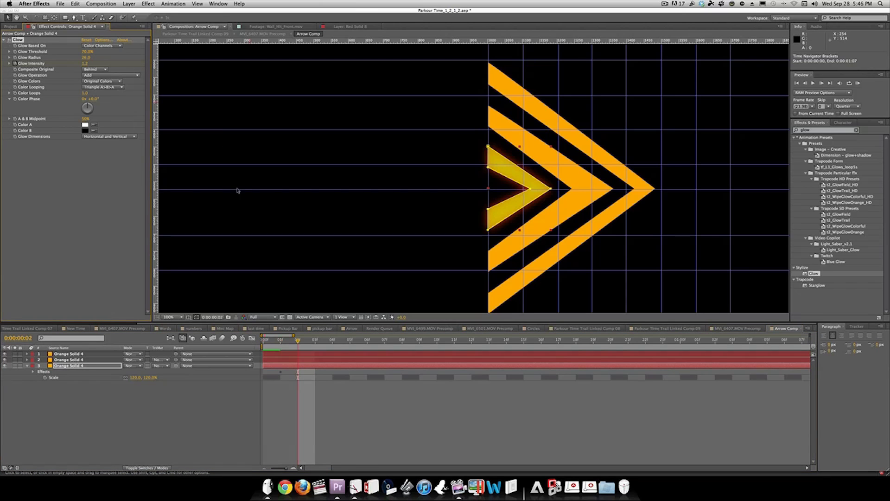
key(u)
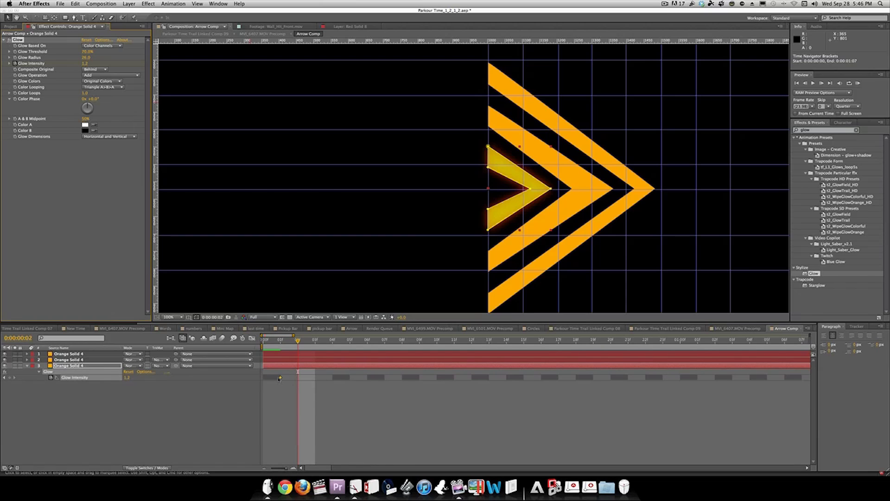
Step: Keyframe the innermost chevron's Glow Intensity at 0 on the first frame and again at frame 4
key(Page_Up)
key(Page_Up)
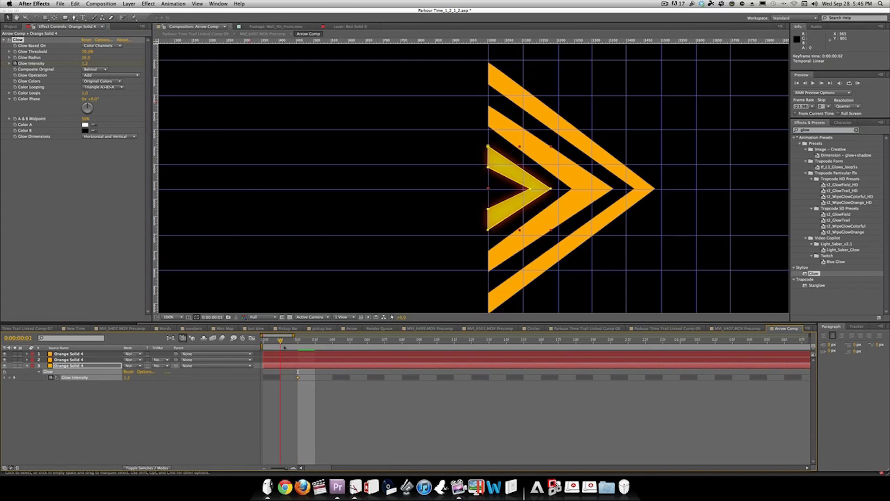
click(85, 63)
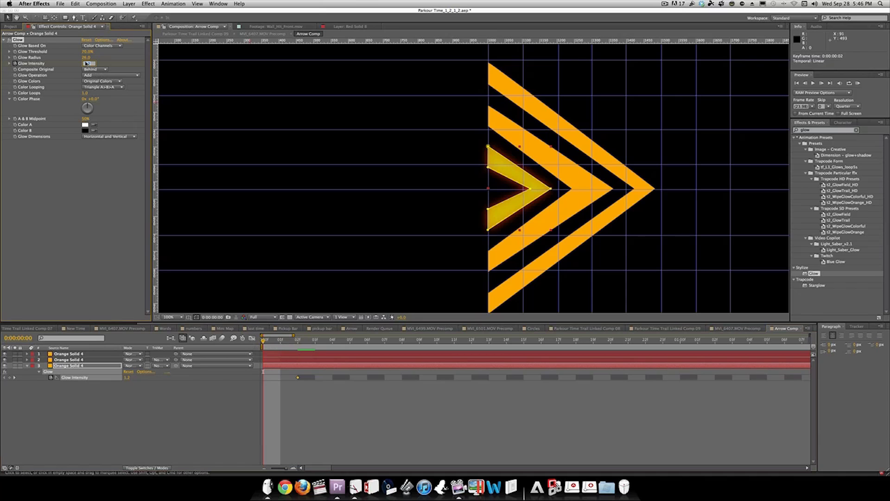
text(0)
key(Return)
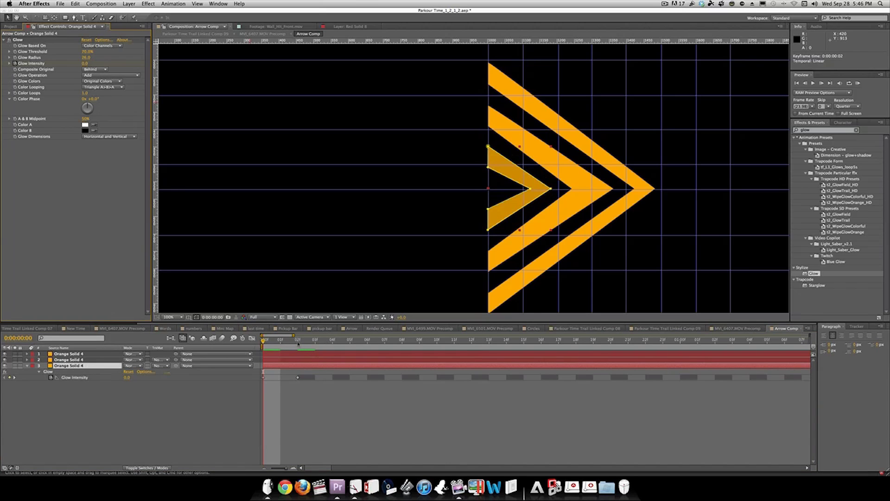
click(332, 340)
click(86, 63)
text(0.9)
key(Return)
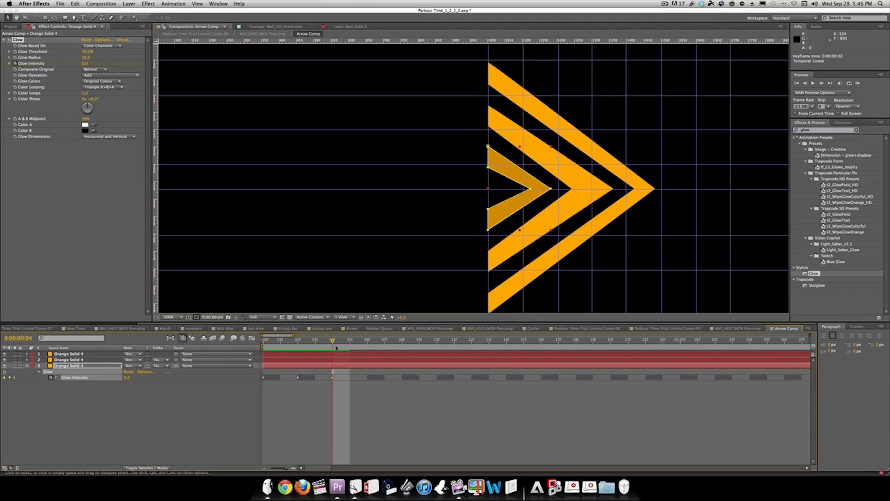
Step: Copy the innermost chevron's keyframed Glow effect and paste it onto the other two chevron layers at frame 4
drag(292, 469, 284, 468)
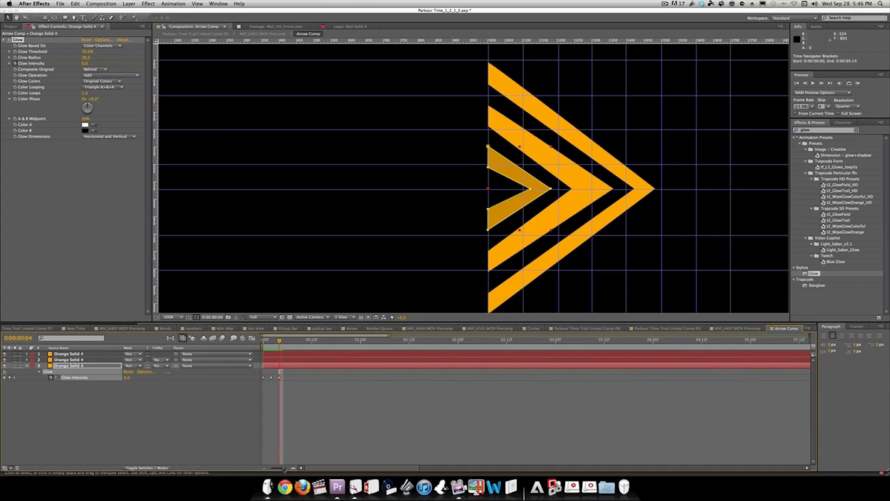
click(263, 376)
key(super+c)
click(278, 361)
click(100, 373)
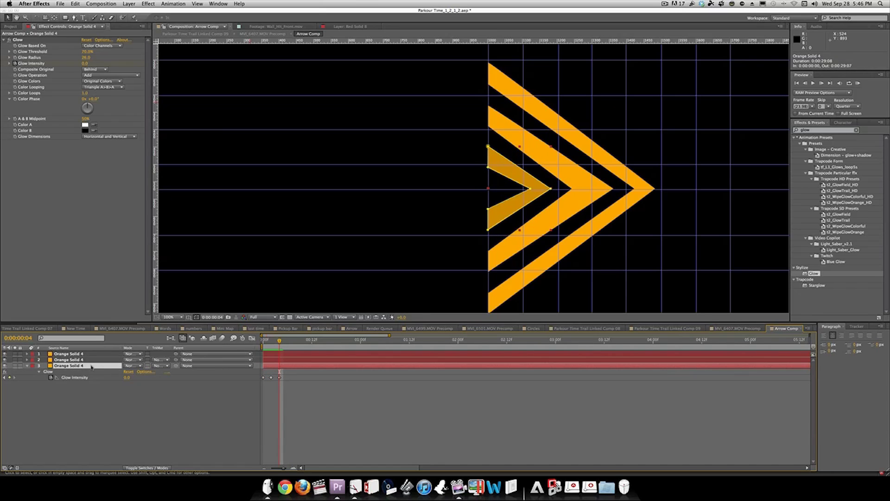
click(48, 371)
click(82, 360)
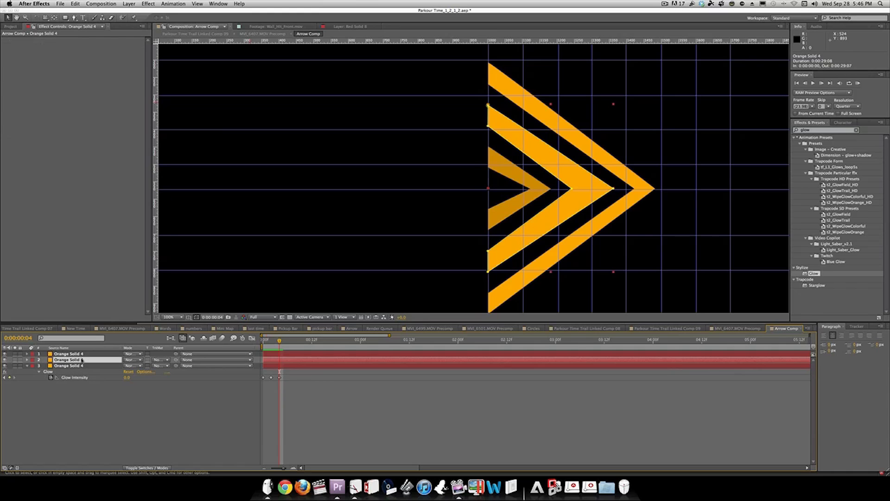
shift+click(82, 355)
key(super+v)
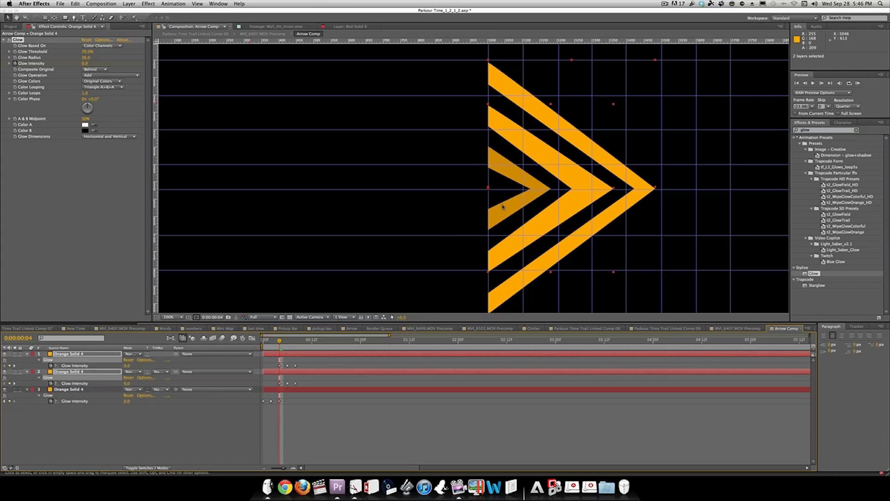
Step: Shift the middle chevron's Glow Intensity keyframes to begin at frame 2, and copy the glow keyframes of all three layers
key(u)
drag(301, 385, 279, 384)
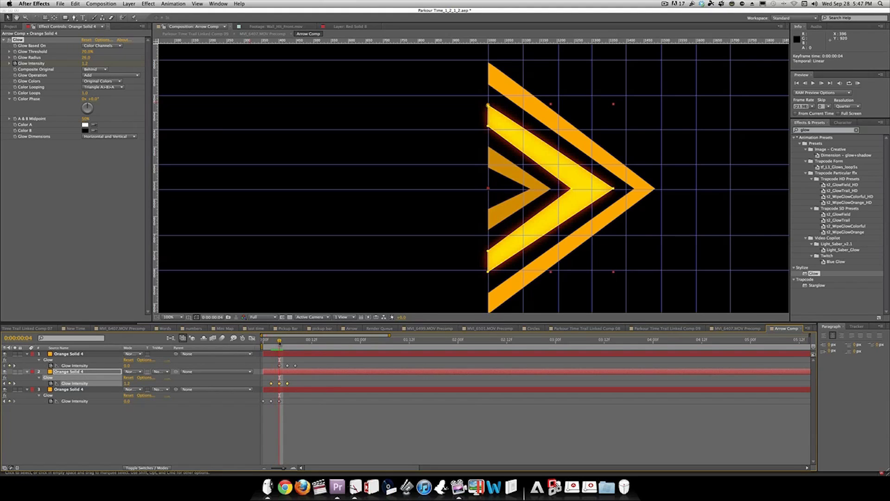
drag(279, 340, 288, 340)
drag(322, 425, 297, 342)
key(super+c)
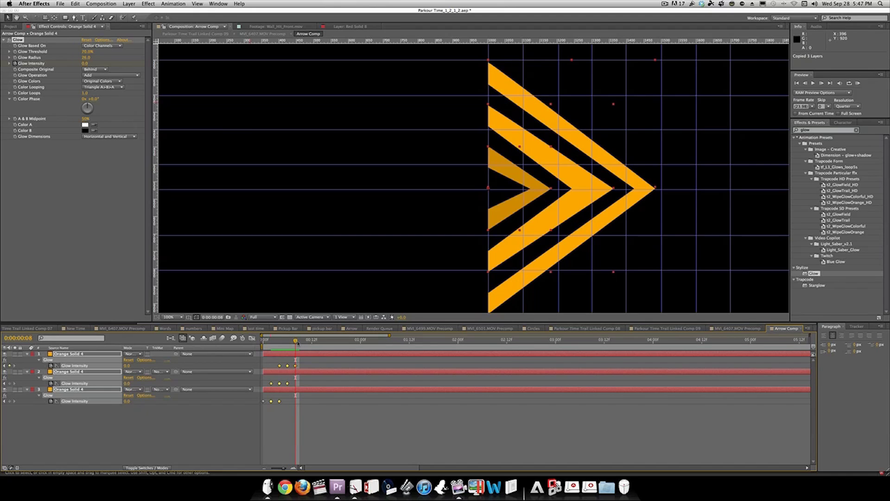
Step: Preview the finished Arrow composition and reveal the repeating Glow Intensity keyframes on its three layers
click(351, 328)
key(space)
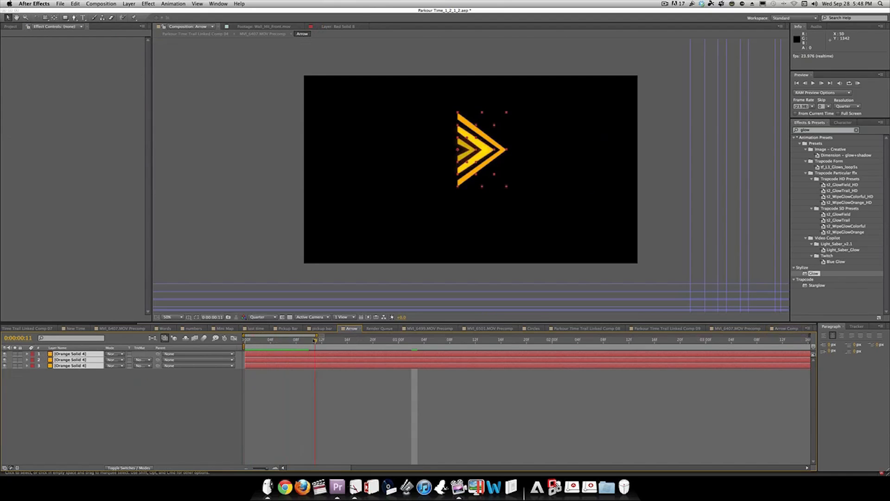
drag(355, 341, 622, 339)
key(u)
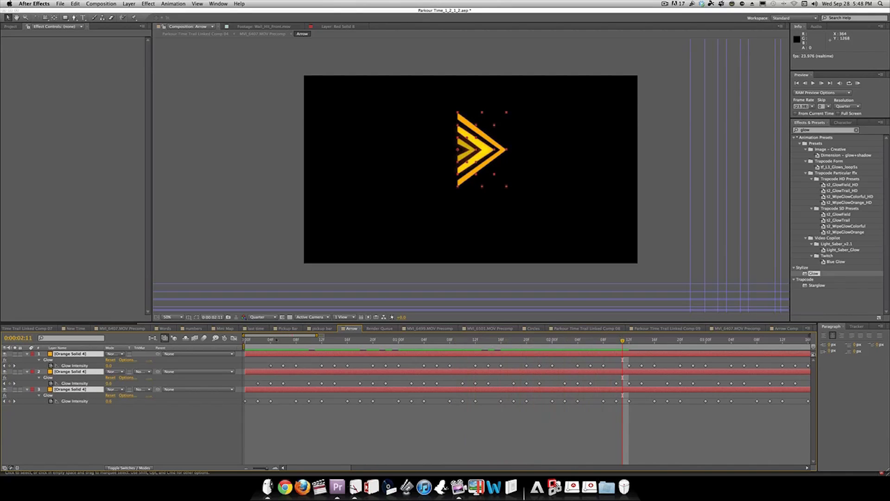
click(484, 258)
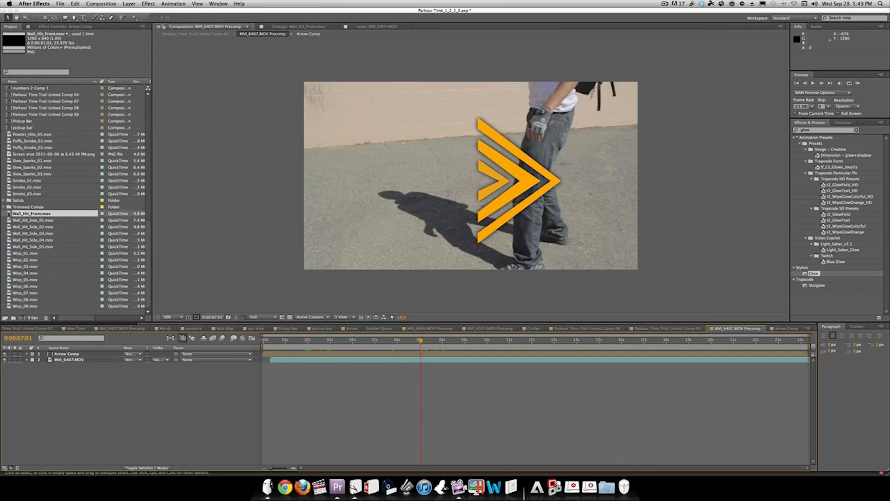
Step: Place Wall_Hit_Front.mov above the other layers in MVI_6407.MOV Precomp starting at 0:00:20:15, and hide the Arrow Comp layer
drag(31, 213, 97, 345)
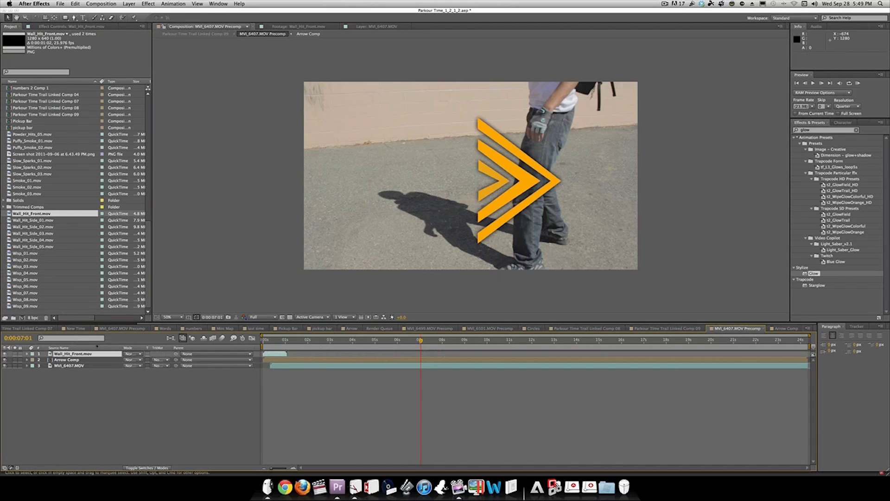
drag(278, 353, 607, 339)
drag(679, 344, 725, 342)
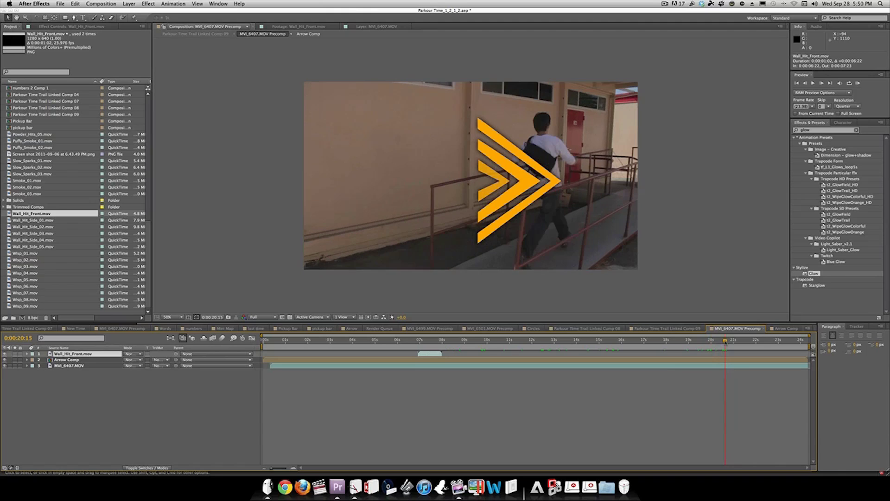
click(4, 359)
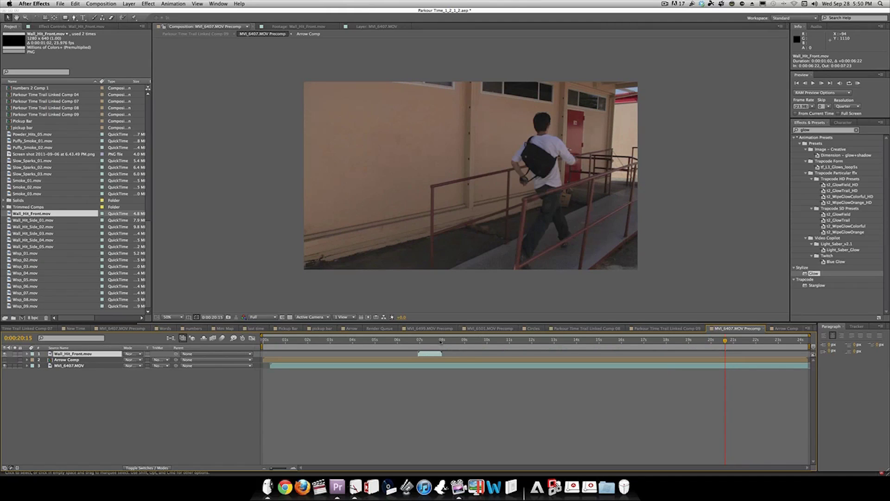
drag(432, 359, 733, 356)
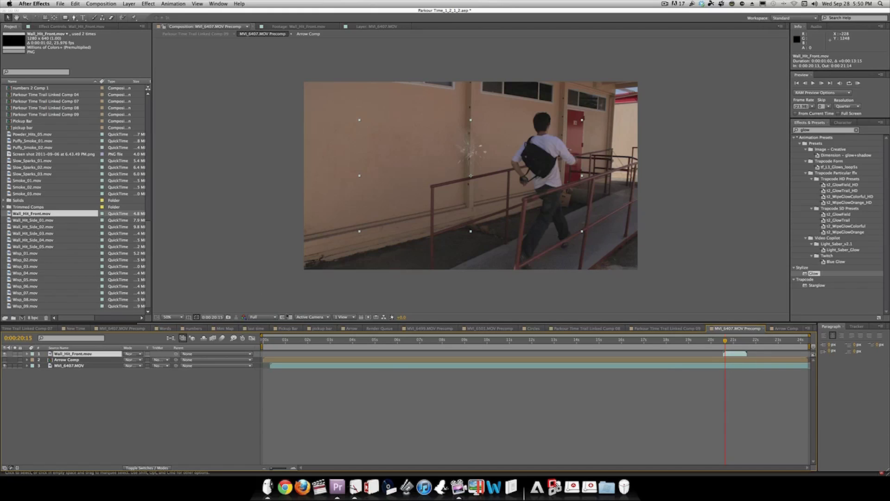
Step: Apply the Hue/Saturation effect to the Wall_Hit_Front.mov layer and enable Colorize
click(73, 354)
click(148, 4)
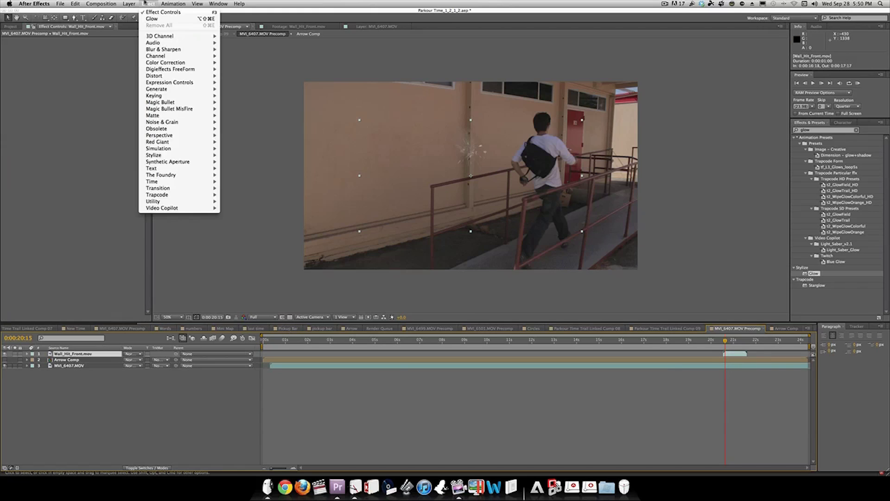
mouse_move(167, 65)
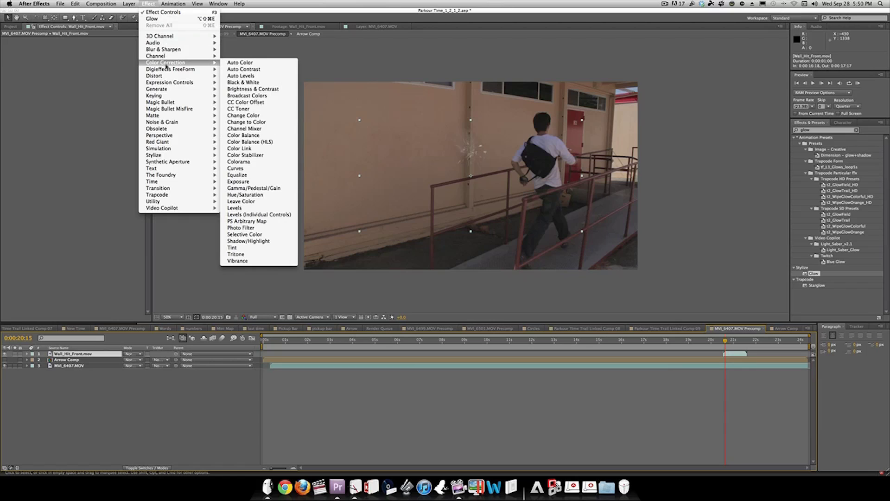
click(266, 197)
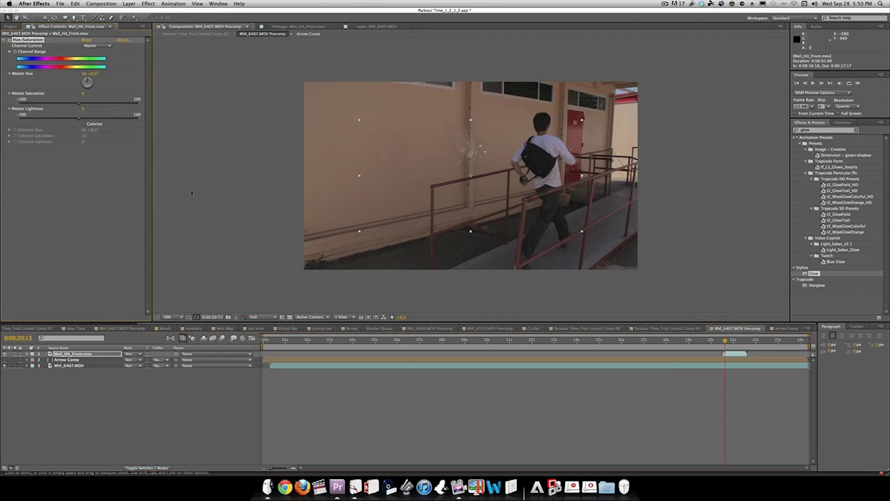
click(84, 123)
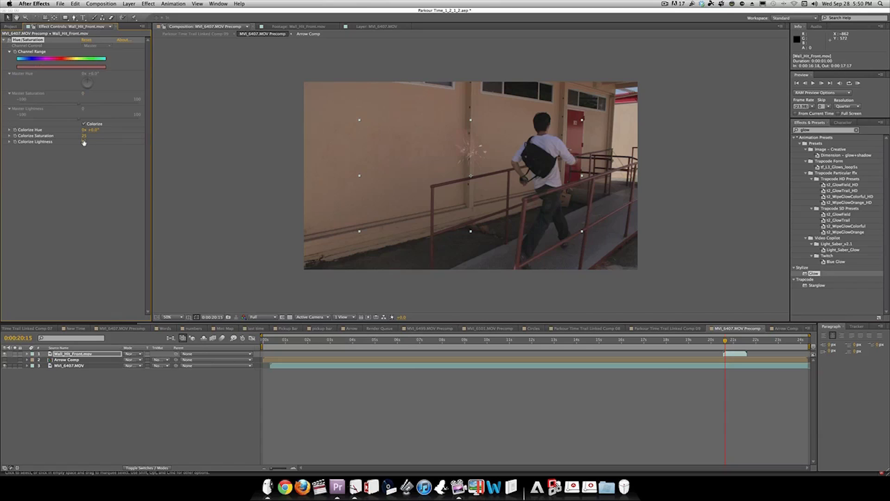
Step: Tint the wall-hit debris orange with Colorize Hue 27°, Colorize Saturation 100 and Colorize Lightness -10
mouse_move(90, 130)
mouse_down()
mouse_move(81, 130)
mouse_move(101, 136)
mouse_move(88, 130)
mouse_up()
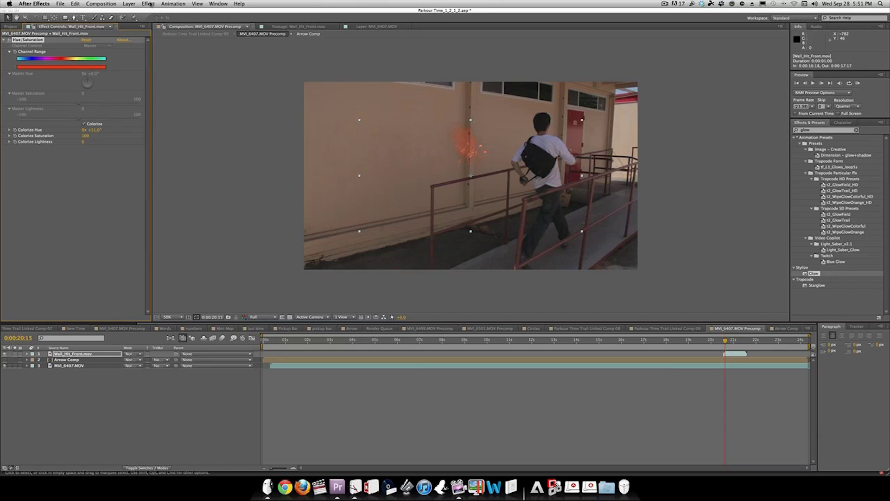
drag(84, 145, 86, 141)
drag(91, 130, 90, 130)
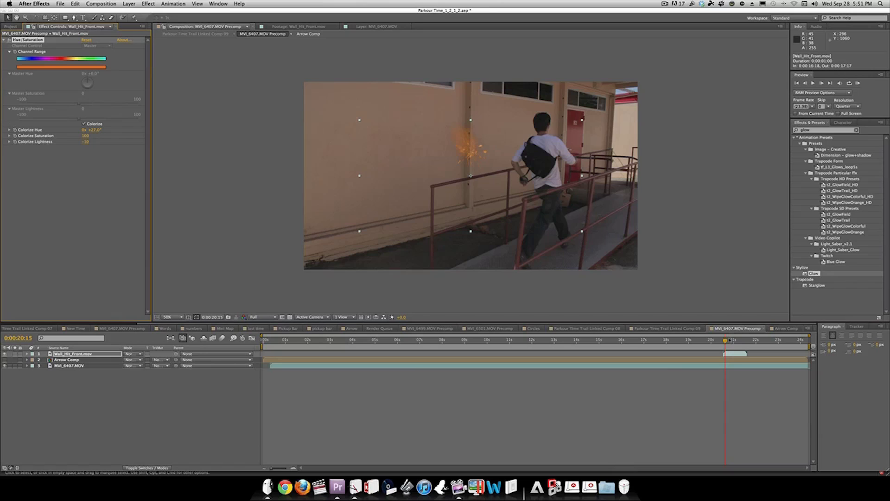
drag(725, 341, 726, 340)
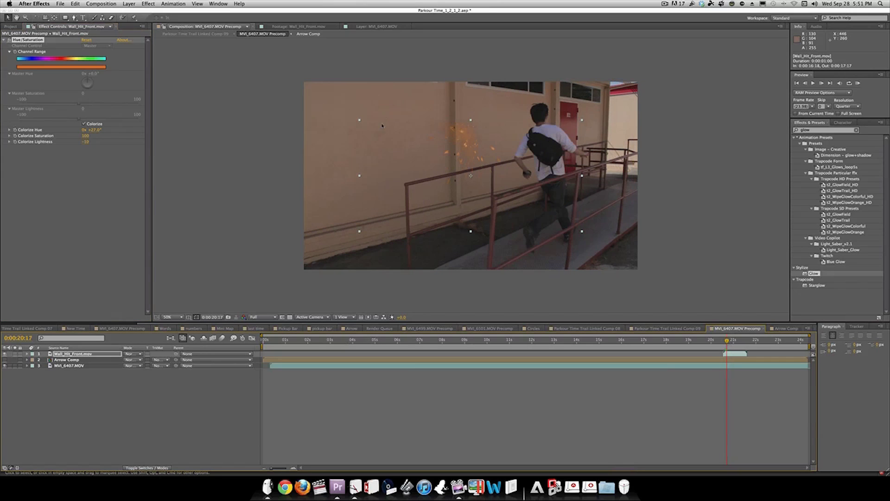
Step: Add the Stylize Glow effect below Hue/Saturation on the Wall_Hit_Front.mov layer
click(149, 3)
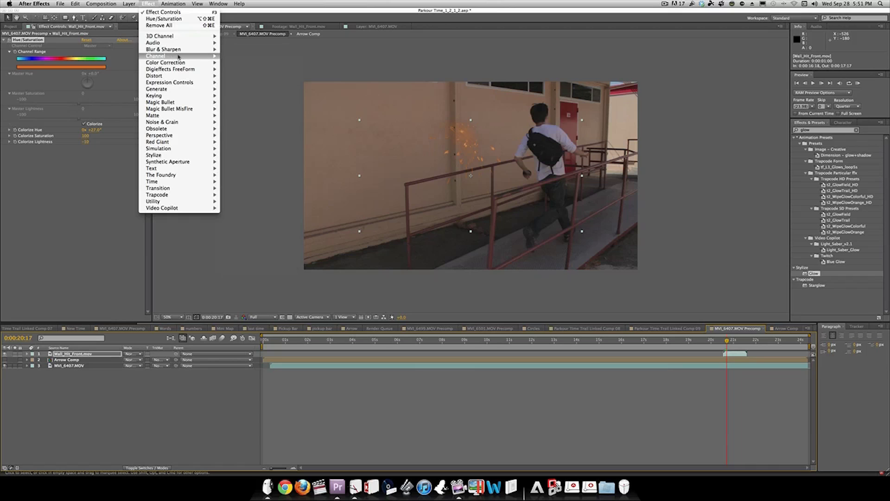
mouse_move(156, 55)
click(806, 273)
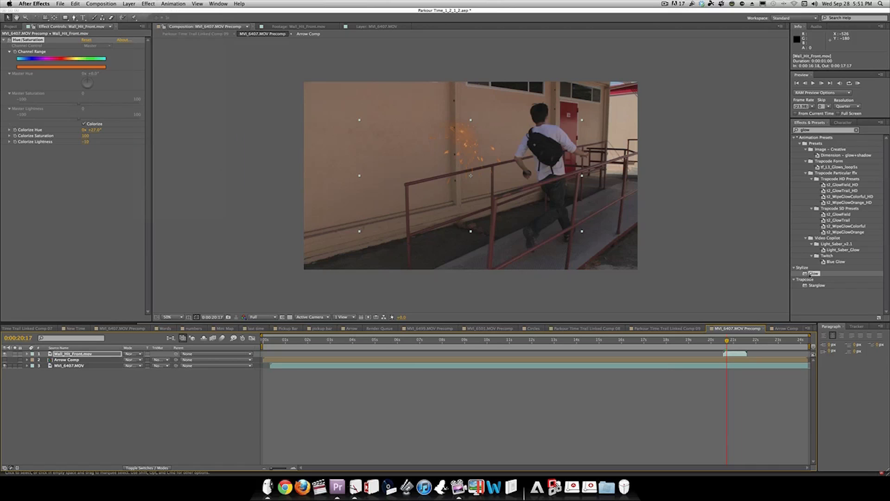
drag(806, 274, 45, 190)
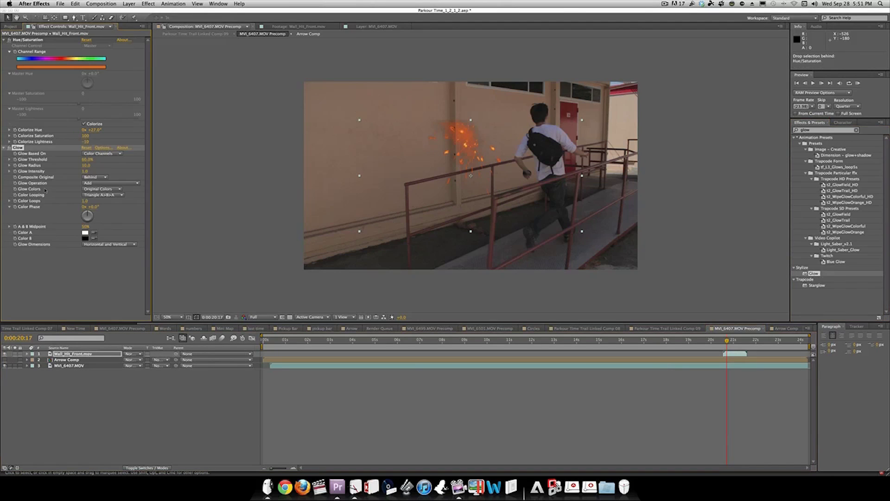
Step: Set the debris layer's Glow Threshold to 15%, Glow Radius to 6 and Glow Intensity to 1.1
click(88, 159)
text(15)
key(Tab)
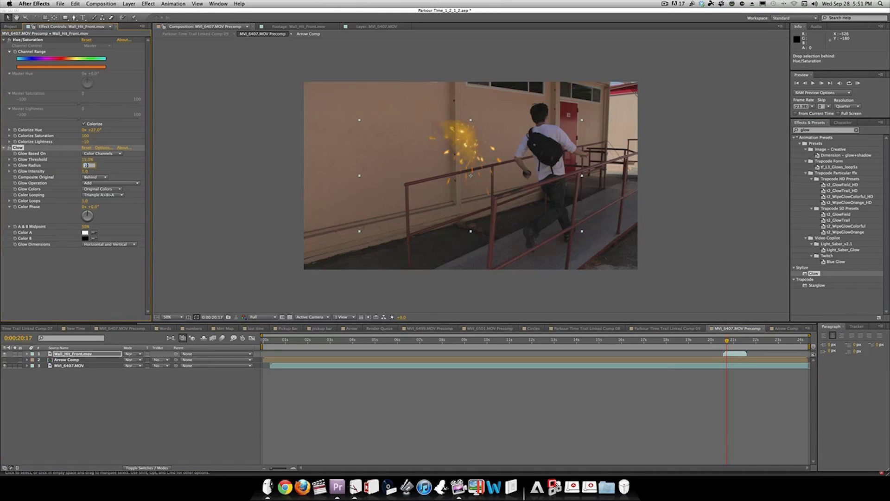
text(6)
key(Tab)
text(1.1)
key(Return)
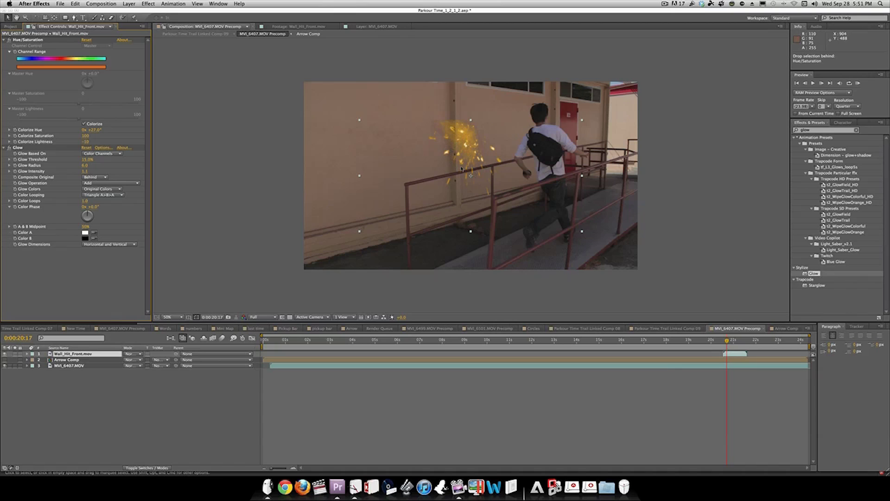
Step: Find the Mosaic effect and add it below Glow on the Wall_Hit_Front.mov layer
click(822, 133)
text(mosai)
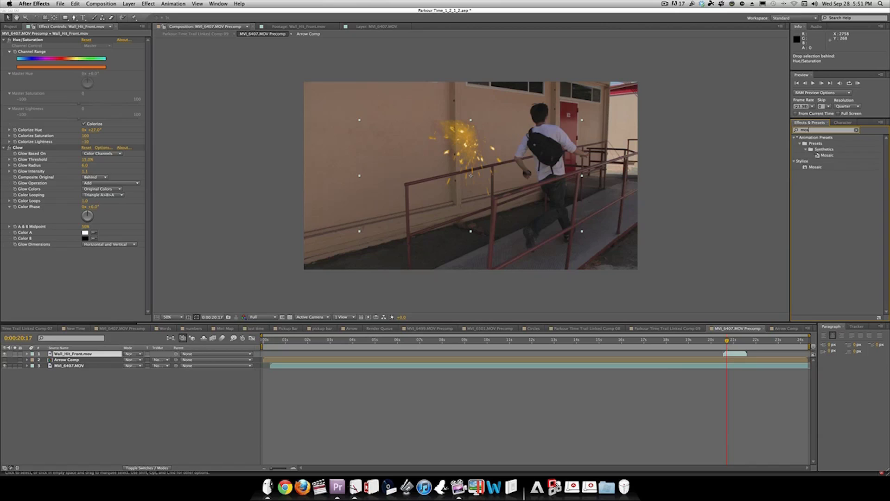
click(822, 156)
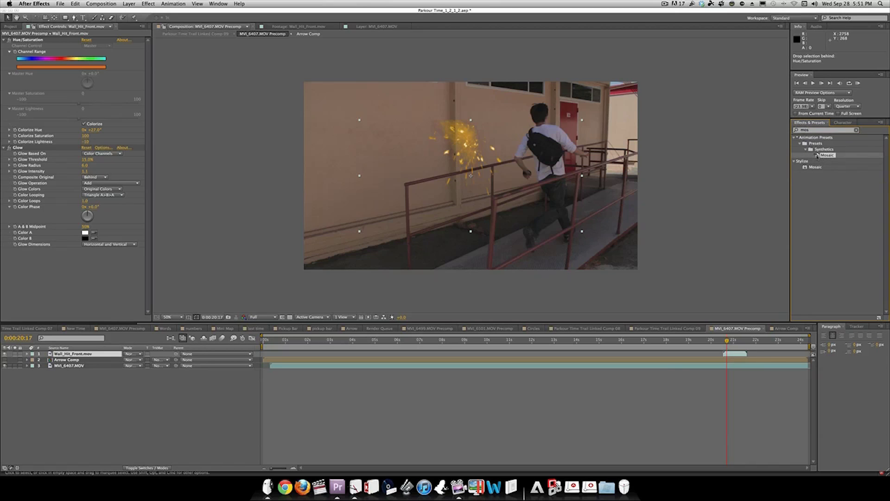
drag(817, 155, 49, 261)
click(811, 168)
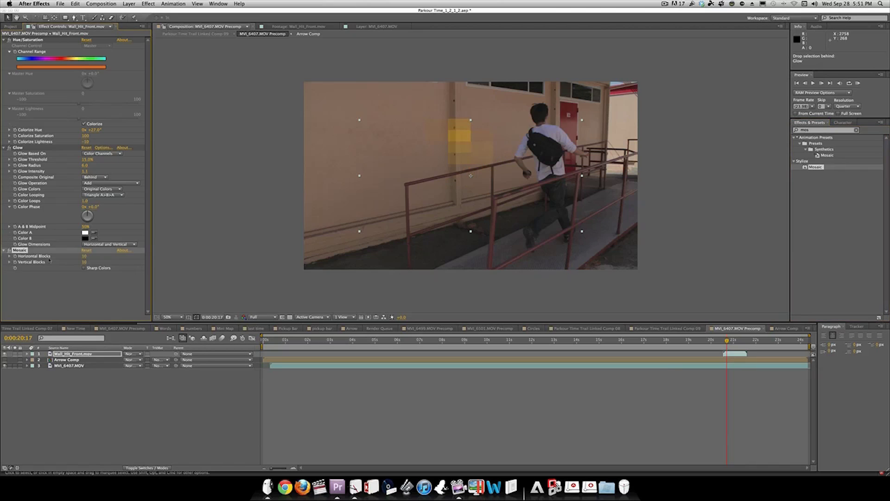
Step: Set the debris layer's Mosaic Horizontal Blocks and Vertical Blocks to 100
click(84, 256)
text(100)
click(84, 262)
text(100)
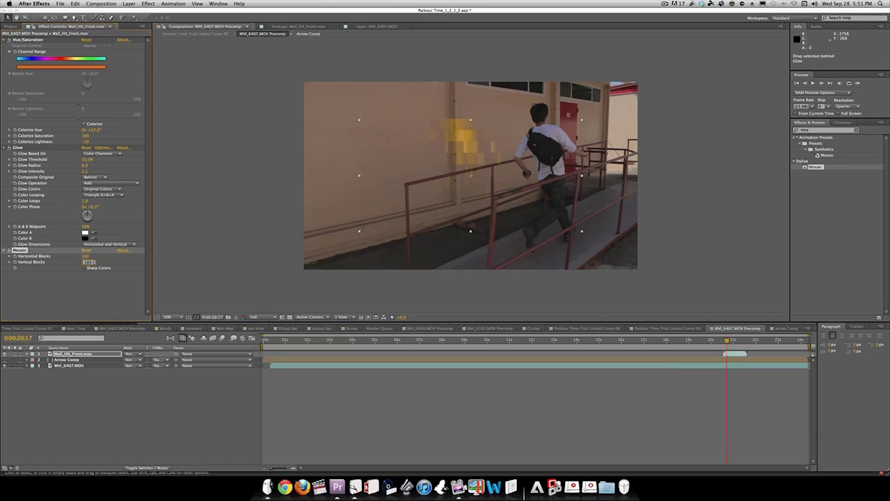
click(27, 301)
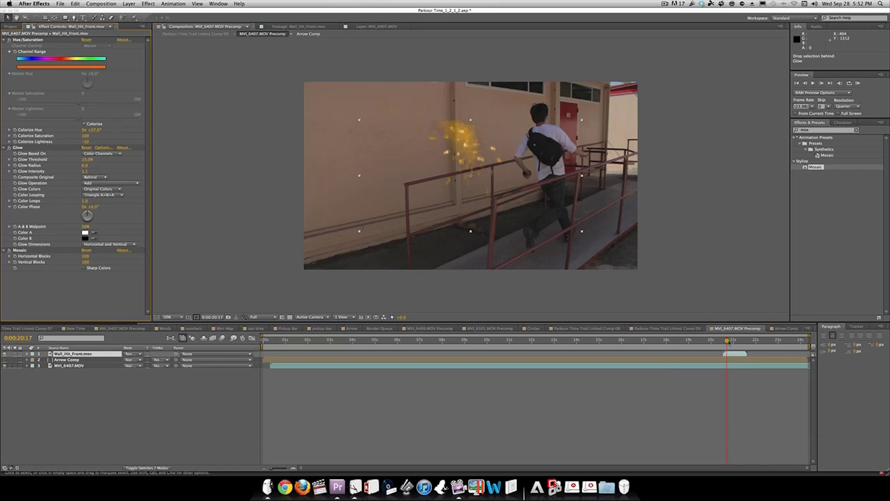
Step: Preview the debris together with the arrow, then hide the Wall_Hit_Front.mov and Arrow Comp layers
drag(727, 342, 728, 341)
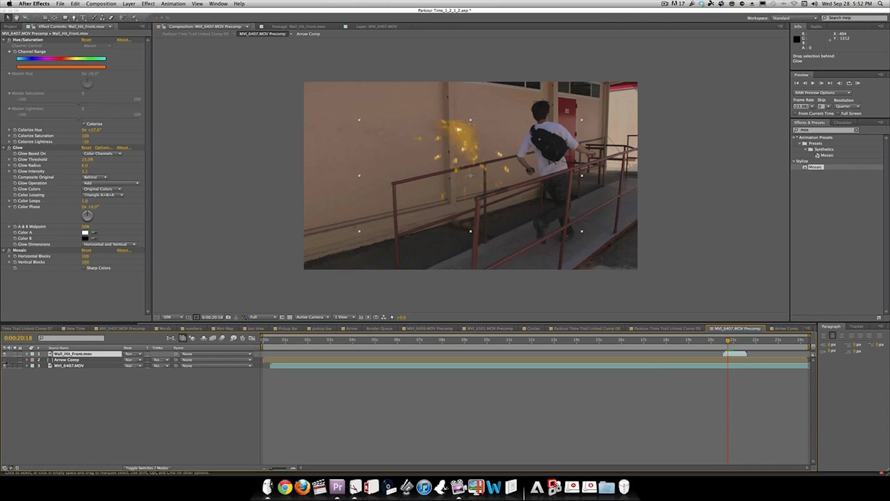
click(5, 360)
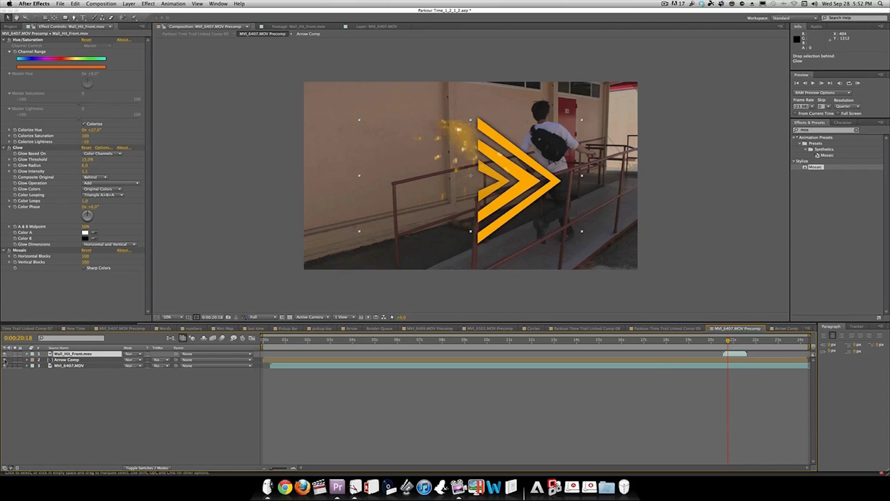
click(79, 355)
drag(268, 341, 276, 340)
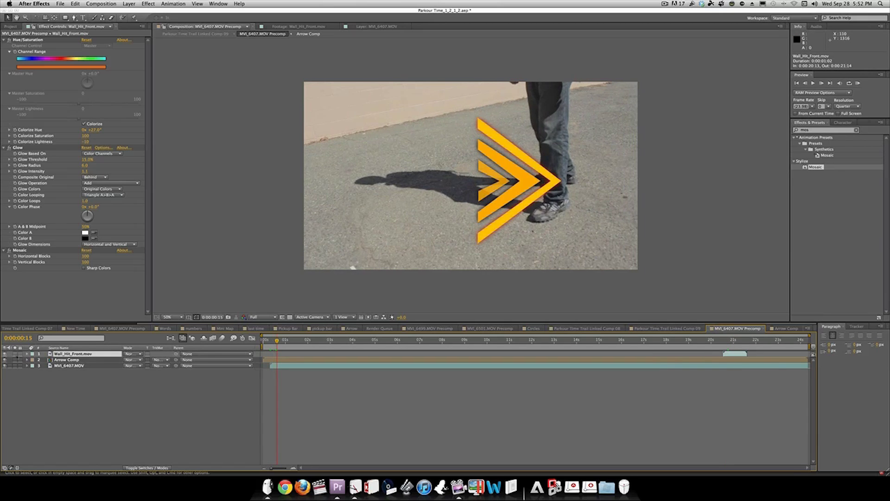
click(5, 359)
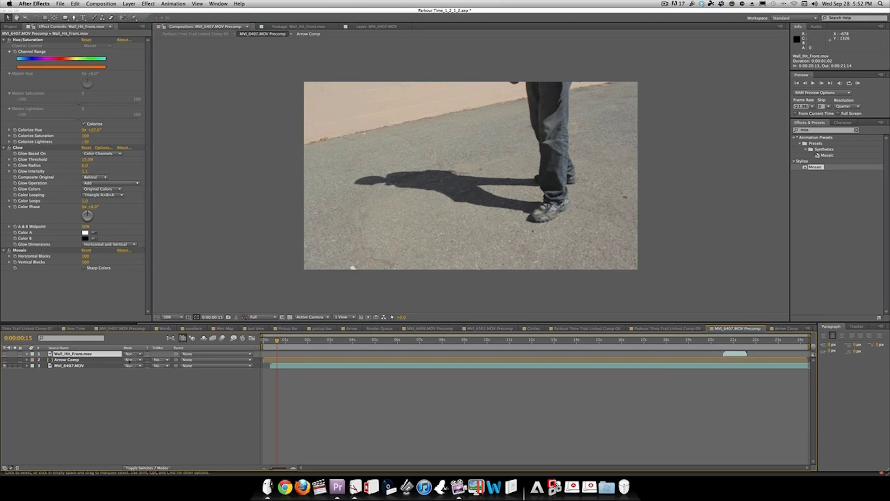
Step: Apply The Foundry's CameraTracker effect to the MVI_6407.MOV layer and track its features over the source clip range
click(102, 366)
click(154, 3)
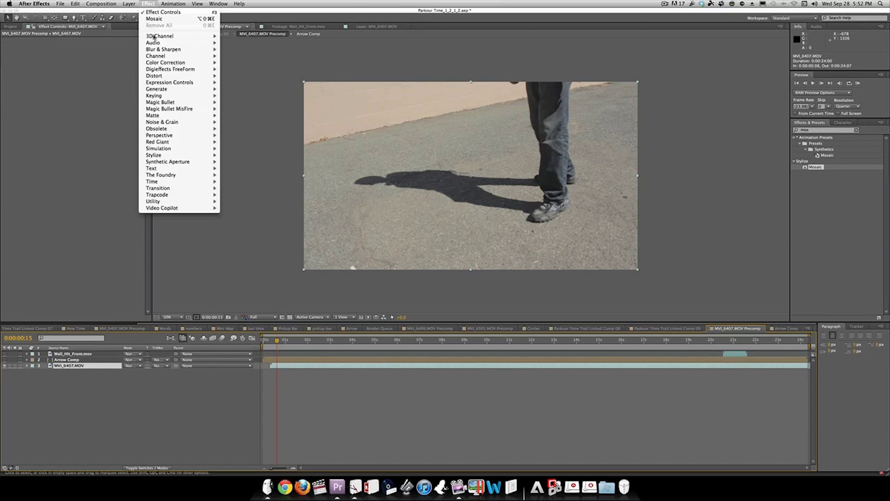
mouse_move(199, 172)
click(248, 175)
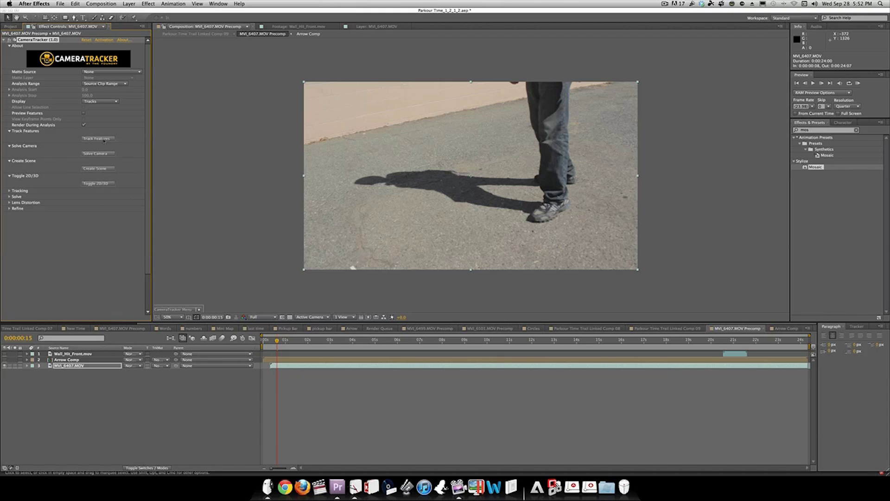
click(98, 139)
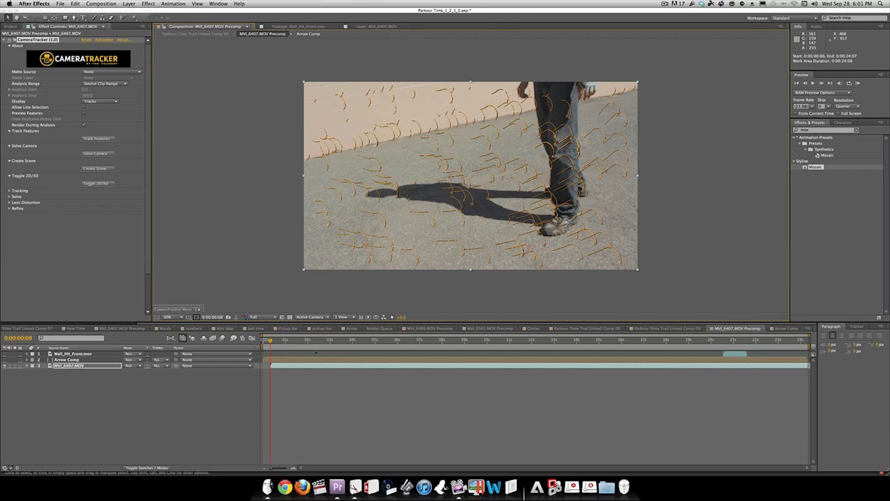
Step: Review the feature tracks through the footage and try to solve the camera from them
drag(278, 345, 332, 343)
key(space)
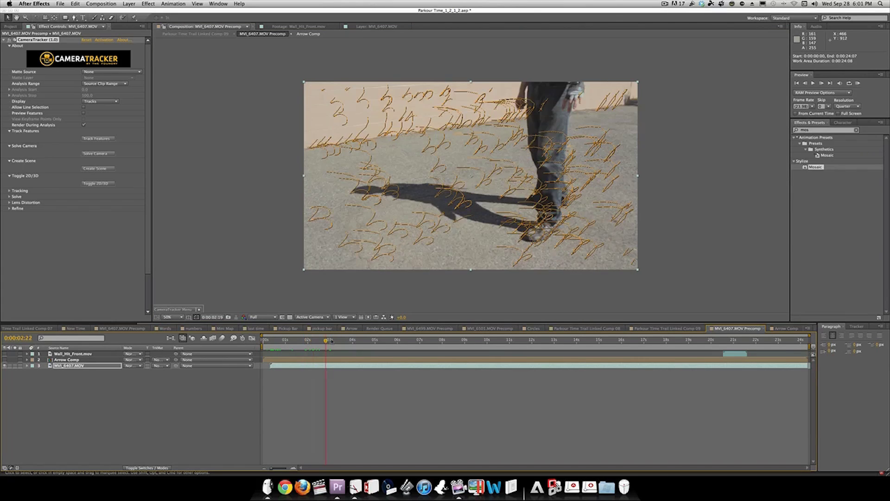
drag(397, 343, 428, 344)
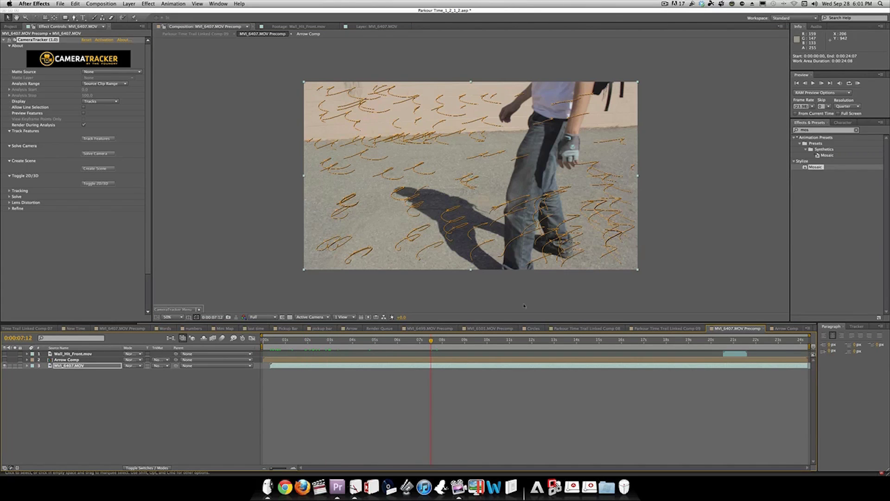
key(space)
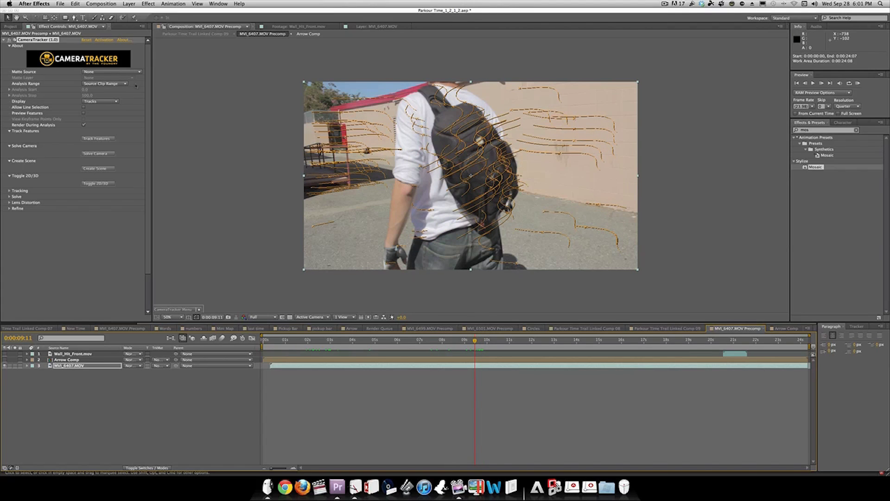
click(91, 154)
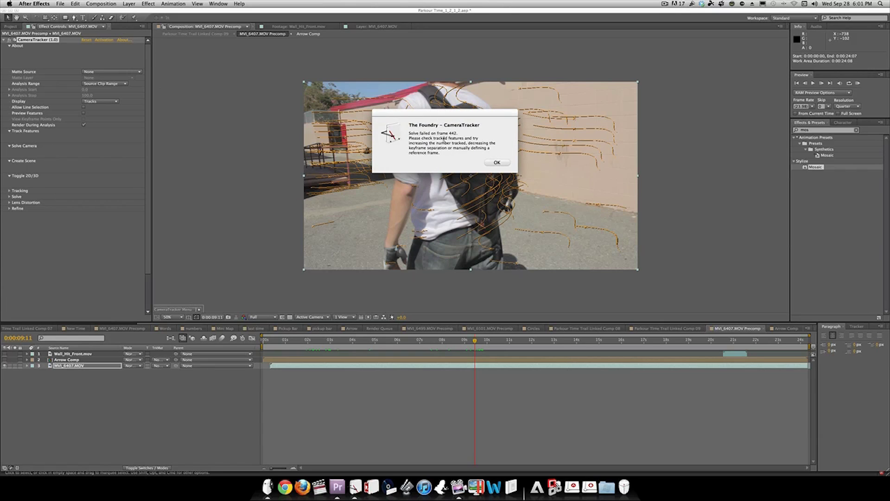
drag(409, 133, 464, 136)
click(497, 163)
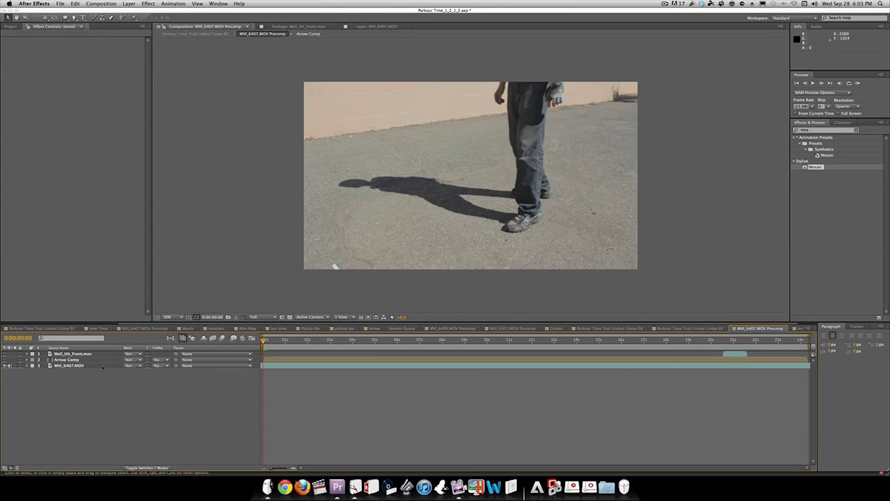
Step: Show the new feature tracks on the MVI_6407.MOV layer and solve the camera from them
click(103, 366)
drag(263, 339, 301, 340)
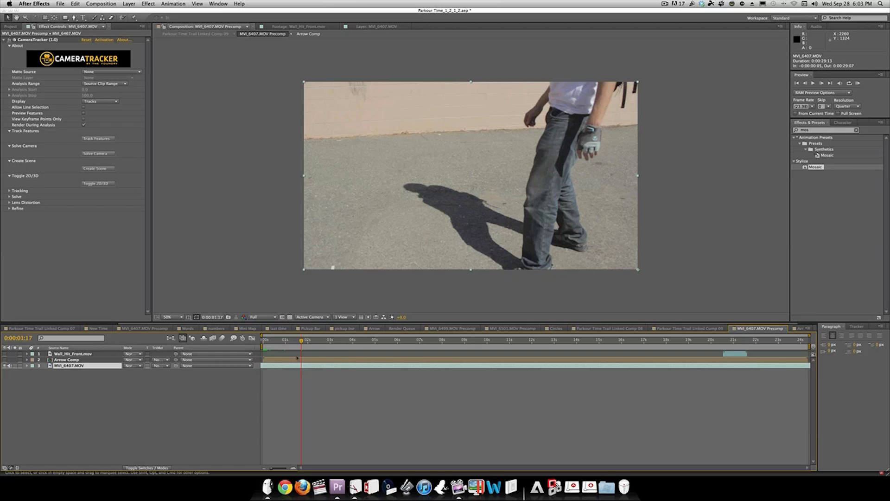
click(101, 71)
click(95, 73)
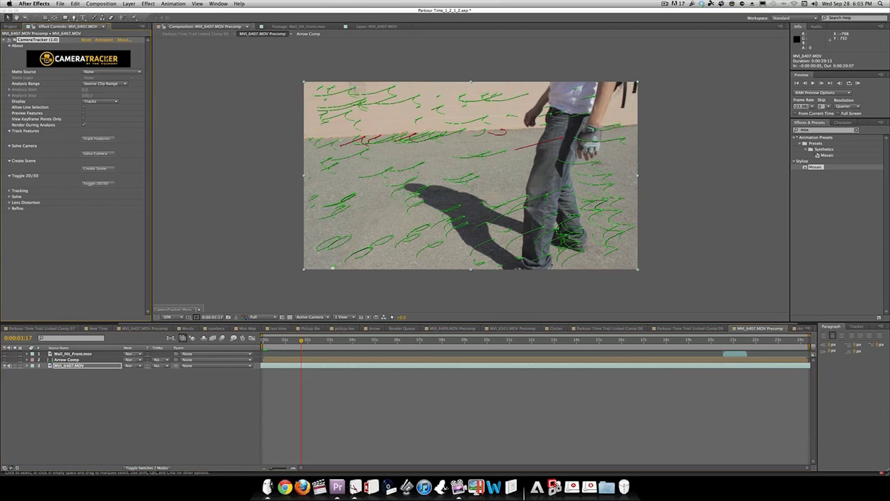
key(space)
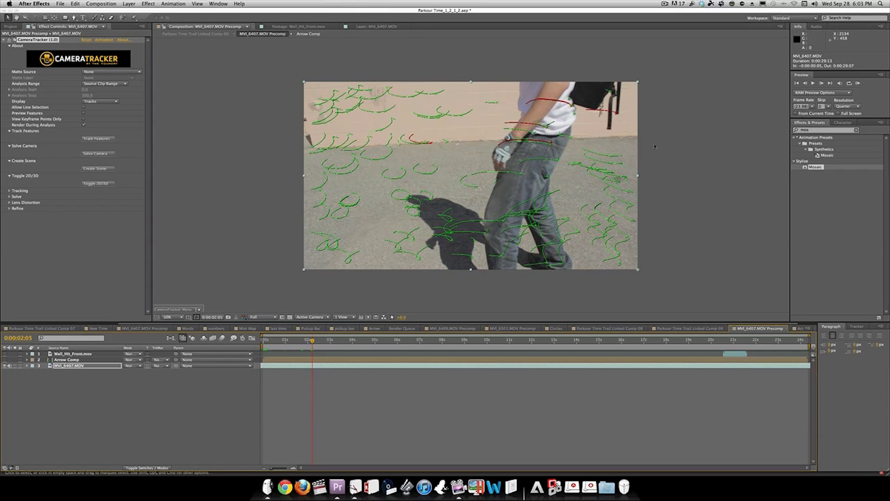
click(107, 154)
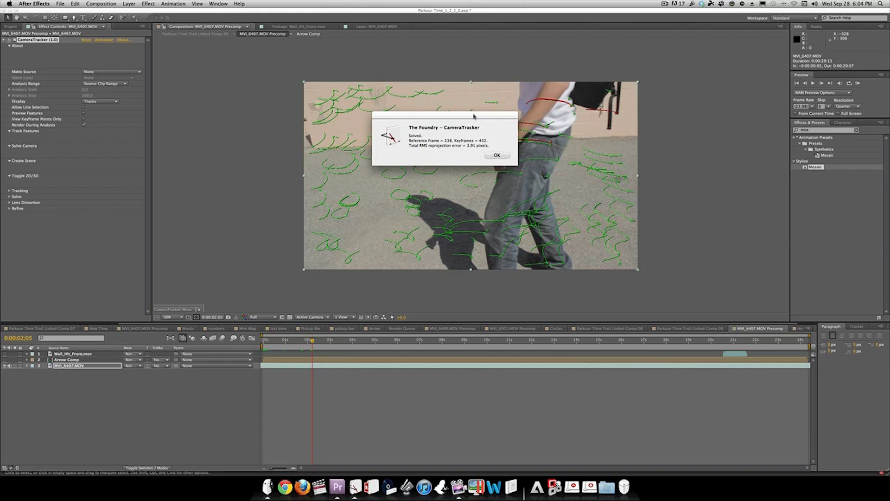
click(497, 156)
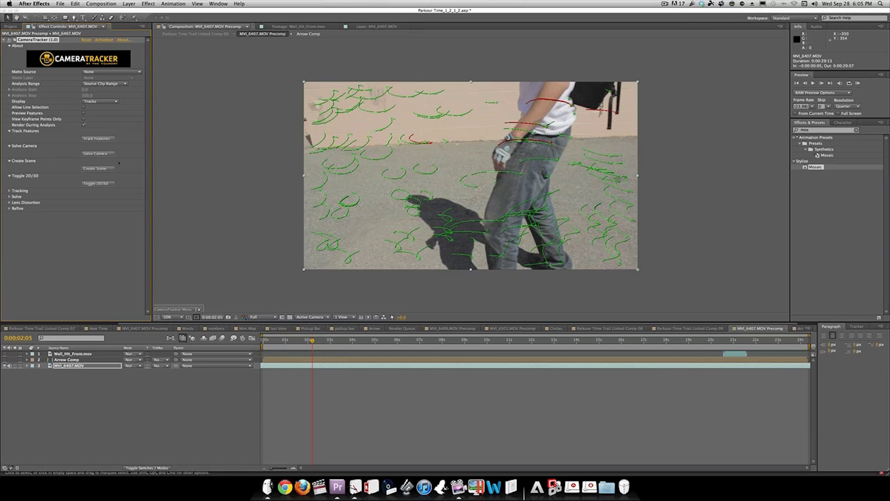
Step: Create the CameraTracker scene with its camera and parent null object from the solve
click(98, 168)
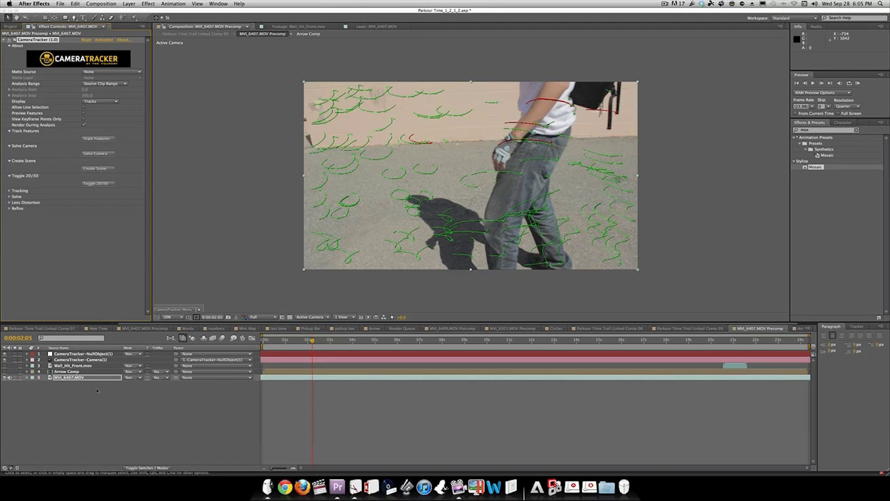
click(98, 360)
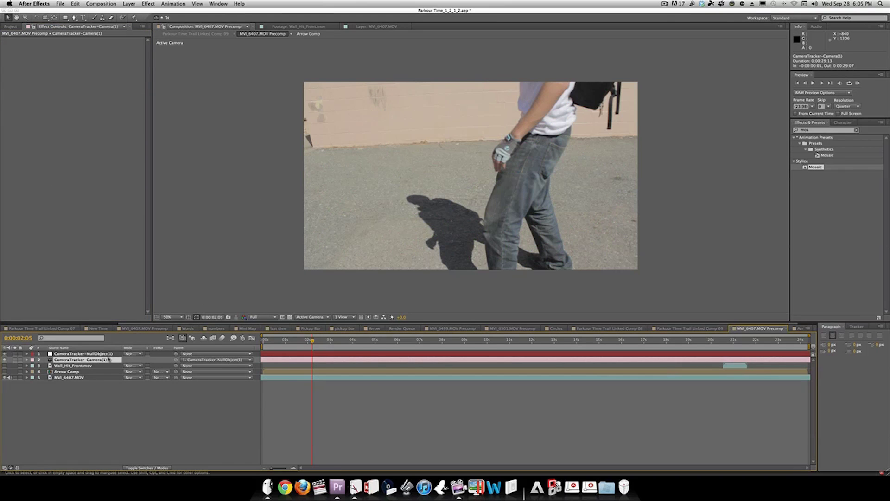
click(107, 354)
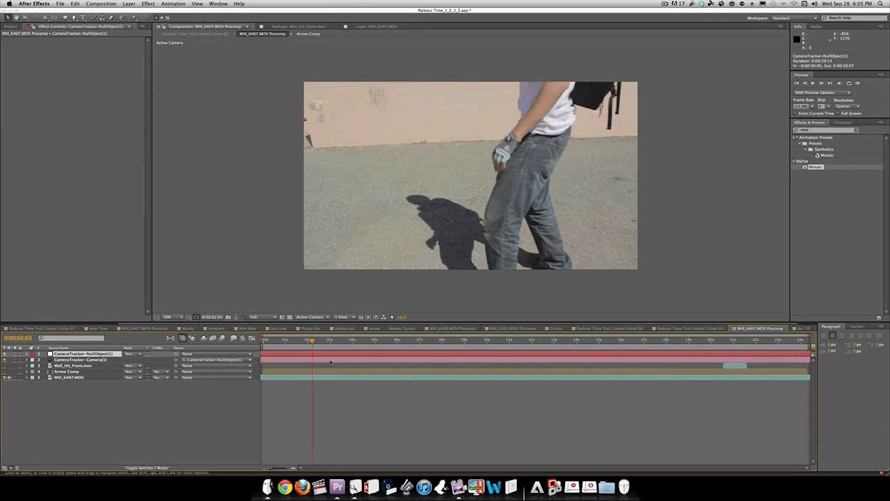
Step: Create a CameraTracker null object at 0:00:21:01 from a track point on the building near the frame's upper edge
click(70, 378)
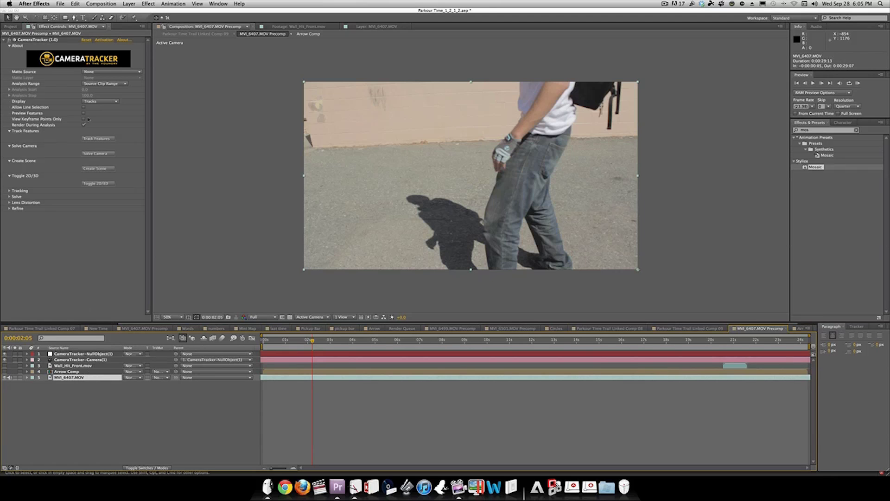
click(37, 40)
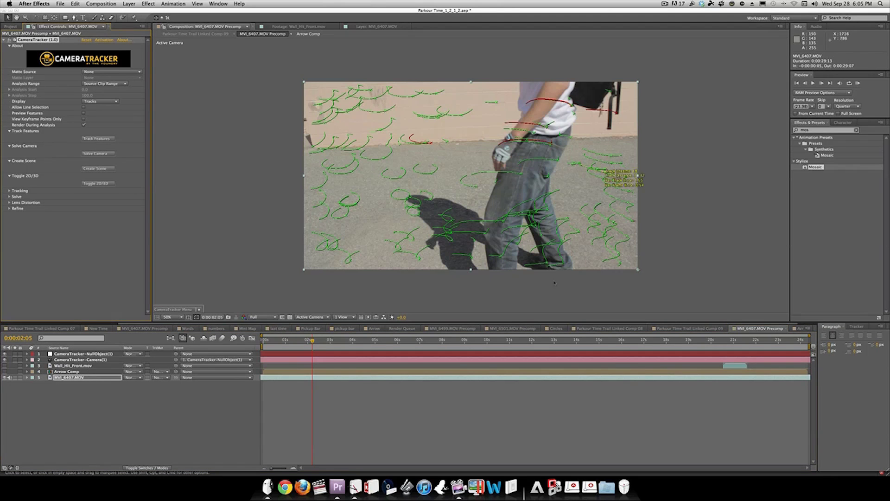
drag(316, 341, 446, 342)
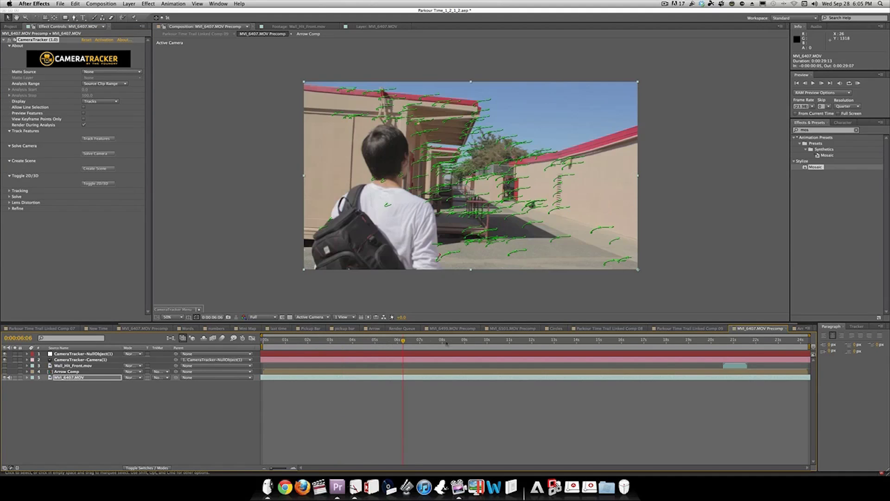
click(512, 347)
click(581, 344)
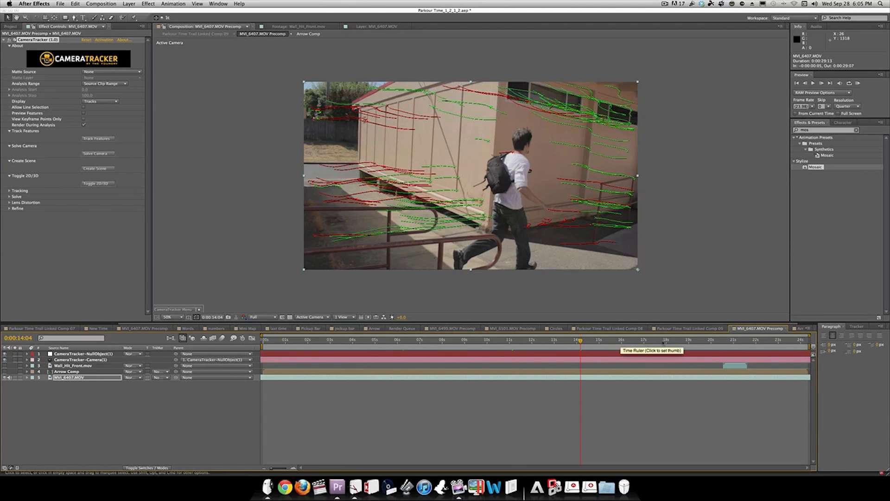
click(723, 344)
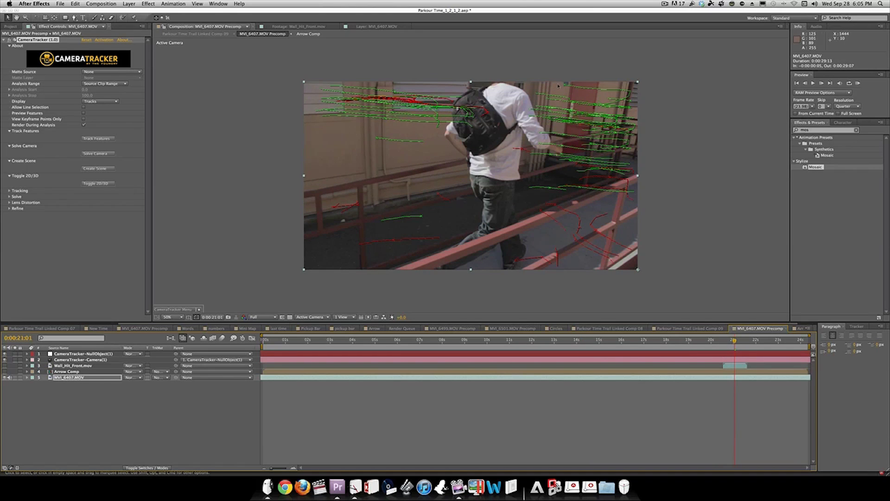
mouse_move(566, 86)
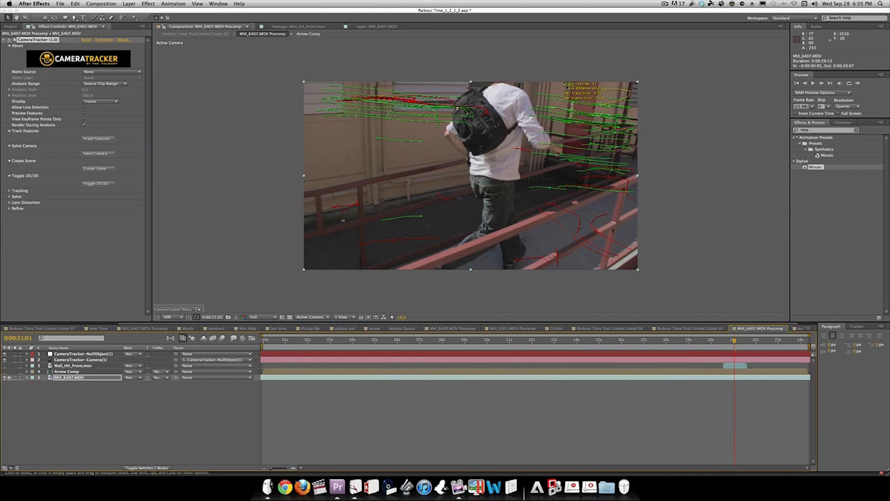
right_click(566, 85)
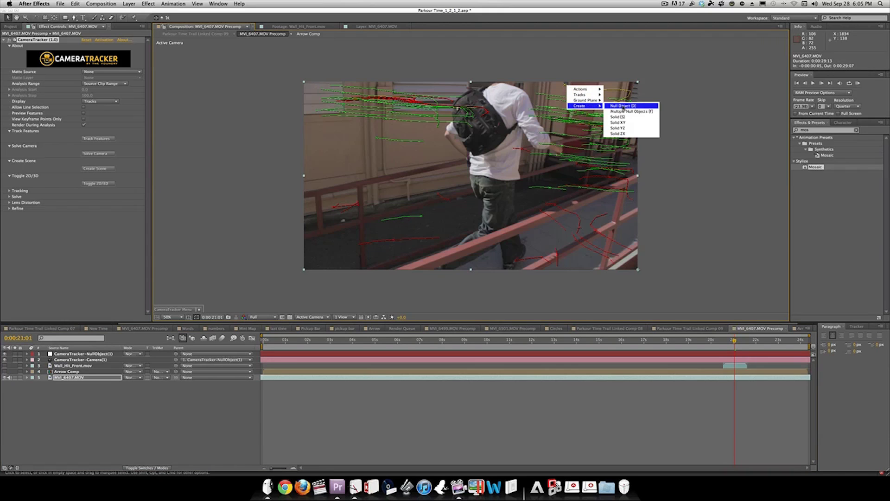
click(616, 102)
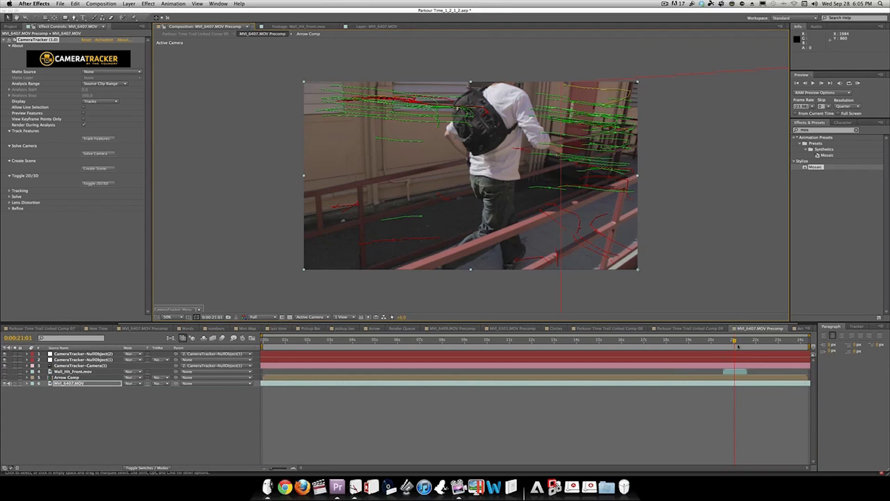
Step: Create CameraTracker null objects from a track point on the ramp floor at 0:00:12:05 and one beside the red door's sign at 0:00:16:22
mouse_move(734, 340)
mouse_down()
mouse_move(789, 341)
mouse_move(728, 342)
mouse_up()
drag(365, 343, 536, 341)
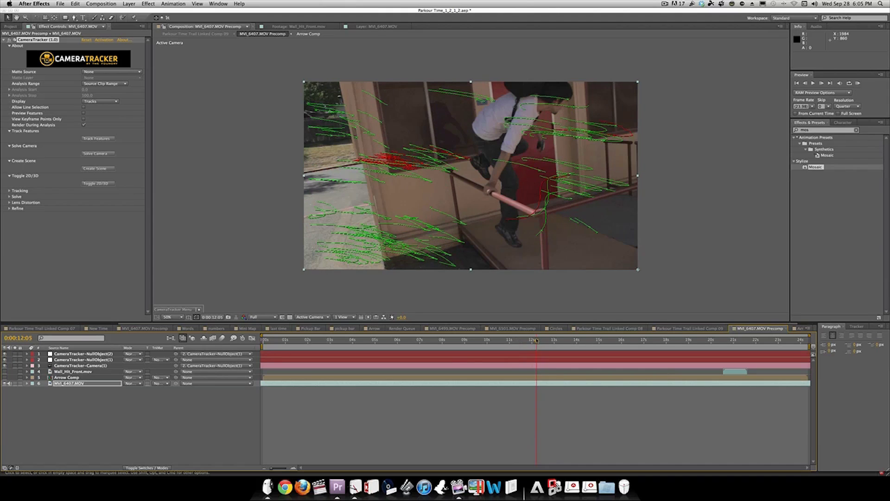
right_click(588, 227)
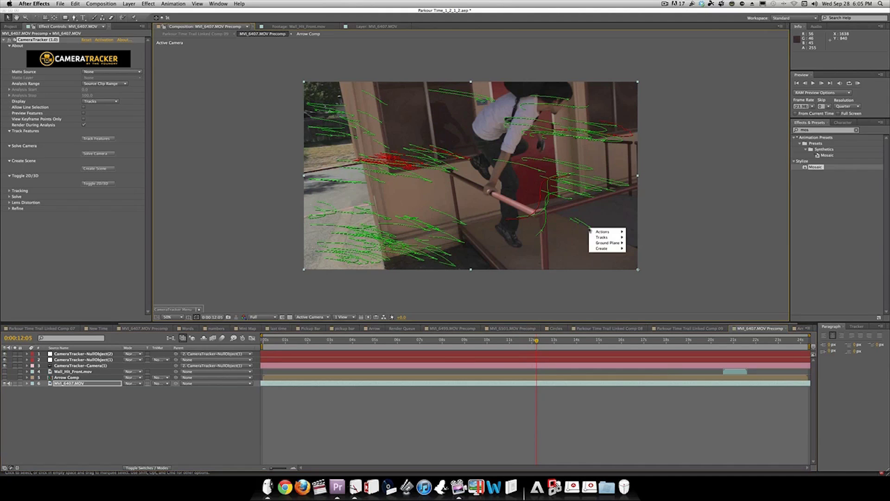
mouse_move(613, 249)
click(574, 255)
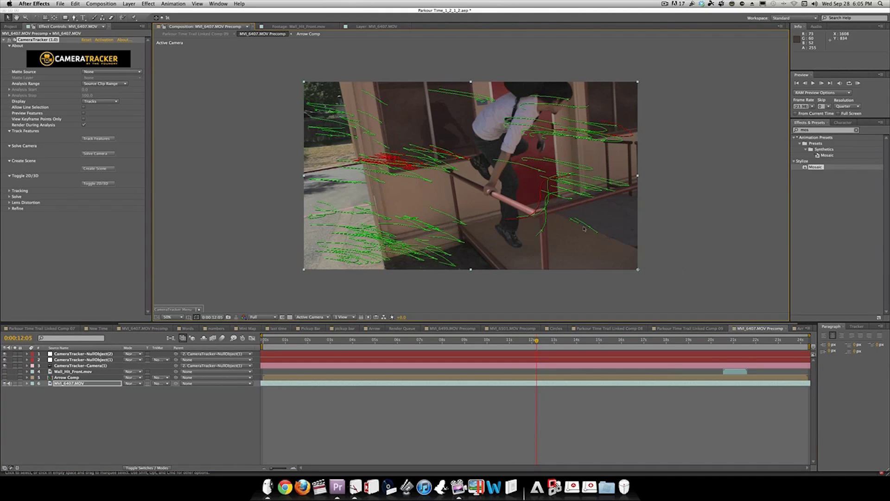
right_click(589, 227)
mouse_move(608, 250)
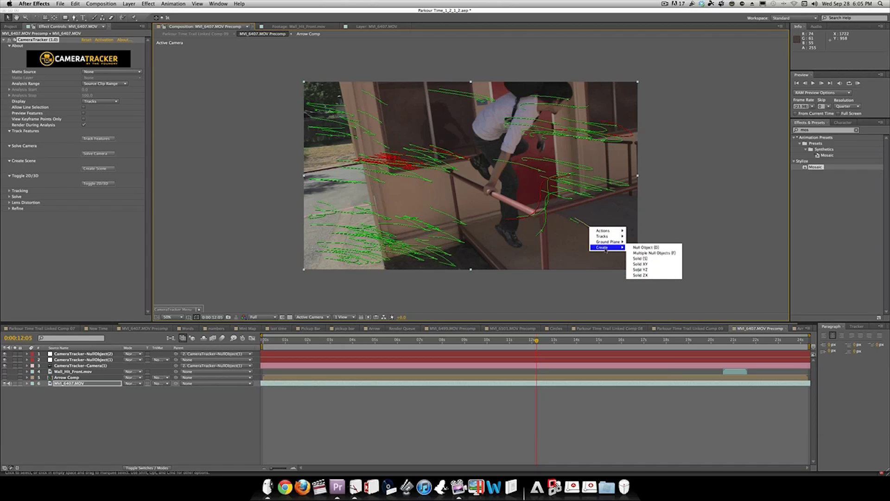
click(668, 247)
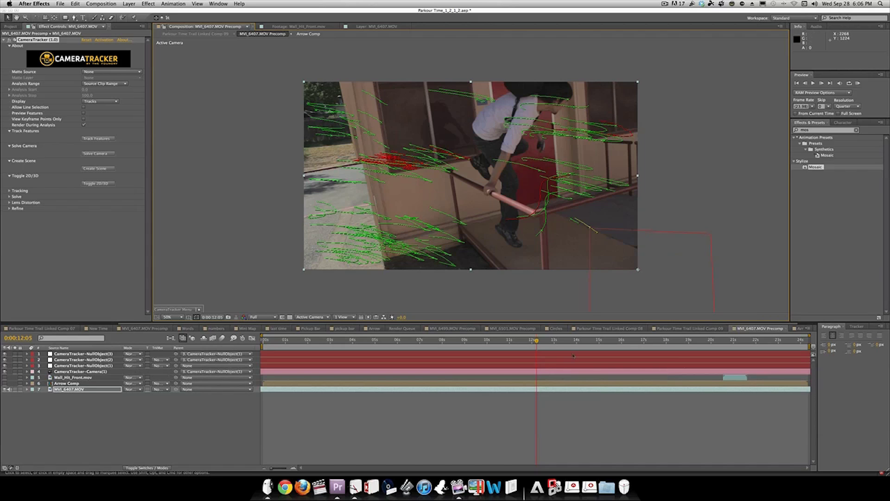
drag(537, 341, 642, 348)
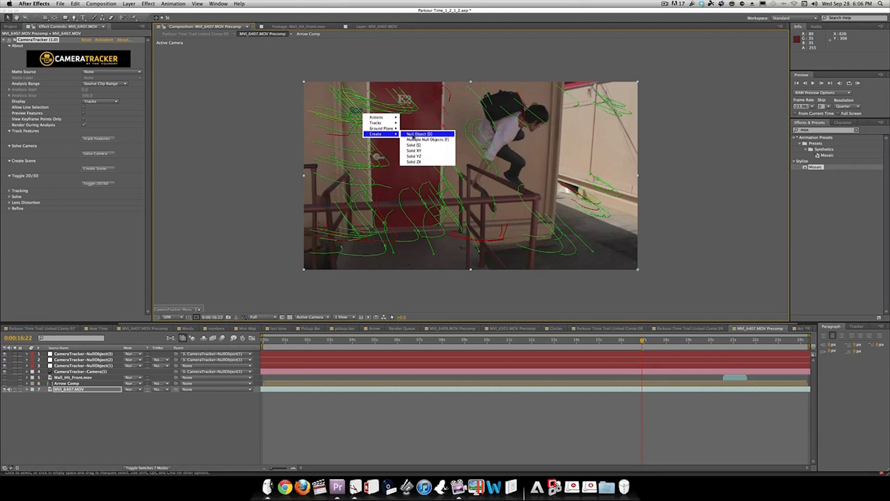
click(413, 134)
Step: Make the Arrow Comp layer visible over the footage at 0:00:06:05 and check its extent in the frame
drag(646, 341, 402, 352)
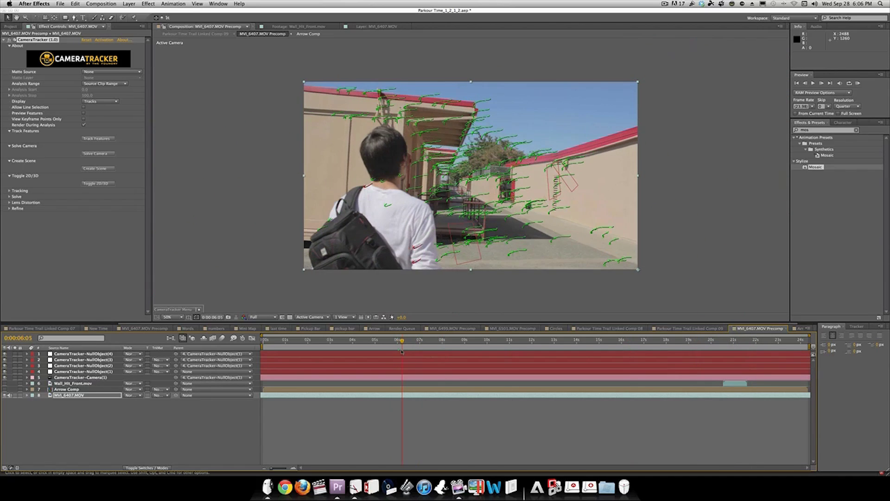
click(80, 389)
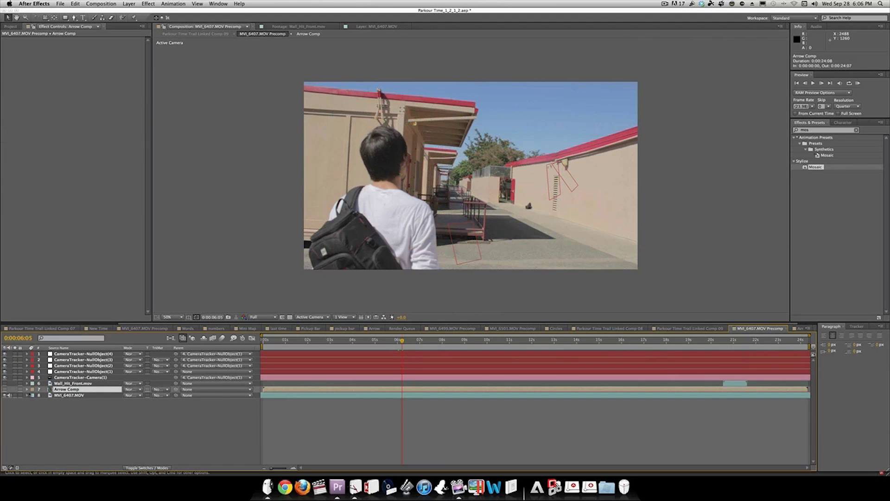
click(4, 389)
key(comma)
key(comma)
key(comma)
key(comma)
key(comma)
key(comma)
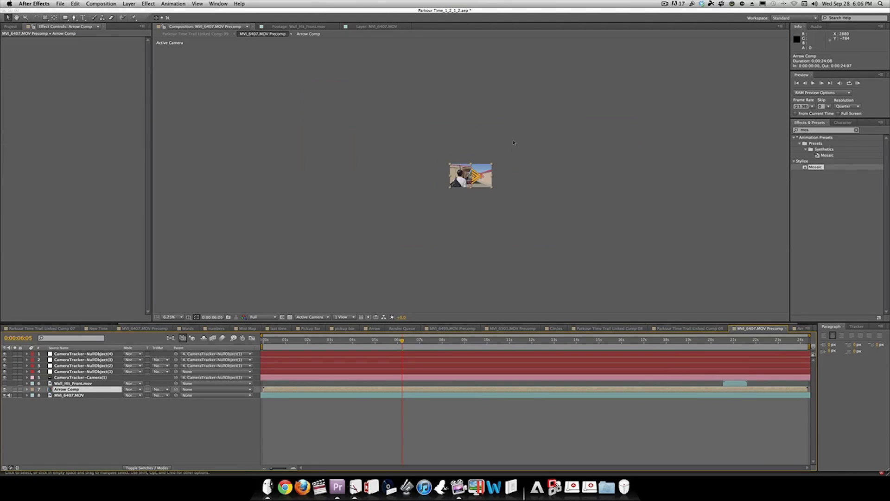
key(period)
key(period)
key(period)
key(period)
key(period)
key(period)
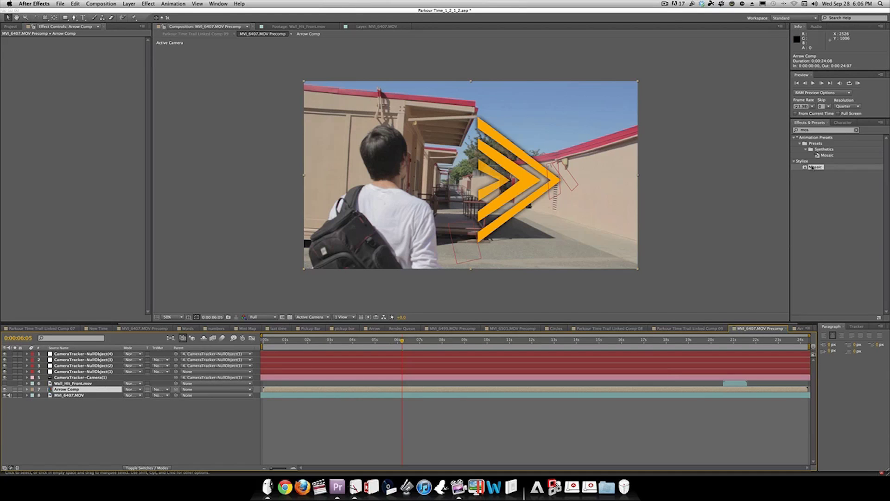
Step: Apply the Mosaic effect to the Arrow Comp layer with 100 horizontal and 100 vertical blocks
drag(811, 167, 83, 389)
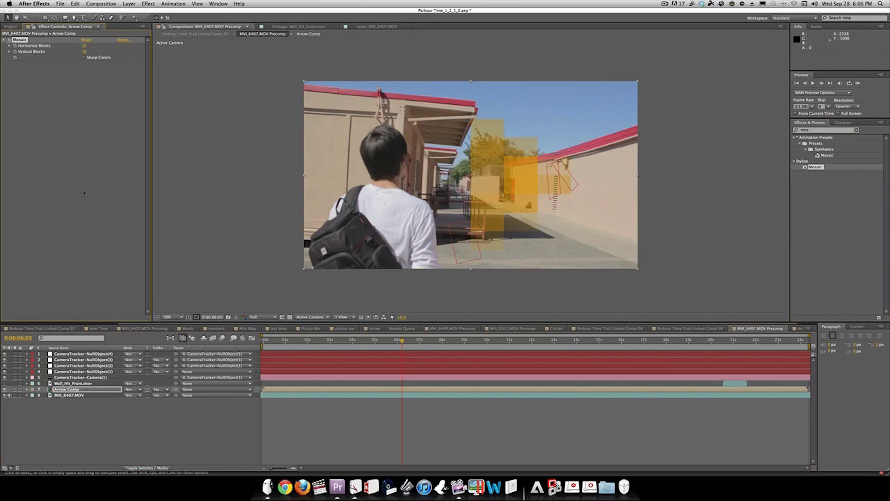
click(84, 46)
key(Tab)
text(100)
key(Return)
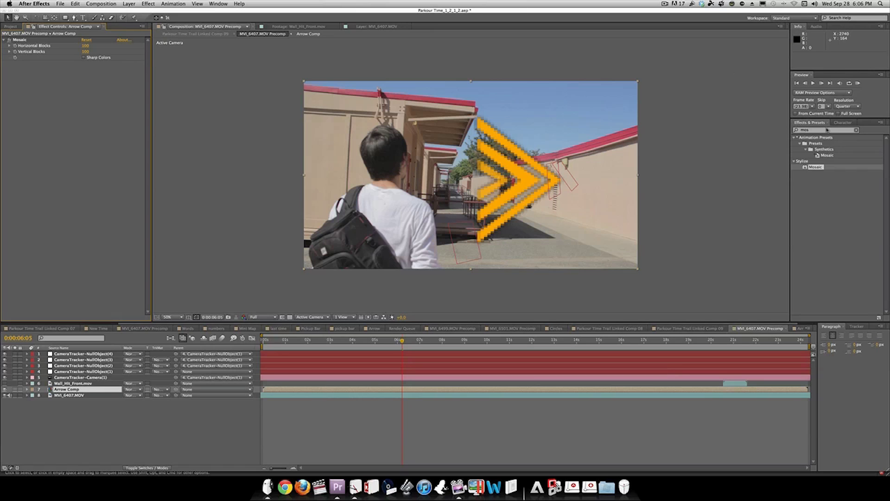
Step: Try a Glow effect after Mosaic on the Arrow Comp layer and remove it
click(795, 130)
text(glow)
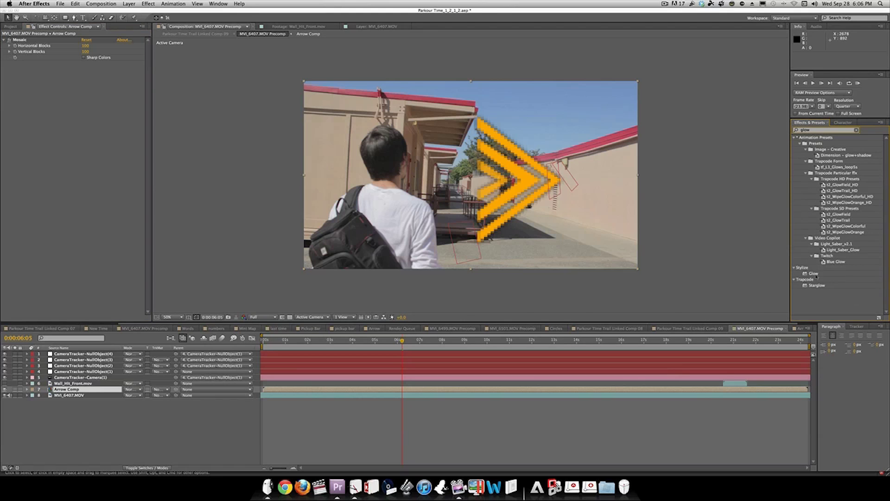
drag(814, 273, 70, 81)
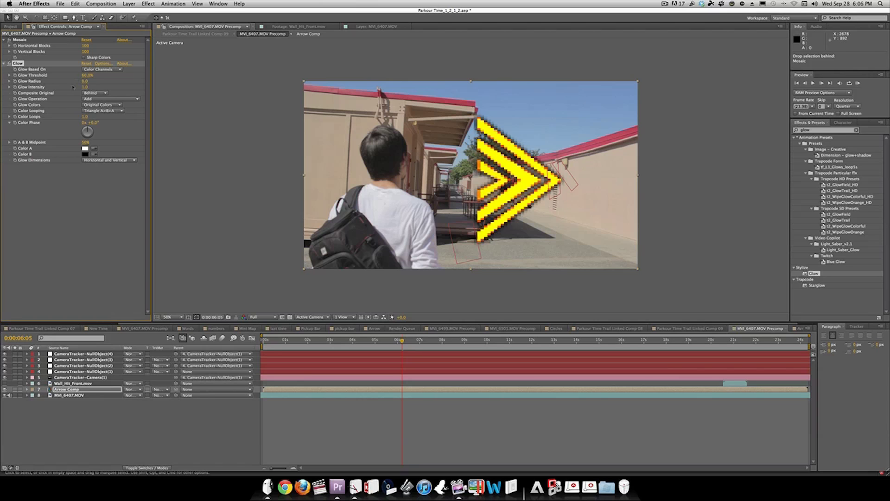
key(Delete)
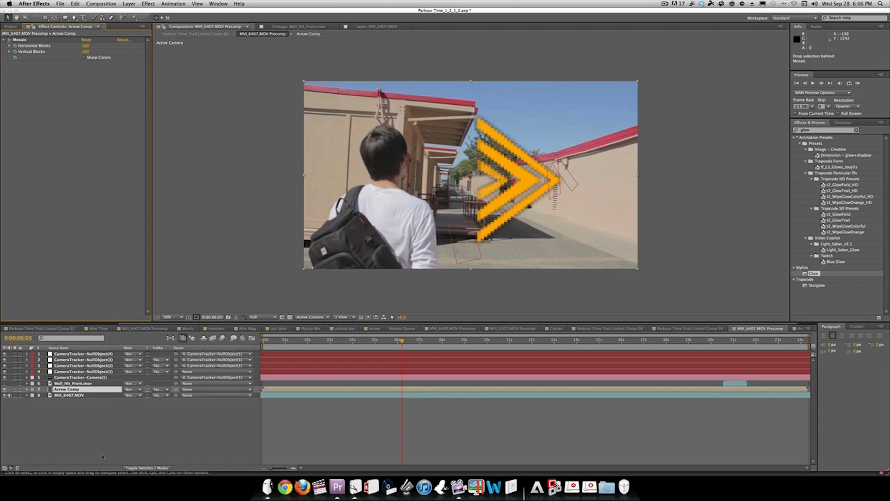
Step: Set the Arrow Comp layer's blending mode to Add and check the arrow against the footage up to 0:00:06:20
click(133, 389)
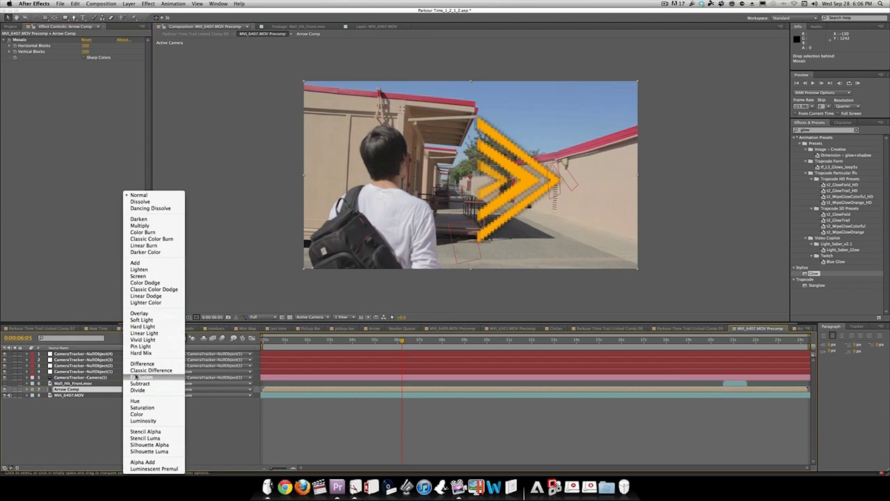
click(139, 263)
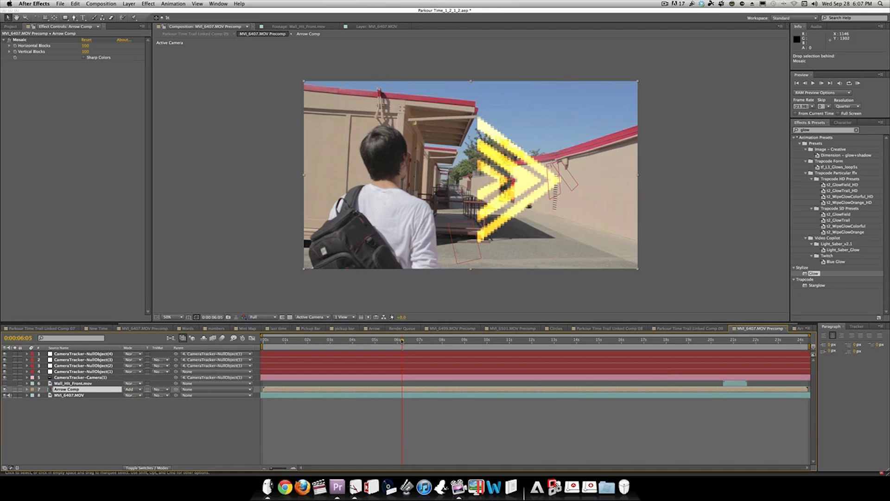
drag(402, 341, 416, 341)
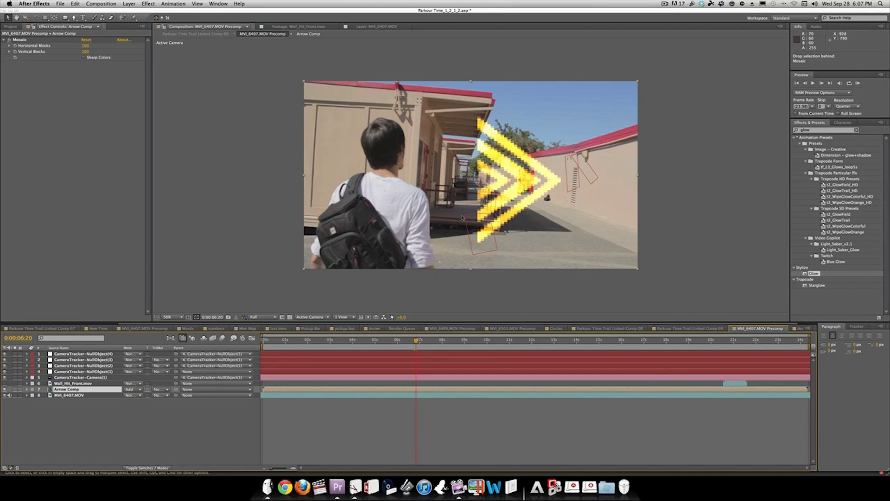
Step: Show the layer switches and parent the Arrow layer to CameraTracker-NullObject(1)
click(82, 391)
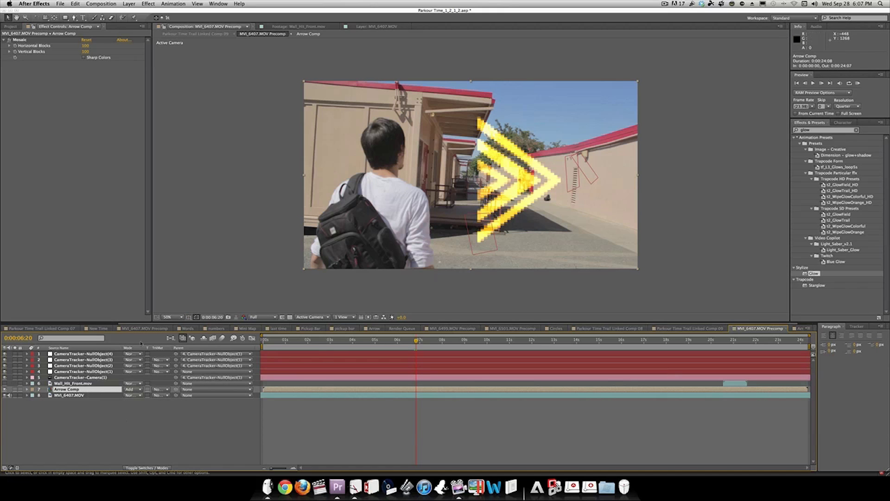
click(164, 468)
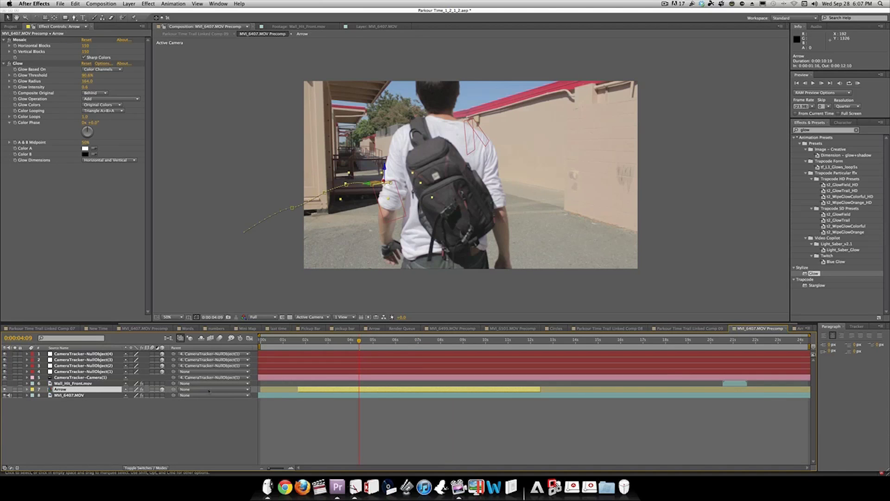
click(209, 390)
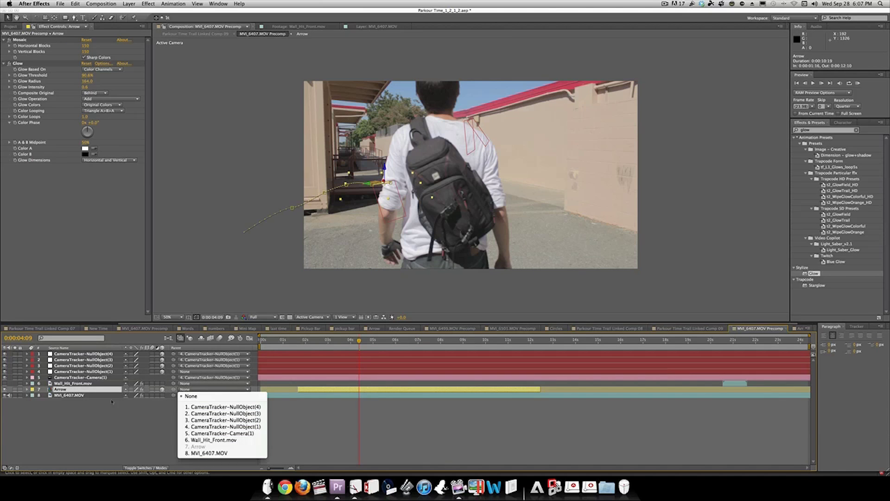
click(178, 390)
drag(174, 390, 79, 372)
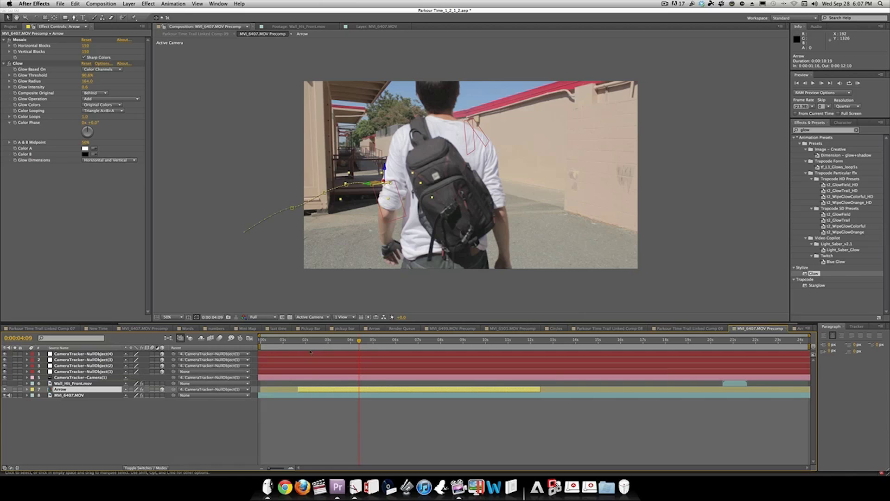
Step: Scrub through the footage to review how the parented arrows follow the ramp floor and the red door
click(309, 341)
drag(327, 341, 517, 341)
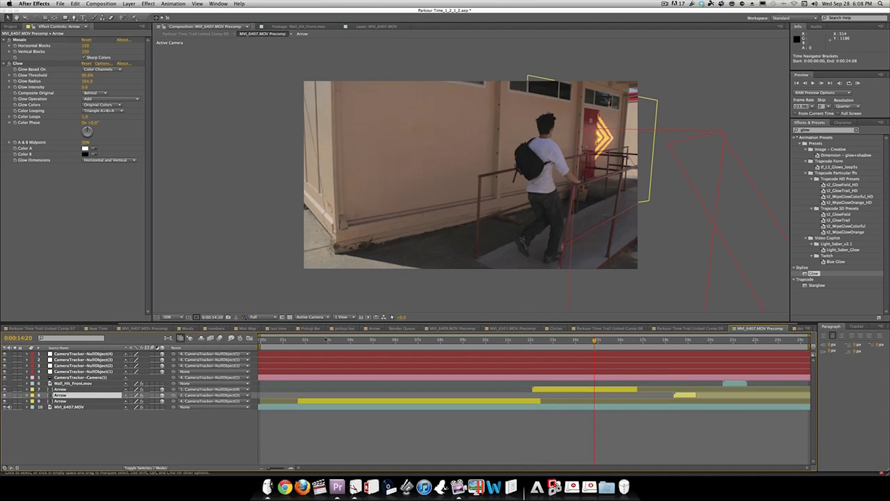
drag(310, 341, 527, 342)
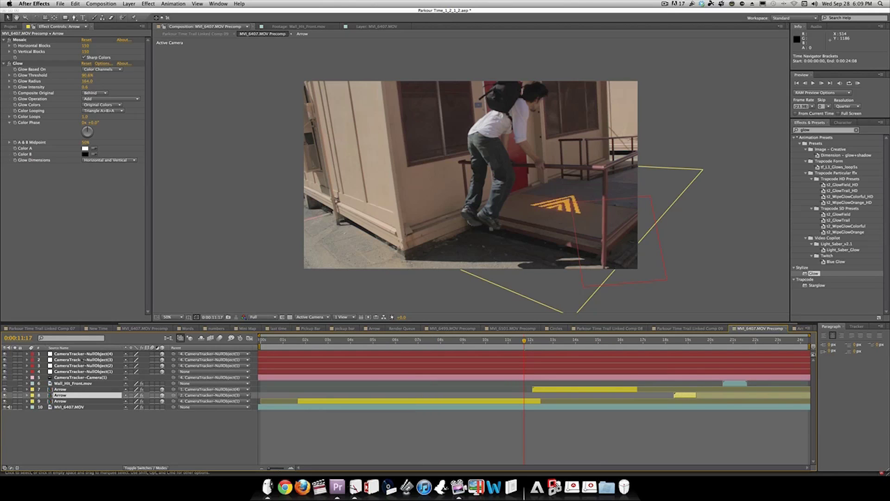
click(607, 342)
click(679, 342)
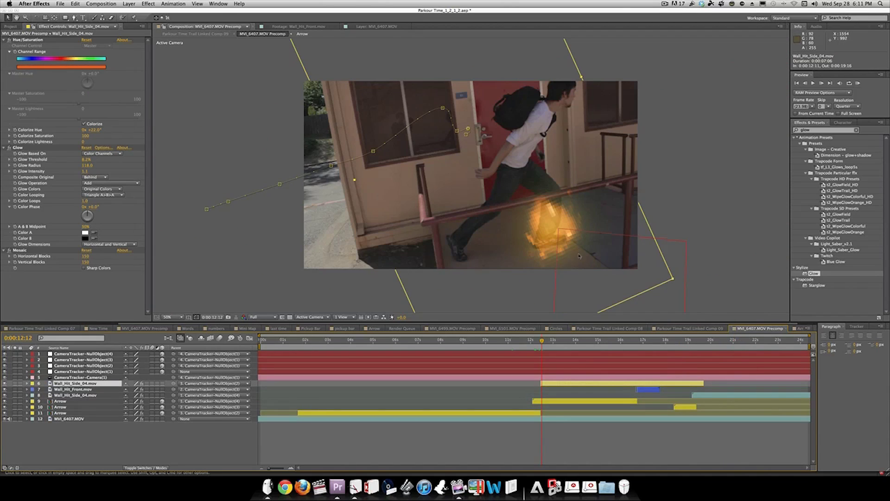
Step: Review the Wall_Hit_Side_04 and Wall_Hit_Front debris layers at each arrow hit, ending at 0:00:04:15
click(169, 440)
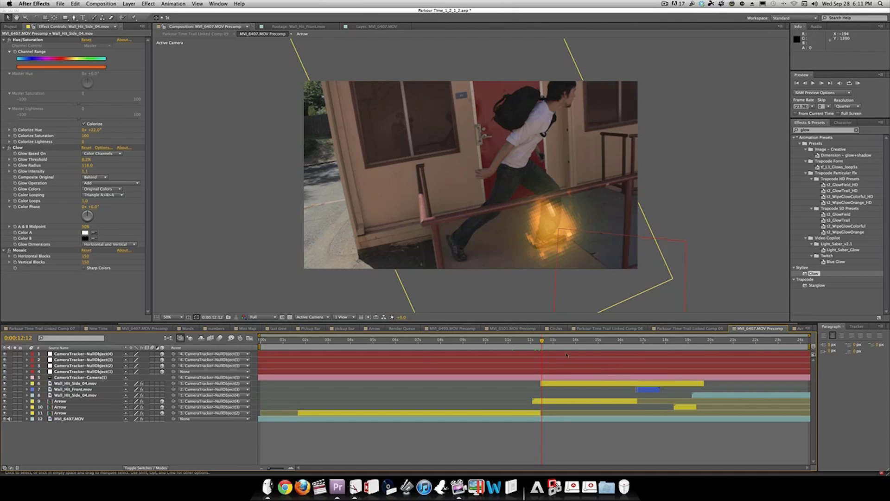
drag(542, 340, 639, 342)
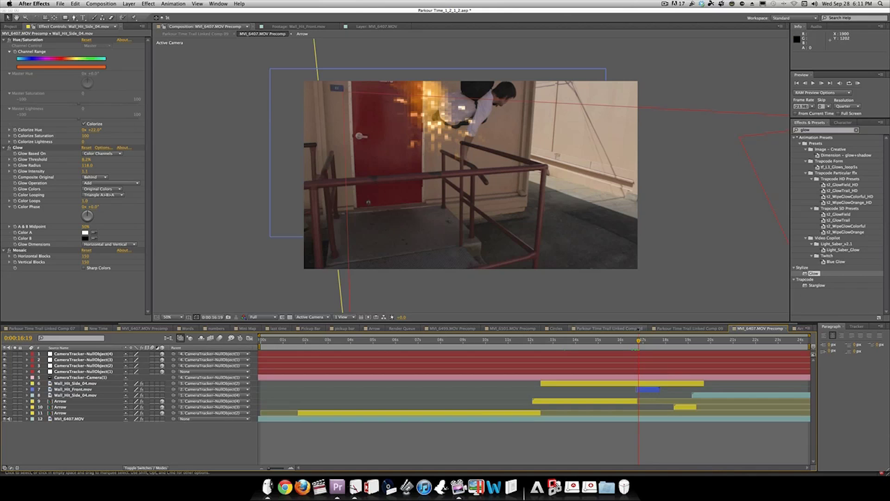
drag(639, 341, 693, 341)
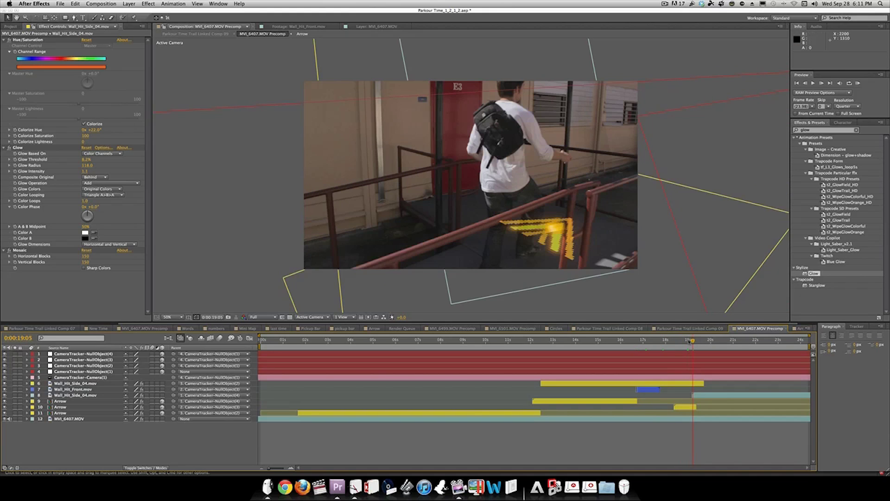
key(space)
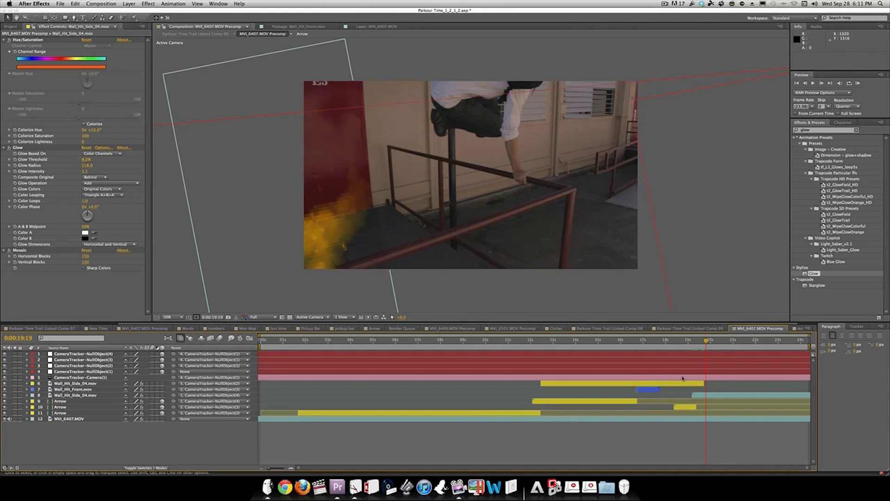
drag(662, 342, 535, 341)
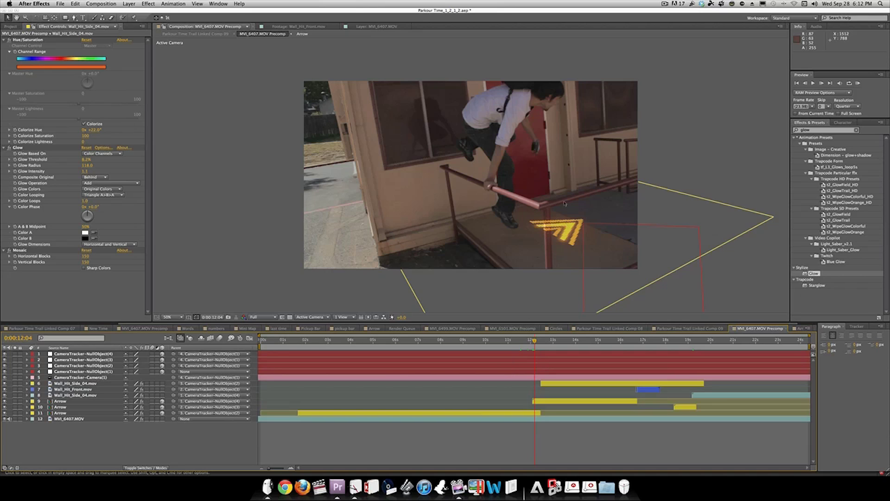
drag(474, 342, 362, 342)
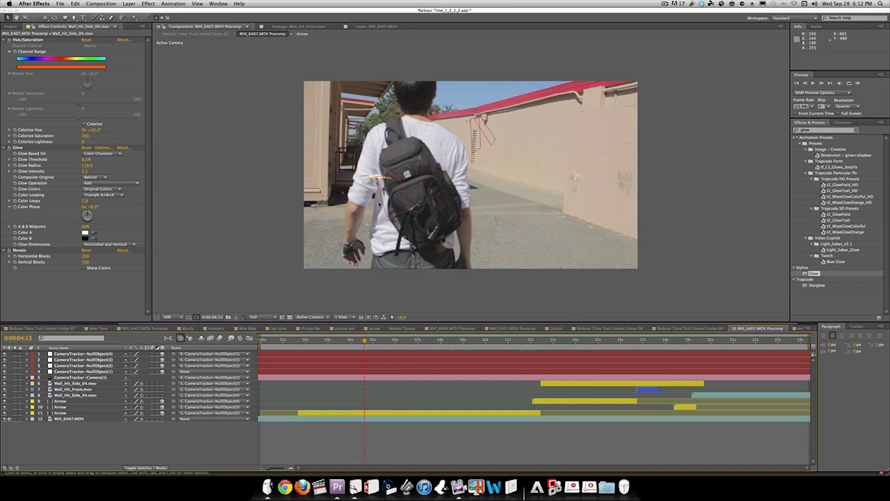
Step: Select the MVI_6407.MOV layer, try to save the project and dismiss the After Effects alert
click(71, 419)
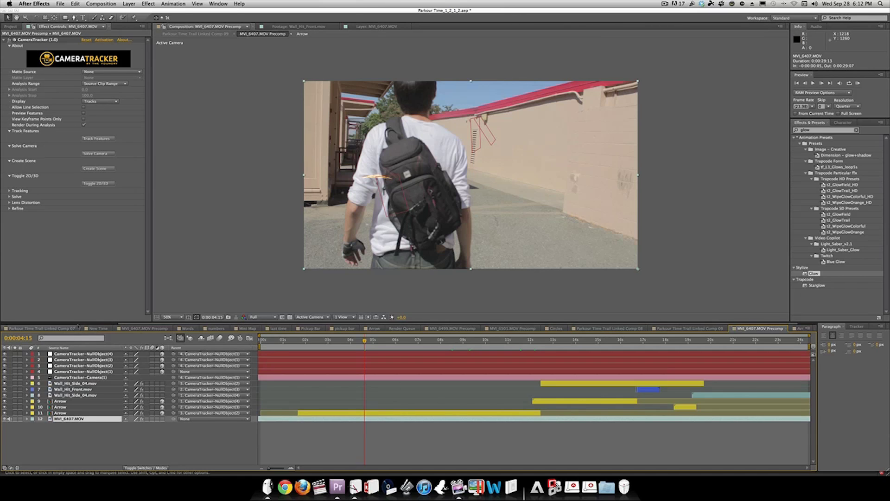
click(760, 328)
click(415, 439)
click(81, 419)
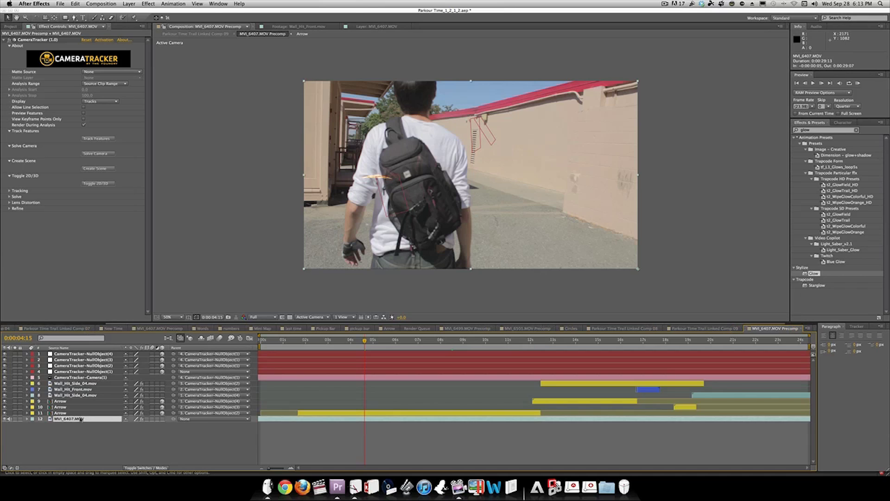
key(super+s)
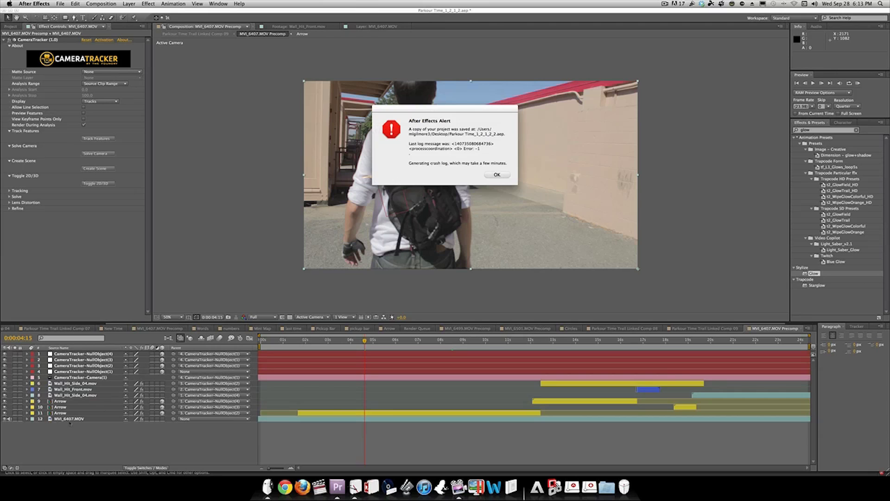
click(495, 176)
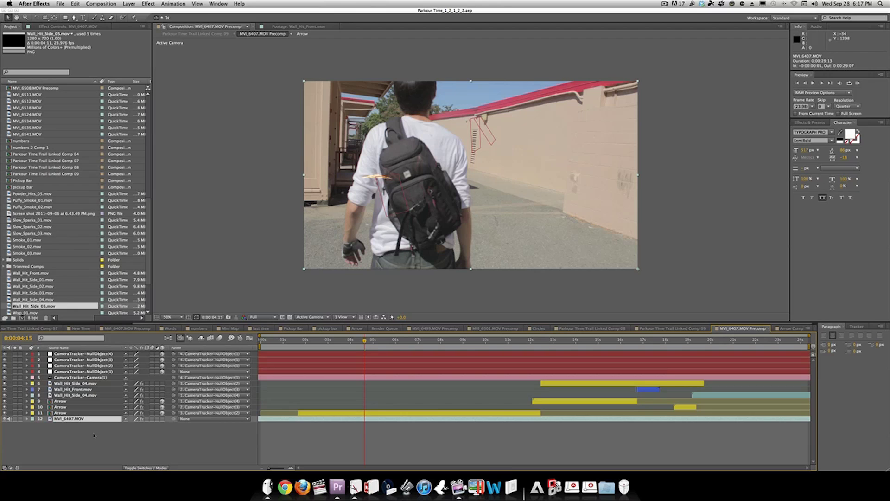
Step: Duplicate the MVI_6407.MOV layer, move the copy above all other layers and delete its CameraTracker effect
key(super+d)
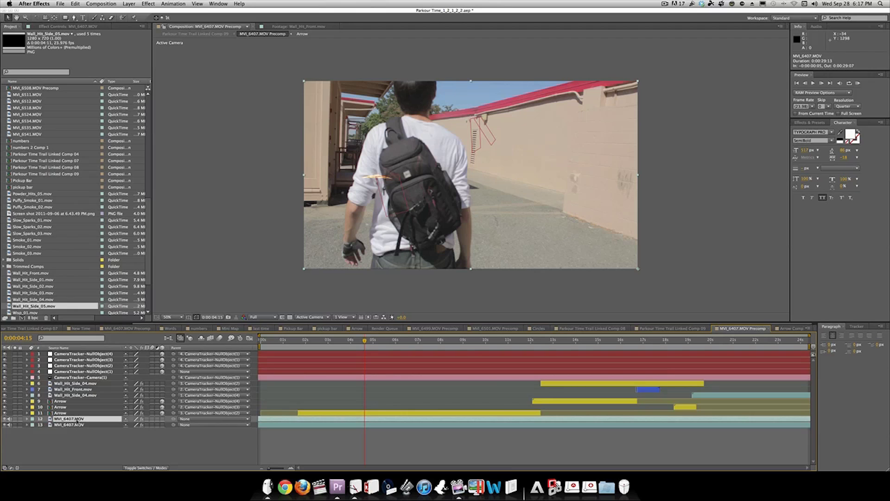
drag(78, 420, 80, 354)
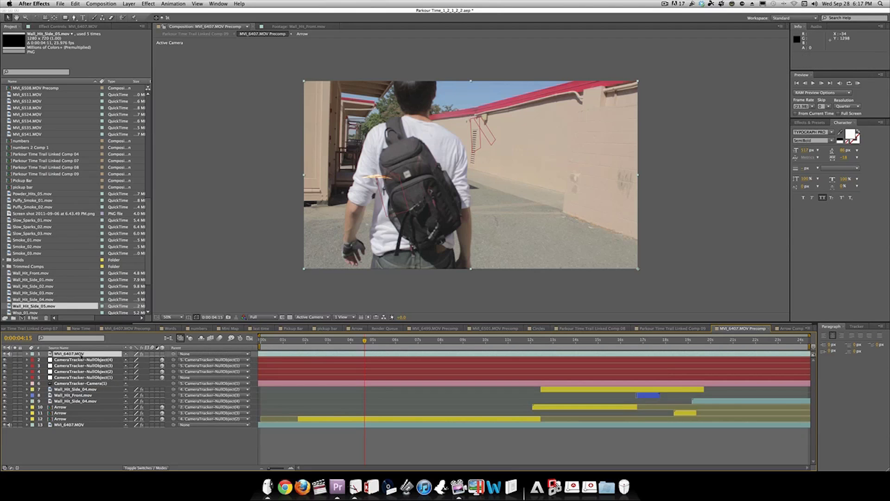
key(super+alt+shift+e)
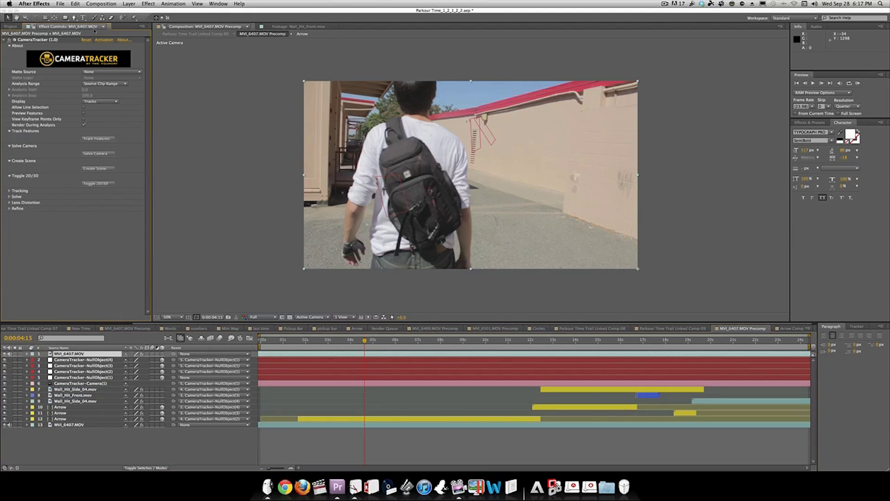
key(Delete)
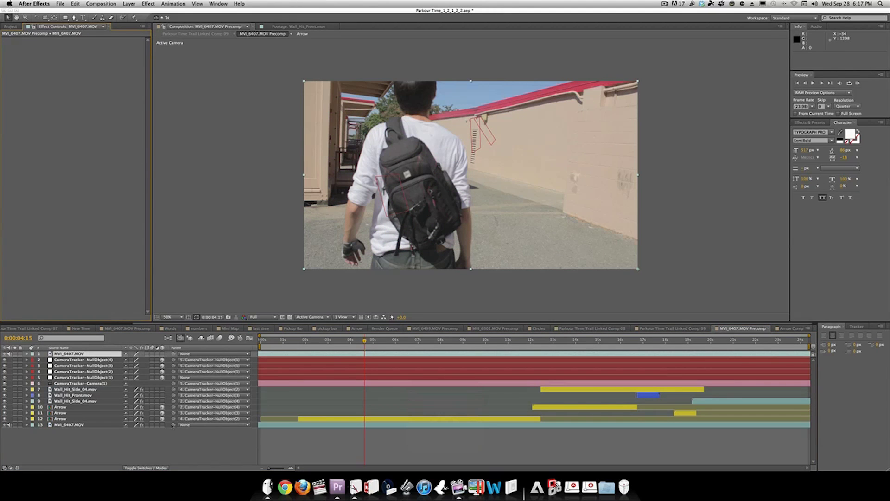
click(74, 426)
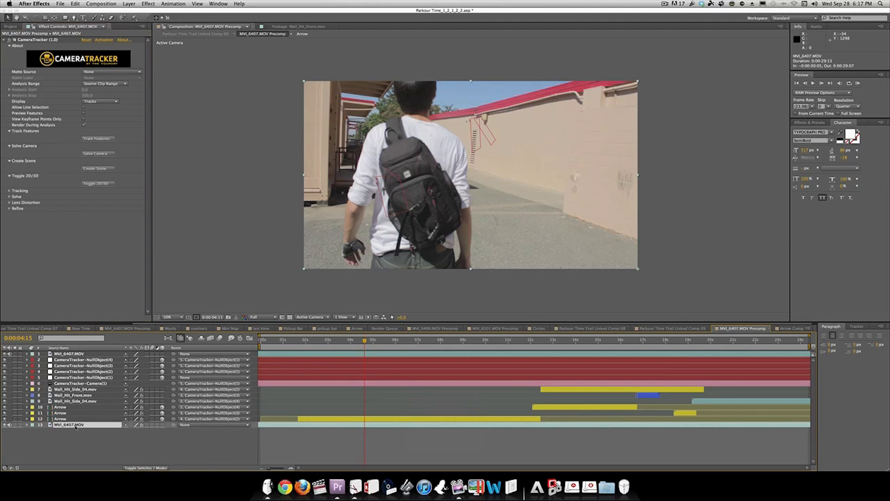
Step: Rename the topmost MVI_6407.MOV copy as Mask and the original layer beneath the arrows as Footage
click(96, 354)
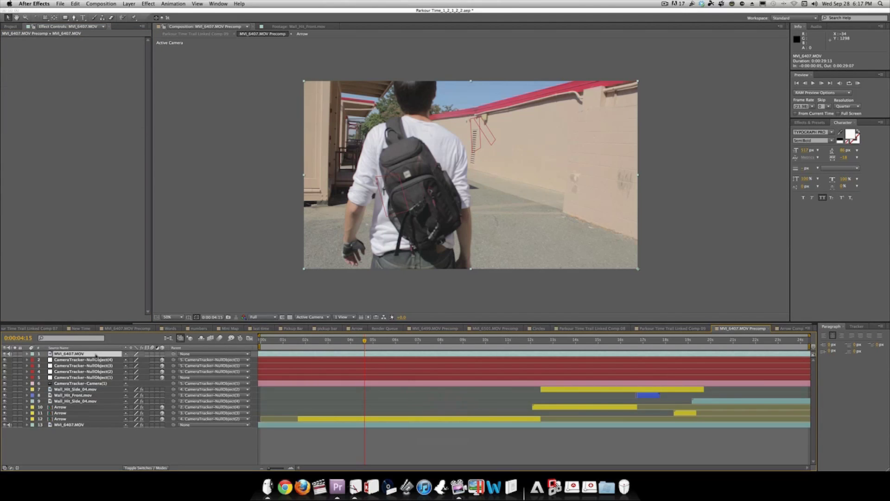
key(Return)
text(Mask)
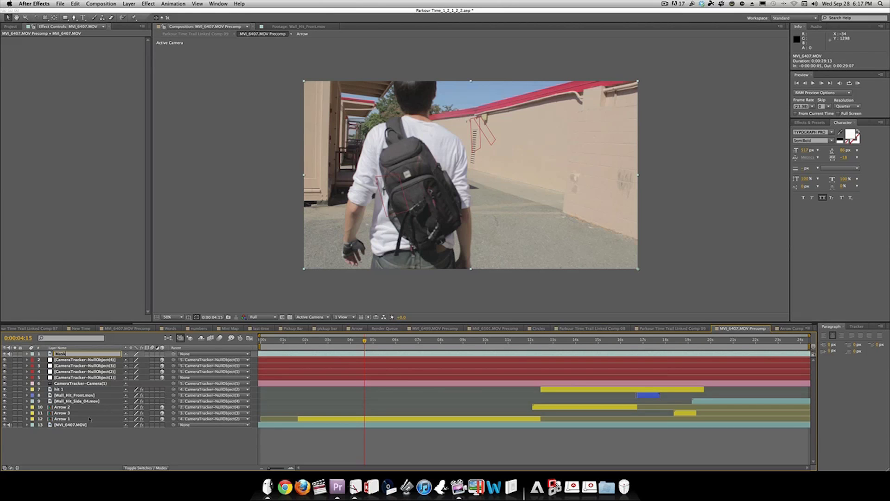
click(85, 424)
text(Foo)
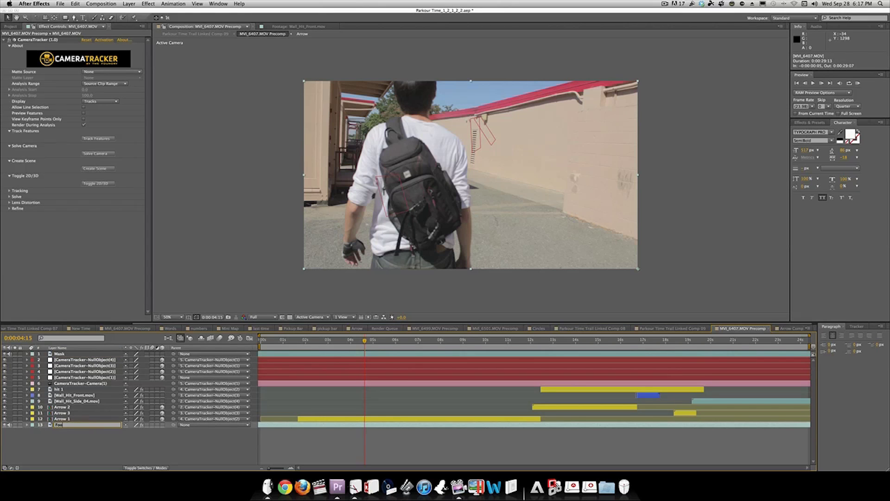
text(tage)
key(Return)
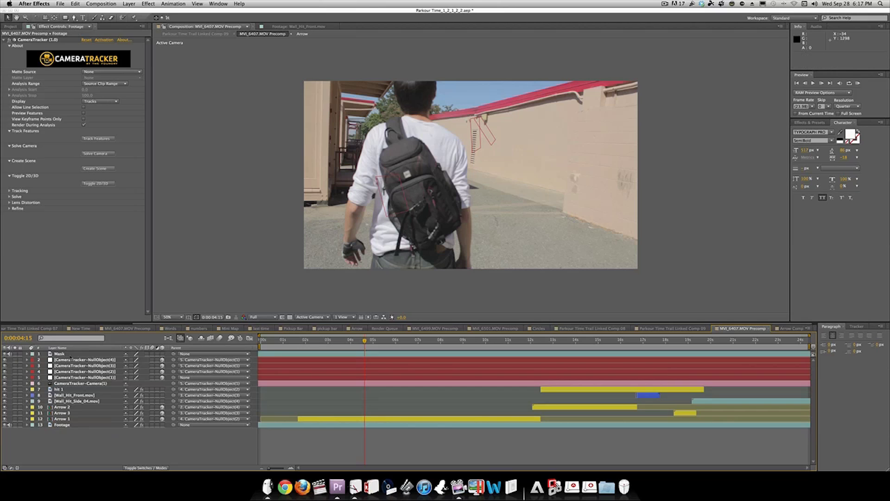
Step: Start a Pen mask on the Mask layer, tracing the man's head, shoulder and gloved arm up to the armpit
click(70, 355)
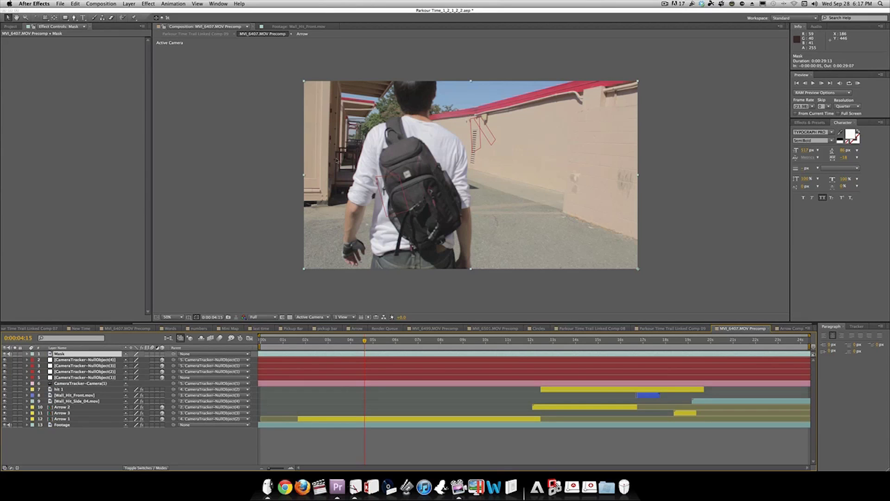
key(g)
click(396, 78)
click(404, 113)
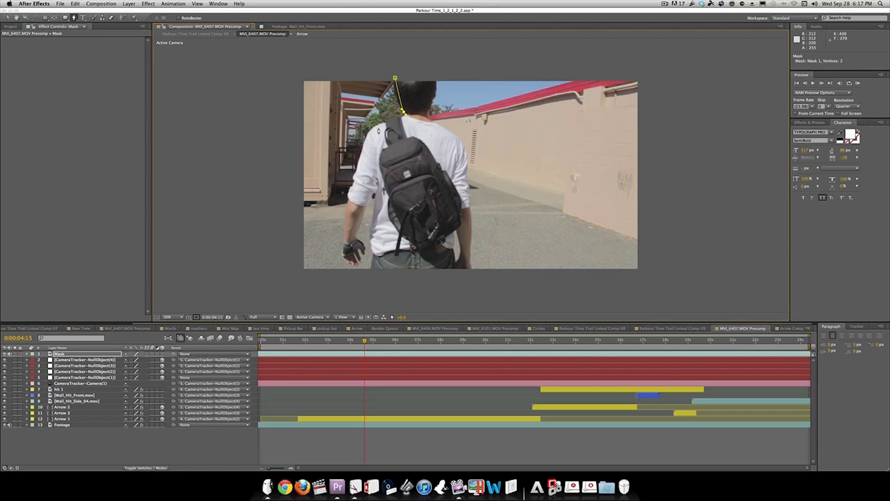
click(379, 126)
click(358, 152)
click(347, 206)
click(349, 254)
click(369, 193)
click(382, 177)
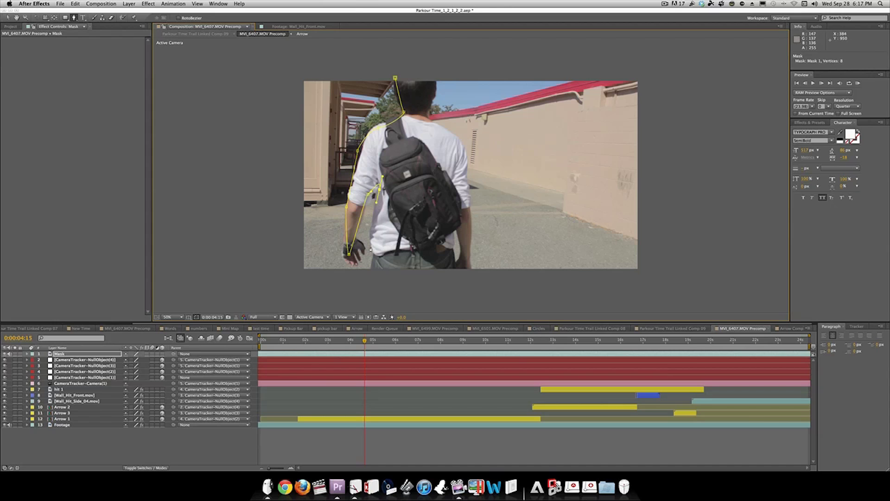
Step: Continue the mask along his waist, below the frame and up the other arm and shoulder, closing it at the head
click(370, 253)
click(372, 277)
click(460, 297)
click(461, 274)
click(454, 223)
click(469, 278)
click(470, 217)
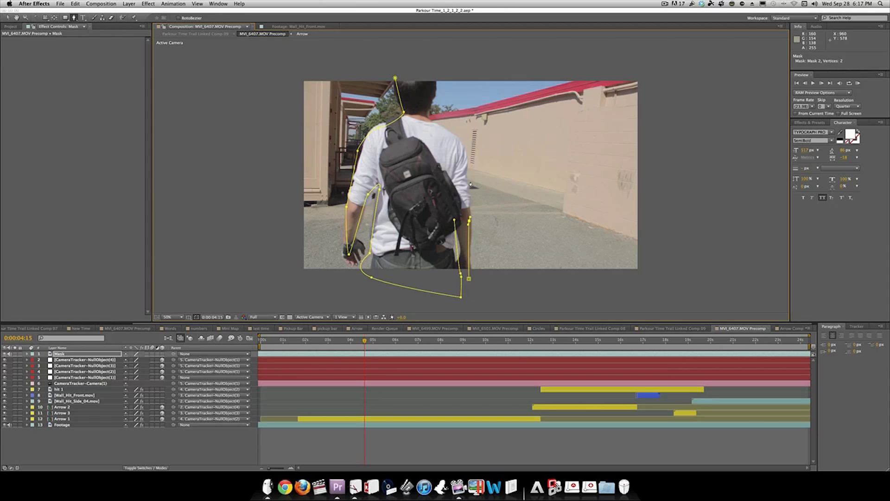
click(467, 171)
drag(457, 135, 442, 127)
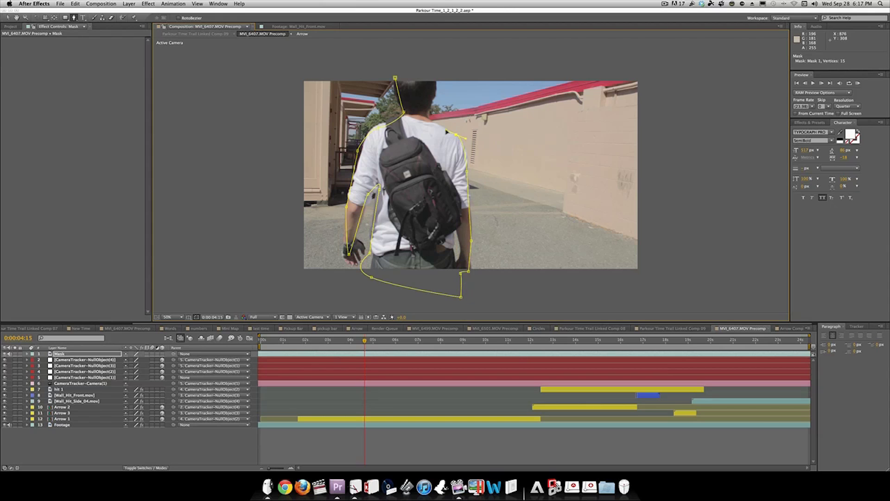
click(433, 97)
drag(436, 69, 421, 66)
click(397, 78)
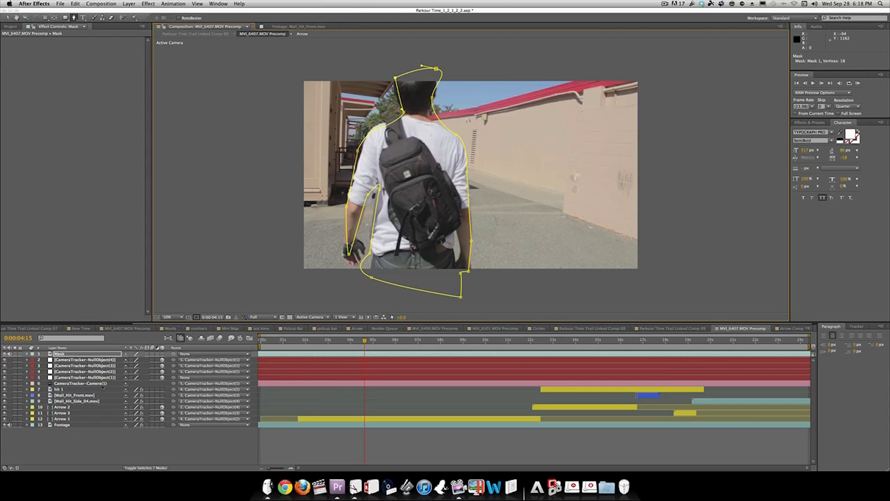
Step: Turn on Mask Path keyframing for Mask 1 and shift the whole mask onto the man at 0:00:04:19
key(m)
click(50, 365)
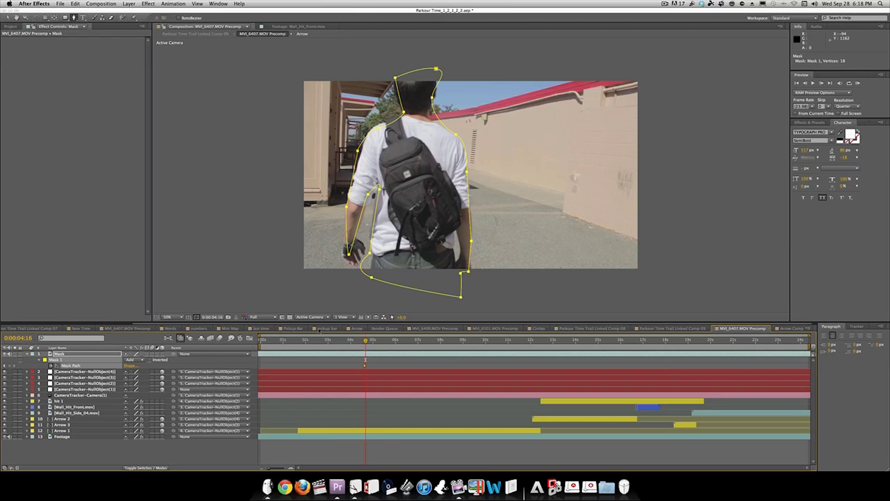
key(Page_Down)
key(Page_Down)
key(Page_Down)
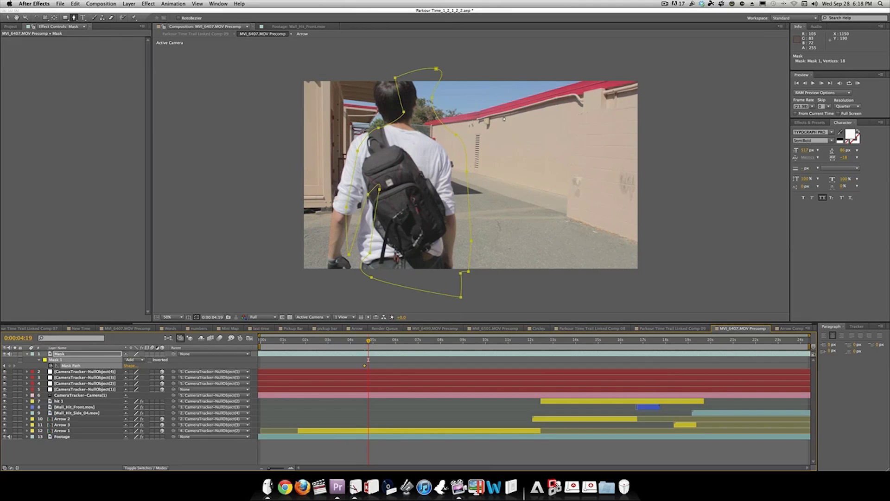
key(v)
double_click(453, 138)
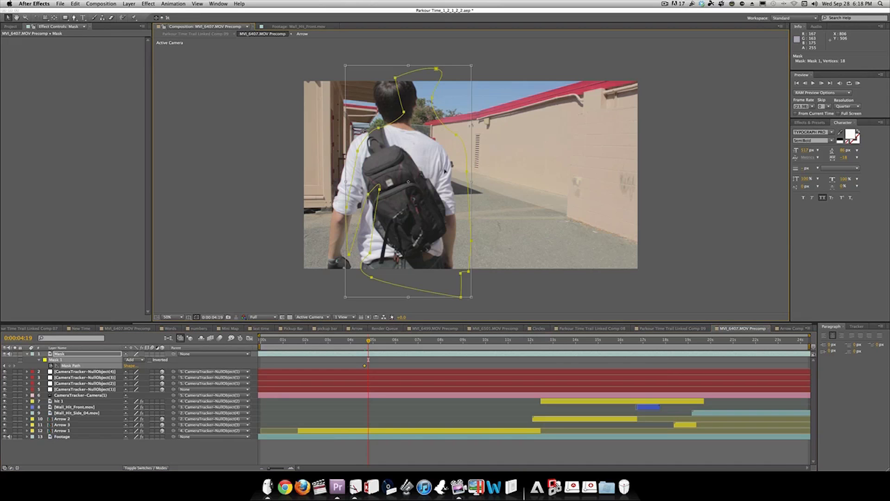
mouse_move(444, 172)
mouse_down()
mouse_move(420, 174)
mouse_move(429, 180)
mouse_up()
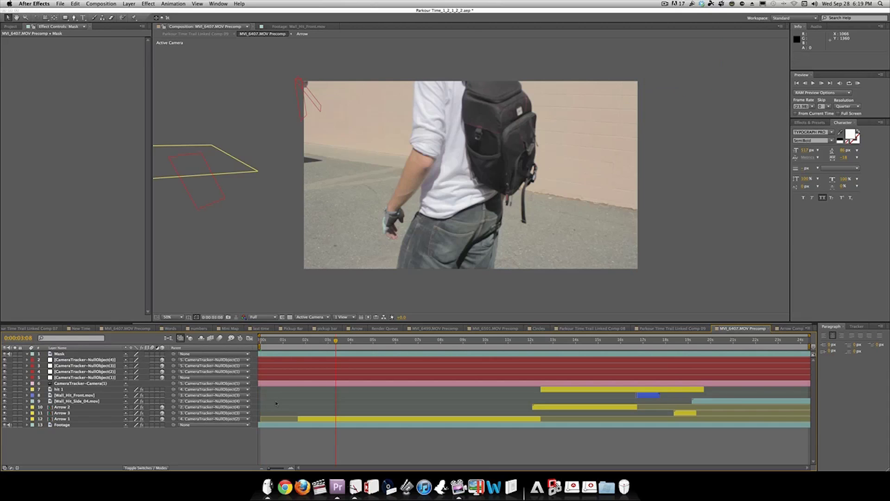
Step: Show the masks on the Mask layer and reveal their Mask Path keyframes
click(299, 355)
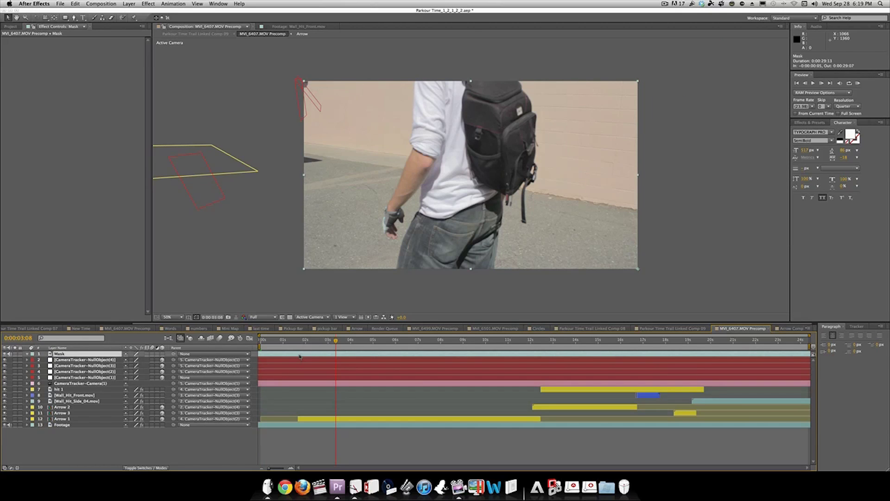
key(m)
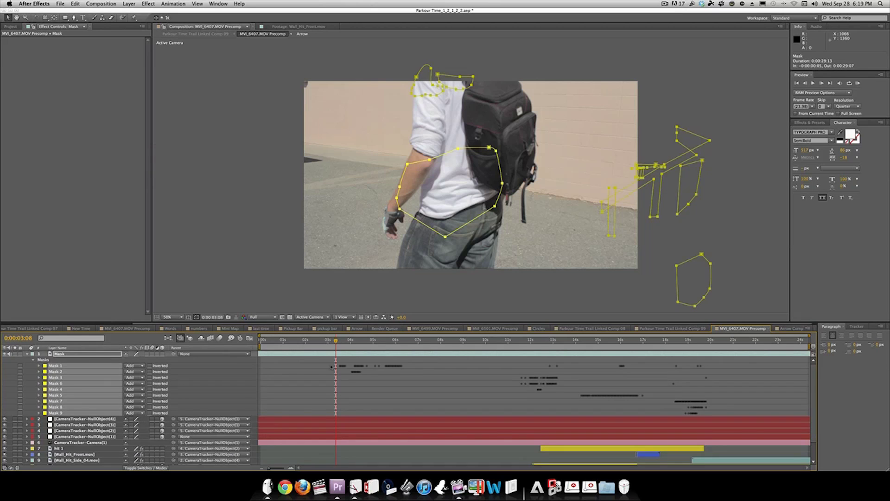
key(u)
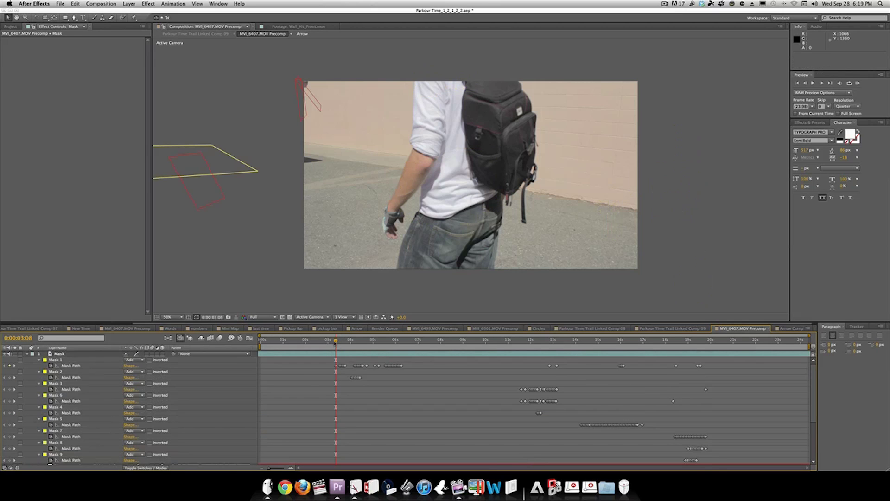
Step: Scrub through the keyframed mask sections to examine how the masks cover the arrows, ending at 0:00:18:18
click(333, 341)
drag(329, 343, 361, 340)
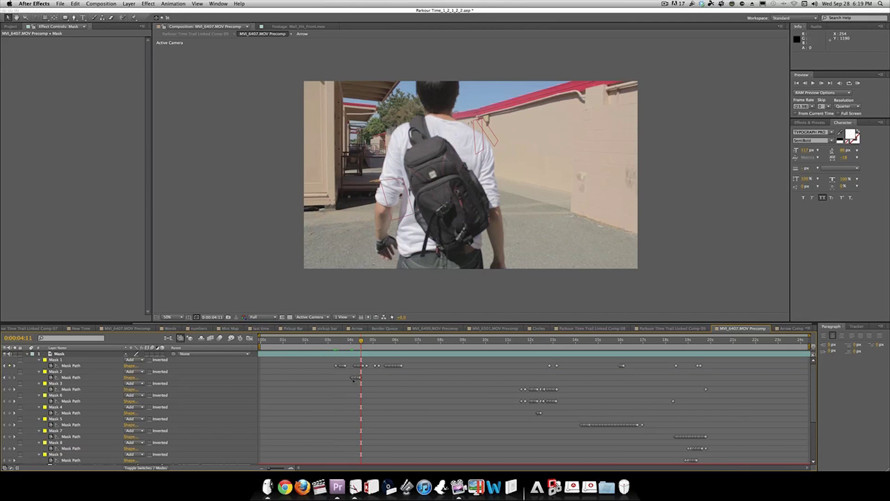
drag(362, 341, 534, 345)
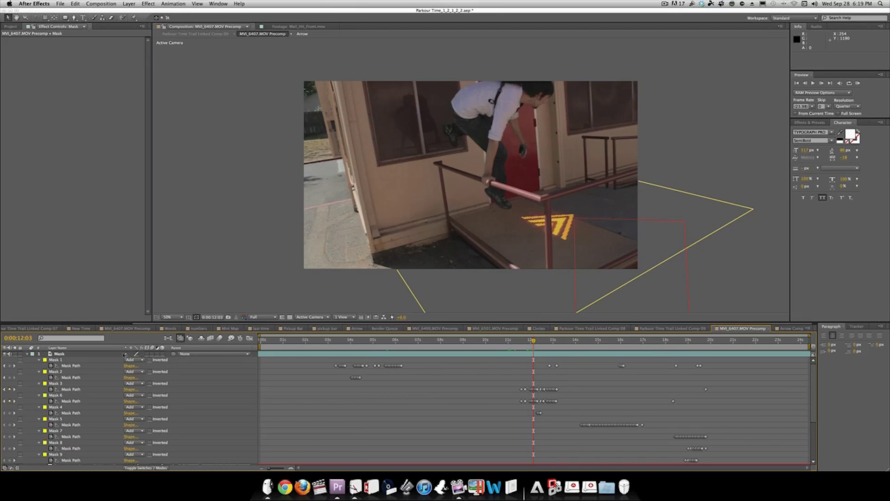
click(581, 354)
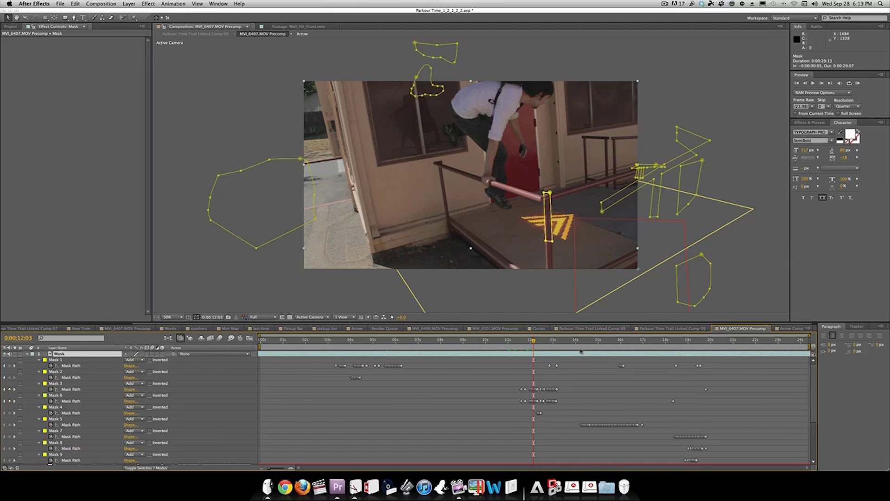
mouse_move(582, 344)
mouse_down()
mouse_move(601, 342)
mouse_move(593, 341)
mouse_up()
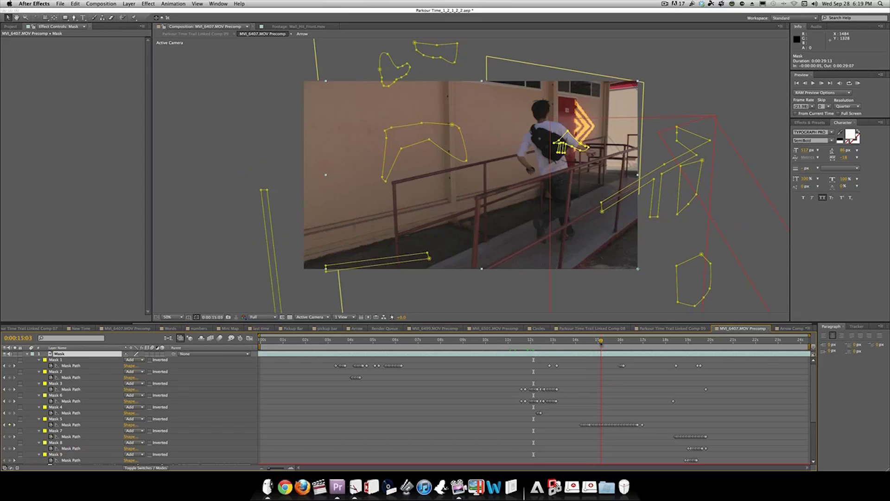
click(674, 344)
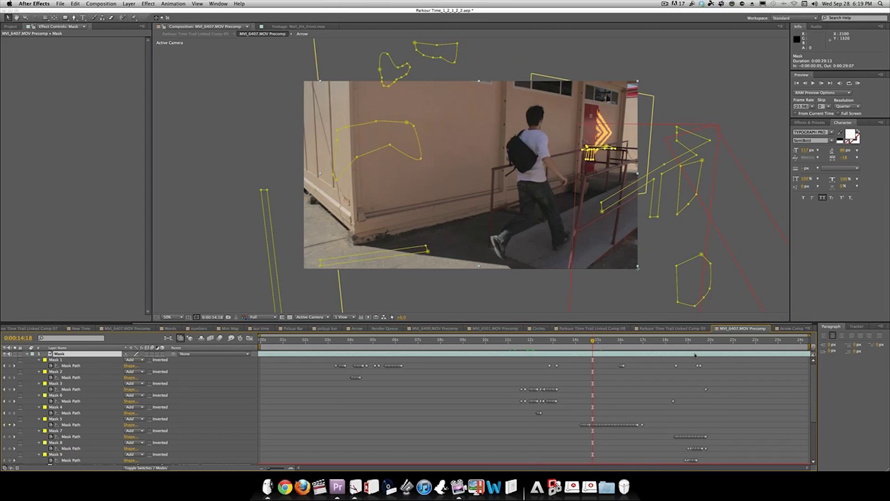
drag(675, 345, 683, 343)
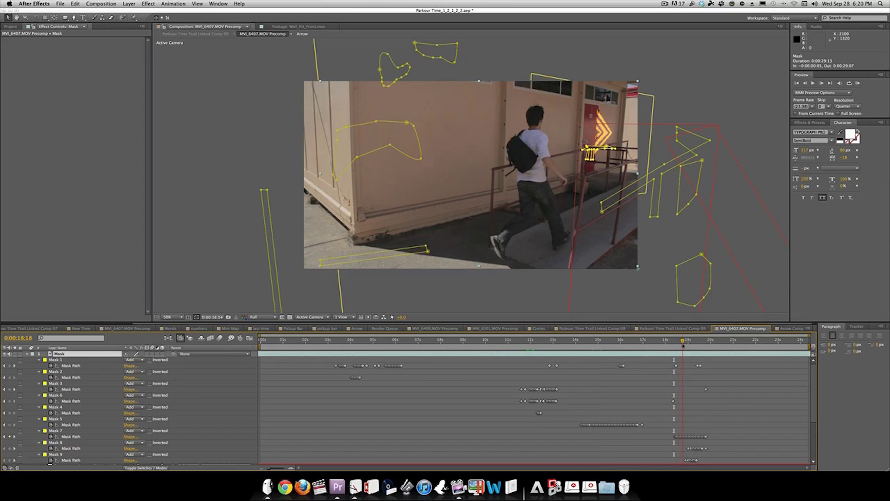
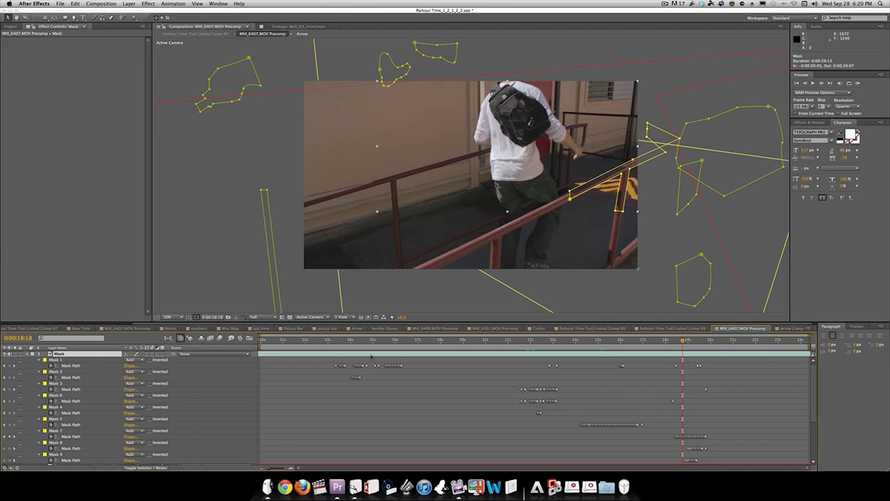
Step: Play the composition from the start, collapse and deselect the Mask layer, and preview the masked result
drag(309, 340, 260, 340)
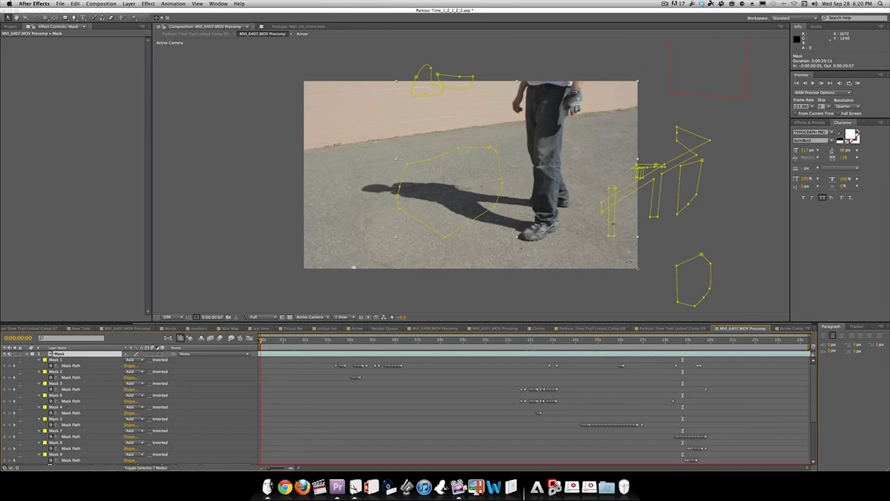
key(space)
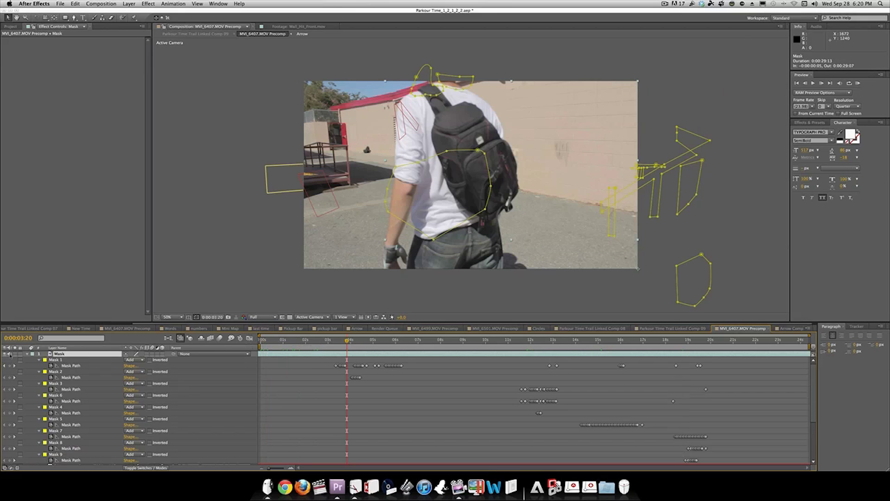
click(27, 354)
click(83, 439)
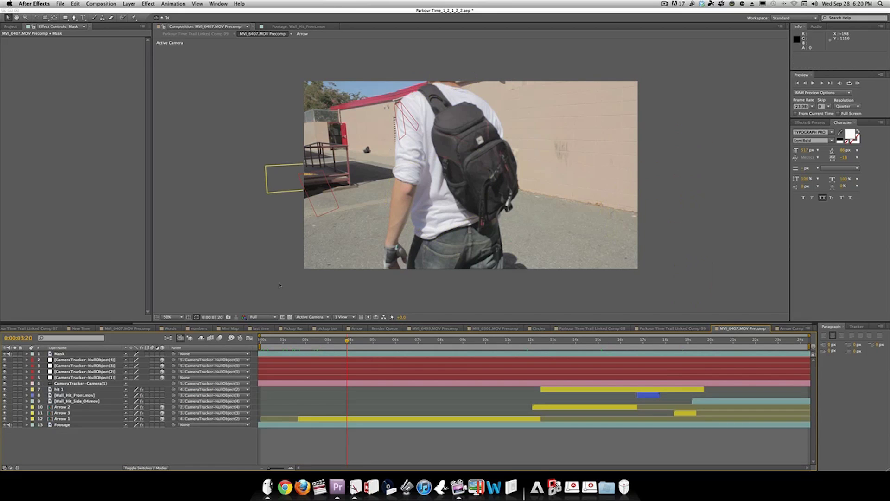
key(space)
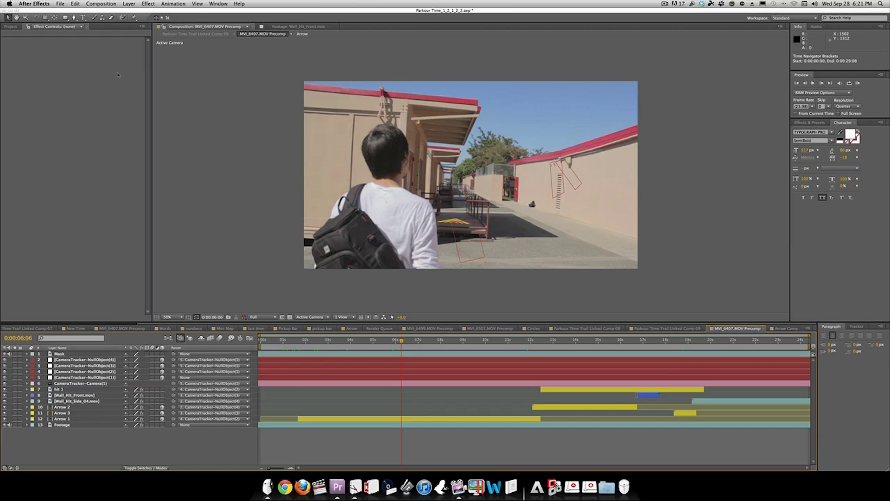
Step: Create a comp-size solid named Clock in a dark red colour
click(228, 173)
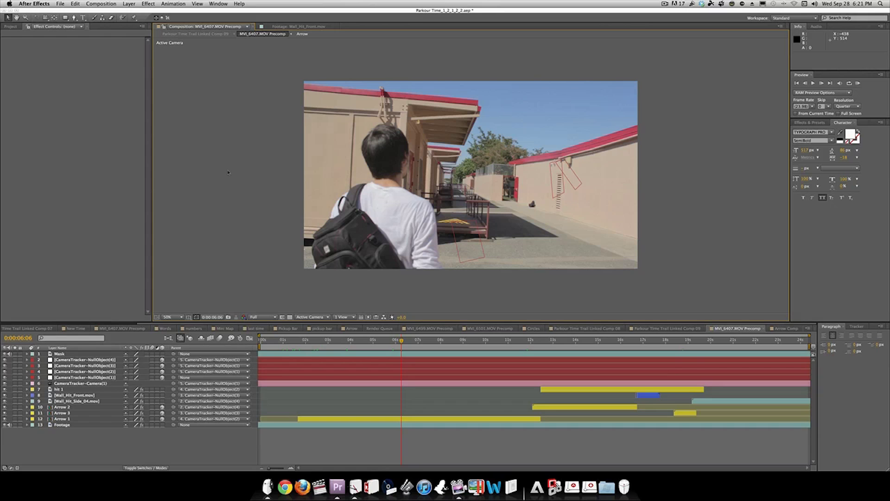
key(super+y)
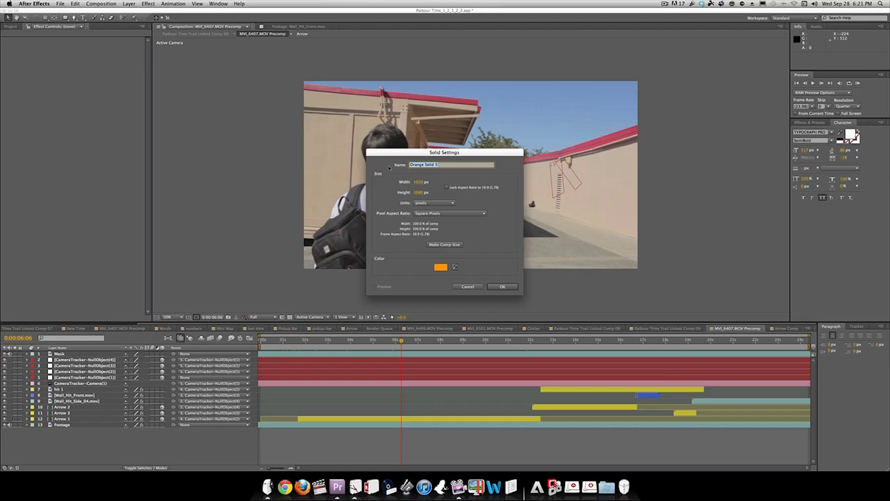
text(Red)
key(super+a)
text(Clock)
click(440, 267)
drag(185, 348, 185, 275)
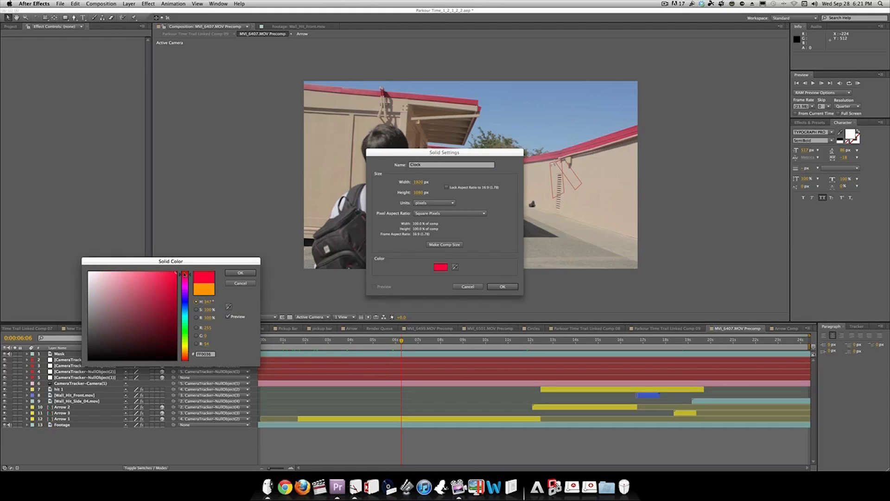
click(147, 317)
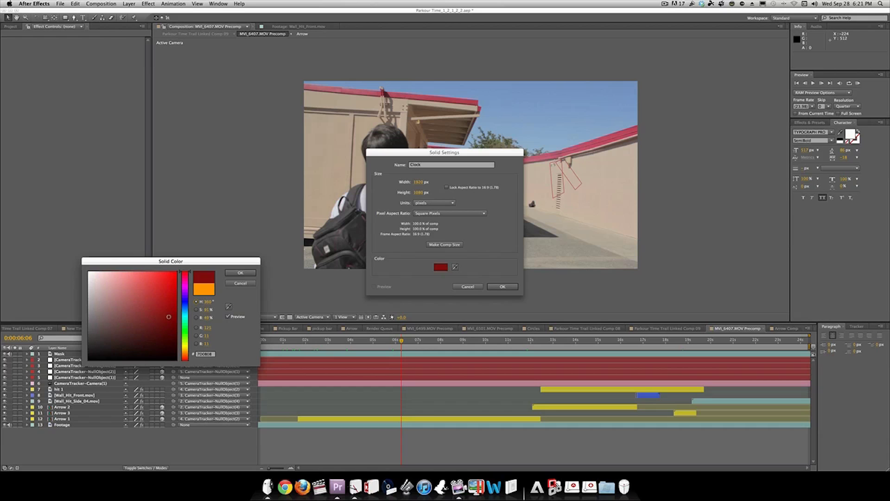
click(241, 273)
click(502, 287)
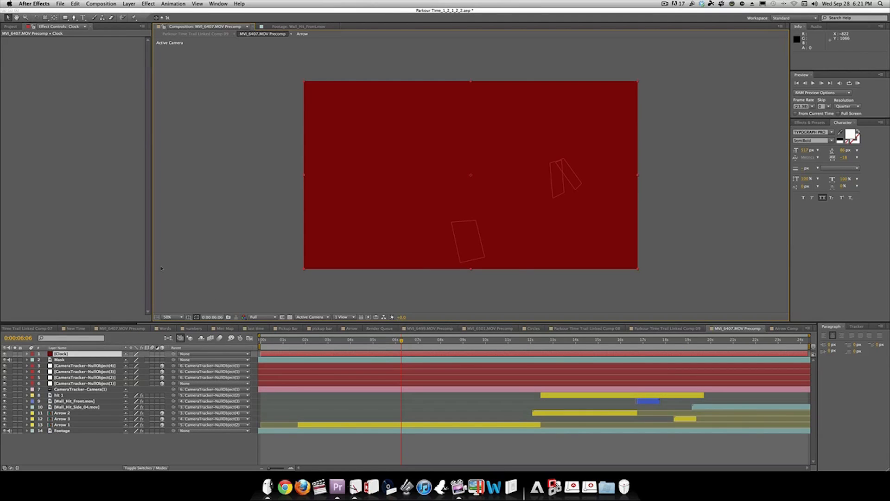
Step: Pre-compose the Clock solid as "CLock Comp", leaving its attributes in the current comp, and open the new composition
key(super+shift+c)
text(CLock)
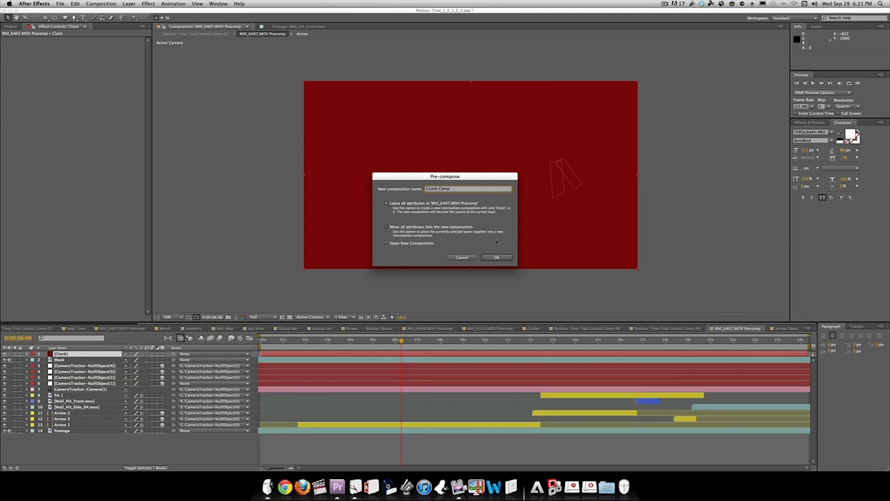
text( Comp)
click(497, 257)
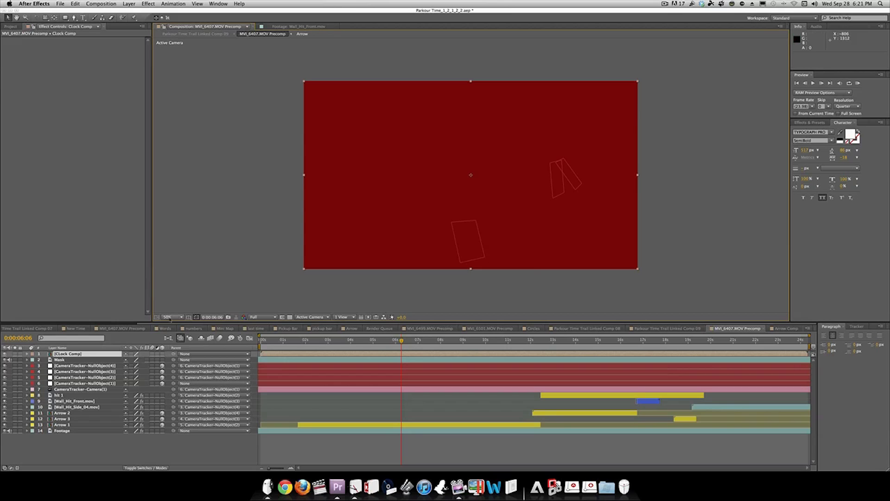
double_click(97, 357)
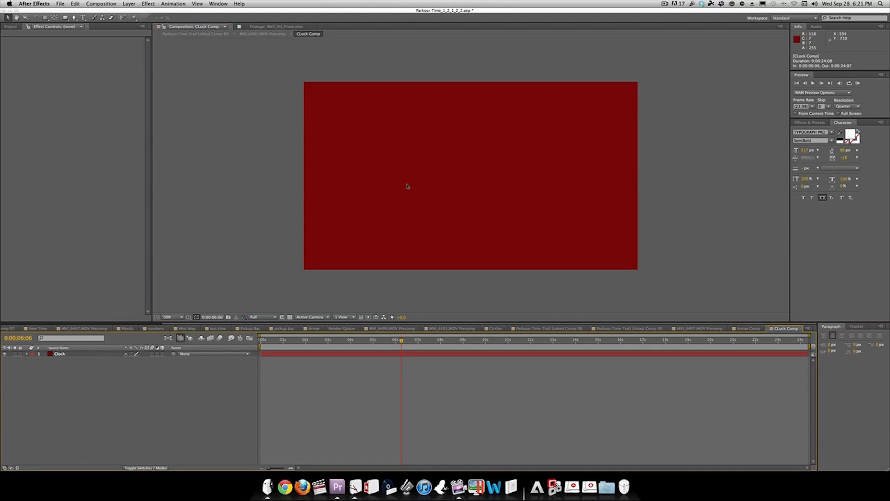
Step: Mask the Clock solid to a square about 380 px wide and shift the mask right of the frame's centre
key(q)
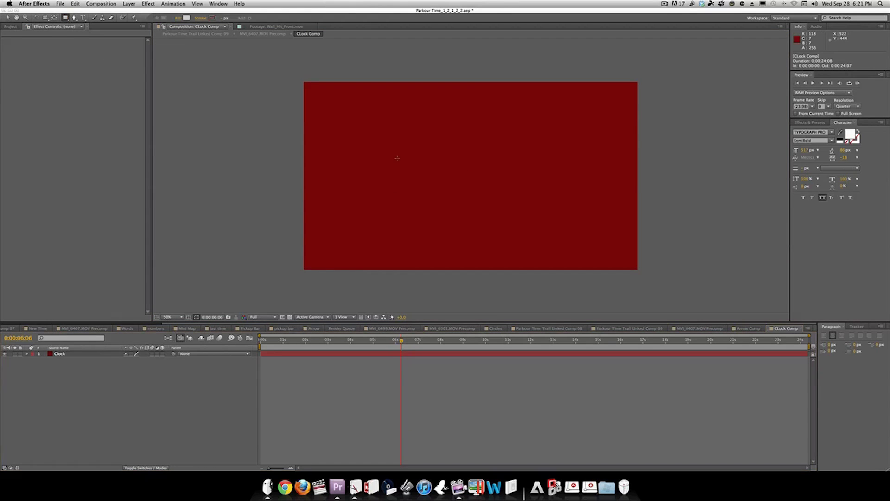
drag(450, 151, 505, 207)
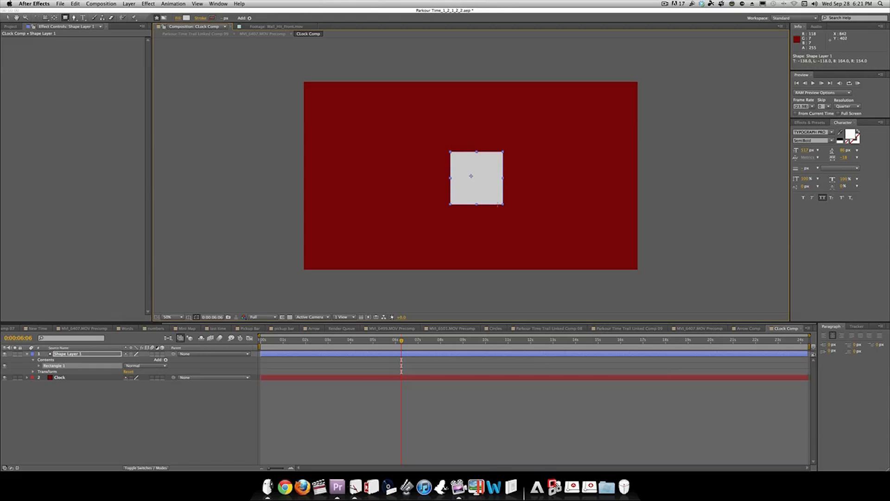
key(super+z)
click(77, 356)
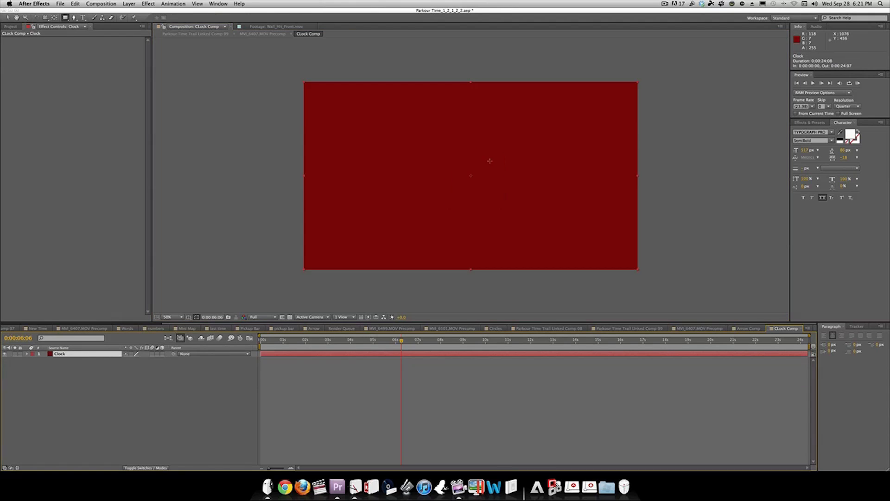
drag(448, 147, 507, 214)
key(v)
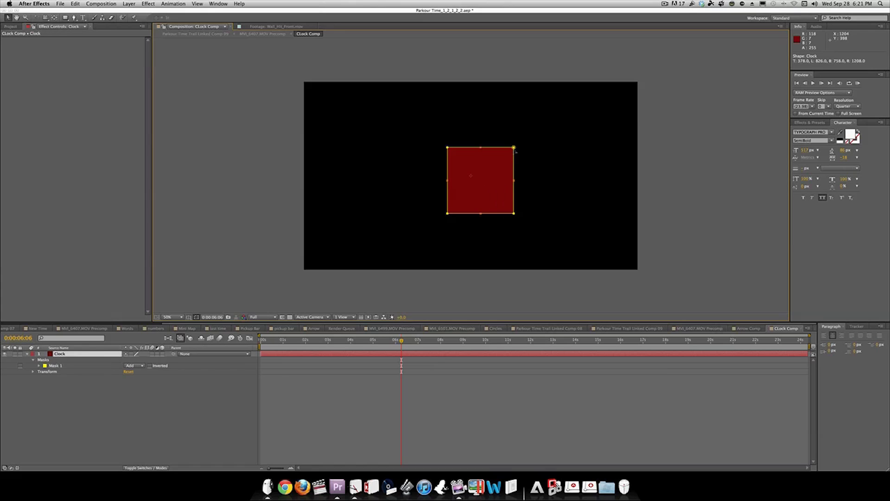
drag(510, 156, 540, 151)
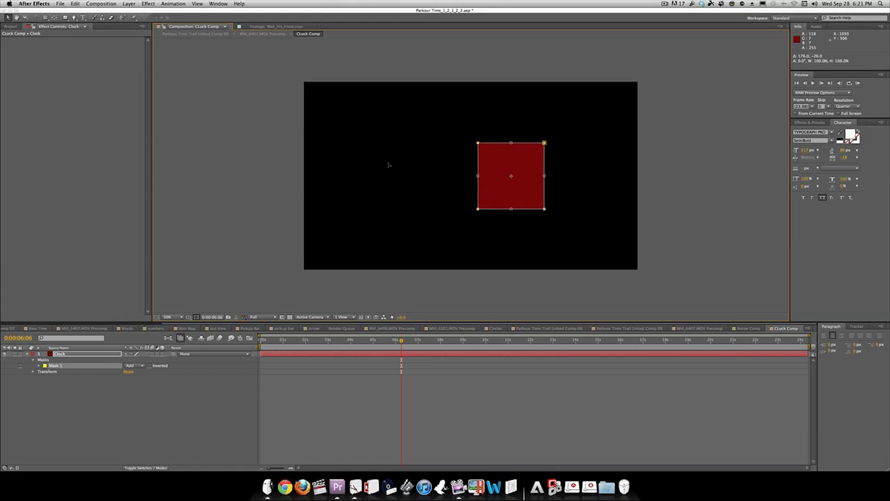
Step: Add a text layer reading "3" over the red square at 0:00:01:09
click(291, 339)
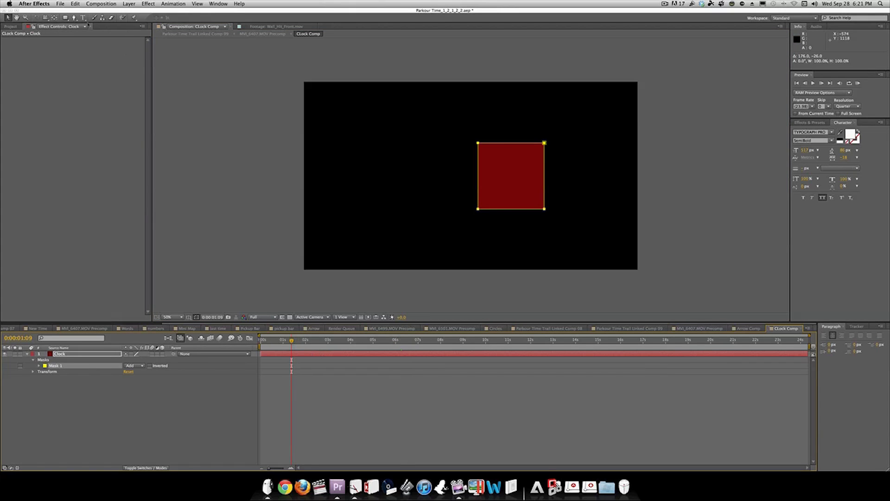
click(83, 18)
click(489, 195)
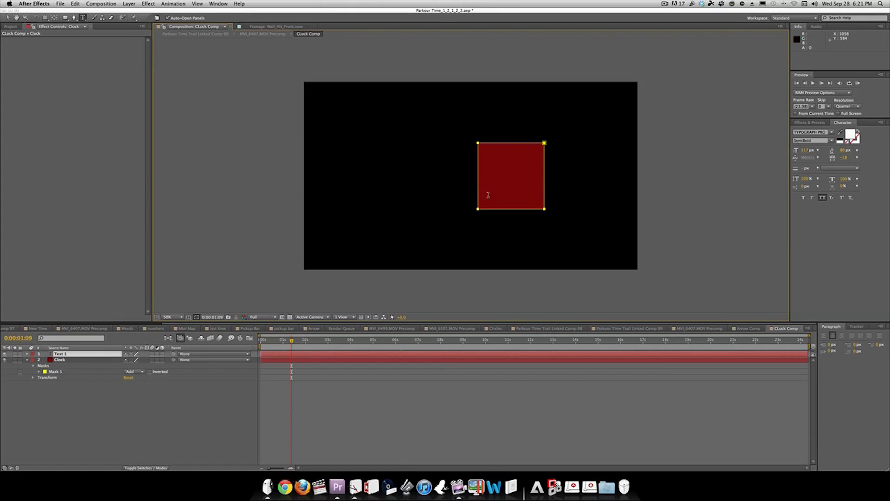
text(3)
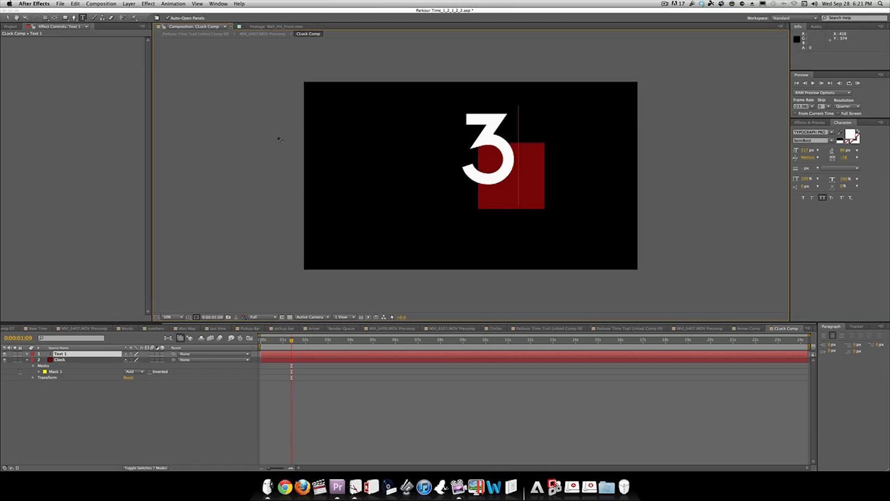
Step: Change the font of the digit 3 to 8BIT WONDER
drag(516, 138, 471, 146)
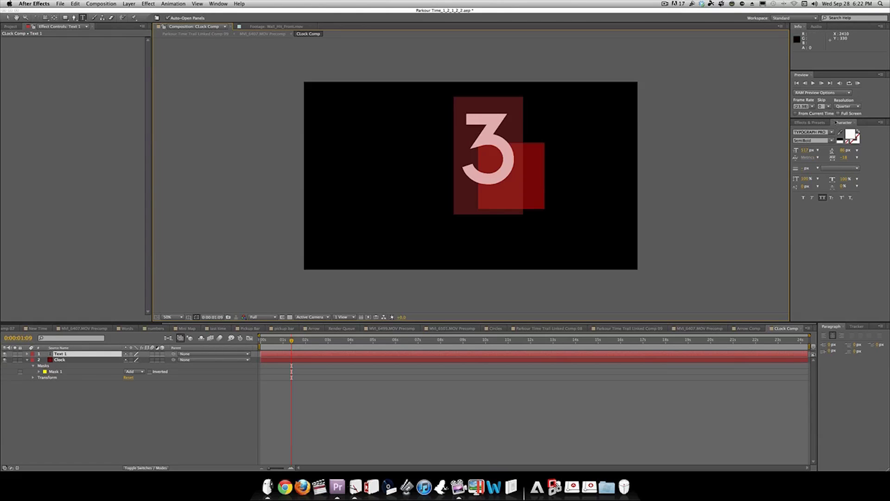
click(832, 132)
scroll(827, 190, up, 5)
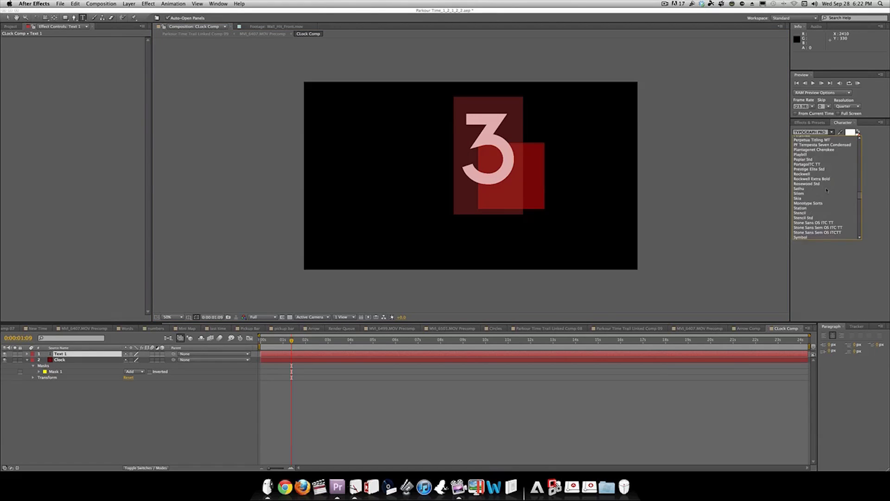
scroll(827, 190, up, 15)
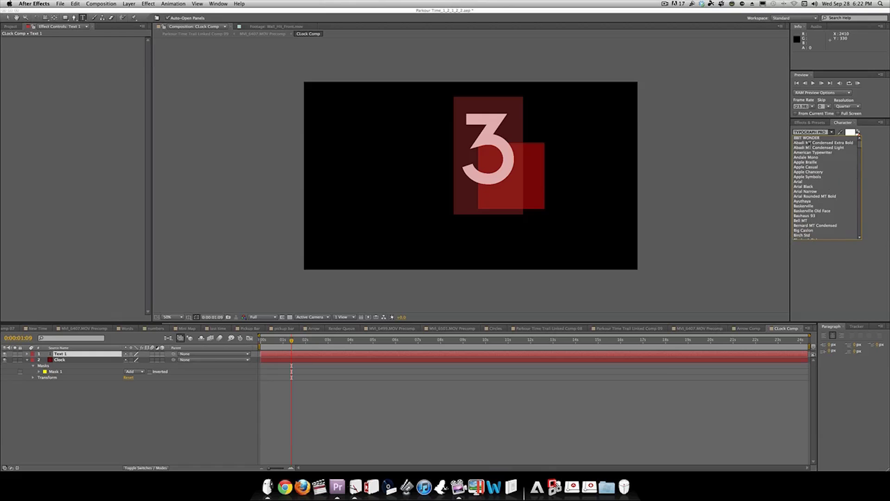
click(807, 138)
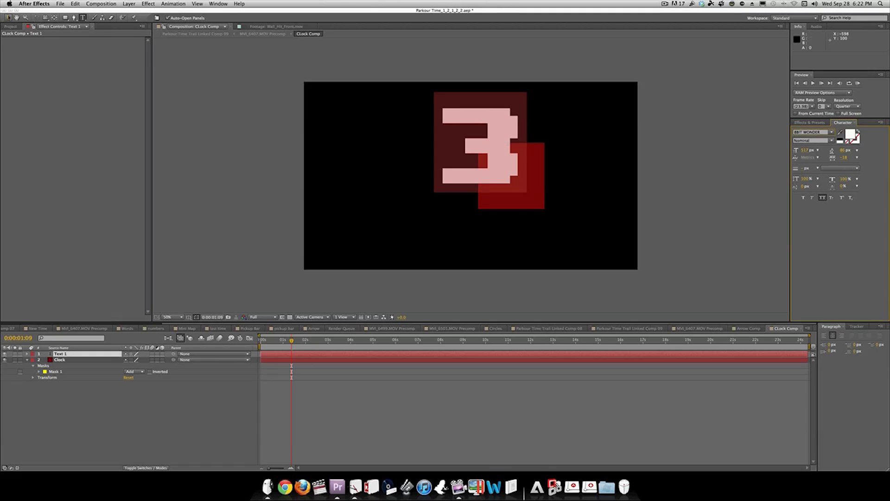
Step: Shrink the digit 3 to fit inside the red square and centre it there
click(8, 17)
drag(493, 149, 533, 161)
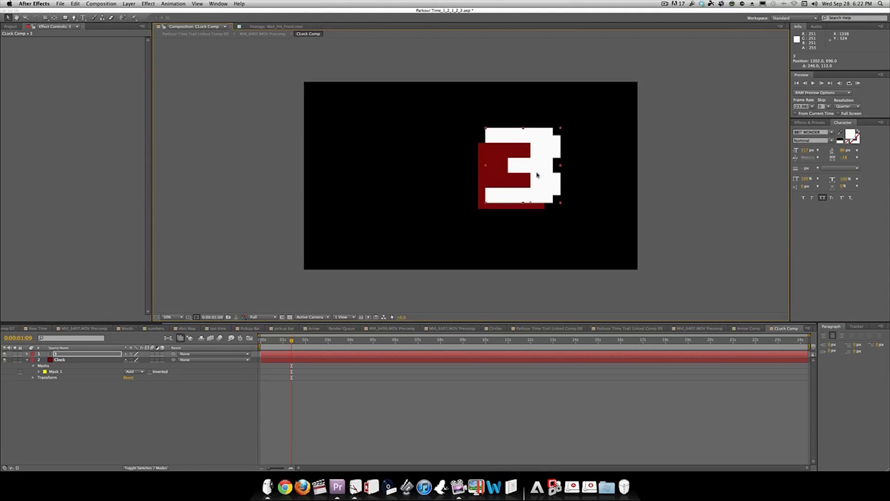
click(805, 150)
drag(805, 150, 787, 150)
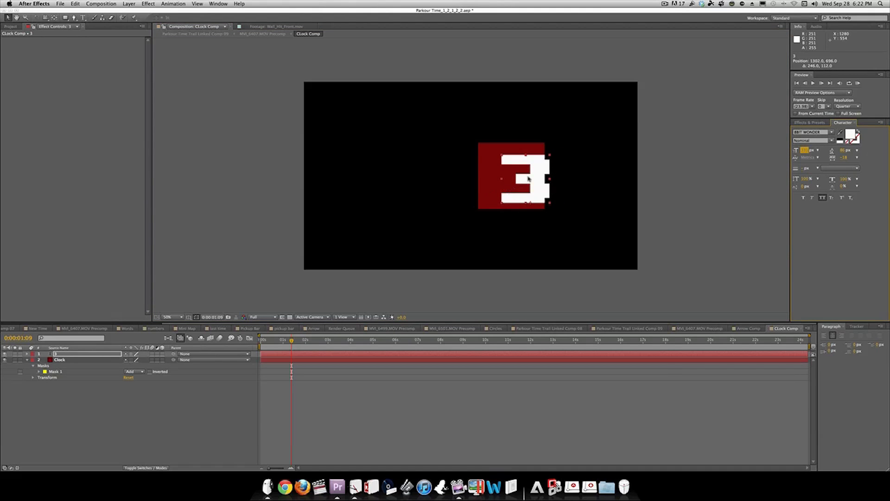
mouse_move(534, 176)
mouse_down()
mouse_move(509, 176)
mouse_move(519, 173)
mouse_up()
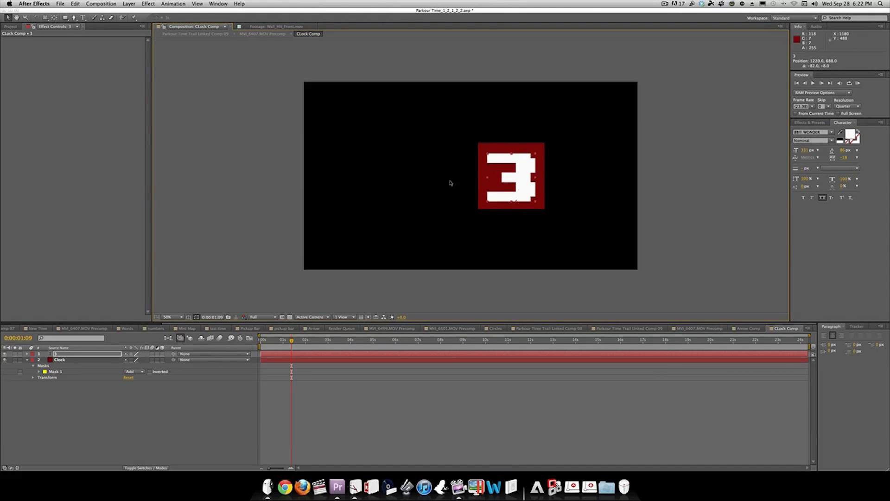
Step: Apply the Ramp effect to the masked Clock solid
click(87, 365)
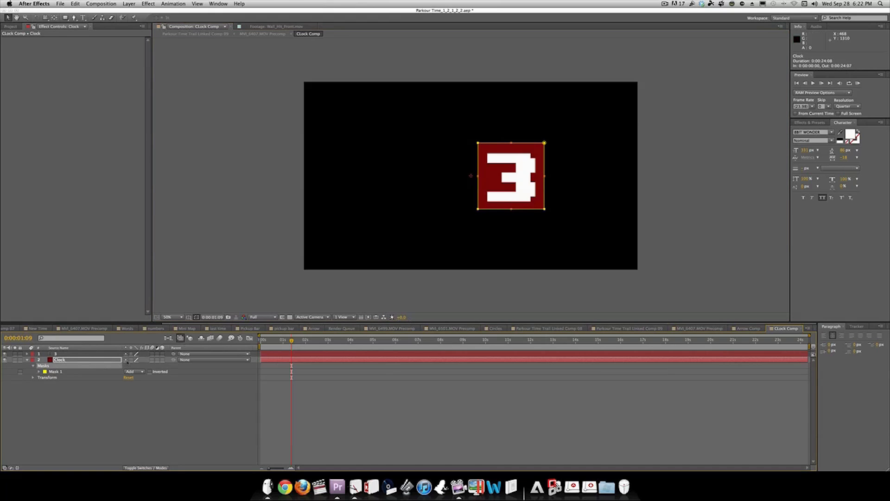
click(148, 4)
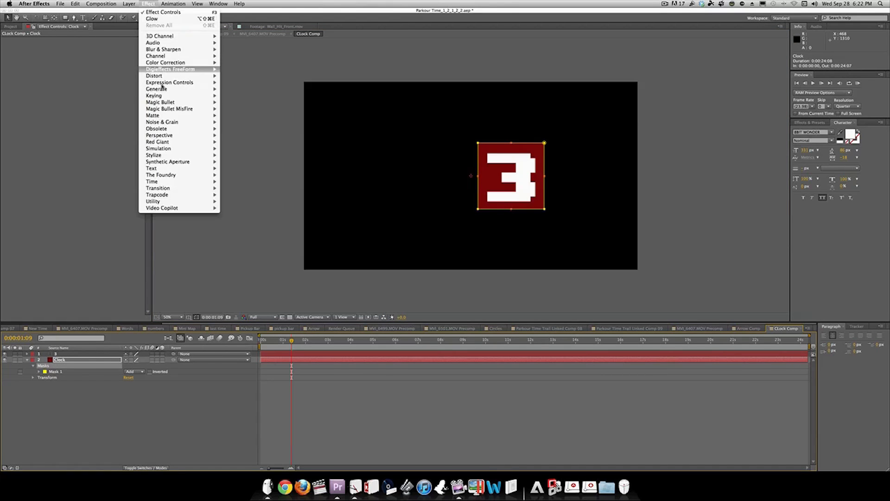
mouse_move(165, 149)
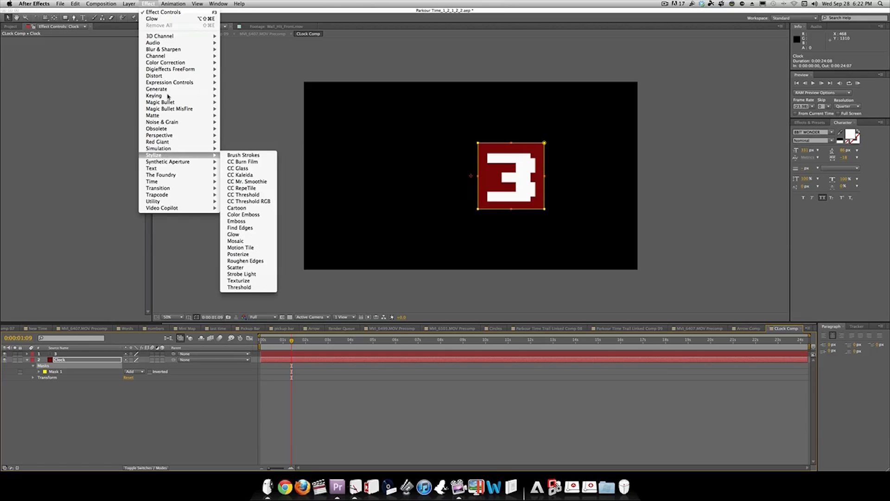
mouse_move(168, 89)
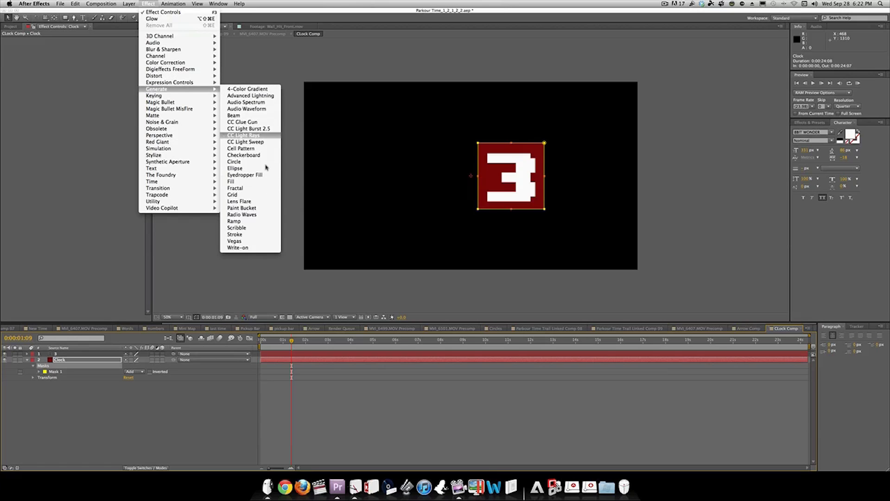
click(249, 222)
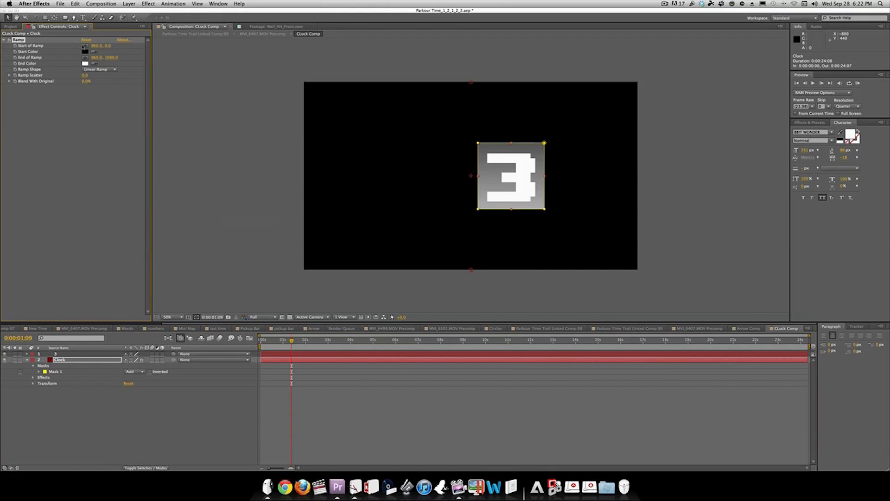
Step: Run the ramp diagonally, starting just outside the square's upper-left corner and ending just beyond its lower-right corner
click(85, 46)
click(473, 140)
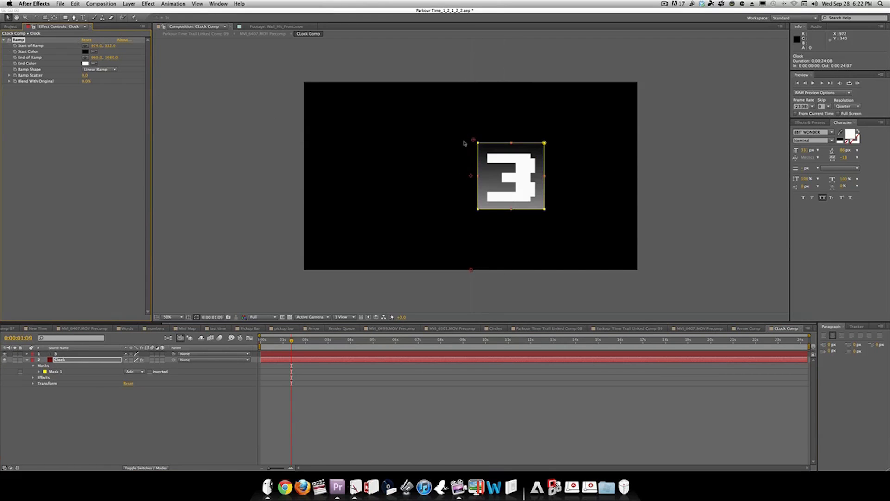
click(86, 58)
click(553, 219)
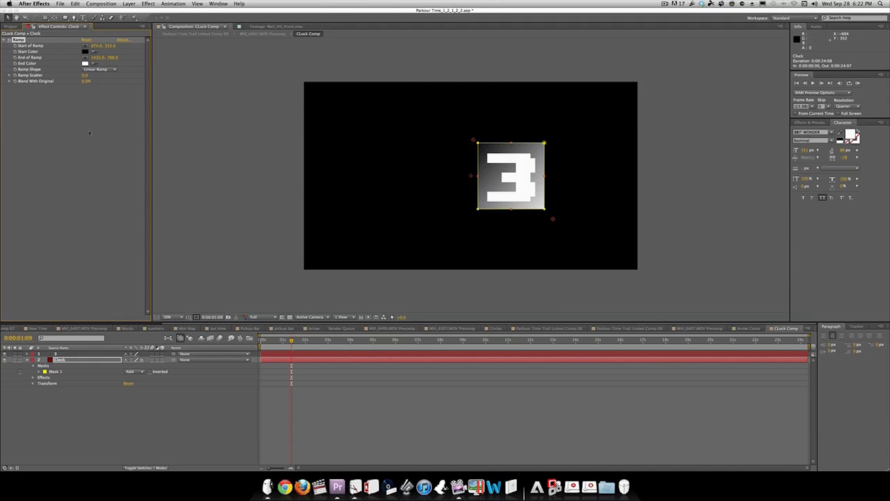
Step: Set the ramp's start colour to bright red and its end colour to a very dark red
click(86, 51)
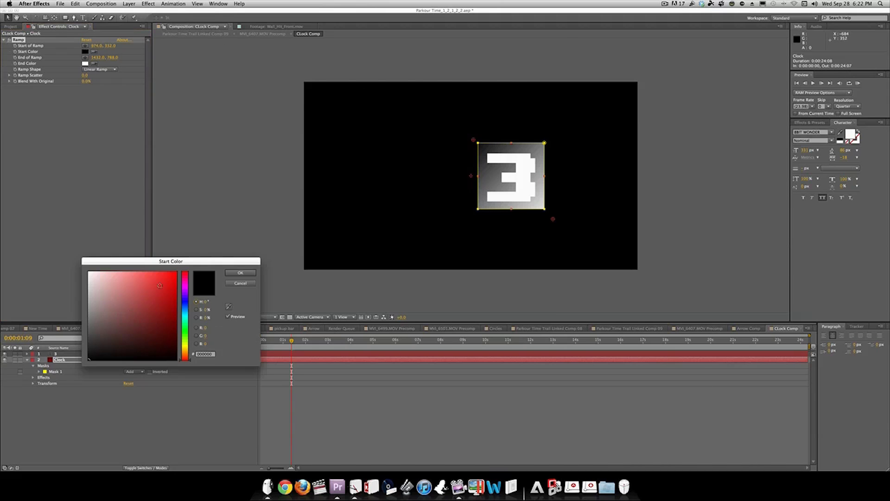
drag(160, 285, 194, 263)
click(240, 273)
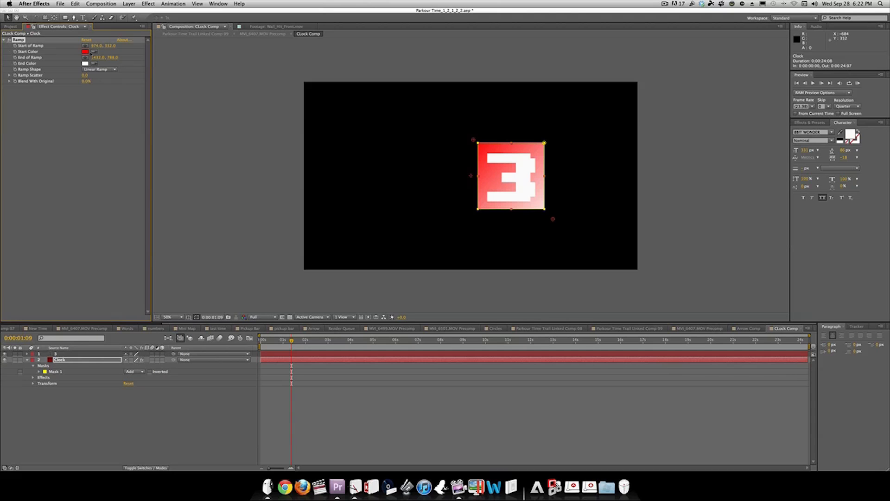
click(86, 63)
drag(174, 311, 175, 342)
click(232, 272)
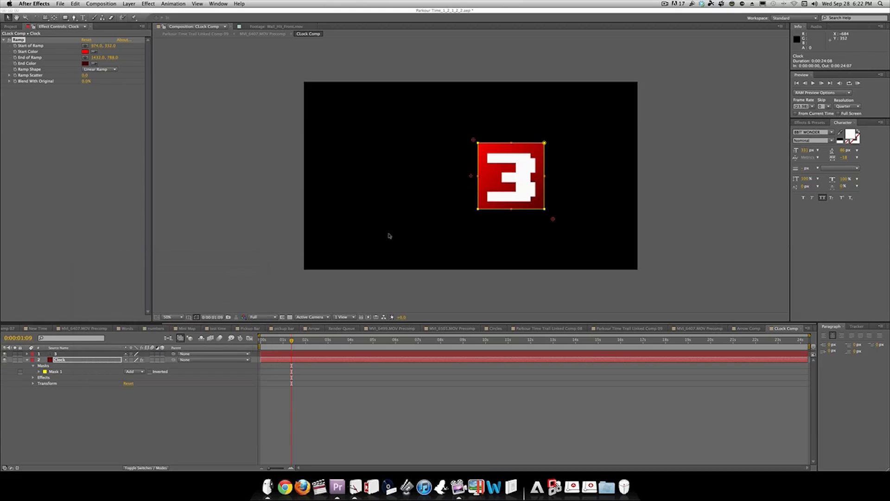
Step: Remove the Ramp effect from the text layer with the digit 3
click(78, 354)
key(Return)
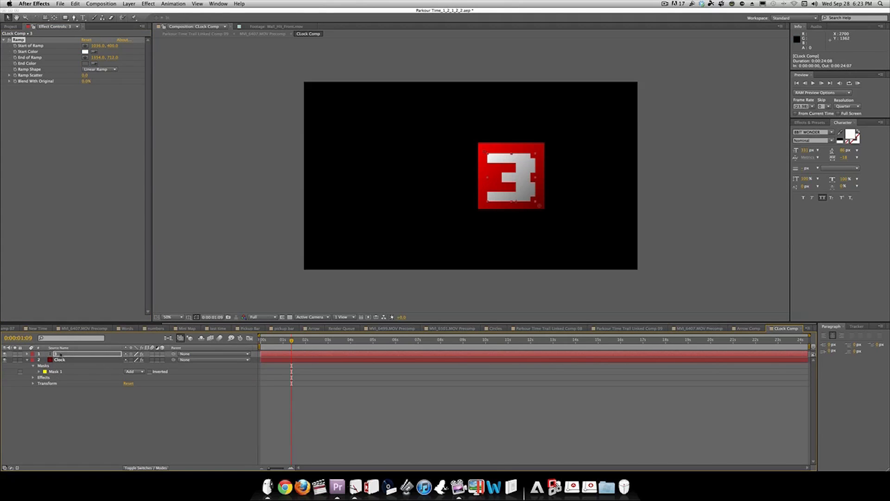
click(19, 40)
key(Delete)
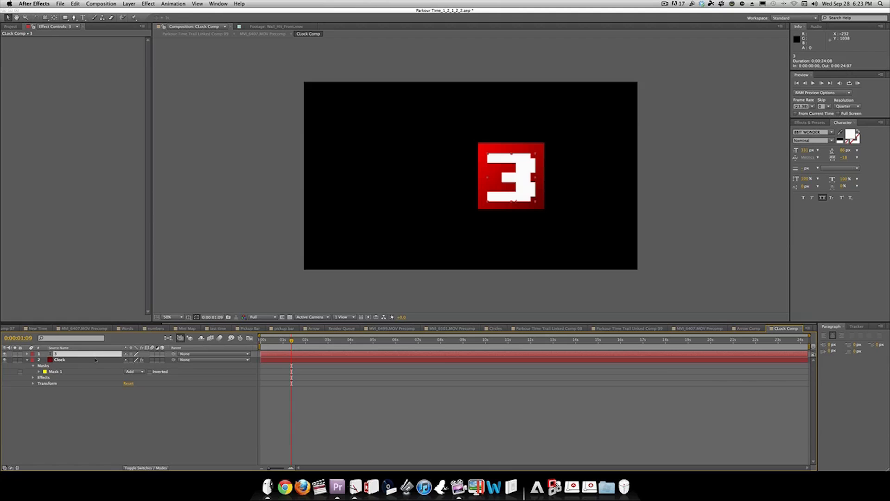
Step: Duplicate the text layer with the digit 3, place the copy beneath it and name it 3 Shadow
key(super+d)
key(super+bracketleft)
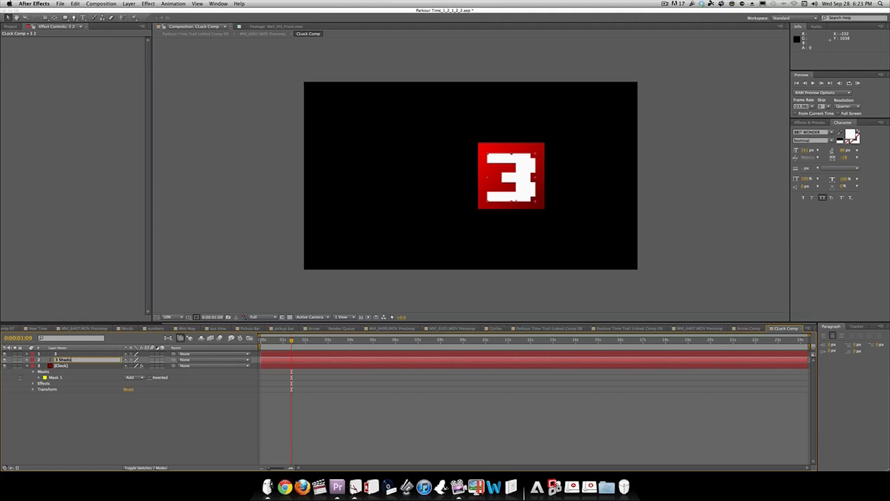
key(Return)
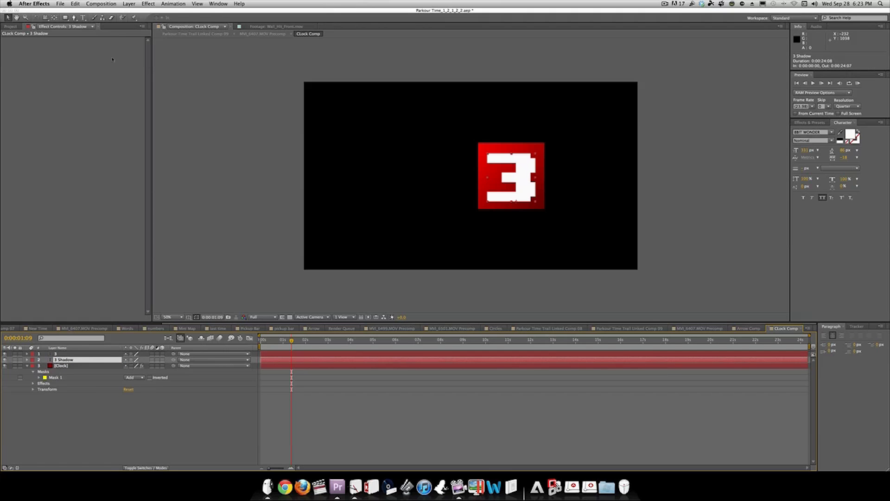
Step: Darken the 3 Shadow layer with a negative Exposure effect and offset it about 22 px right and 12 px down
click(139, 3)
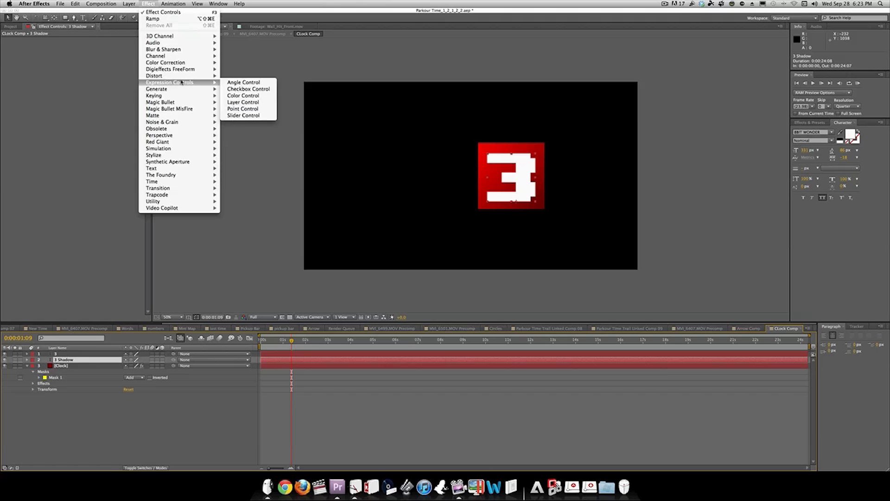
mouse_move(184, 64)
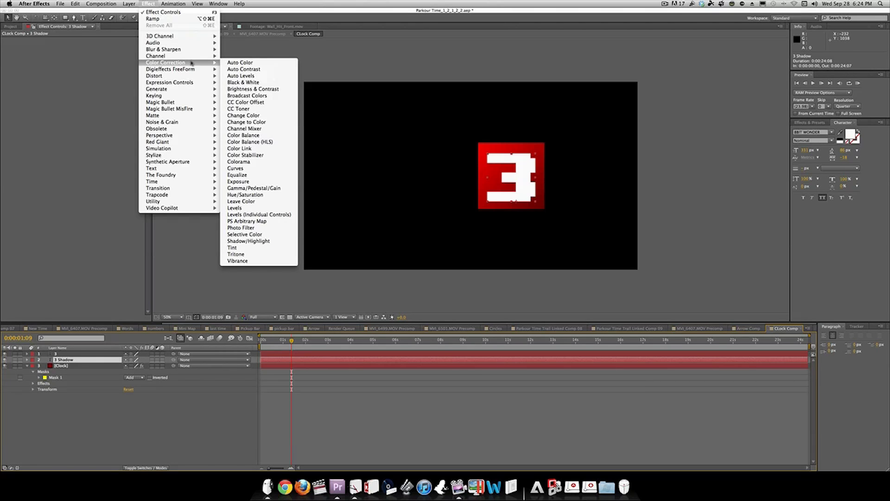
click(255, 181)
drag(88, 57, 79, 57)
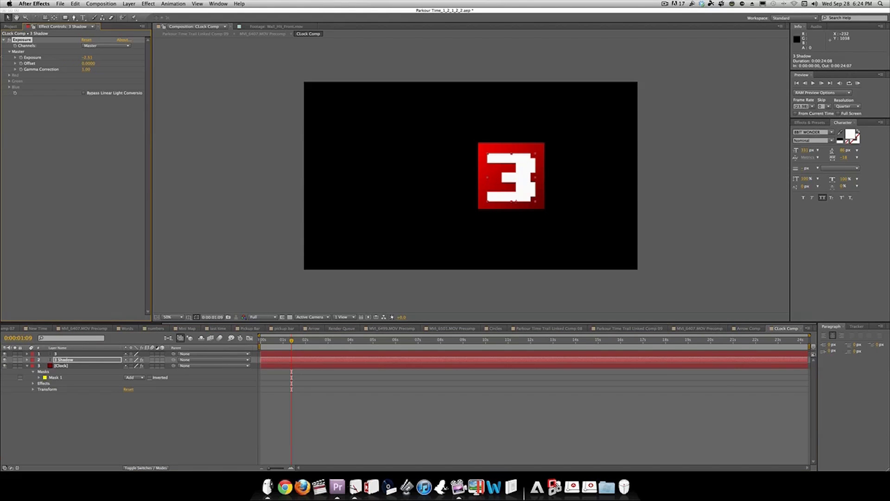
mouse_move(528, 187)
mouse_down()
mouse_move(535, 189)
mouse_move(523, 189)
mouse_up()
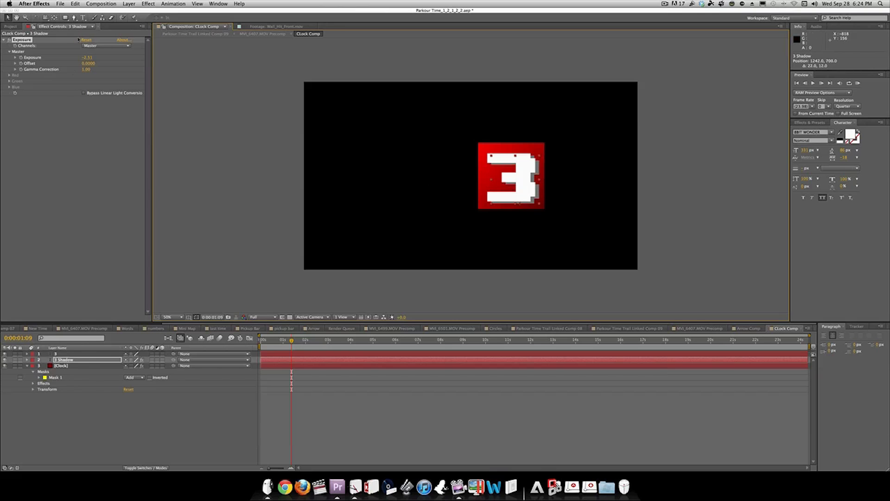
drag(87, 57, 65, 57)
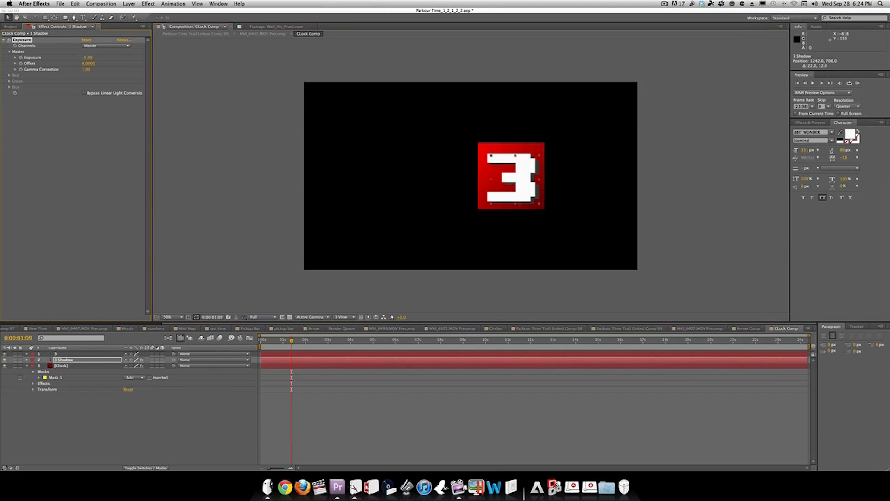
Step: Soften the 3 Shadow layer with a Gaussian Blur and set its opacity to 80%
click(148, 4)
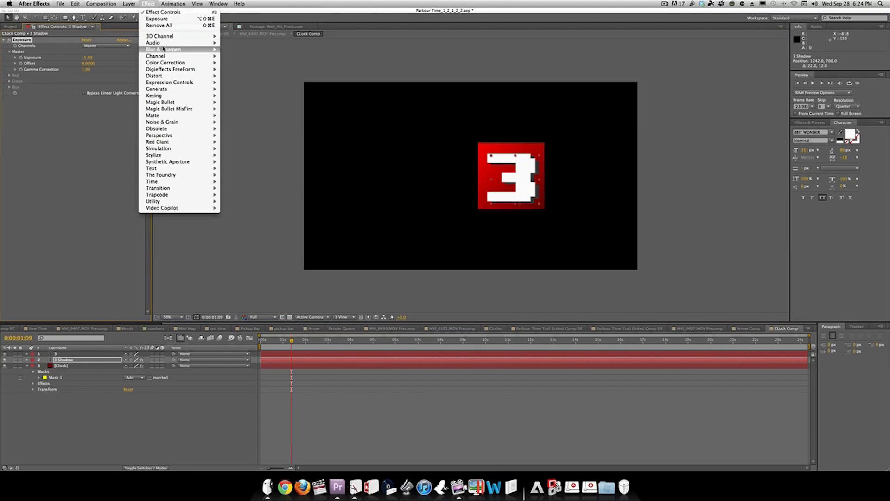
mouse_move(168, 50)
click(253, 108)
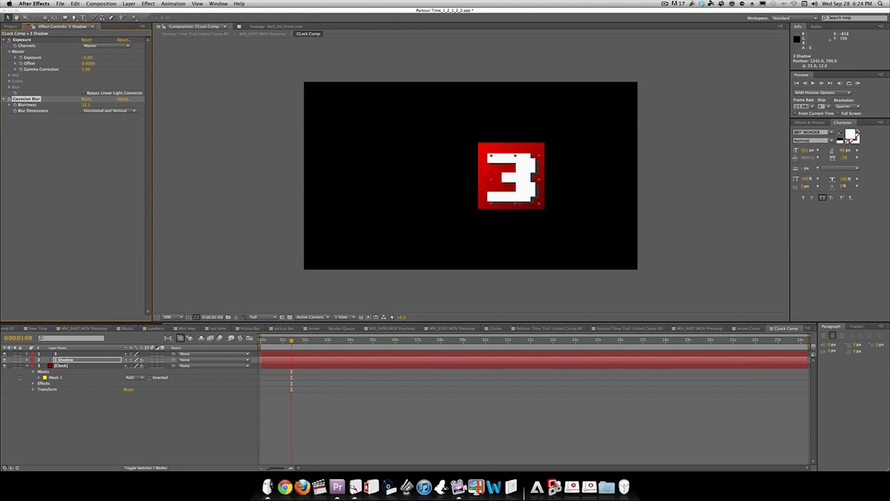
key(t)
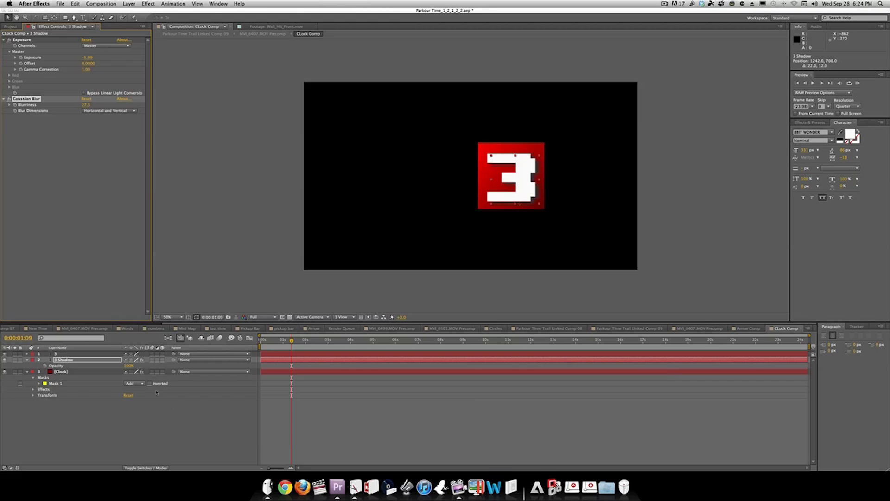
drag(129, 366, 124, 366)
click(128, 296)
drag(85, 105, 64, 105)
Step: Apply the Radial Wipe transition effect to the Clock solid
click(92, 371)
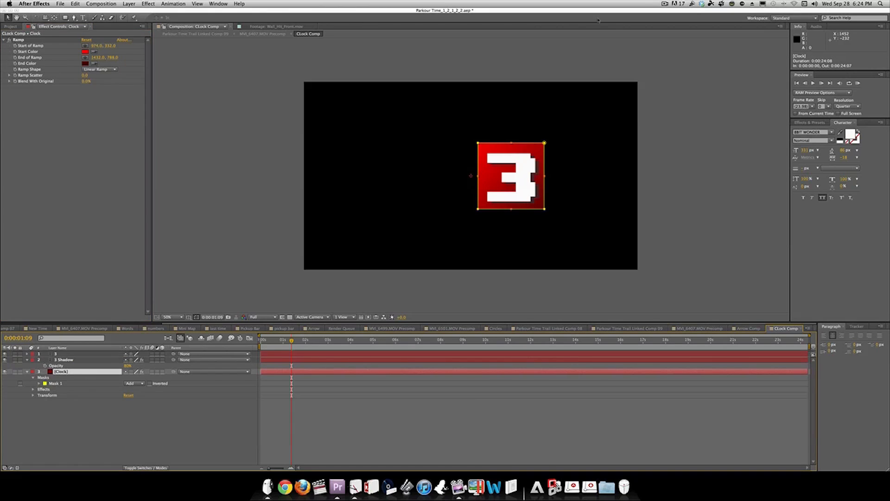
click(149, 3)
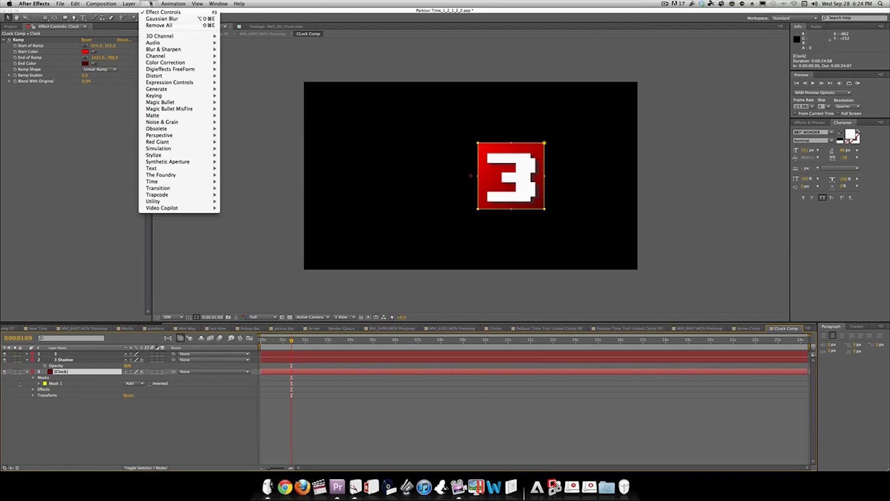
mouse_move(160, 188)
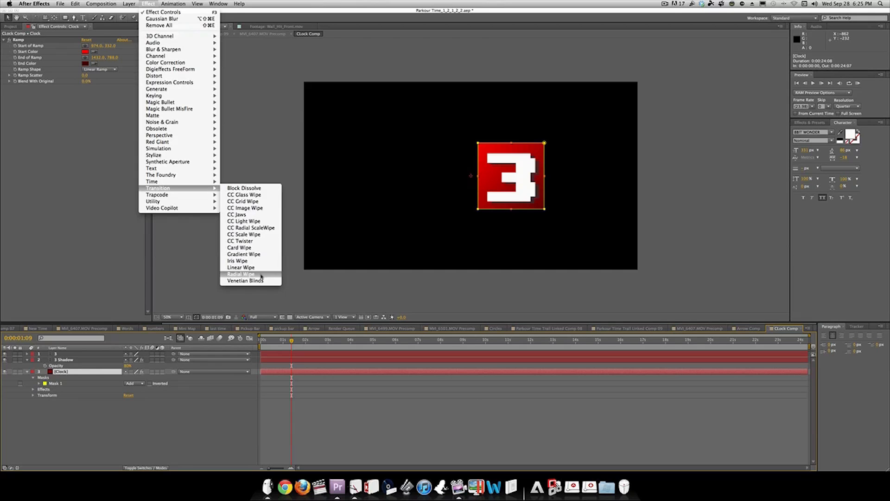
click(250, 274)
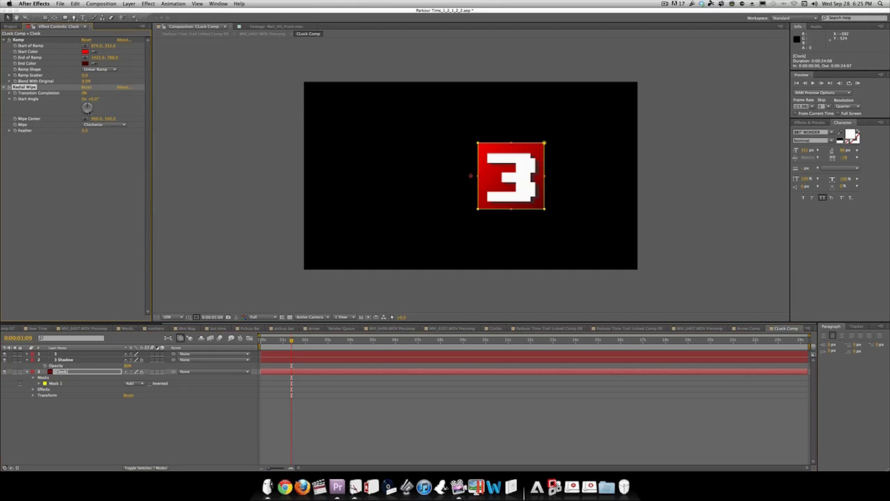
Step: Try a rotated start angle on the Clock's Radial Wipe and undo it
drag(90, 111, 94, 104)
click(85, 93)
key(ctrl+z)
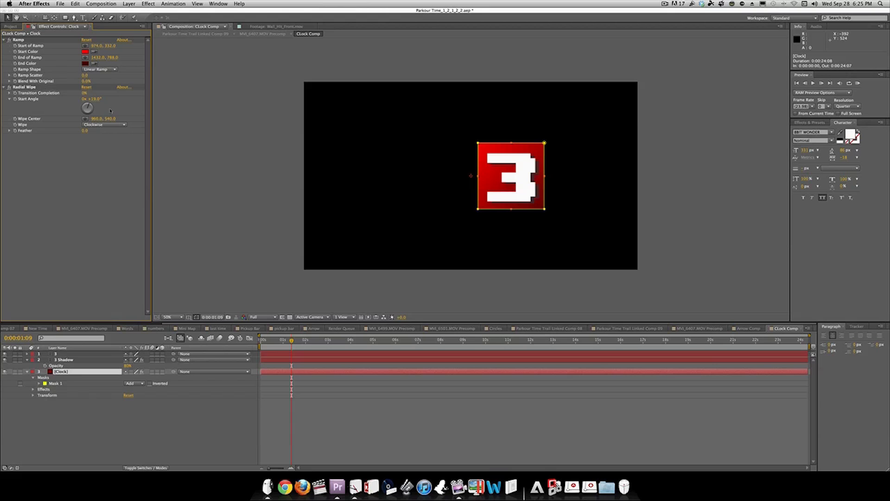
text(18)
key(Return)
Step: Place the wipe centre in the middle of the red square at about 1196, 562, with transition completion at 0%
drag(86, 92, 234, 90)
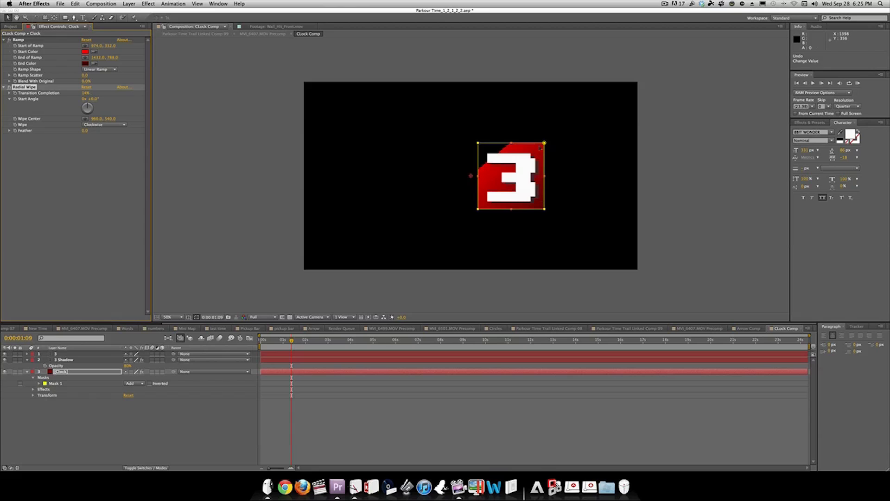
drag(470, 175, 512, 180)
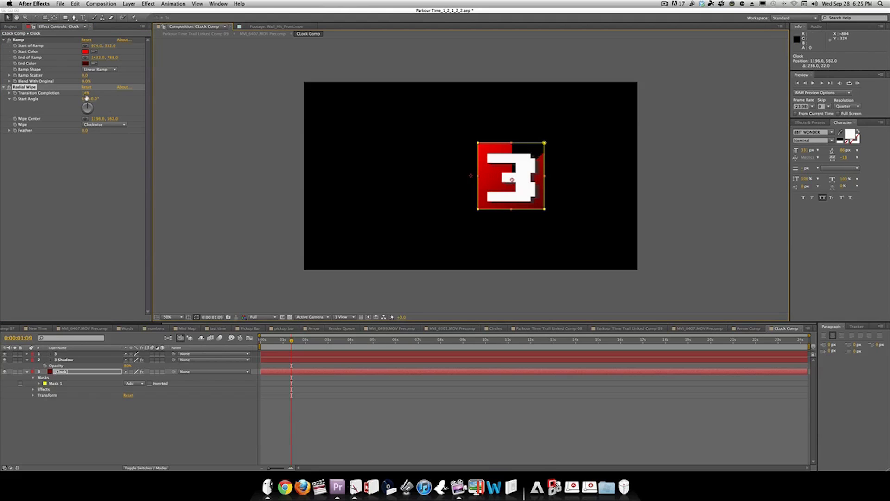
mouse_move(85, 93)
mouse_down()
mouse_move(115, 93)
mouse_move(82, 93)
mouse_up()
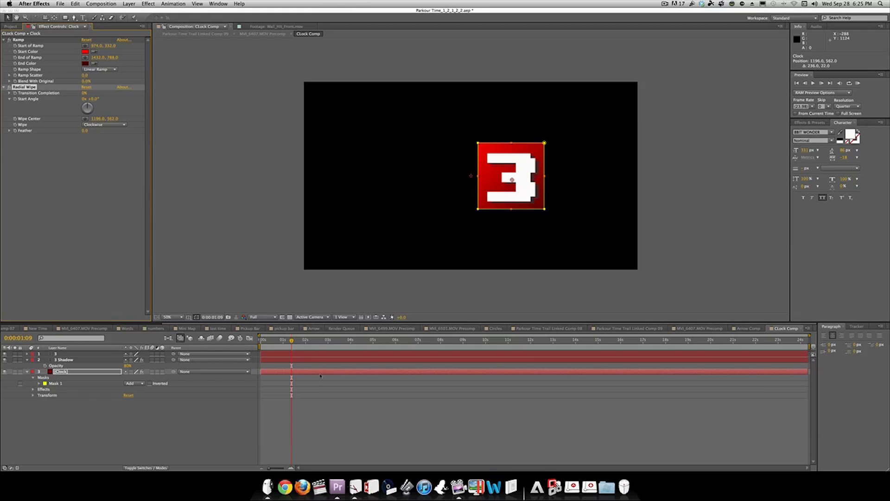
Step: Keyframe the Clock's Radial Wipe transition completion from 0% at the first frame to 100% at one second, and preview the wipe
drag(268, 347, 254, 344)
click(284, 344)
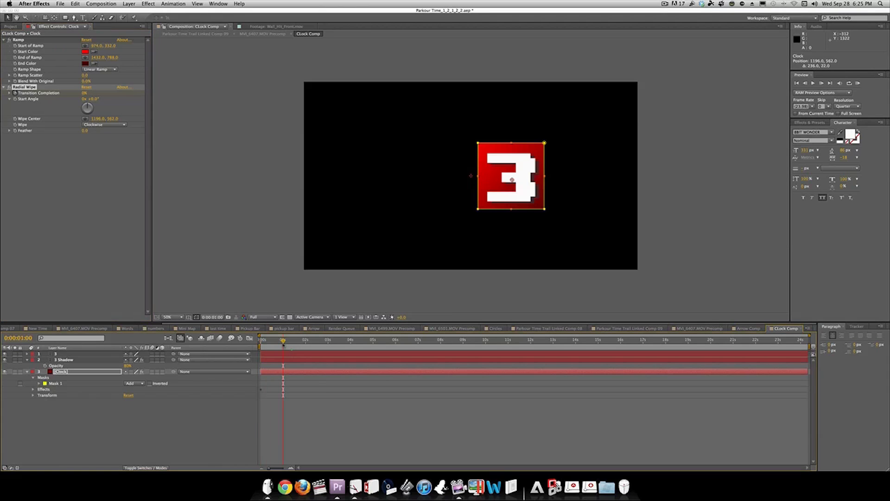
drag(82, 94, 278, 344)
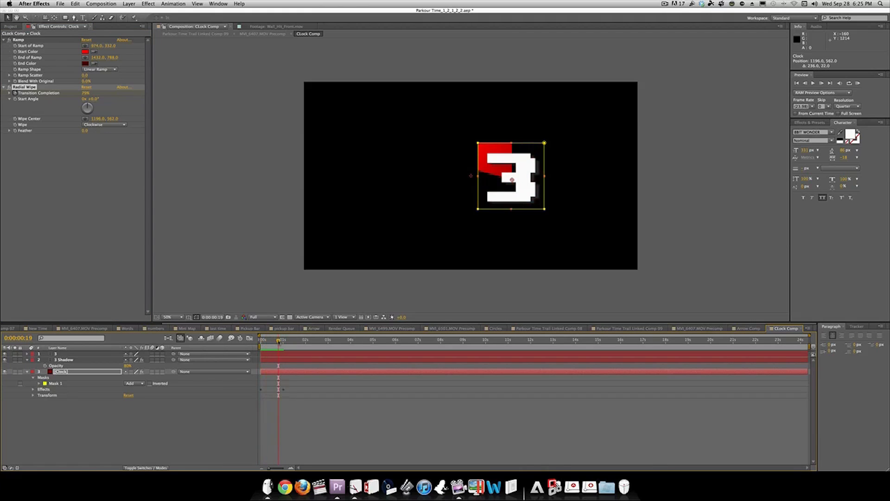
click(282, 372)
key(u)
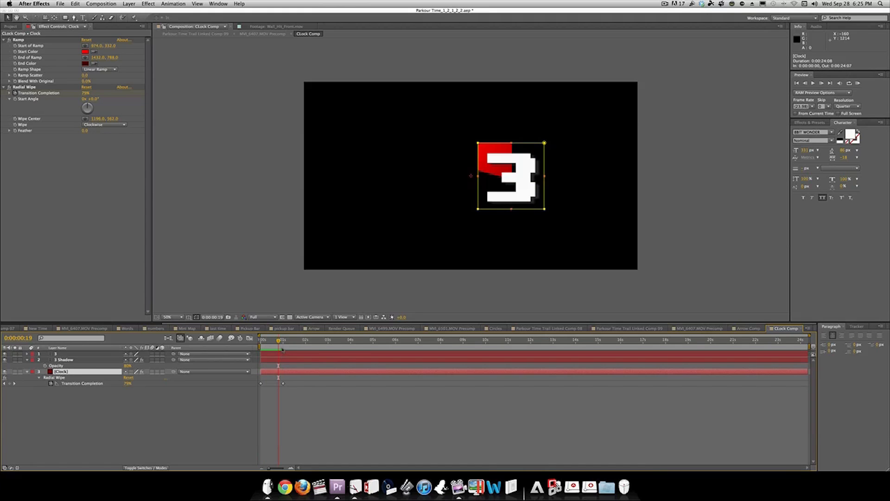
click(283, 349)
key(u)
key(u)
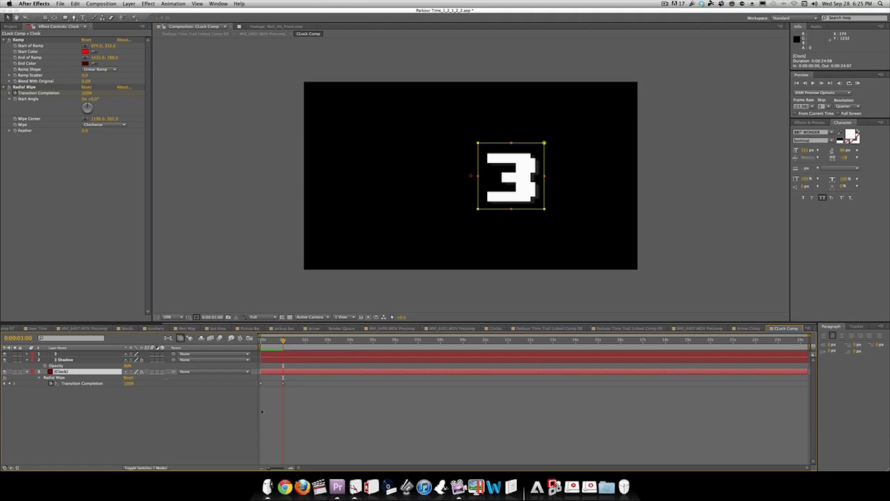
drag(284, 341, 271, 398)
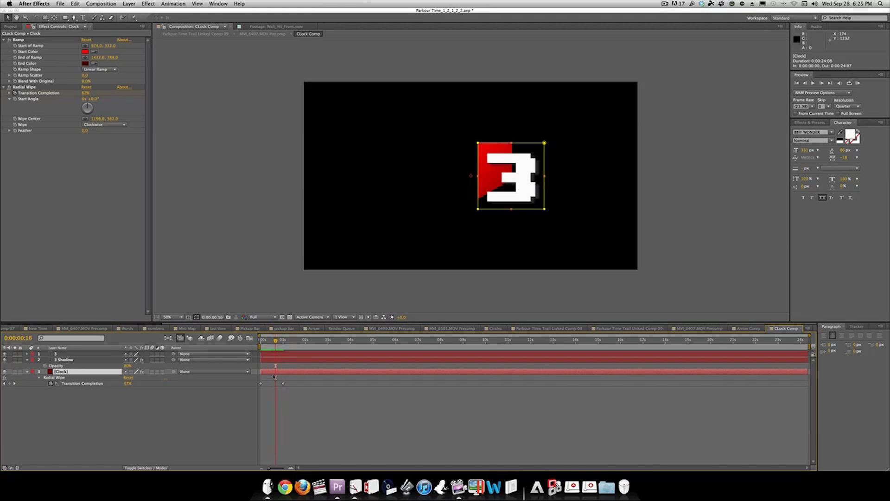
Step: Duplicate the Clock layer twice and stagger the copies so they start at frames 3 and 9
key(super+d)
key(super+d)
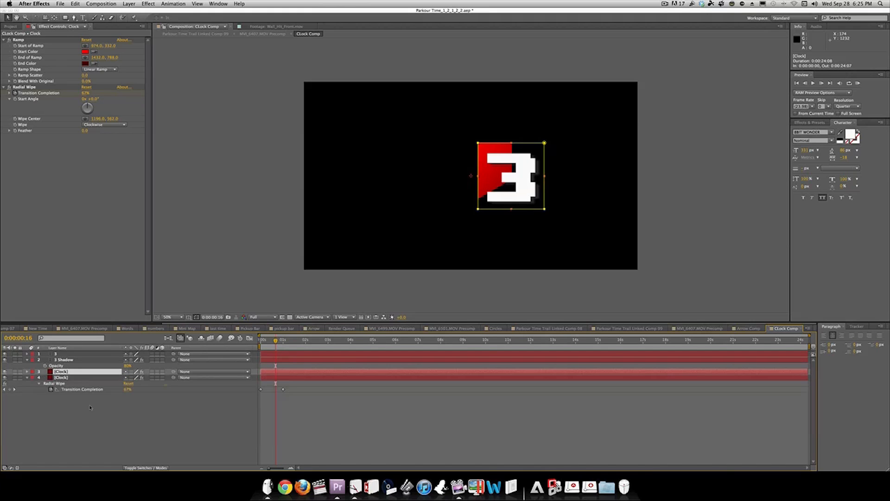
click(101, 378)
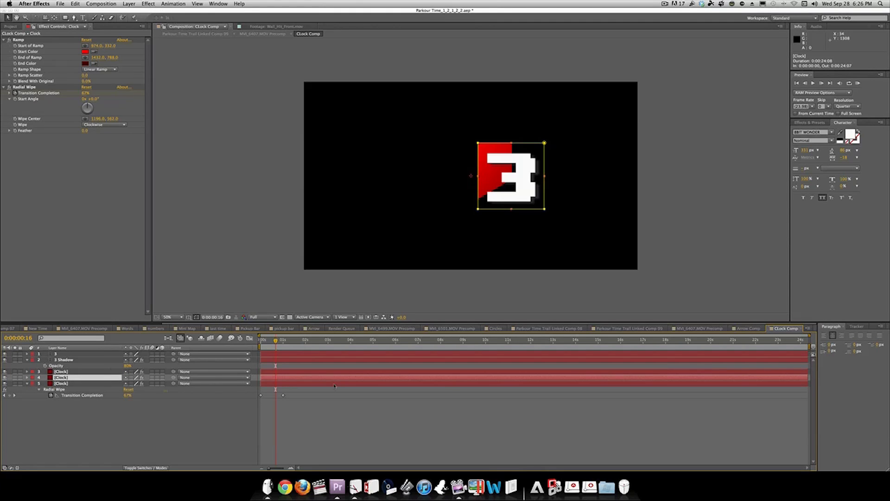
drag(338, 380, 358, 379)
drag(352, 379, 324, 380)
click(343, 373)
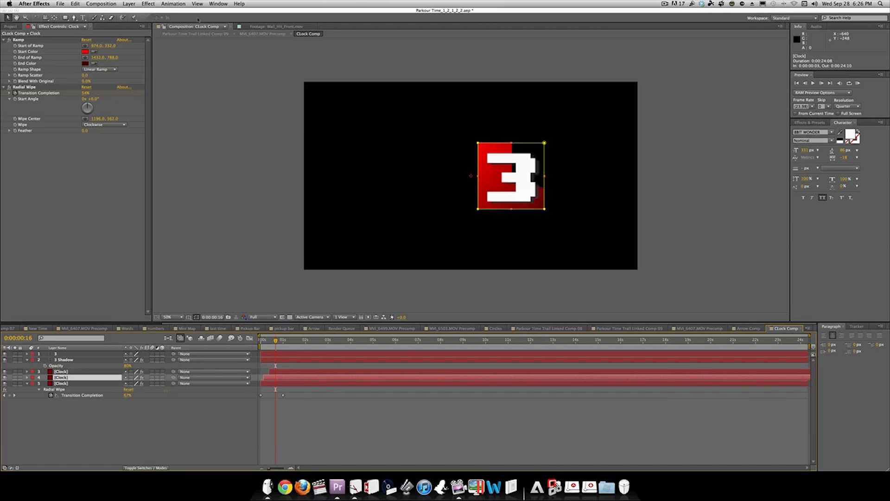
Step: Darken both staggered Clock copies with an Exposure effect of -1.27
click(148, 3)
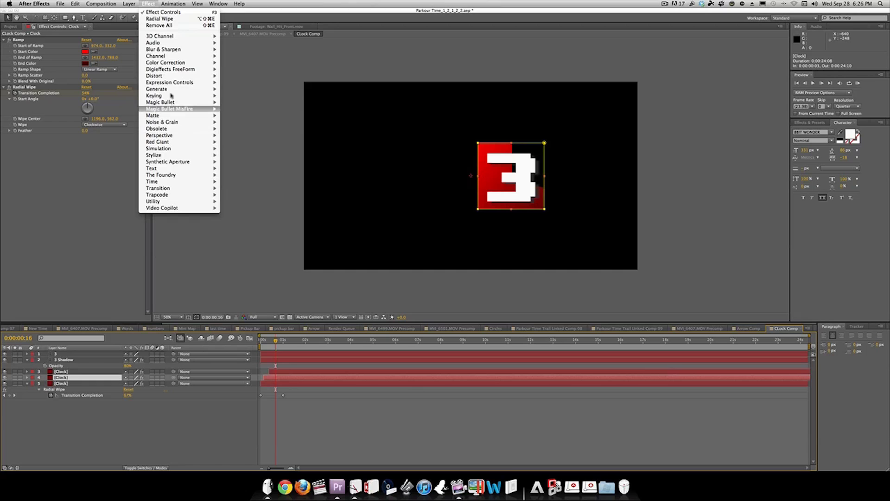
mouse_move(175, 63)
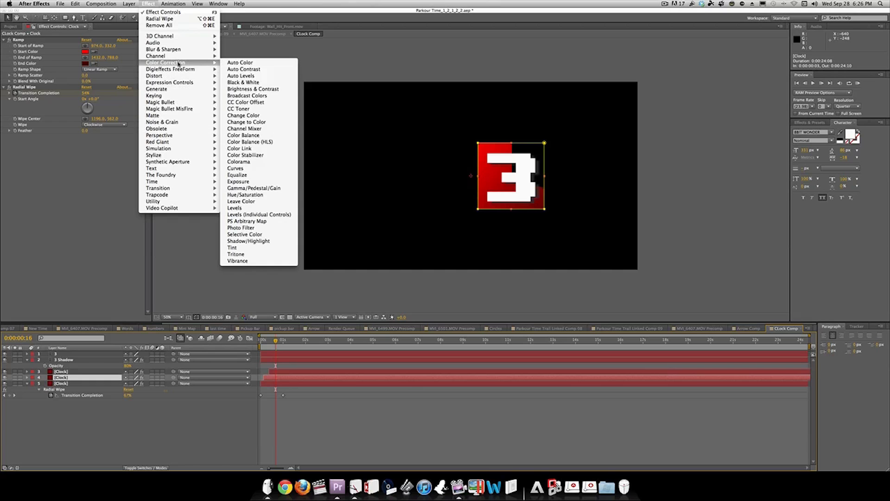
click(258, 182)
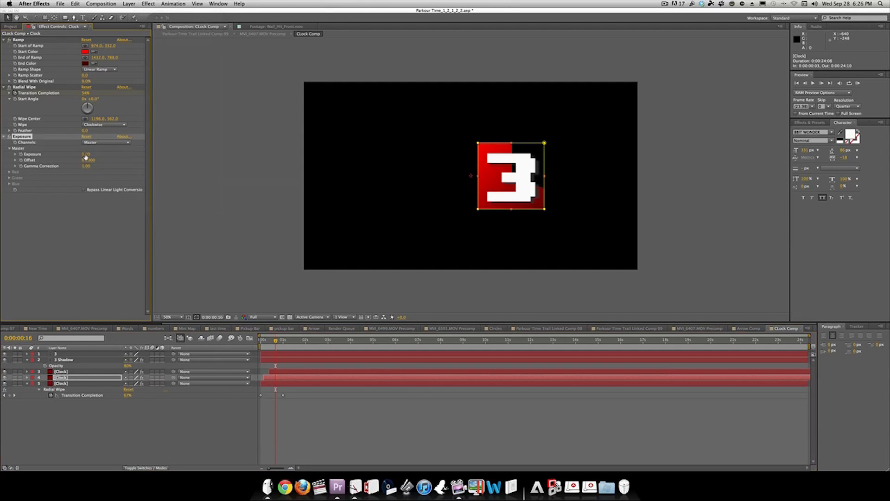
drag(85, 156, 76, 153)
click(91, 372)
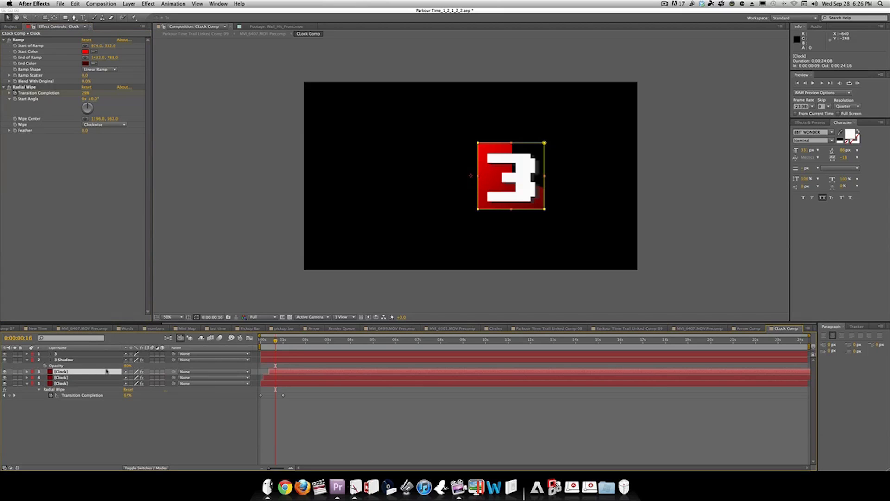
key(cmd+v)
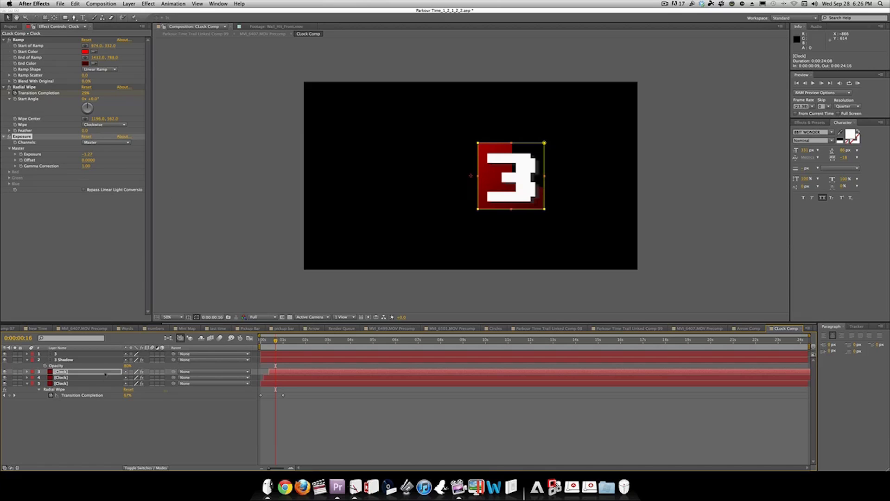
Step: Move the two darkened Clock copies below the original Clock layer in the stacking order
shift+click(107, 376)
drag(108, 375, 116, 397)
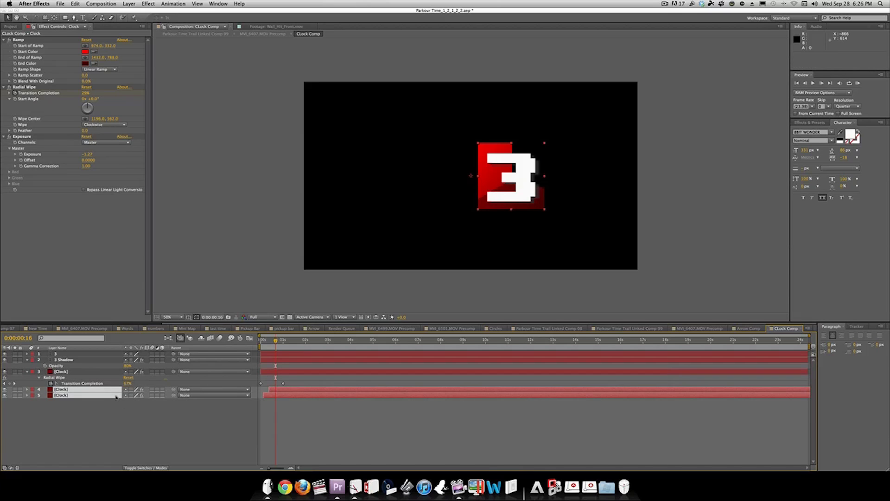
click(130, 418)
Step: Set Exposure to -1.73 on the frame-3 Clock copy and -2.57 on the frame-9 copy, and stack the darker one at the bottom
click(101, 395)
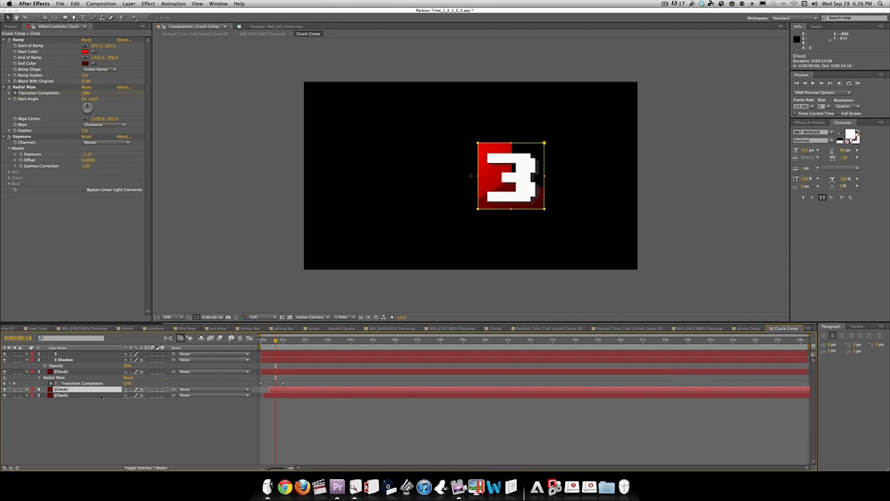
click(22, 136)
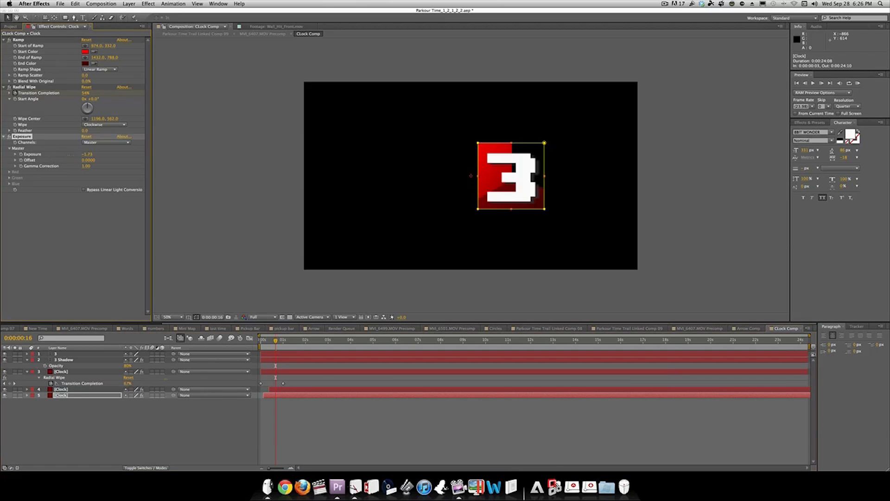
click(96, 390)
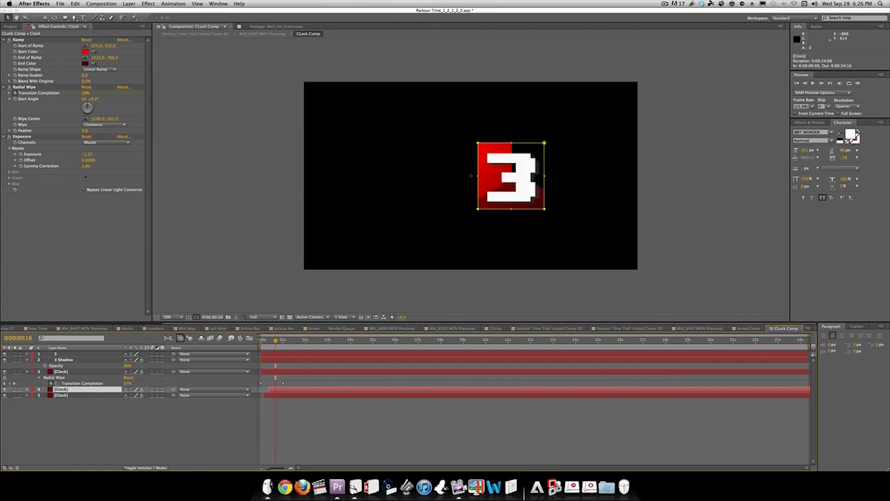
drag(87, 154, 84, 153)
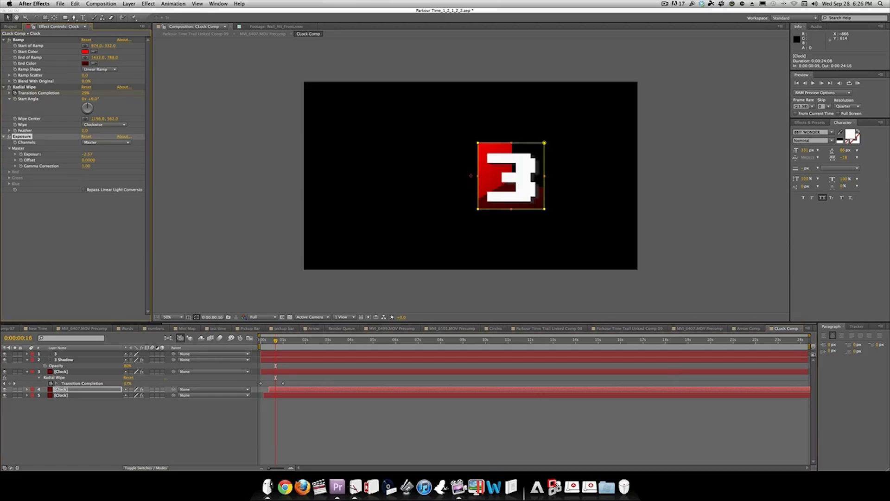
click(111, 395)
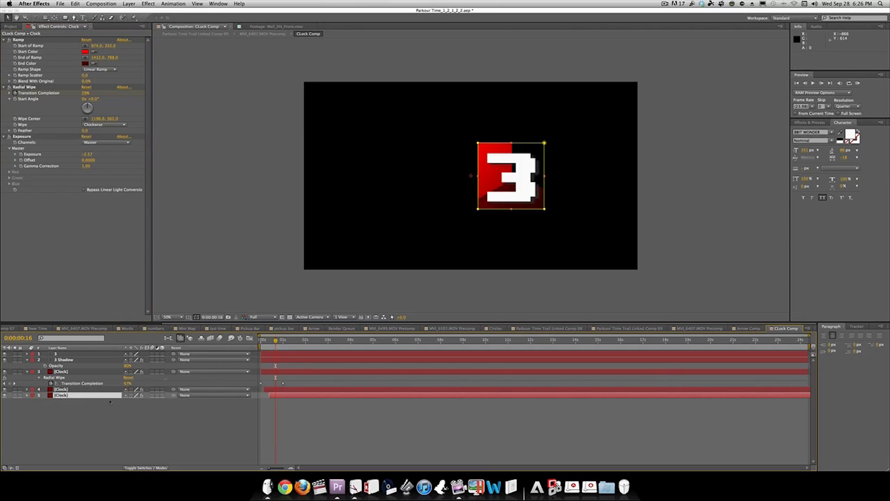
click(129, 419)
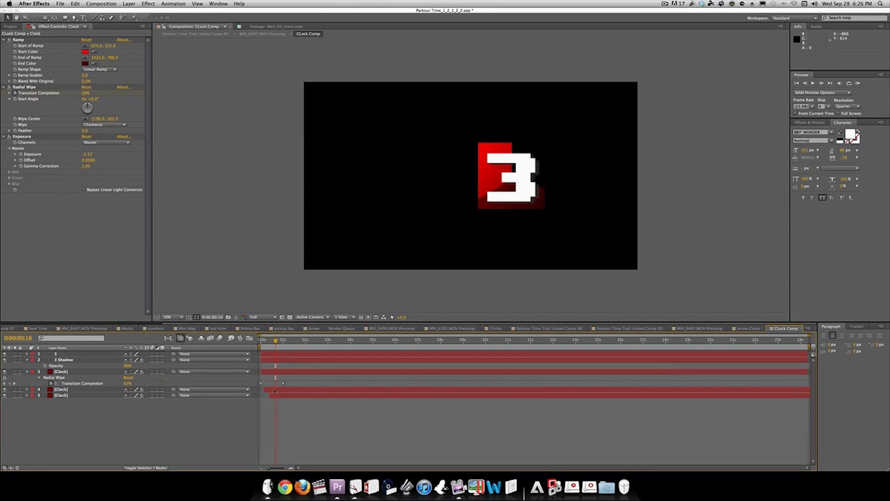
Step: Shift both darkened Clock copies earlier, starting the darkest one at frame 2, and check the tightened wipe overlap up close
drag(278, 392, 274, 398)
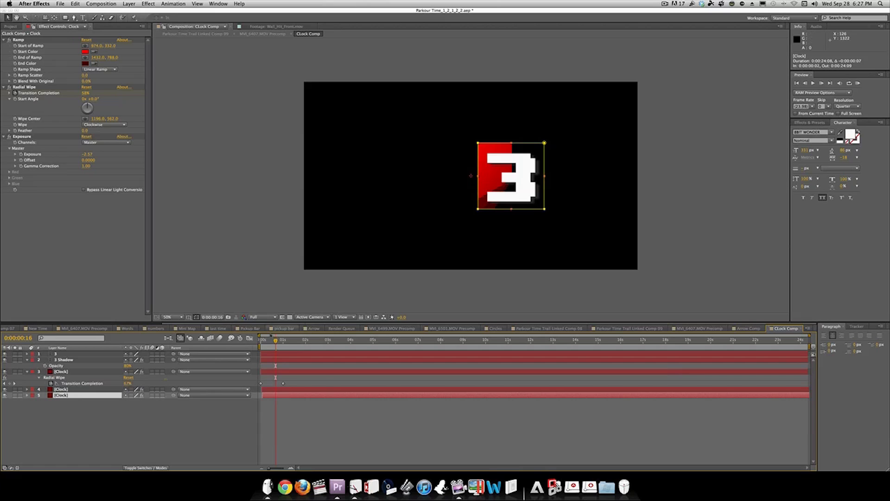
click(273, 340)
mouse_move(274, 340)
mouse_down()
mouse_move(261, 341)
mouse_move(281, 341)
mouse_move(267, 341)
mouse_up()
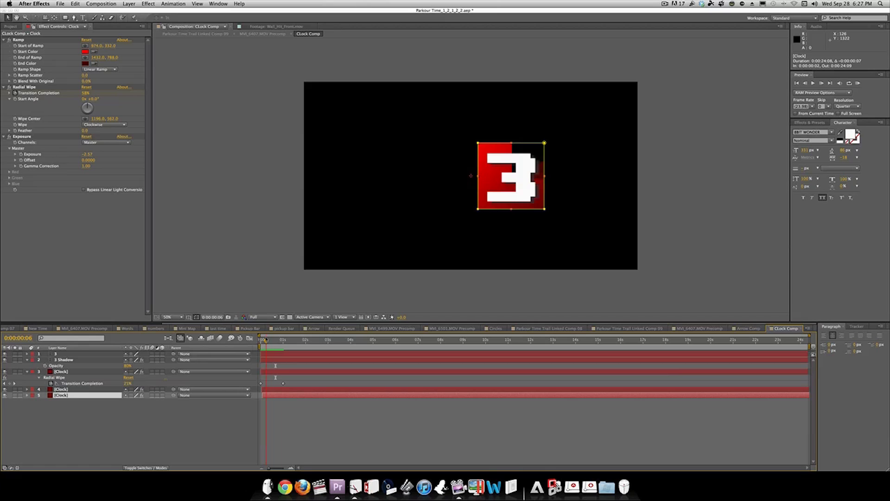
key(period)
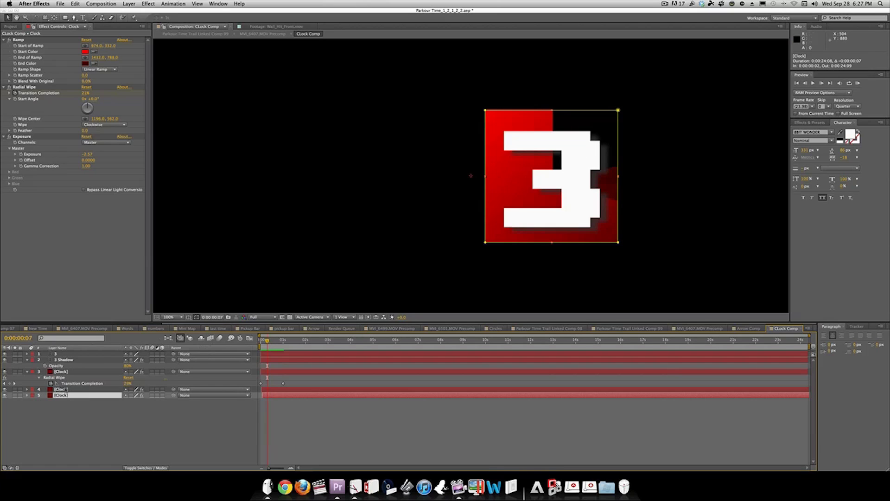
Step: Try the Clock's keyframed Radial Wipe on the 3 Shadow layer from the first frame, preview it, and delete the effect
click(292, 372)
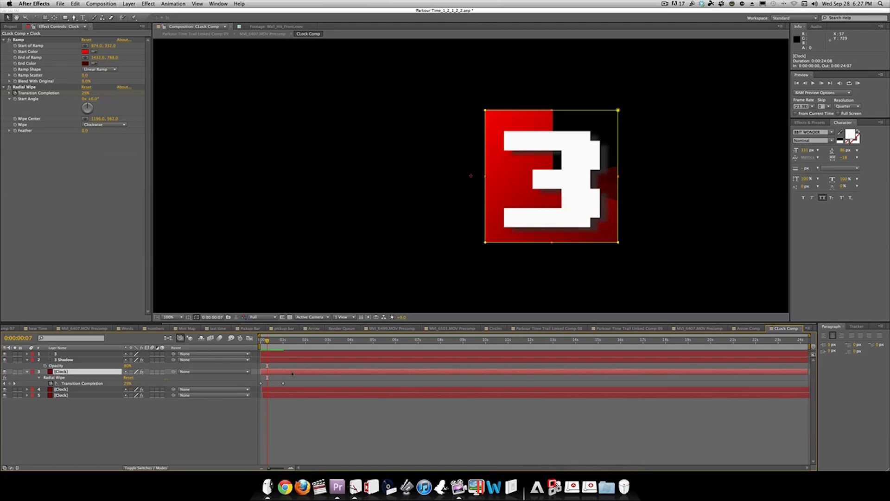
click(27, 87)
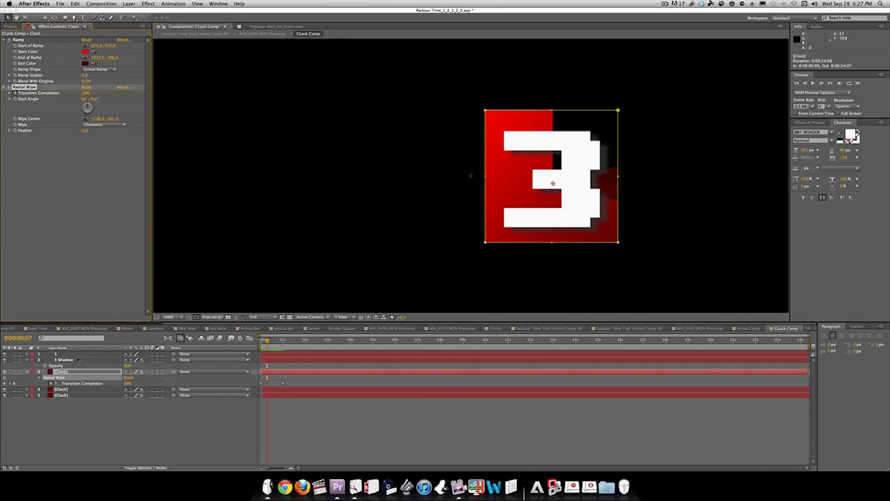
click(79, 359)
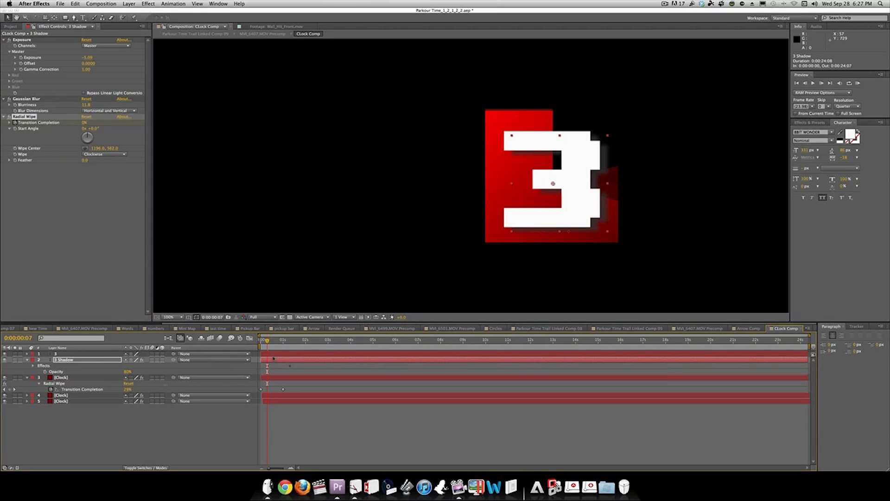
key(ctrl+z)
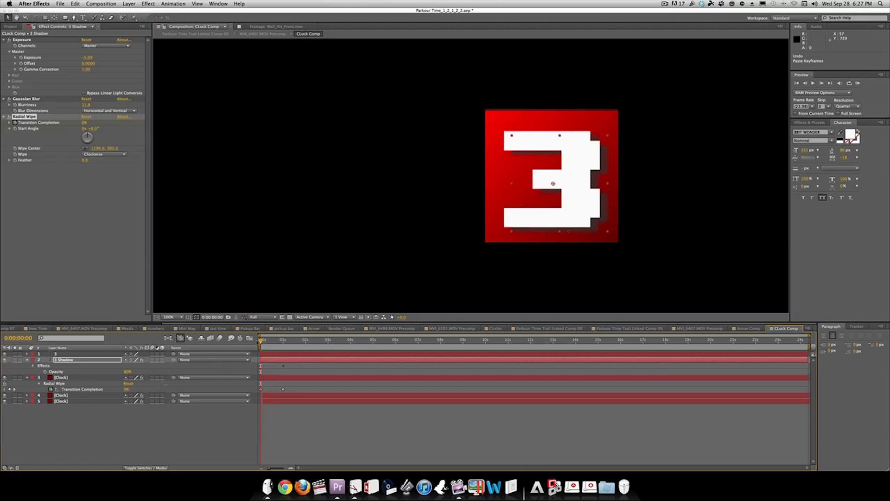
key(space)
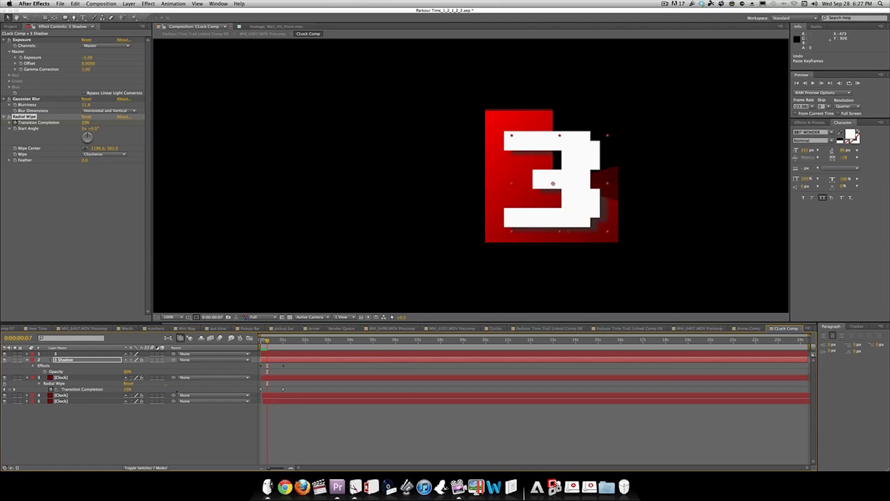
drag(267, 341, 291, 341)
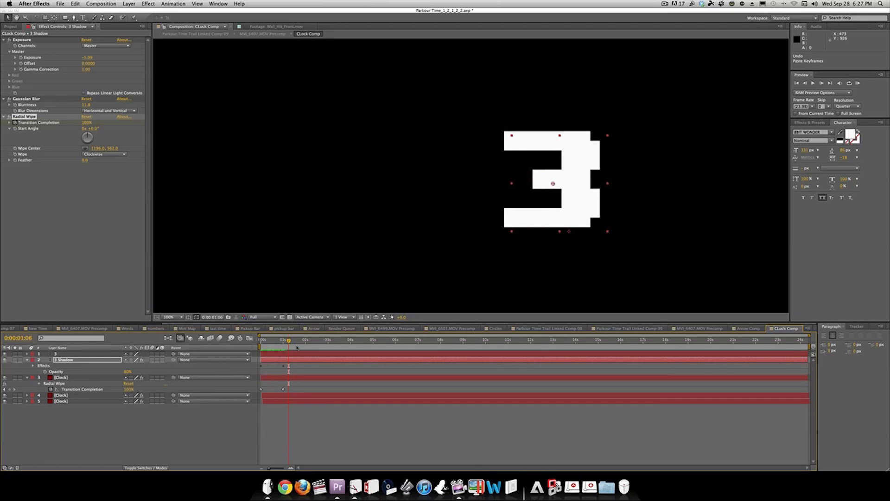
key(Delete)
Step: Split all five layers at 0:00:01:02, where the darkest Clock copy's wipe ends, and delete the portions after that point
key(Home)
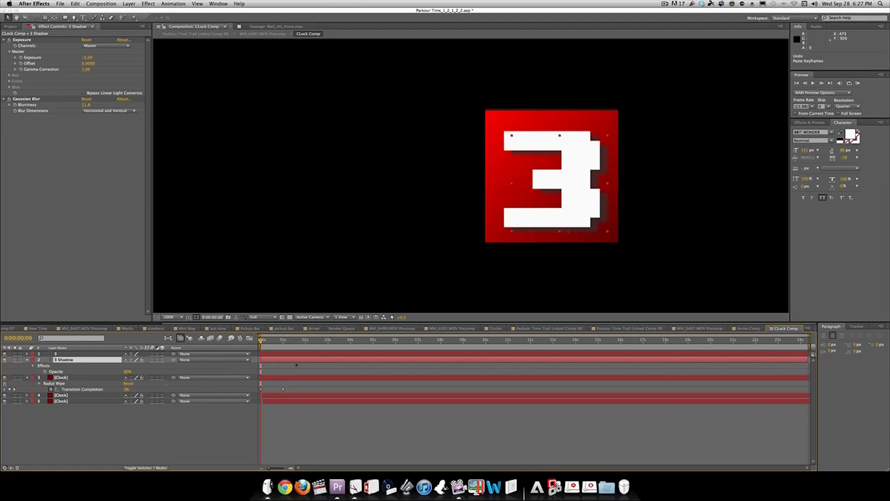
key(space)
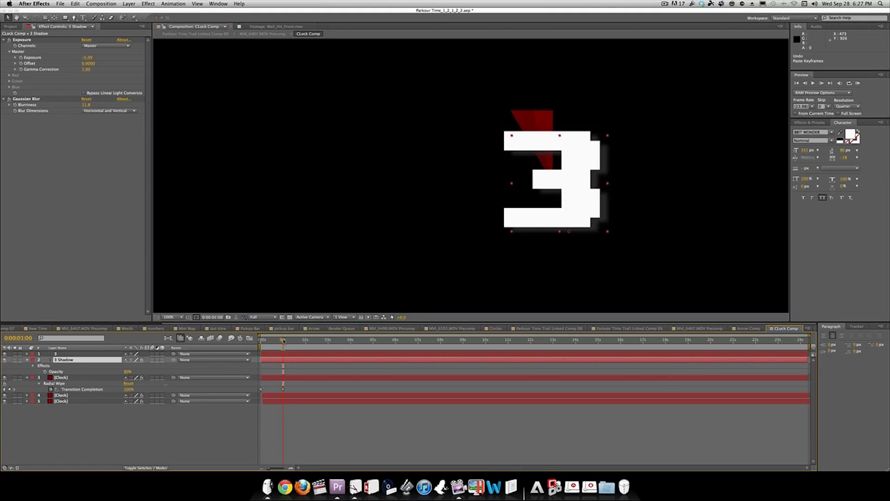
click(284, 349)
click(285, 401)
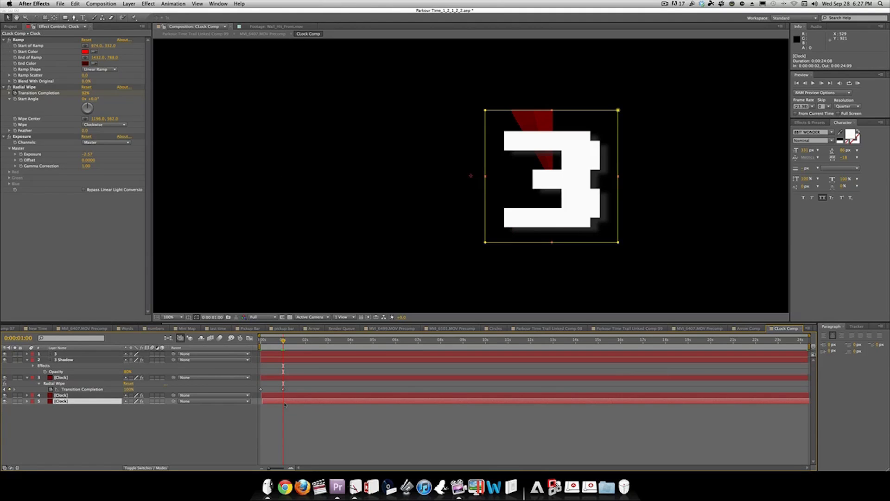
key(u)
key(Page_Down)
key(Page_Down)
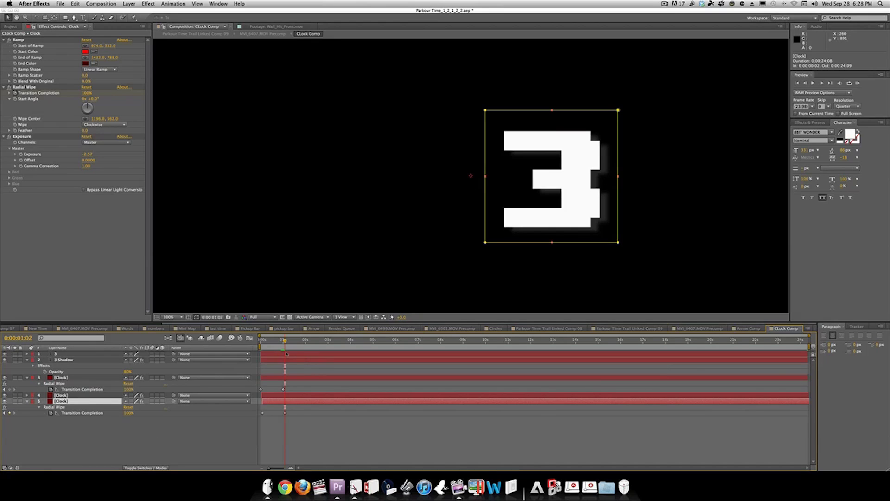
key(super+a)
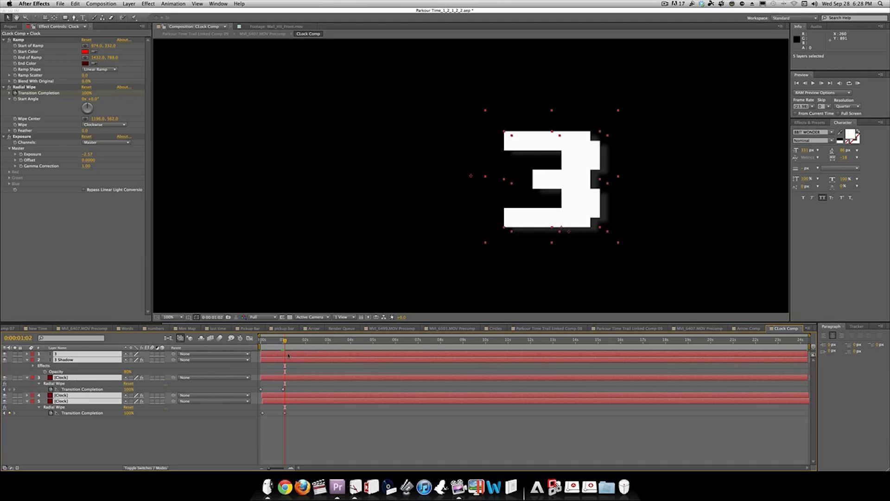
key(super+shift+d)
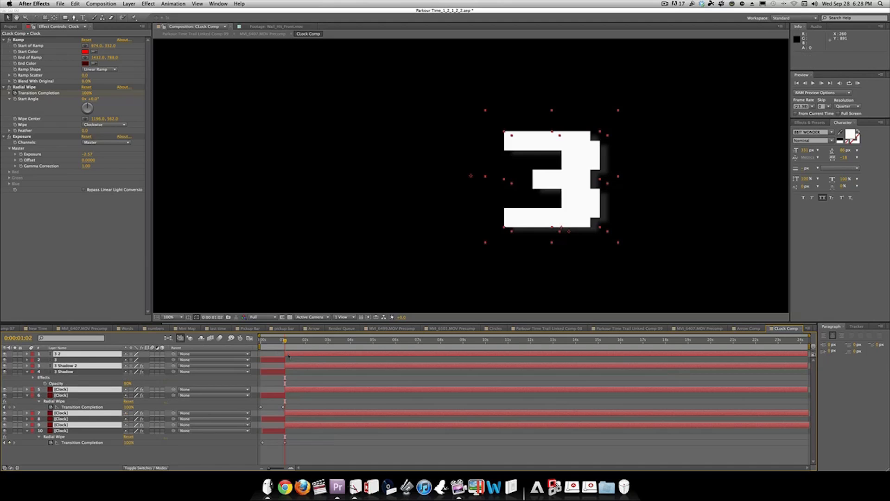
key(Delete)
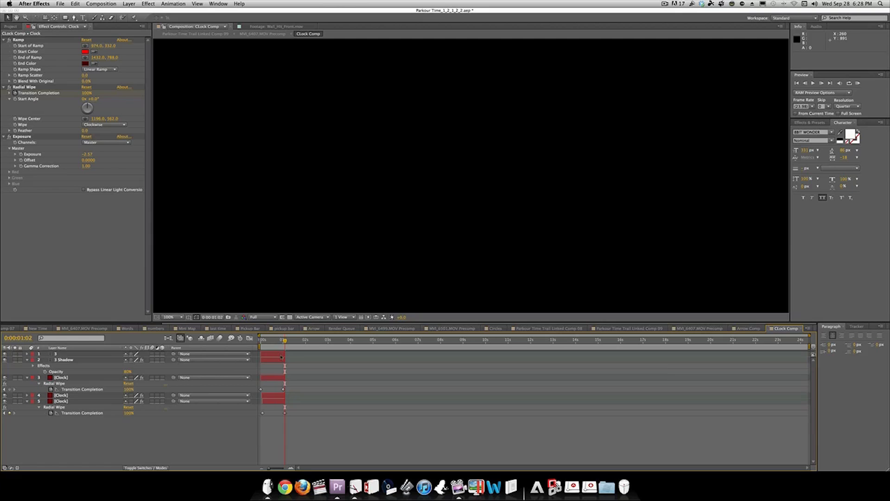
Step: Duplicate all five trimmed countdown layers, group the copies above the originals, and shift them one block along to start at 0:00:01:02
click(277, 355)
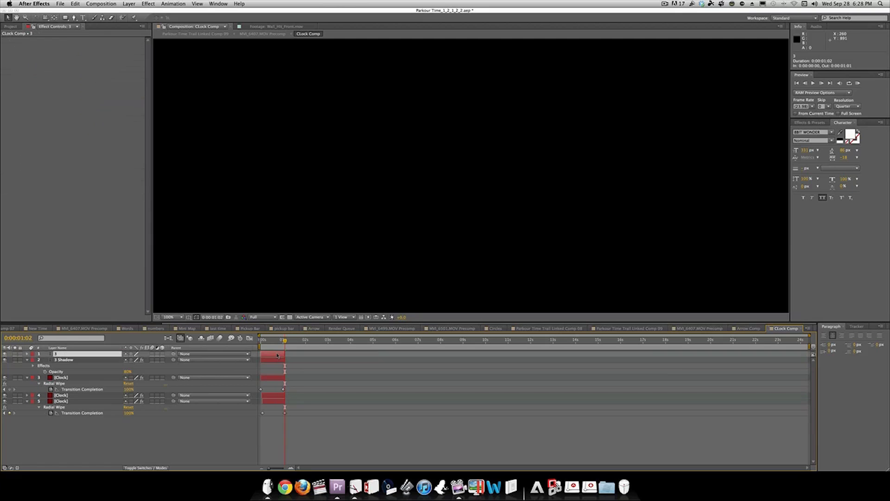
shift+click(95, 360)
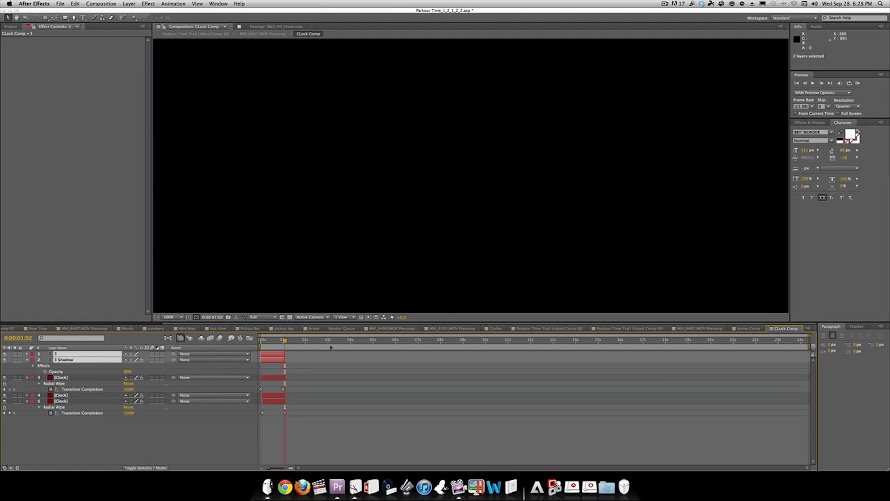
click(103, 402)
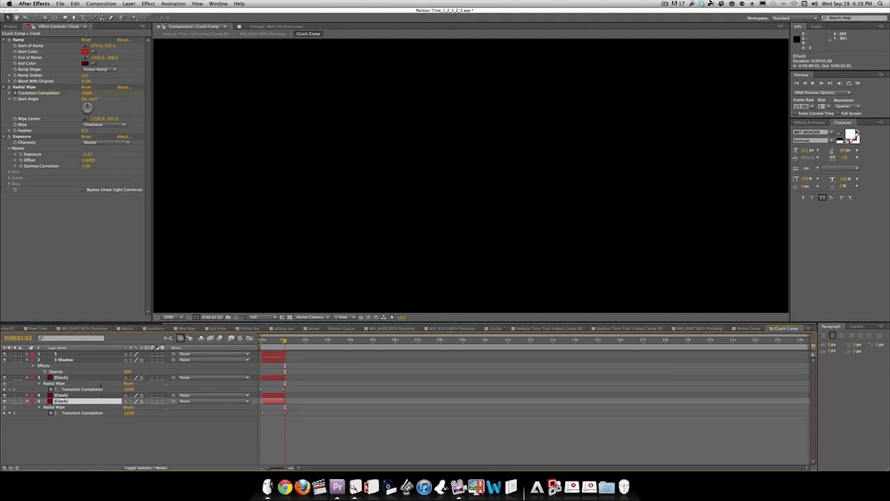
shift+click(97, 356)
click(27, 360)
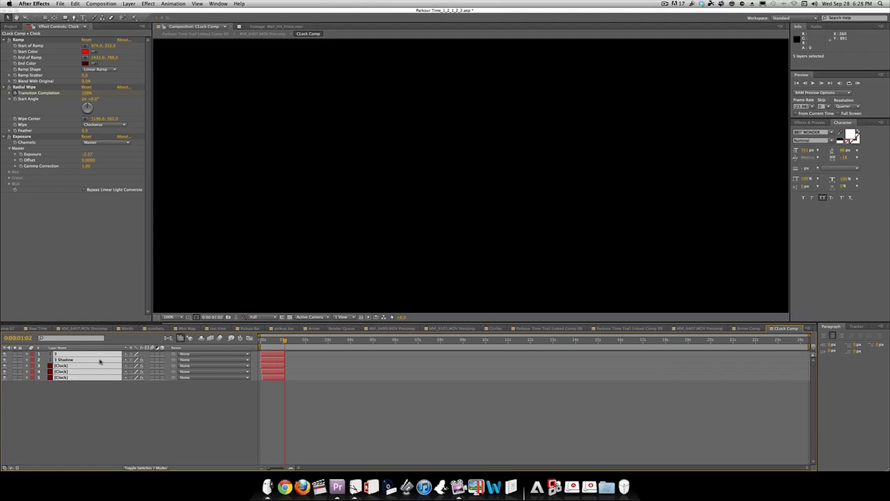
key(super+d)
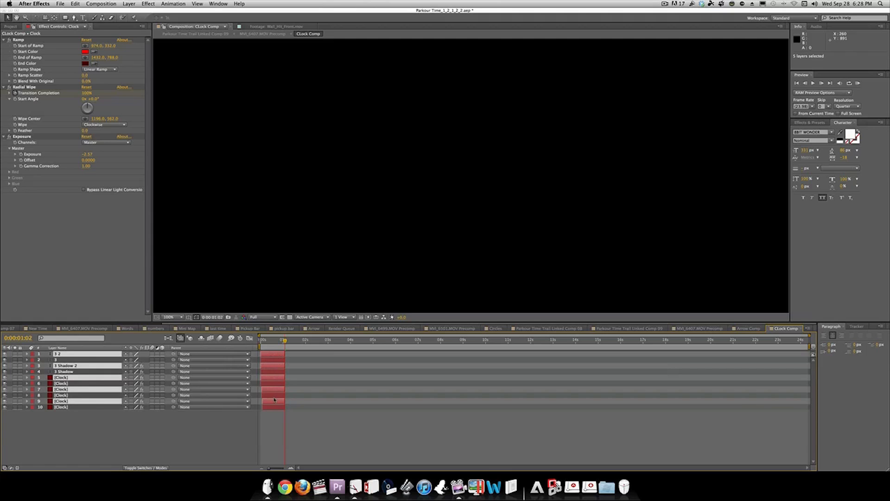
drag(69, 370, 68, 359)
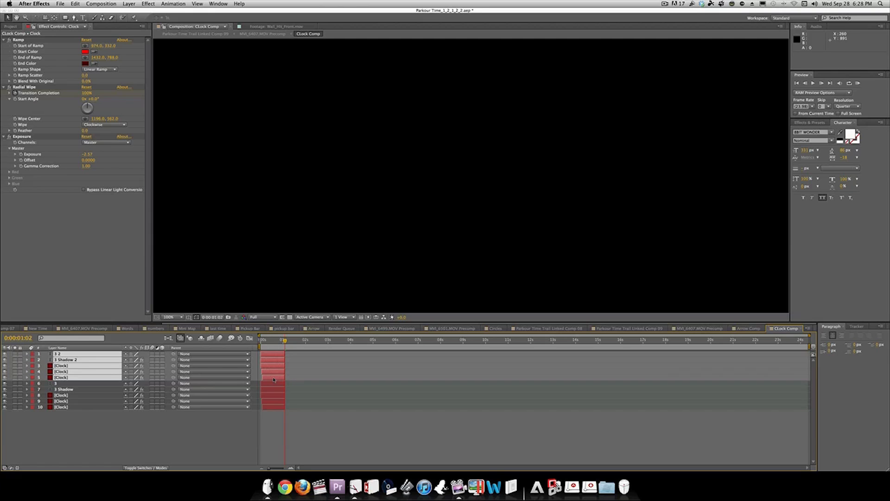
drag(274, 380, 298, 376)
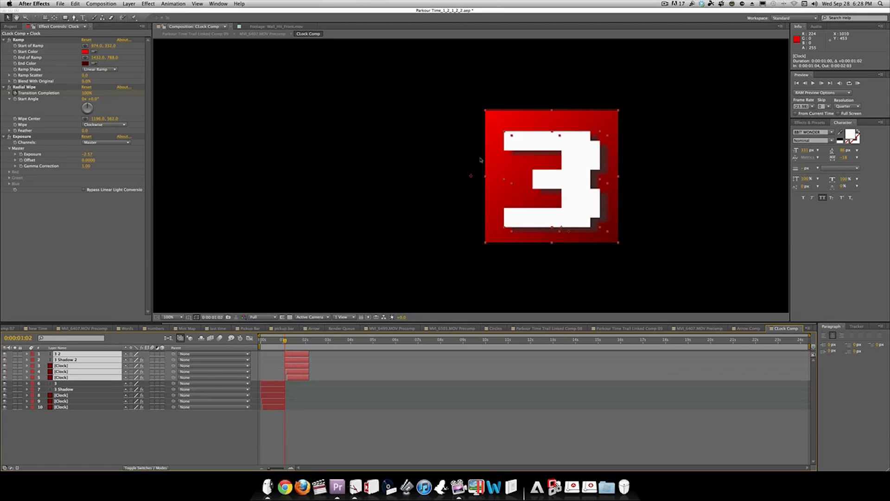
click(100, 454)
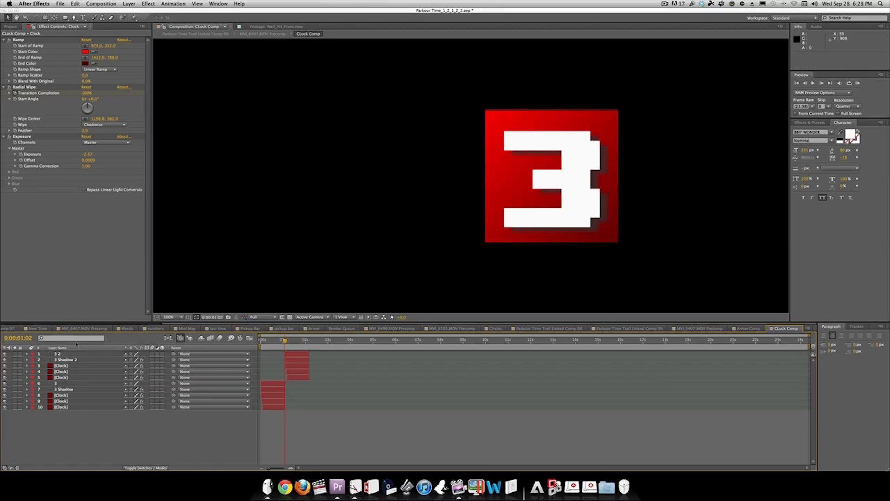
Step: Change the text of the duplicated number layer and its duplicated shadow layer to 2
click(69, 354)
key(super+t)
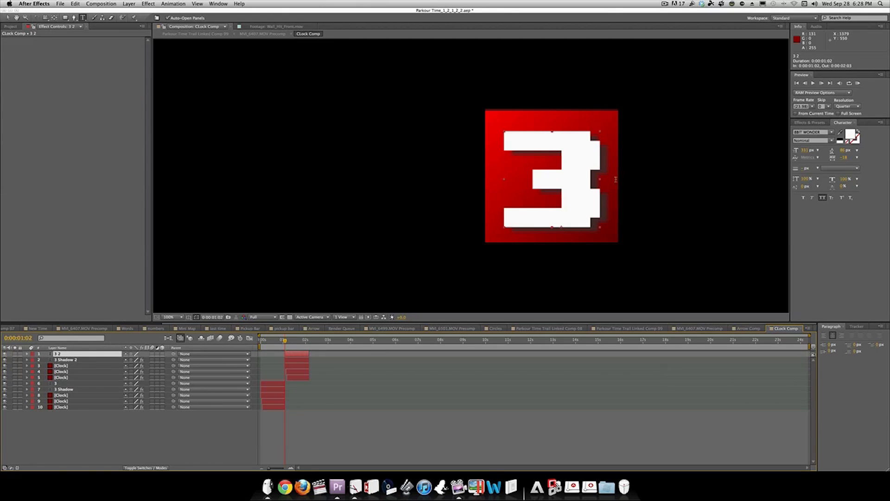
double_click(583, 188)
text(2)
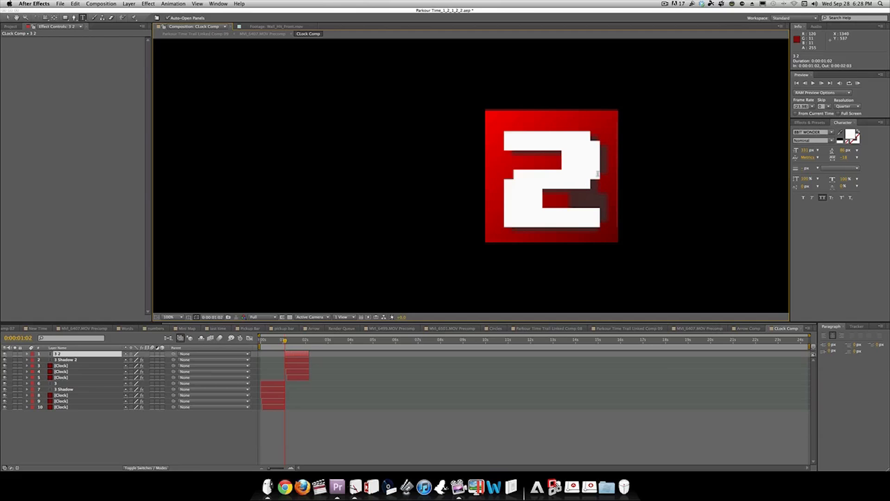
click(103, 360)
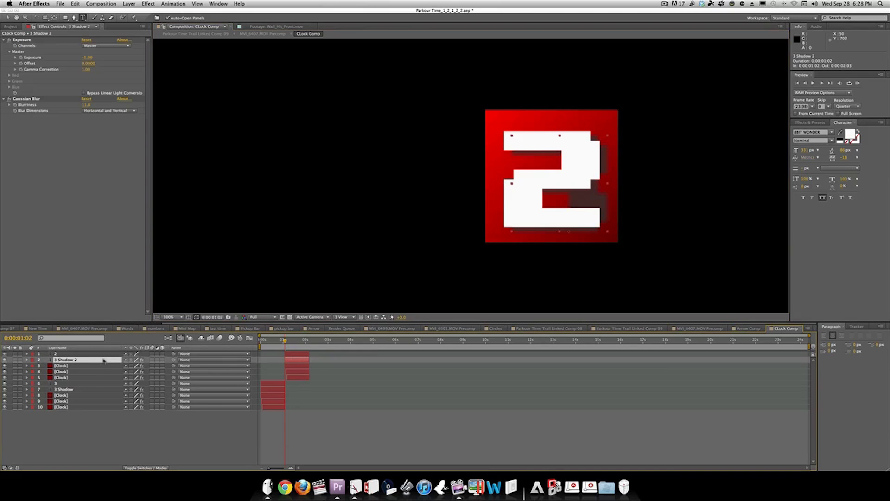
click(598, 172)
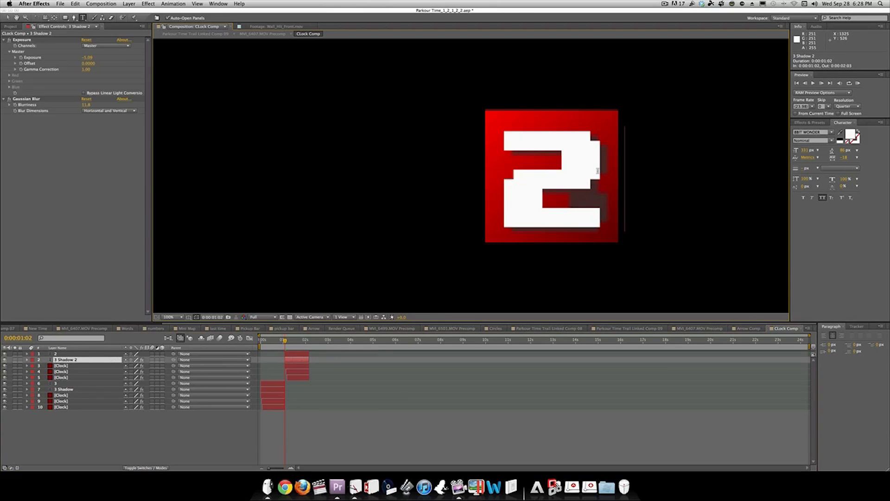
key(BackSpace)
text(2)
click(128, 427)
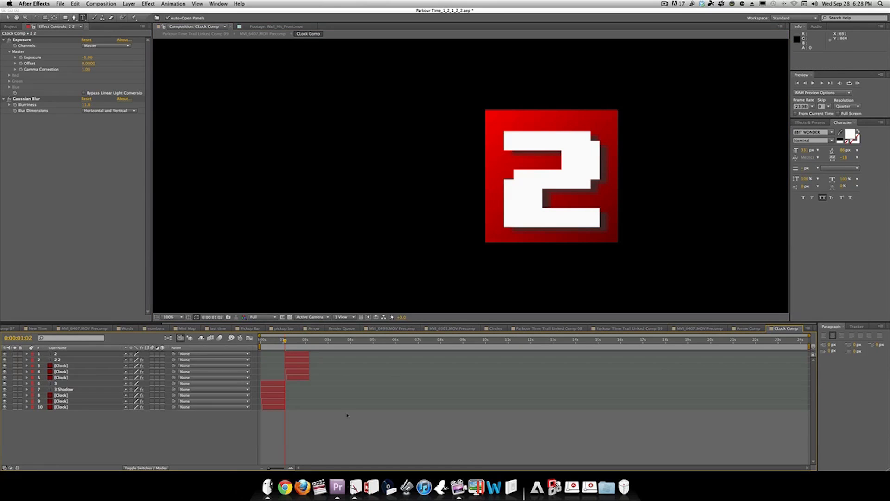
Step: Recolor the Ramp on the lowest Clock copy in the 2 block with an orange-red start color and a reddish-brown end color
click(77, 378)
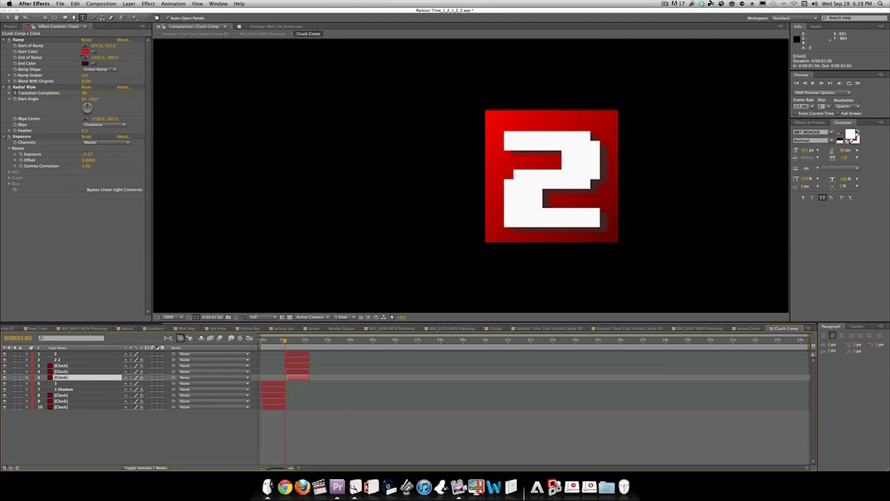
click(85, 51)
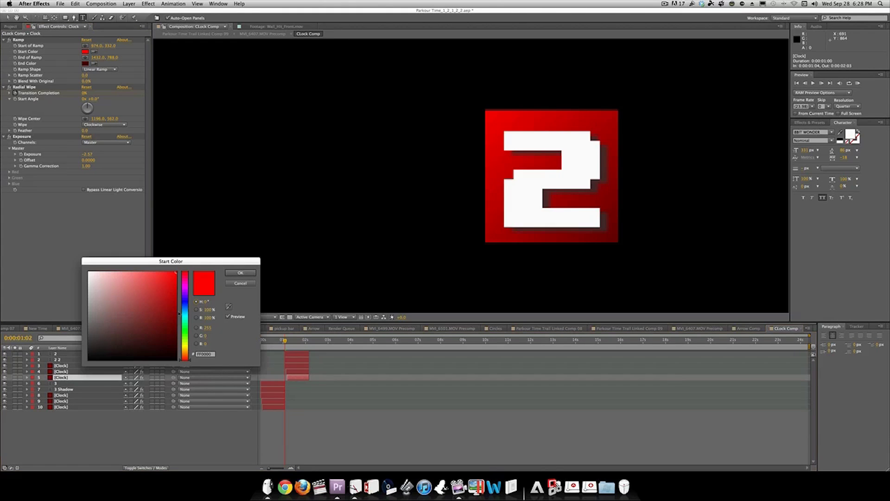
click(185, 354)
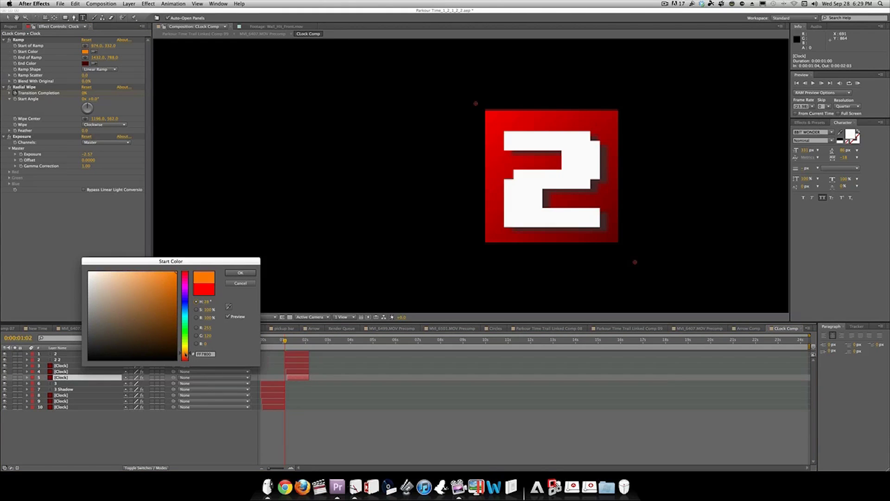
drag(185, 354, 188, 358)
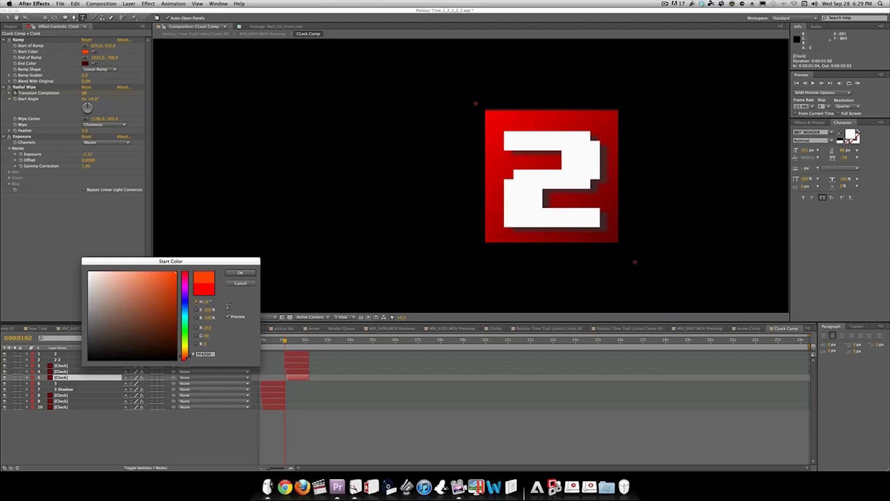
click(240, 273)
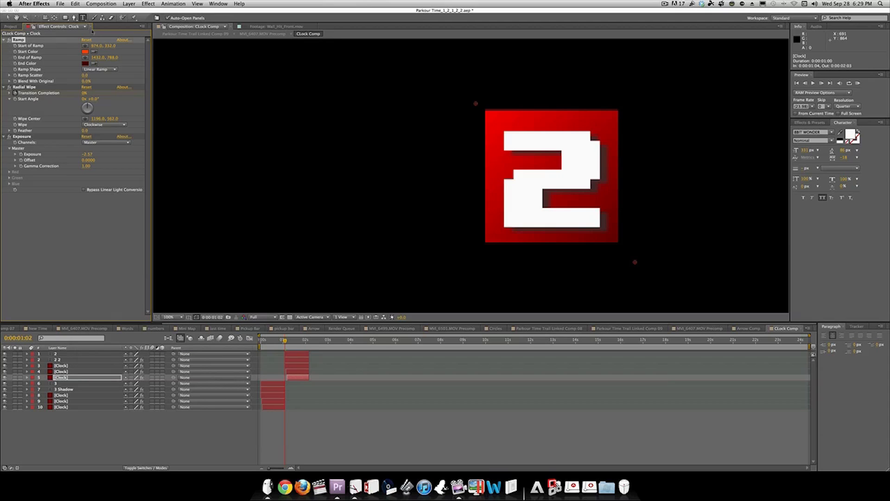
click(86, 64)
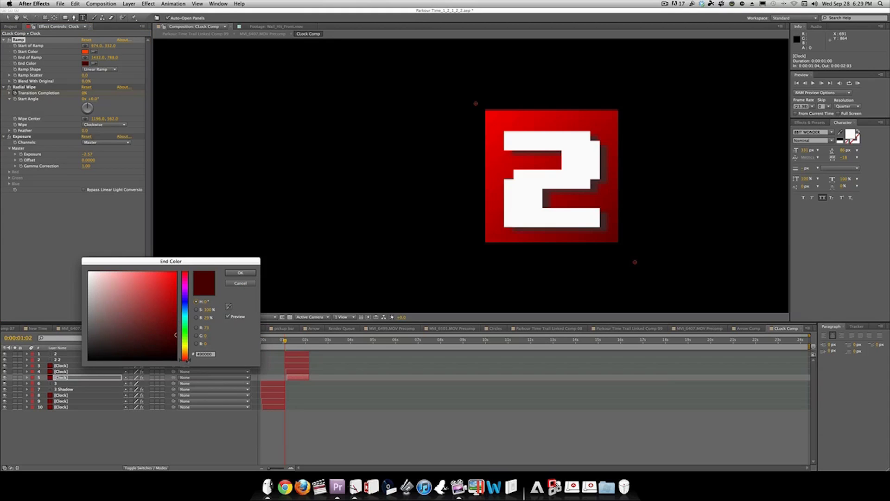
drag(186, 348, 186, 358)
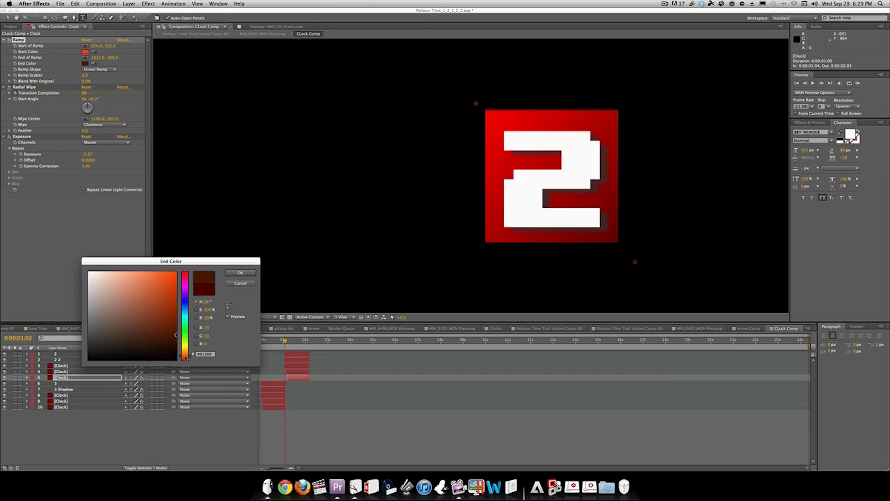
click(241, 273)
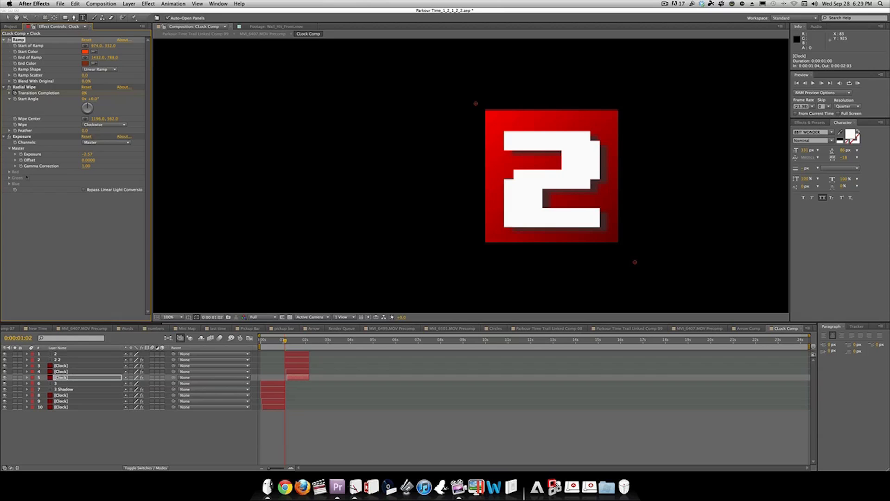
Step: Paste the recolored Ramp onto the other two Clock layers in the 2 block
click(65, 365)
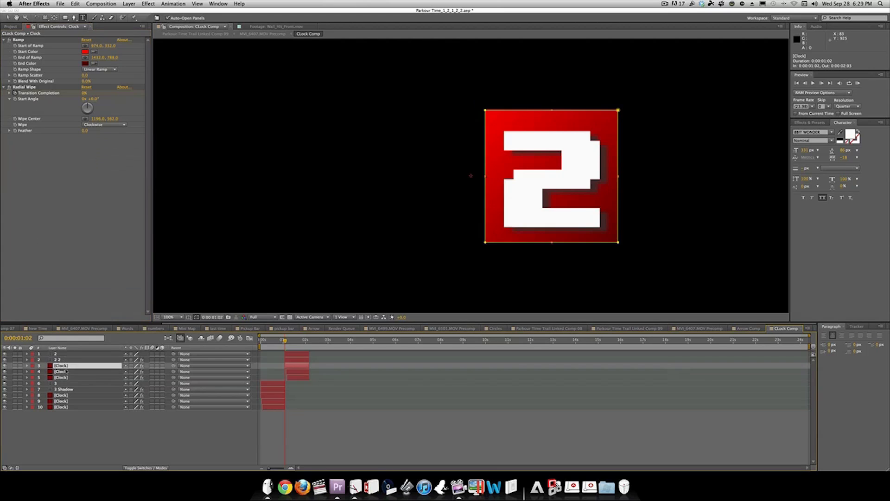
shift+click(67, 371)
key(super+v)
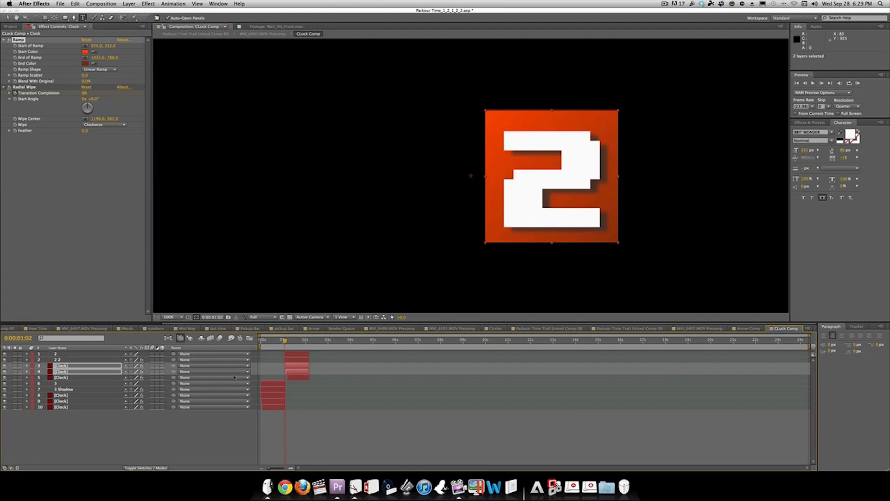
Step: Duplicate the five layers of the 2 block, group the copies above the originals, and shift them to start at 0:00:02:03
drag(284, 344, 309, 342)
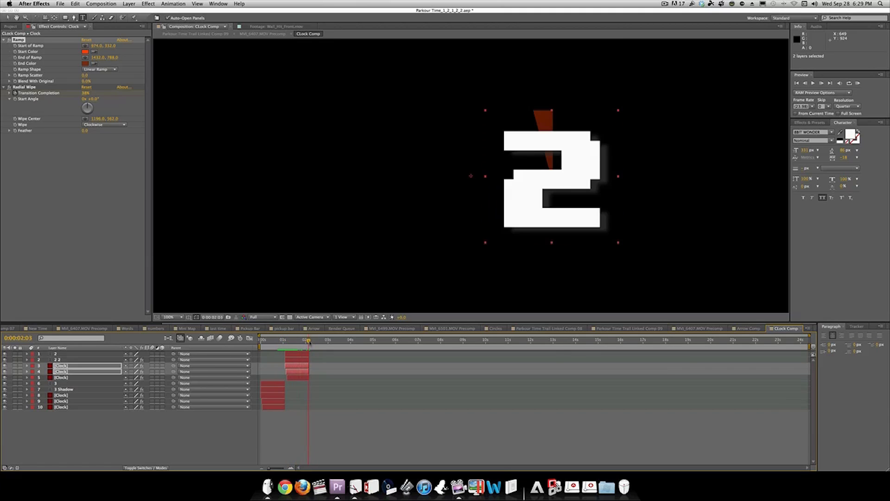
key(KP_1)
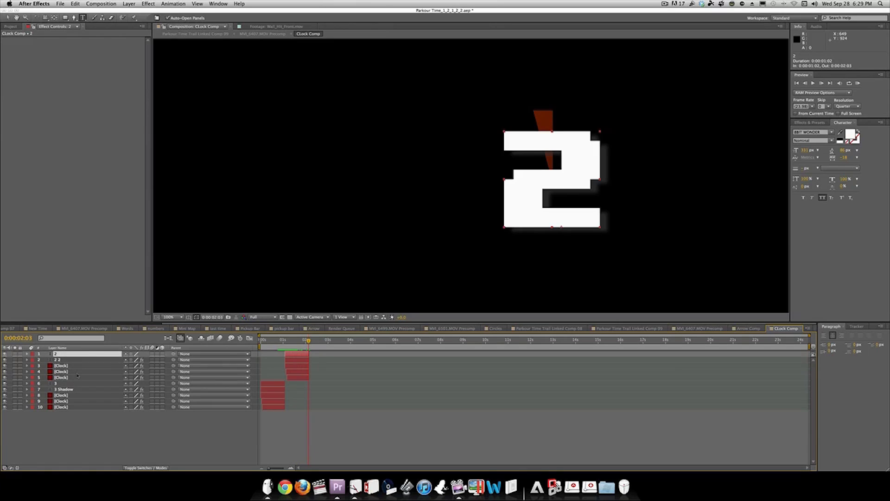
shift+click(78, 377)
key(super+d)
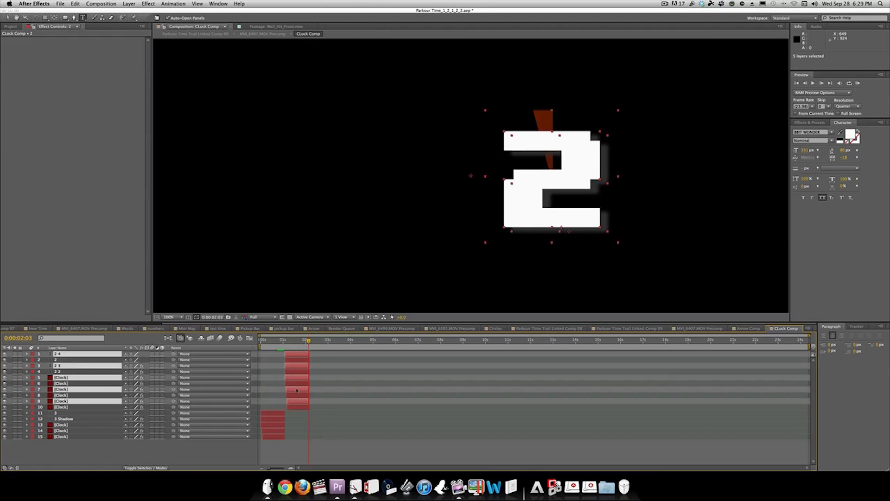
key(super+shift+bracketright)
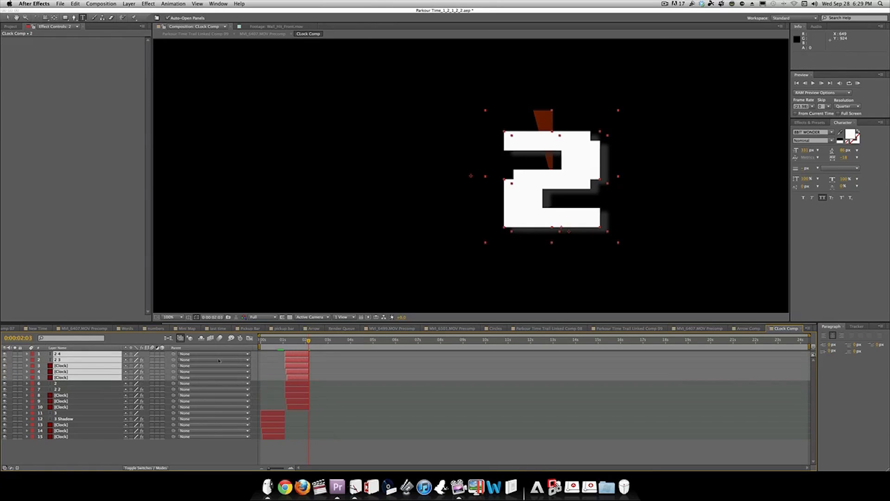
drag(301, 355, 323, 355)
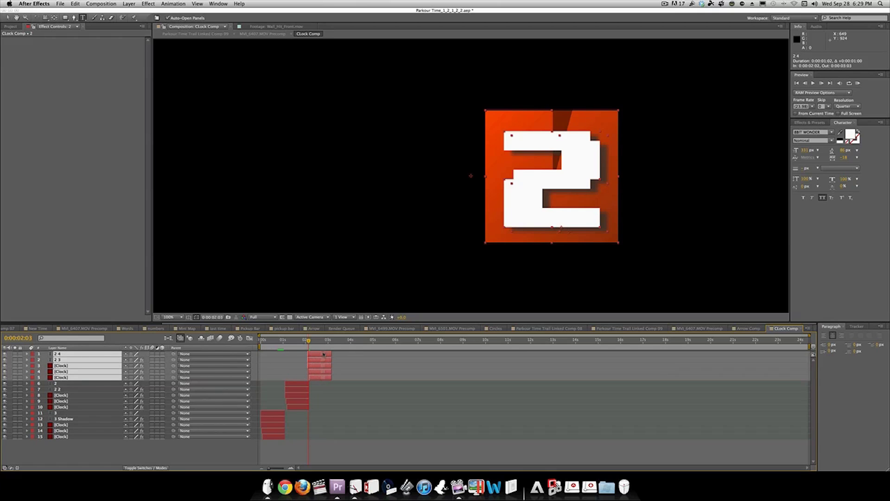
drag(323, 354, 324, 354)
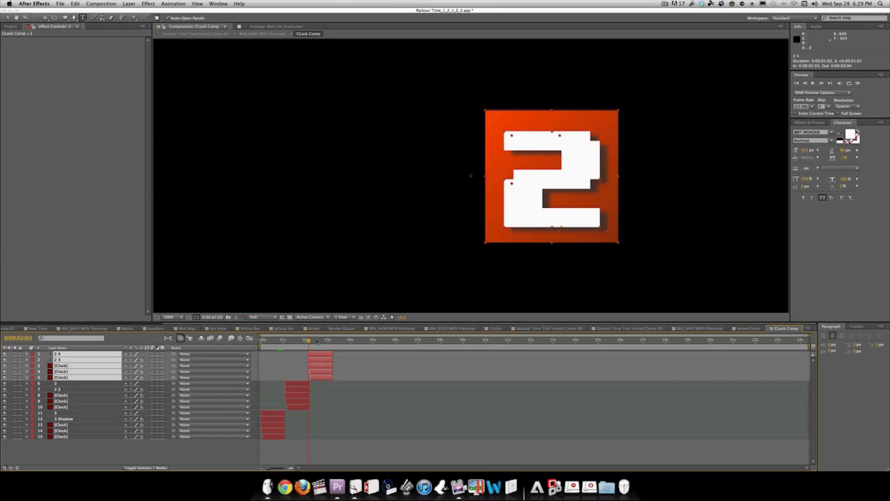
Step: At 0:00:02:12, set the Ramp start color of the lowest Clock copy in the third block to orange FF9600
click(317, 351)
click(74, 390)
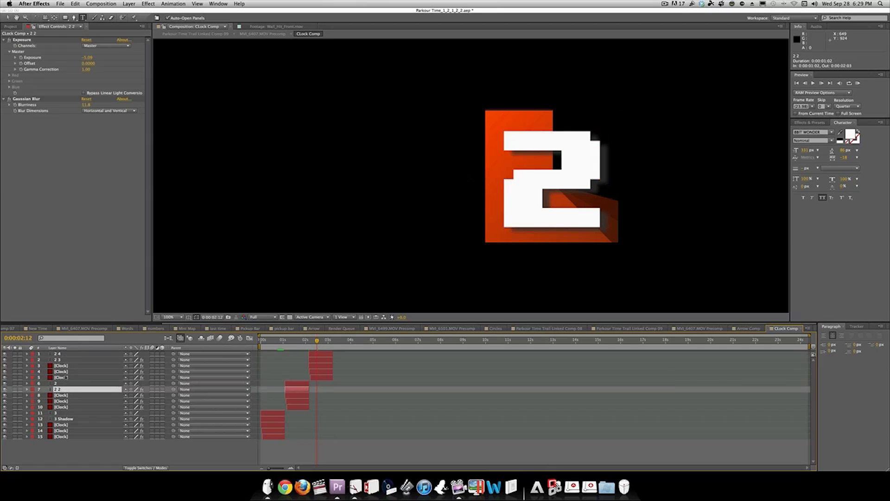
click(63, 377)
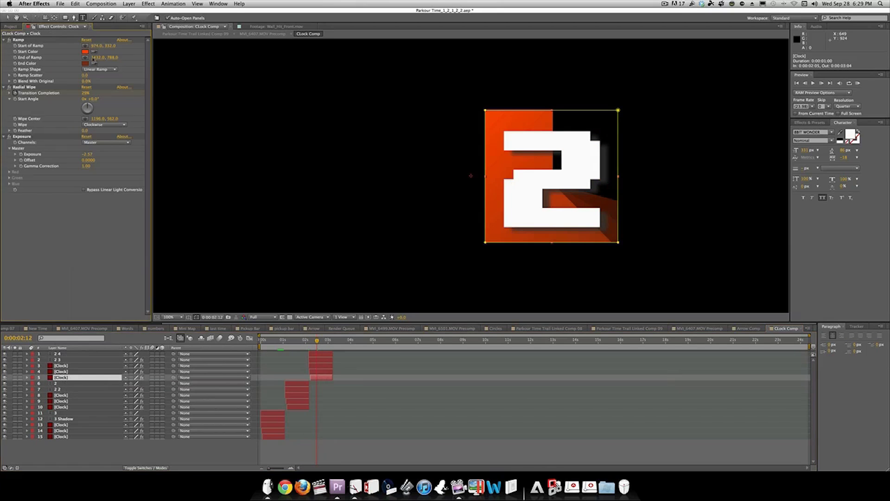
click(85, 51)
drag(185, 356, 186, 353)
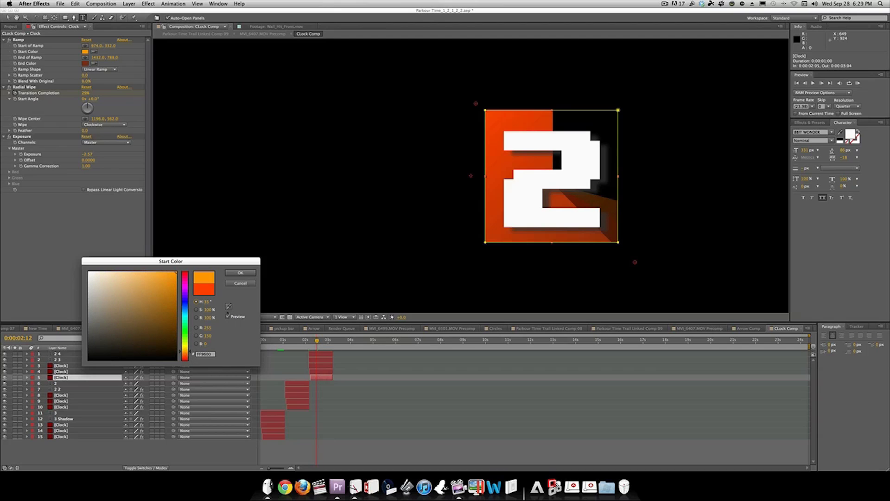
click(240, 273)
Step: Set the Ramp end color of the third block's lowest Clock copy to dark amber brown 825A04
click(87, 64)
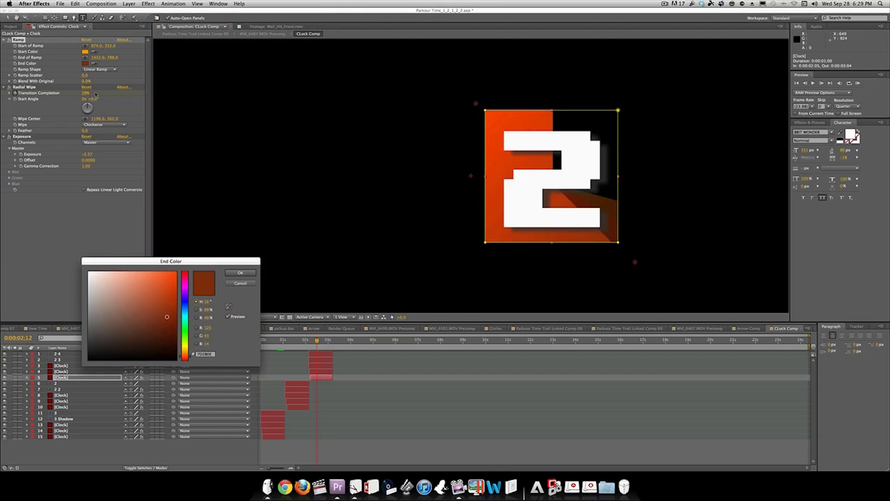
drag(185, 355, 186, 352)
drag(175, 313, 177, 312)
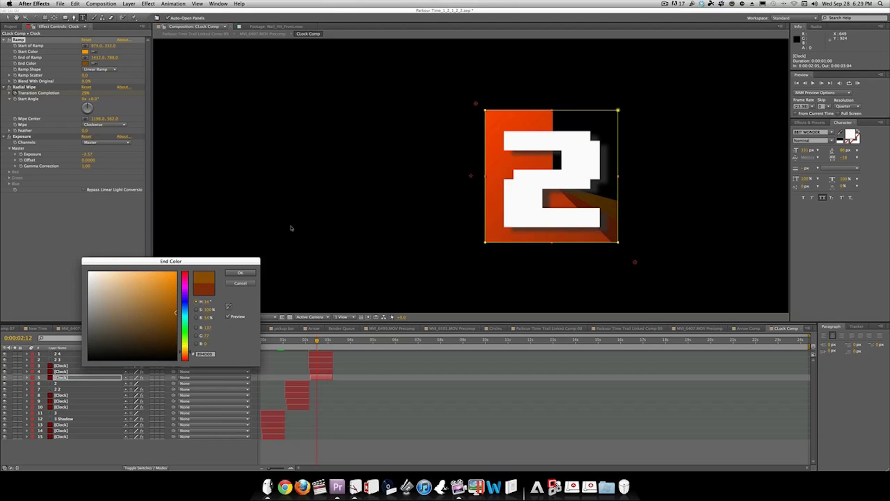
click(172, 299)
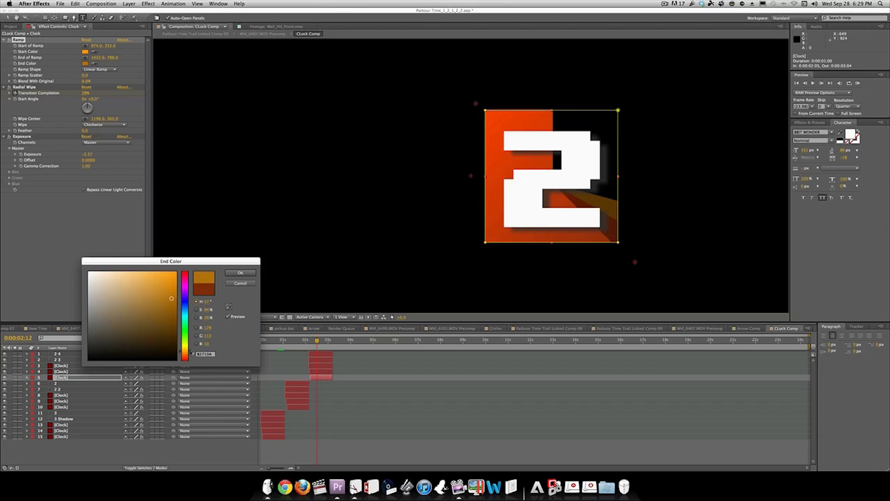
click(175, 315)
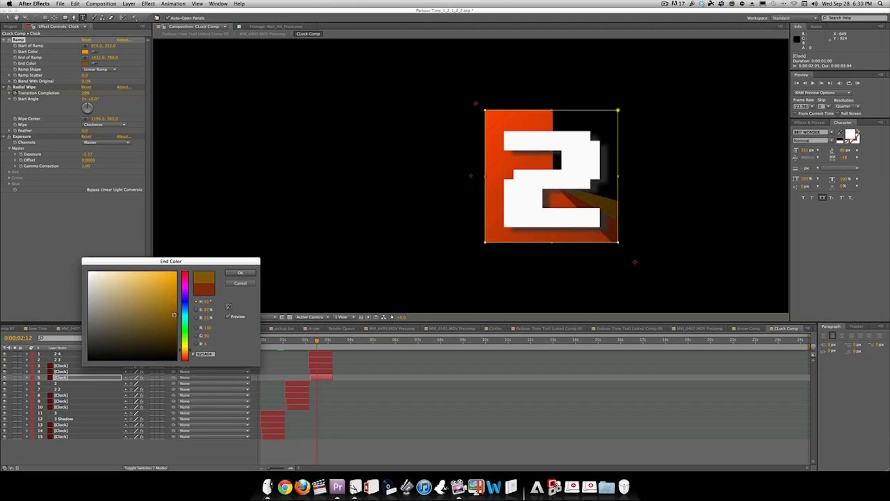
click(253, 272)
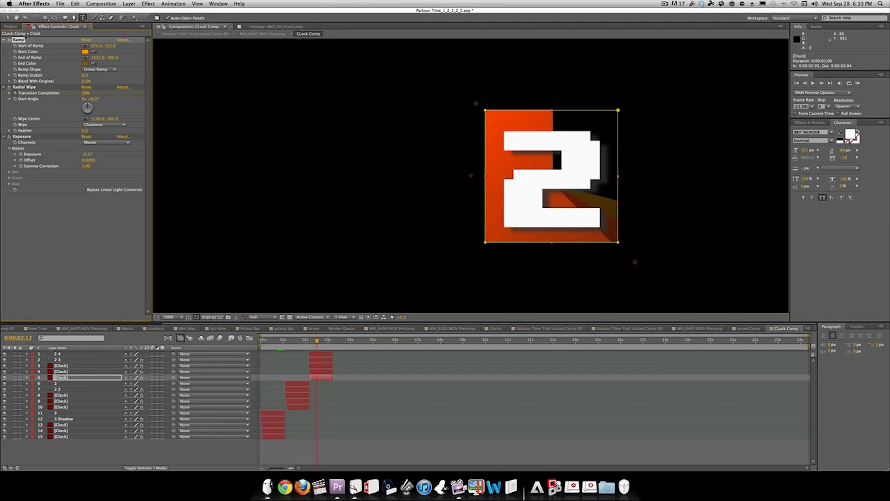
Step: Paste the orange Ramp effect onto the other two Clock layers of the third countdown segment
click(70, 365)
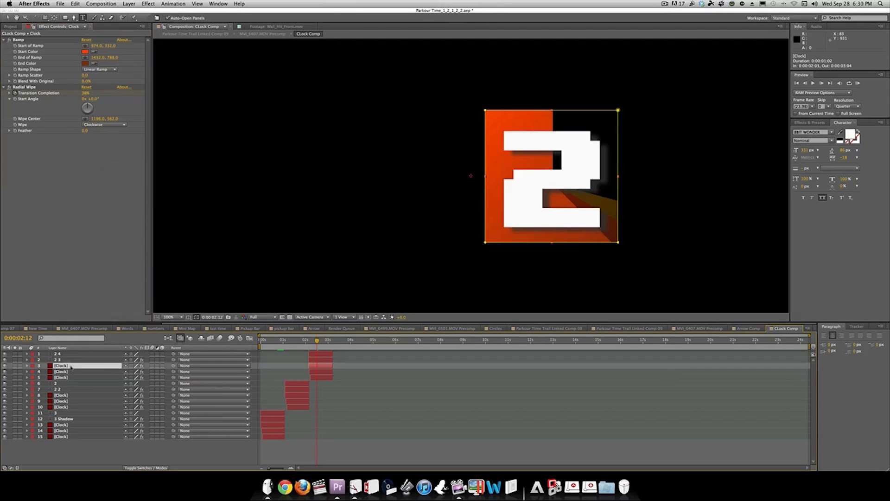
shift+click(70, 372)
key(super+v)
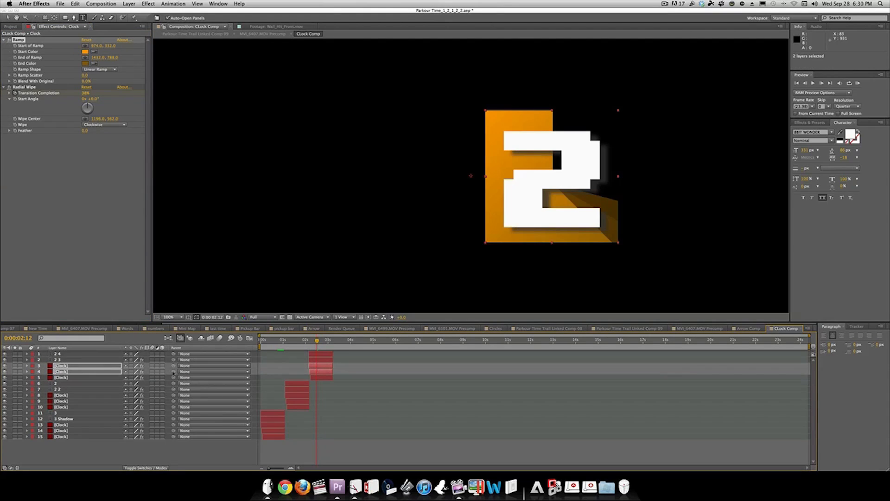
Step: Change the text of the third segment's number layer and its shadow layer to 1
click(63, 353)
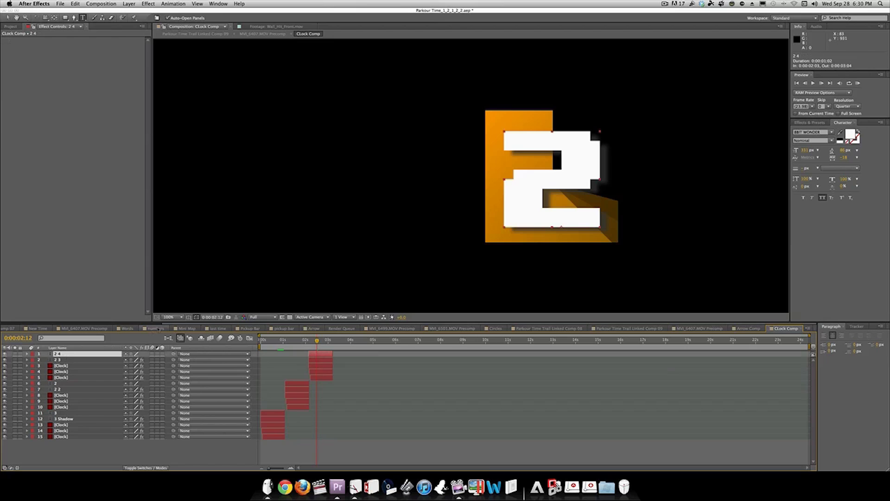
click(603, 183)
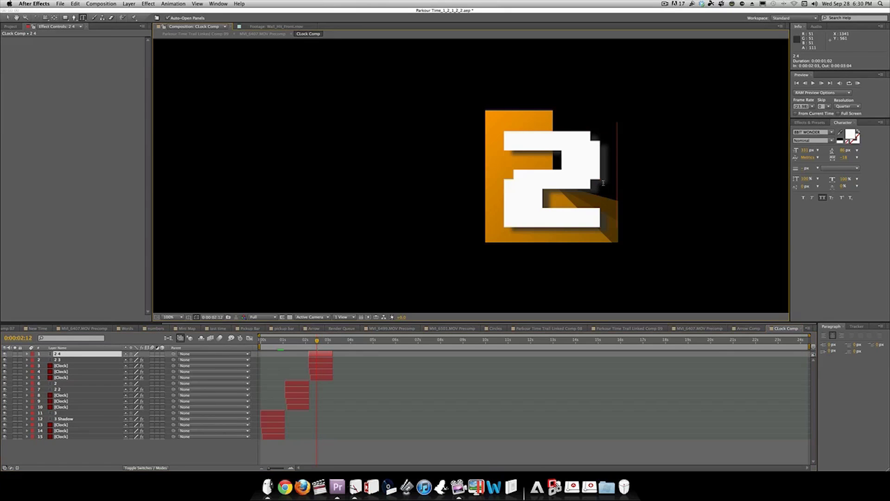
key(BackSpace)
text(1)
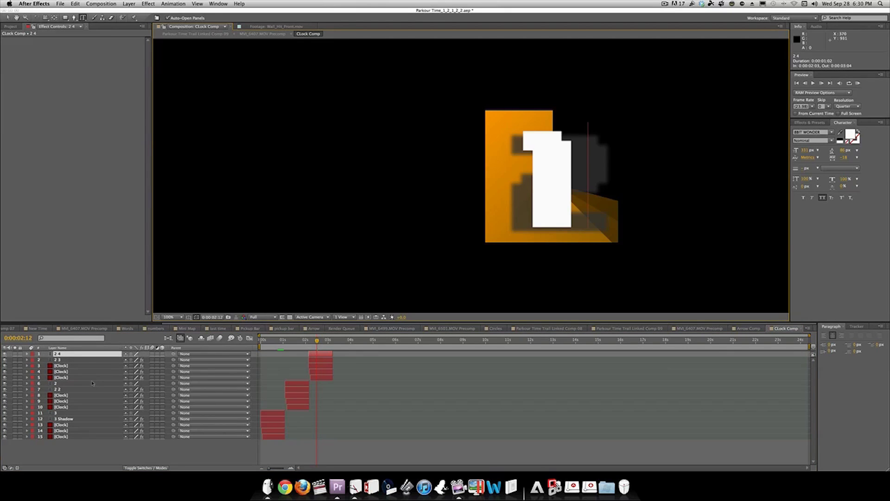
click(112, 360)
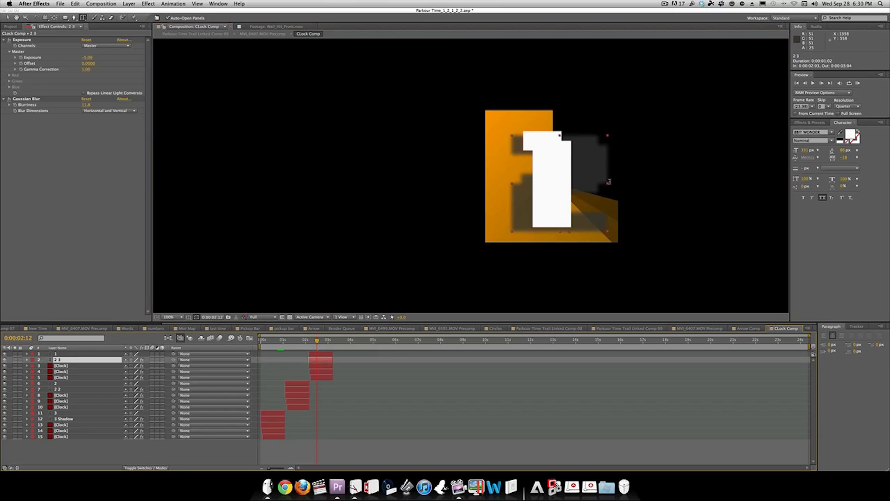
text(1 2)
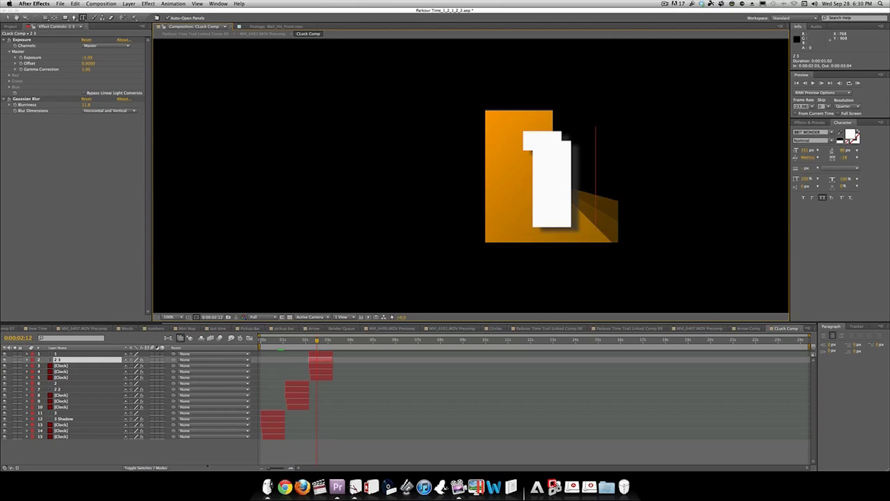
key(Return)
Step: Duplicate the five layers of the 1 segment, stack the copies on top, and shift them to start at 0:00:03:04
mouse_move(318, 341)
mouse_down()
mouse_move(307, 341)
mouse_move(332, 341)
mouse_up()
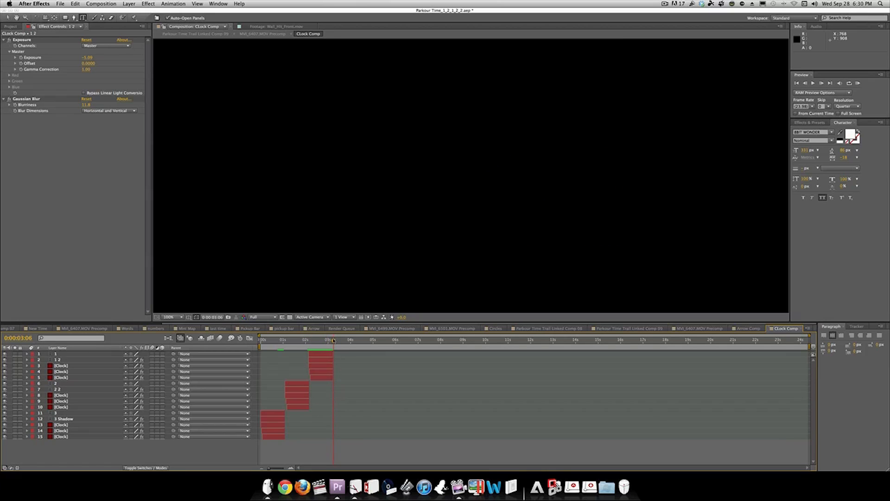
click(70, 354)
shift+click(71, 378)
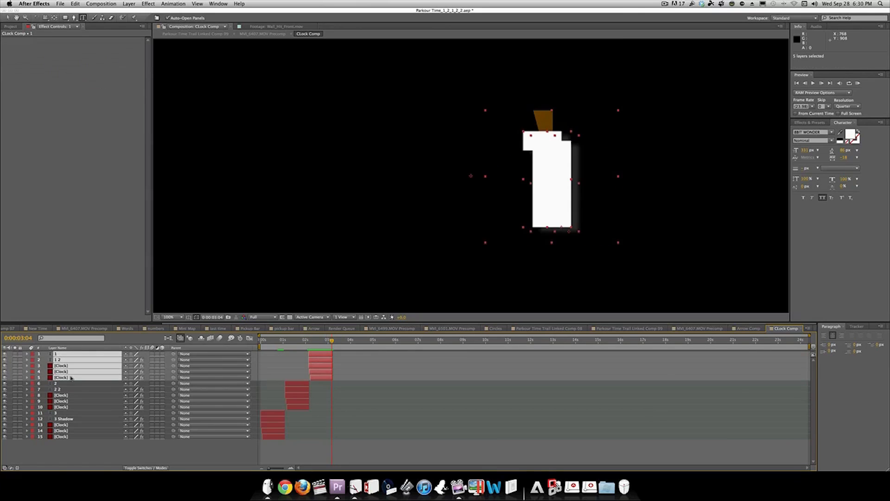
key(ctrl+d)
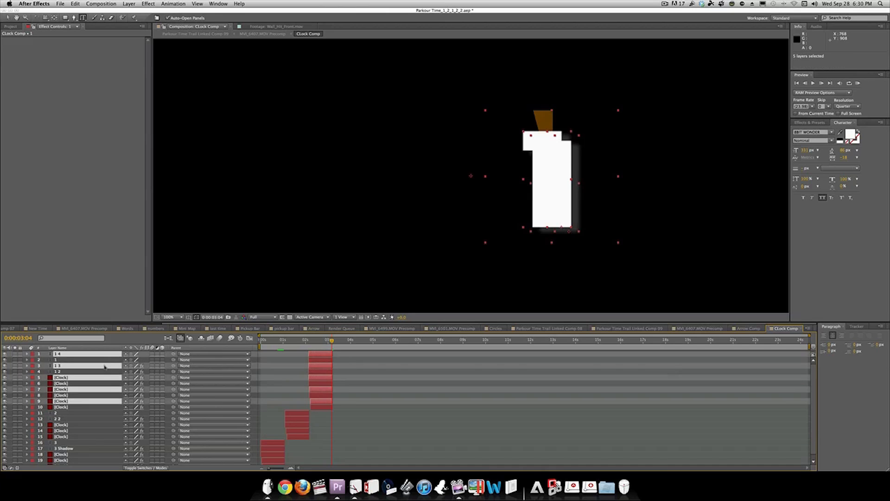
drag(106, 366, 107, 355)
drag(325, 357, 348, 356)
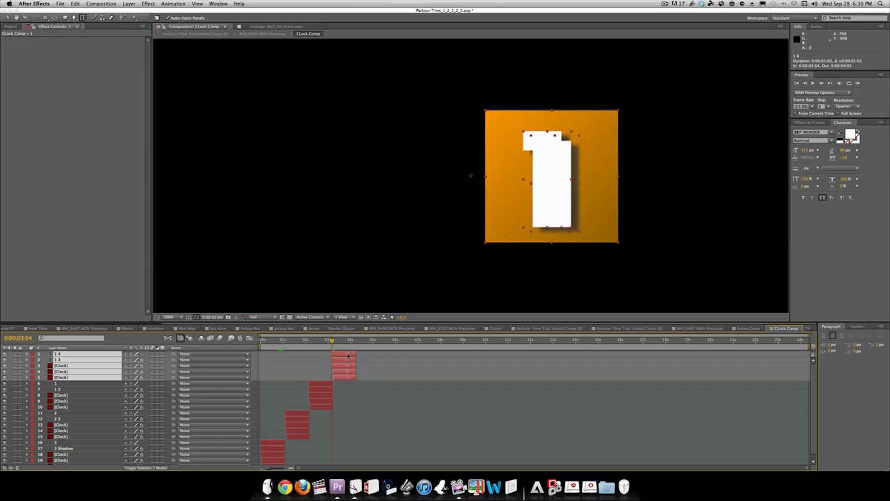
Step: Change the text of the duplicated number layer and its shadow layer to GO
click(93, 384)
click(81, 360)
click(83, 354)
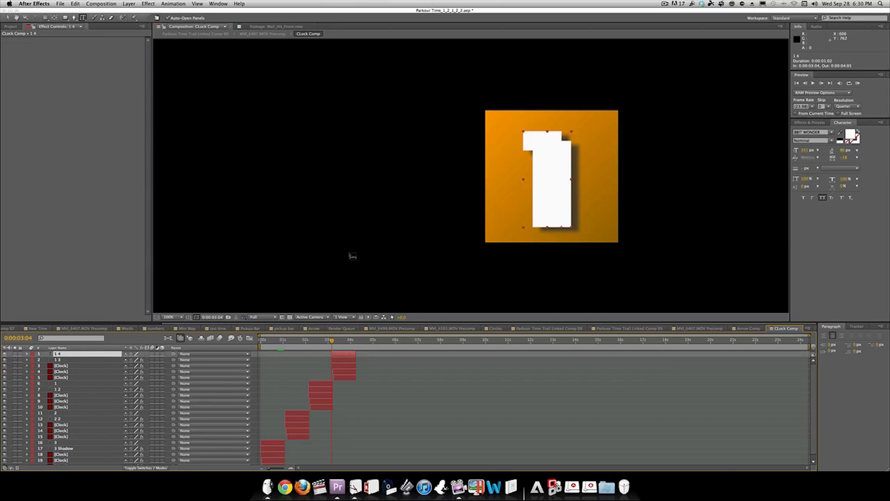
click(575, 181)
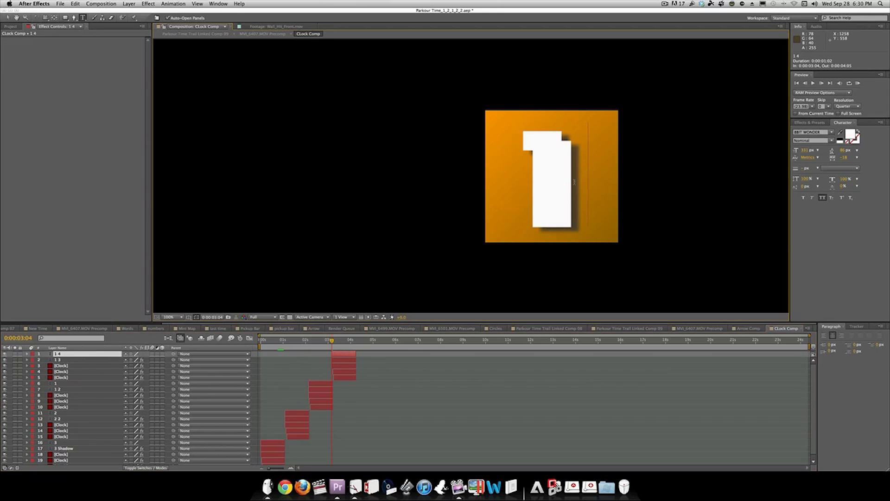
double_click(575, 181)
text(GO)
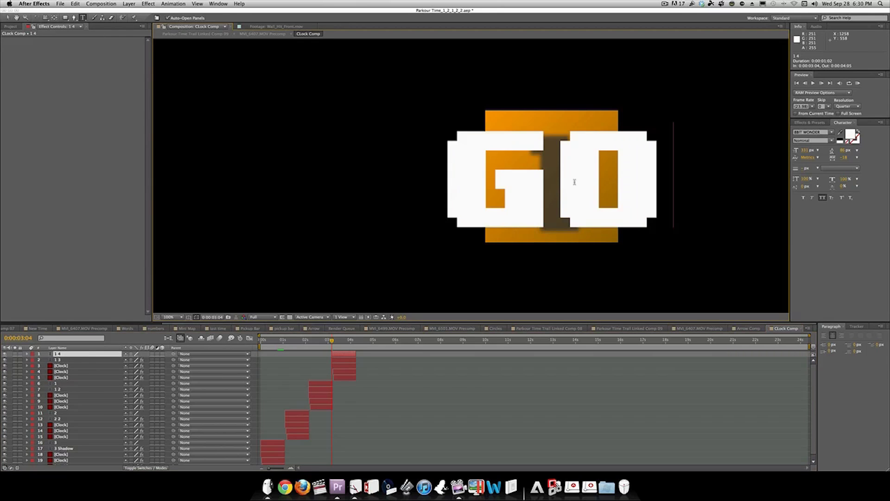
click(113, 360)
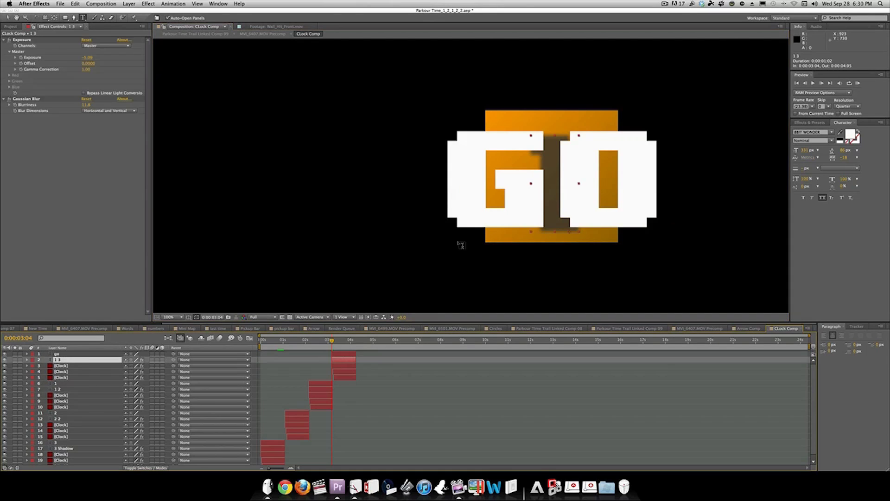
click(583, 178)
key(ctrl+a)
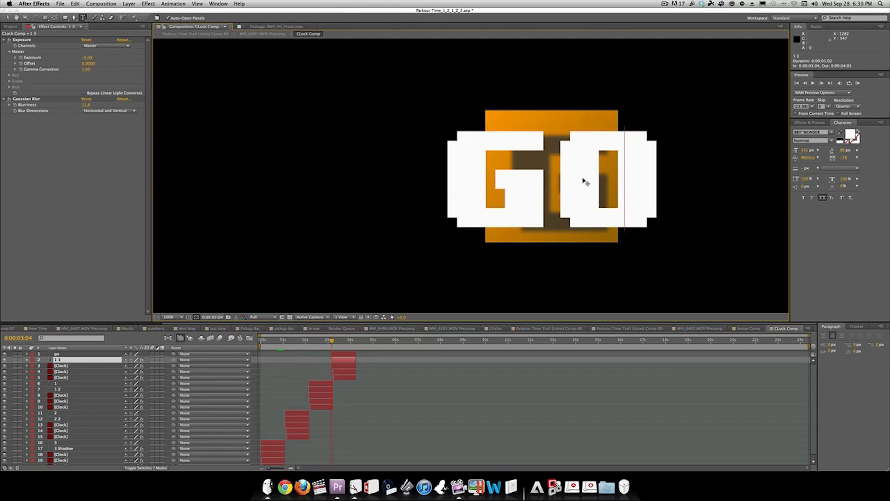
text(GO)
Step: Scale both GO text layers to 57% and center them together over the orange square
click(113, 354)
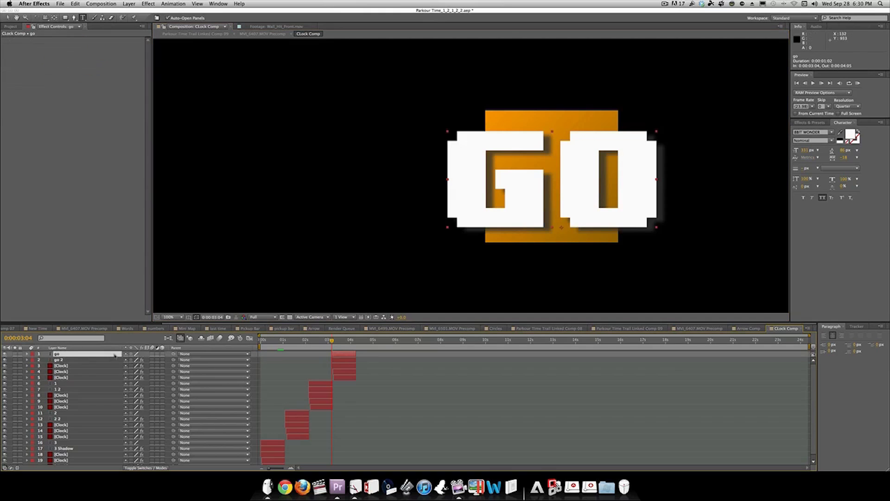
shift+click(113, 360)
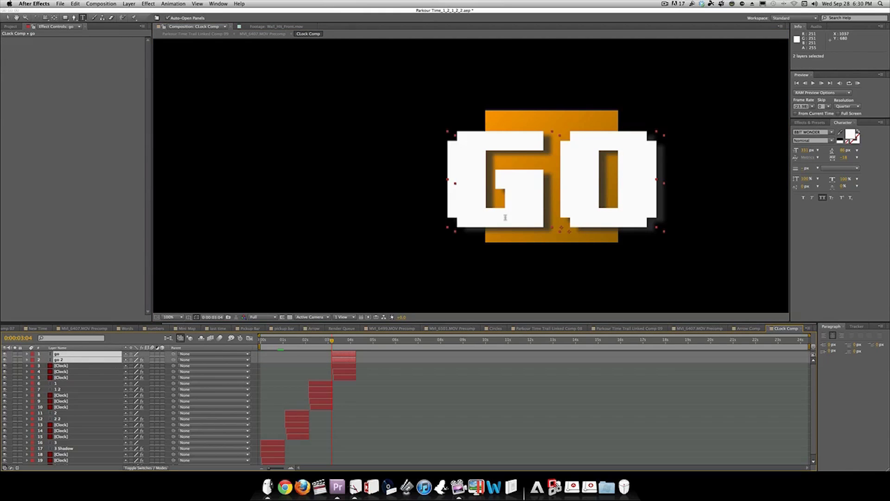
key(v)
drag(510, 199, 553, 194)
key(s)
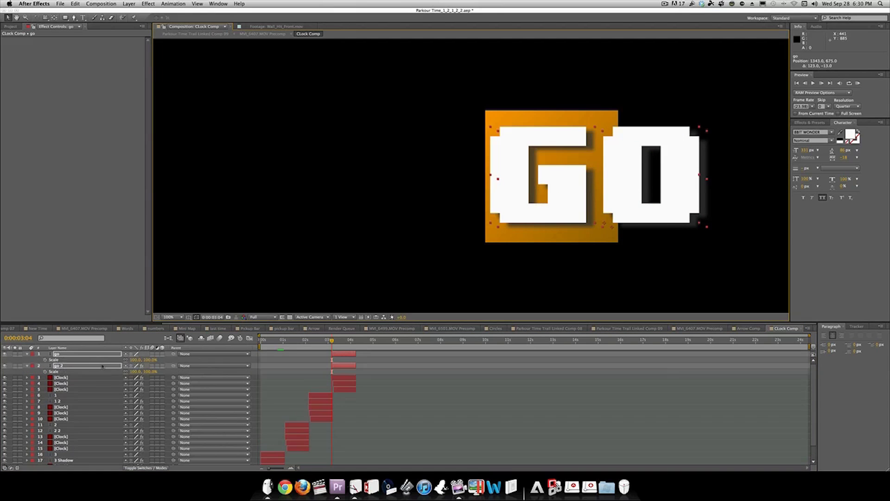
drag(141, 371, 122, 372)
drag(645, 216, 600, 204)
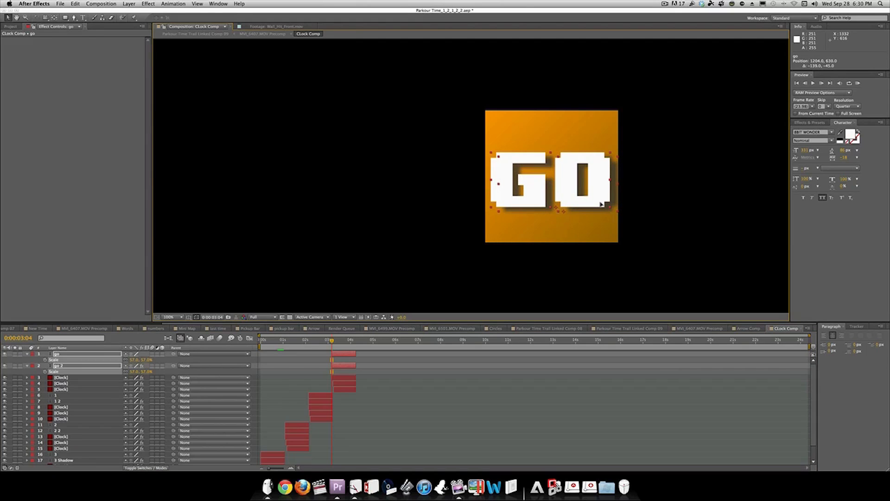
click(326, 382)
key(s)
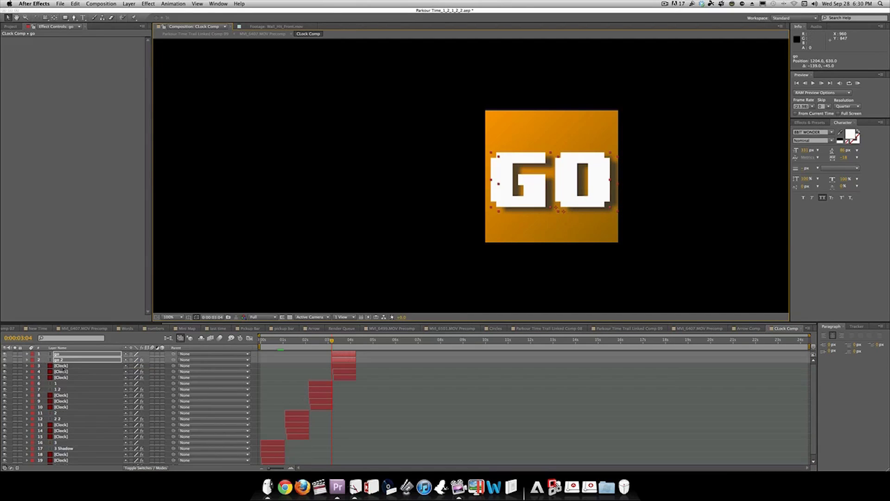
Step: Set the Ramp start color of the GO segment's uppermost Clock layer to bright green
click(341, 365)
click(85, 51)
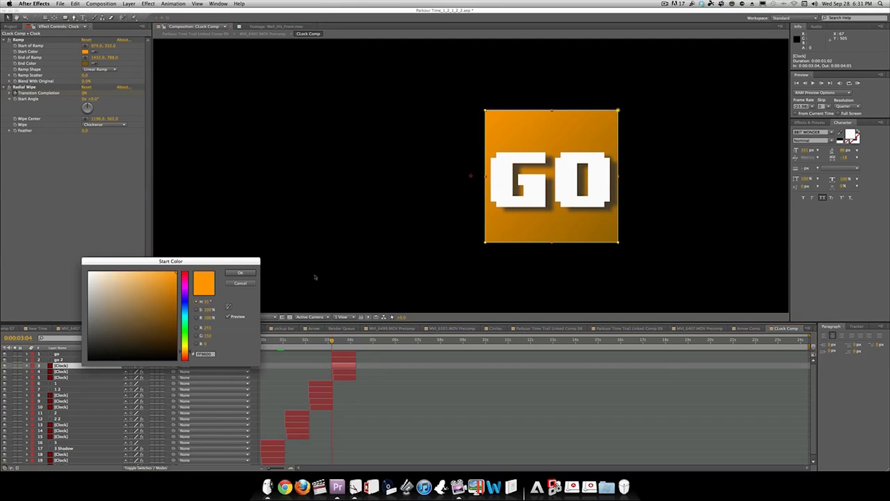
click(184, 334)
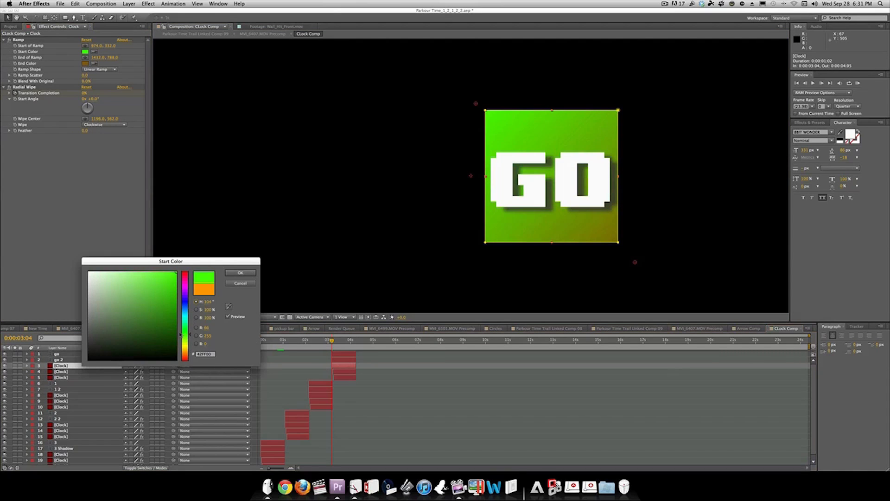
click(240, 273)
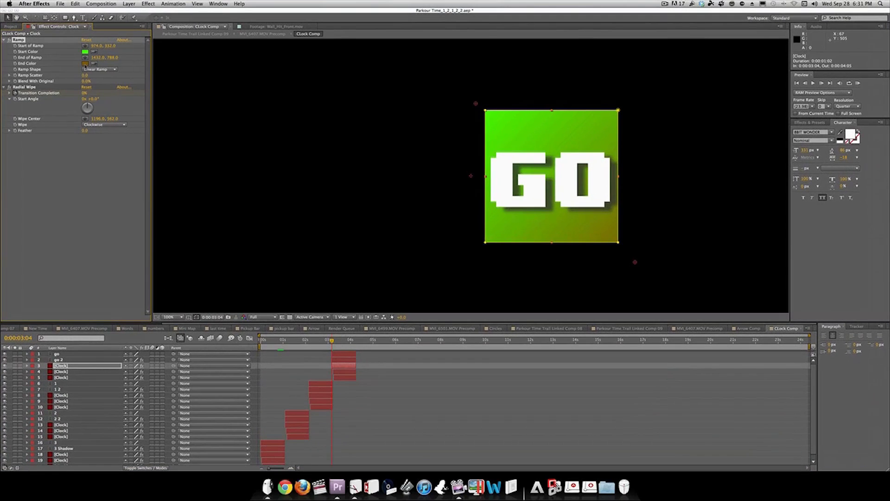
Step: Set the Ramp end color of the same Clock layer to dark green
click(85, 63)
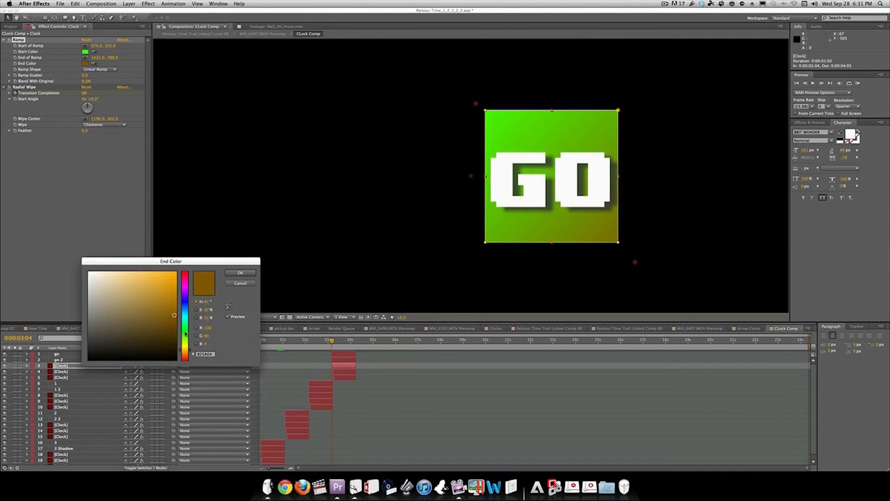
click(185, 332)
click(170, 322)
drag(170, 322, 176, 360)
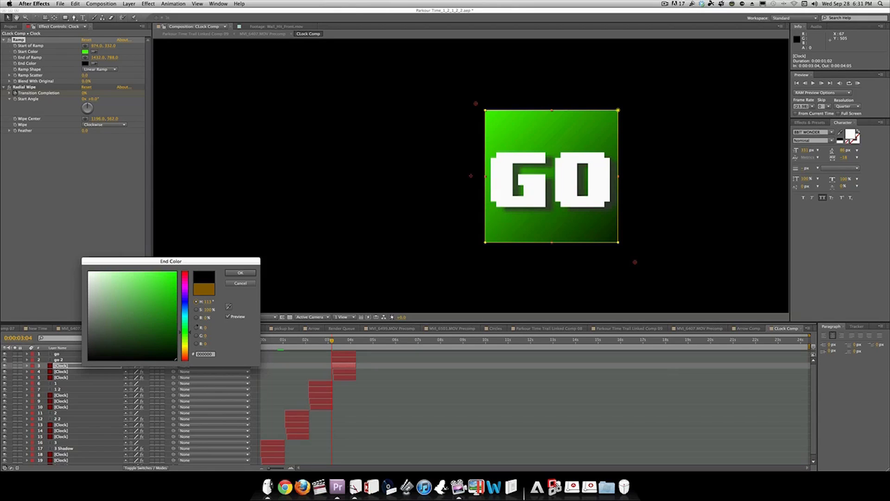
click(184, 337)
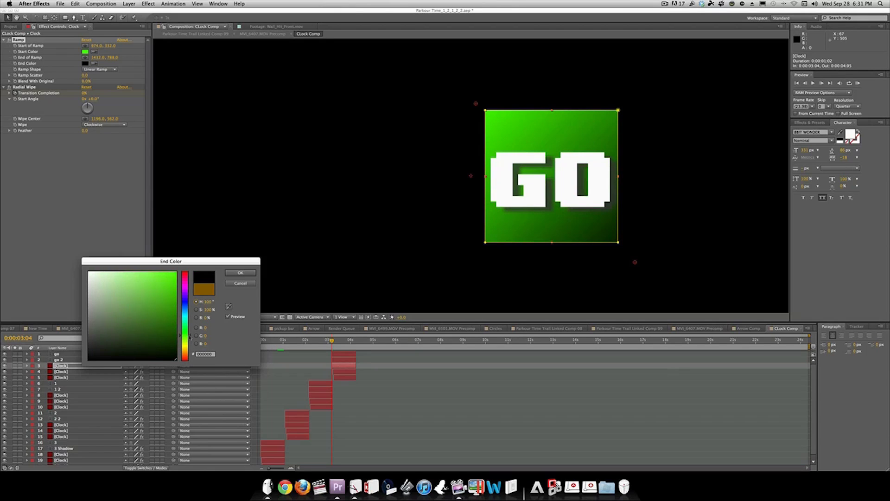
click(162, 323)
drag(162, 324, 174, 339)
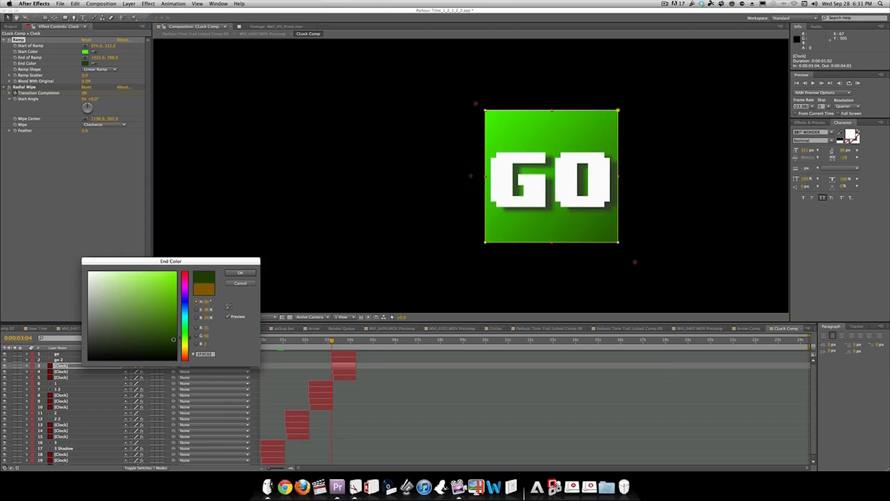
click(246, 273)
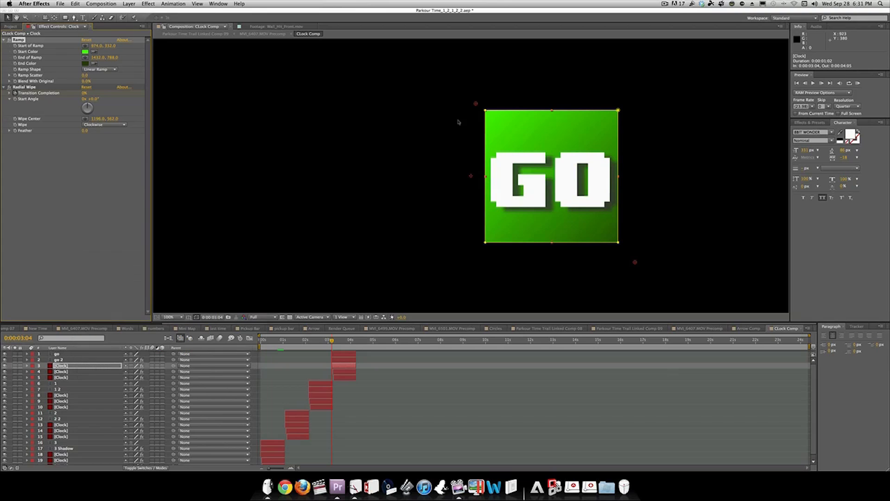
Step: Move the ramp's start to 962, 328 and end to 1393, 741, and copy the Ramp effect onto the other two GO Clock layers
mouse_move(476, 103)
mouse_down()
mouse_move(431, 79)
mouse_move(471, 102)
mouse_up()
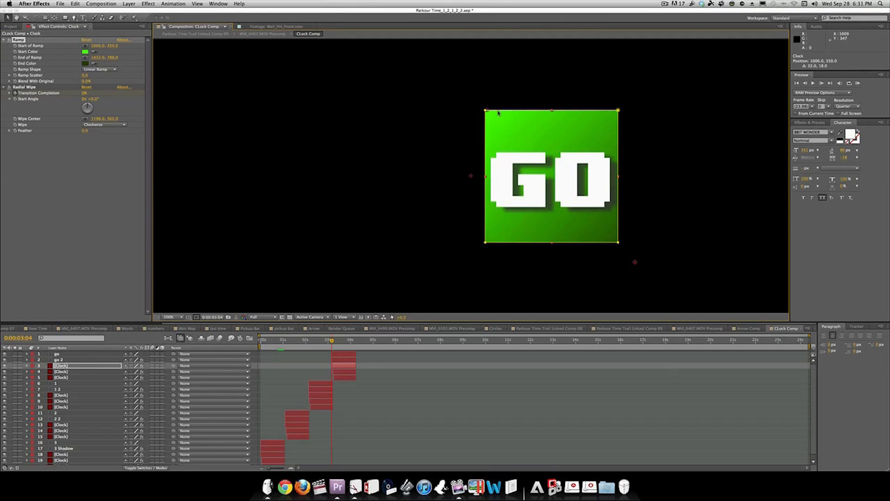
drag(635, 262, 622, 248)
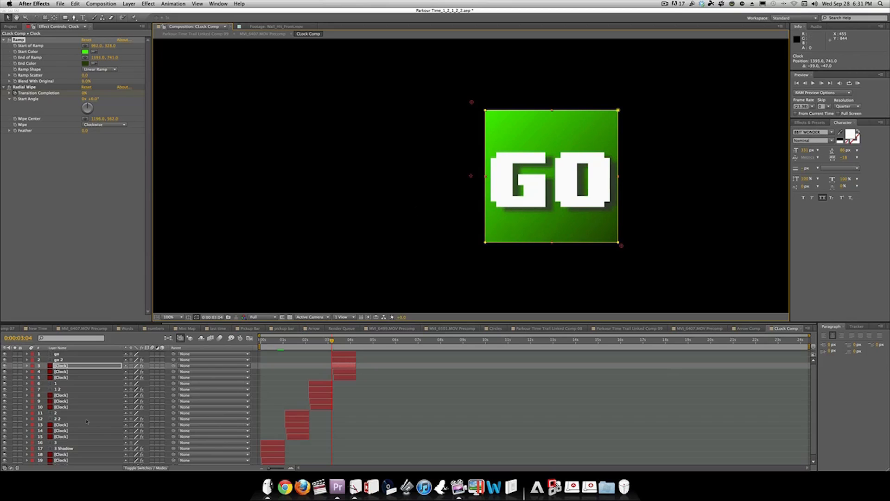
click(19, 40)
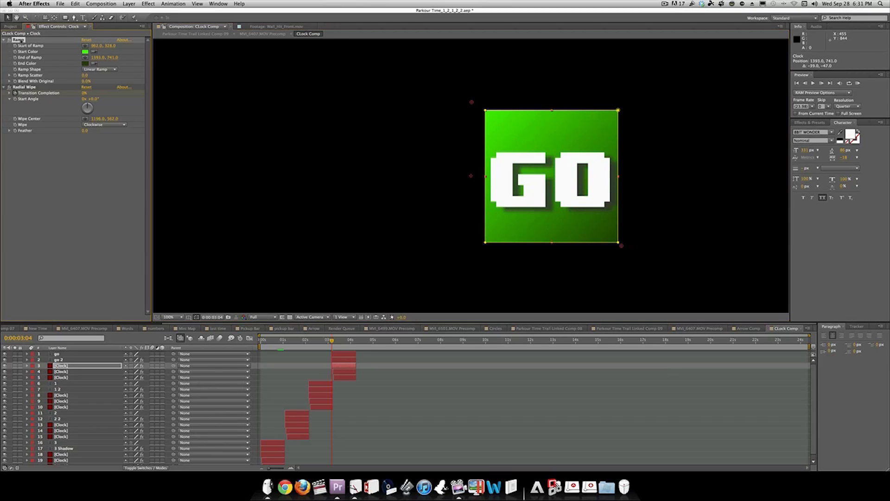
click(97, 371)
shift+click(97, 377)
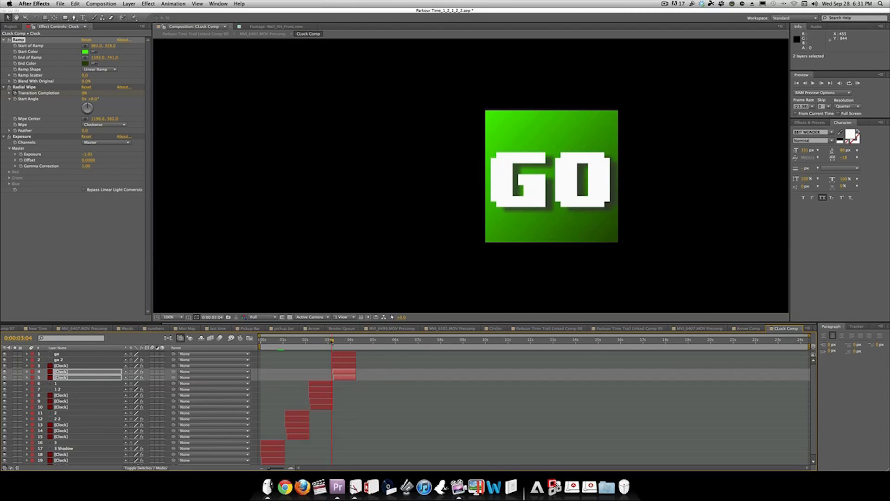
key(space)
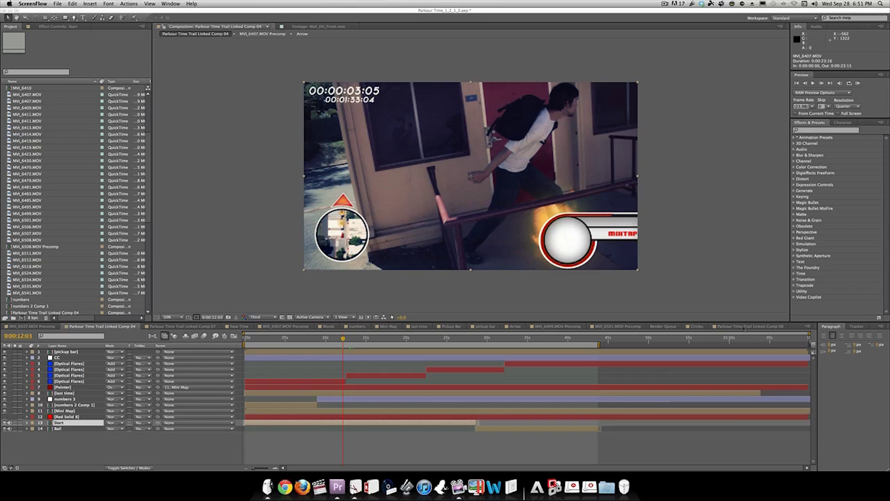
Step: Switch to the Parkour Time Trail Linked Comp 08 composition
click(745, 327)
click(745, 326)
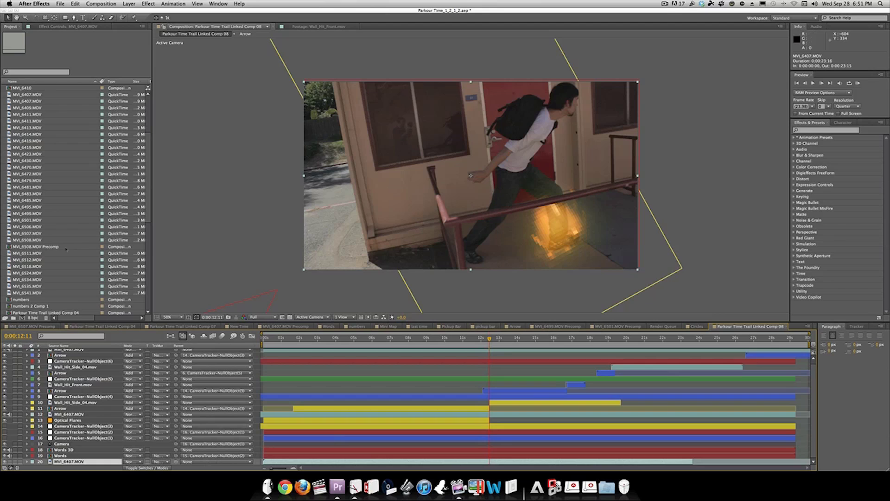
Step: Pre-compose all layers of the composition into a new composition named Footage, moving all attributes into it
scroll(95, 434, up, 1)
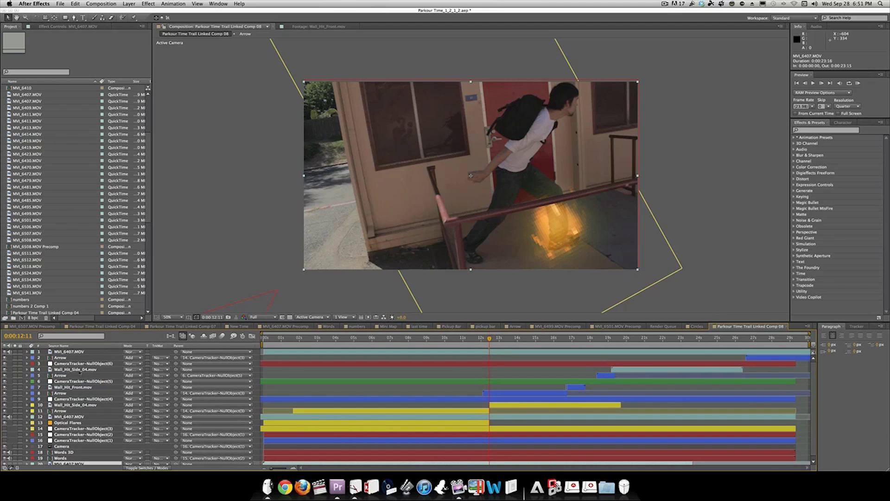
key(super+a)
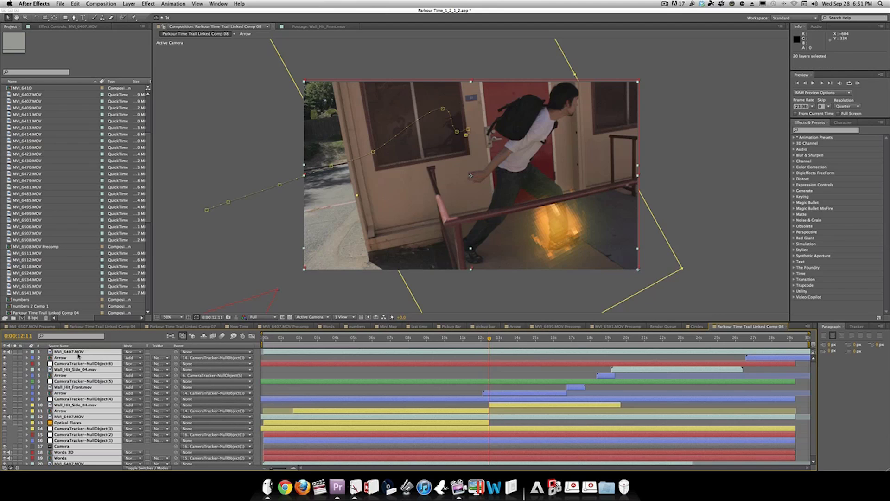
key(super+shift+c)
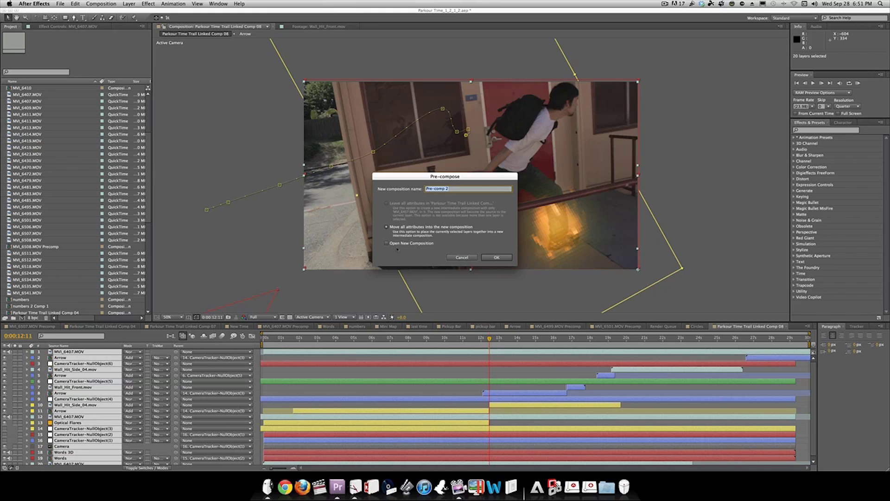
text(Footag)
key(Return)
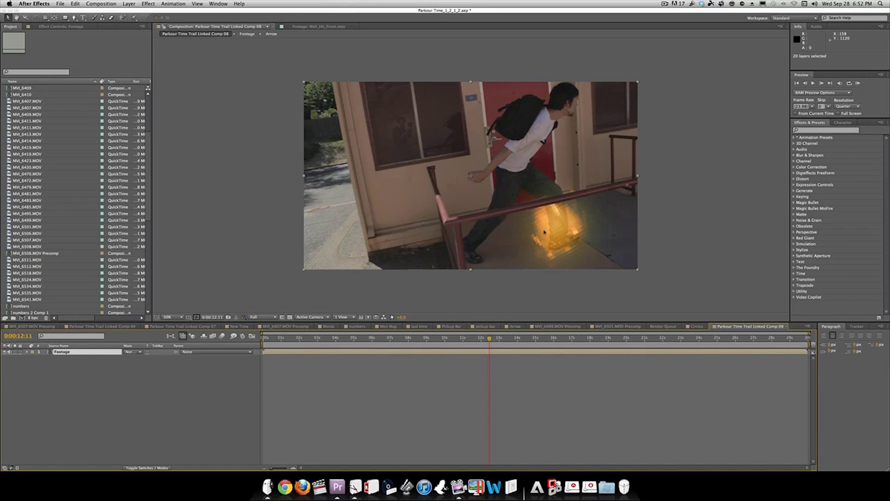
Step: Apply the Curves effect to the Footage layer and bend the RGB curve into a gentle S, darker shadows and brighter highlights
click(150, 4)
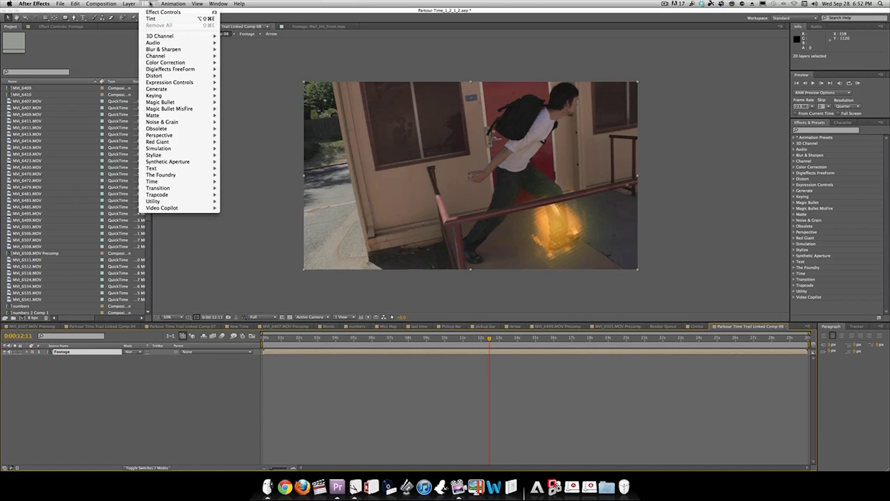
mouse_move(175, 63)
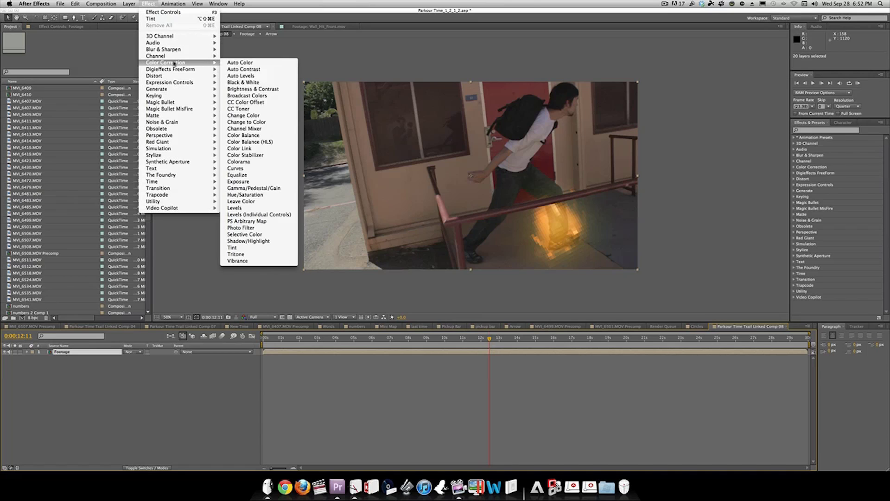
click(243, 168)
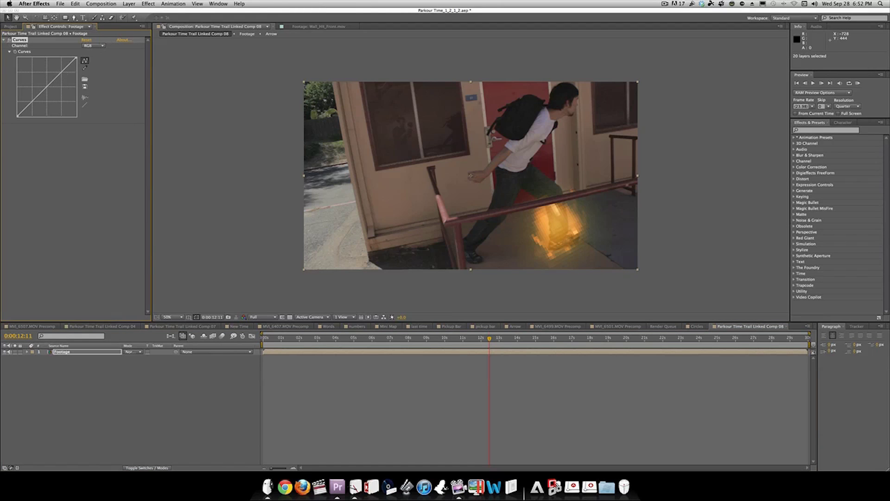
drag(32, 101, 33, 105)
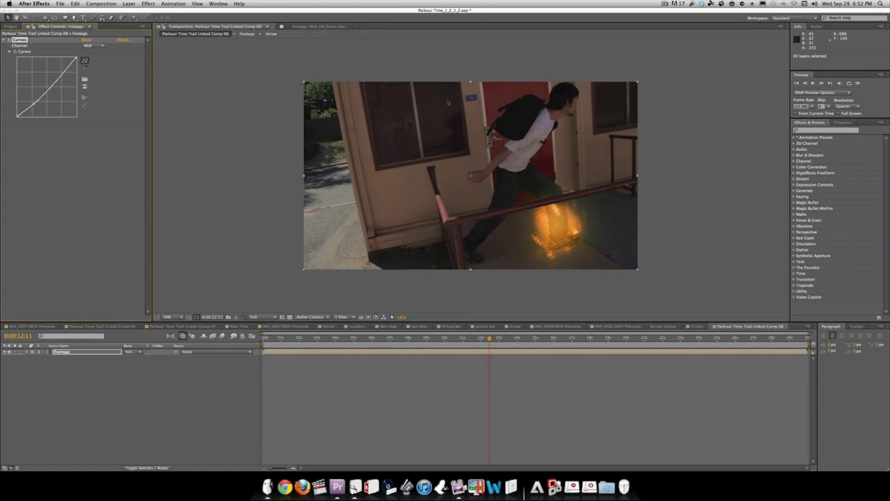
drag(62, 77, 60, 75)
Step: In the Blue channel of the Curves effect, anchor the midpoint and raise the shadows
click(93, 45)
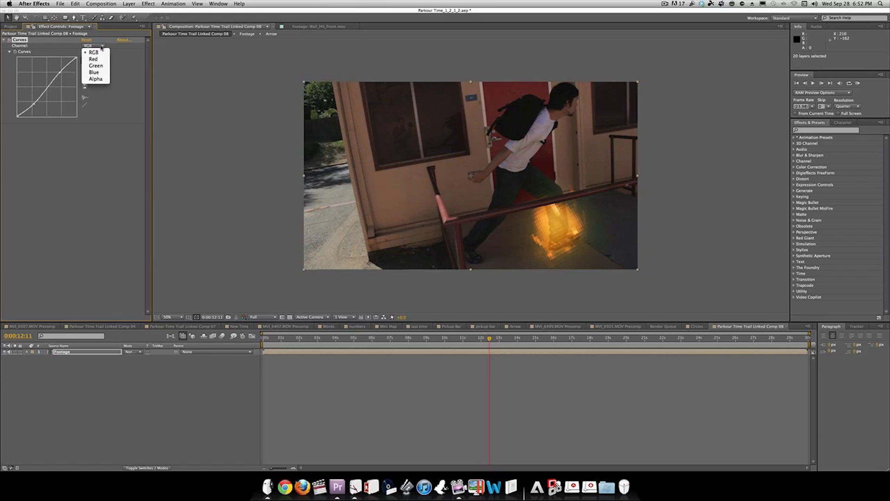
click(94, 73)
click(47, 86)
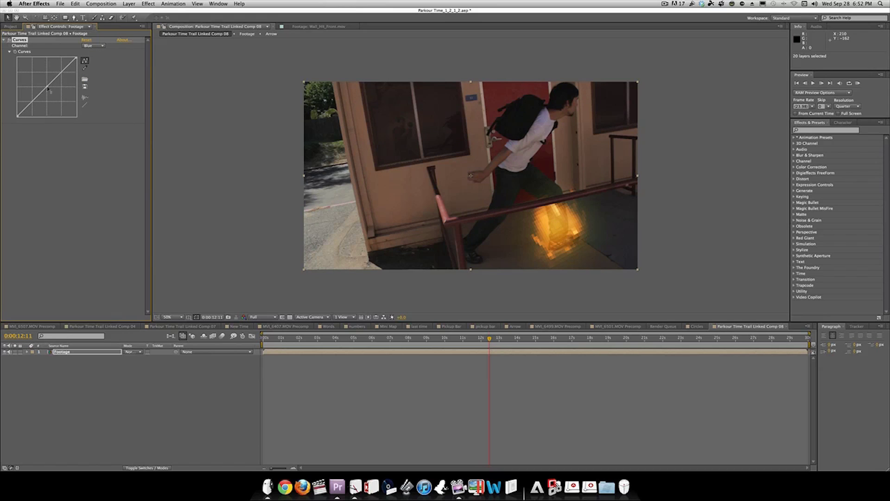
click(33, 102)
drag(33, 102, 32, 99)
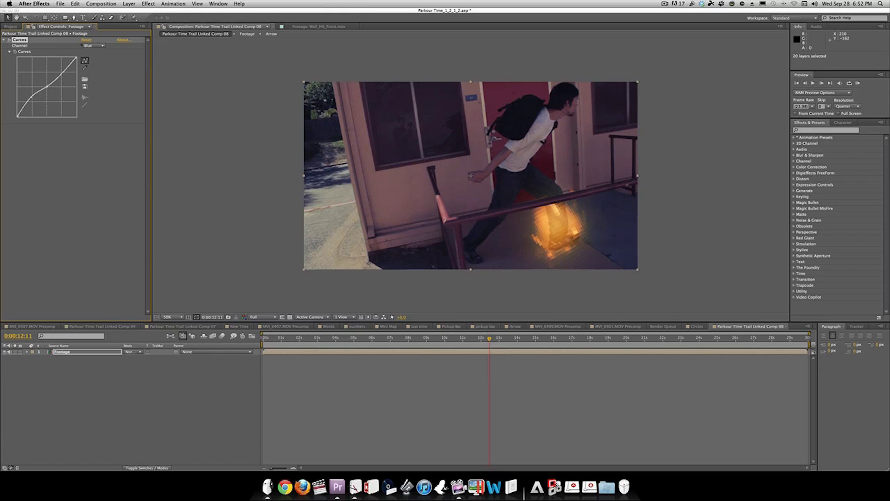
Step: In the Red channel of the Curves effect, lift the midtones slightly, hold the shadows down and lower the highlights
click(88, 46)
click(93, 57)
drag(46, 86, 32, 101)
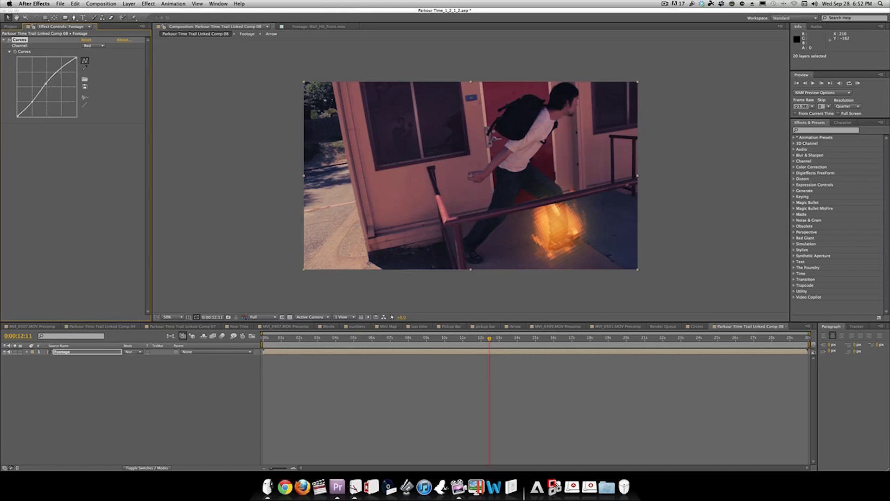
click(61, 70)
drag(60, 71, 63, 75)
Step: In the Green channel of the Curves effect, raise the shadows and slightly lower the upper midtones
click(93, 45)
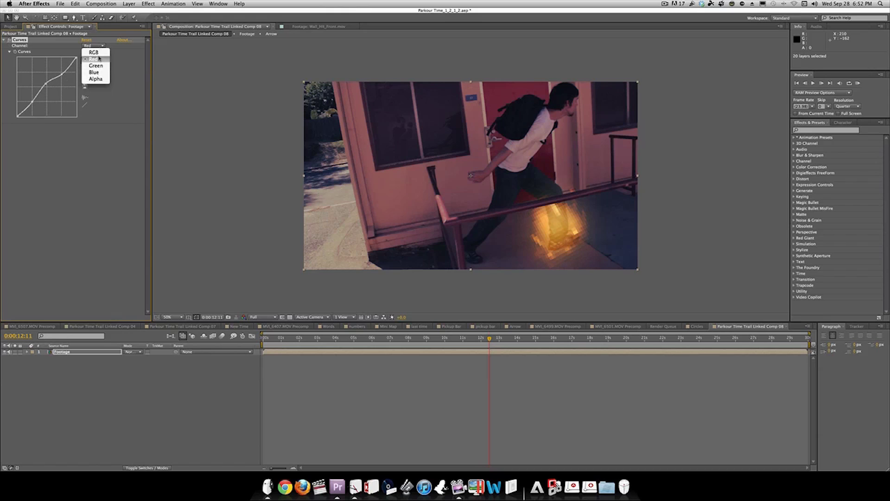
click(100, 65)
drag(36, 98, 56, 83)
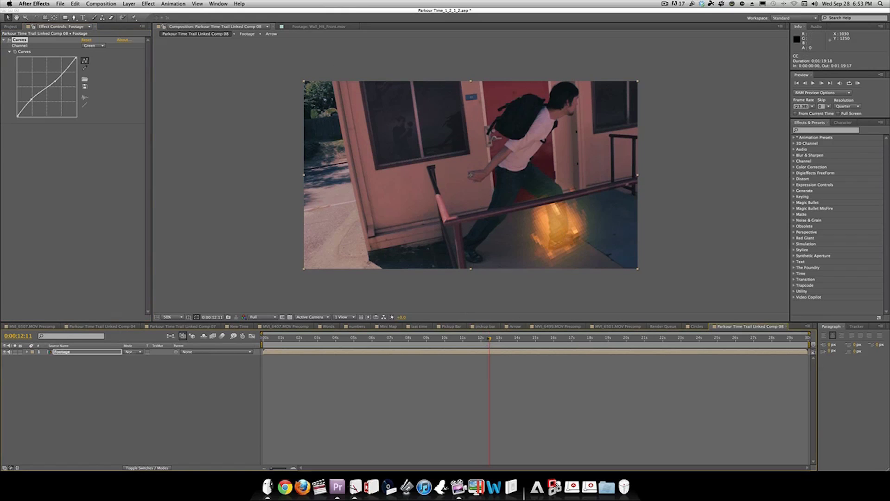
Step: Move the current time to 0:00:13:21 and add a comp-size solid named Optical Flares above the Footage layer
key(Page_Down)
drag(500, 338, 515, 338)
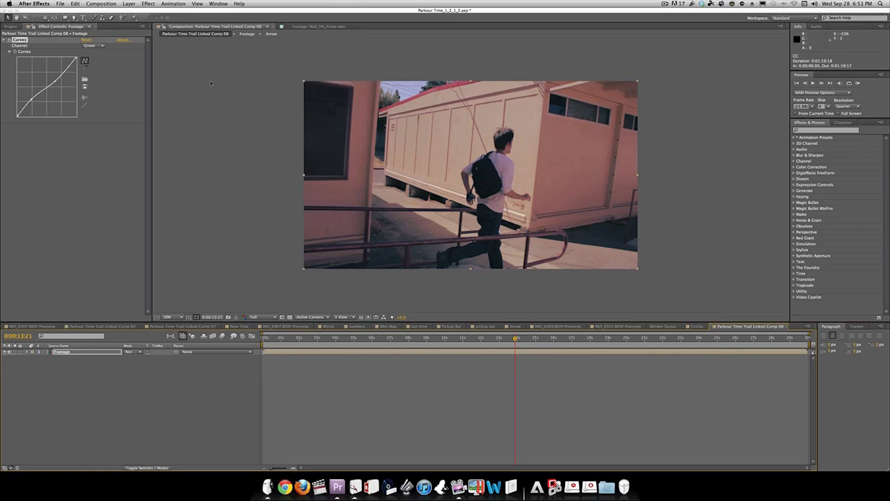
key(super+y)
text(Opt)
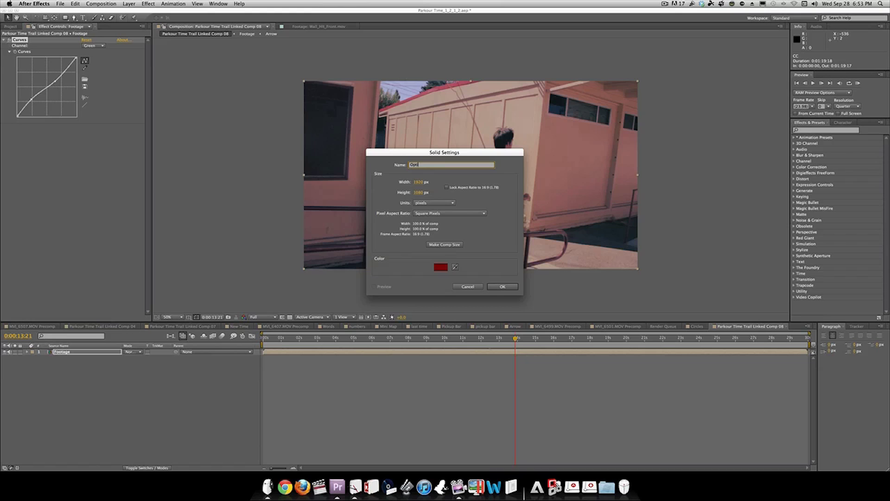
text(ical Flares)
click(503, 286)
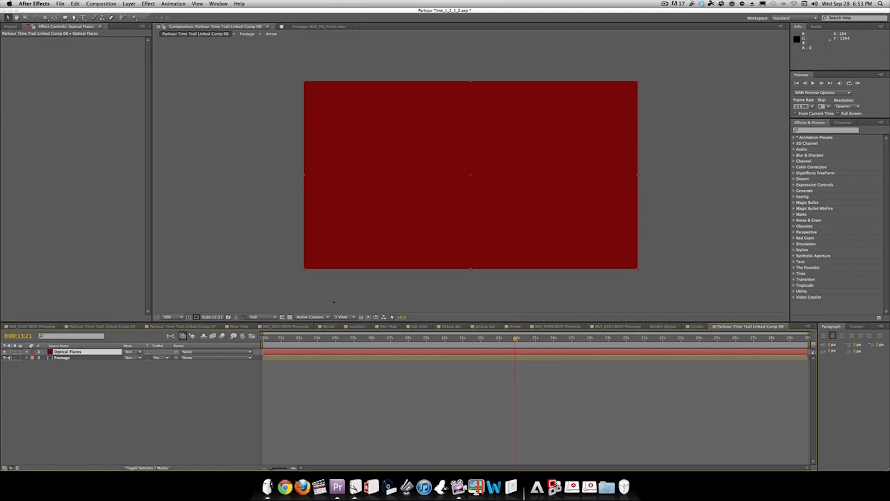
Step: Apply the Video Copilot Optical Flares effect to the new solid and move the preview flare to the preview's upper edge
click(148, 3)
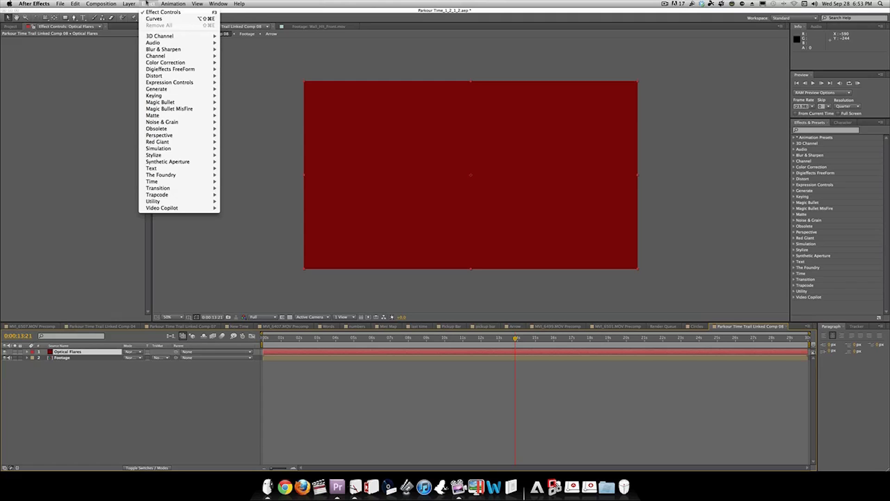
mouse_move(204, 208)
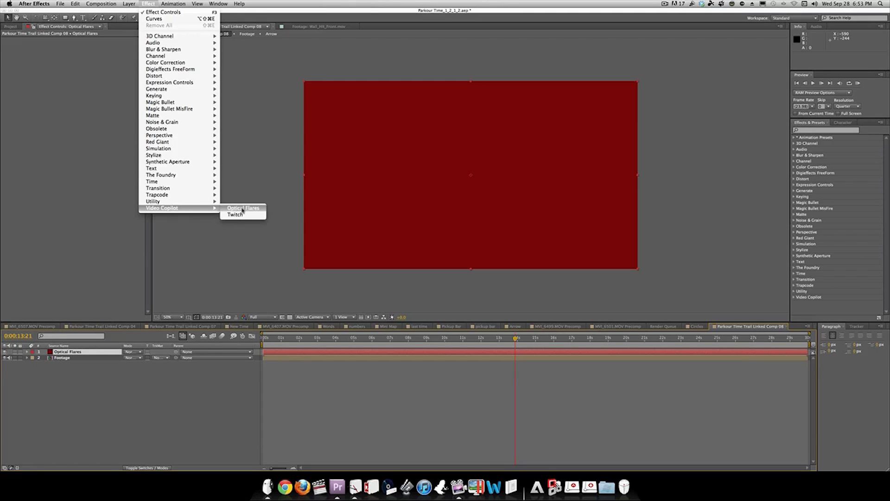
click(242, 209)
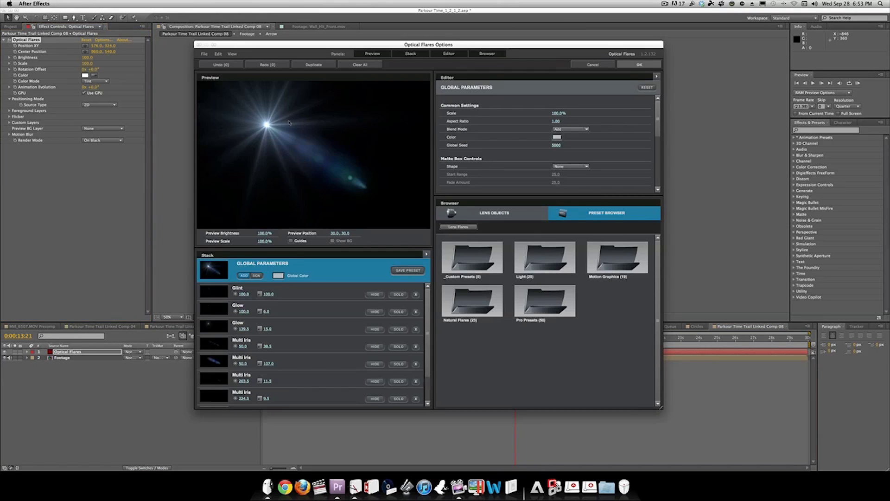
drag(288, 123, 310, 81)
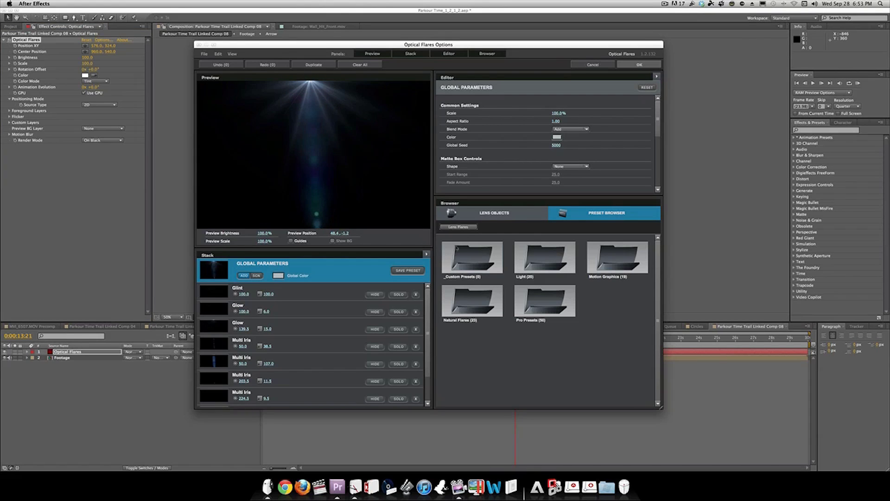
Step: Try the North Star flare from the Pro Presets, and load the Vertigo preset in its place
click(538, 308)
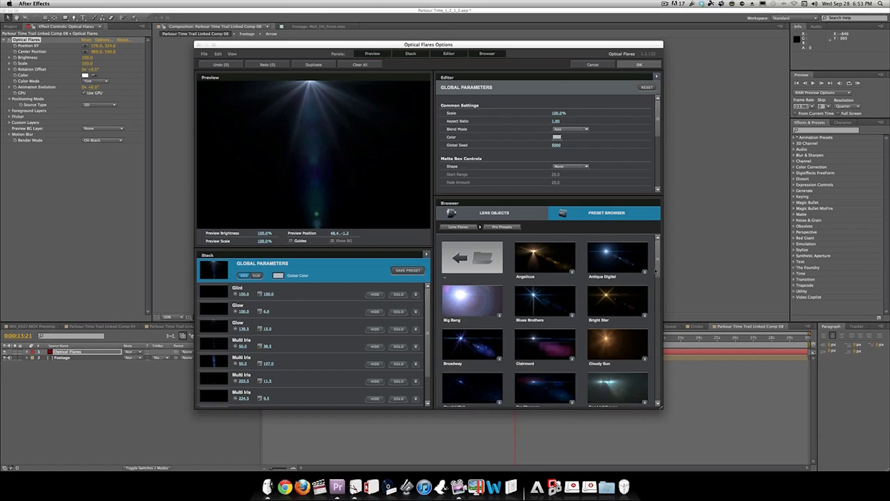
scroll(655, 272, down, 1)
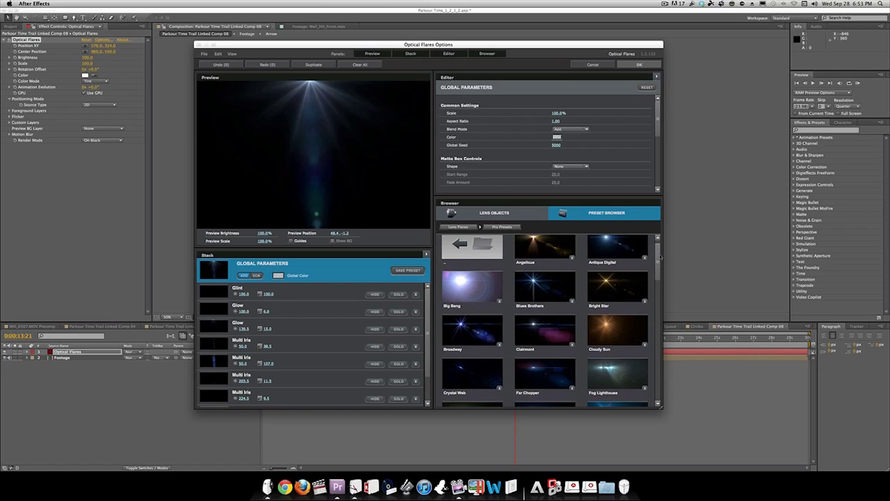
drag(658, 258, 655, 324)
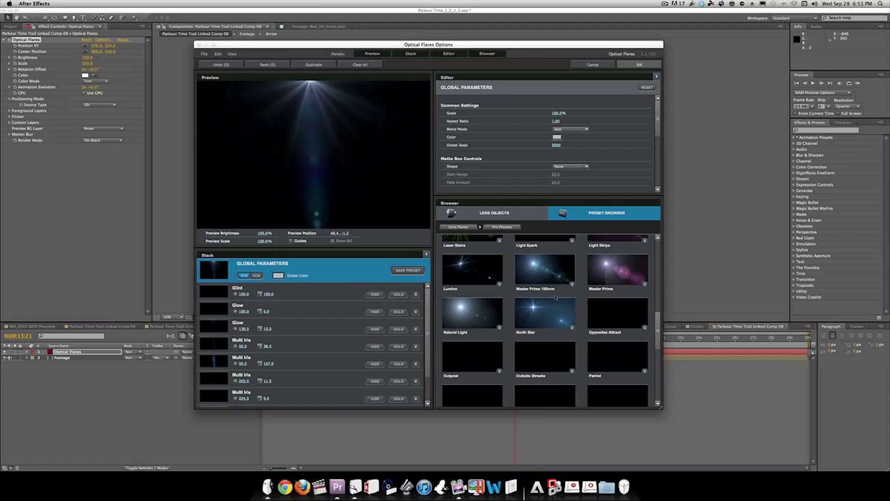
click(548, 318)
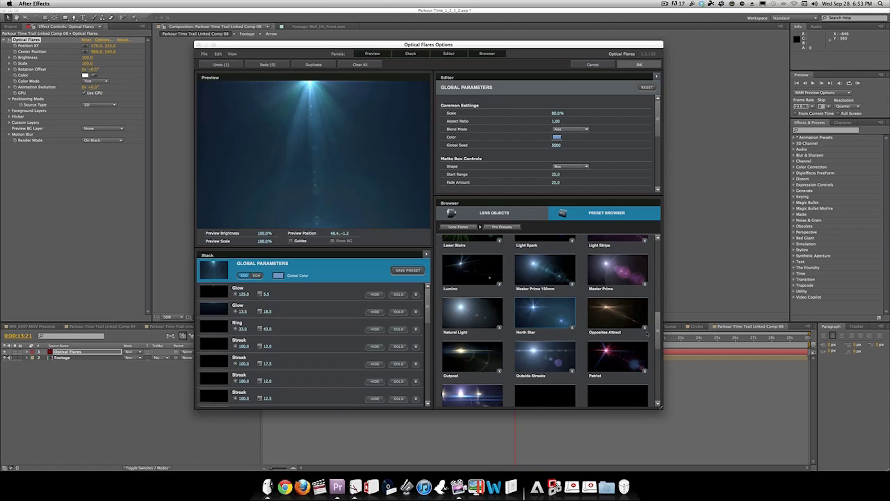
scroll(649, 336, down, 3)
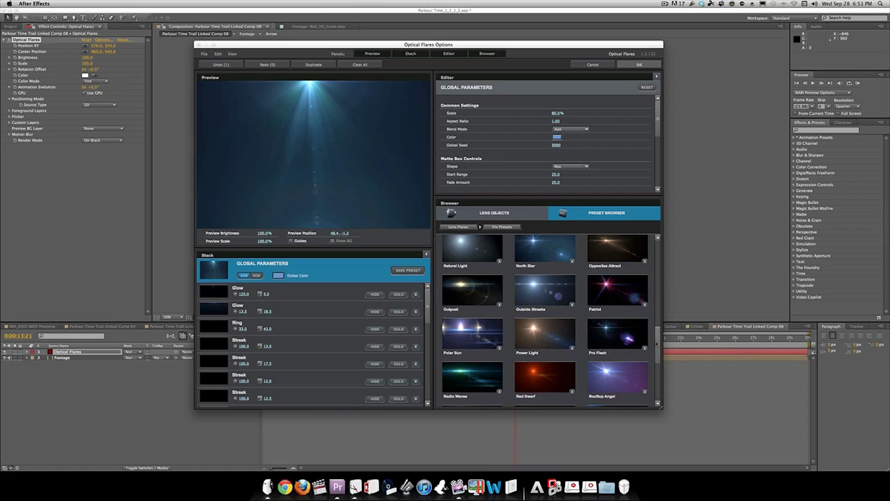
drag(657, 343, 652, 390)
click(545, 378)
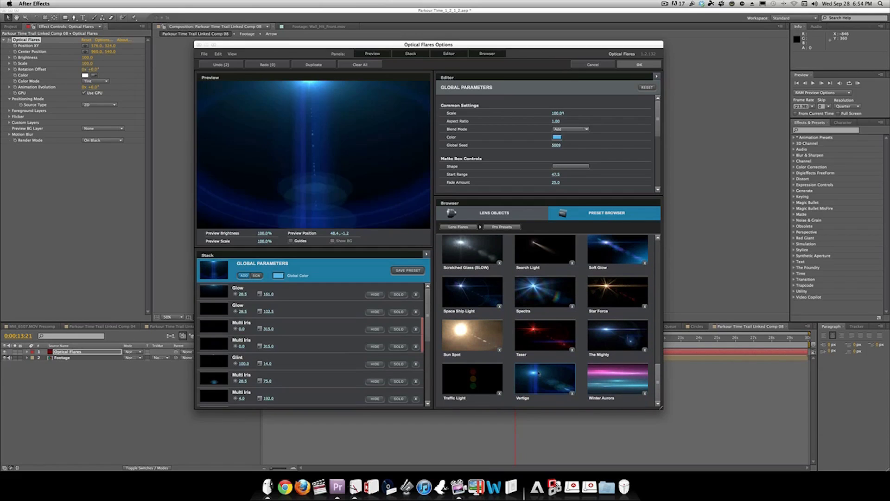
Step: Reposition the Vertigo flare in the preview, reduce its global scale to 45.5%, and accept the flare options
click(289, 98)
drag(288, 98, 282, 85)
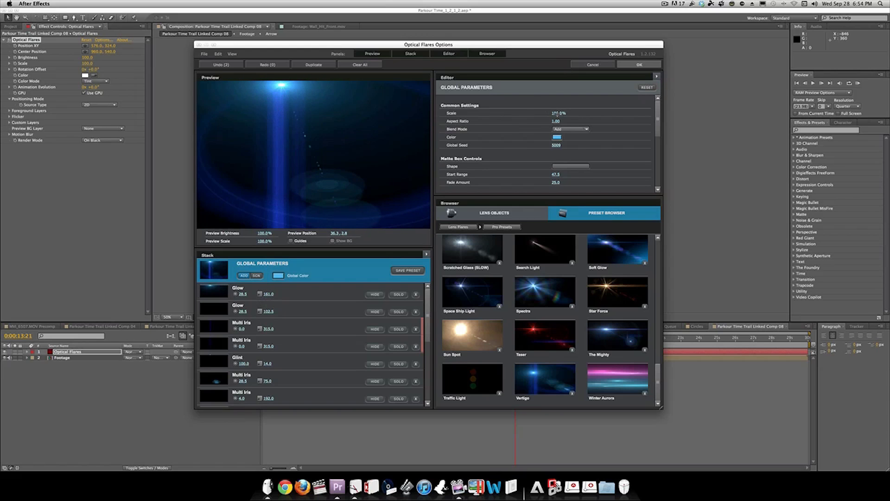
drag(555, 113, 520, 116)
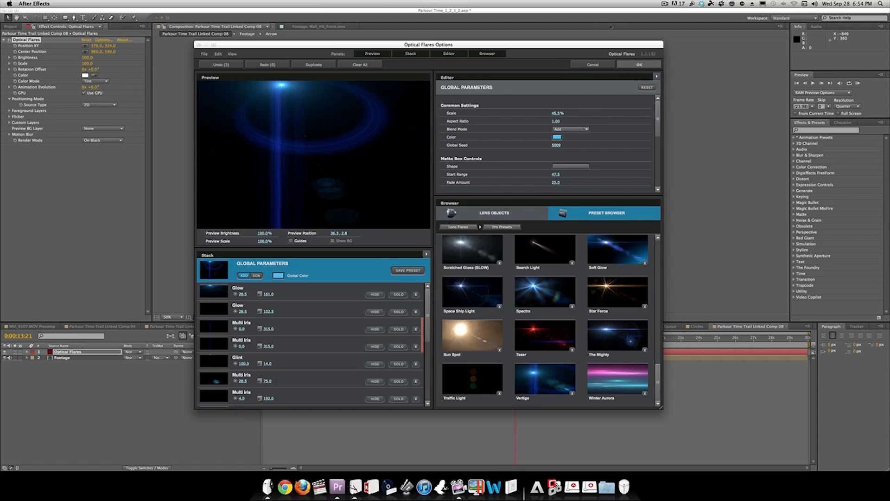
click(639, 65)
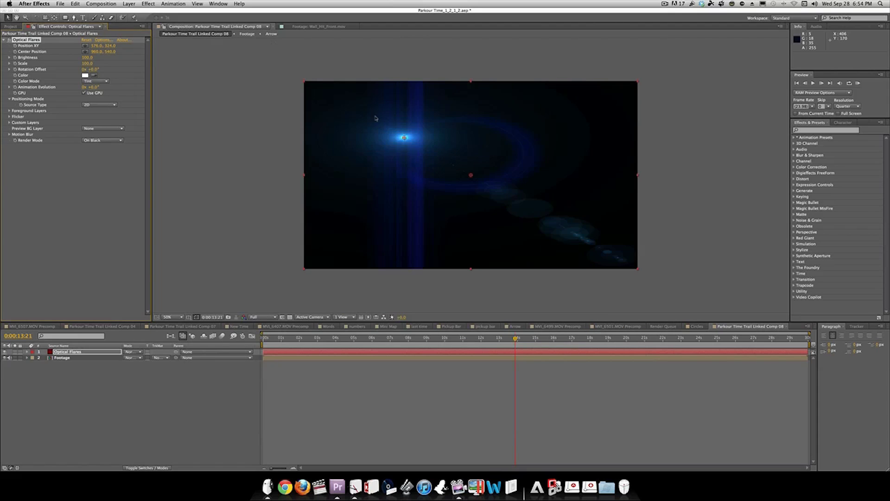
Step: Move the flare to the upper edge of the frame at 578, 38 and lower its brightness
drag(405, 137, 404, 87)
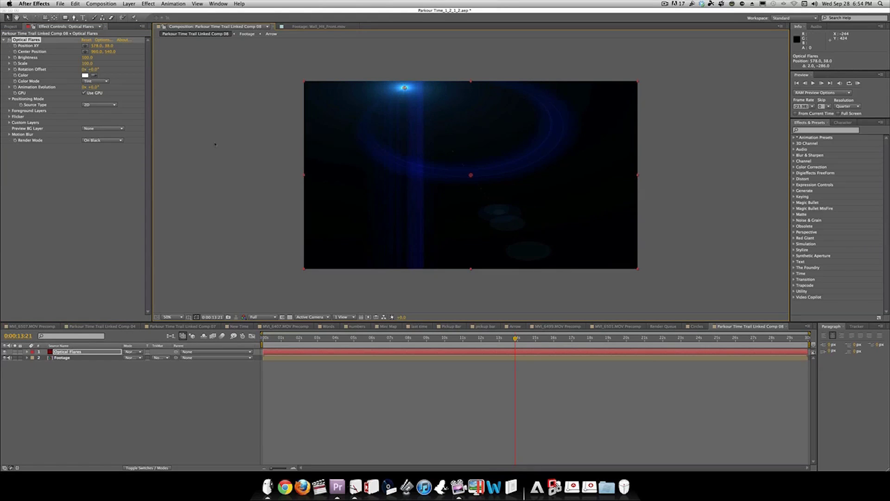
drag(86, 58, 82, 57)
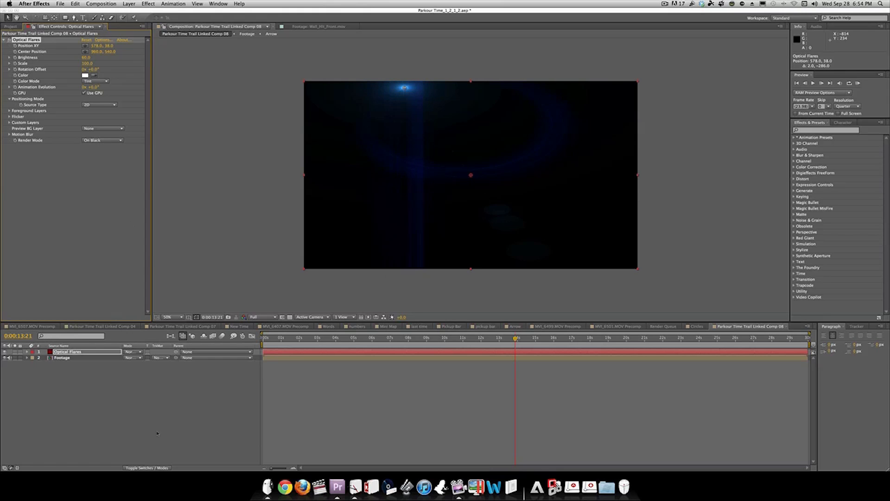
Step: Set the Optical Flares layer's blending mode to Add and move the flare above the frame to 840, -134
click(132, 352)
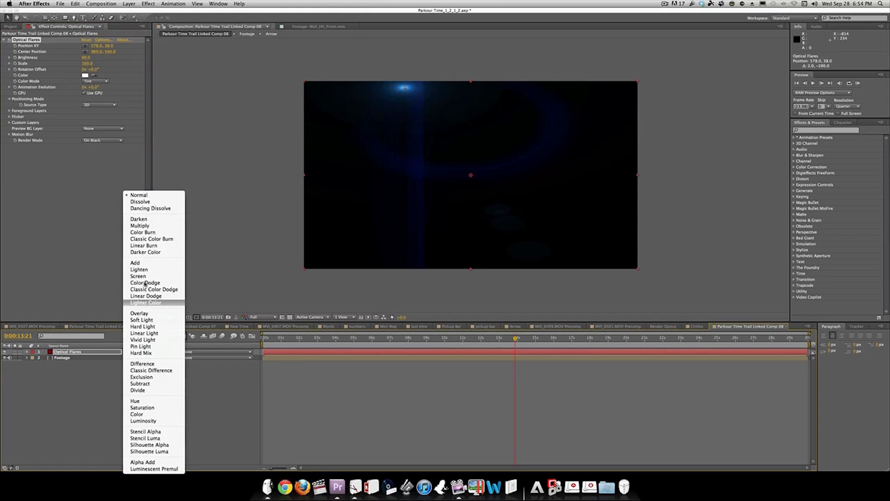
click(146, 264)
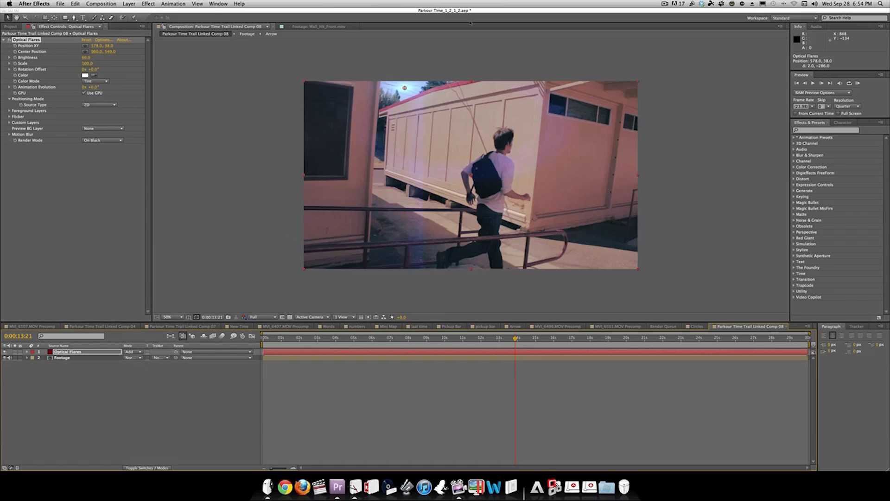
drag(406, 88, 449, 61)
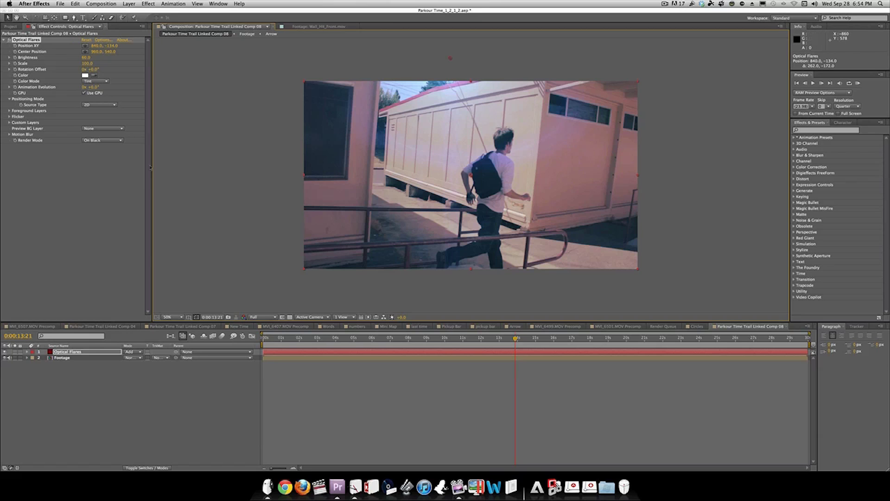
Step: Raise the flare's brightness, settle it at 90, and shift the flare above the frame to 828, -140
click(86, 58)
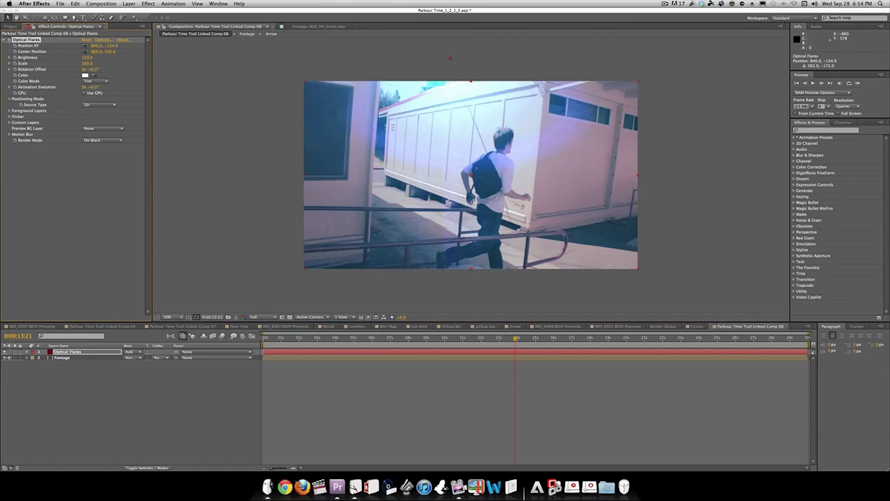
drag(86, 57, 90, 58)
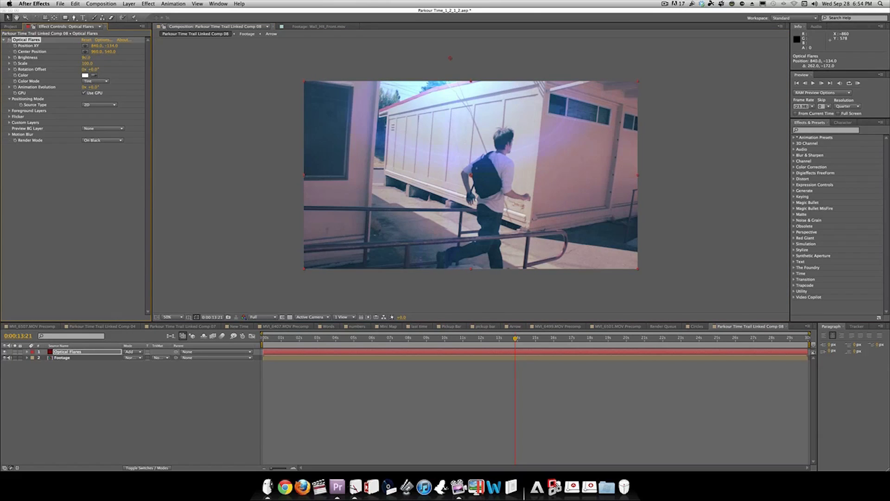
drag(450, 59, 447, 58)
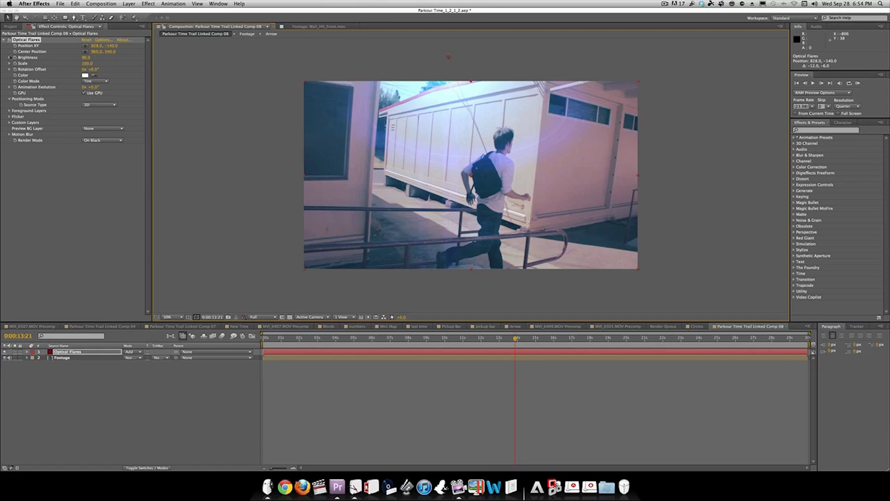
click(85, 75)
click(184, 337)
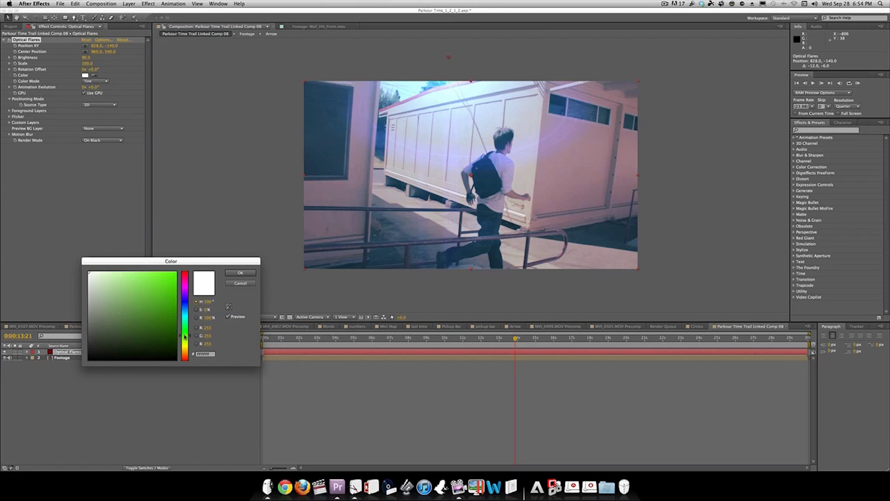
drag(166, 308, 189, 336)
click(246, 284)
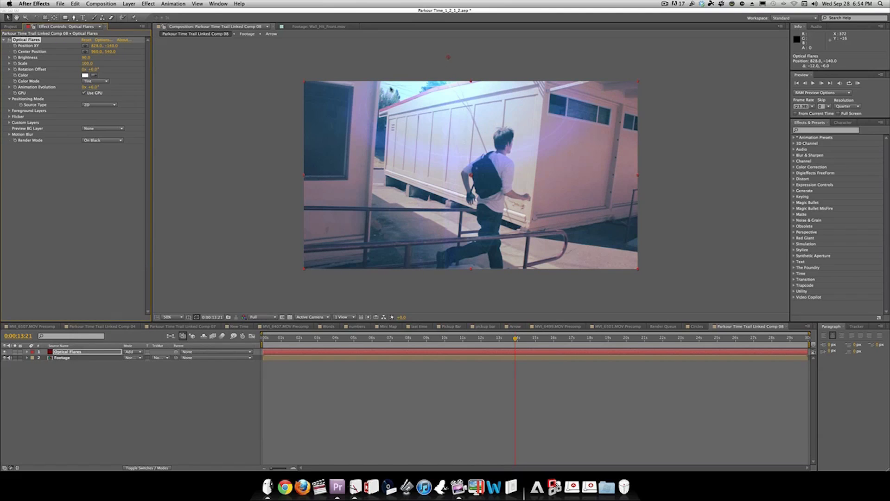
Step: Move the flare to 756, -148 above the frame and tint it teal
drag(449, 58, 436, 57)
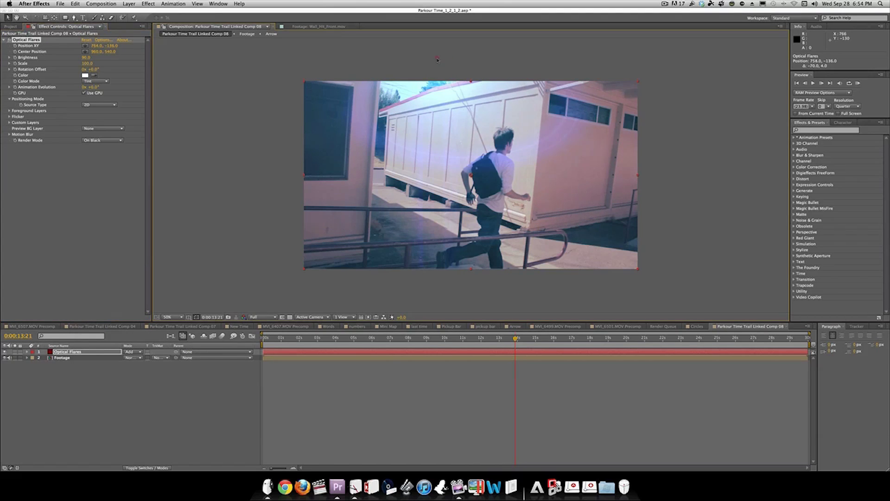
click(84, 75)
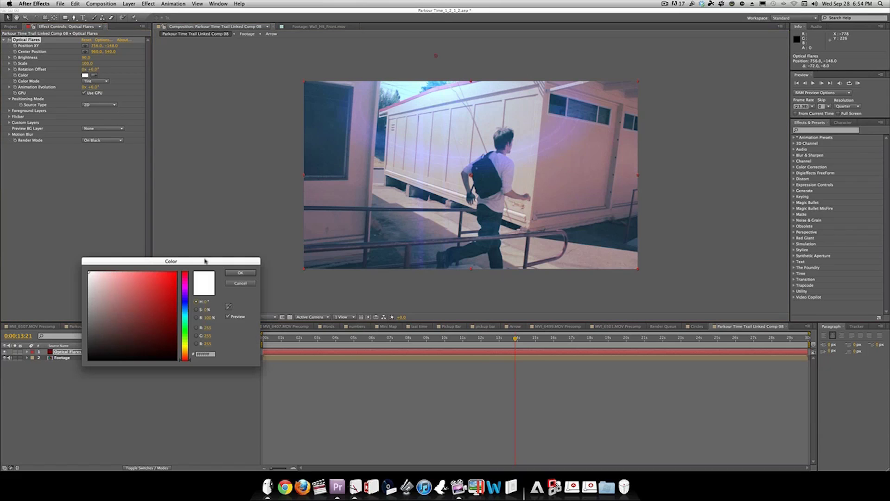
click(185, 323)
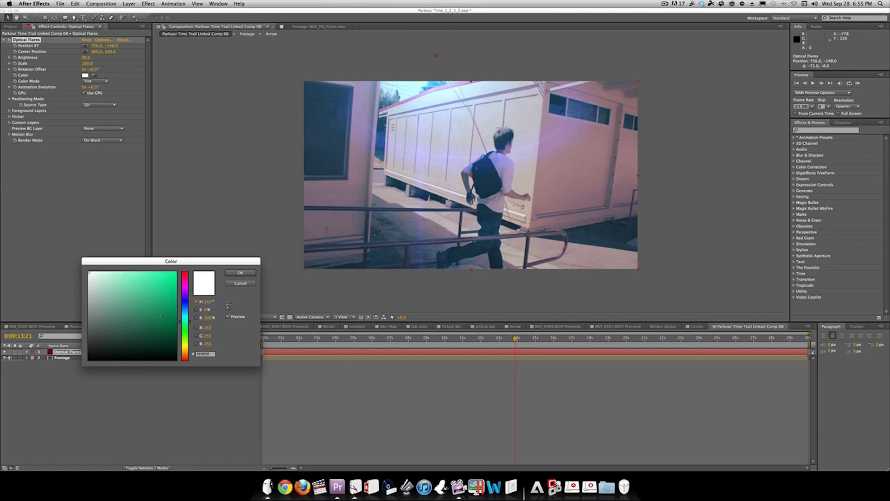
drag(160, 316, 195, 252)
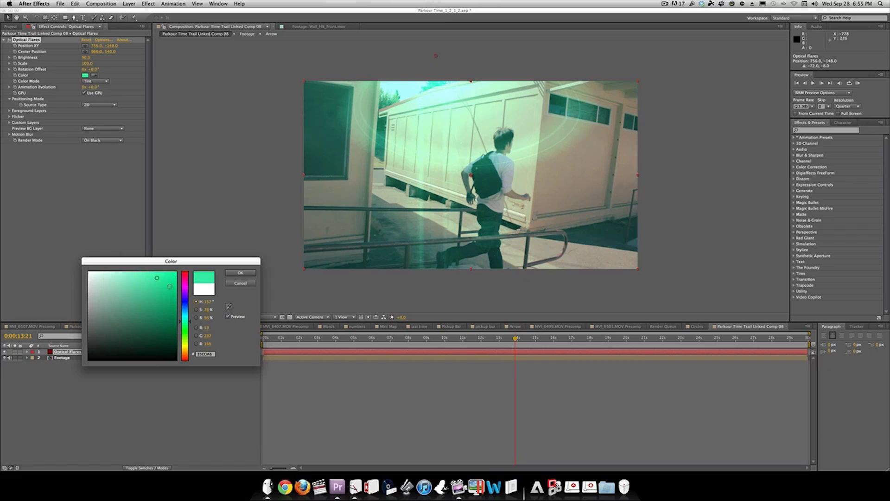
drag(160, 277, 173, 287)
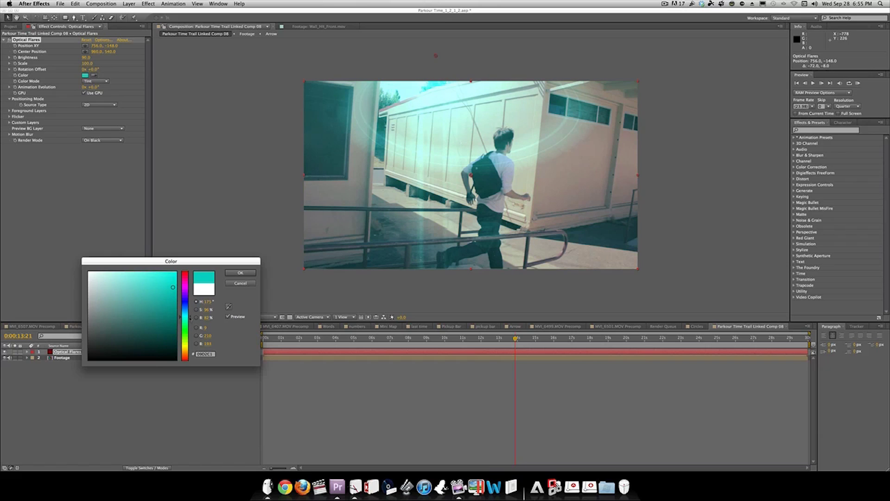
click(241, 272)
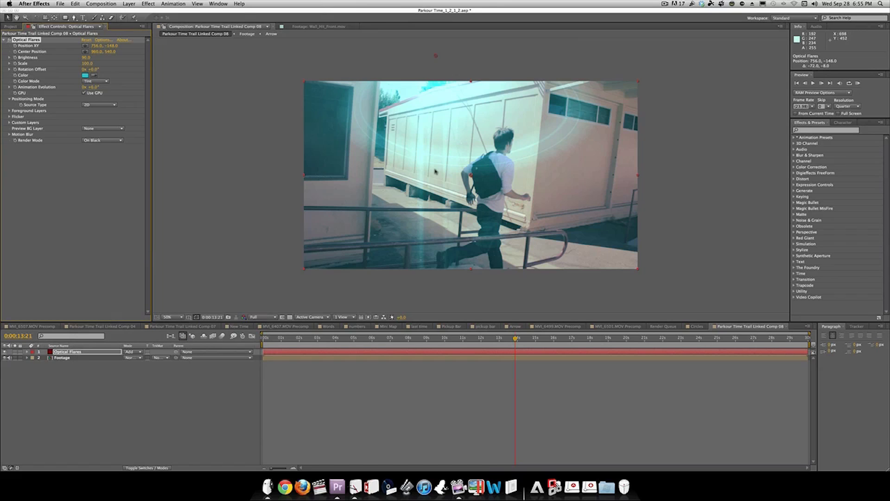
Step: At 0:00:13:07, move the flare to 1550, -238, keyframe its Position XY and Brightness, and reveal the keyframed properties
drag(515, 340, 505, 339)
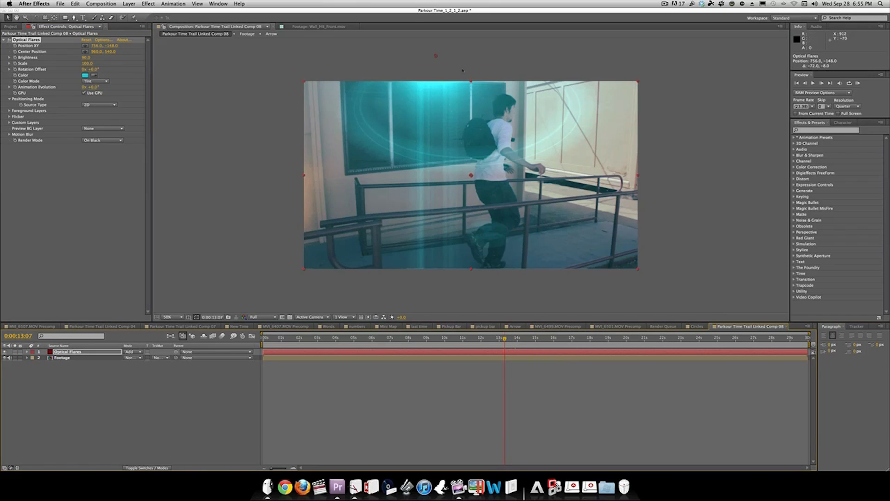
drag(436, 55, 573, 39)
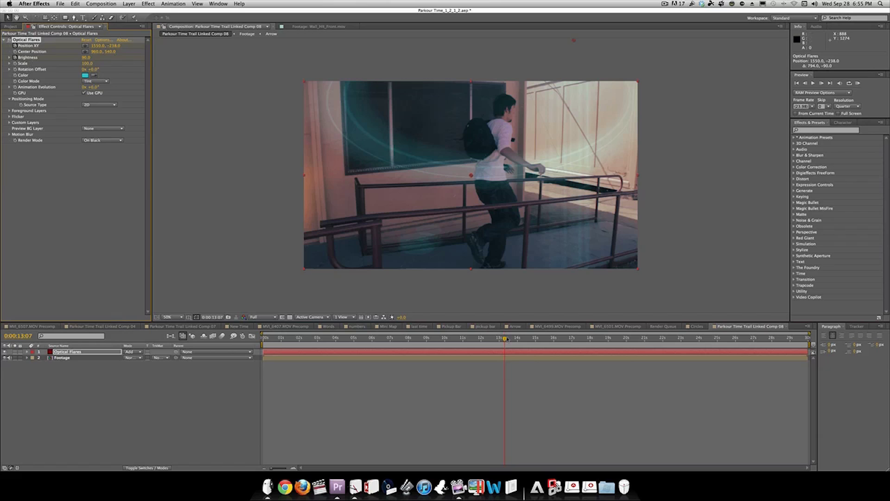
key(u)
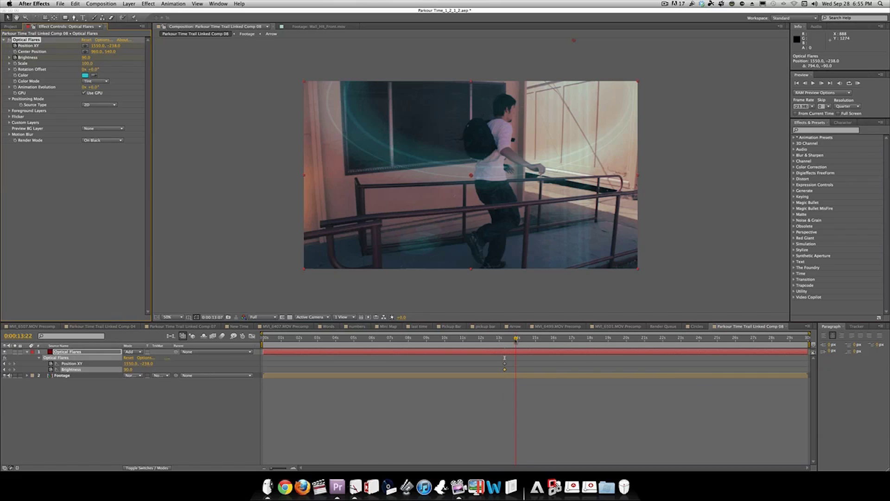
Step: At 0:00:13:20, keyframe the flare's position at 712, -106 and its brightness at 90 after trying a higher brightness
key(Page_Up)
key(Page_Up)
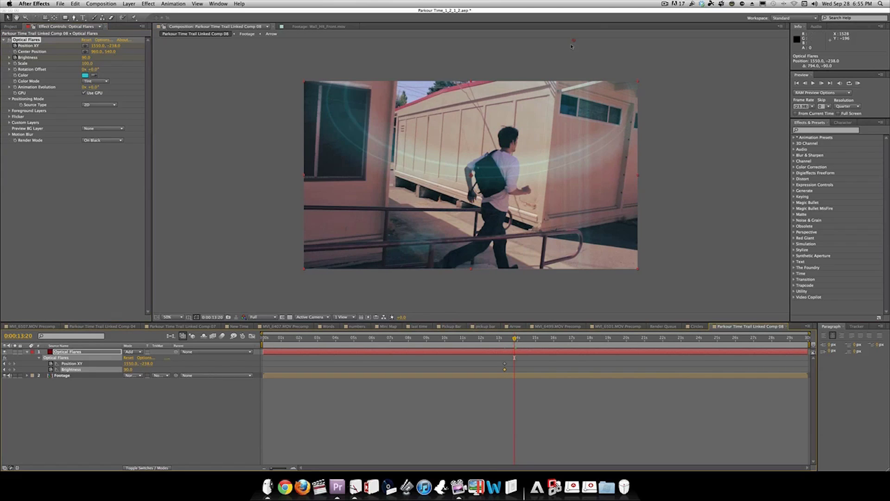
drag(572, 46, 427, 64)
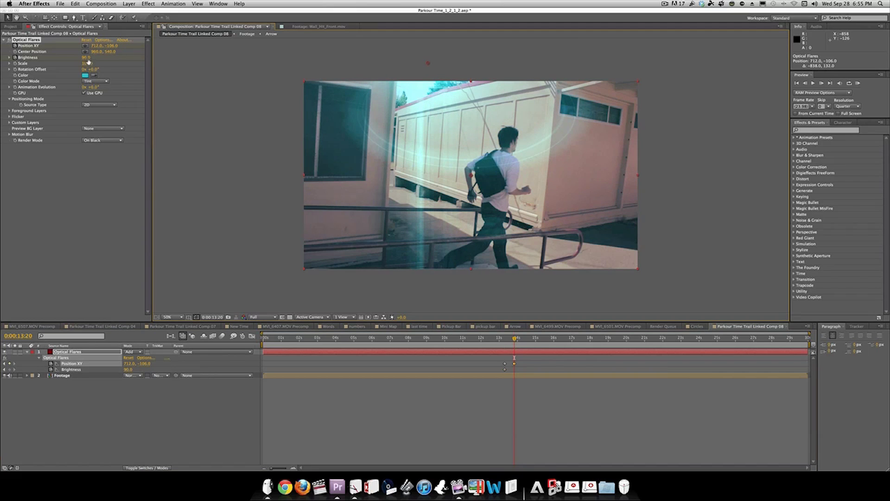
drag(92, 59, 105, 59)
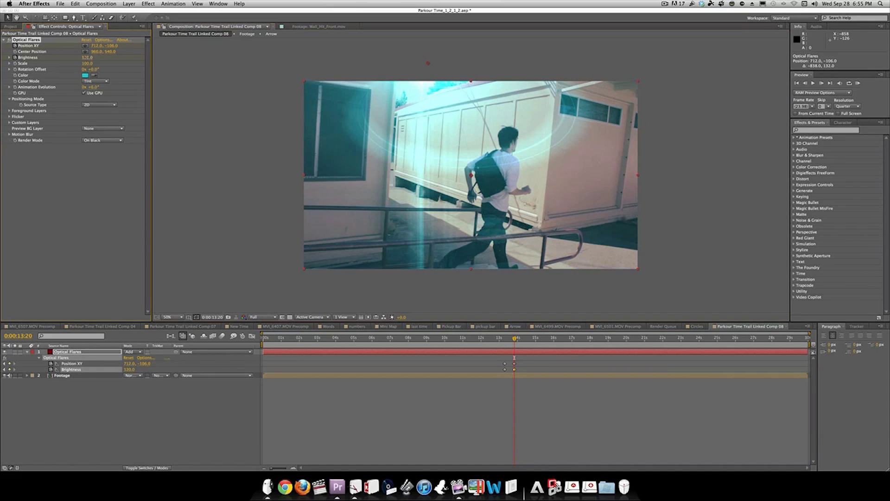
click(88, 57)
text(0)
key(Return)
Step: Return to the first keyframe at 0:00:13:07 and set the flare's brightness there to 20
key(j)
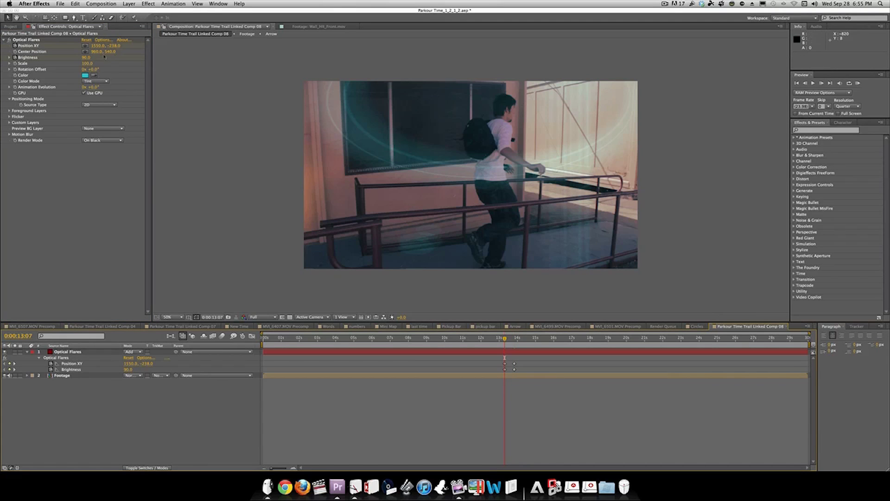
click(87, 58)
text(0)
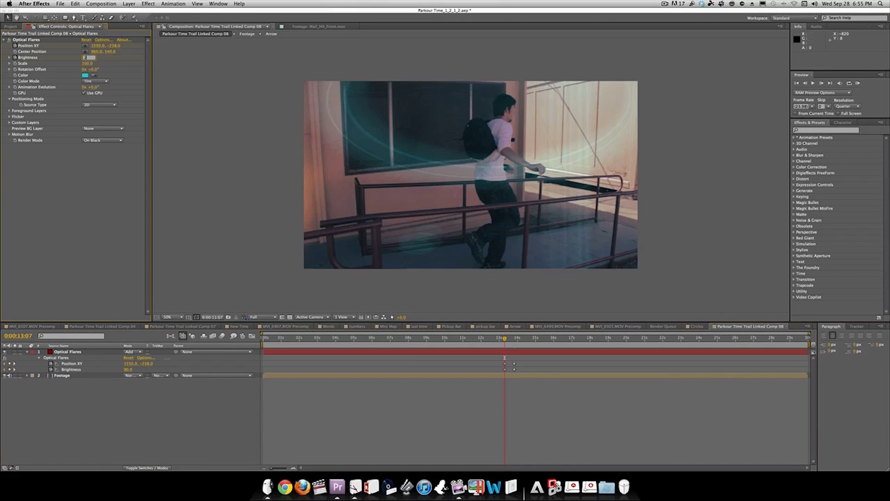
key(Return)
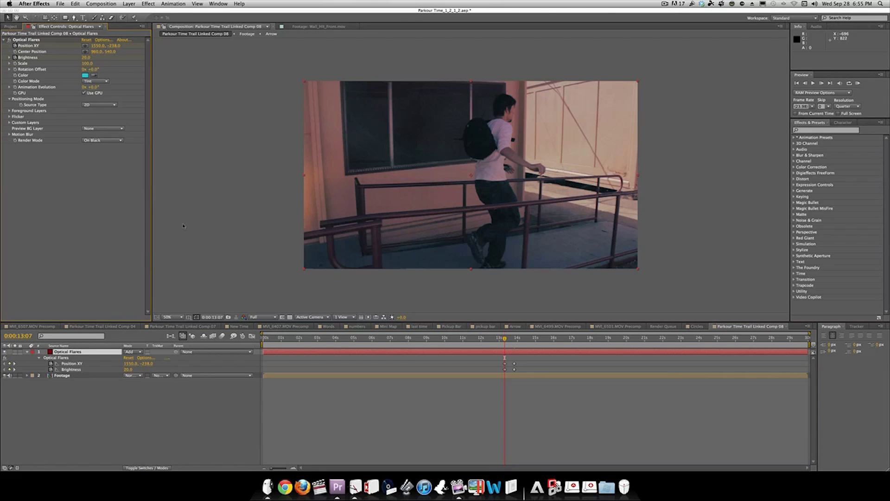
Step: At 0:00:14:11, keyframe the flare's position at -132, -138 and its brightness at 20
key(End)
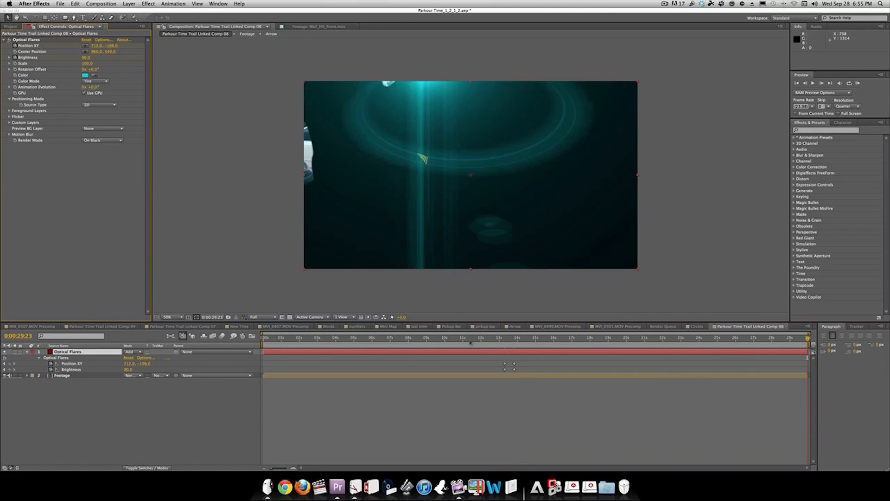
click(526, 340)
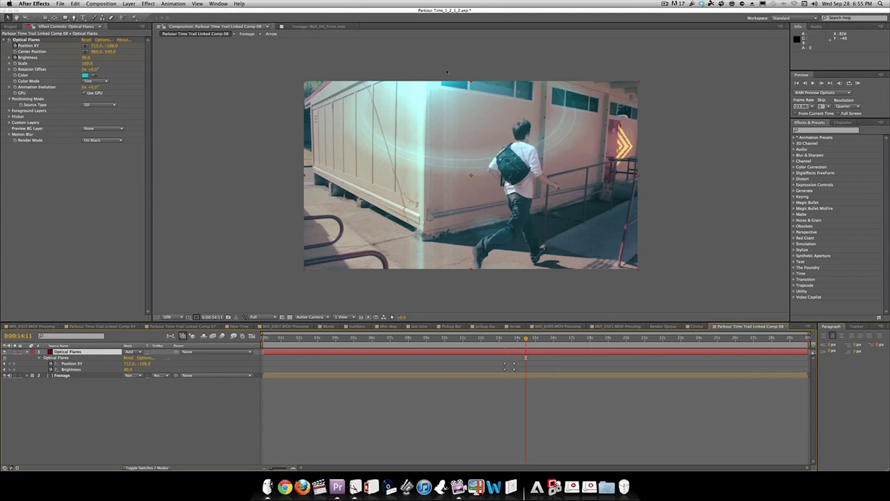
click(85, 46)
click(281, 58)
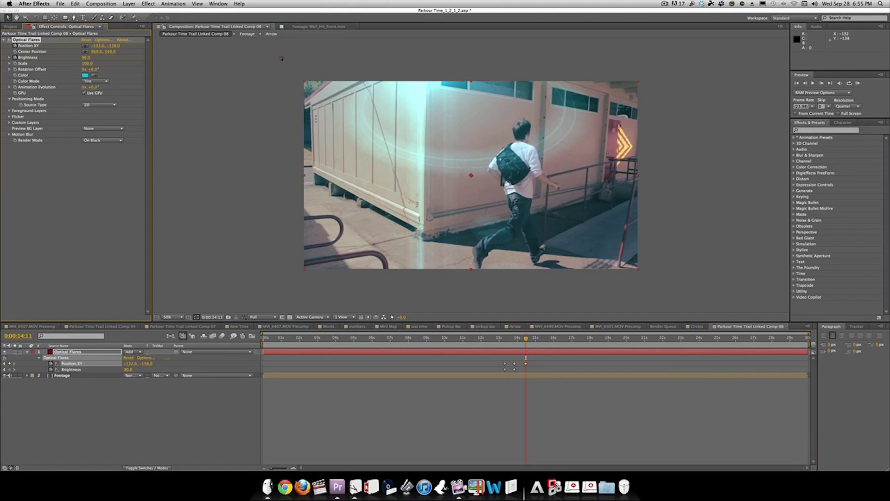
click(87, 57)
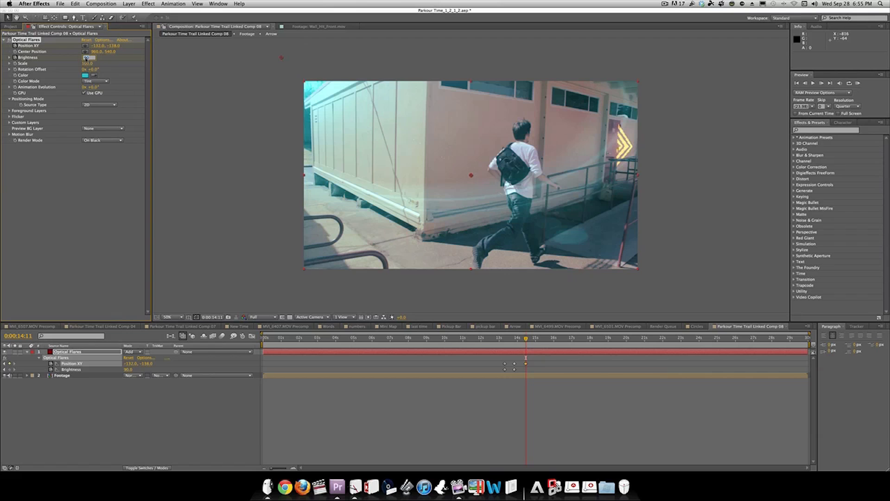
text(20)
key(Return)
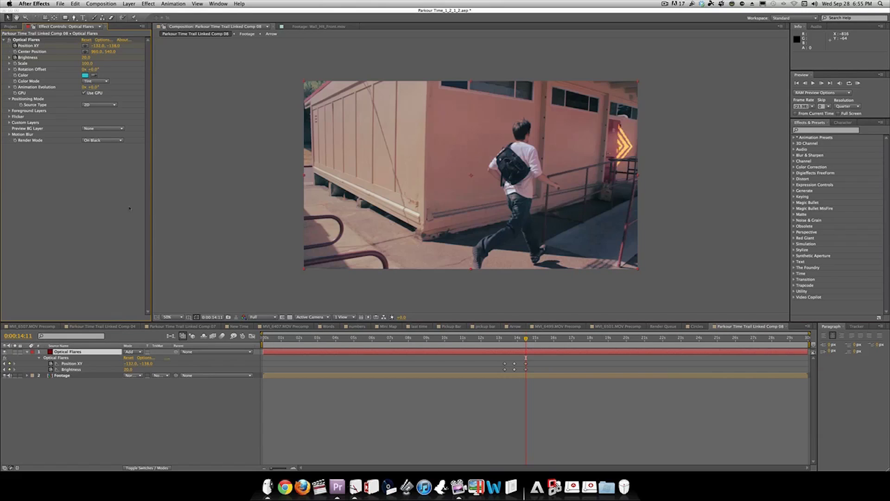
Step: Examine the flare animation around its keyframes, the look at 0:00:06:22, and the effect settings of the Optical Flares layers
drag(528, 340, 509, 340)
key(Page_Up)
key(Page_Up)
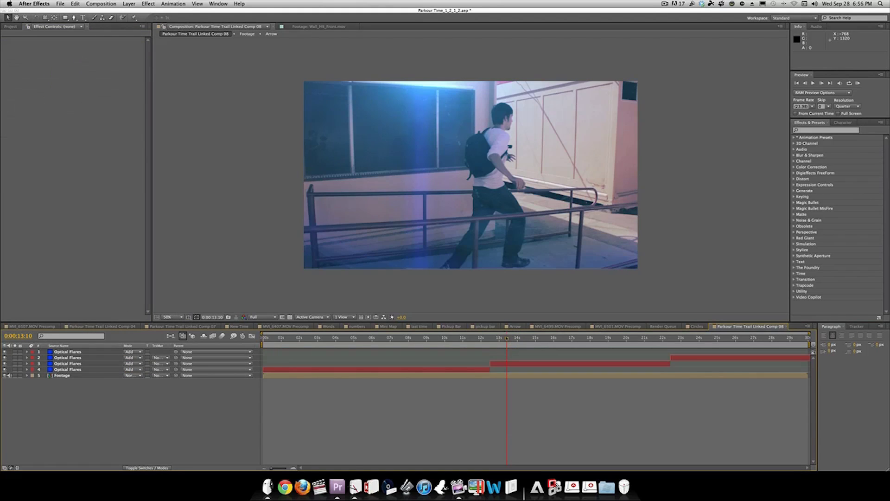
click(389, 339)
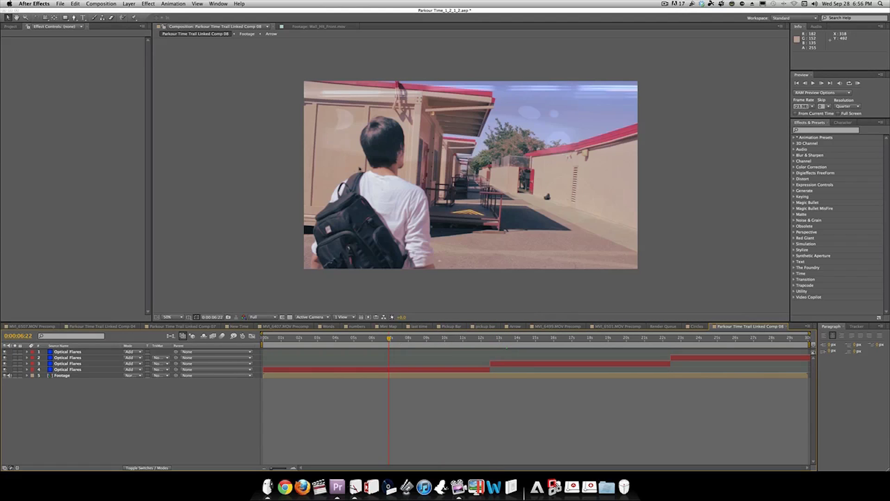
click(78, 369)
click(79, 352)
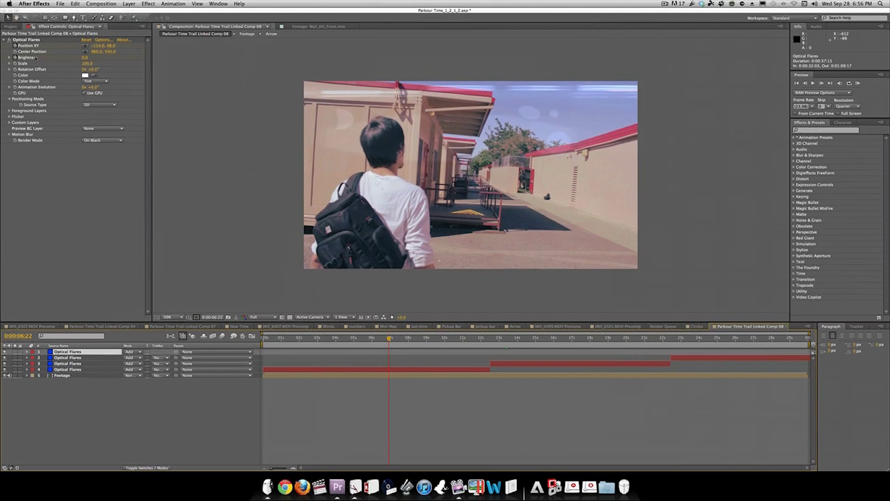
click(171, 435)
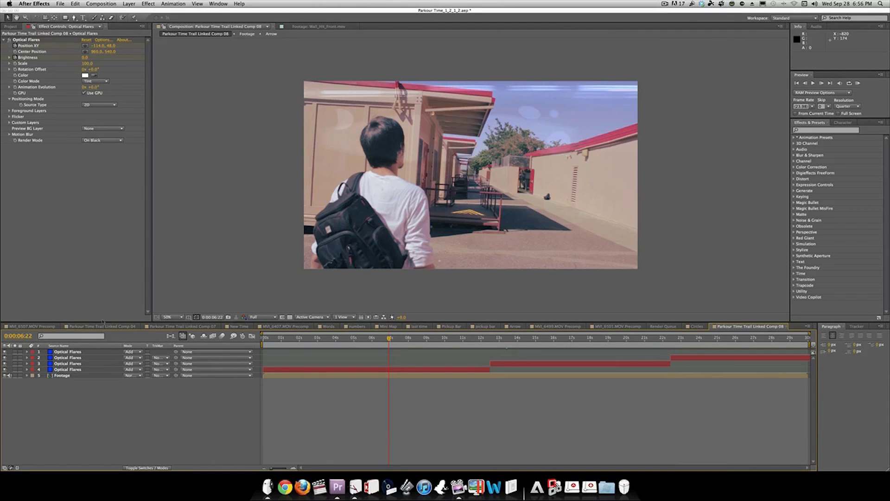
click(170, 136)
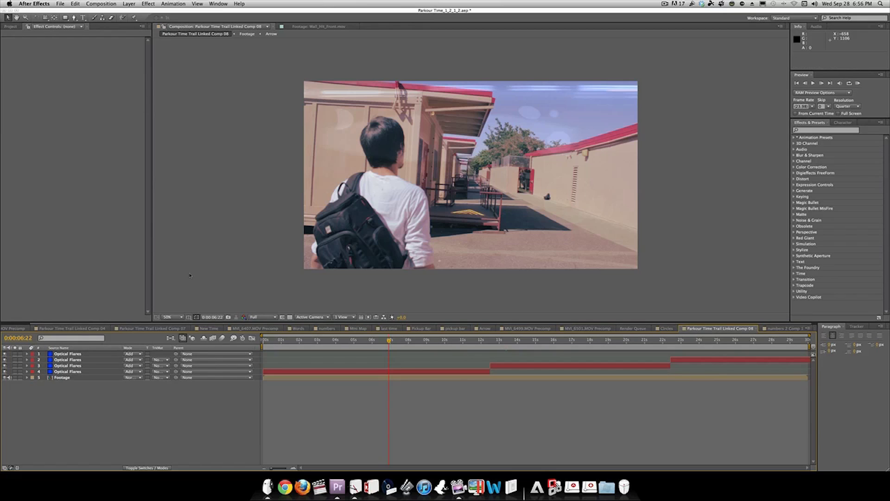
Step: Create a new solid layer named Time above the Optical Flares layers
key(super+y)
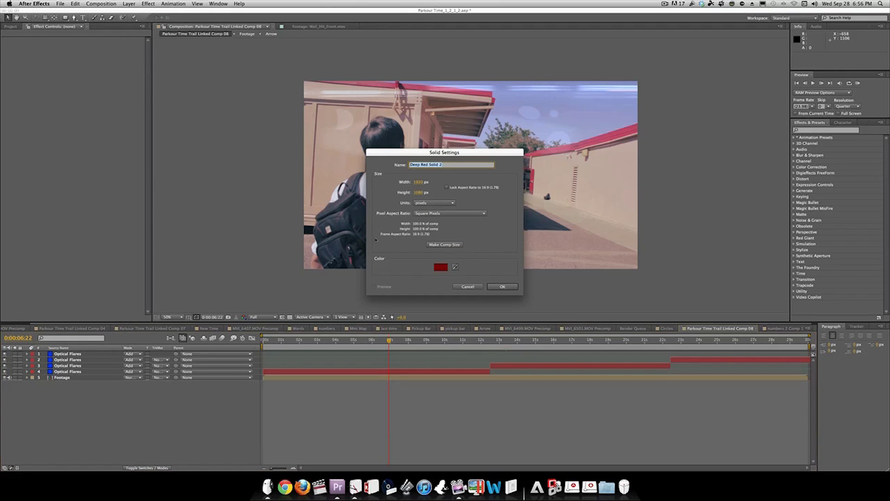
text(L)
text(ime)
key(Return)
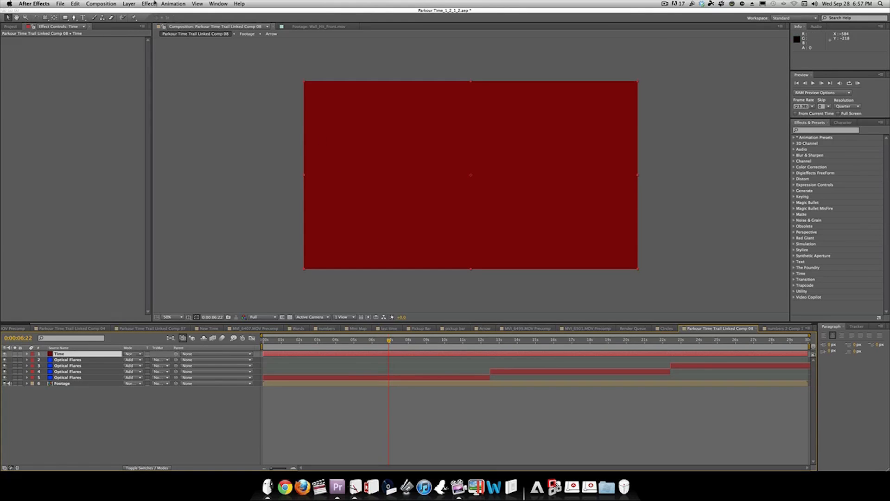
Step: Apply the Numbers effect to the Time layer, keeping the Geneva Regular font
click(849, 131)
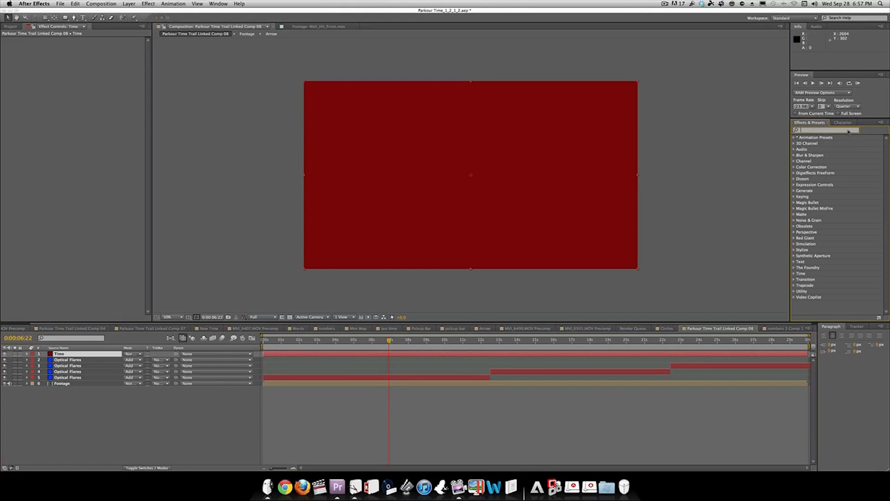
text(numbers)
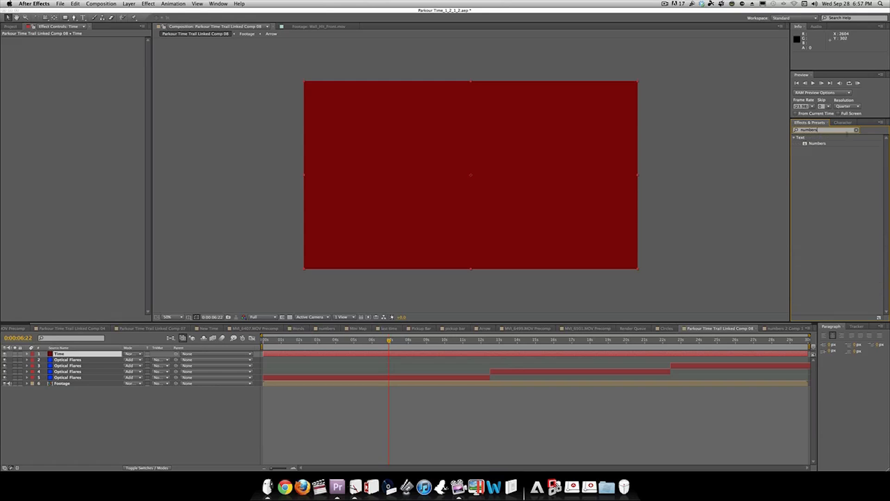
drag(809, 143, 111, 357)
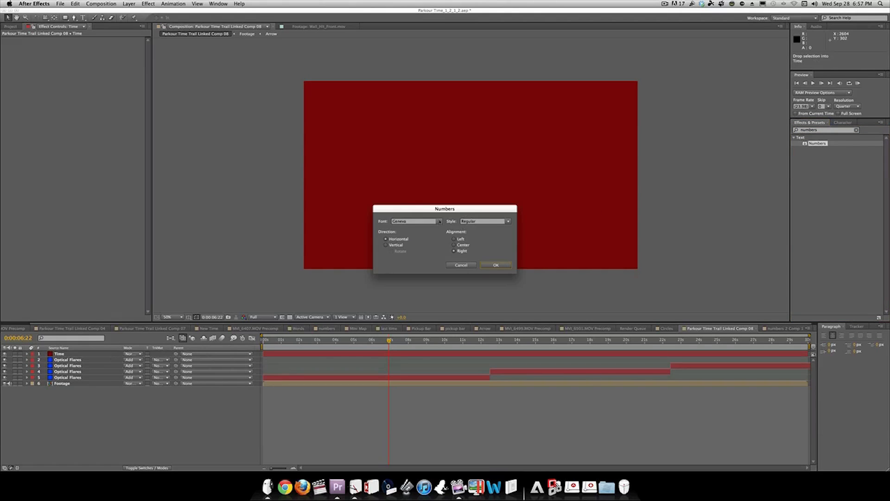
click(438, 221)
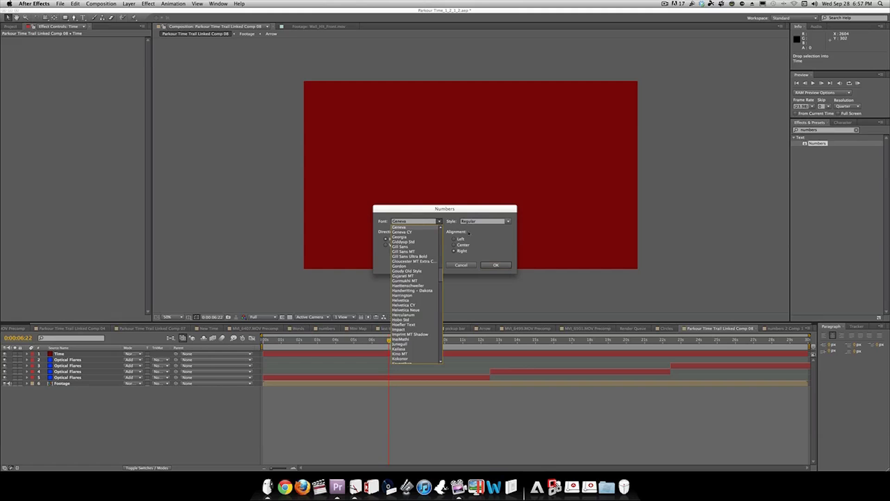
click(493, 258)
click(496, 265)
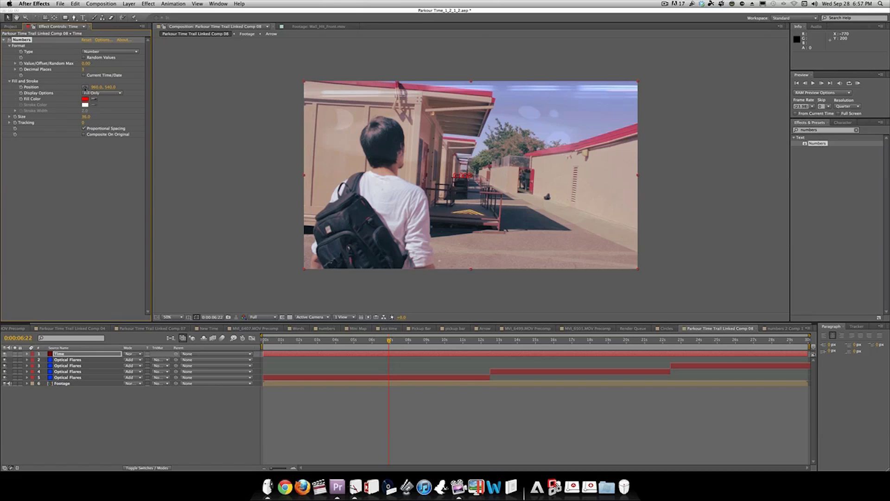
Step: Set the Numbers text to left alignment and place it in the footage's upper-left corner at 30, 36
click(85, 87)
click(314, 93)
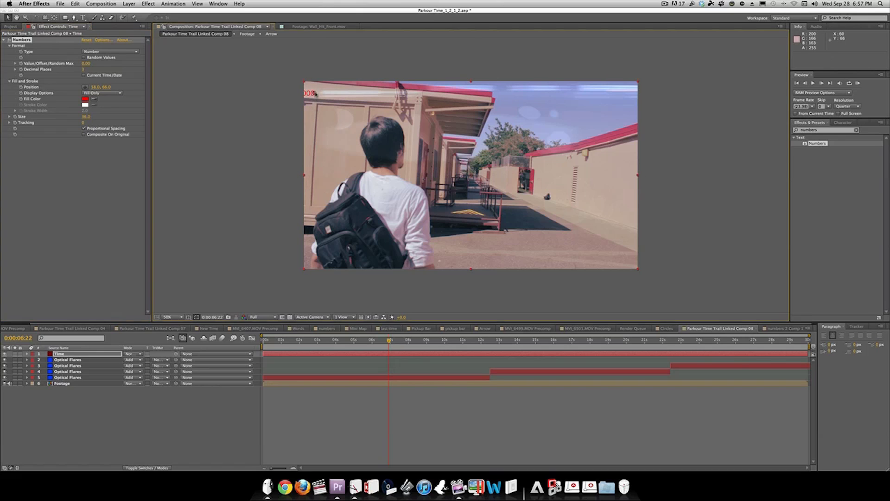
drag(314, 101, 341, 96)
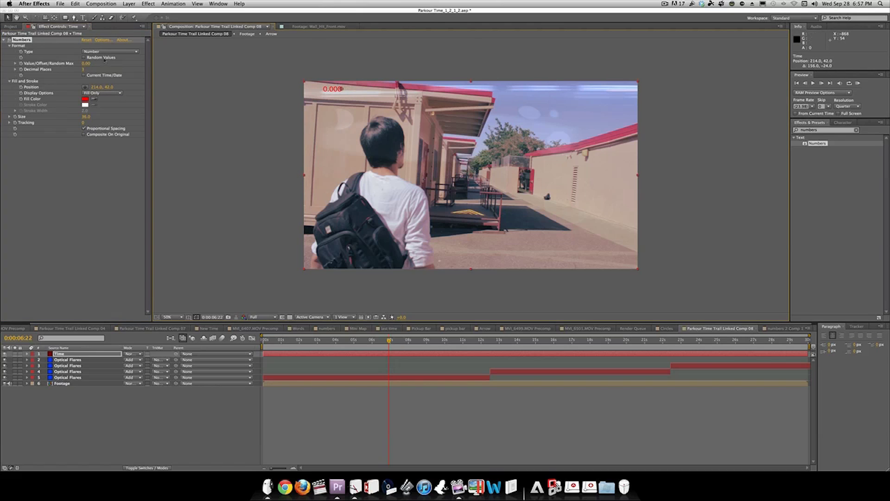
click(101, 39)
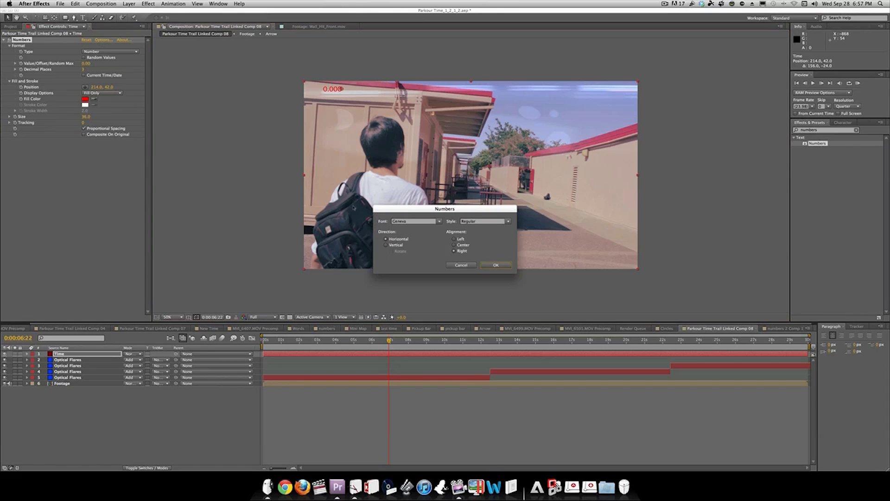
click(495, 265)
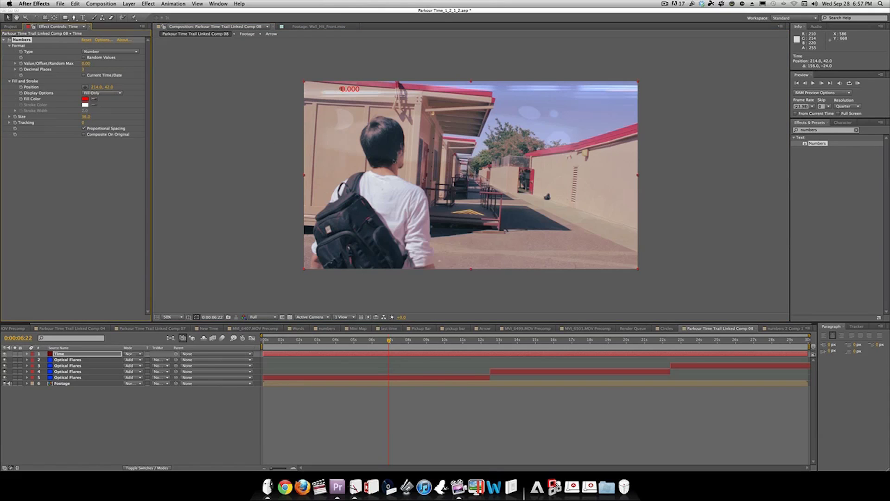
drag(351, 90, 308, 87)
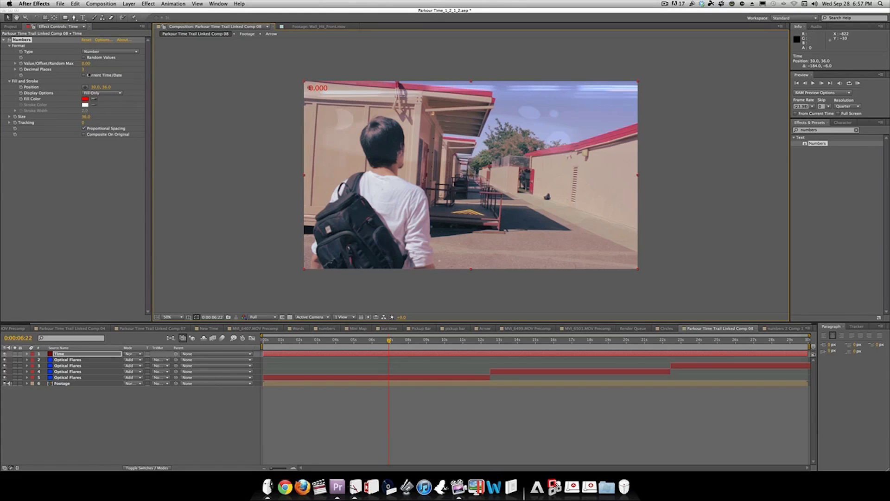
Step: Enlarge the Numbers text to size 72 and set its format type to Timecode [24]
drag(85, 116, 103, 88)
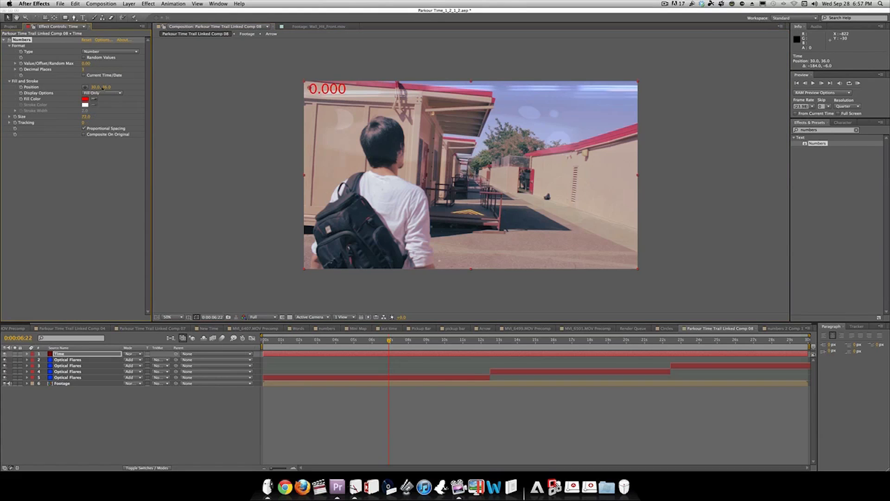
click(115, 52)
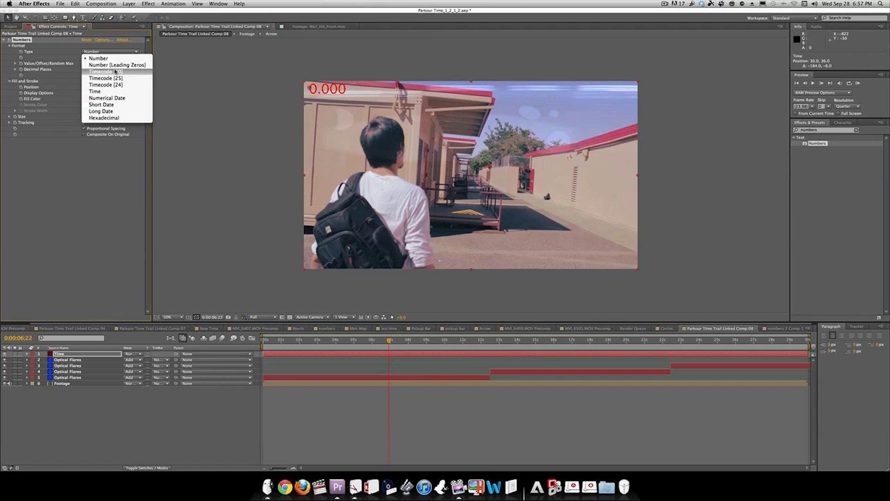
click(114, 84)
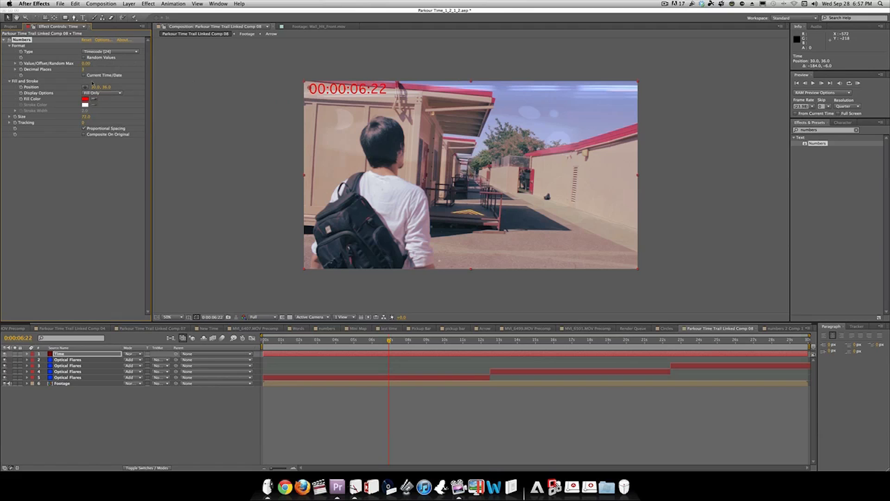
Step: Make the timecode's fill color white and move it to 22, 42
click(85, 99)
drag(174, 274, 88, 272)
click(240, 273)
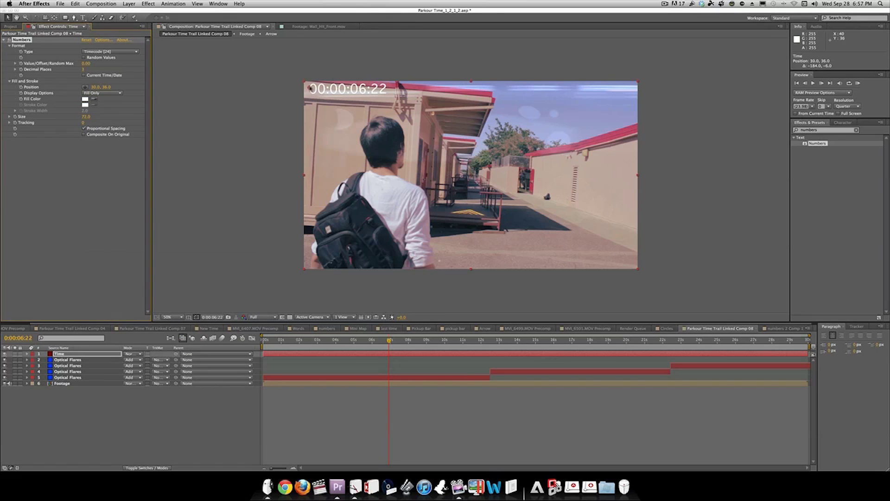
drag(309, 88, 307, 88)
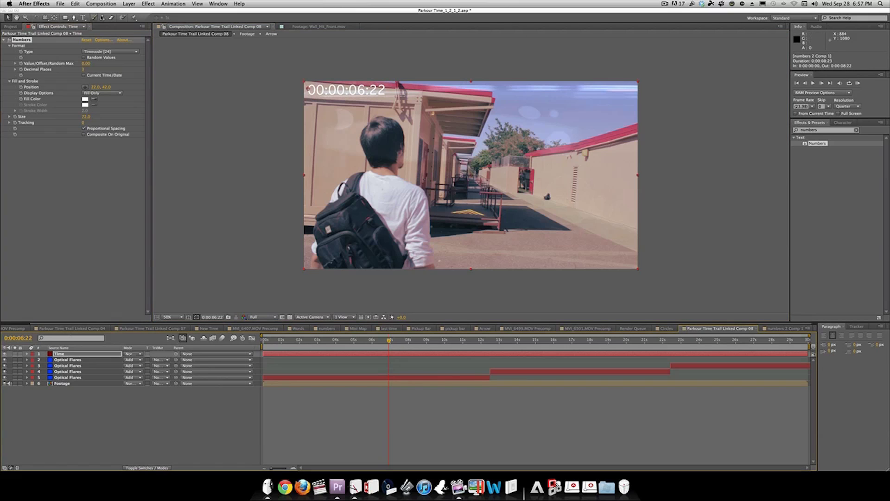
Step: Change the timecode's font to TYPOGRAPH PRO in the UltraLight style
click(103, 40)
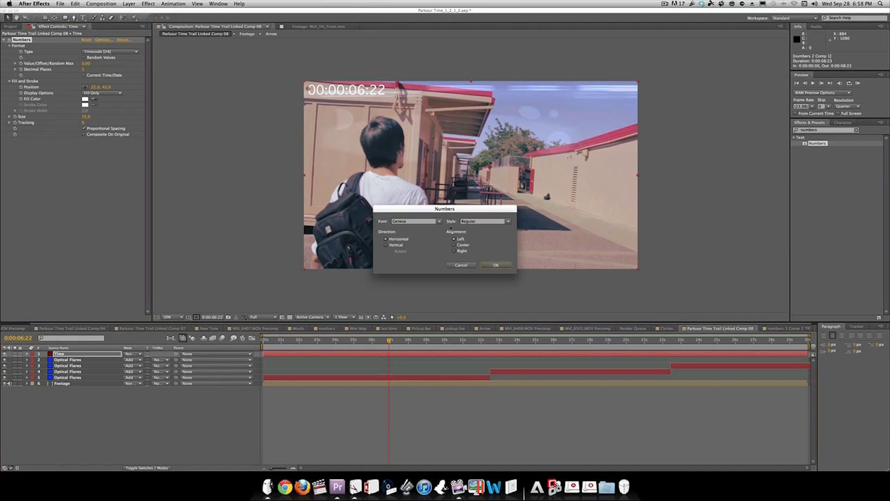
click(439, 222)
scroll(412, 281, down, 20)
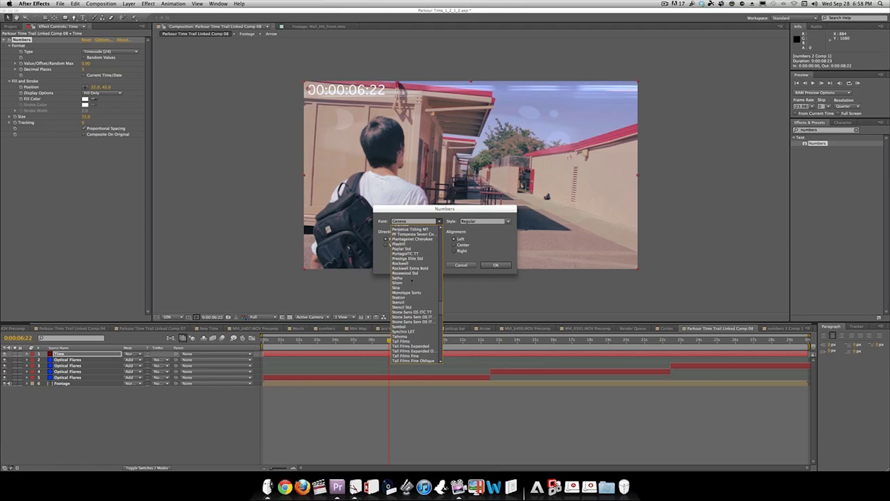
click(416, 282)
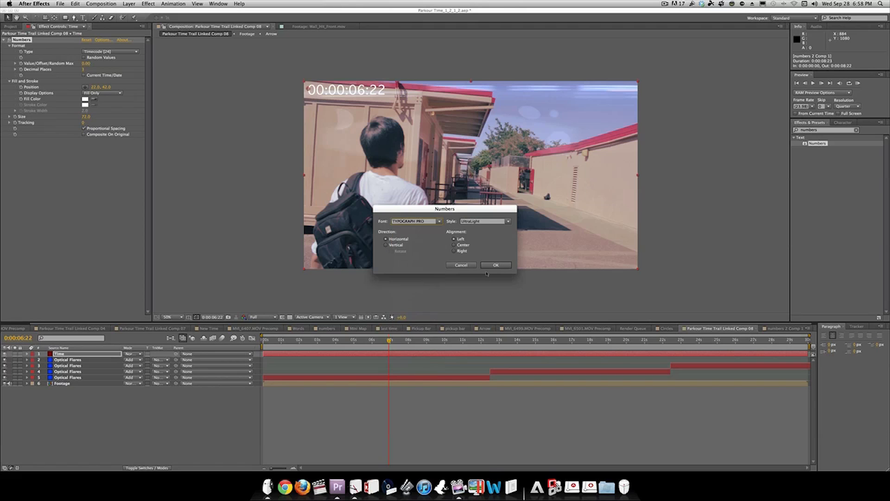
click(503, 266)
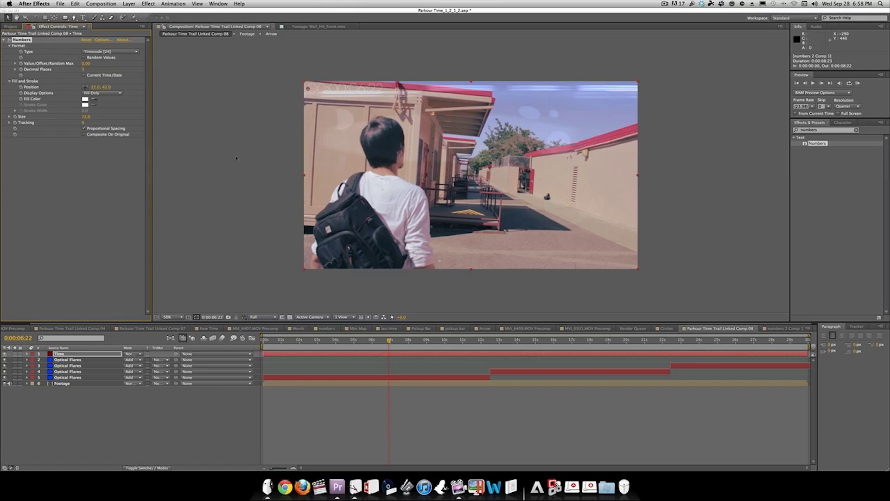
Step: Try Trajan Pro in the Regular style as the timecode's font
click(106, 40)
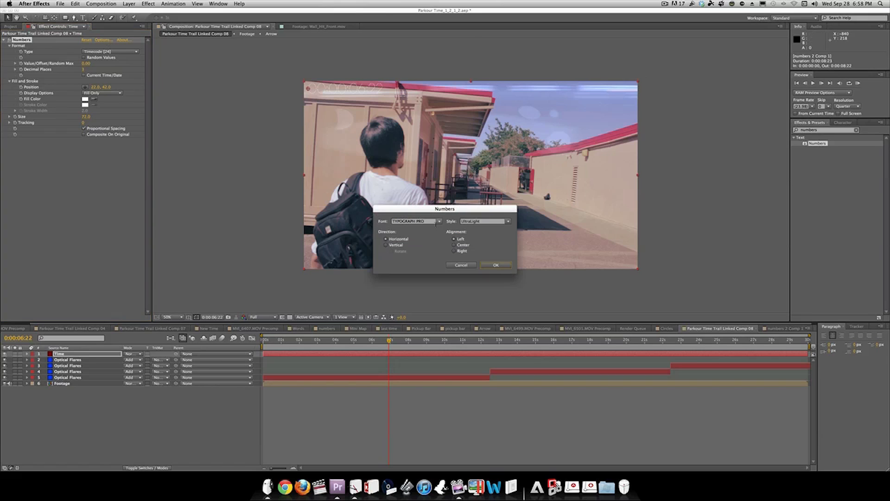
click(438, 221)
click(439, 222)
click(438, 221)
click(439, 222)
click(508, 222)
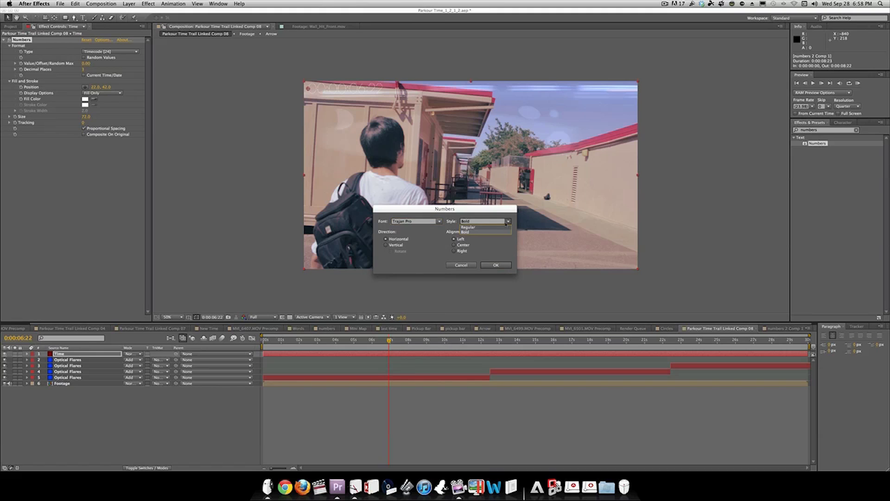
click(502, 228)
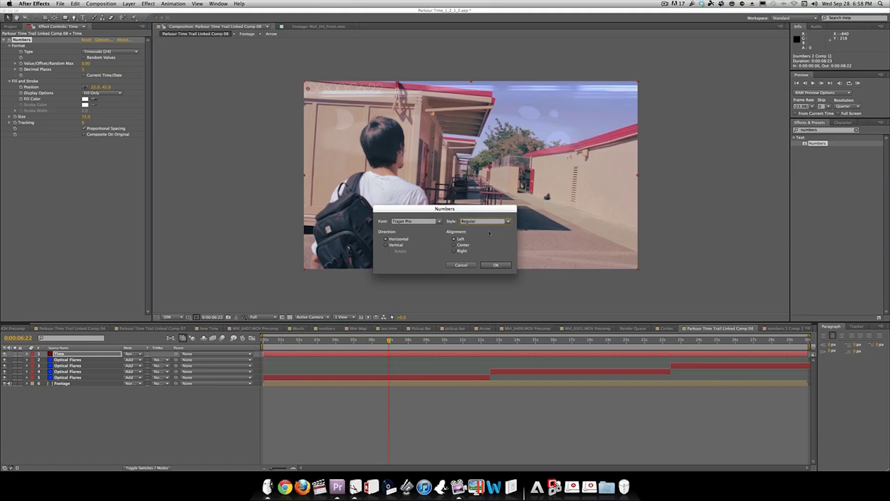
click(492, 266)
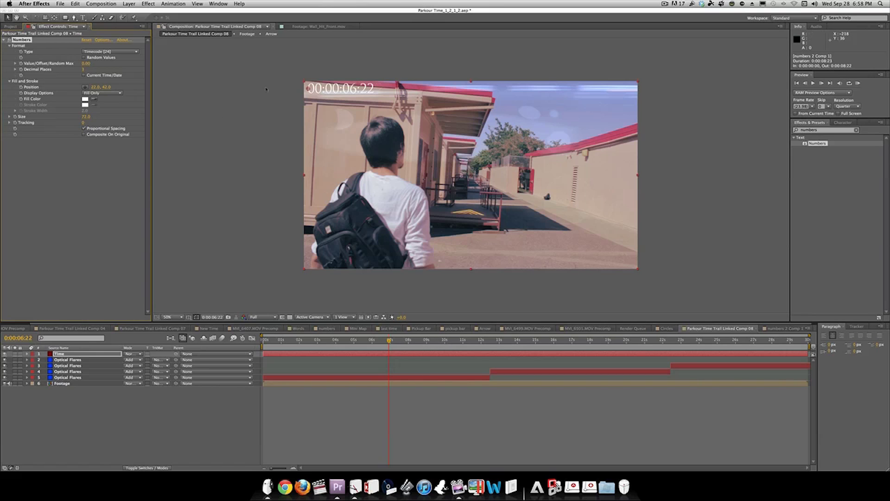
Step: Set the timecode's font to TYPOGRAPH PRO in the SemiBold Italic style
click(109, 41)
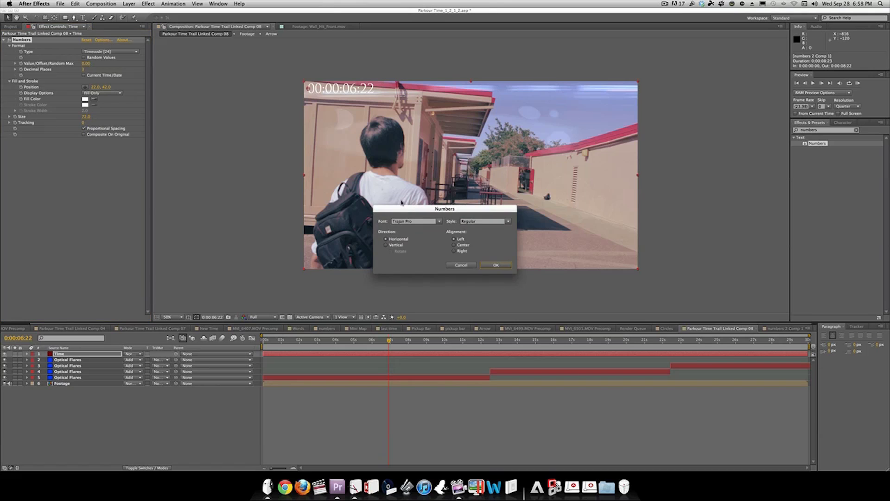
click(439, 221)
click(426, 241)
click(510, 222)
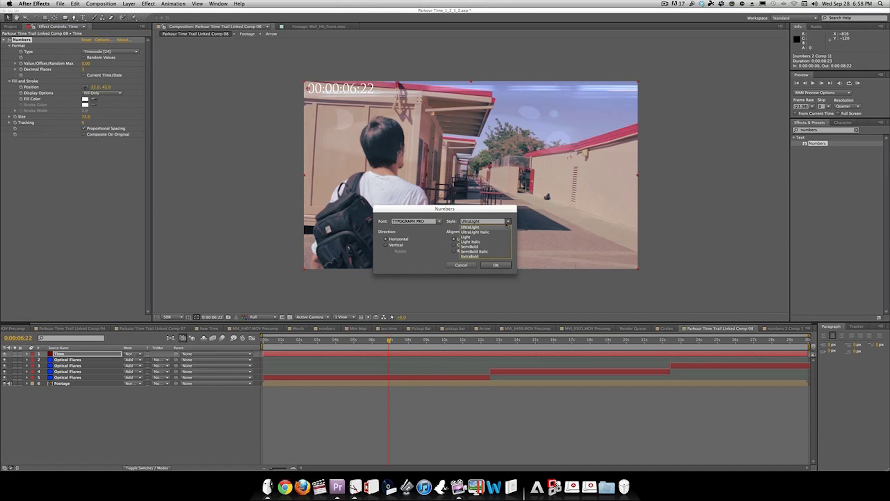
click(492, 252)
click(496, 264)
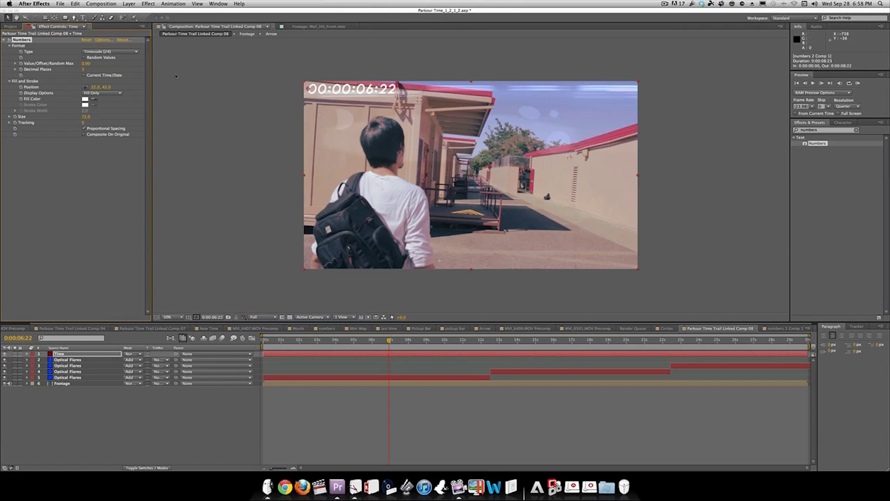
Step: Move the current time to 0:00:11:07 and duplicate the Time layer
drag(347, 345, 319, 342)
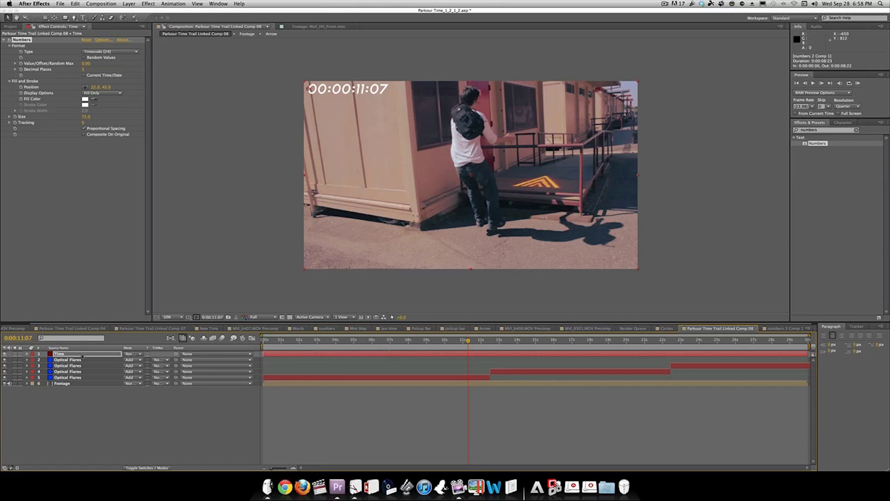
key(super+d)
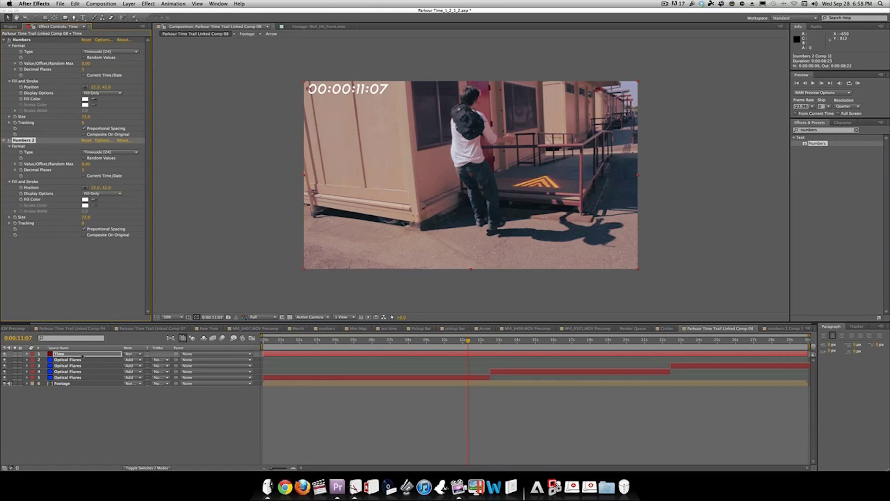
key(Delete)
click(83, 355)
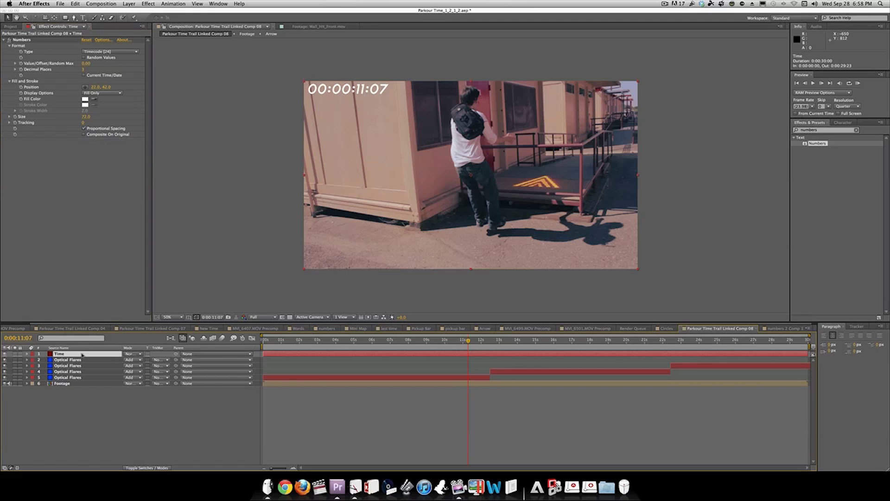
key(super+d)
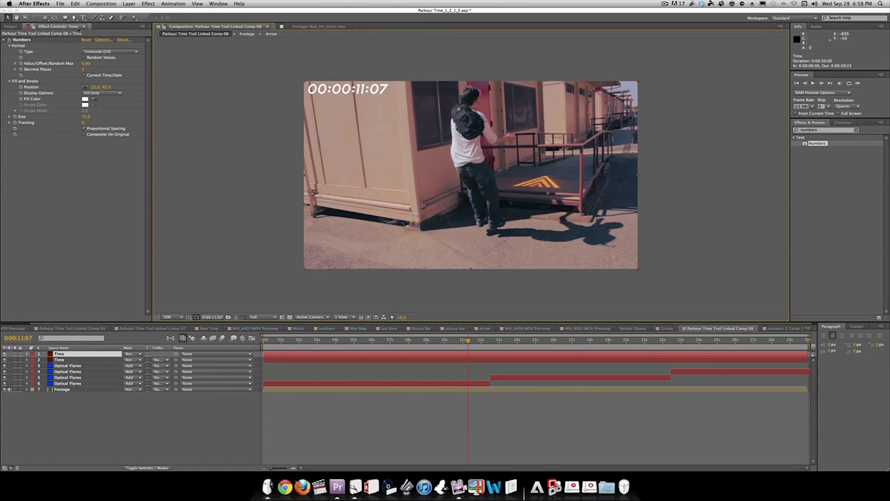
Step: Place the duplicate timecode beneath the original at about 136, 124, with a value offset of 4320 and size 55
click(22, 39)
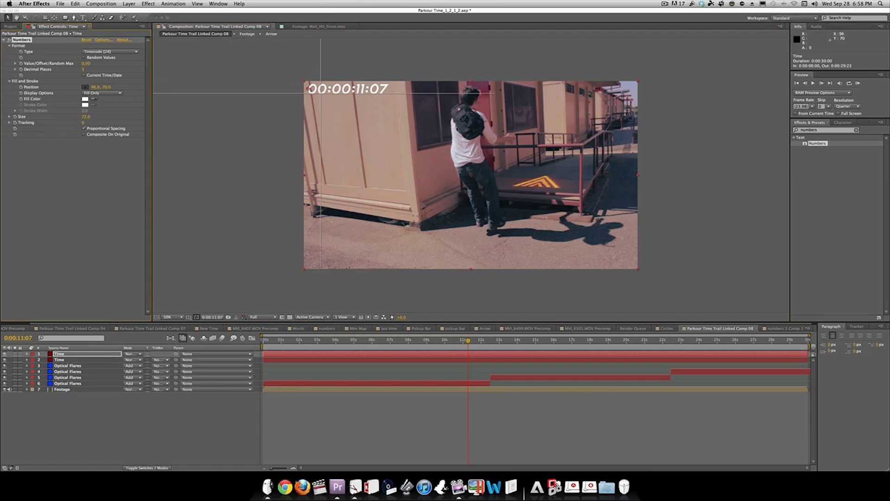
drag(308, 88, 328, 103)
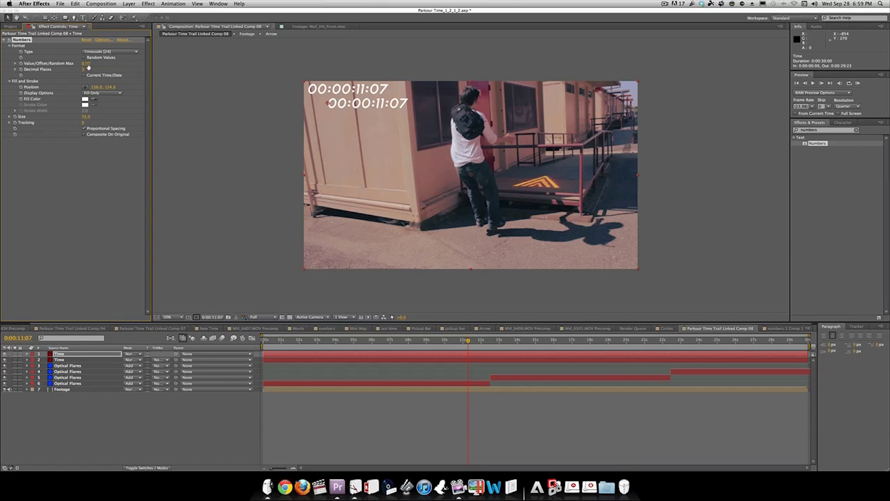
drag(86, 63, 249, 63)
drag(86, 117, 77, 116)
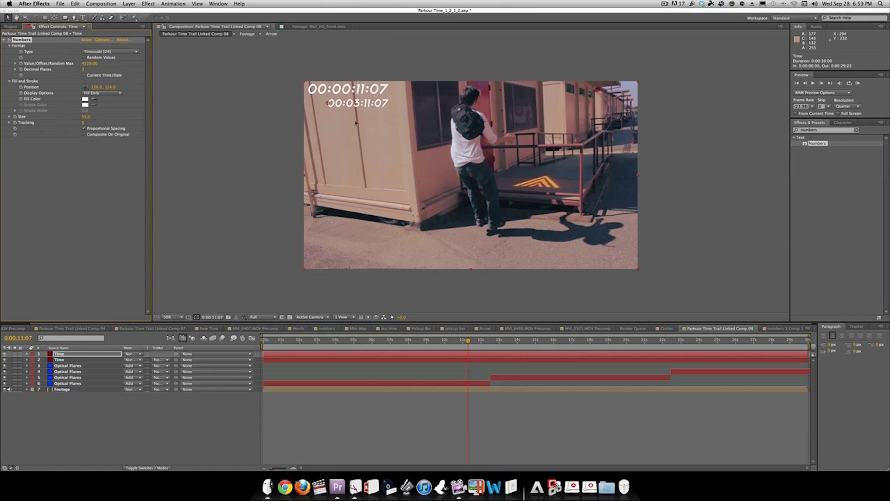
Step: Pre-compose the upper Time layer as Last Time, moving all attributes into the new composition
click(85, 352)
key(super+shift+c)
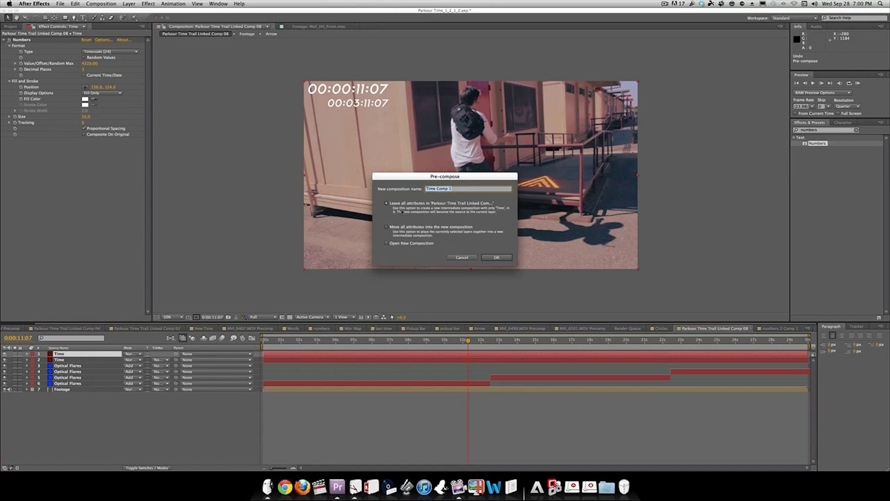
click(400, 227)
drag(470, 191, 404, 191)
text(Last Time)
key(Return)
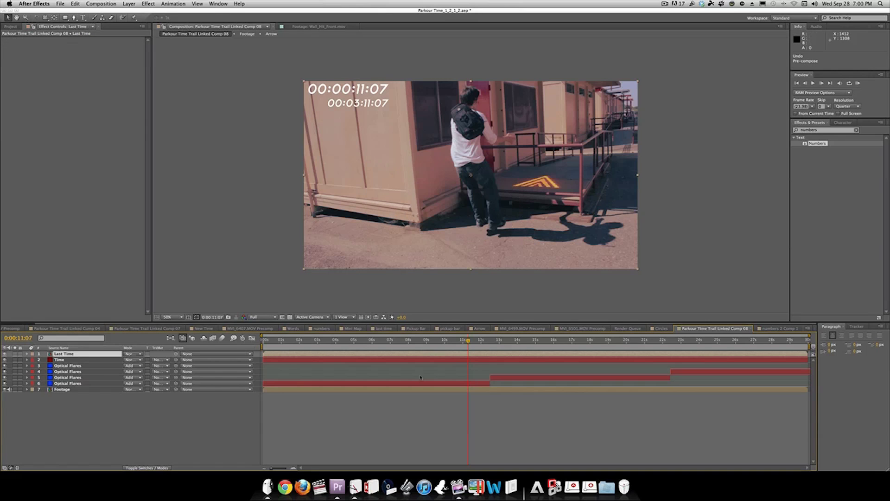
Step: Freeze the Last Time layer on its frame at 0:00:11:07 and check the timecodes at 0:00:07:01
right_click(468, 357)
mouse_move(487, 302)
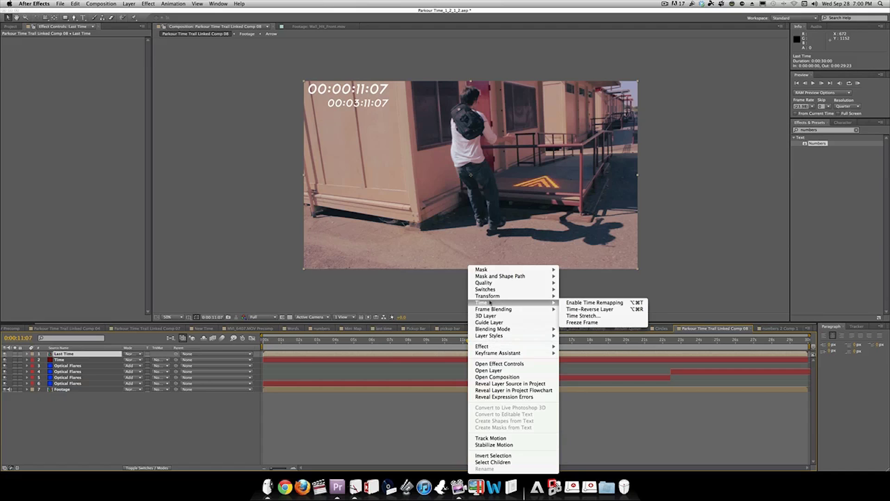
click(599, 323)
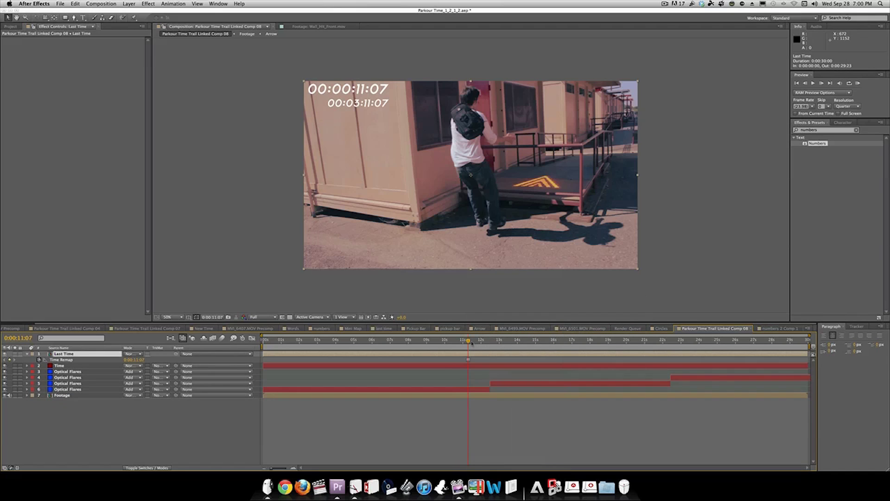
drag(469, 341, 392, 341)
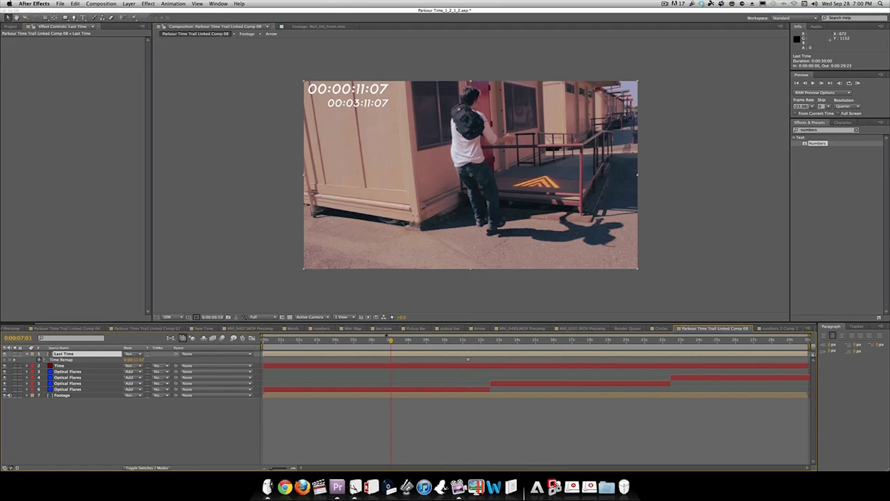
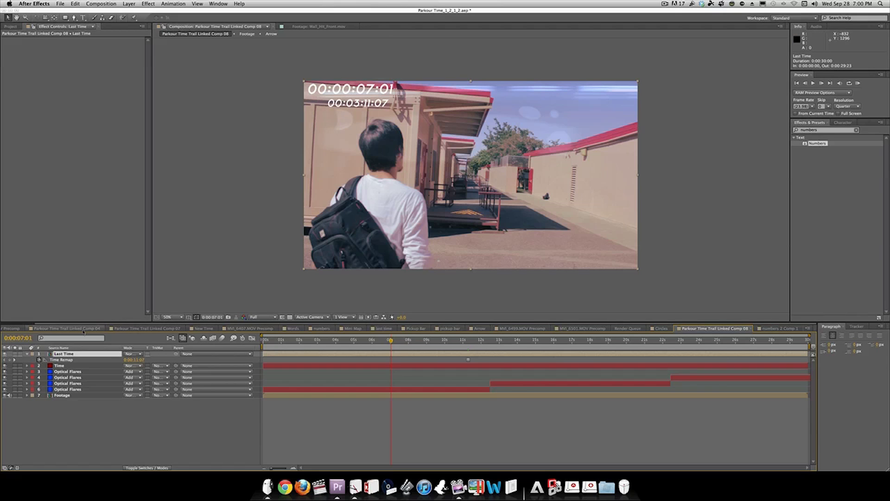
scroll(70, 327, down, 1)
click(141, 425)
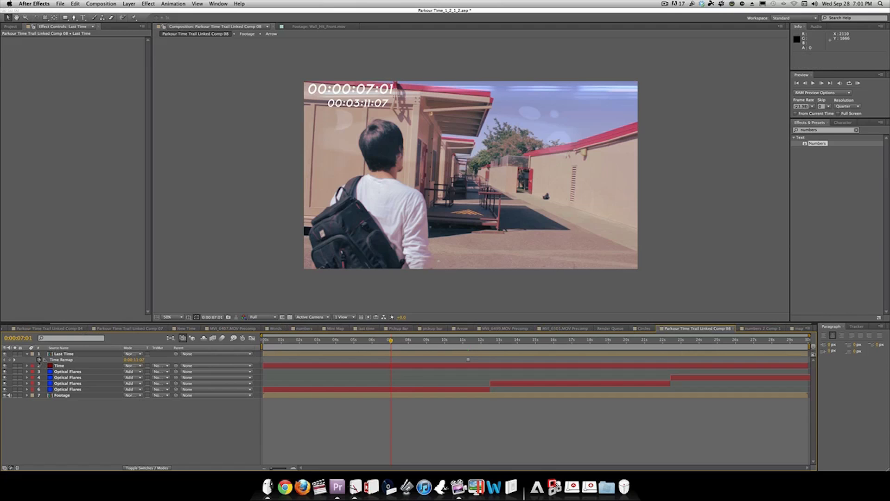
Step: Pre-compose the Time and Last Time layers together as Numbers, moving all attributes into the new composition
click(59, 366)
shift+click(73, 355)
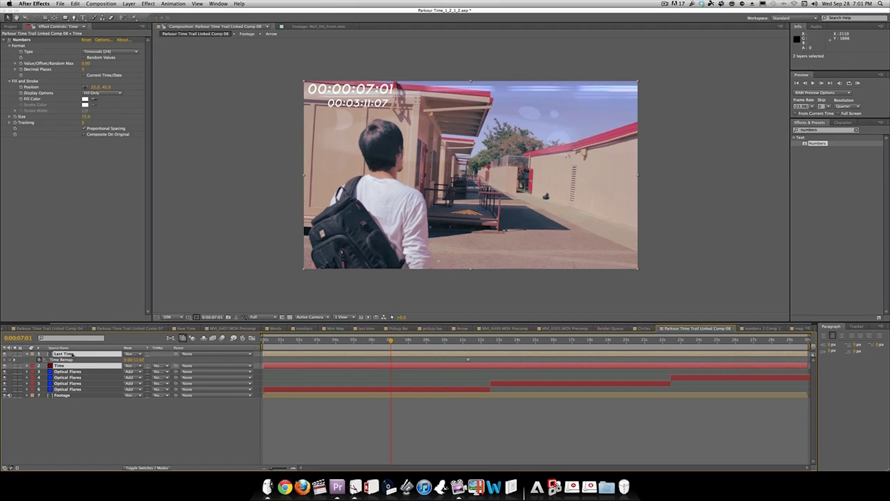
key(super+shift+c)
text(Numbers)
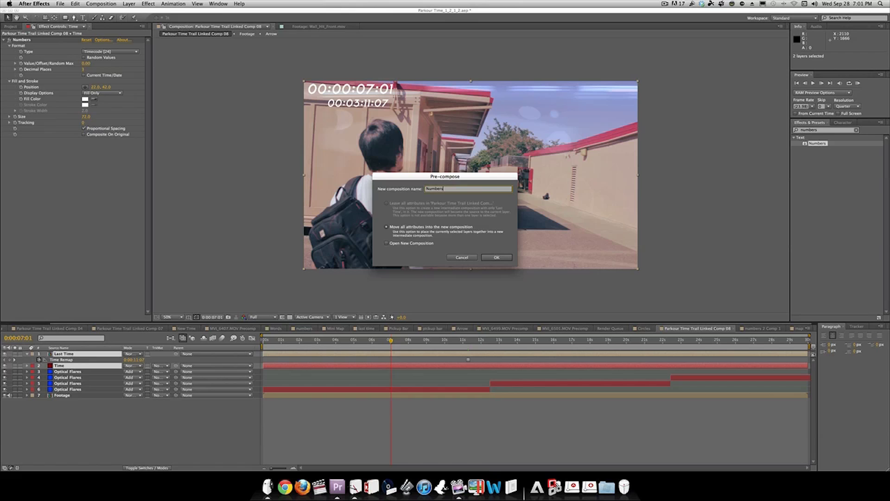
key(Return)
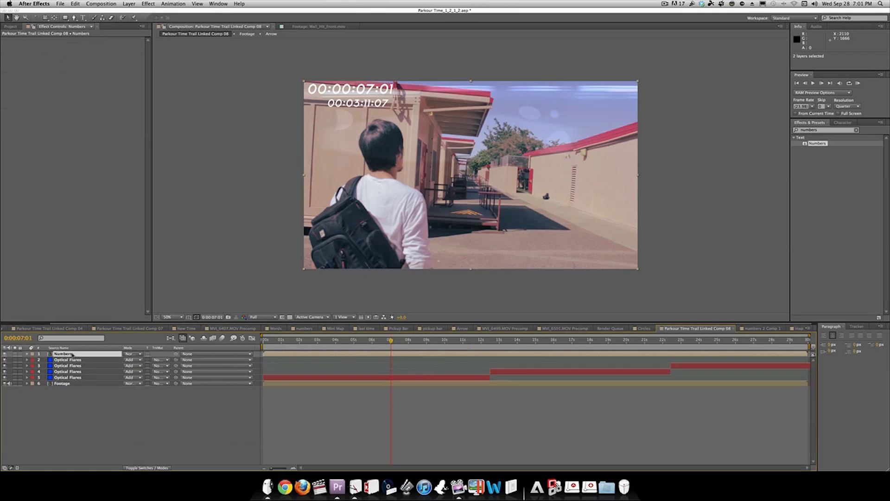
click(77, 393)
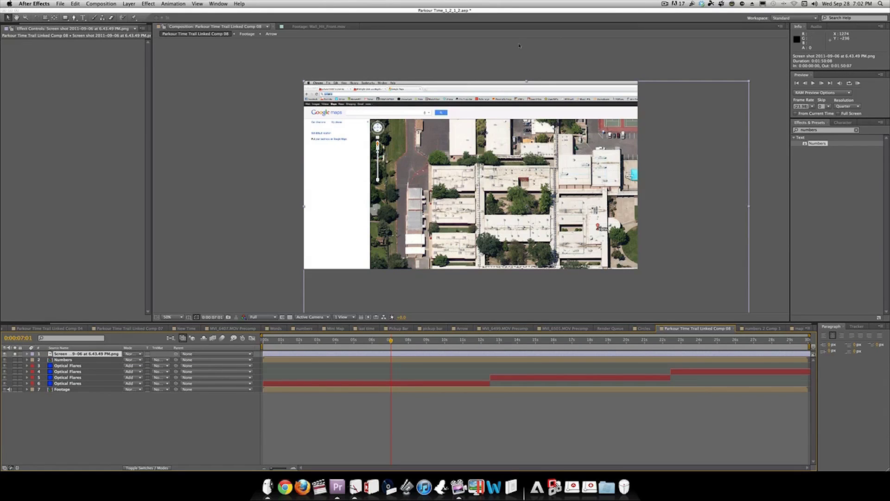
Step: Move the satellite map screenshot to about 856, 506 so the campus imagery fills the frame
drag(569, 204, 496, 168)
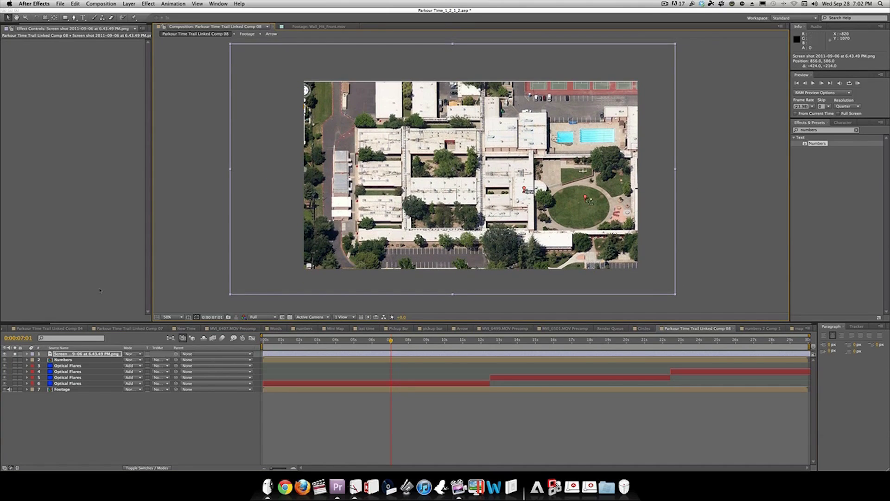
click(97, 355)
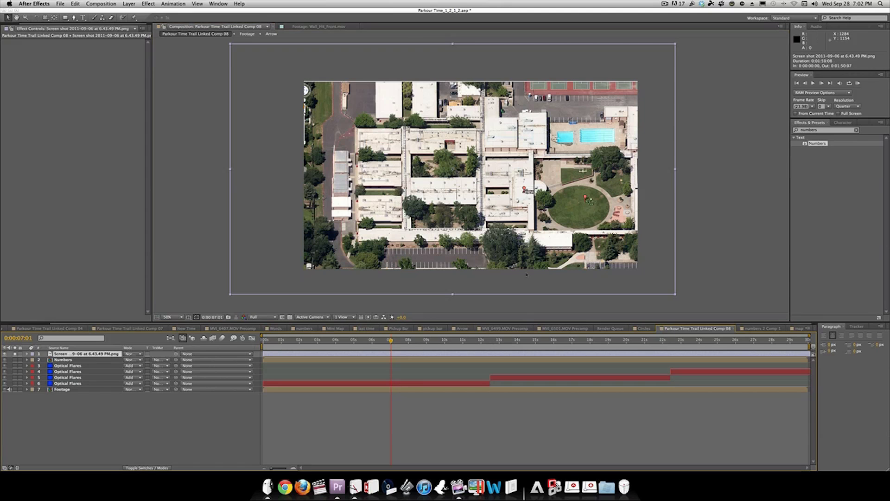
key(period)
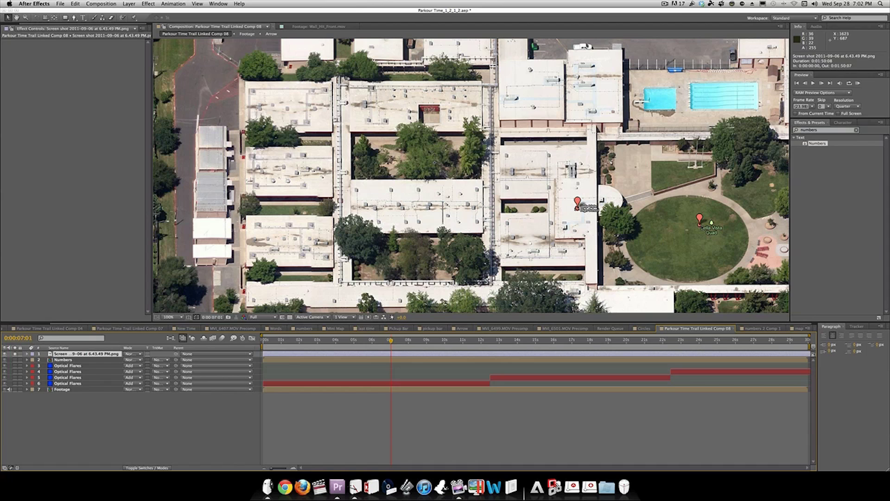
key(comma)
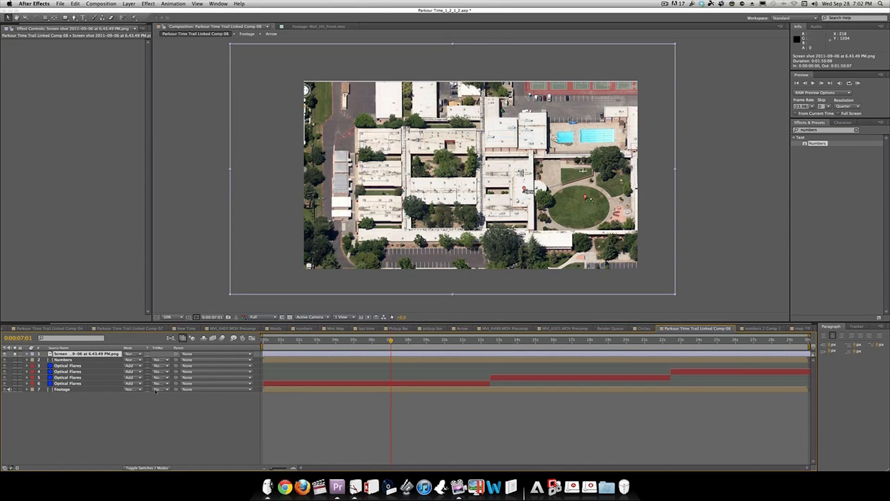
Step: Pre-compose the map screenshot as Map, moving all attributes into the new composition
key(super+shift+c)
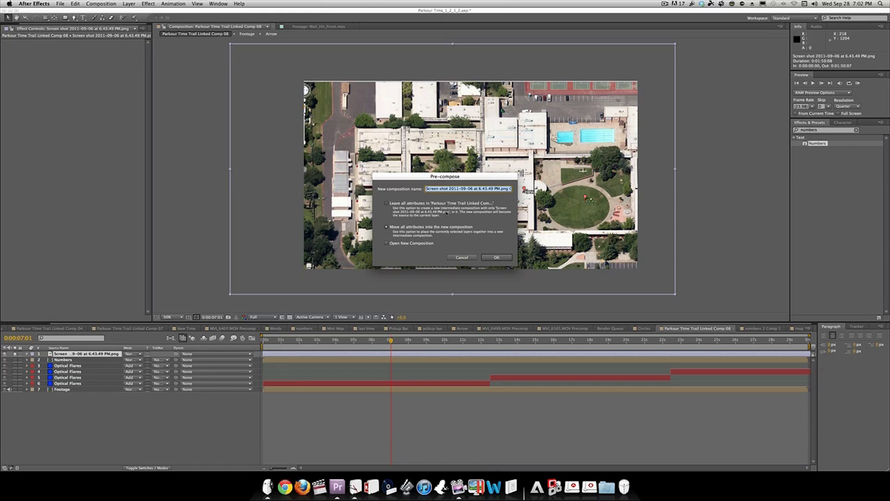
text(Map)
key(Return)
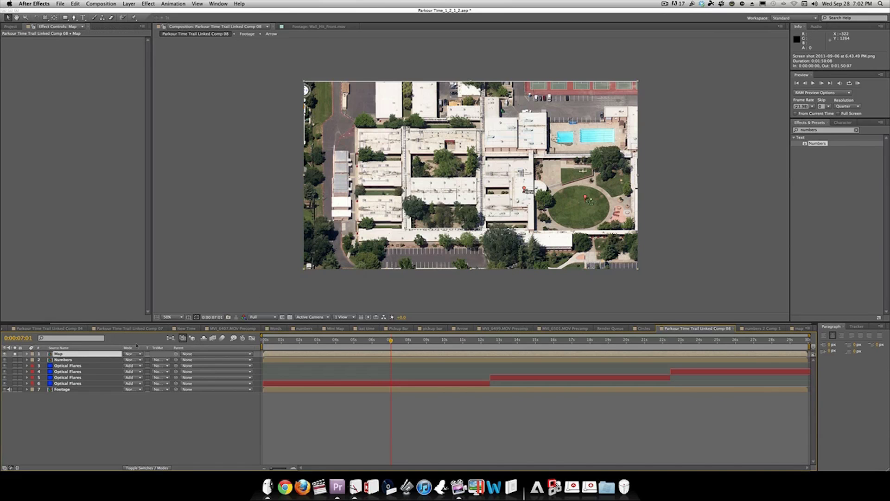
Step: Open the Map composition and duplicate the screenshot layer for patching the marker on the round lawn
double_click(108, 355)
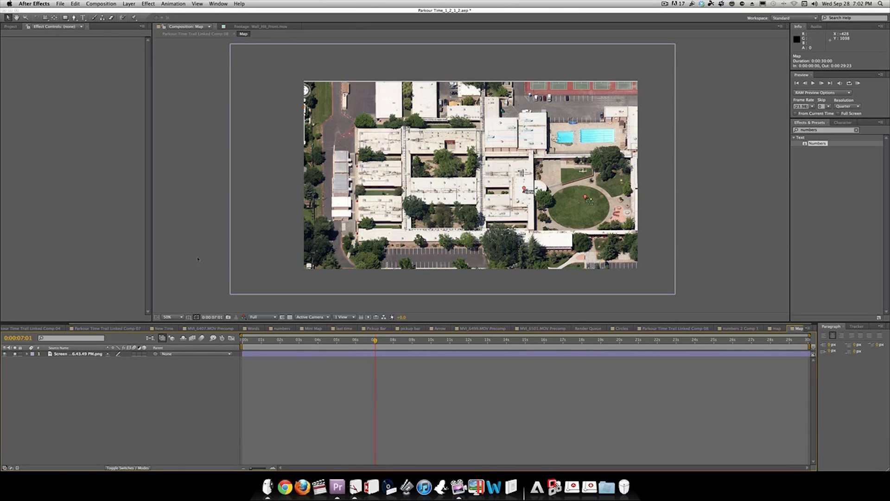
scroll(534, 180, up, 4)
scroll(533, 180, down, 2)
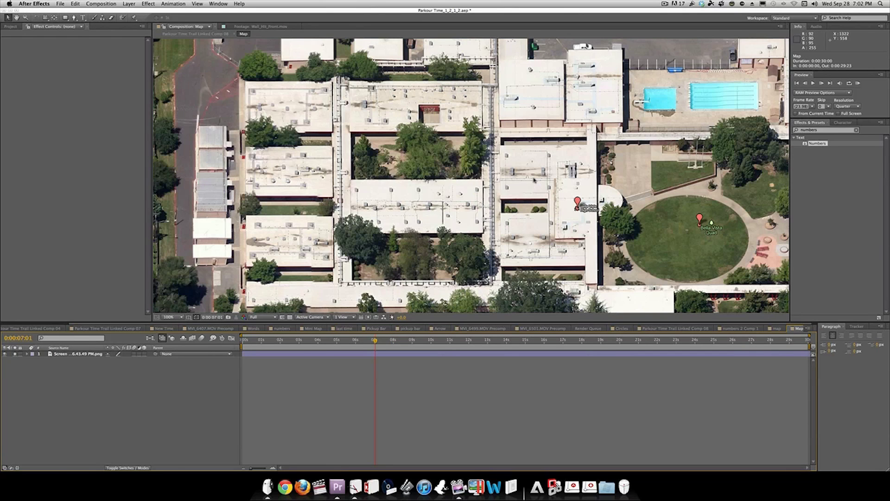
key(h)
drag(624, 232, 469, 232)
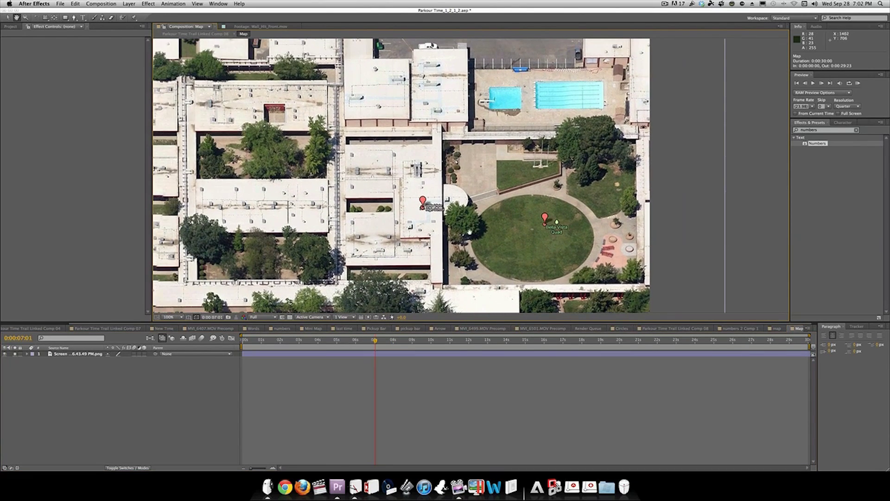
scroll(547, 252, up, 2)
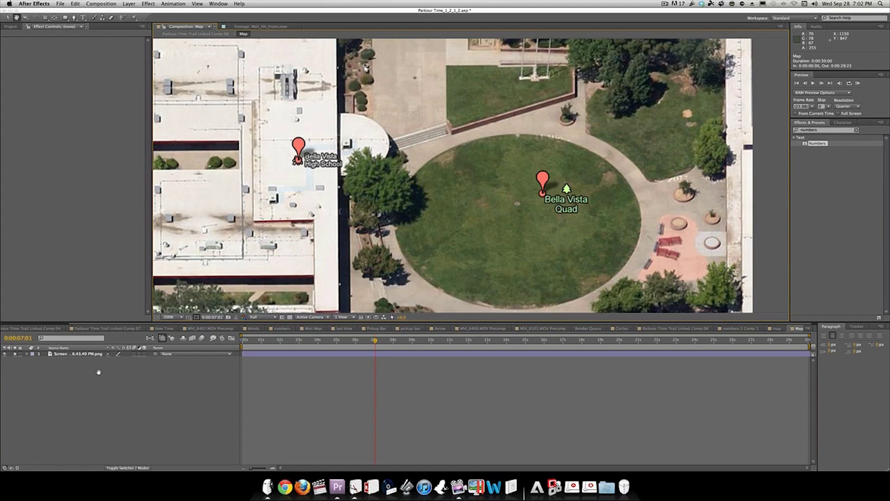
key(v)
click(93, 355)
key(super+d)
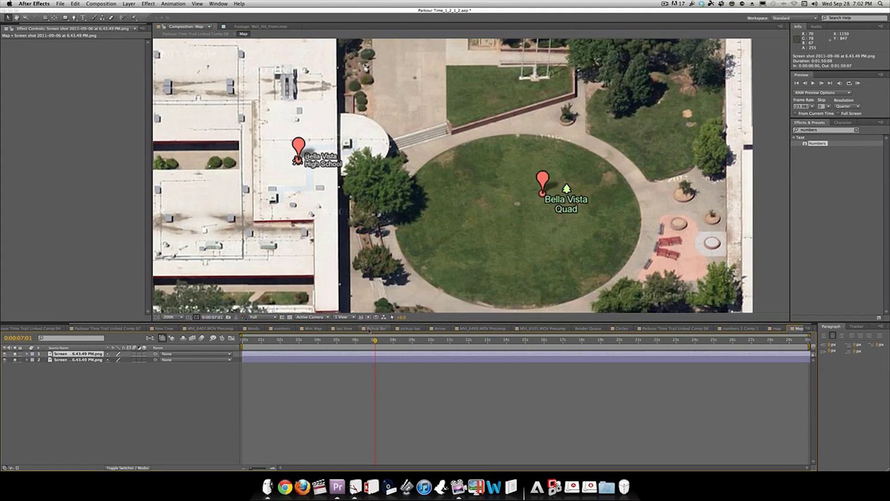
Step: Mask the upper screenshot to a rectangle of clean grass and move that patch over the Bella Vista Quad marker
click(459, 486)
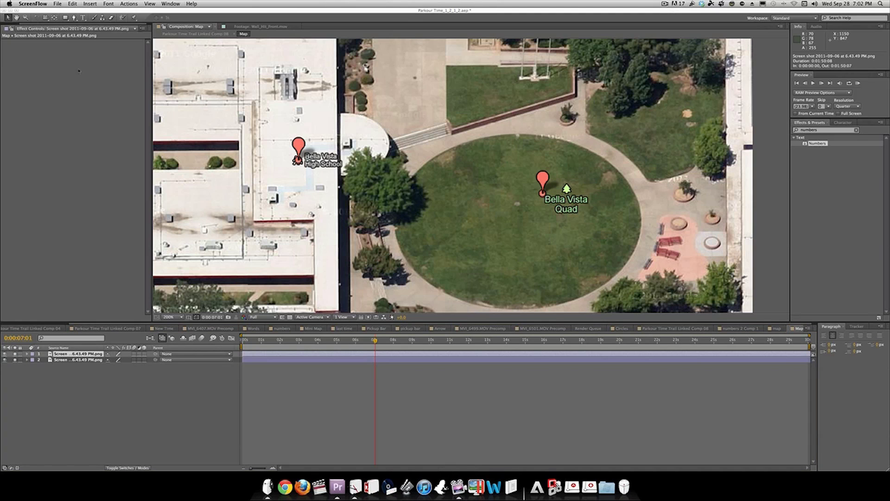
click(65, 19)
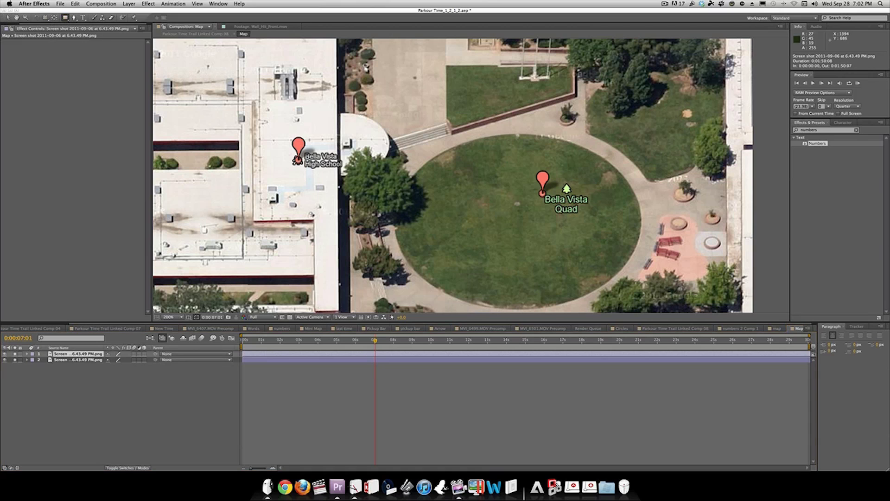
click(449, 178)
drag(449, 178, 510, 265)
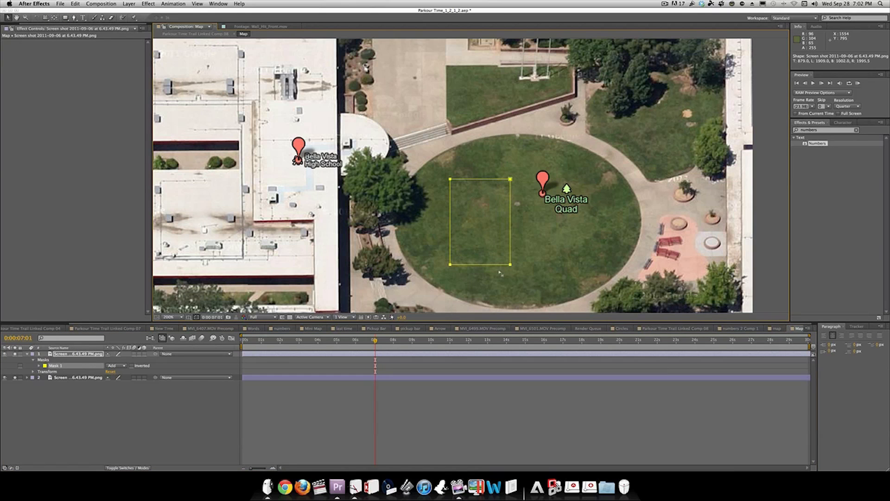
key(v)
click(497, 252)
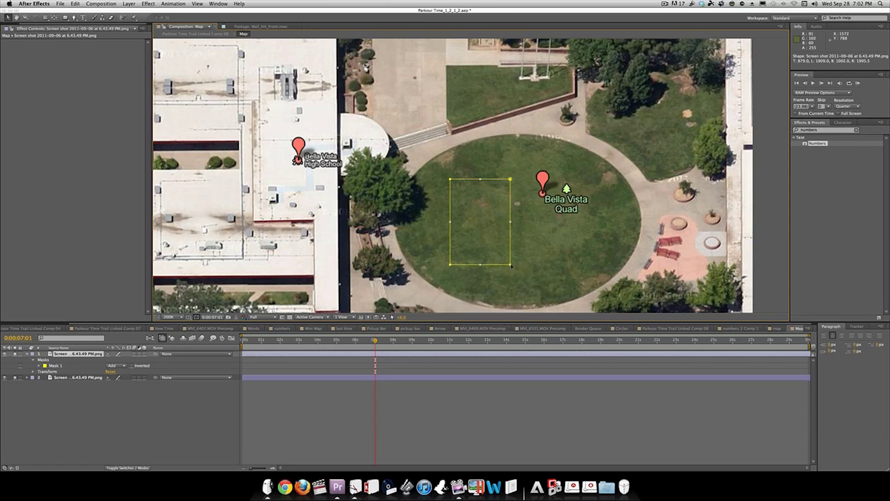
drag(472, 228, 542, 208)
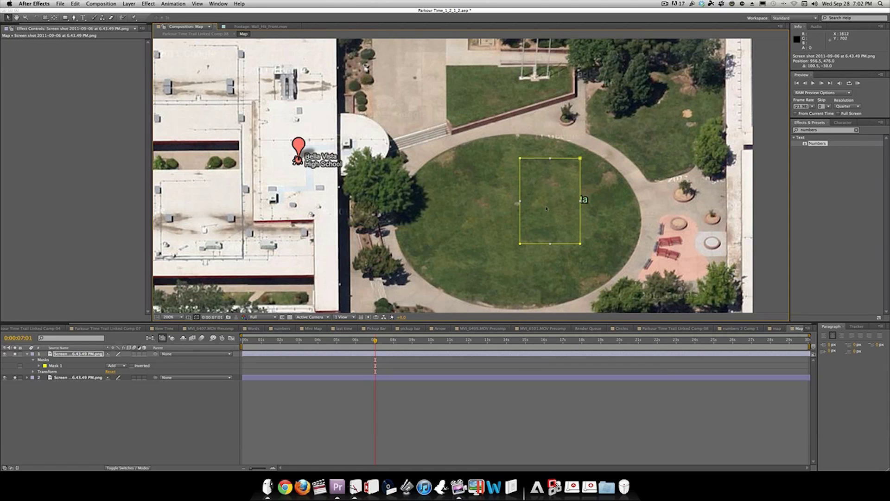
Step: Widen the grass patch's mask over the rest of the Quad label, lower its top edge, and nudge the layer up 5 pixels
click(581, 244)
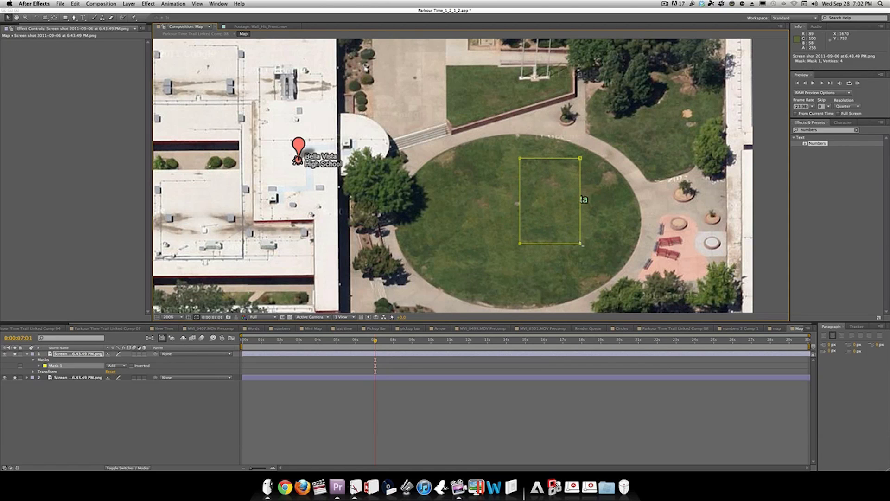
double_click(581, 244)
drag(580, 201, 602, 202)
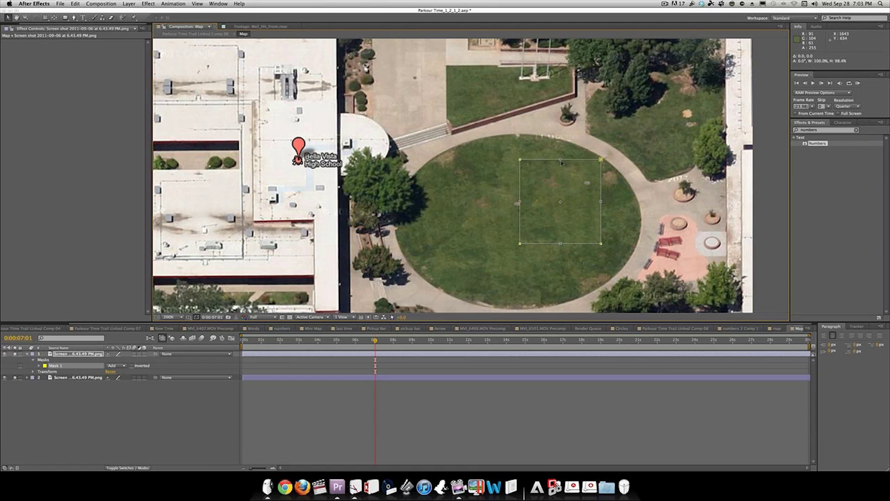
drag(560, 158, 563, 172)
click(199, 406)
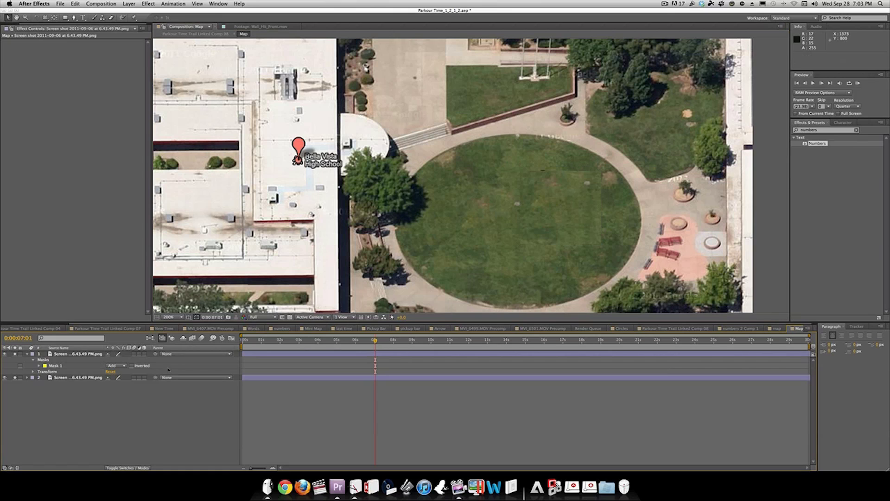
click(79, 353)
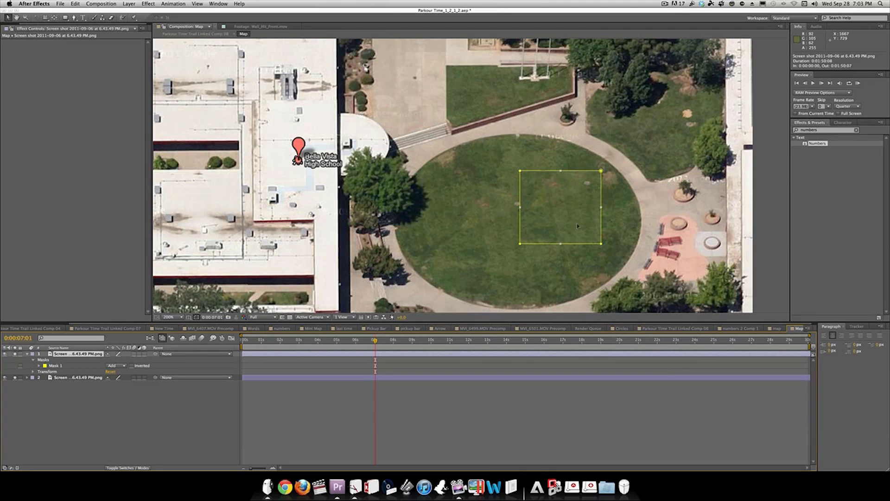
drag(578, 222, 577, 224)
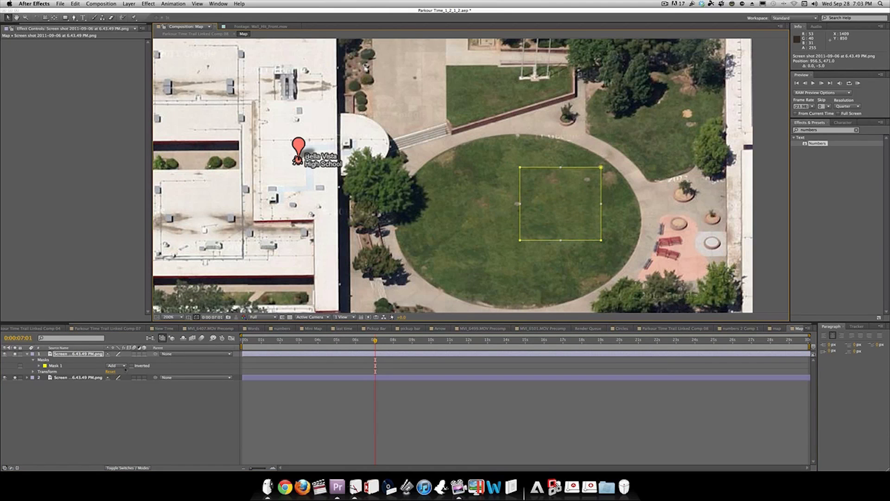
Step: Set the grass patch's mask feather to 12 pixels and its mask expansion to 7 pixels
key(f)
key(g)
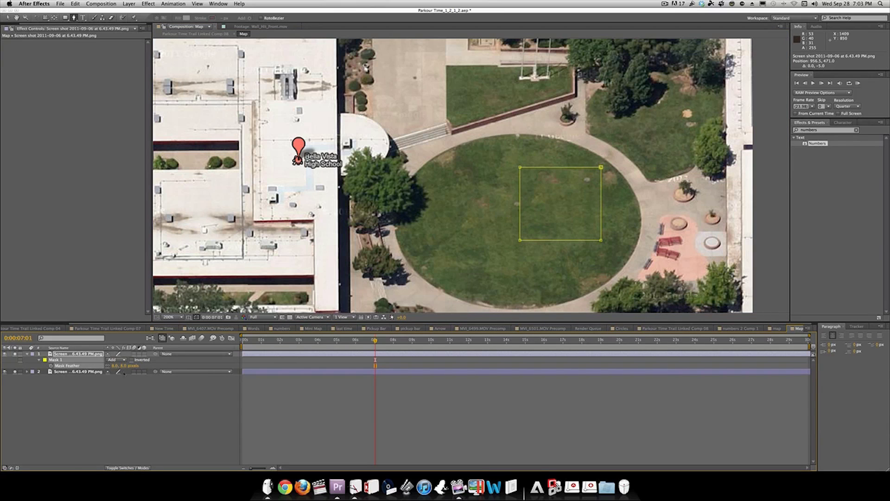
key(m)
key(m)
drag(118, 375, 114, 383)
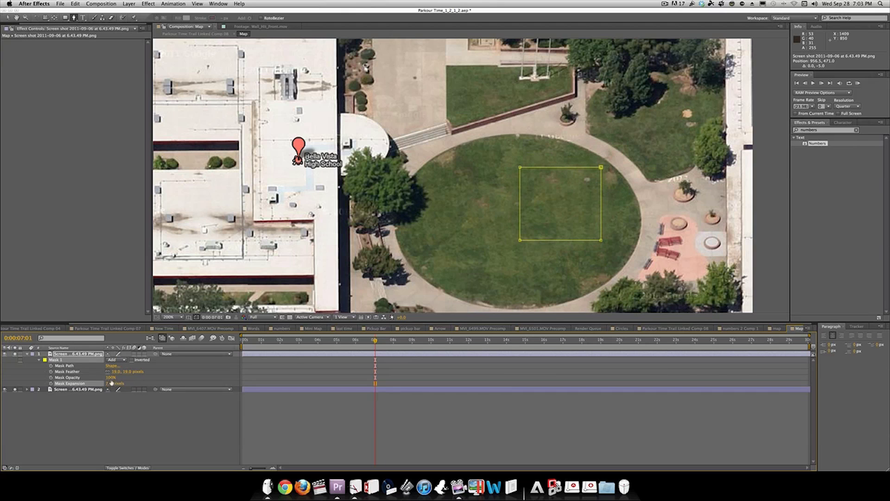
drag(114, 371, 119, 371)
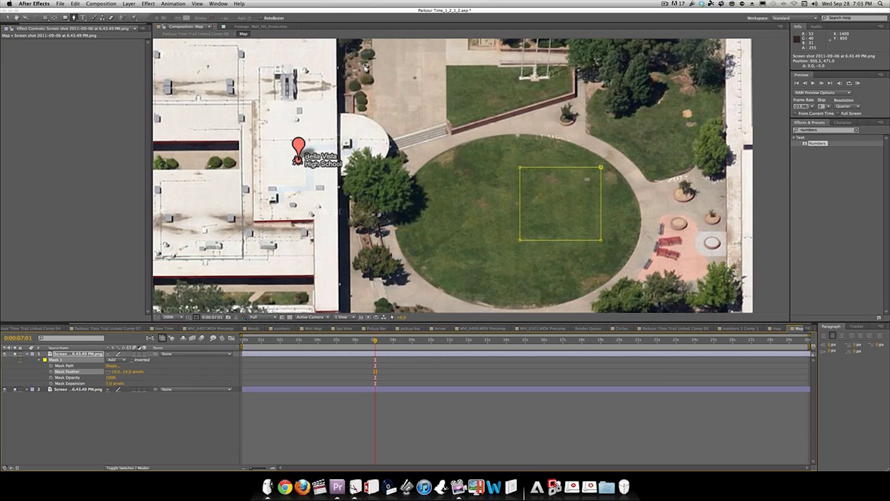
click(68, 404)
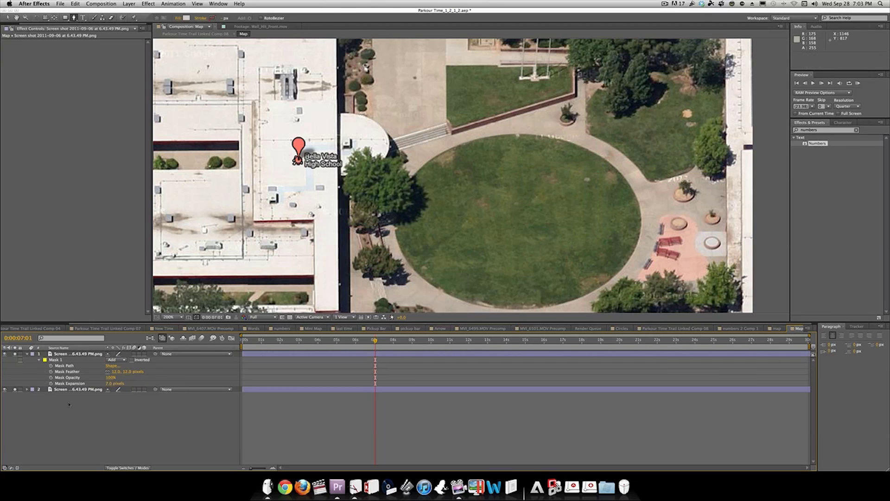
Step: Duplicate the base screenshot above the other layers, mask it to a rectangle of clean roof, and move that patch over the High School marker
click(81, 390)
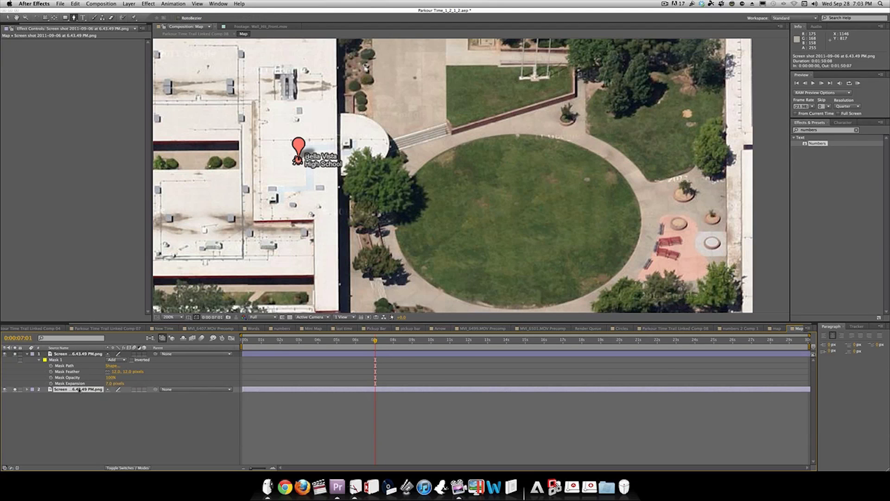
key(super+d)
drag(95, 390, 95, 354)
key(q)
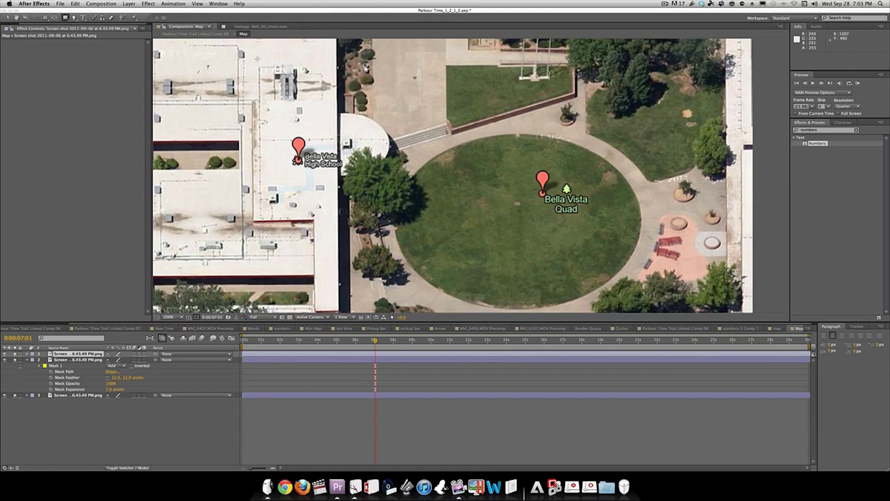
drag(258, 56, 333, 129)
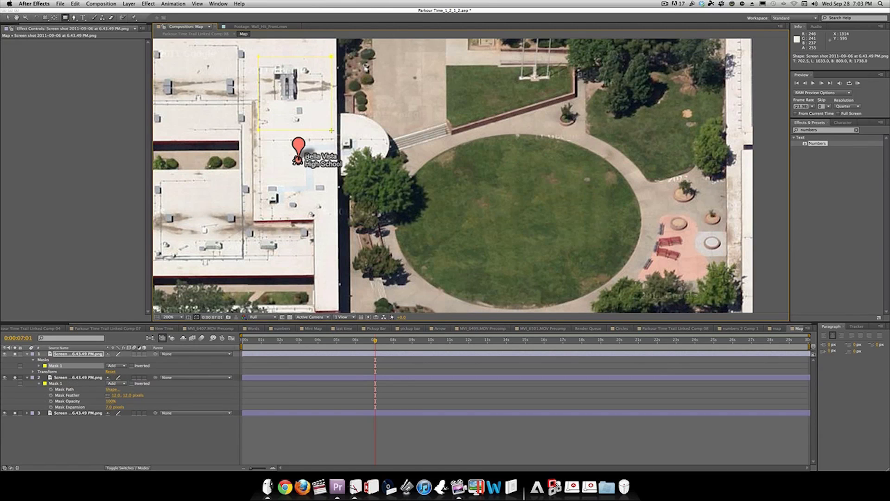
key(v)
drag(313, 130, 325, 195)
key(Return)
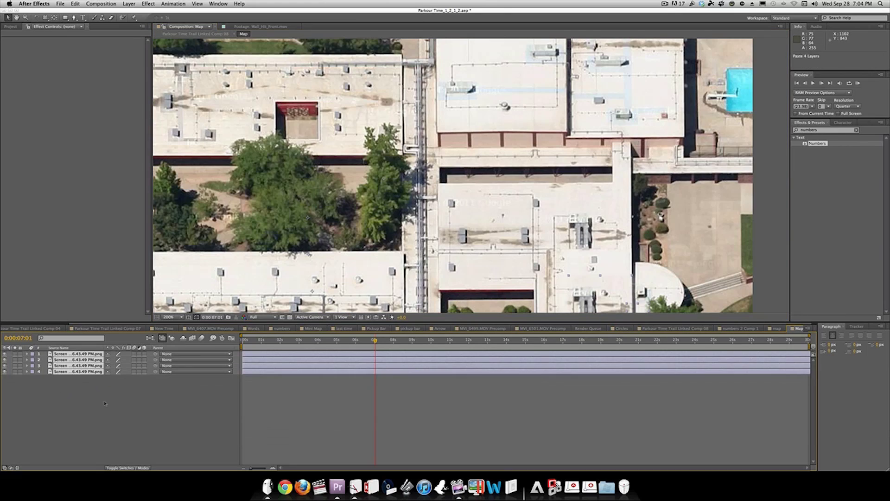
Step: Shift all four screenshot layers together by about -350 pixels horizontally and -76 pixels vertically to bring the round lawn into the frame
click(105, 403)
scroll(663, 260, down, 1)
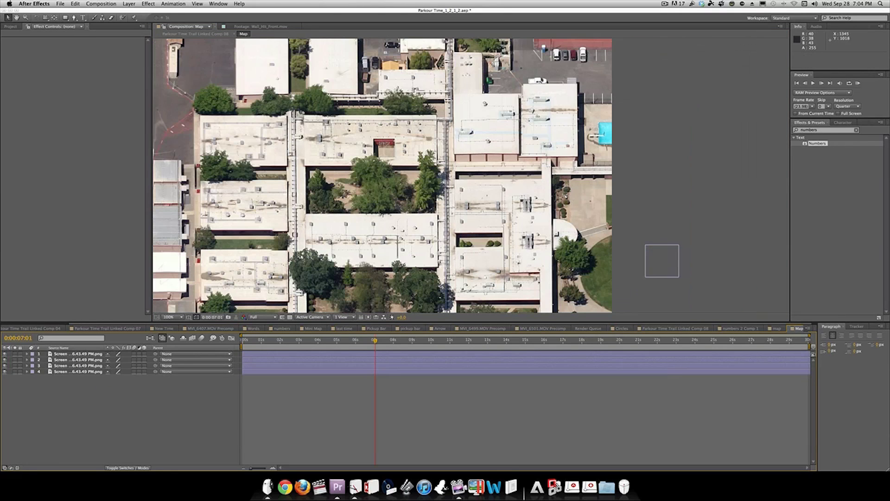
drag(662, 261, 577, 237)
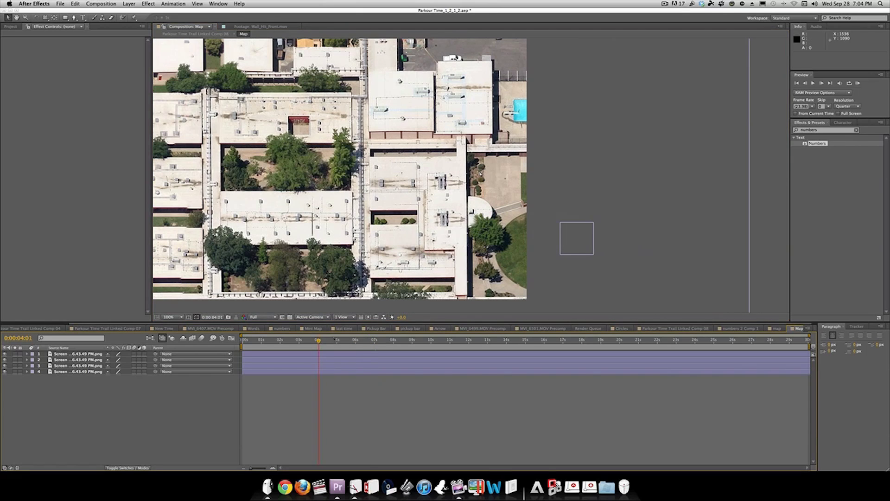
click(371, 340)
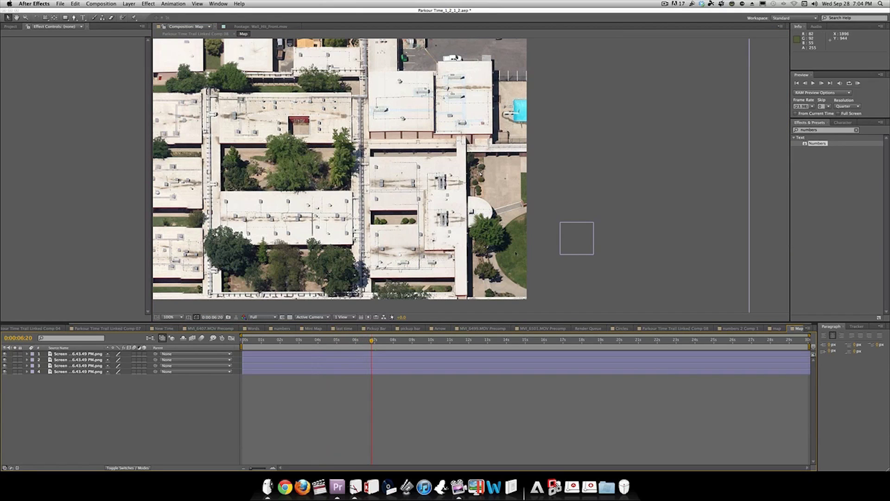
click(100, 354)
shift+click(96, 371)
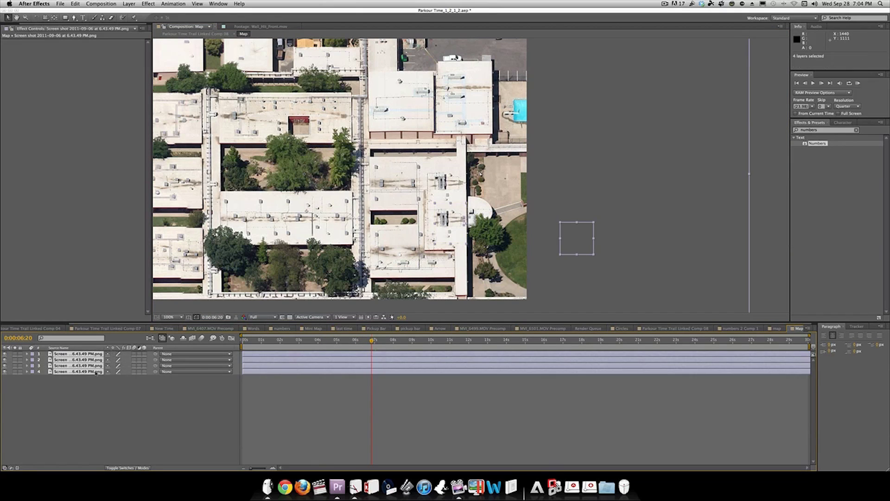
drag(352, 185, 230, 159)
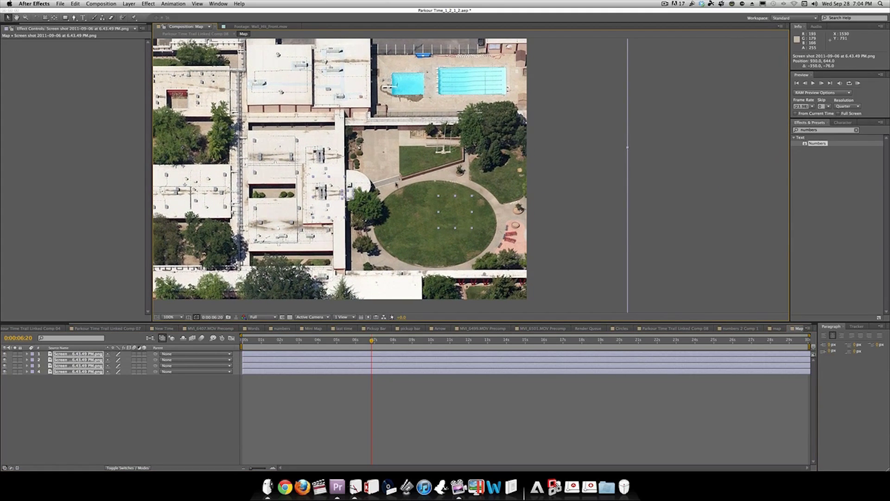
key(super+shift+a)
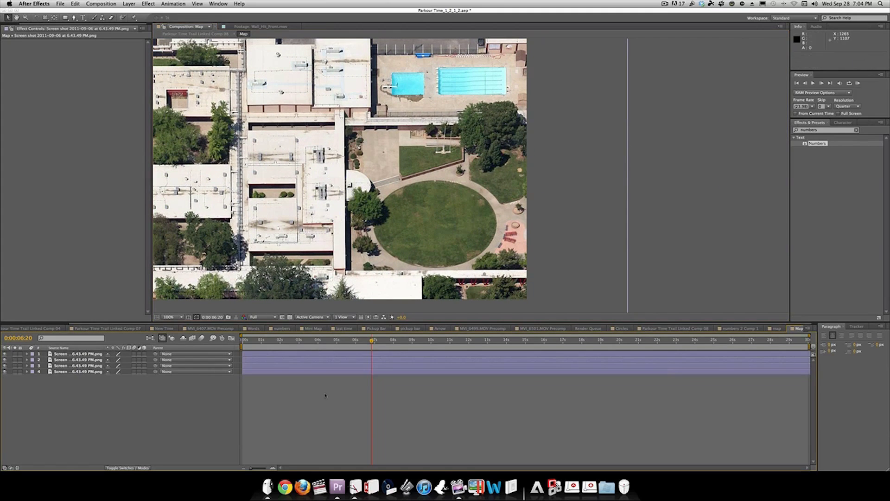
key(comma)
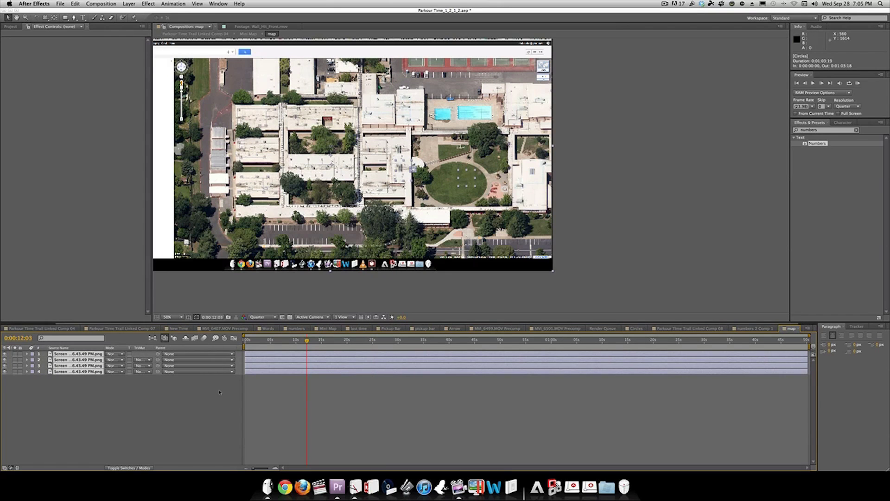
Step: Create a white composition-sized solid named White Circle in the map composition
click(150, 277)
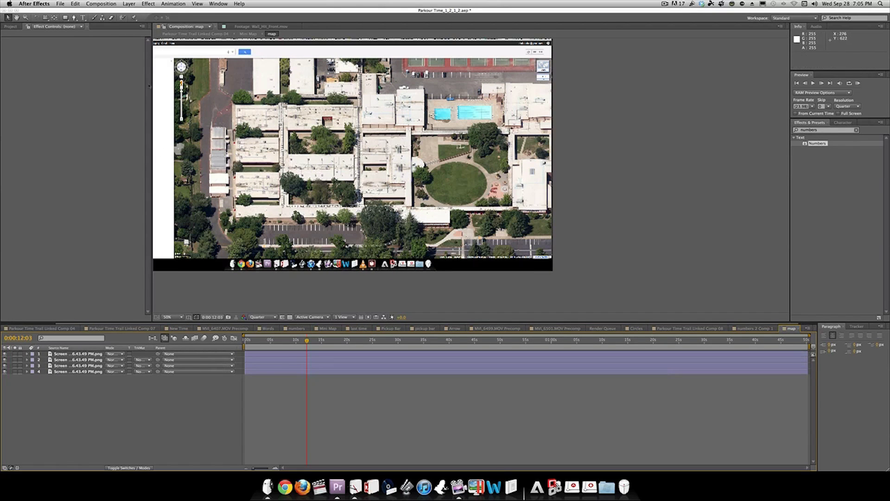
key(period)
key(h)
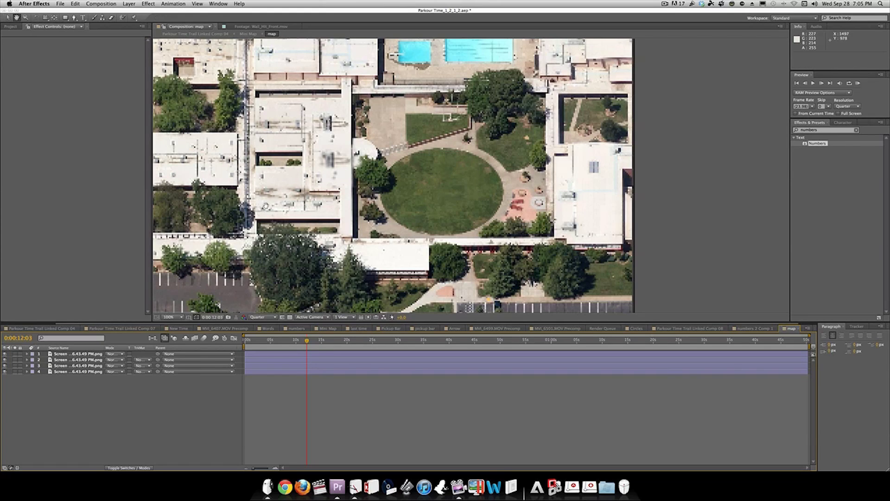
drag(224, 204, 529, 221)
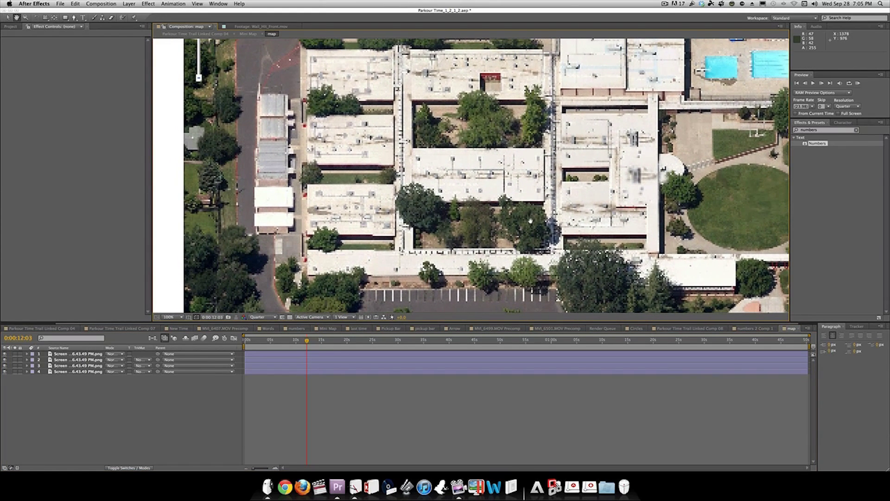
key(v)
key(super+y)
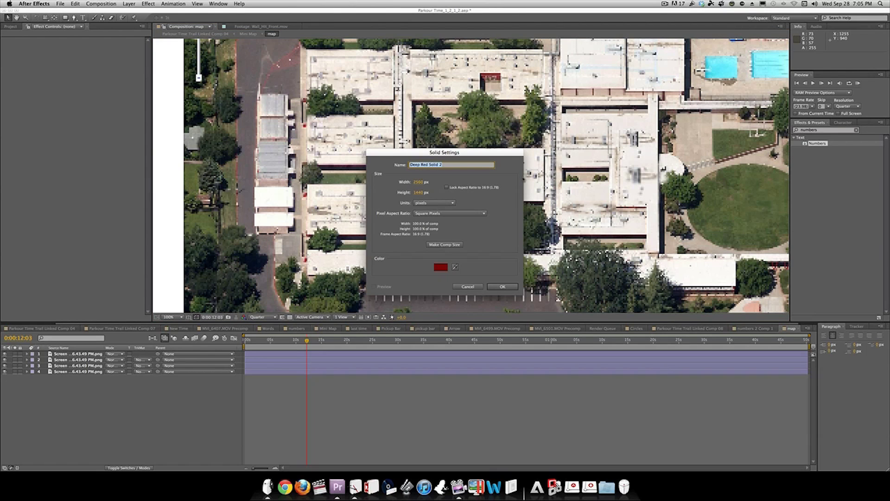
text(White Circle)
click(440, 267)
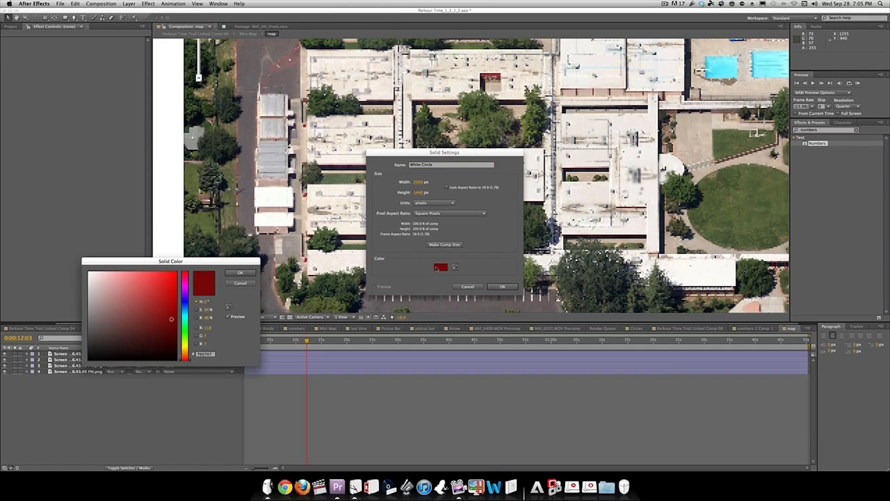
drag(128, 323, 60, 255)
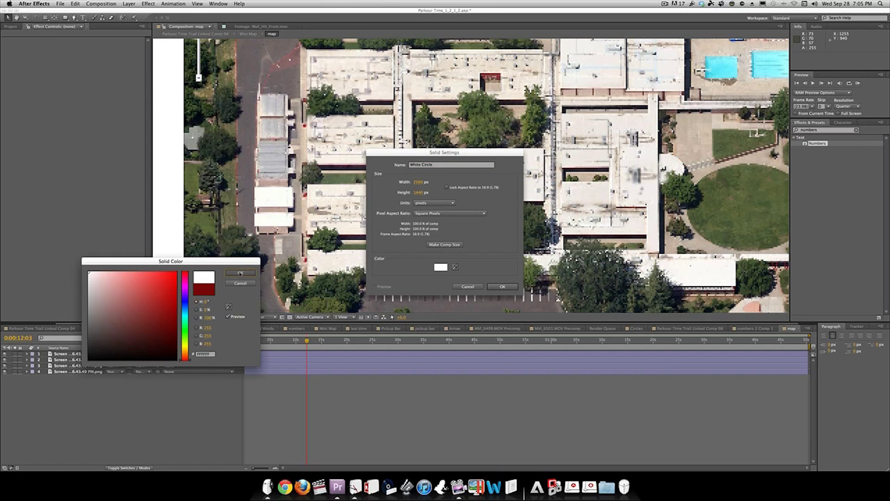
click(241, 273)
click(502, 286)
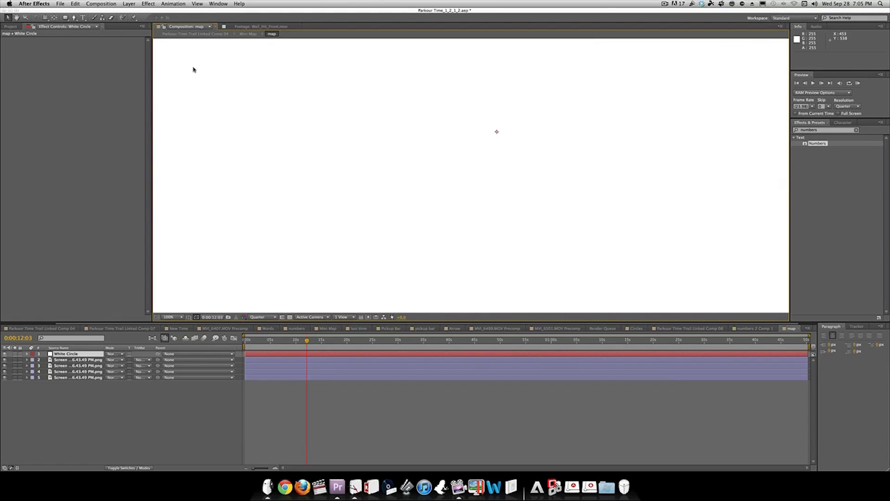
Step: Hide the solid and draw a circular mask about 243 pixels across on it, placing it over the road corner beside the southwestern building
click(4, 354)
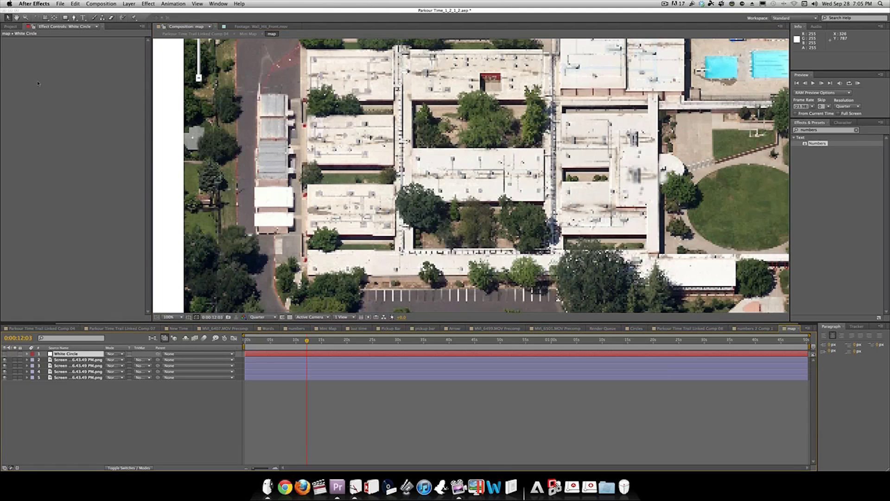
drag(65, 18, 88, 33)
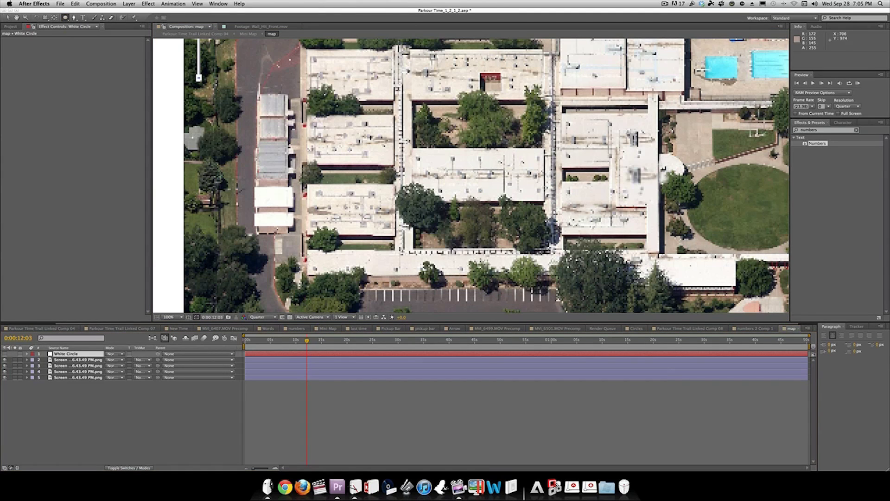
drag(278, 202, 362, 285)
key(v)
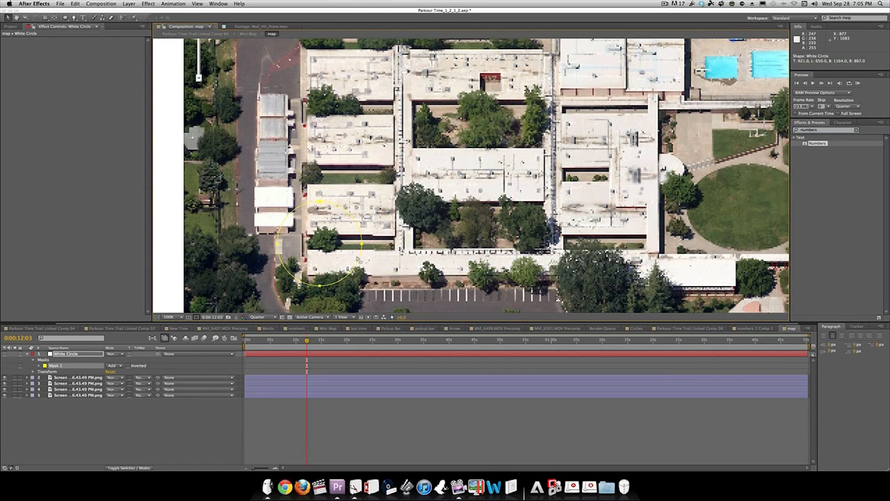
drag(320, 243, 294, 243)
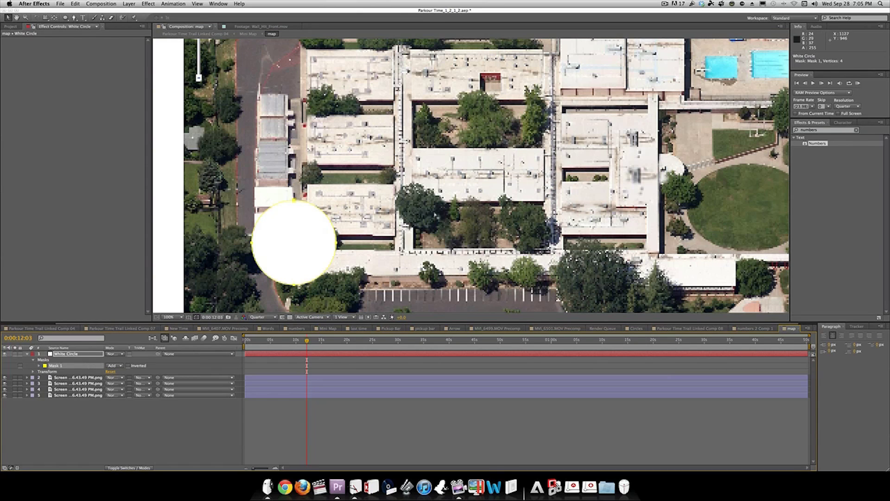
Step: Duplicate the circle mask, enlarge the copy to about 117.7%, and nudge it until both circles are concentric
key(super+d)
drag(310, 240, 302, 234)
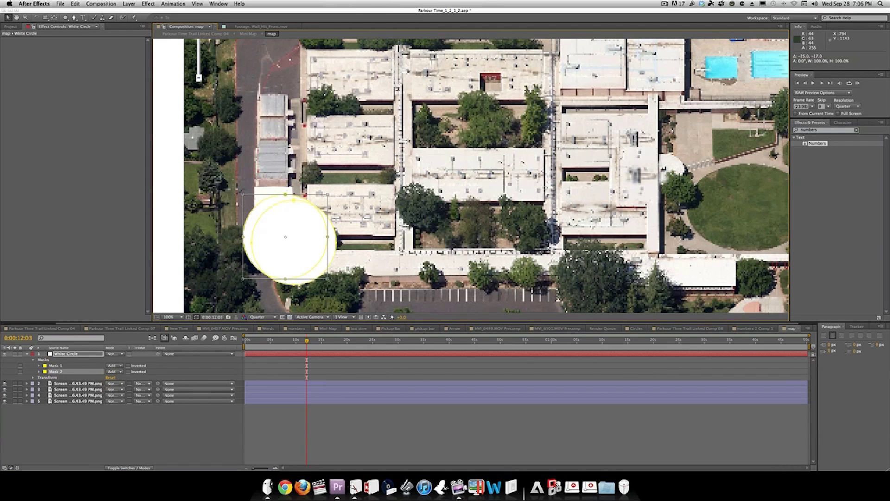
drag(328, 279, 342, 293)
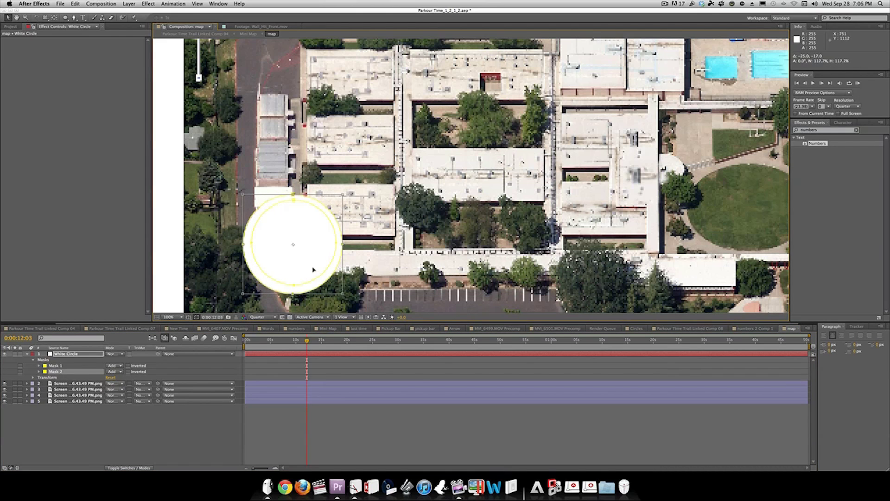
key(Right)
key(Right)
key(Up)
key(Up)
key(Up)
key(Up)
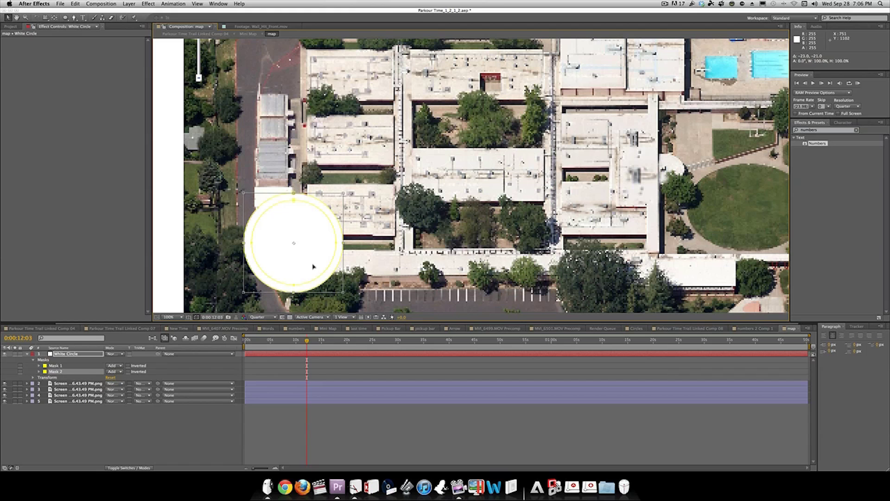
Step: Try setting the inner circle mask to Subtract and restore its mode to Add
click(115, 366)
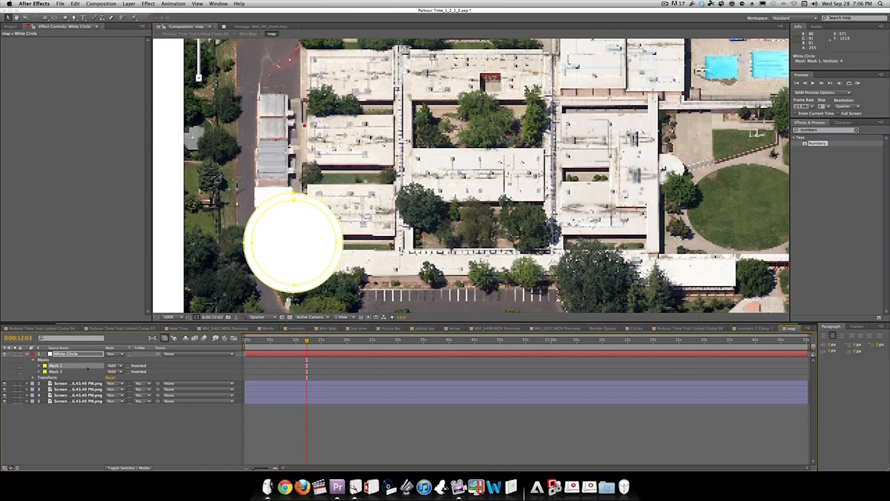
click(123, 385)
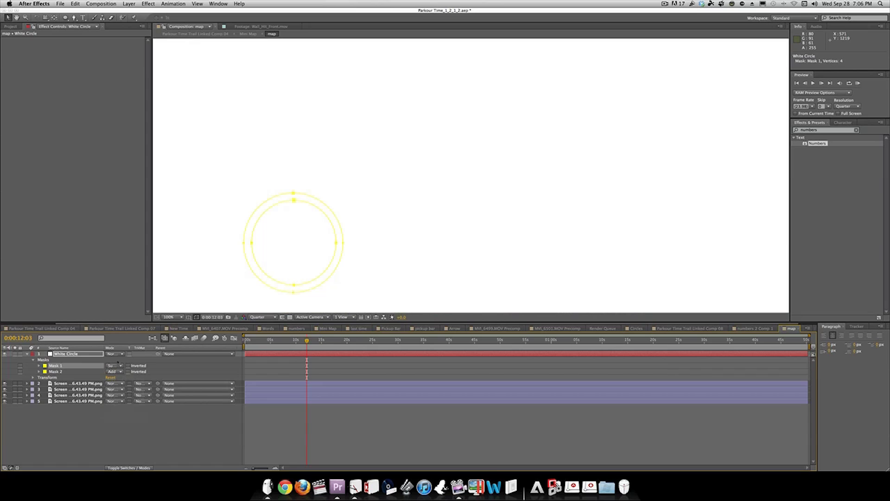
click(115, 365)
click(121, 379)
Step: Reorder the masks so the larger circle comes first, and set the inner circle's mask mode to Subtract to form a ring
drag(91, 371, 85, 366)
click(116, 372)
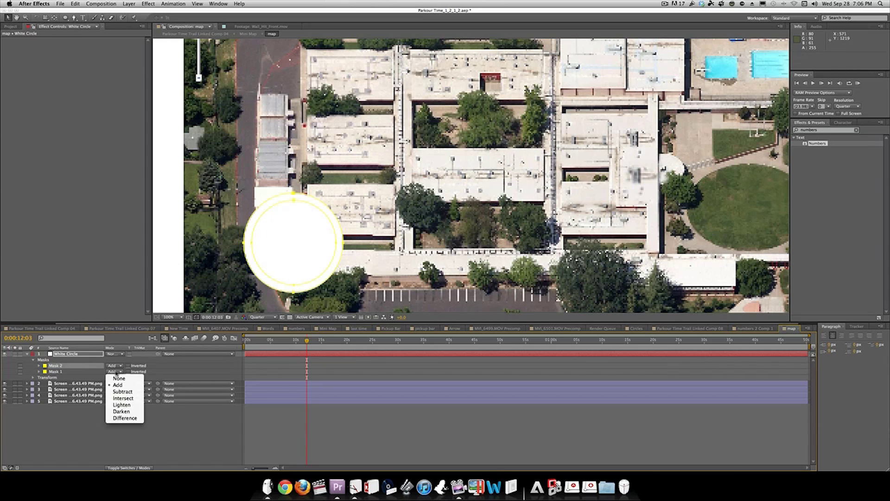
click(116, 372)
click(116, 372)
click(123, 392)
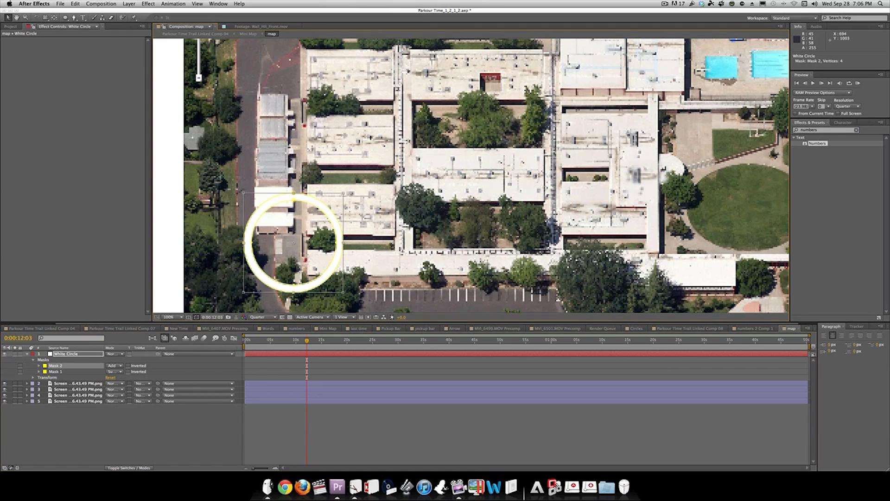
Step: Shift the outer circle mask slightly and scale it down around the inner one to make the white ring thinner
drag(254, 260, 258, 261)
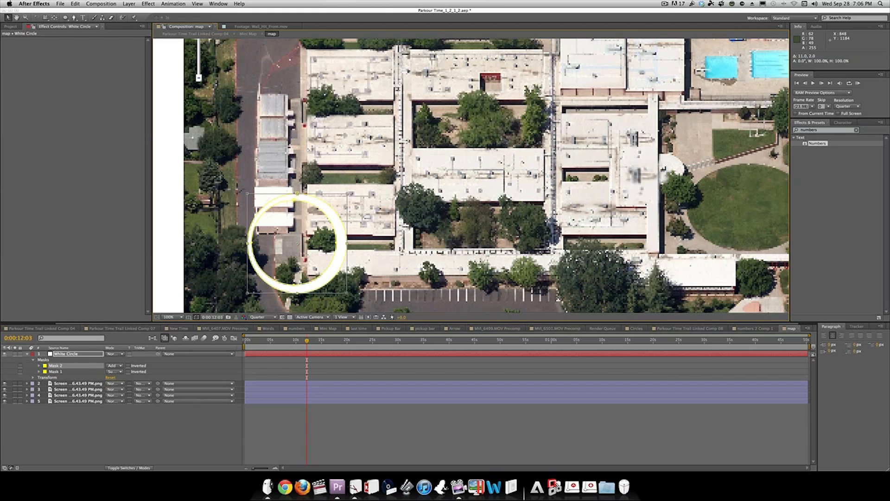
drag(347, 292, 320, 263)
key(F2)
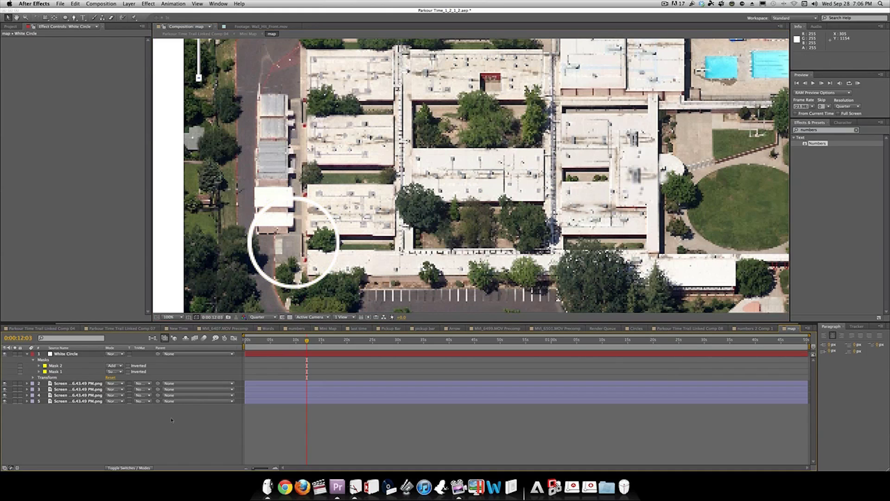
Step: Set the preview resolution to Full and inspect the white ring's edges up close
click(260, 316)
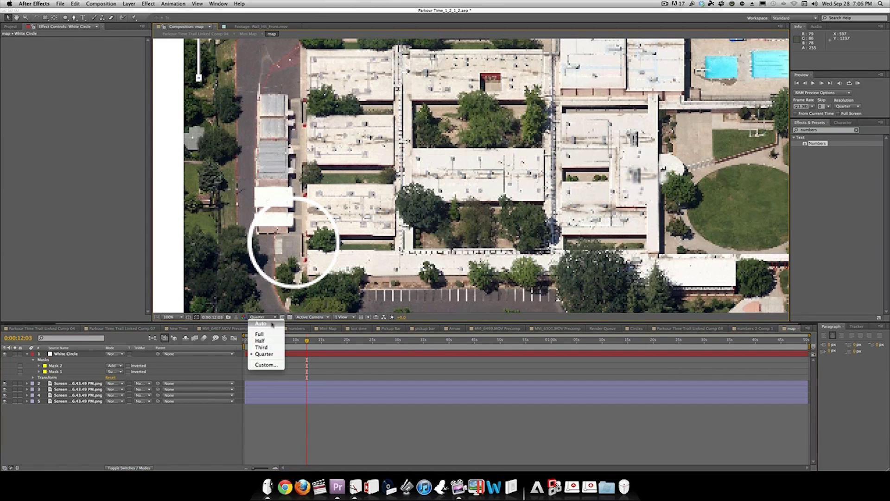
click(260, 333)
key(h)
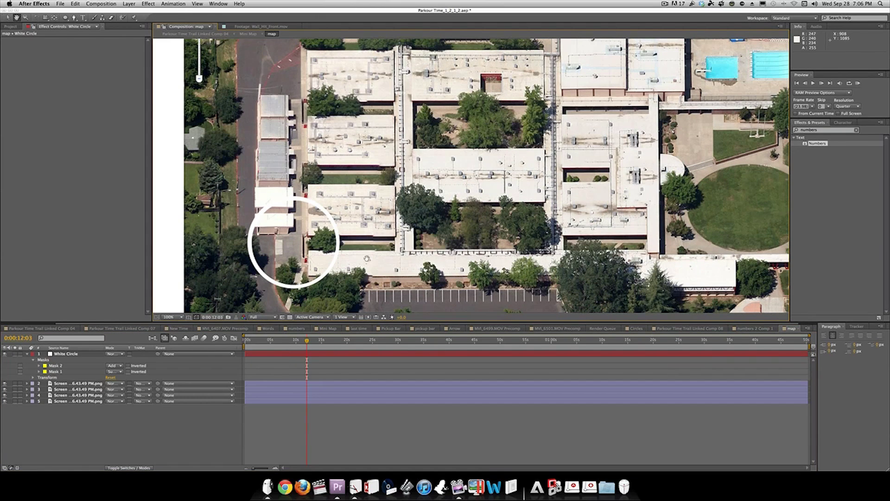
key(period)
drag(356, 262, 375, 107)
key(v)
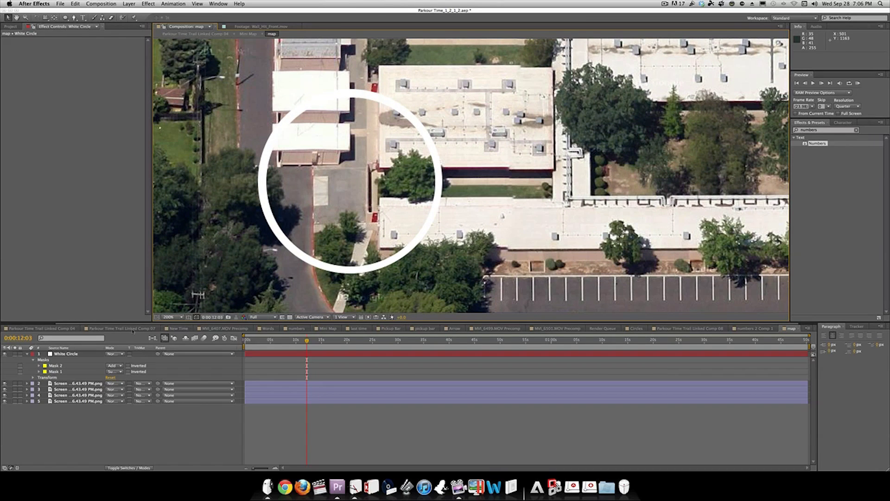
key(F2)
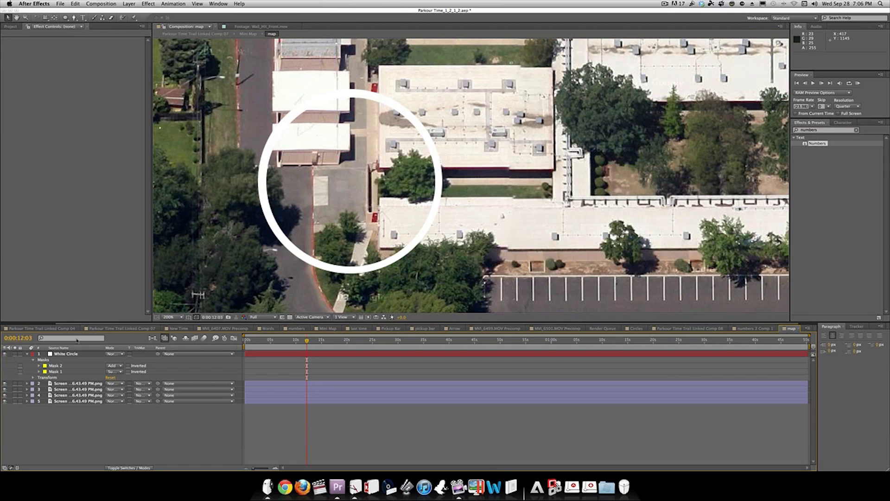
Step: Duplicate the White Circle layer and change the copy's solid color to black (000000)
click(70, 354)
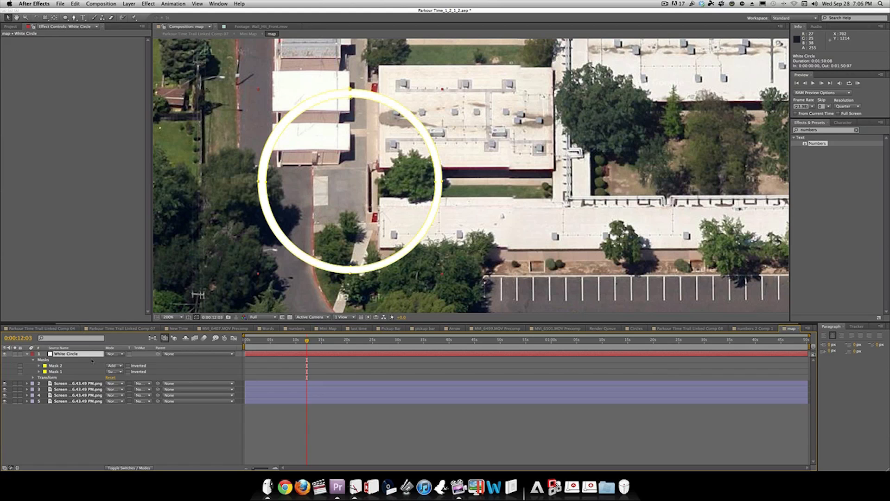
key(super+d)
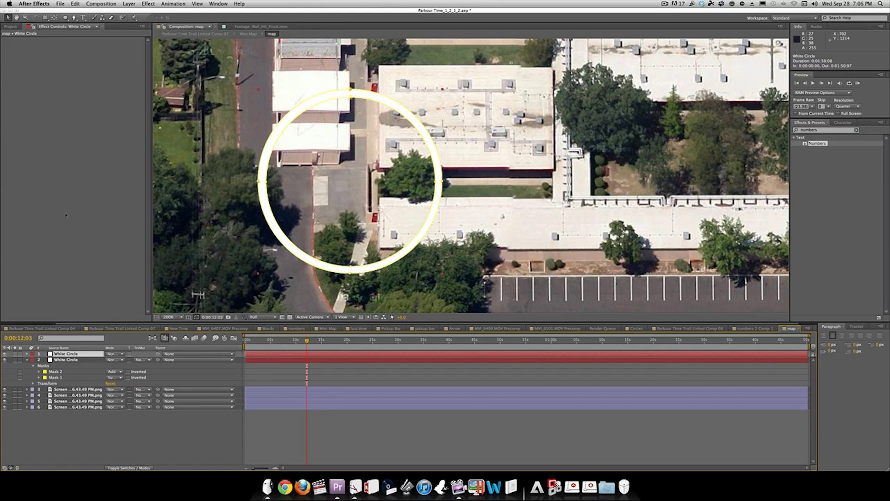
click(129, 4)
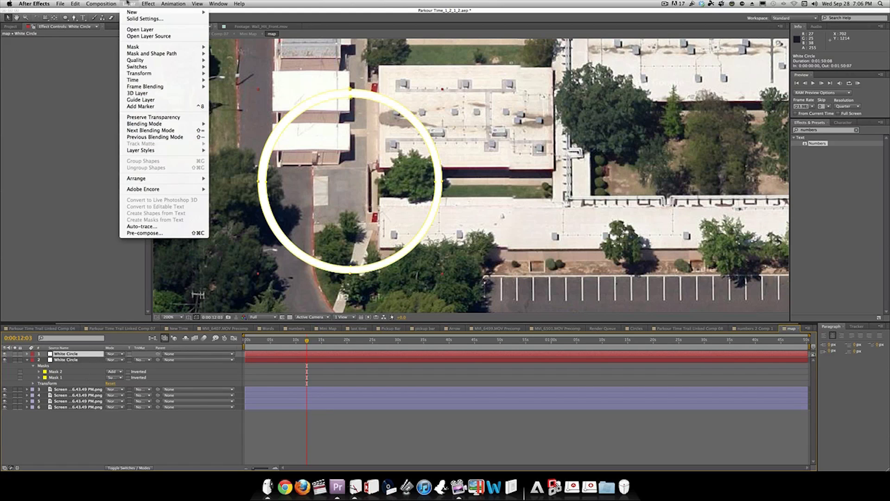
click(149, 21)
click(198, 258)
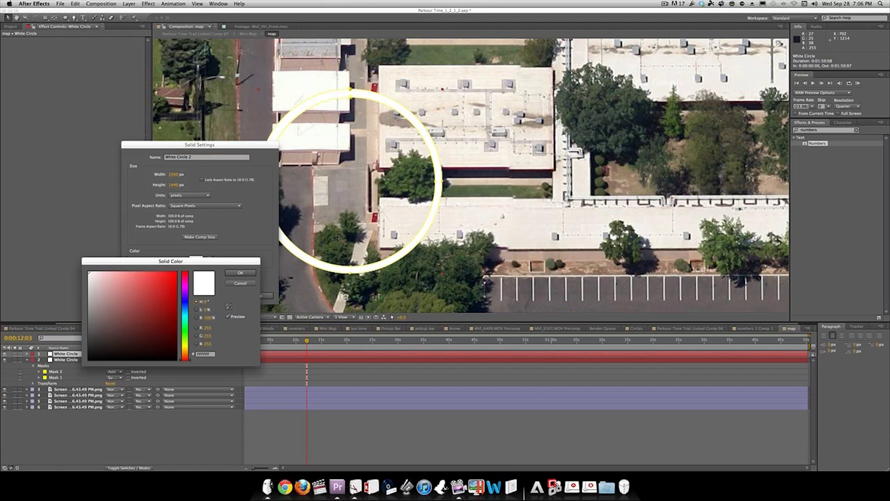
drag(146, 324, 81, 374)
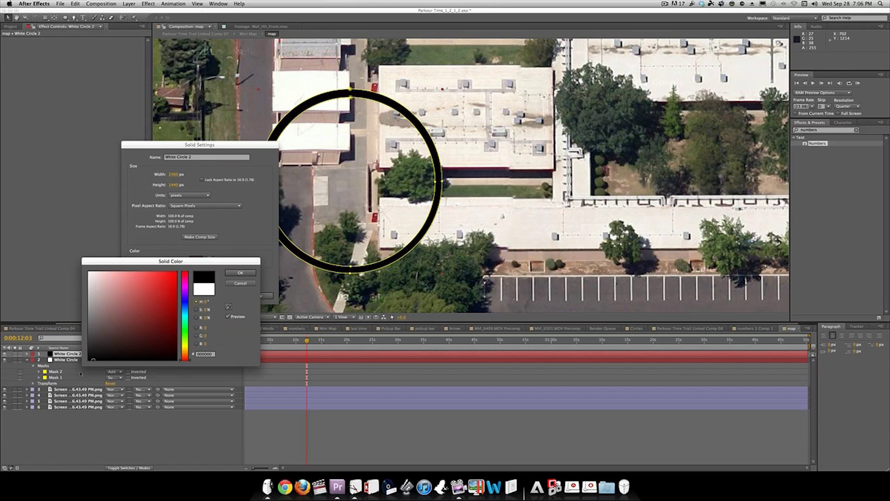
click(239, 274)
click(254, 295)
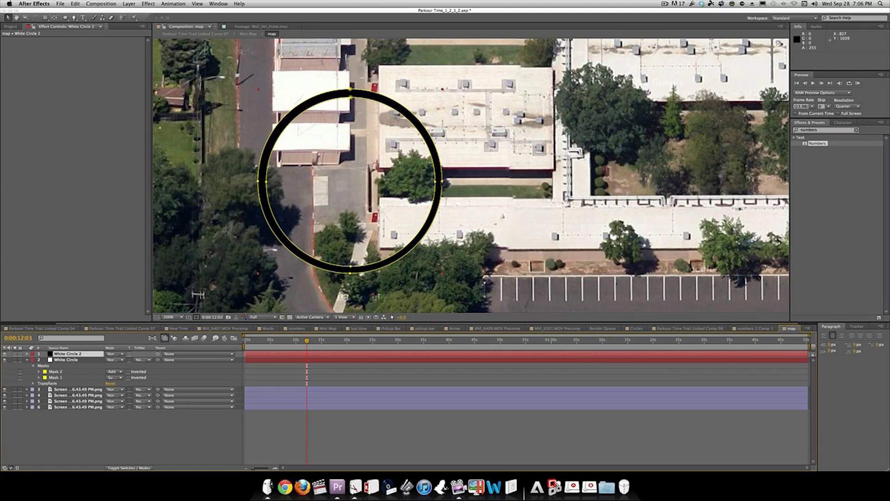
Step: Select both masks of the black ring, shrink them together and center them along the inside edge of the white ring
key(m)
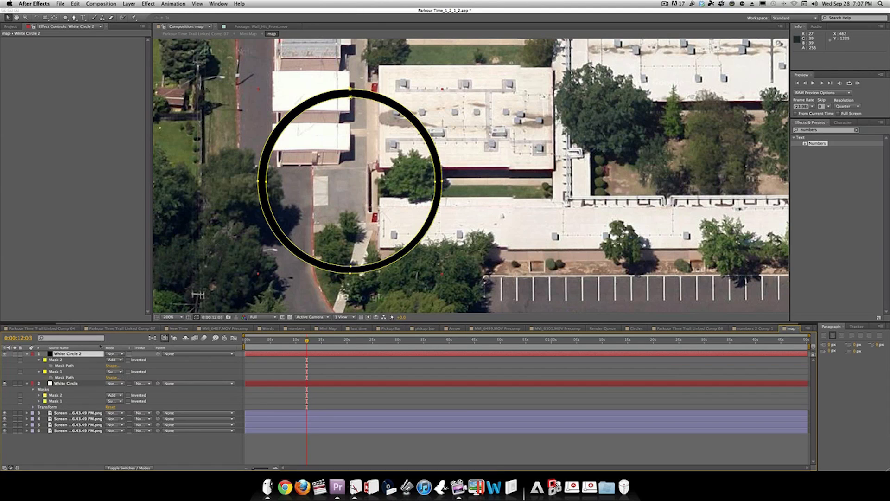
key(m)
key(m)
click(55, 360)
shift+click(54, 371)
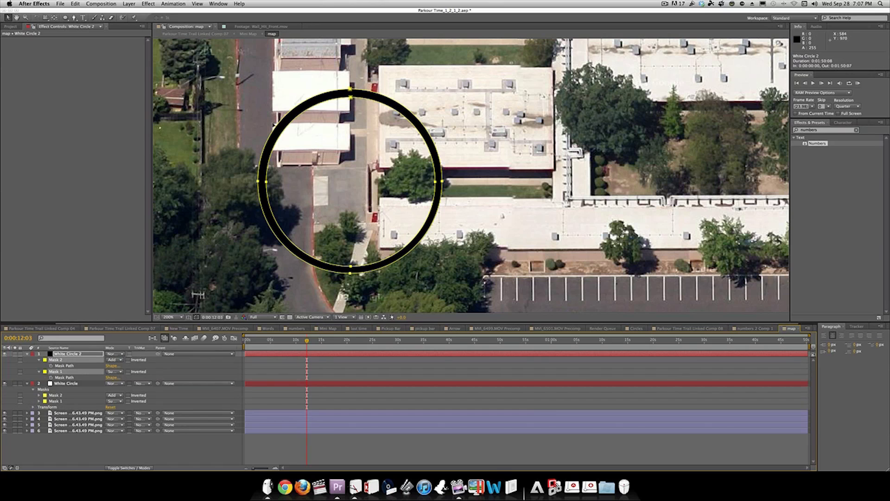
double_click(259, 182)
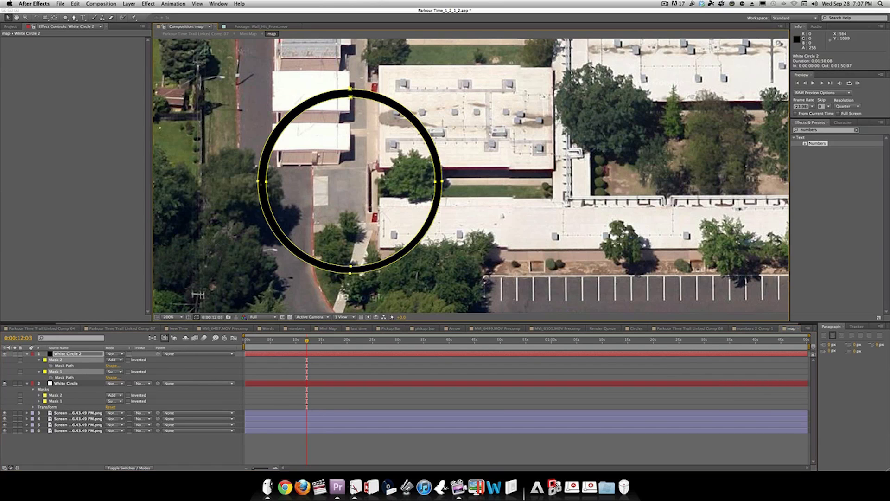
drag(358, 176, 364, 182)
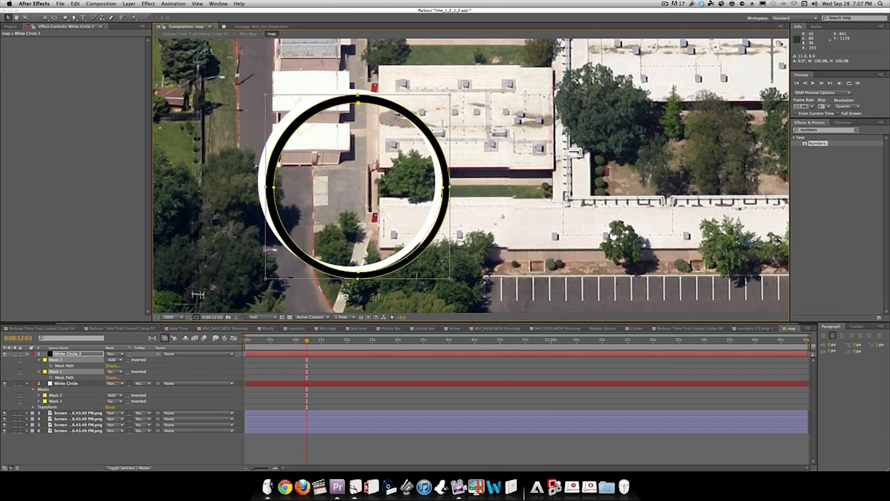
drag(451, 279, 436, 265)
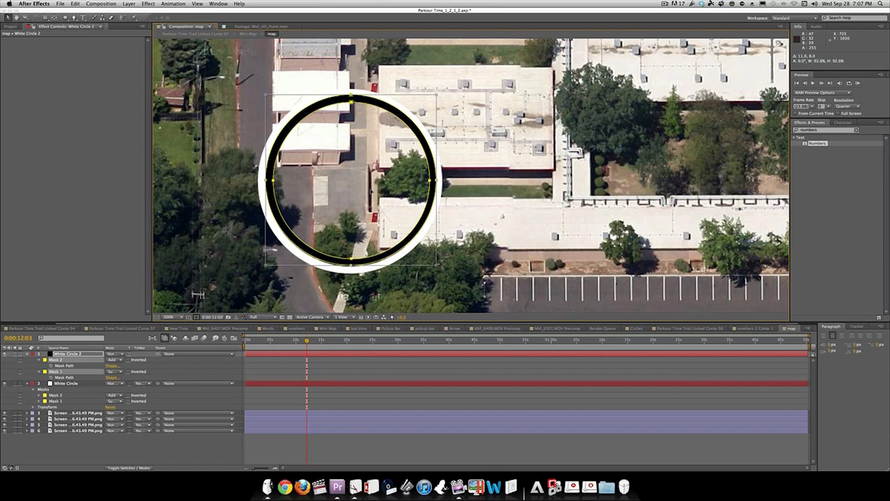
drag(371, 189, 369, 192)
key(F2)
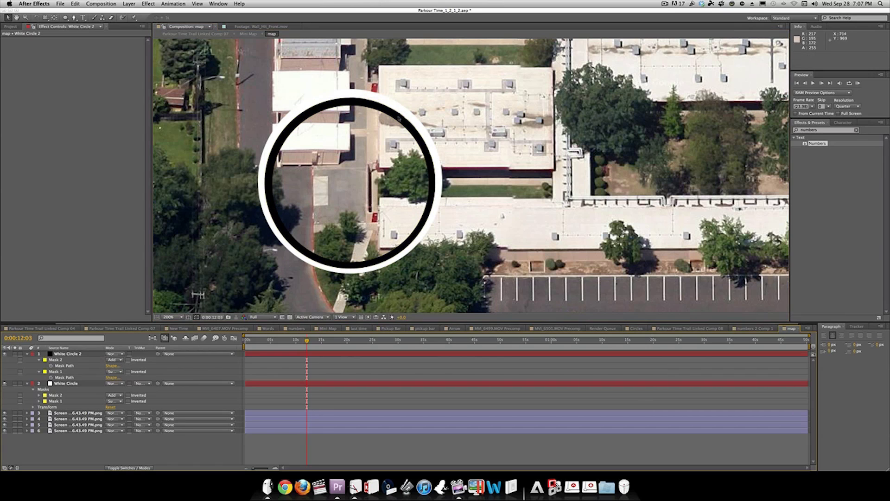
Step: Place the black ring layer below the White Circle layer, rename it Black Circle, and collapse both layers' mask properties
click(74, 355)
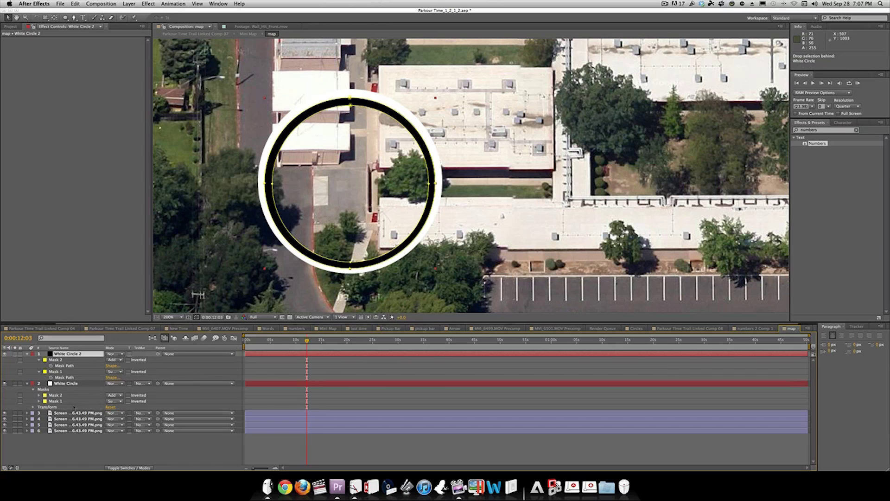
key(super+bracketleft)
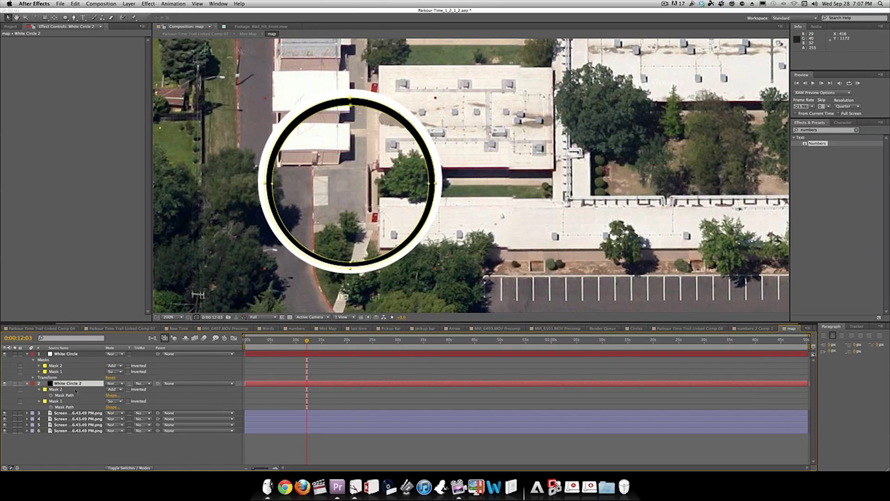
key(Return)
key(BackSpace)
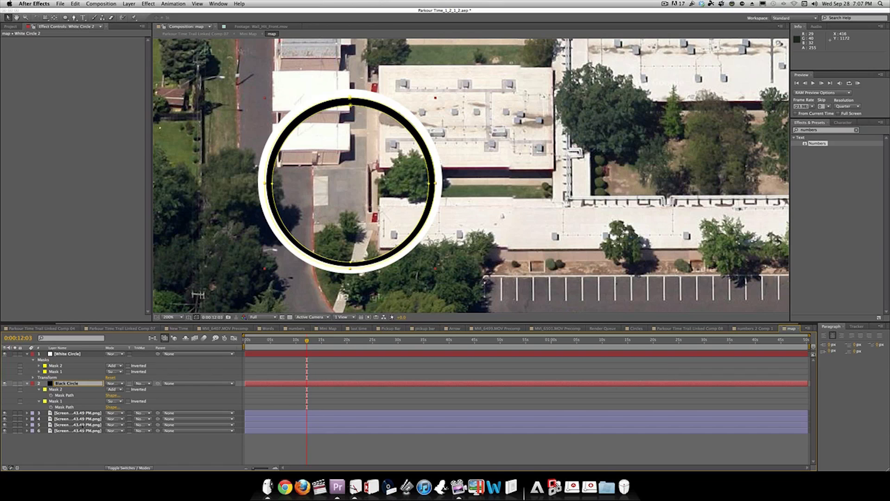
key(Return)
click(28, 354)
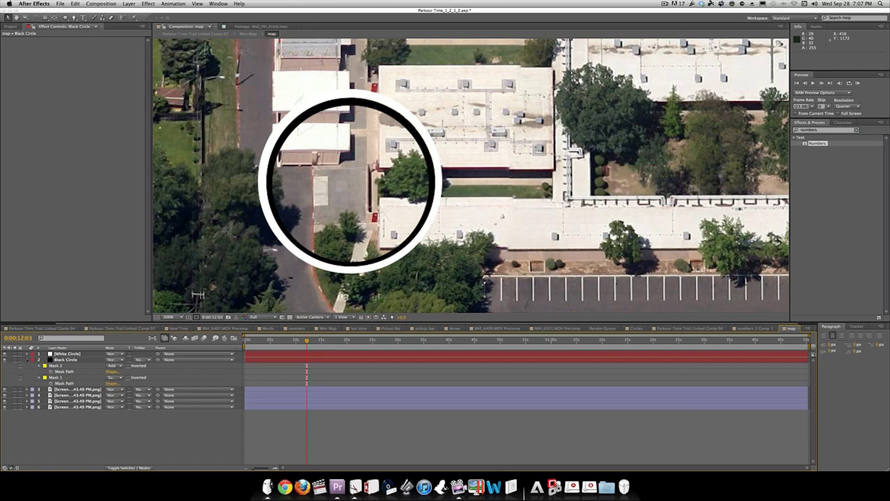
key(m)
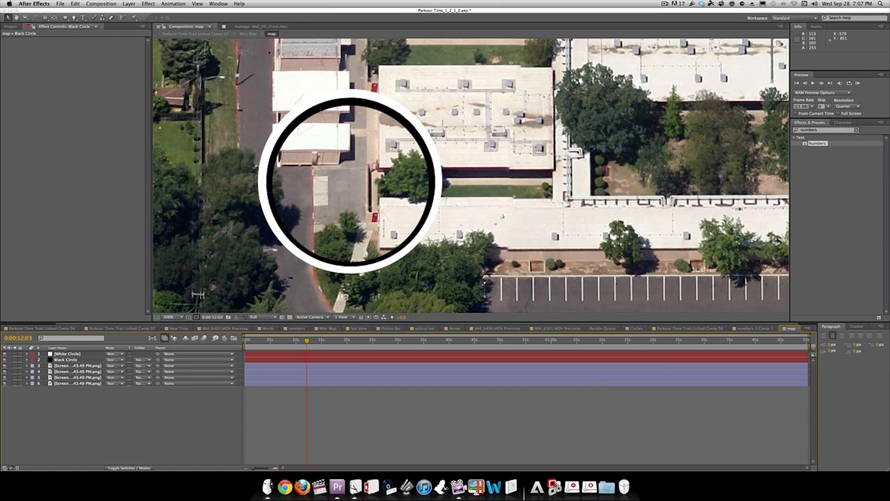
Step: Create a bright red solid layer named Player
key(super+y)
text(Player)
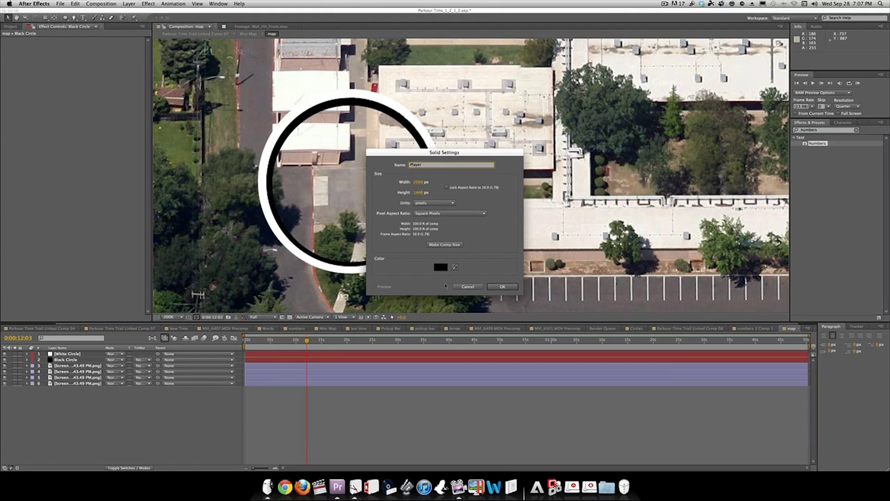
click(441, 266)
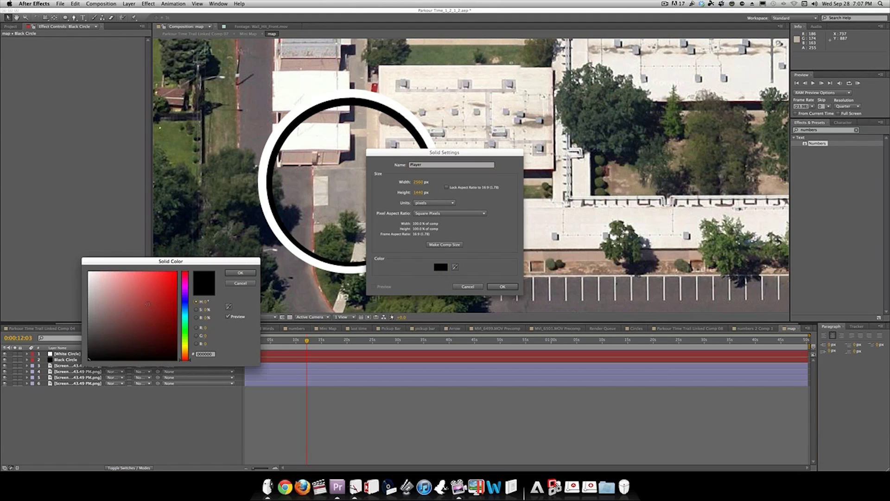
click(176, 273)
click(237, 273)
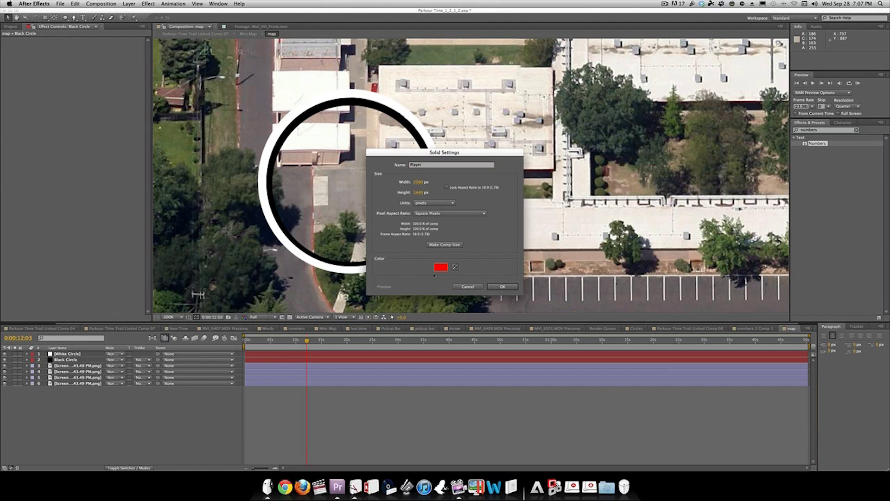
click(499, 285)
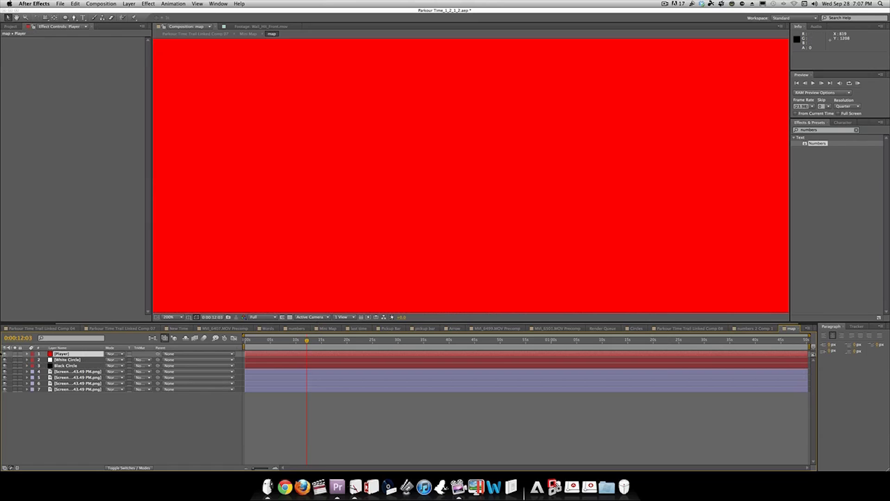
Step: Hide the red Player layer to reveal the map, and activate the Pen tool
key(F2)
click(4, 354)
key(g)
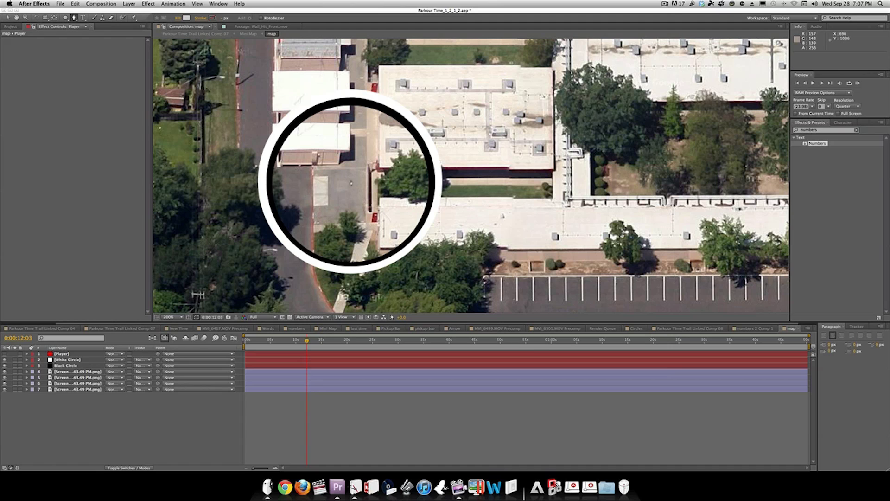
click(347, 177)
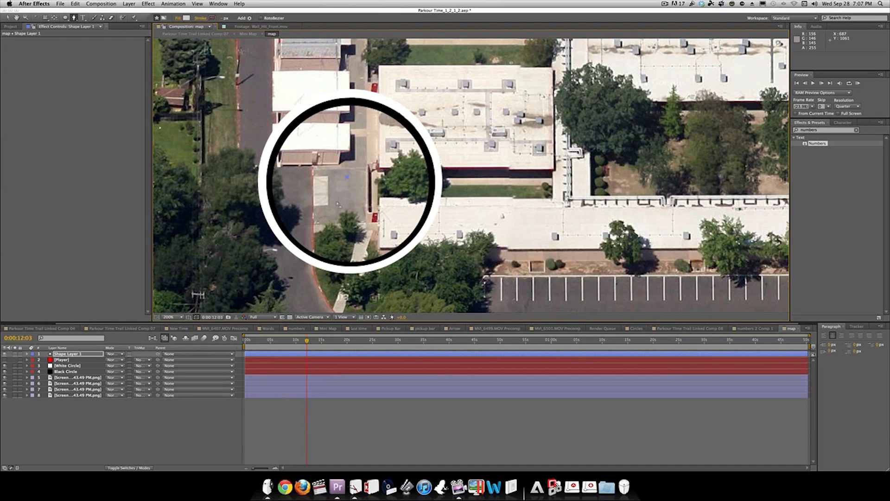
key(super+z)
key(super+z)
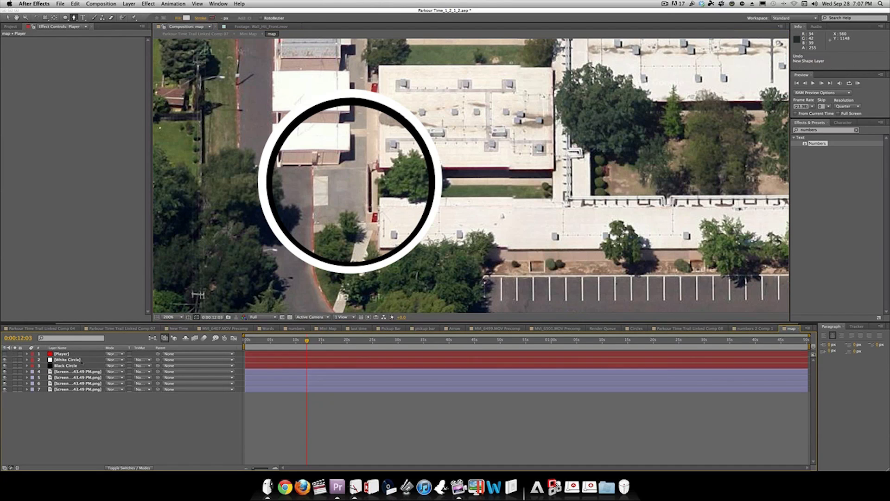
Step: Draw a narrow, upward-pointing triangular mask on the Player layer inside the ring and make the layer visible again
click(77, 357)
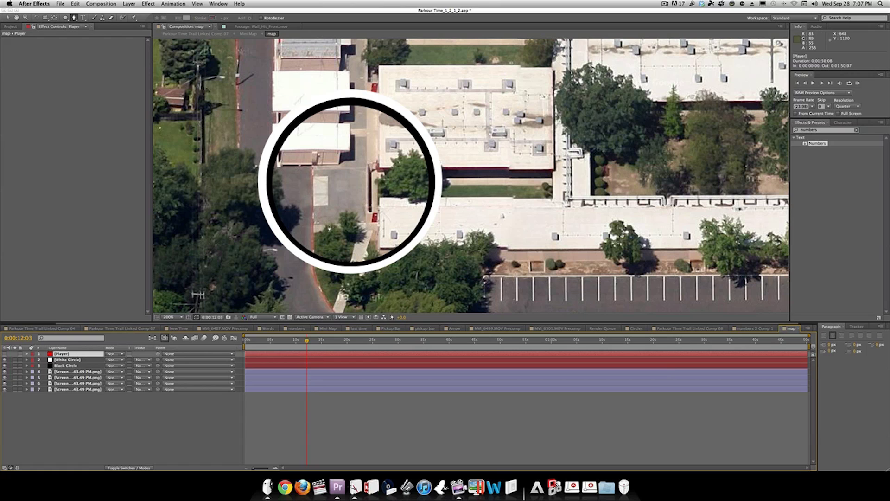
click(349, 176)
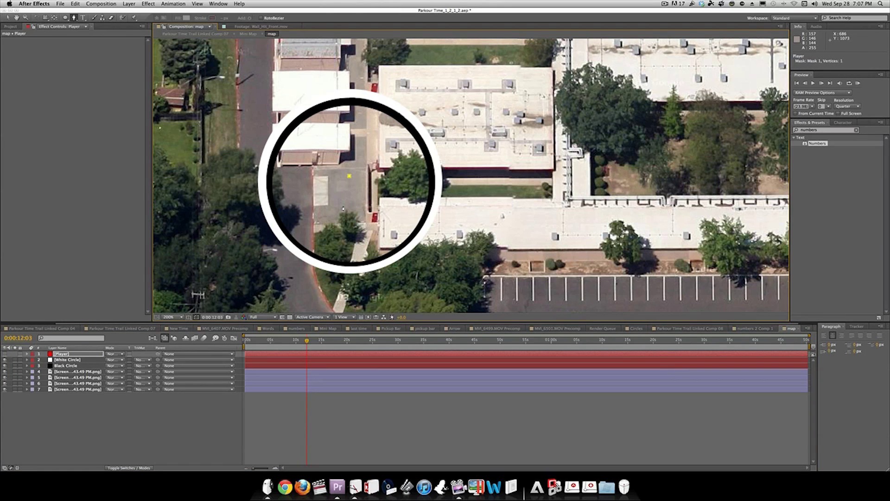
click(343, 206)
click(357, 205)
click(349, 177)
key(v)
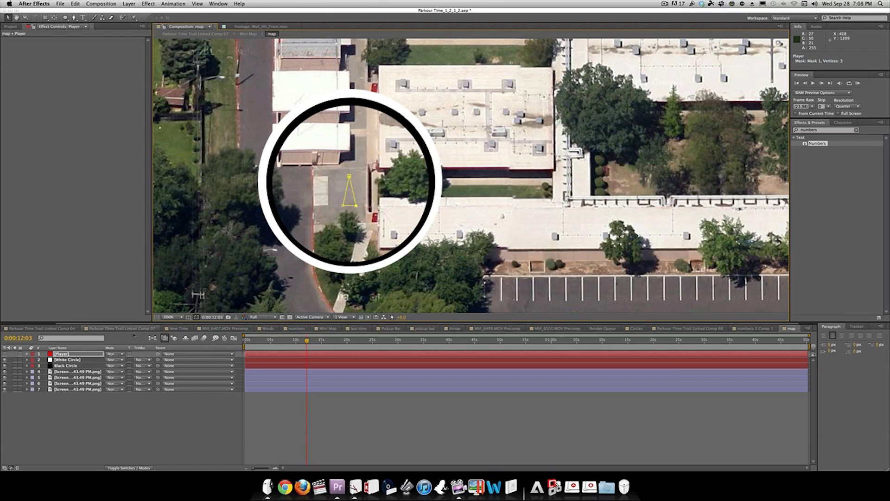
key(F2)
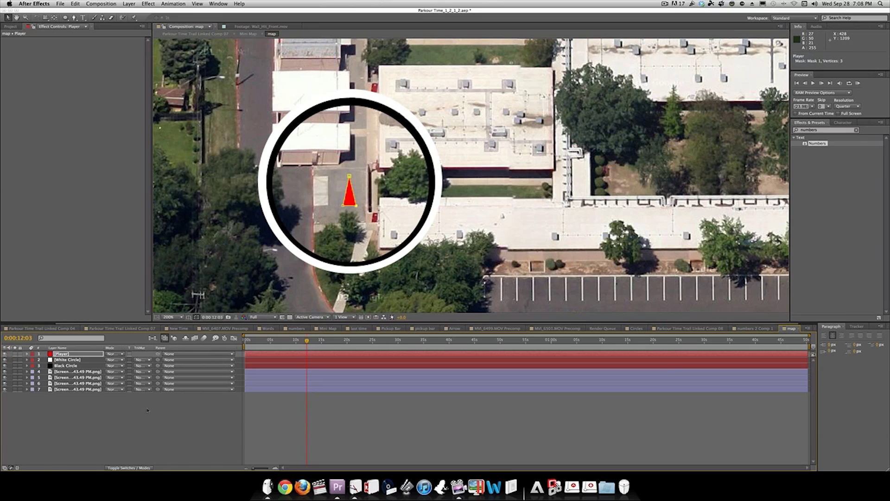
Step: Nudge the red triangle slightly upward inside the ring and scale the Player layer to 87%
click(68, 355)
drag(350, 203, 350, 195)
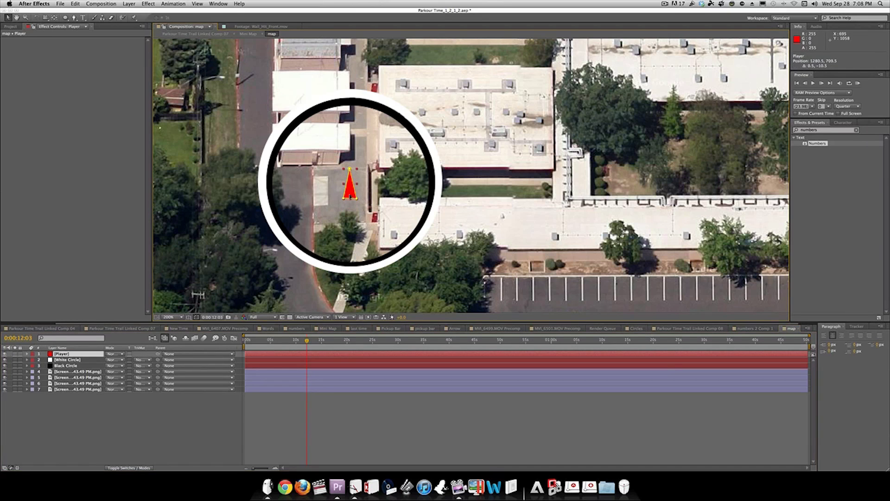
key(F2)
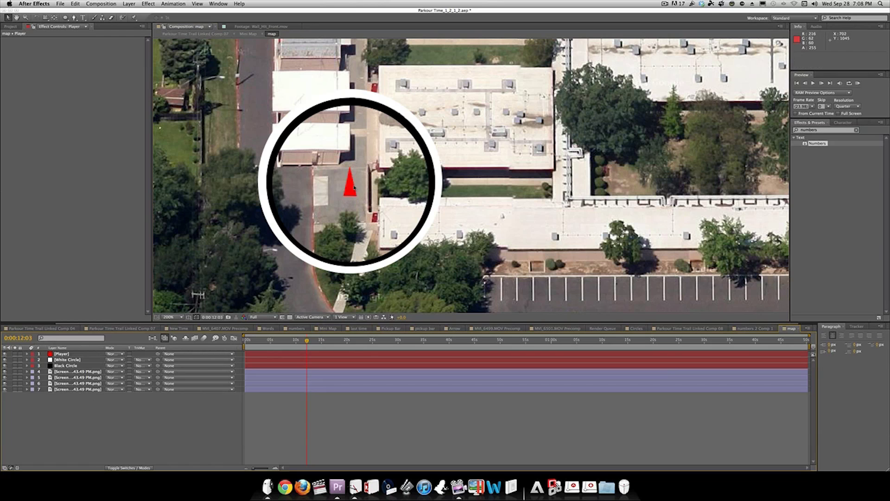
click(354, 187)
key(s)
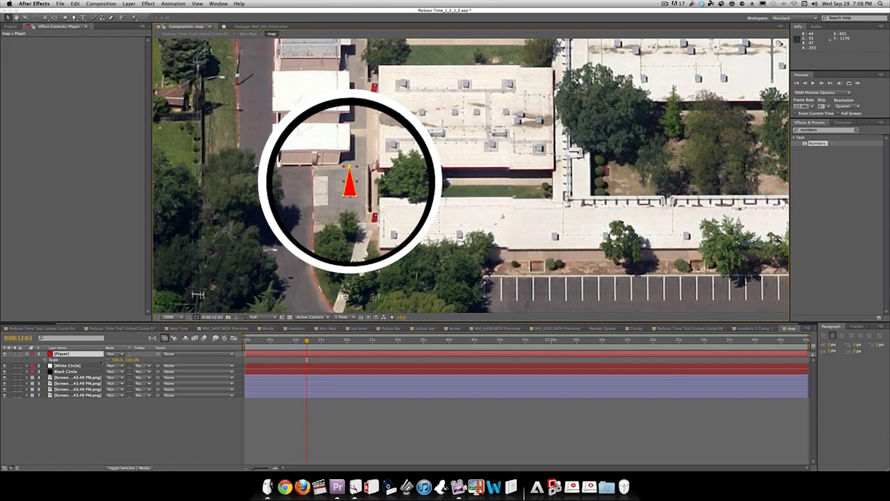
drag(114, 360, 106, 361)
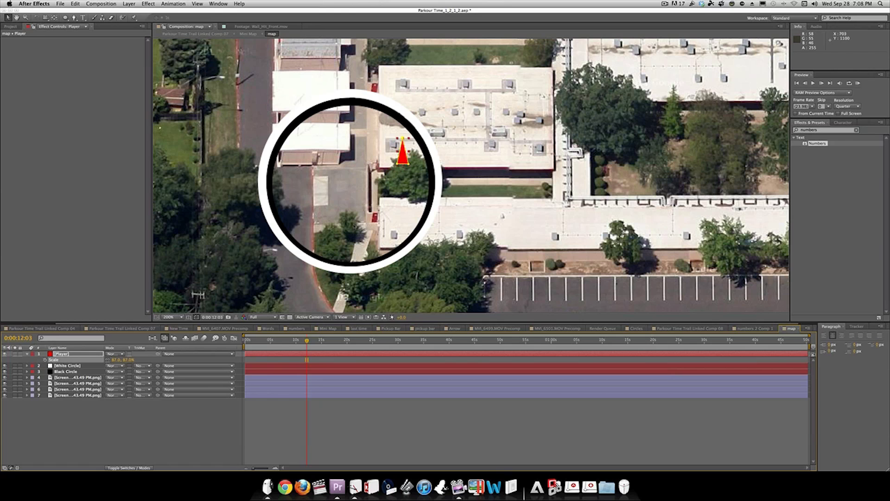
Step: Move the red triangle back onto the pavement near the middle of the ring and deselect it
click(403, 156)
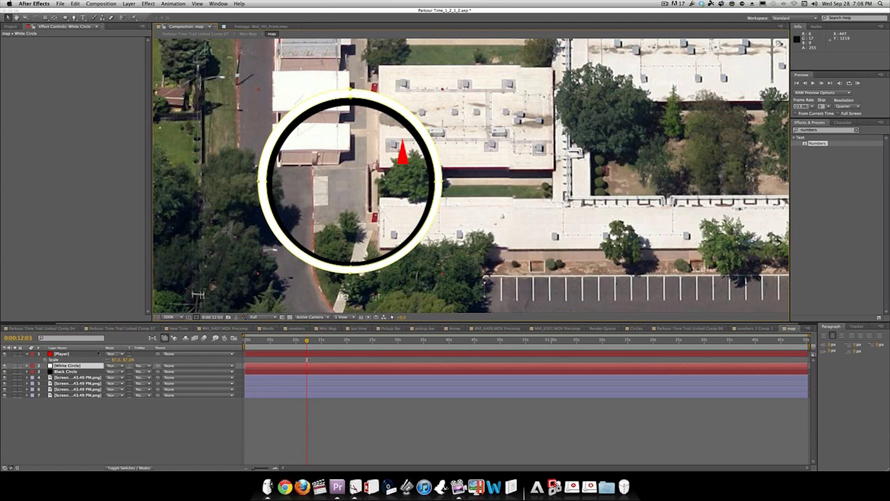
click(85, 355)
drag(403, 159, 348, 199)
key(Return)
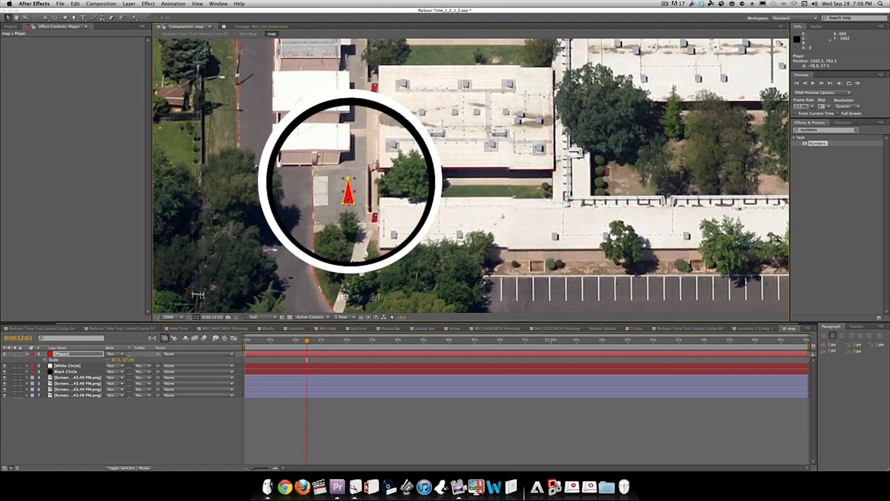
click(156, 432)
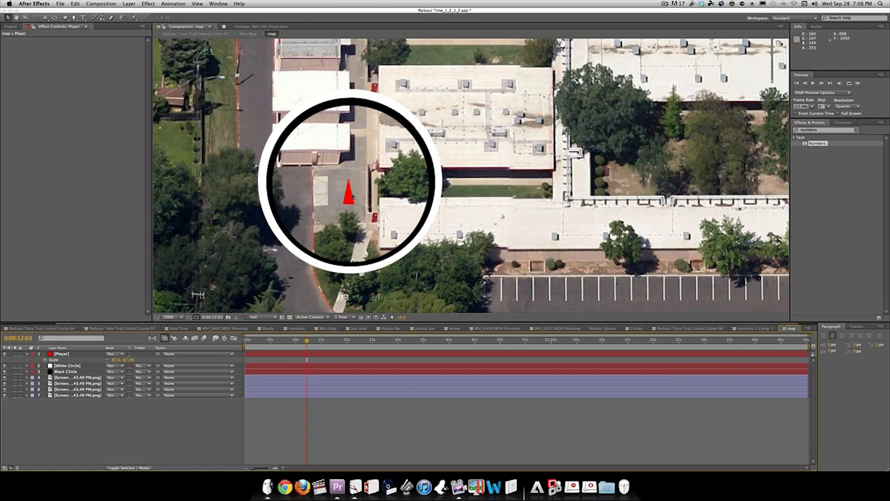
Step: Move the red Player triangle slightly up and right to the centre of the ring, and deselect it
click(76, 353)
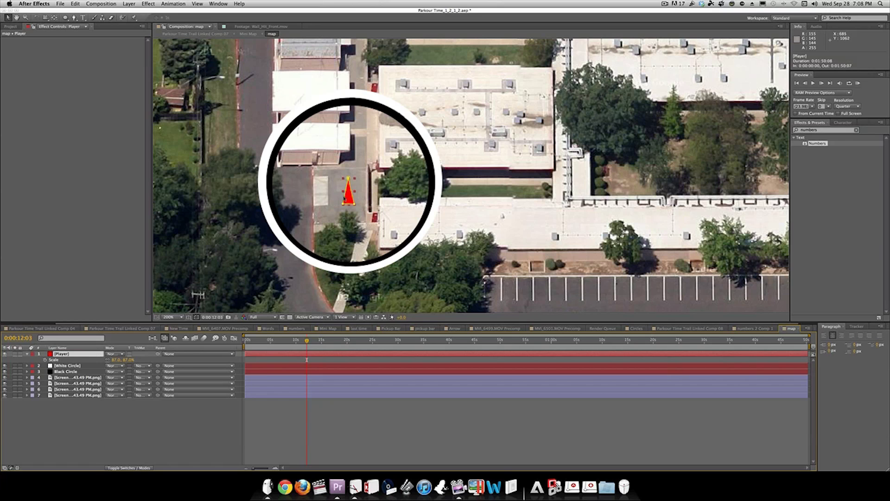
click(352, 188)
key(Return)
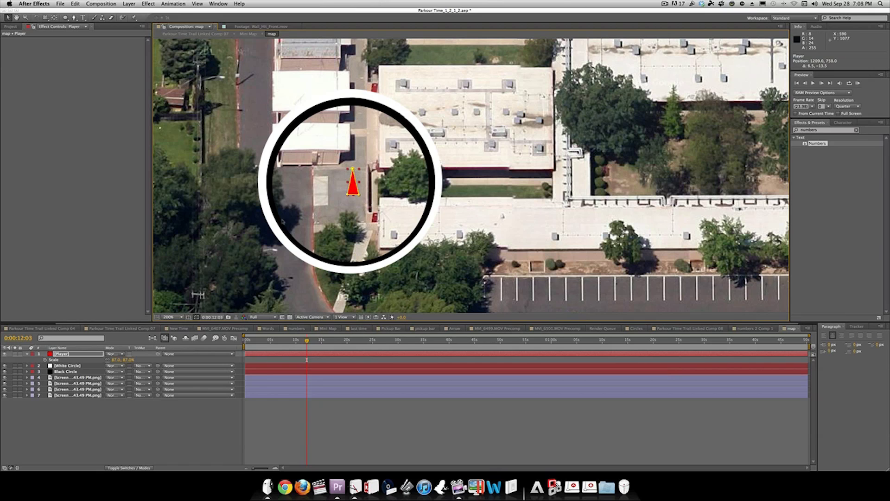
key(Return)
key(super+shift+a)
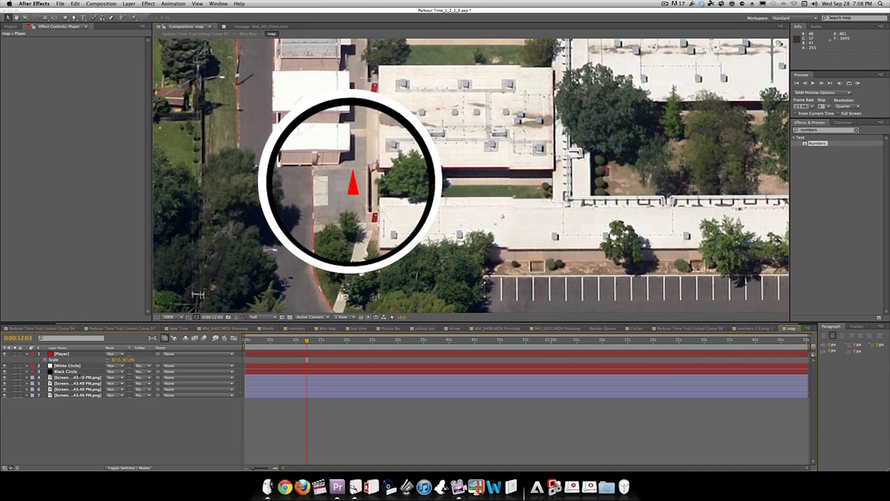
Step: Pre-compose the four satellite screenshot layers into a new composition named Map
click(76, 378)
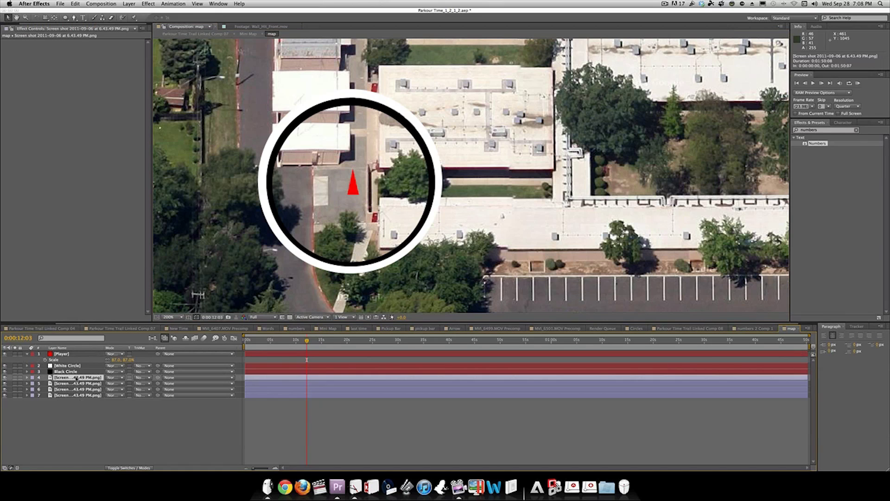
shift+click(78, 395)
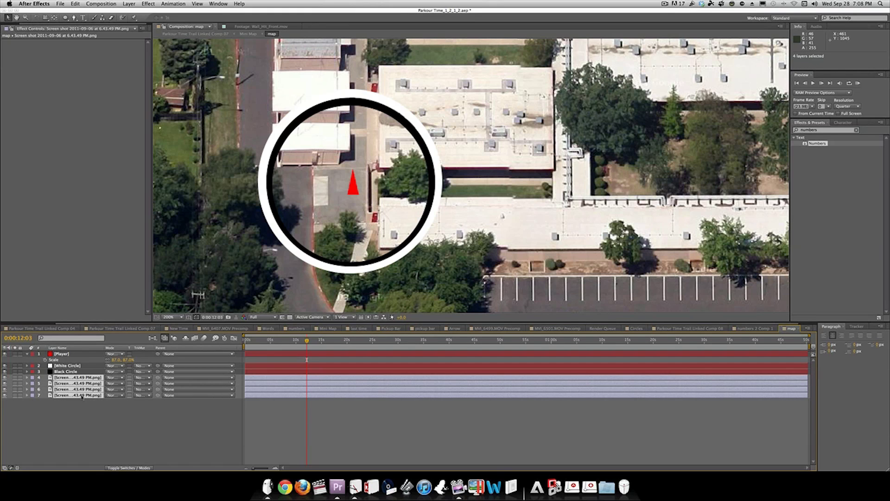
key(super+shift+c)
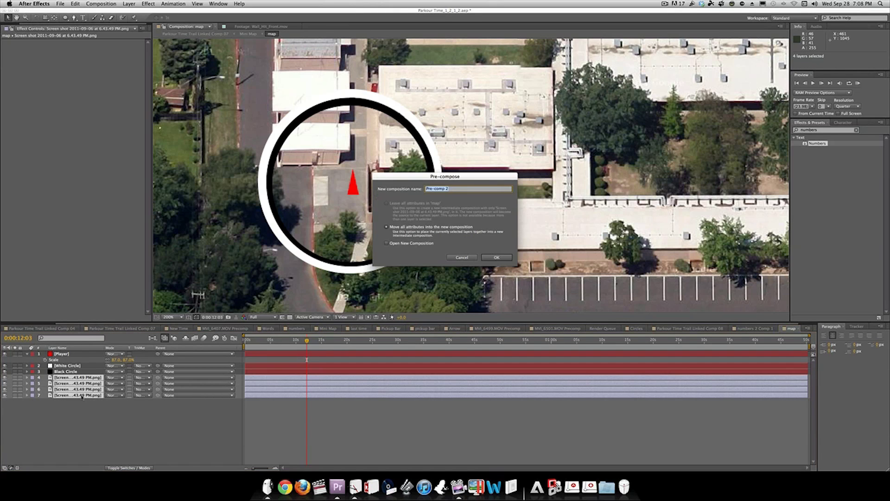
text(Map)
key(Return)
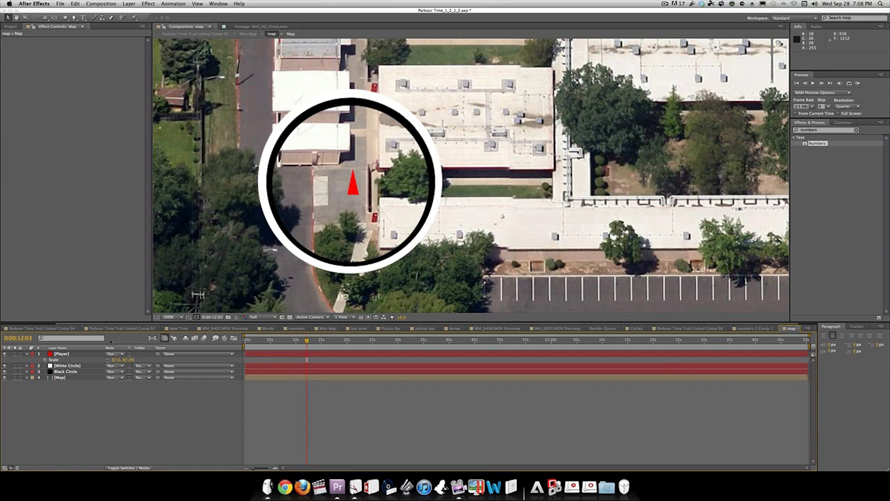
Step: Collapse the Player layer's properties and create a yellow solid named CheckPoint above it
click(65, 354)
click(28, 355)
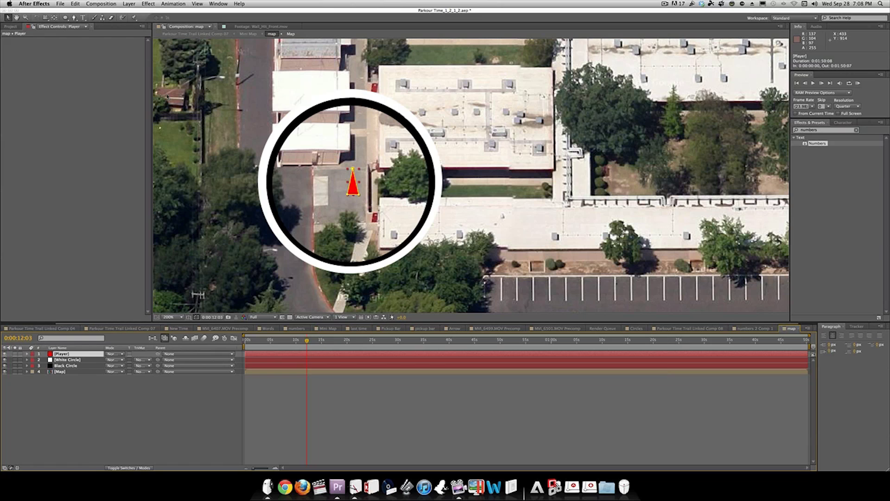
key(super+y)
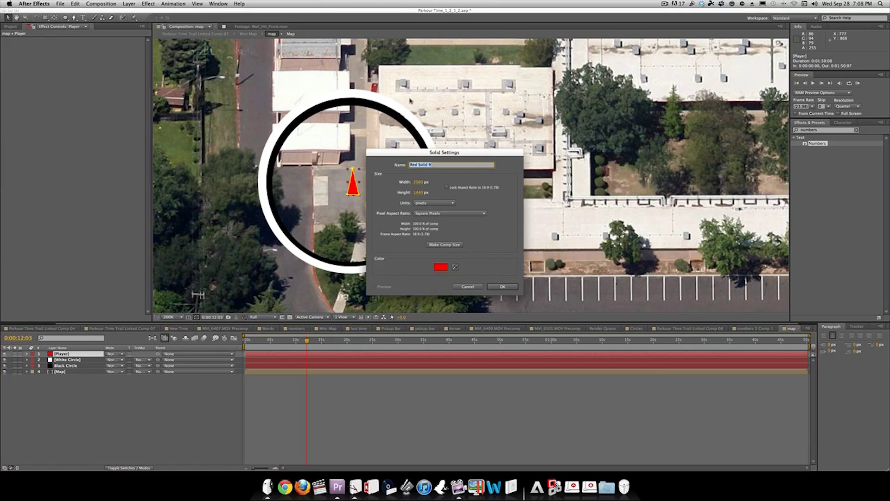
text(CheckPoint)
click(440, 267)
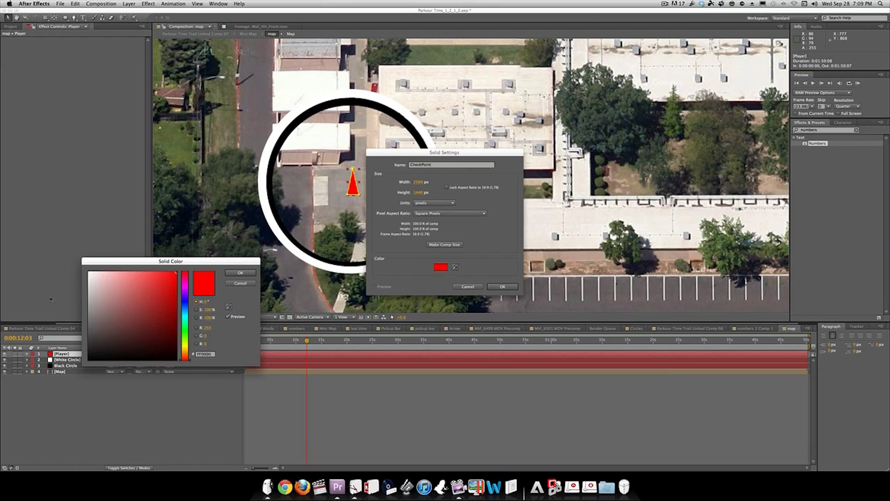
drag(188, 342, 188, 346)
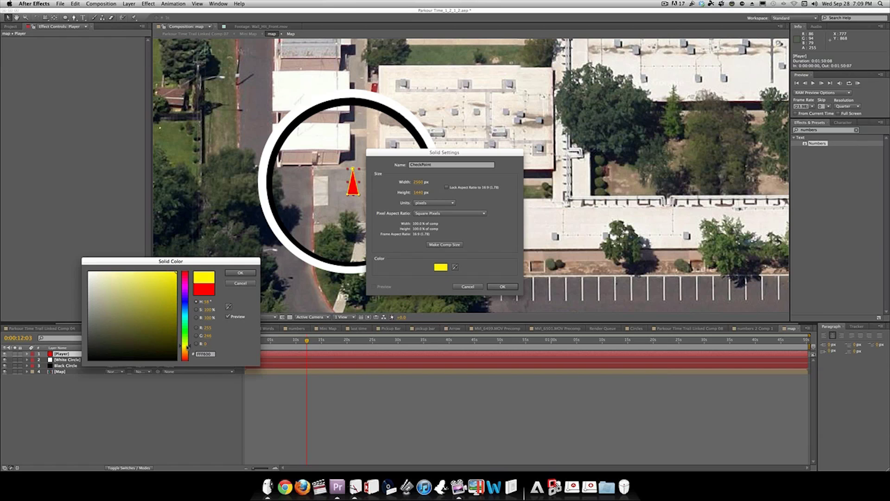
click(241, 272)
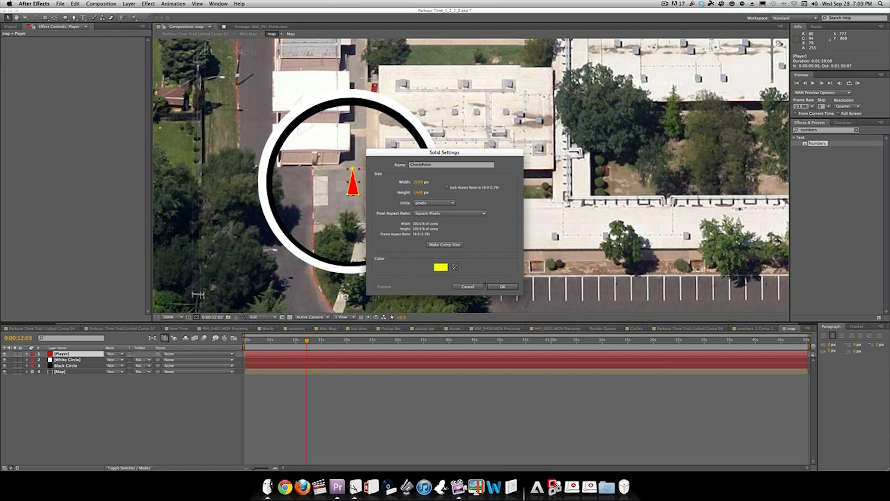
click(502, 286)
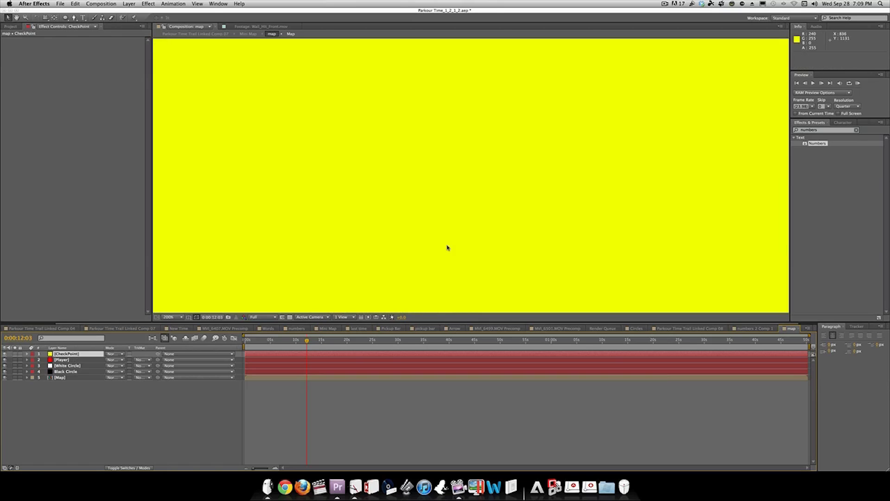
Step: Hide the CheckPoint solid and pre-compose it as CheckPoint Comp, moving all attributes into the new composition
scroll(447, 248, down, 4)
scroll(448, 247, up, 2)
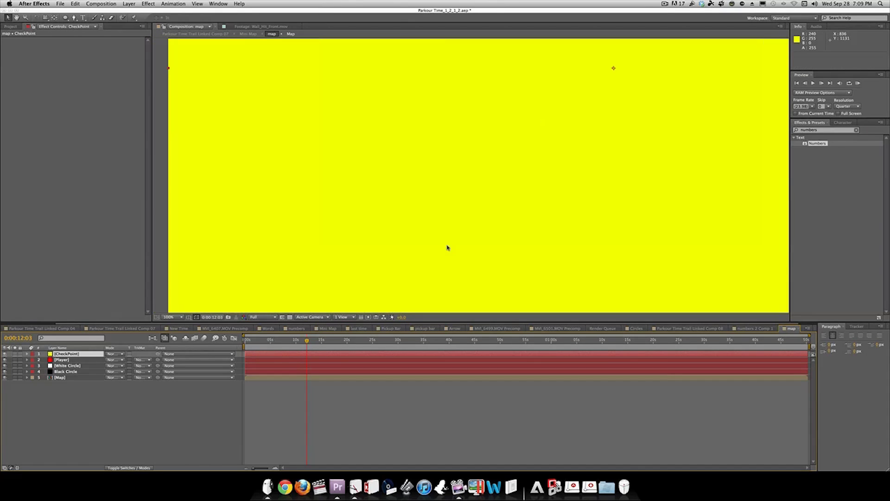
click(6, 353)
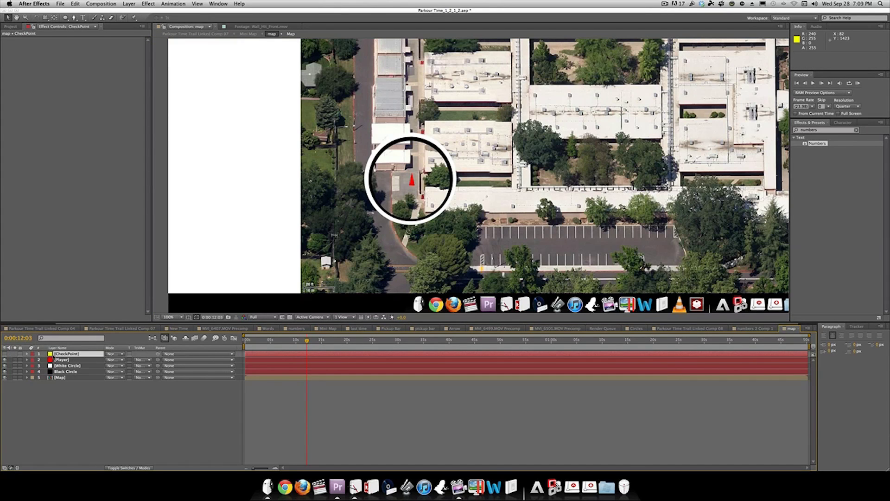
key(super+shift+c)
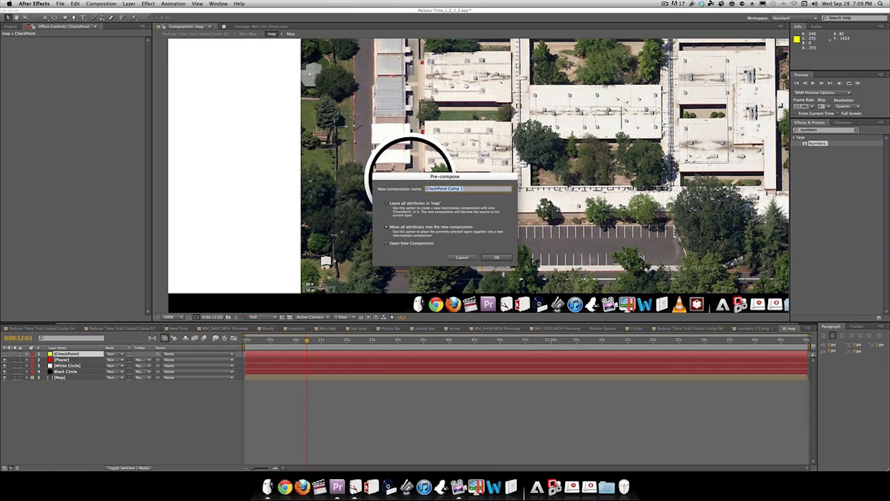
text(CheckPoint Comp)
click(497, 257)
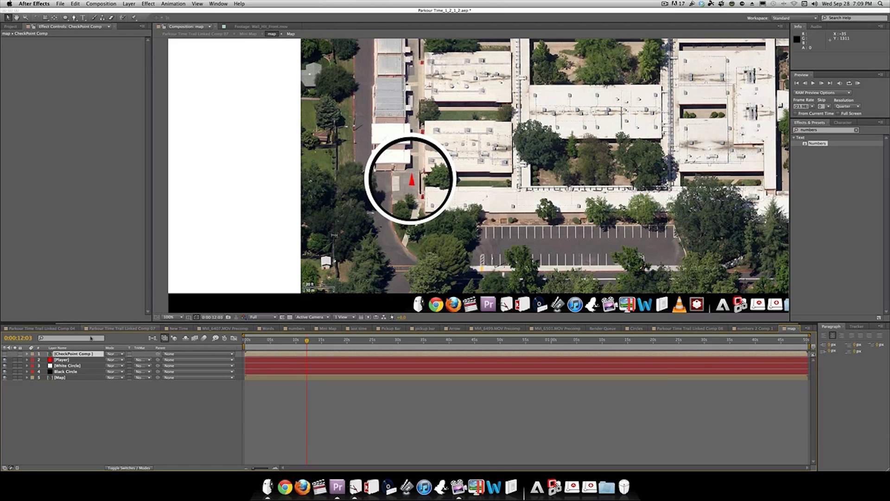
Step: Open CheckPoint Comp and mask the yellow CheckPoint solid with a large circle near the centre of the frame
double_click(90, 353)
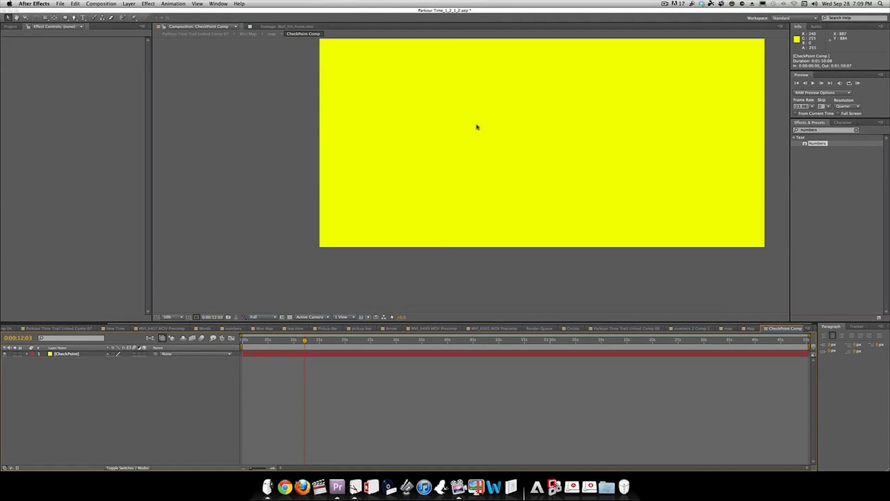
scroll(514, 127, up, 2)
key(h)
drag(547, 129, 433, 165)
scroll(516, 136, down, 4)
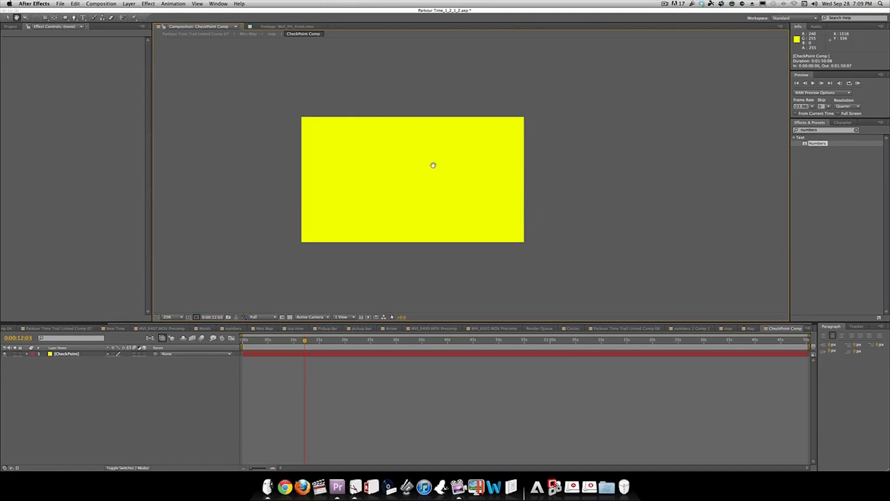
key(q)
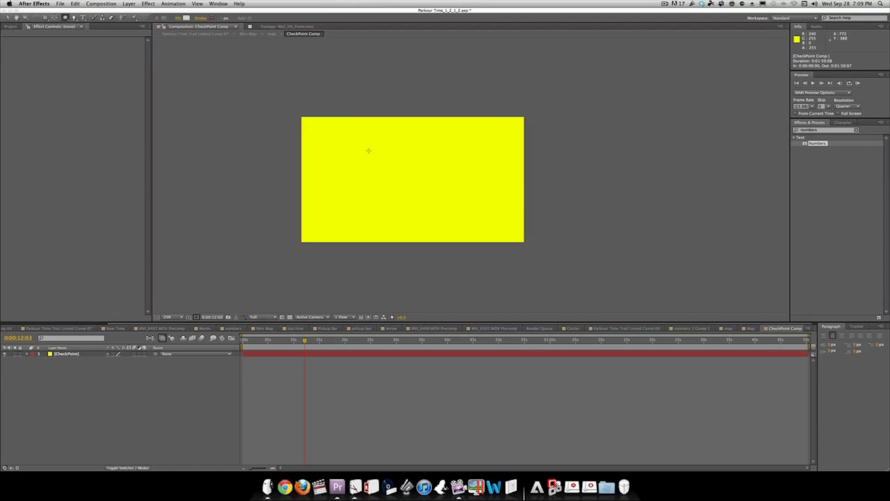
drag(368, 151, 439, 220)
key(super+z)
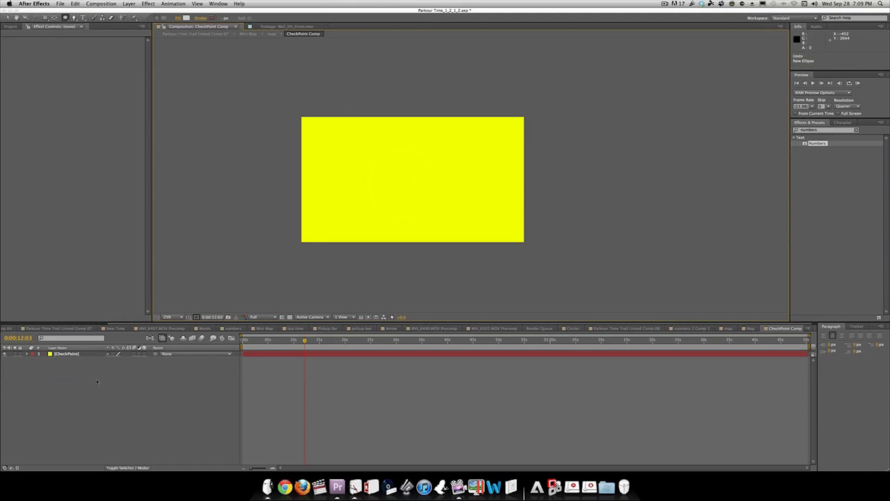
click(80, 354)
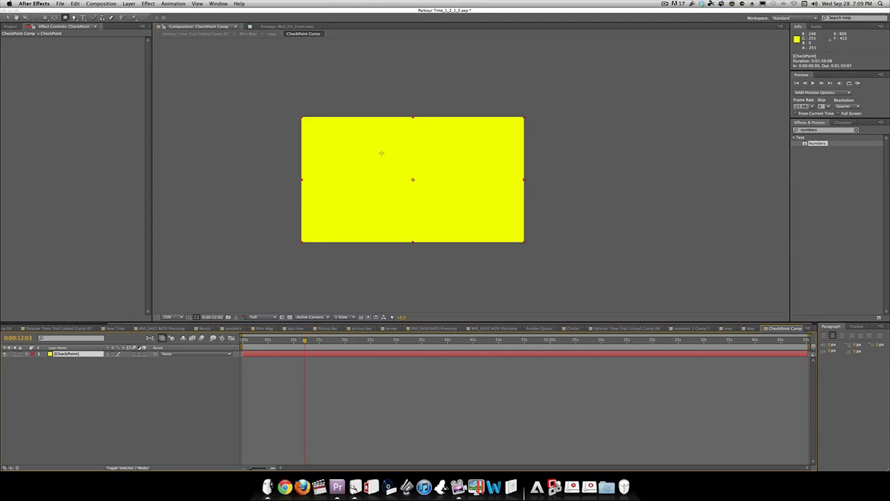
mouse_move(380, 152)
mouse_down()
mouse_move(466, 239)
mouse_move(436, 209)
mouse_up()
key(v)
double_click(443, 218)
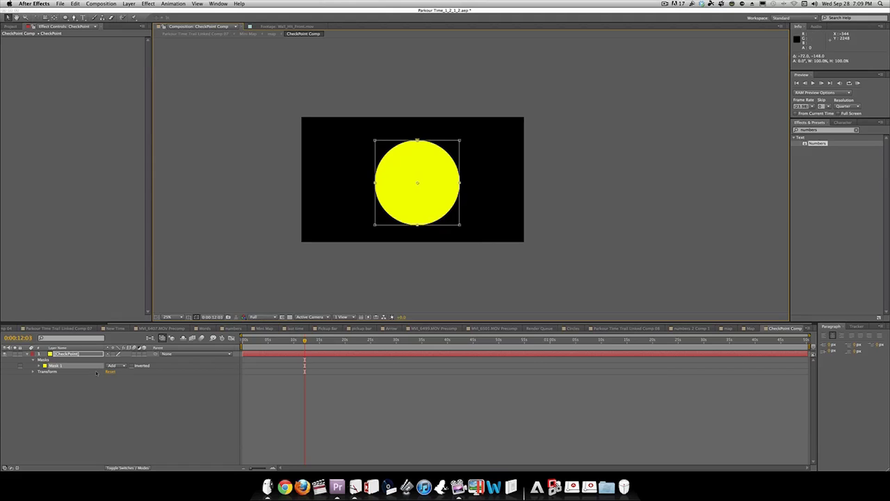
Step: Duplicate the circular mask, shrink one copy to about 92% inside the other, and set it to Subtract beneath the outer mask
key(super+d)
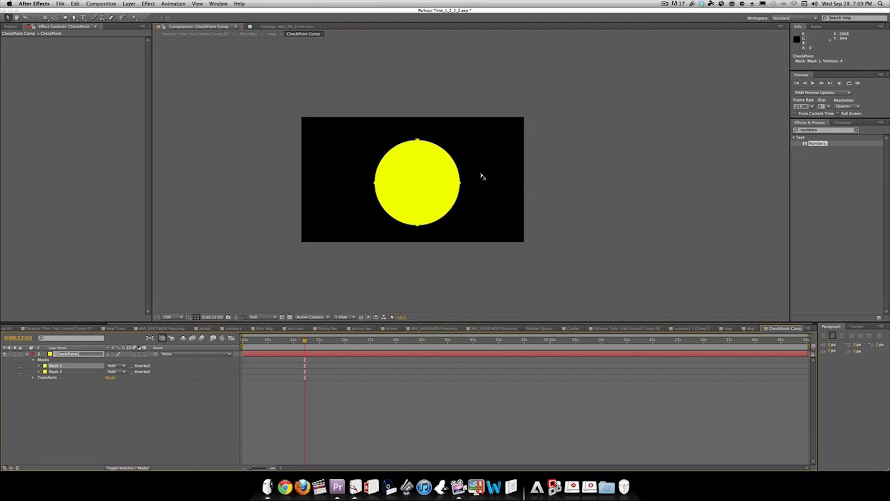
double_click(461, 184)
drag(437, 184, 441, 188)
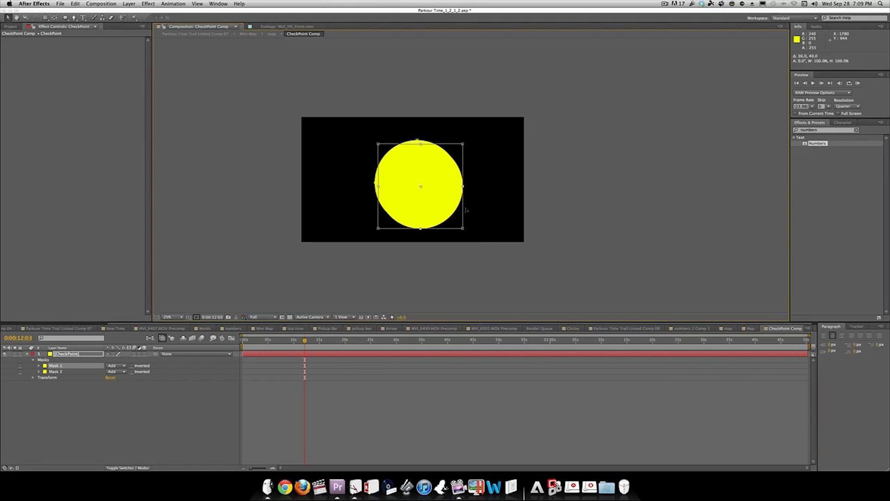
drag(463, 229, 456, 221)
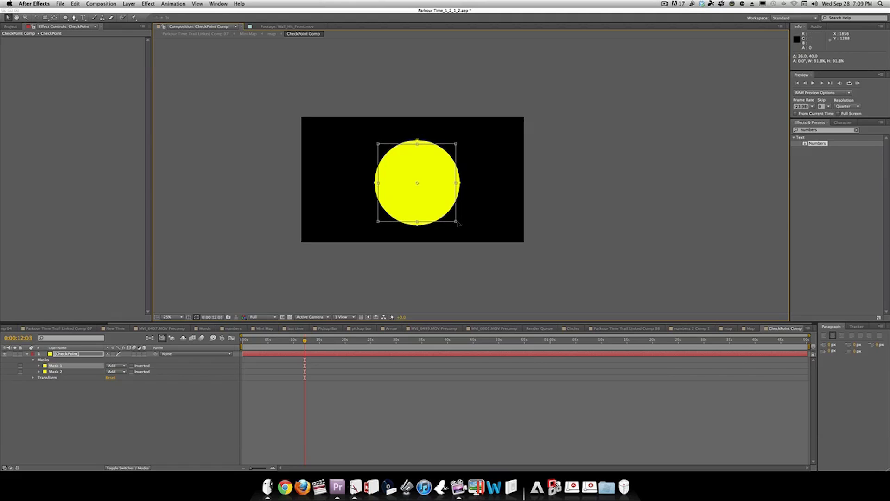
drag(64, 371, 66, 377)
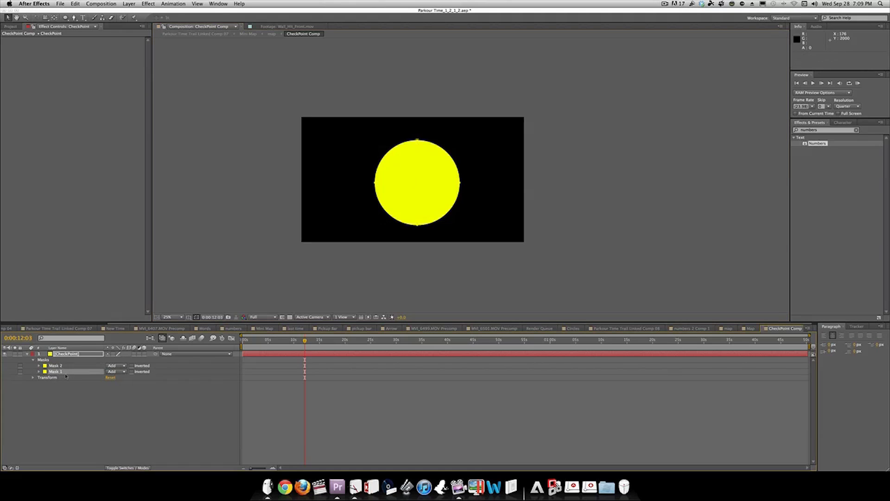
click(124, 372)
click(123, 391)
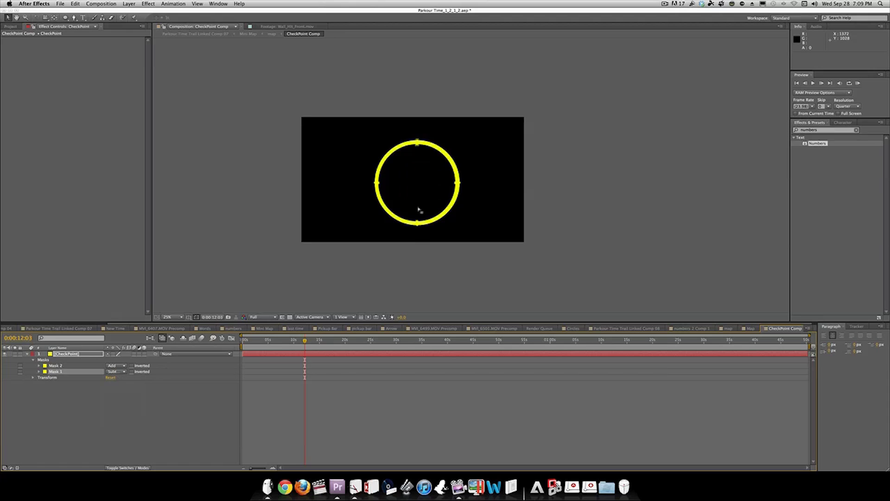
Step: Nudge the inner Subtract mask slightly so the yellow ring has an even thickness, and deselect it
key(slash)
key(comma)
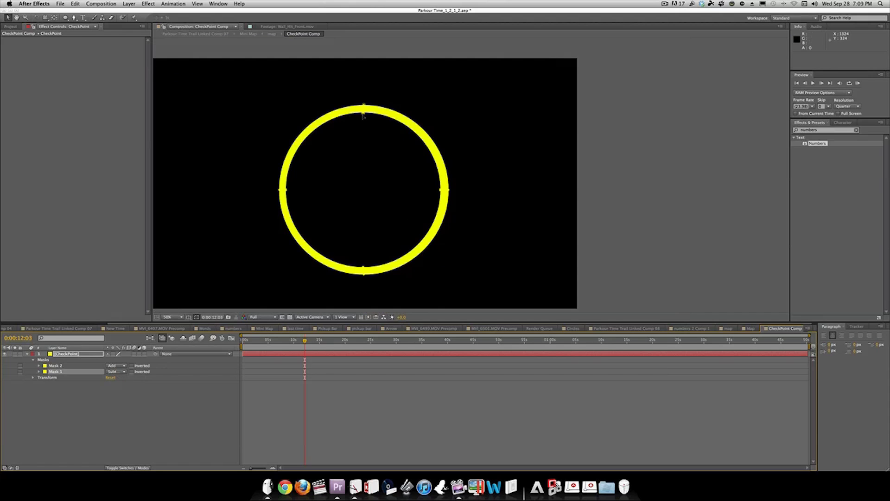
double_click(364, 114)
drag(379, 159, 384, 161)
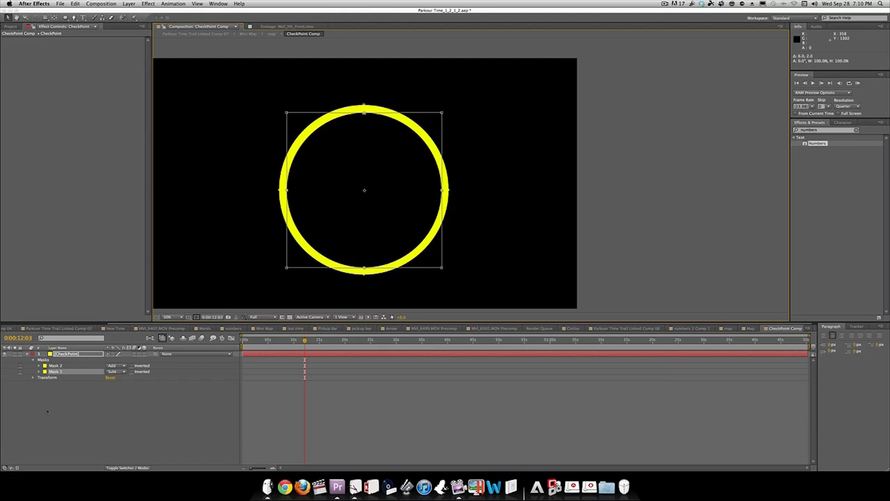
click(65, 392)
Step: Duplicate the CheckPoint ring layer to nest two progressively smaller copies inside it, scaling the innermost to 61%
click(77, 356)
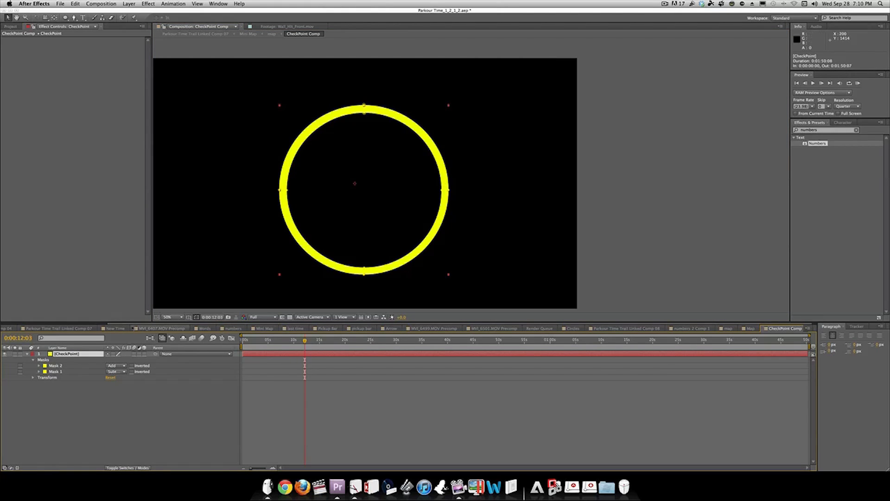
key(super+d)
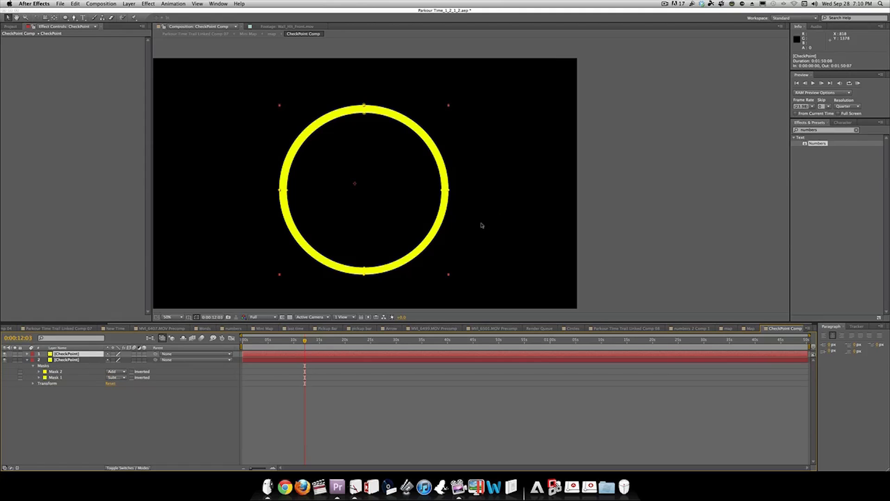
drag(312, 155, 329, 169)
drag(466, 291, 445, 279)
drag(414, 233, 434, 263)
Step: Duplicate the smallest CheckPoint ring, centre it within the larger rings, and add a fourth copy
key(super+d)
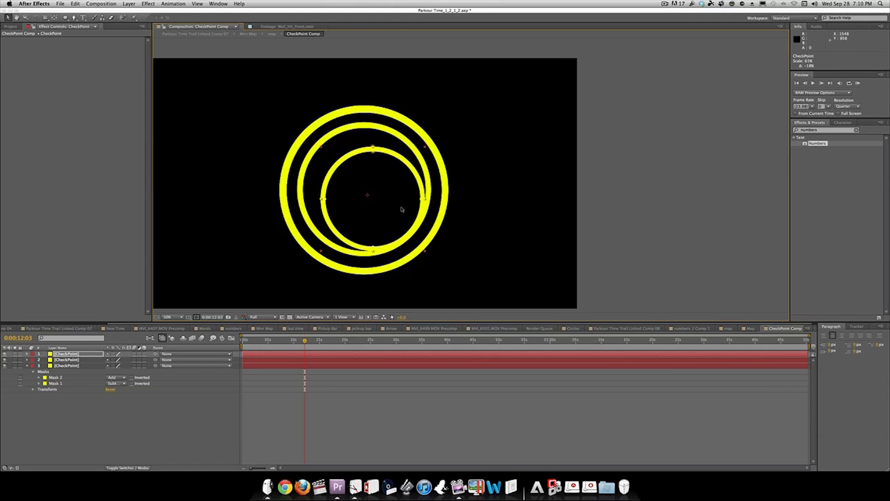
mouse_move(405, 212)
mouse_down()
mouse_move(394, 201)
mouse_move(415, 221)
mouse_up()
key(ctrl+d)
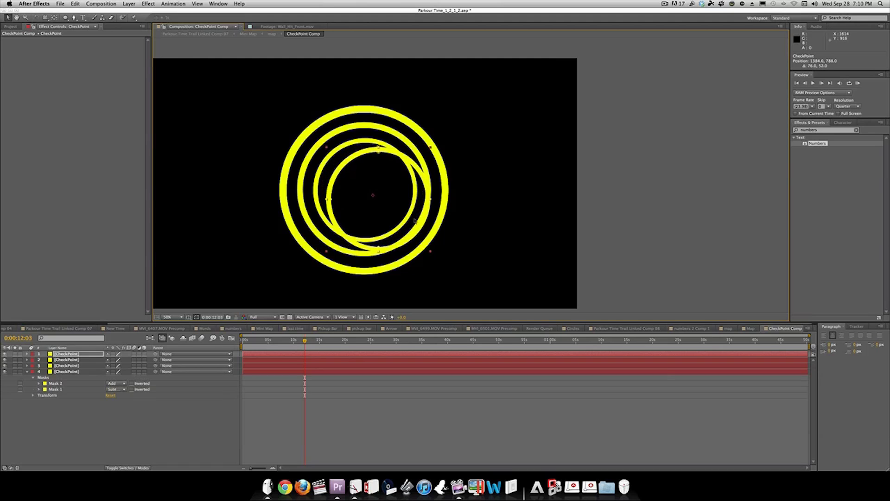
click(406, 229)
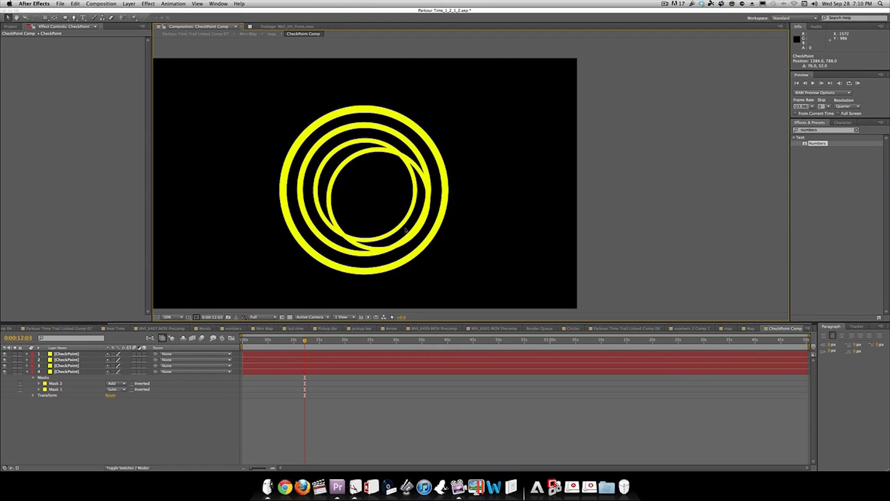
Step: Keep shrinking, centring and duplicating the innermost CheckPoint ring until seven layers form evenly nested concentric circles
click(428, 251)
drag(431, 253, 405, 203)
key(super+z)
key(super+d)
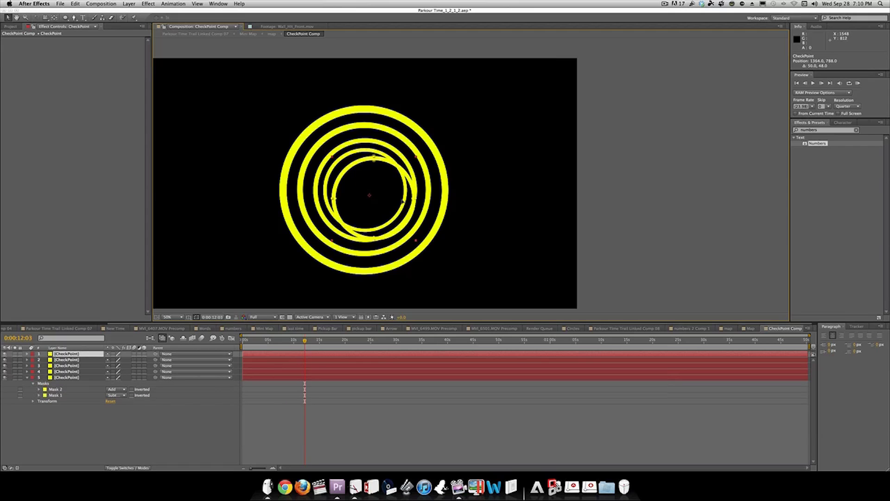
drag(416, 241, 374, 197)
key(super+d)
key(super+d)
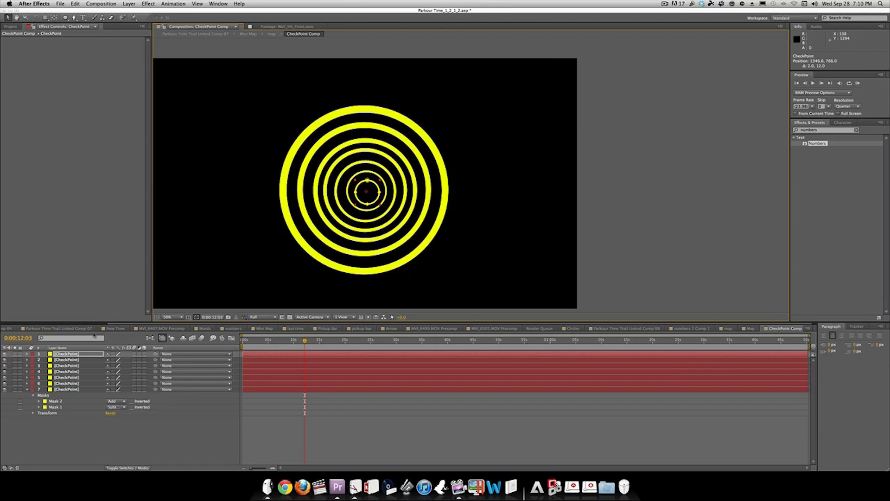
Step: Delete the Subtract mask, Mask 1, from the innermost CheckPoint copy to make a solid dot, and centre it in the rings
key(m)
click(66, 371)
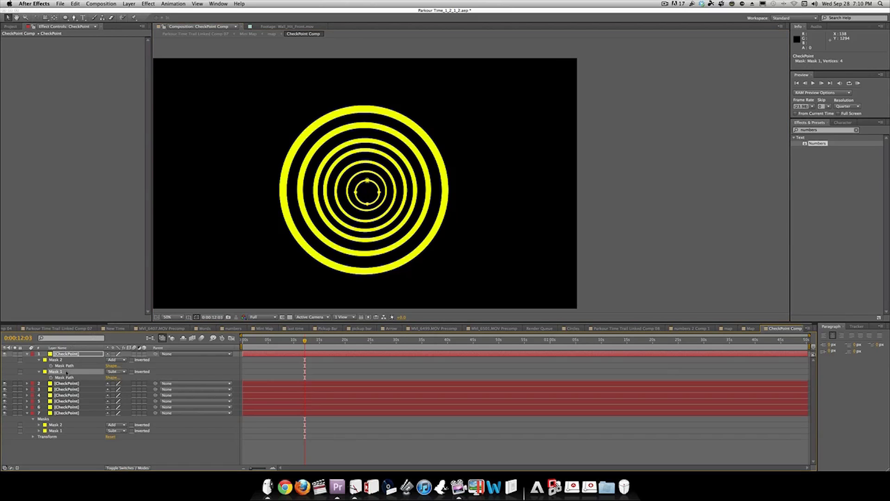
key(Delete)
click(27, 354)
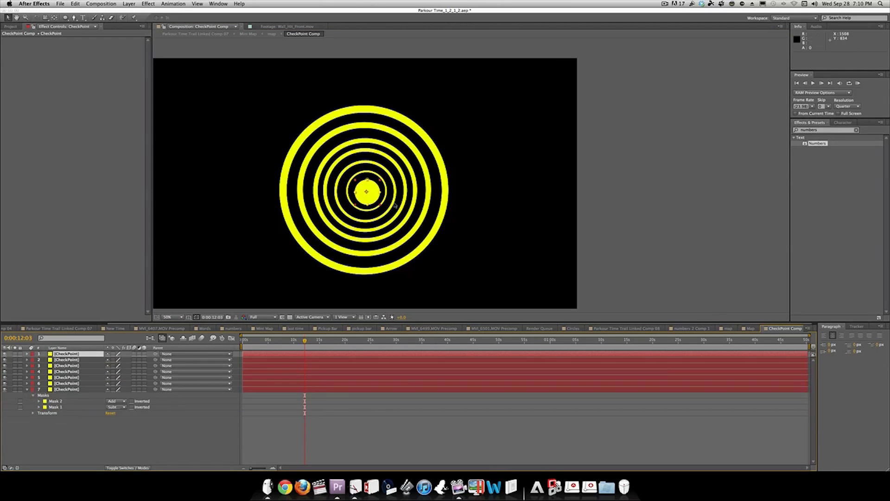
drag(376, 196, 374, 195)
click(321, 434)
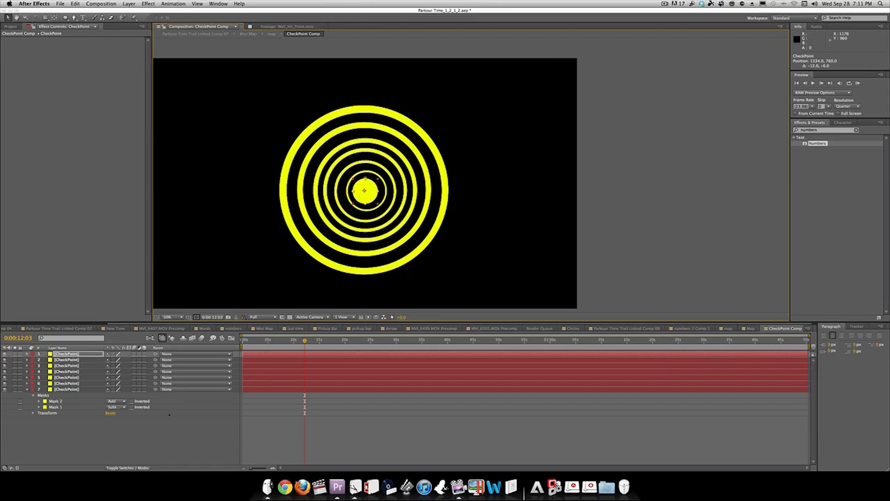
Step: Nudge the smallest ring into line around the centre dot, and collapse and select the outermost CheckPoint layer
click(76, 359)
drag(391, 187, 392, 187)
click(230, 413)
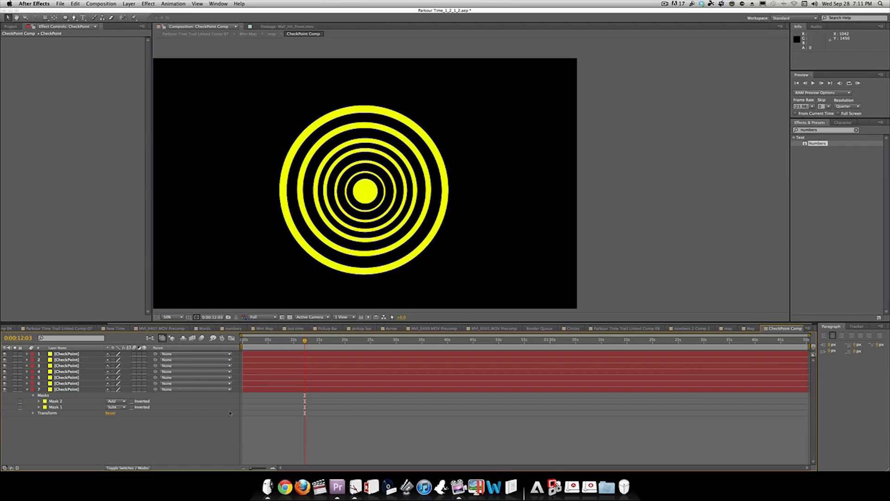
click(27, 389)
click(55, 389)
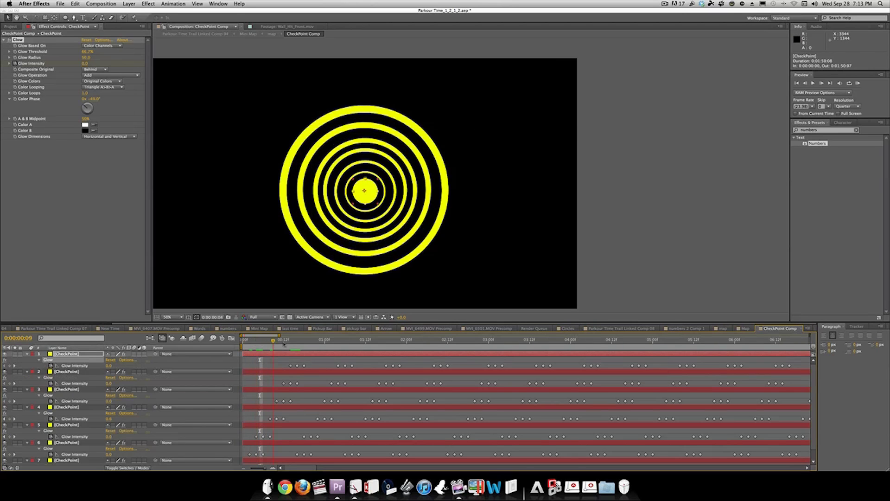
Step: Collapse the Glow Intensity properties of all seven CheckPoint layers and preview the pulsing glow across the rings
drag(286, 341, 383, 341)
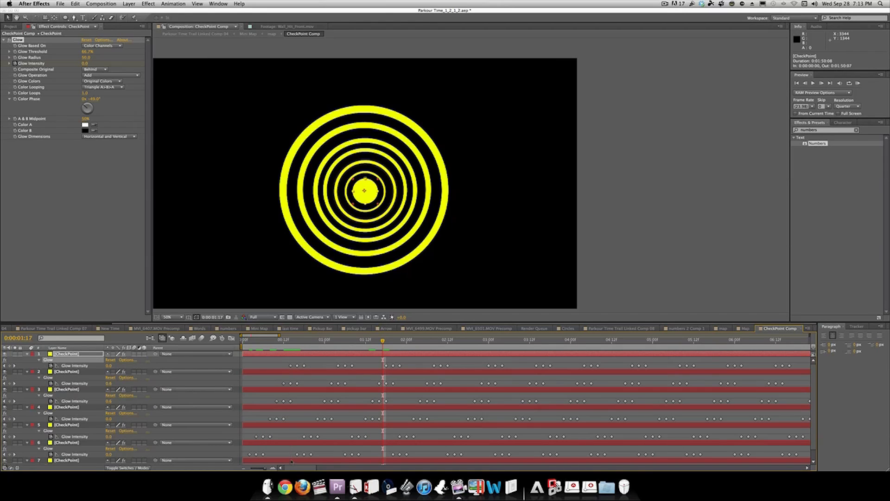
key(super+a)
key(u)
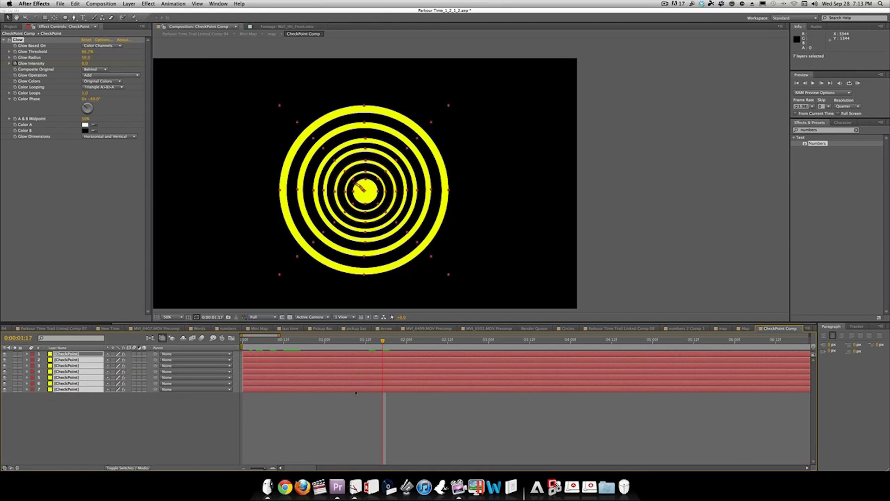
click(355, 393)
key(space)
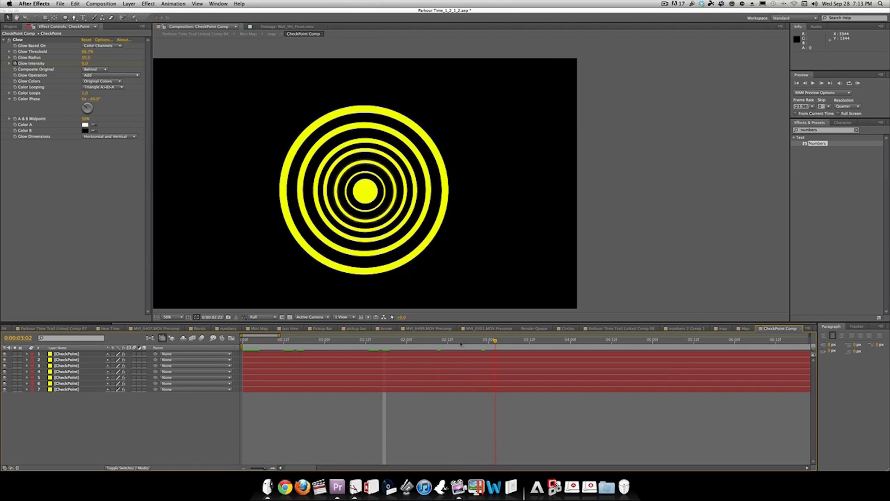
click(84, 355)
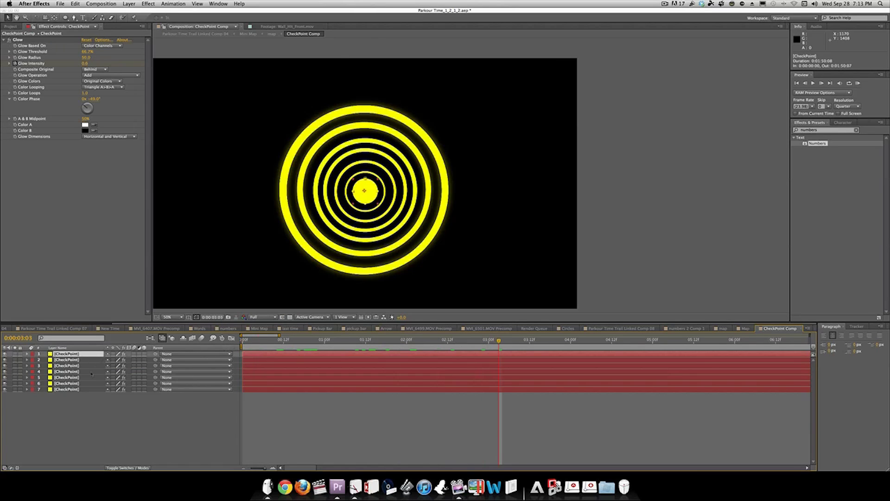
Step: Open the map composition containing the player marker and turn on the CheckPoint Comp layer's visibility
click(745, 328)
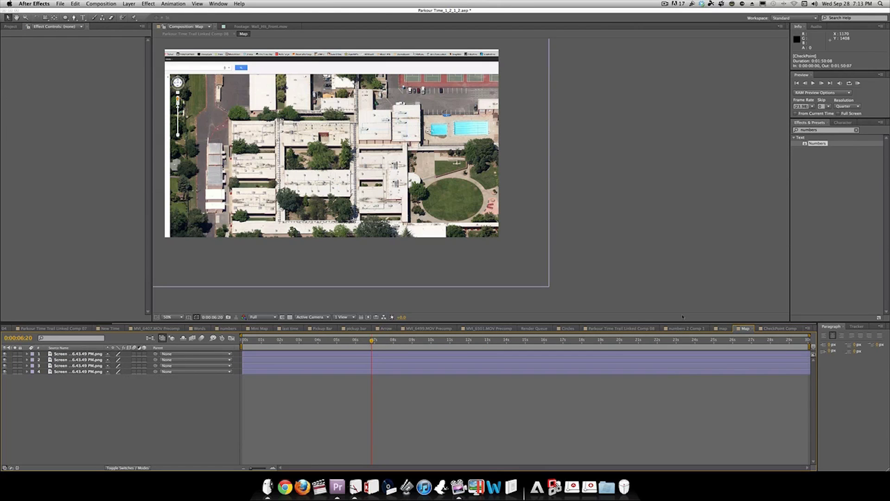
click(720, 328)
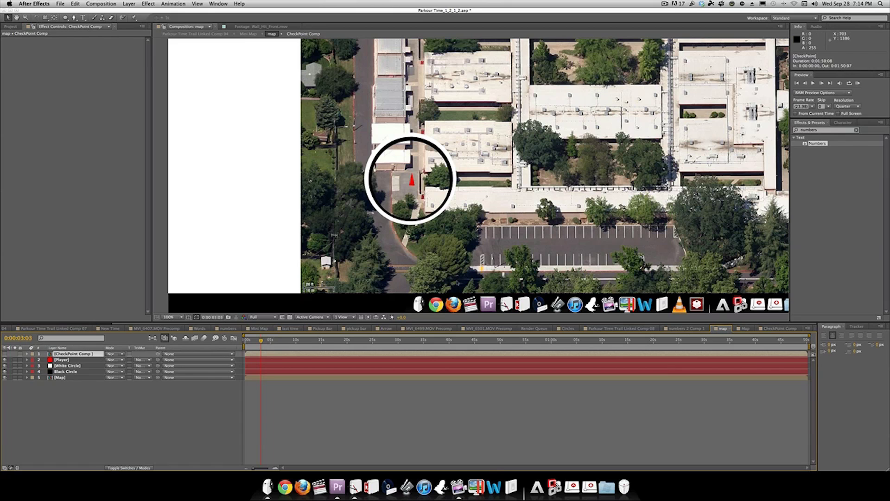
click(4, 354)
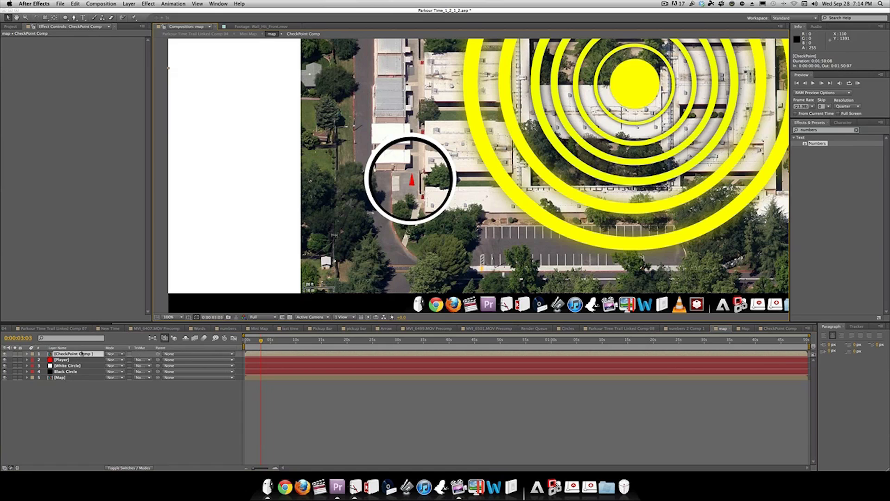
Step: Set the CheckPoint Comp layer's Scale to -6%, undoing the oversized first attempt
key(s)
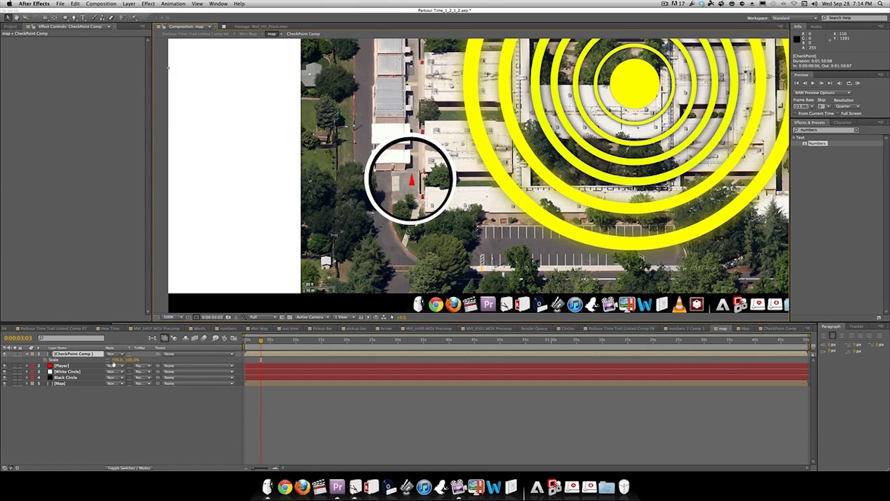
drag(113, 364, 87, 364)
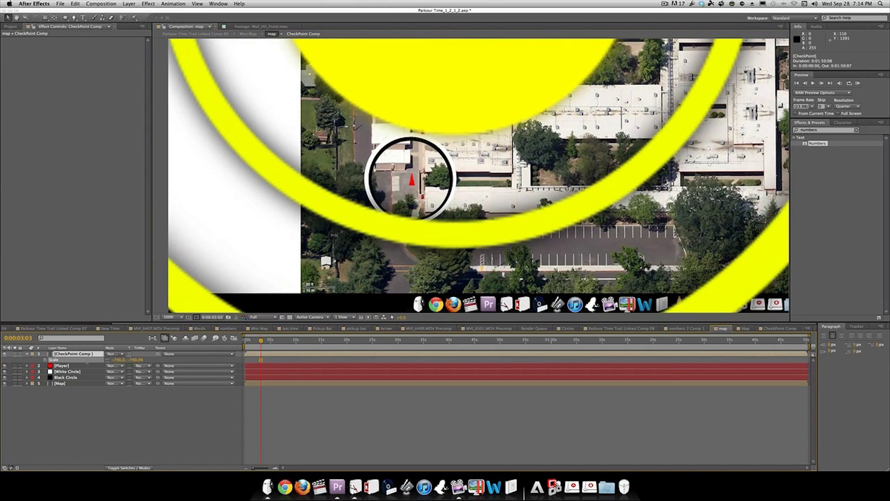
key(super+z)
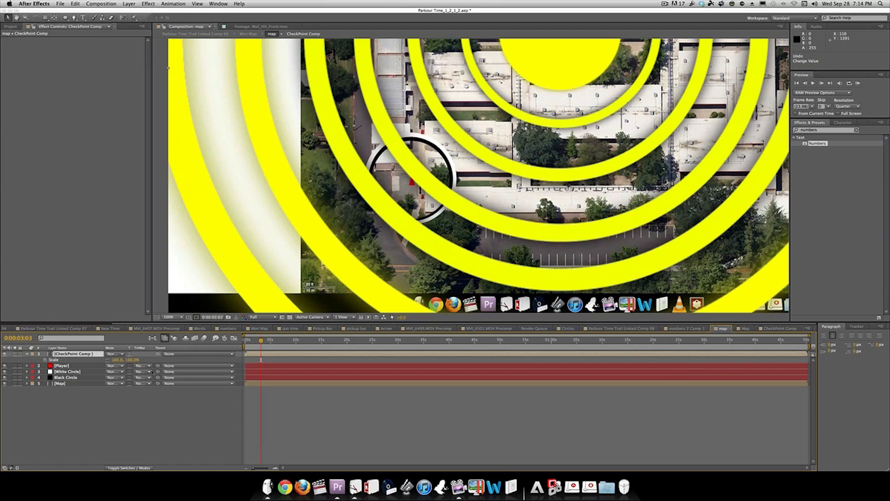
drag(117, 359, 75, 355)
key(Return)
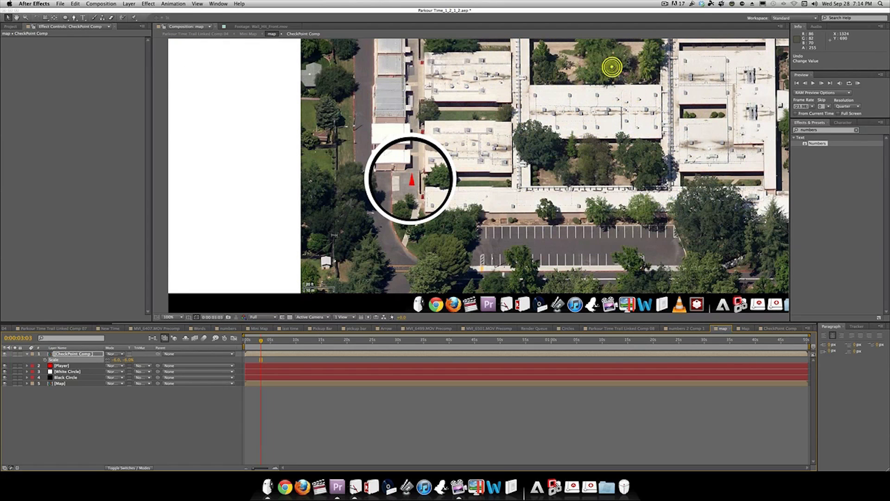
Step: Place the CheckPoint Comp just above the red player marker and duplicate it twice, spacing the copies up along the walkway
drag(613, 68, 408, 160)
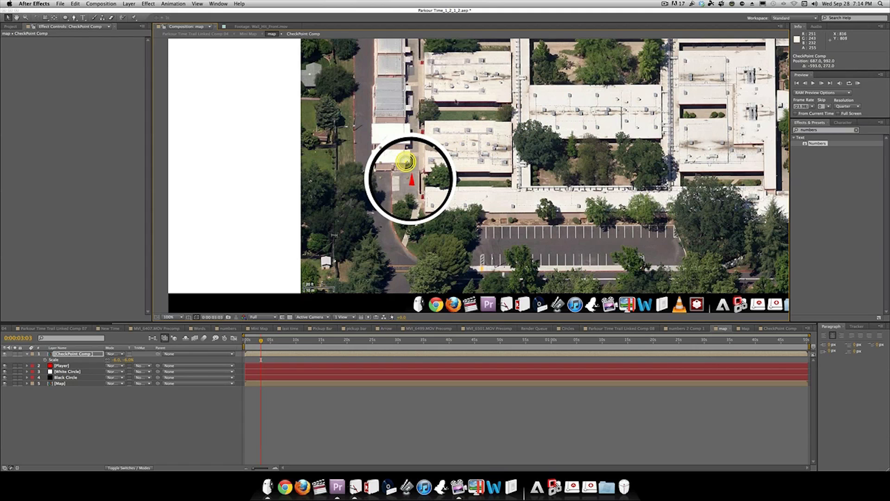
key(ctrl+d)
drag(409, 163, 408, 92)
key(ctrl+d)
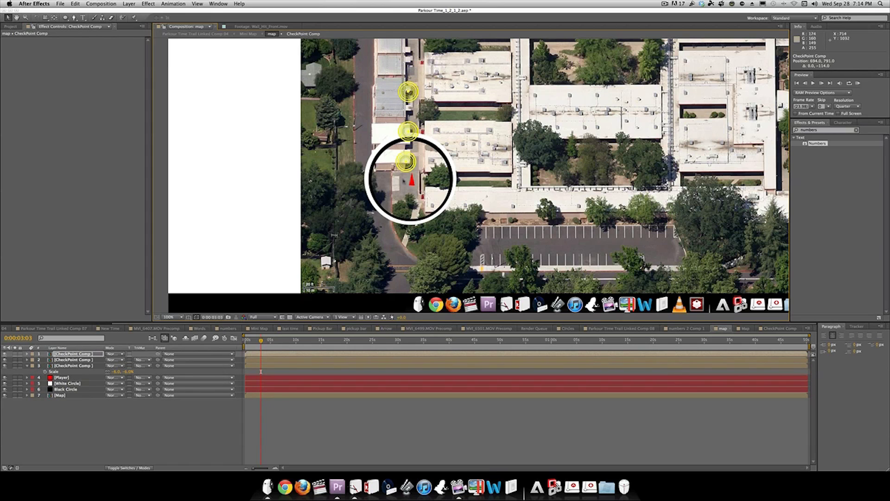
key(space)
drag(650, 140, 629, 204)
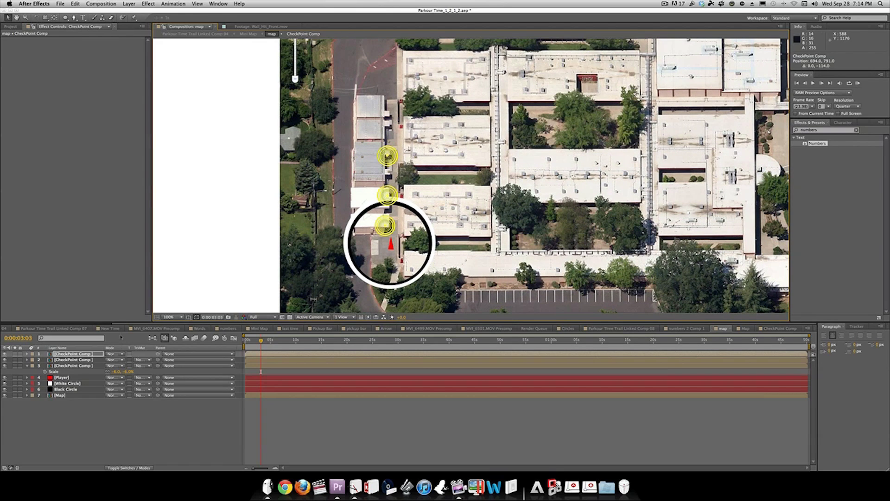
Step: Open the Mini Map composition, fit its whole duration in the timeline, and preview it from about 7 seconds
click(259, 328)
click(280, 340)
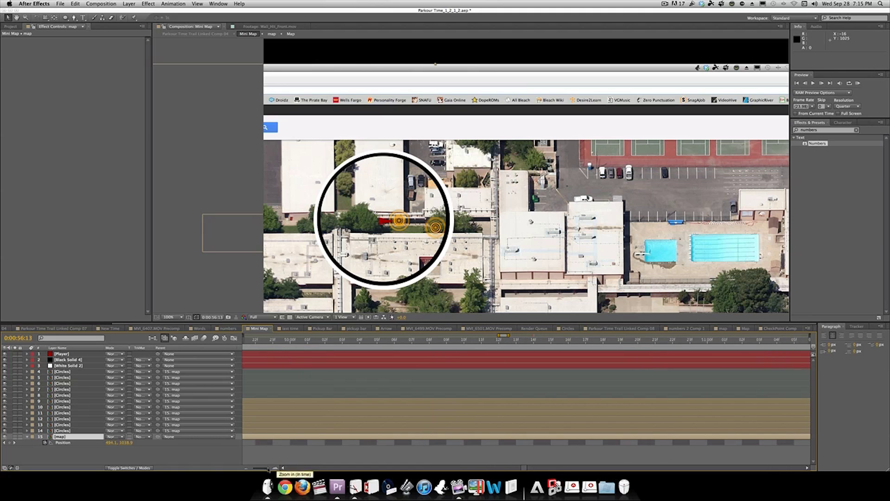
drag(264, 468, 225, 469)
click(284, 340)
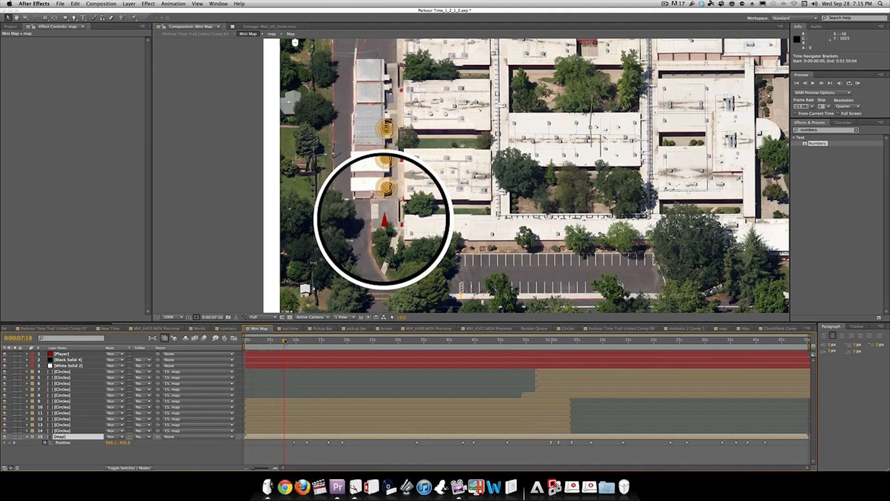
key(space)
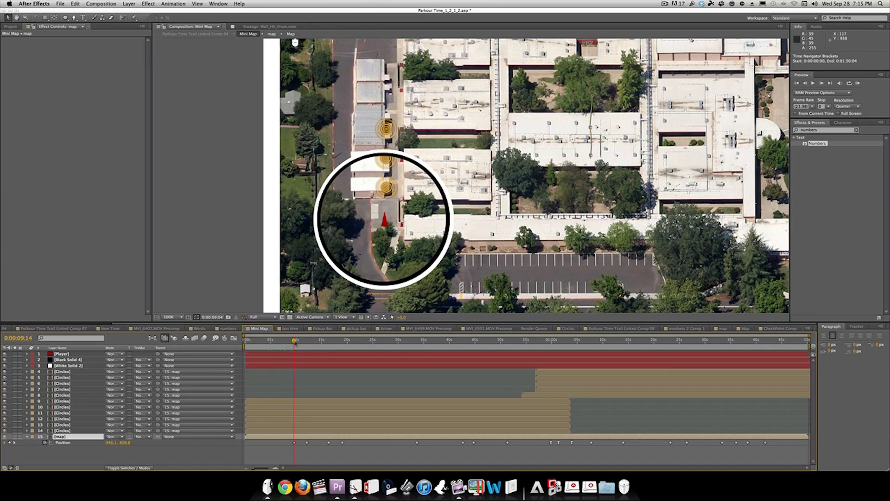
Step: Examine the map layer's Position keyframes from about 9 to 33 seconds to see how the map moves beneath the player
click(295, 341)
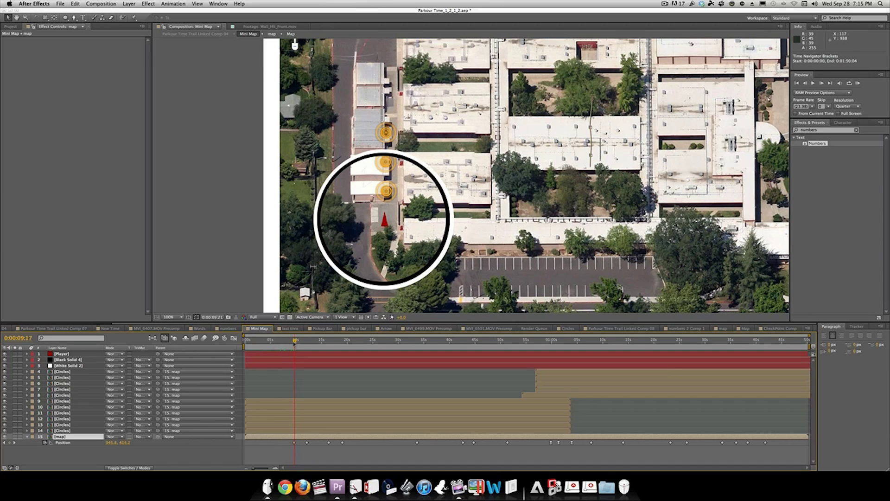
drag(295, 344, 294, 343)
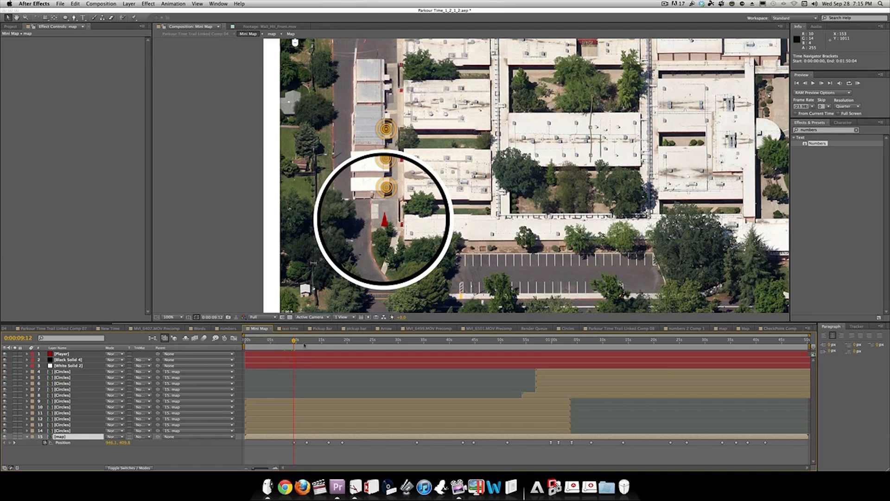
drag(294, 341, 306, 341)
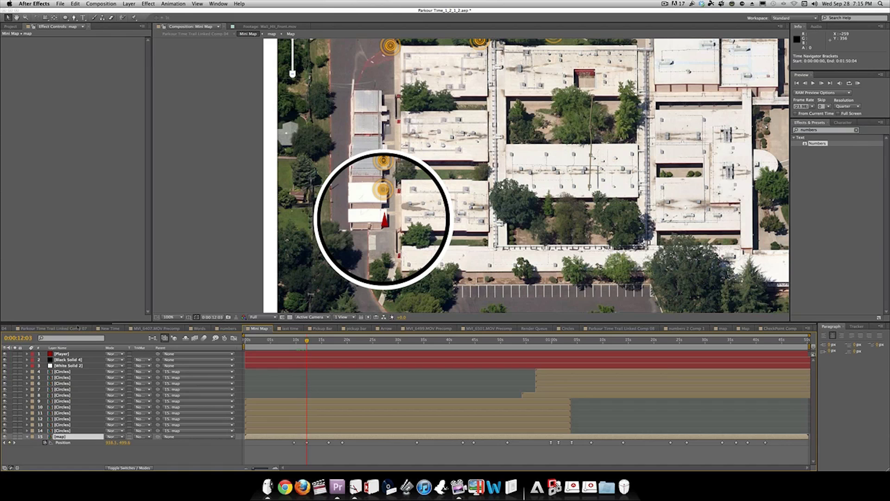
click(327, 344)
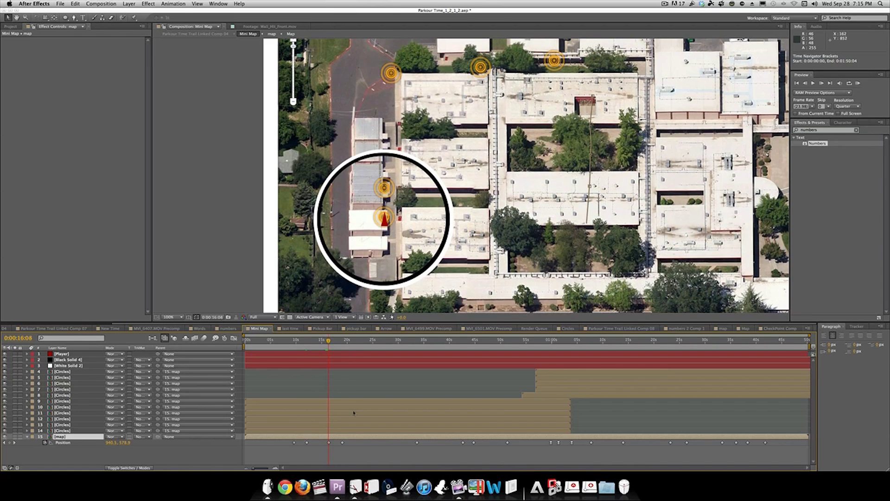
key(u)
mouse_move(409, 342)
mouse_down()
mouse_move(419, 341)
mouse_move(412, 342)
mouse_up()
key(space)
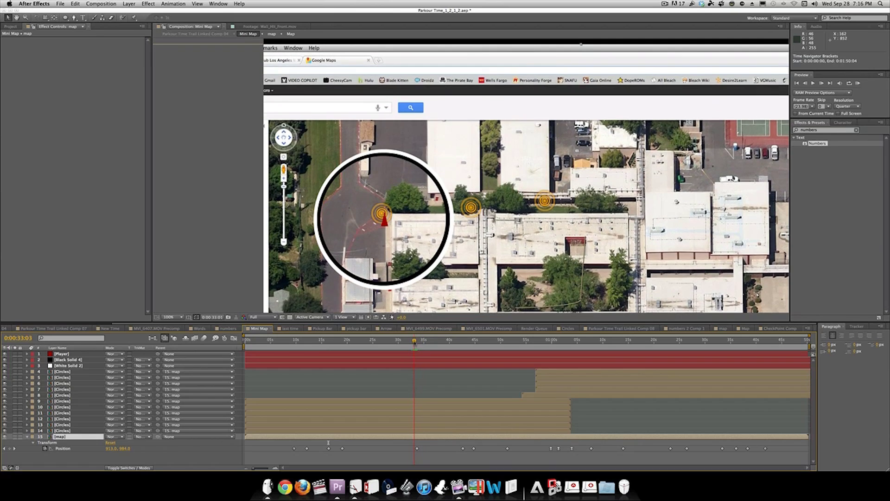
Step: Show the Player layer's Rotation keyframes and preview the marker turning at the corner around 33 to 35 seconds
click(422, 354)
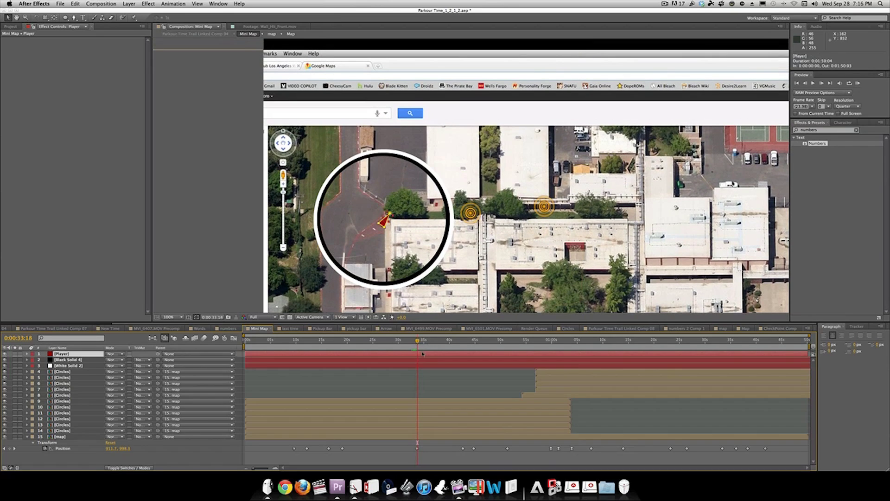
key(r)
key(space)
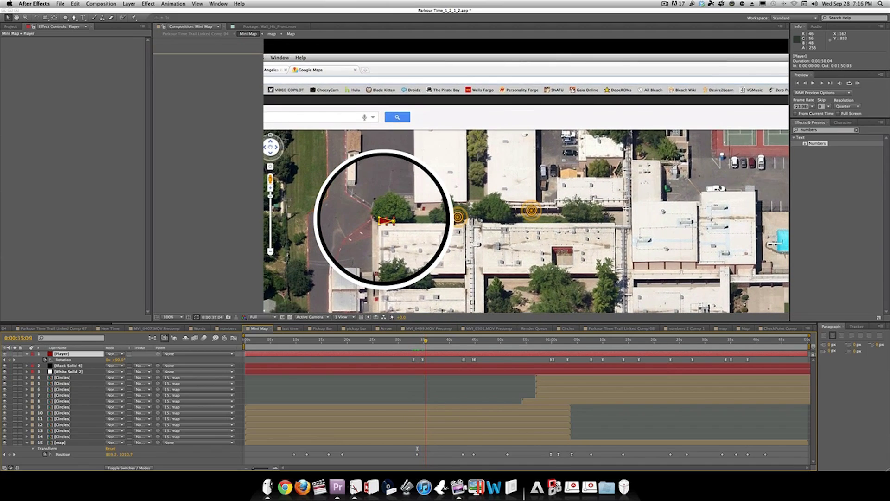
key(space)
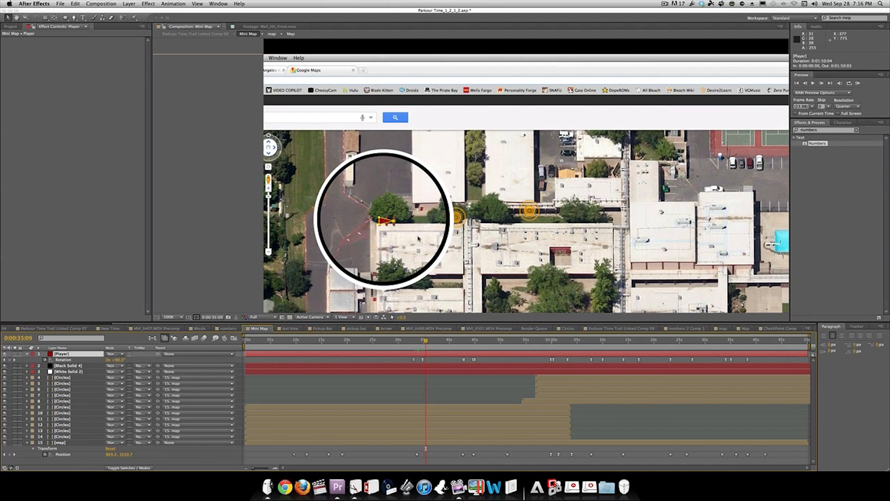
Step: Preview the player marker's turn around 42 to 44 seconds and view the keyframe options of the map's Position keyframe near 33 seconds
key(space)
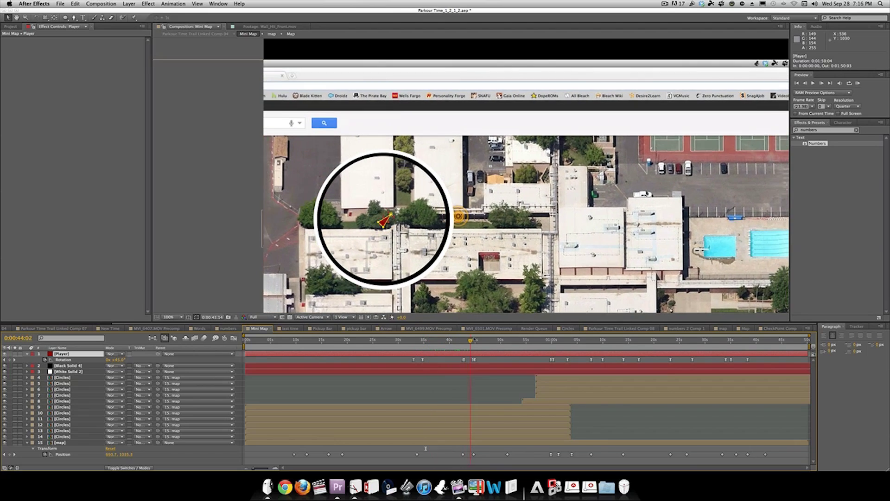
key(j)
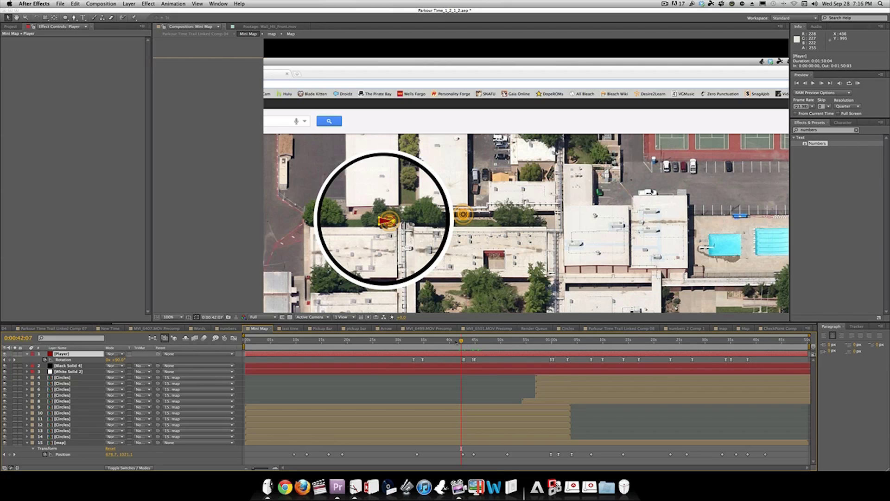
key(space)
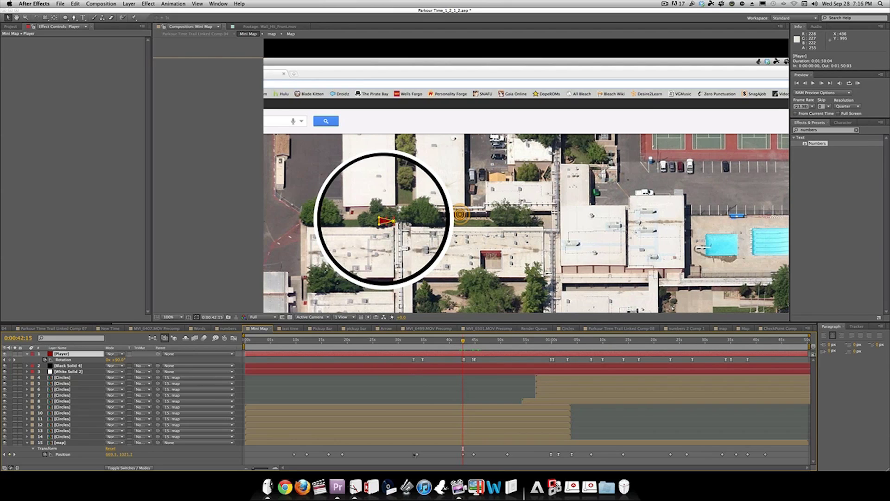
click(415, 454)
right_click(416, 454)
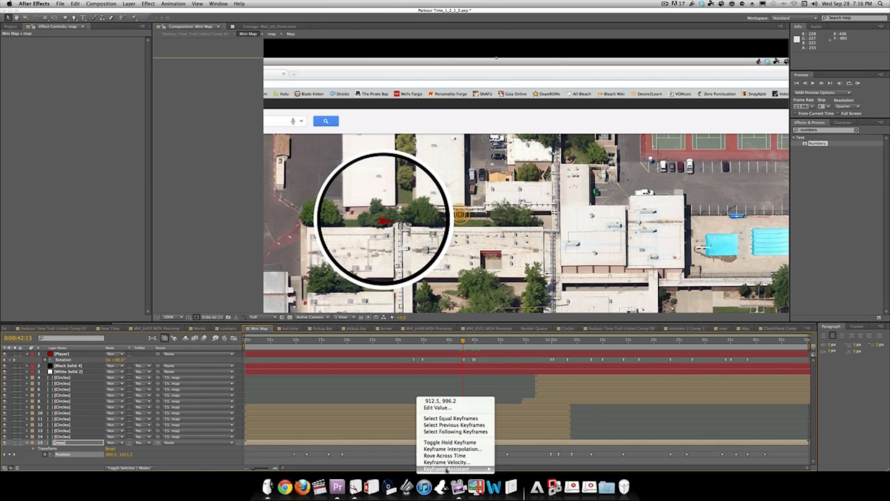
mouse_move(452, 470)
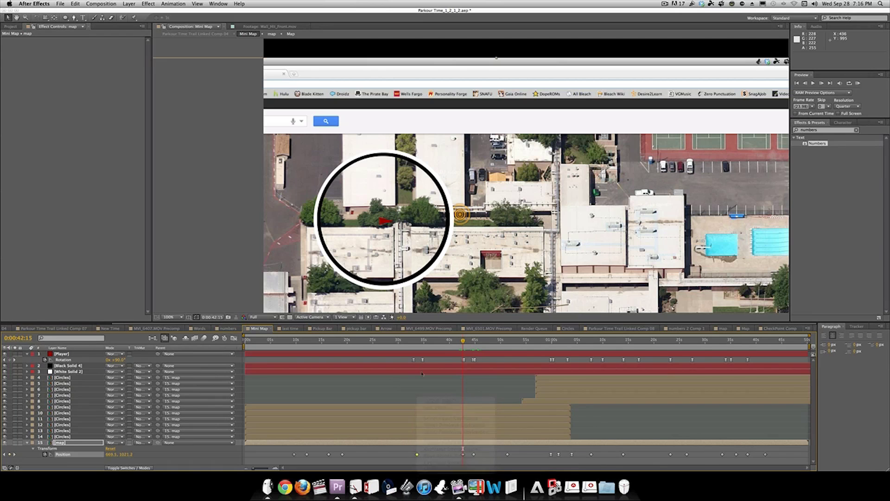
Step: Scrub through the rest of the Mini Map animation past 1:36 to review how the map and player marker move together
click(482, 342)
drag(485, 342, 684, 343)
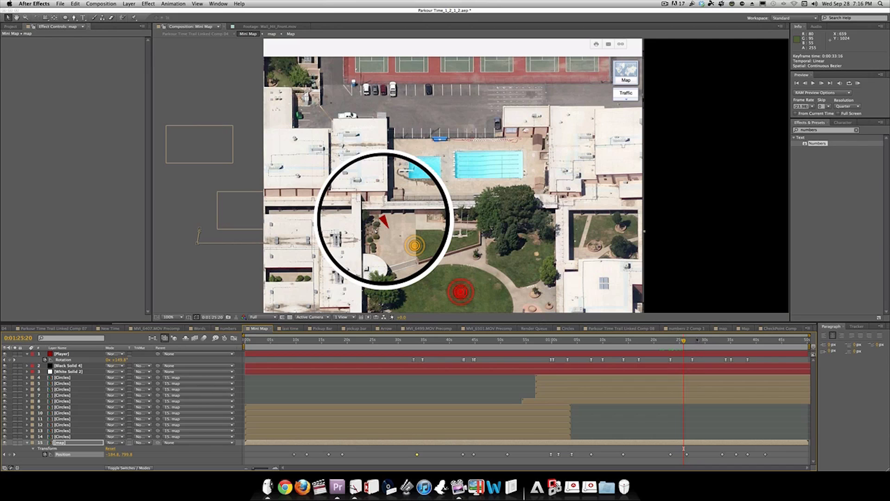
drag(722, 341, 740, 341)
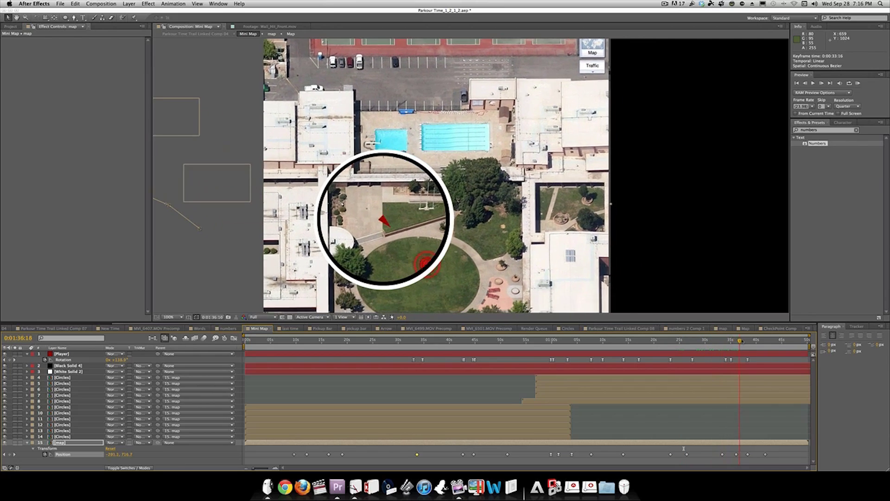
drag(741, 449, 762, 448)
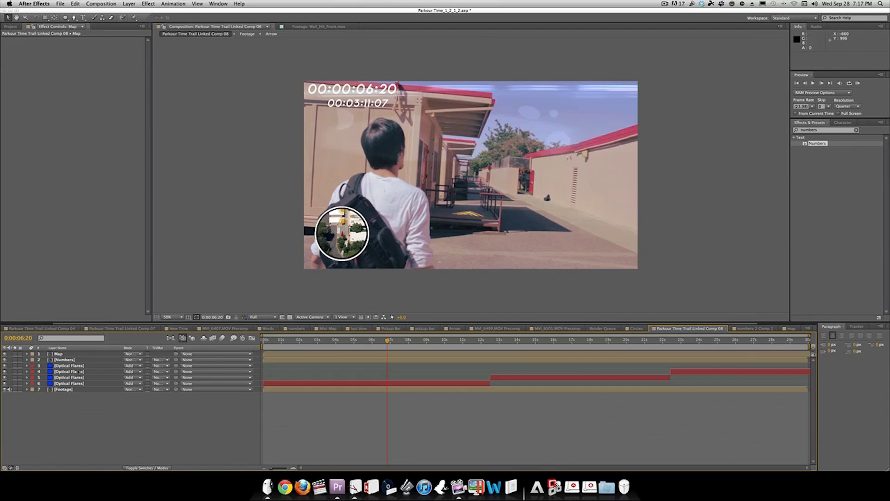
Step: In Parkour Time Trail Linked Comp 08, rename the Map layer as Mini Map
click(69, 353)
key(Return)
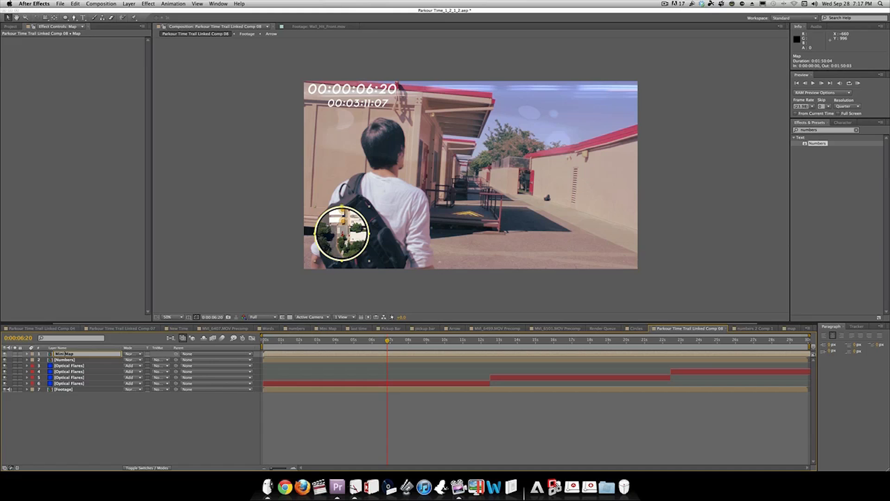
text(Mini Map)
click(120, 434)
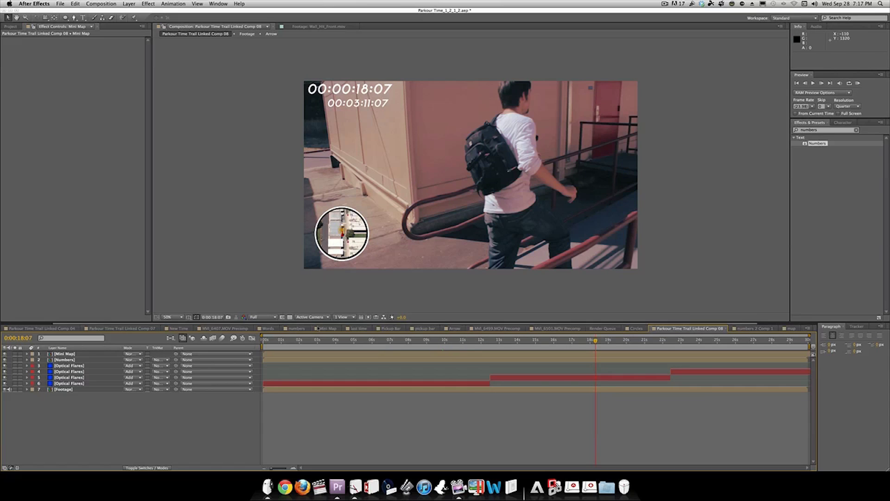
Step: Go to about 10 seconds and create a full-frame orange-red solid named Pointer
click(465, 340)
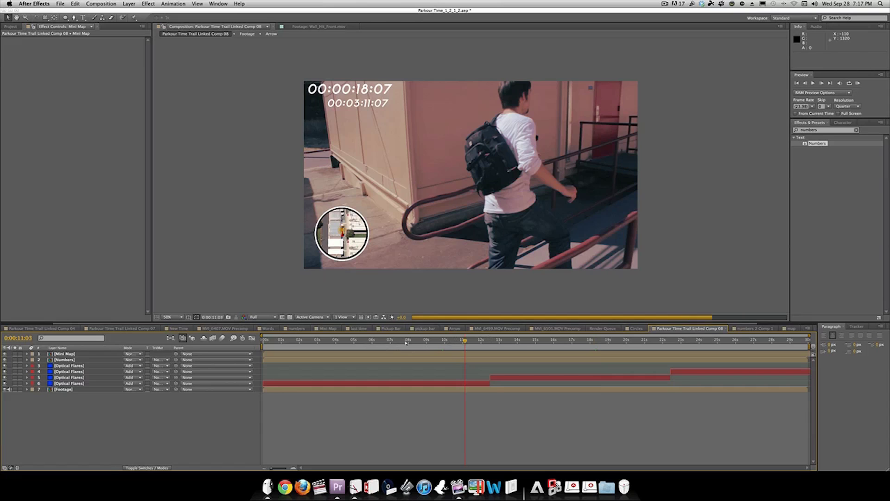
click(444, 343)
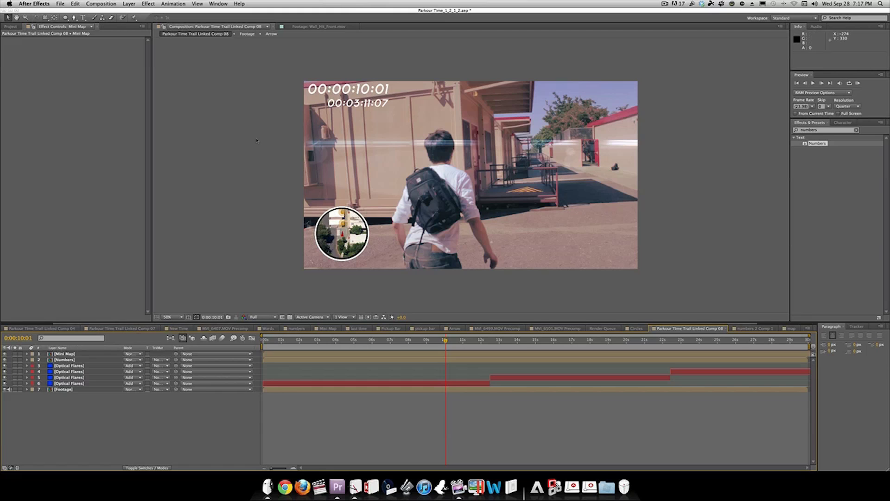
key(super+y)
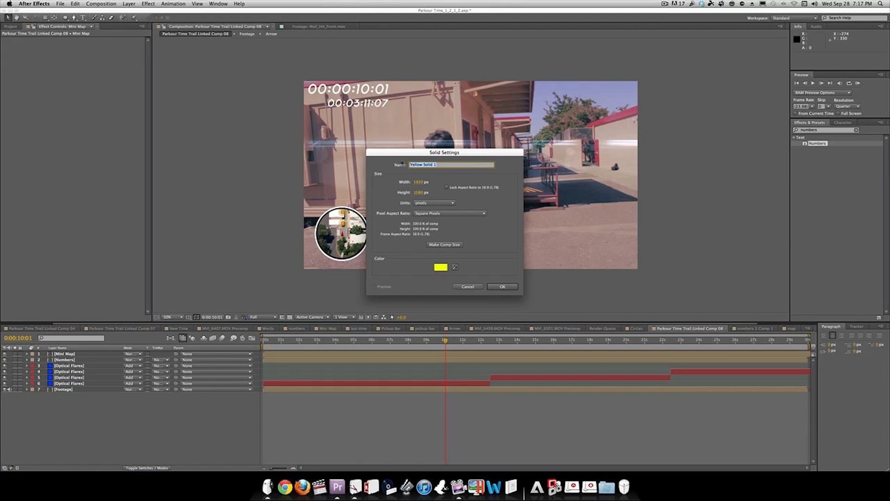
text(Pointer)
click(441, 268)
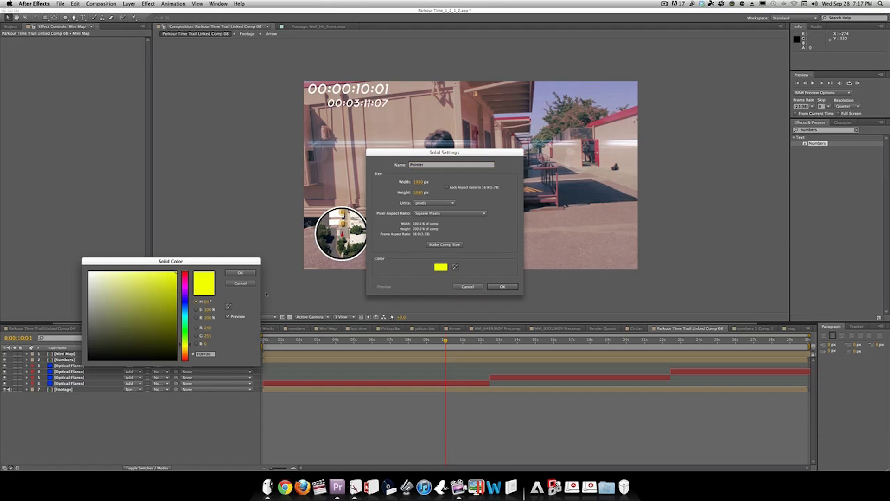
drag(180, 336, 183, 358)
click(240, 273)
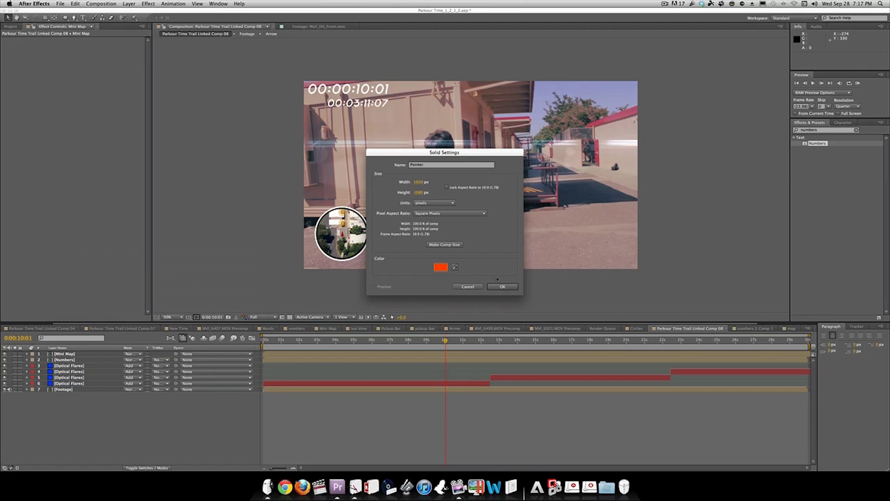
click(502, 287)
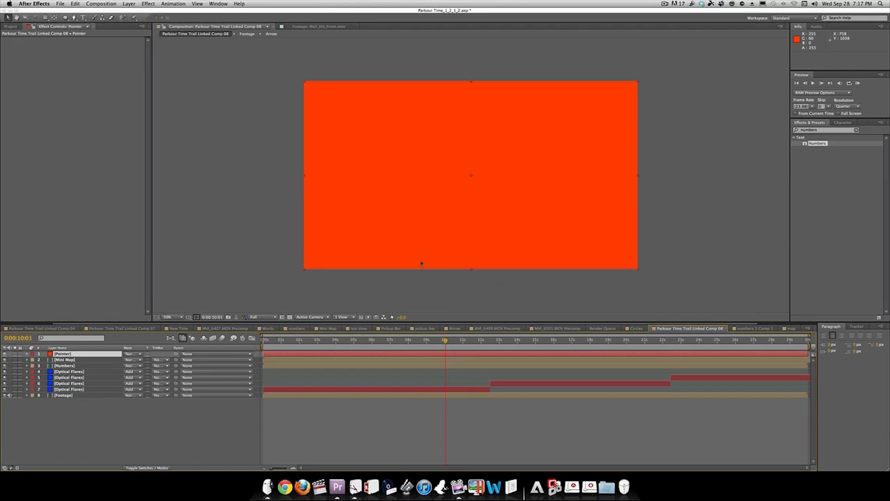
Step: Hide the Pointer solid and draw a closed triangular mask on it, with its tip above the mini map and its base across the map's upper part
click(4, 353)
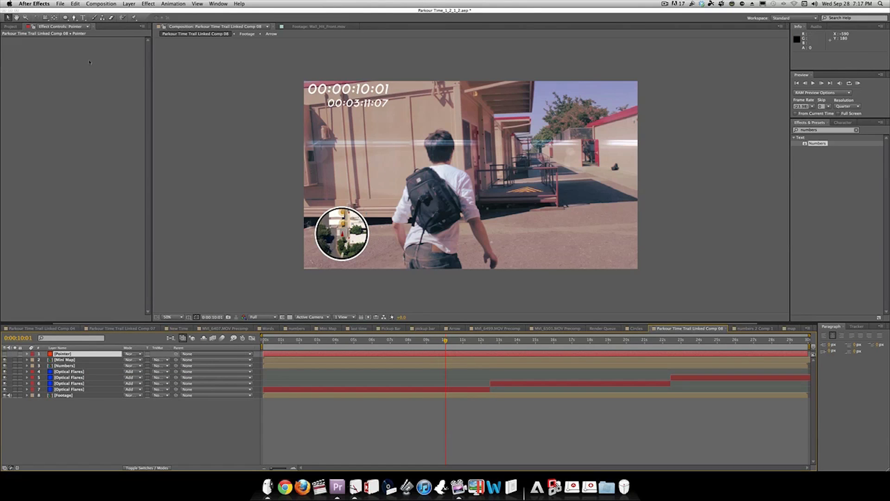
click(74, 18)
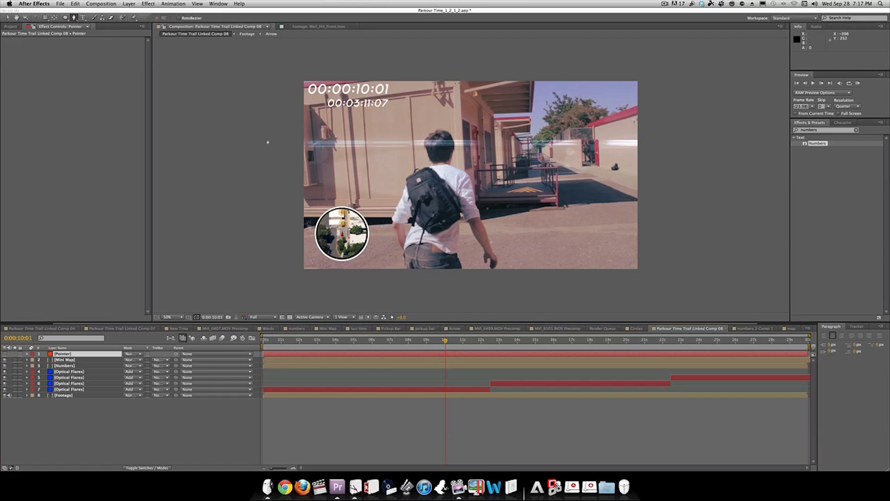
click(342, 185)
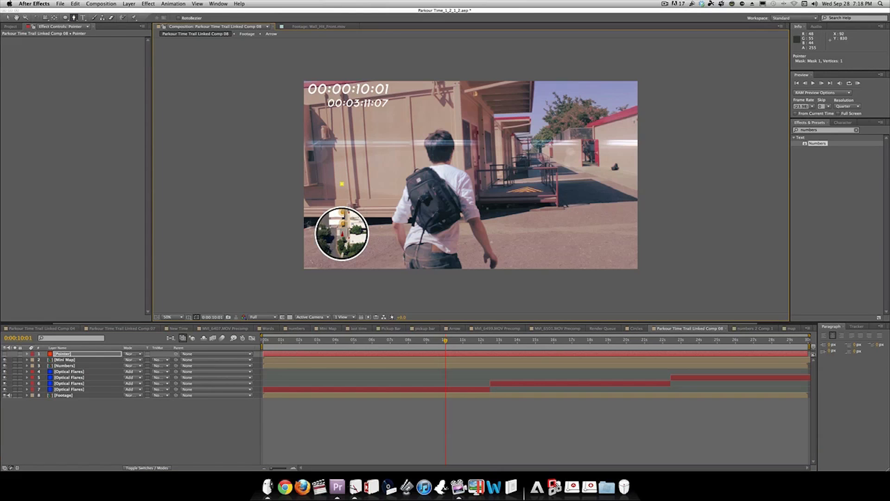
click(318, 225)
click(363, 224)
click(342, 185)
Step: Draw an elliptical mask on the Pointer layer around the mini map and shift it up 13 pixels to centre it on the map's rim
key(period)
key(v)
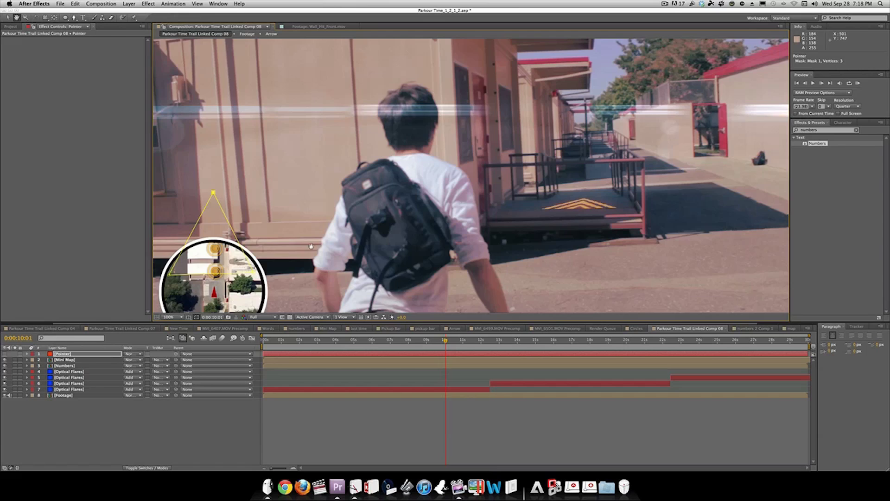
drag(383, 235, 492, 142)
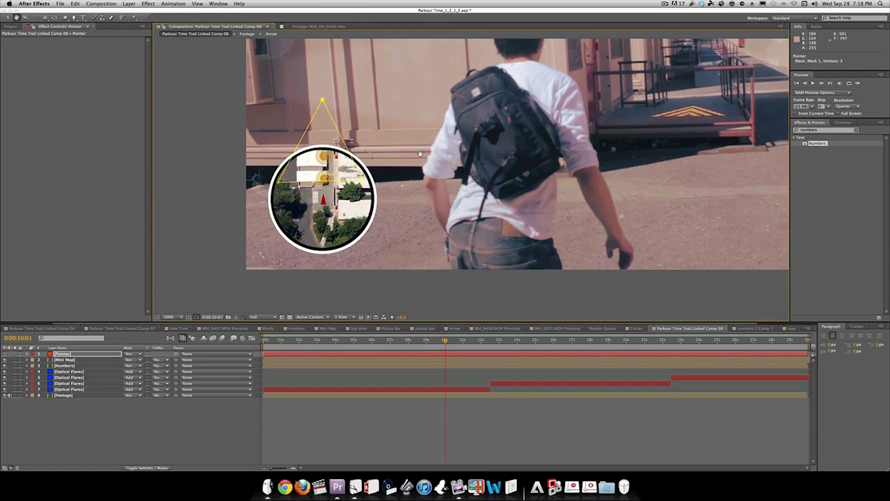
click(65, 17)
drag(263, 145, 381, 263)
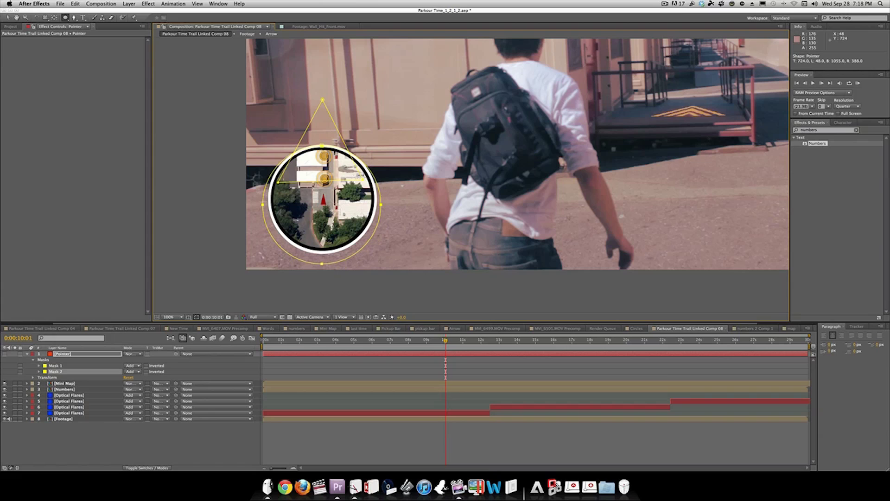
key(v)
double_click(381, 205)
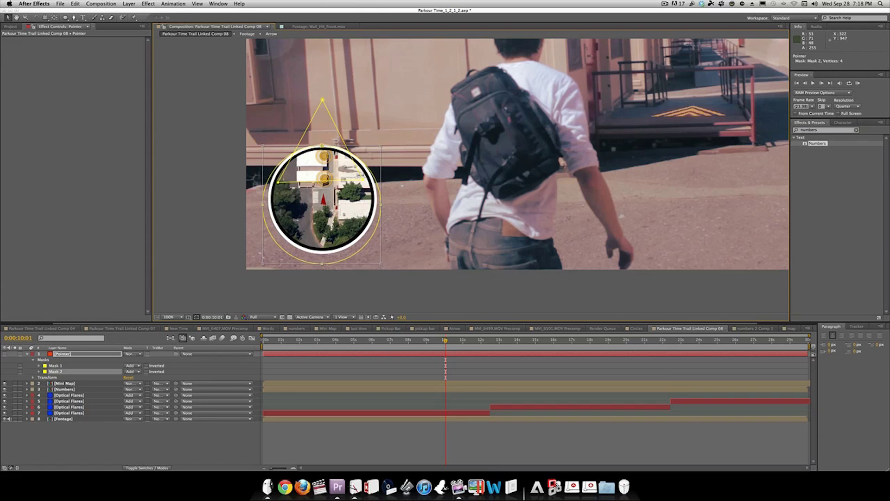
drag(381, 206, 381, 202)
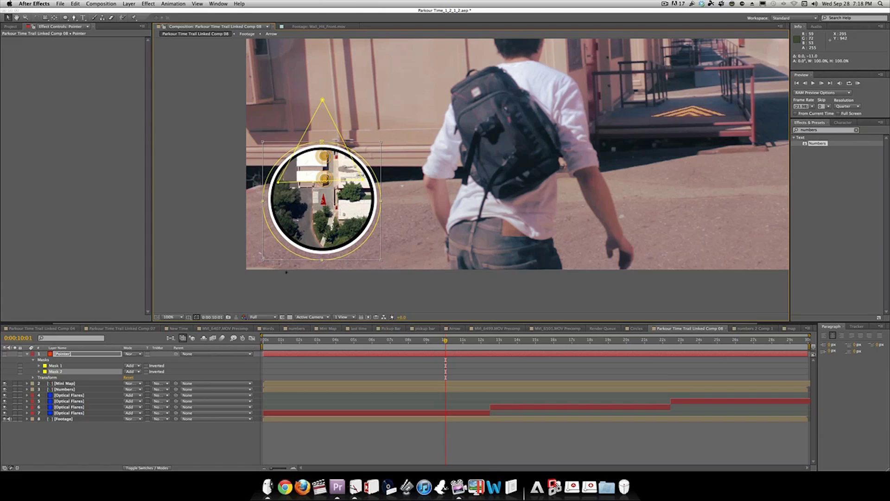
Step: Set the mode of the Pointer layer's circular Mask 2 to Subtract
click(119, 366)
click(132, 365)
click(115, 369)
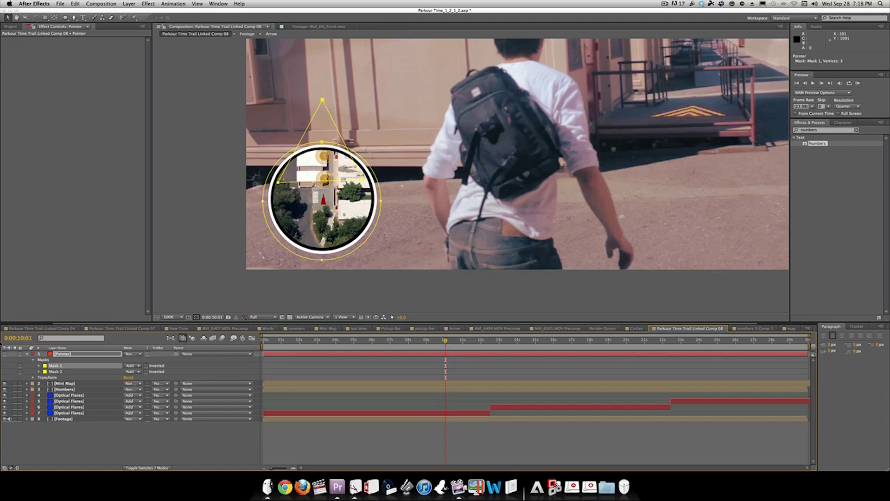
click(132, 371)
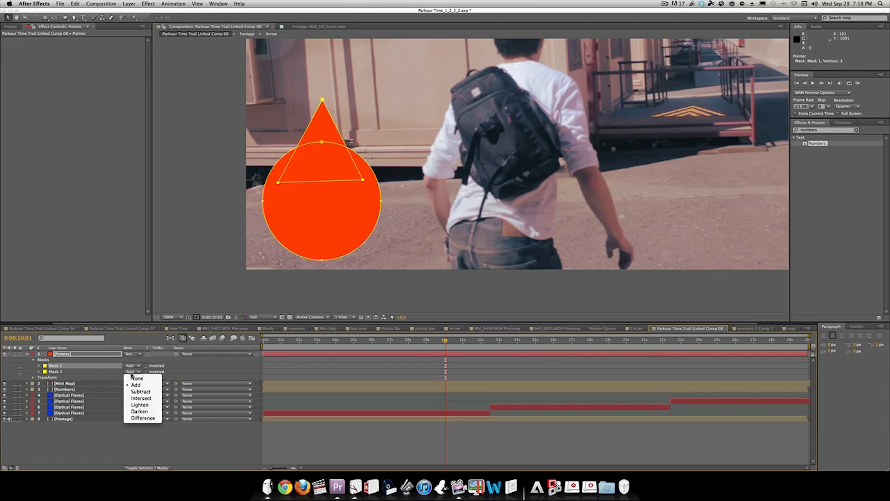
click(134, 390)
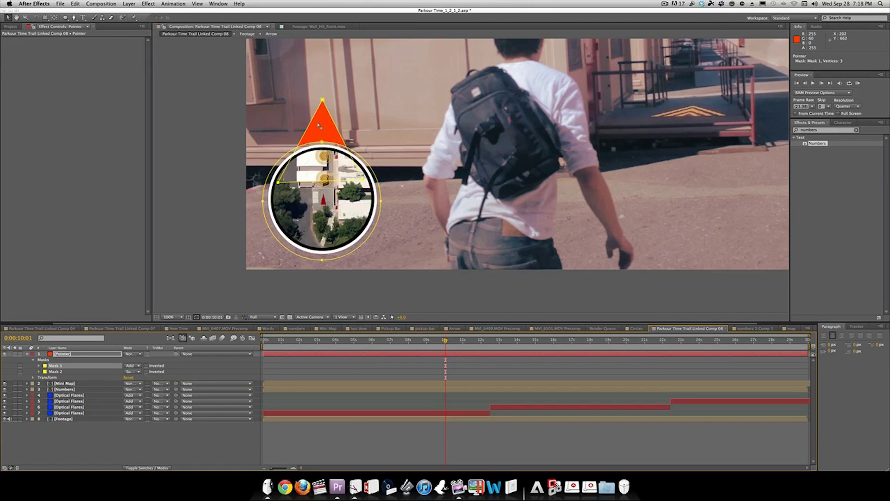
click(95, 452)
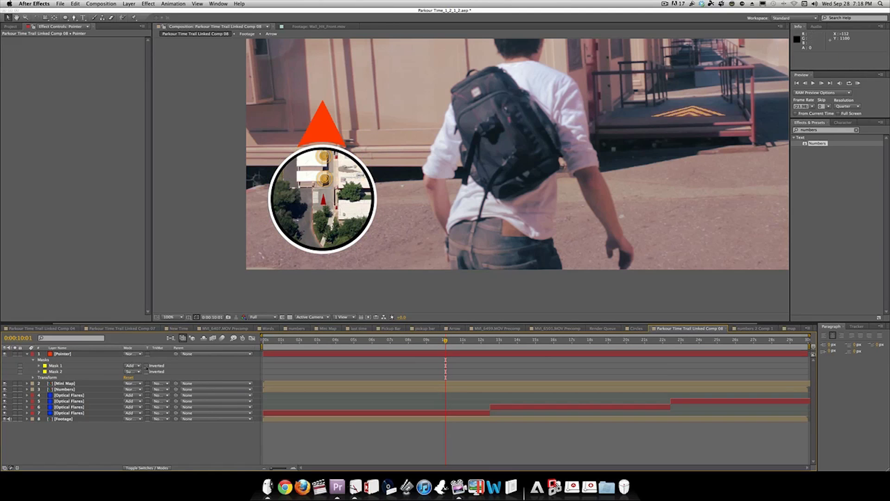
Step: Change the Pointer layer's blending mode, trying Hard Light before choosing Overlay, and collapse the layer's properties
click(133, 354)
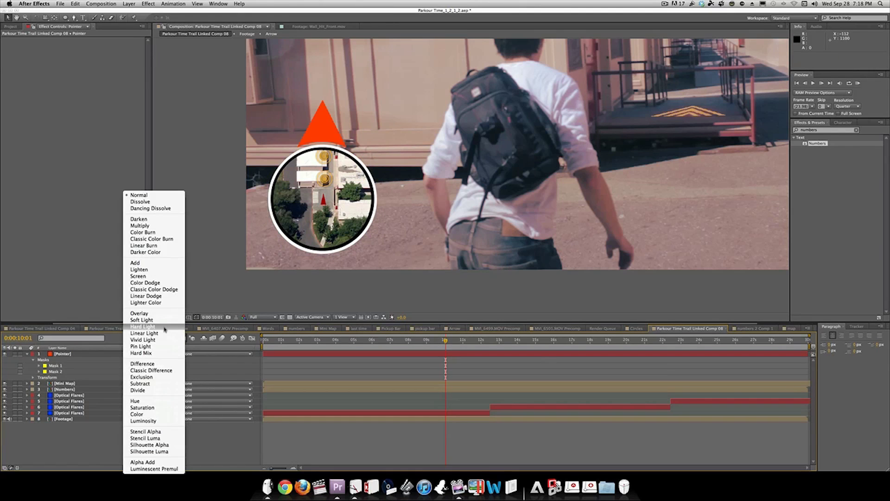
click(164, 327)
click(132, 354)
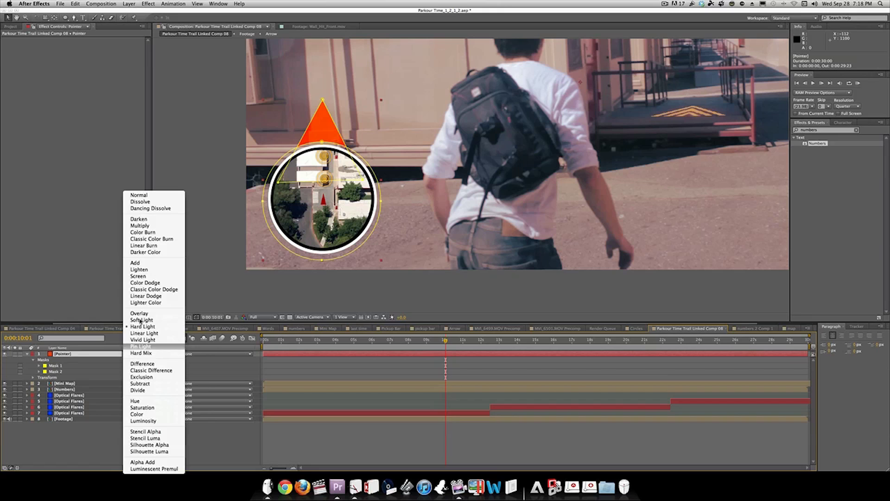
click(142, 314)
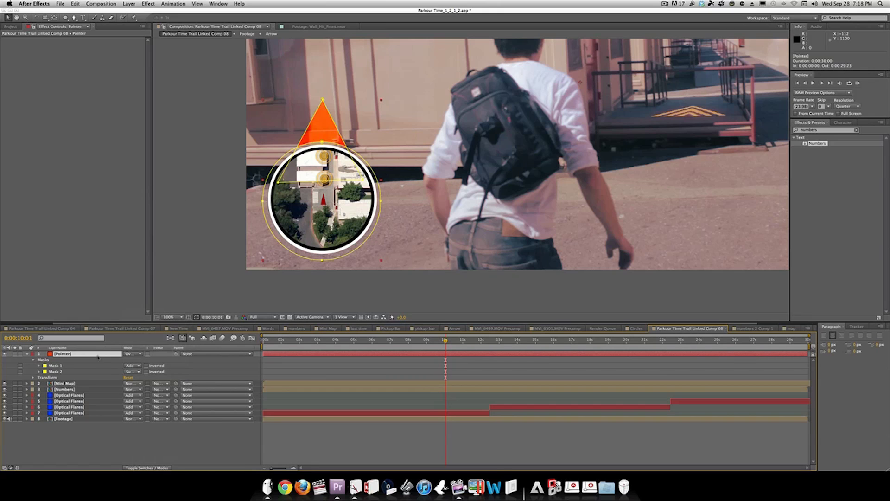
click(27, 353)
click(104, 411)
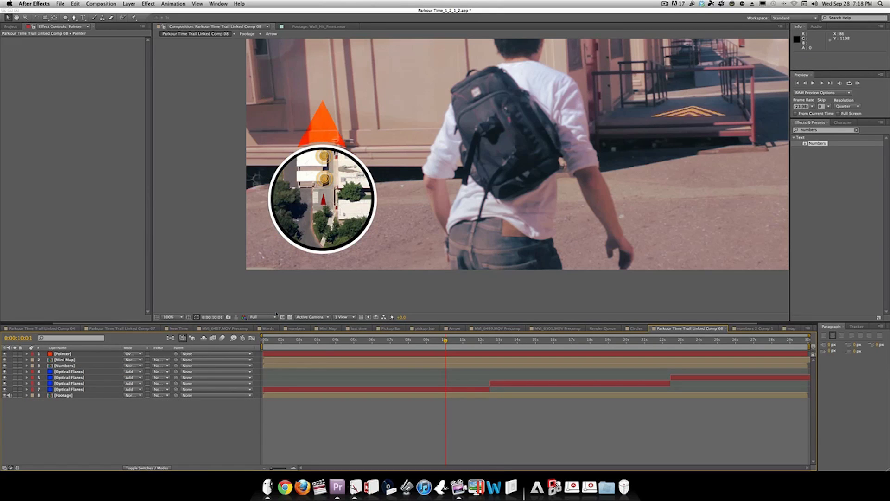
click(65, 354)
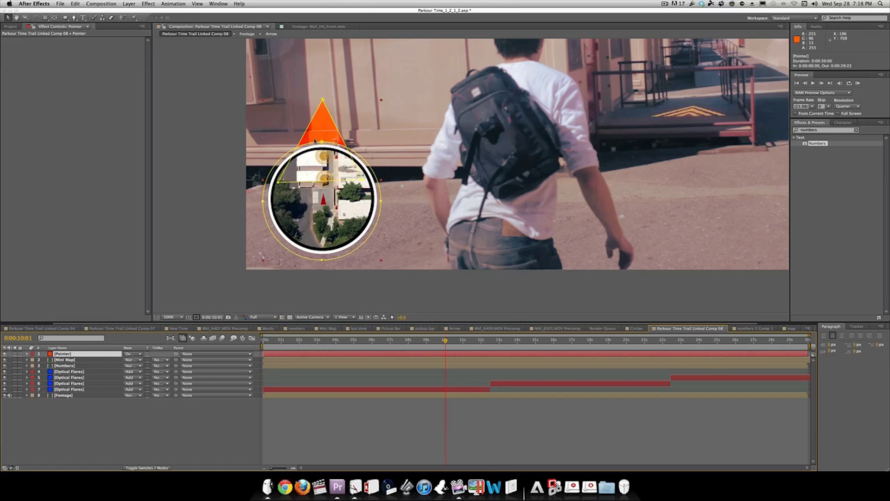
click(255, 447)
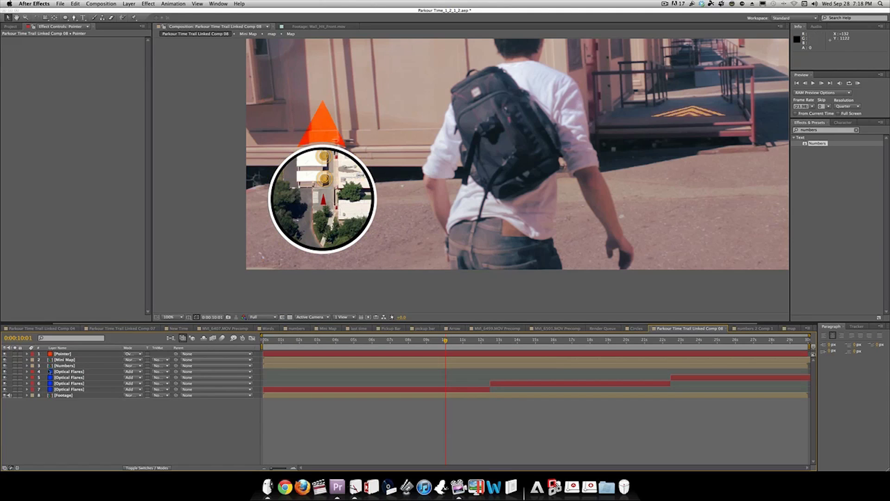
click(65, 354)
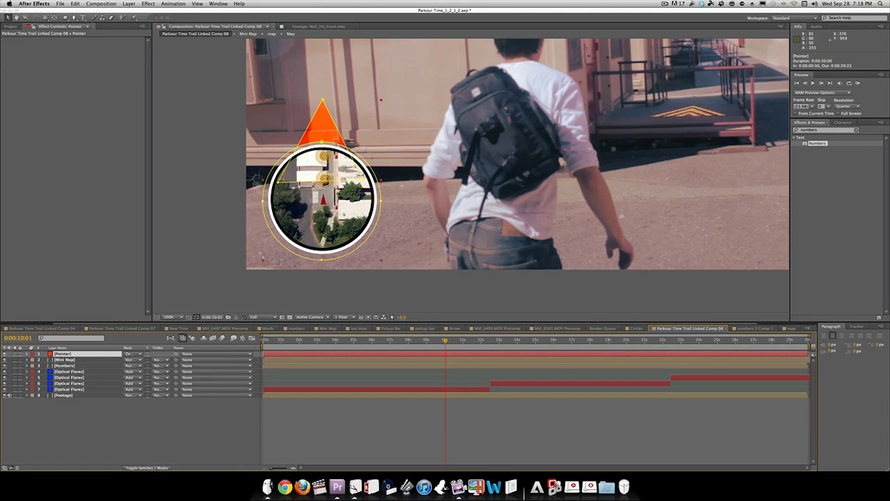
scroll(351, 213, down, 6)
scroll(351, 214, up, 4)
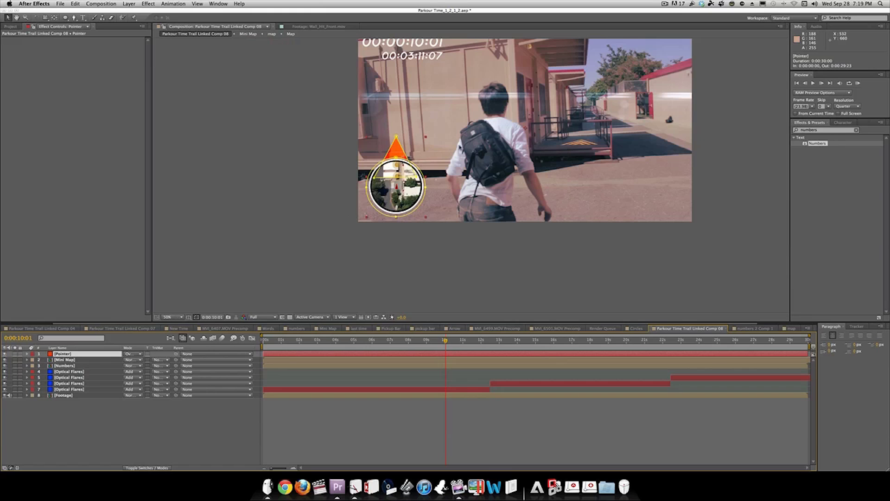
drag(513, 169, 480, 253)
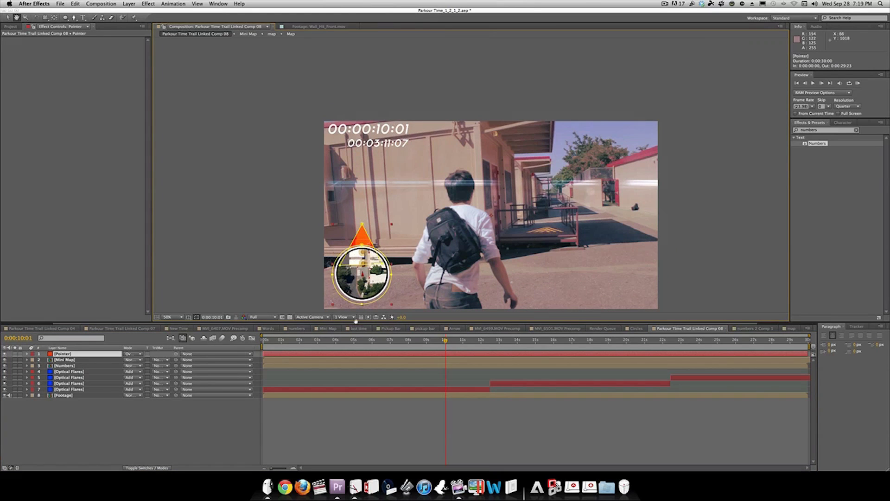
Step: Add a Stroke layer style to the Pointer layer
click(83, 410)
click(76, 356)
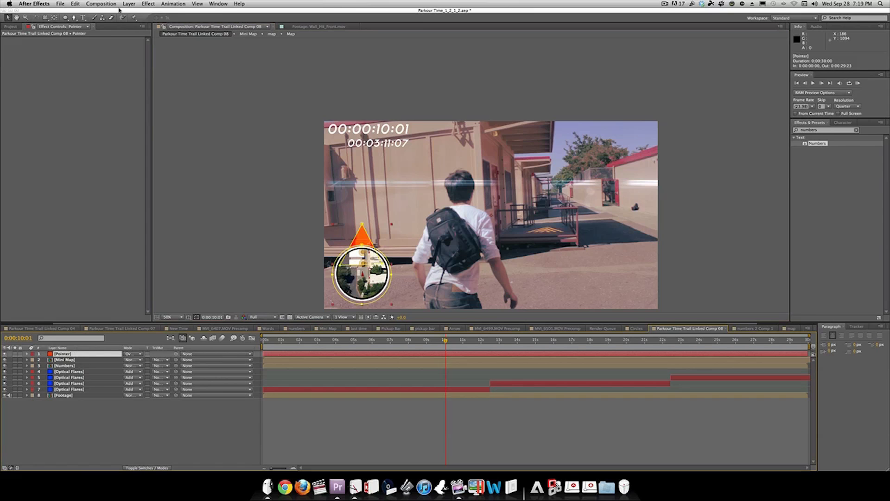
click(150, 4)
click(149, 3)
right_click(98, 354)
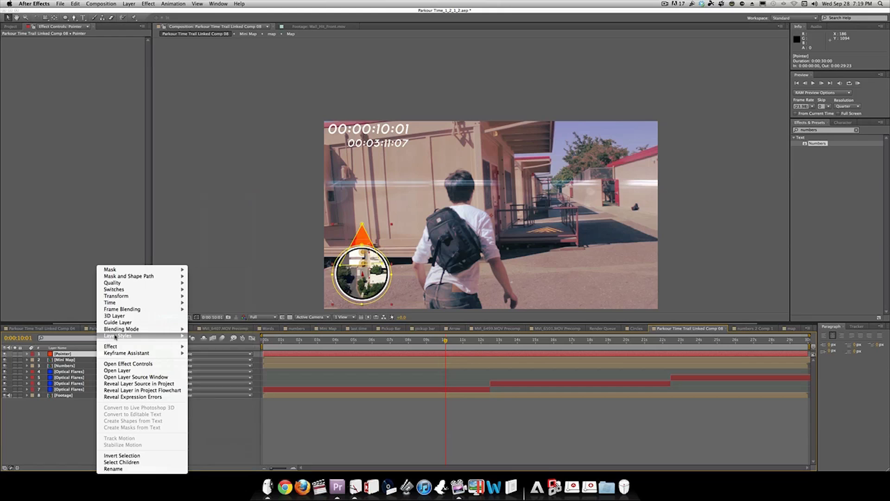
mouse_move(129, 337)
click(216, 412)
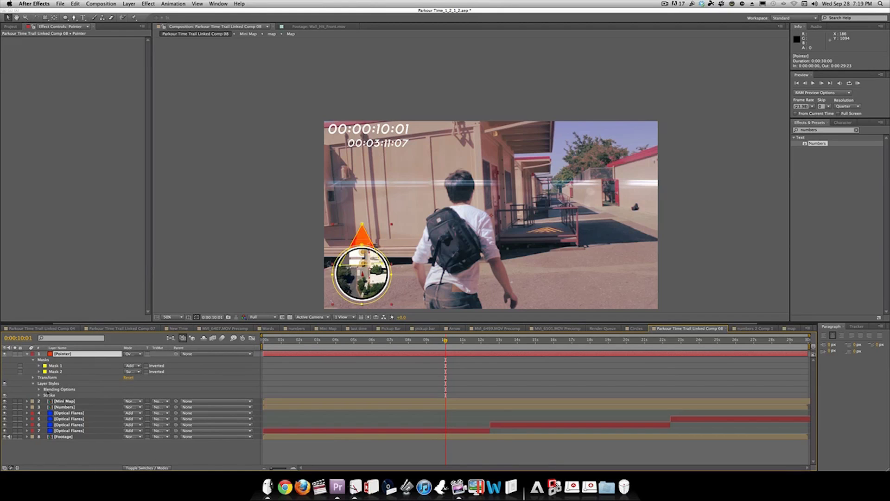
Step: Expand the Pointer layer's Stroke settings and set the stroke color to white (FFFFFF)
click(39, 398)
click(39, 395)
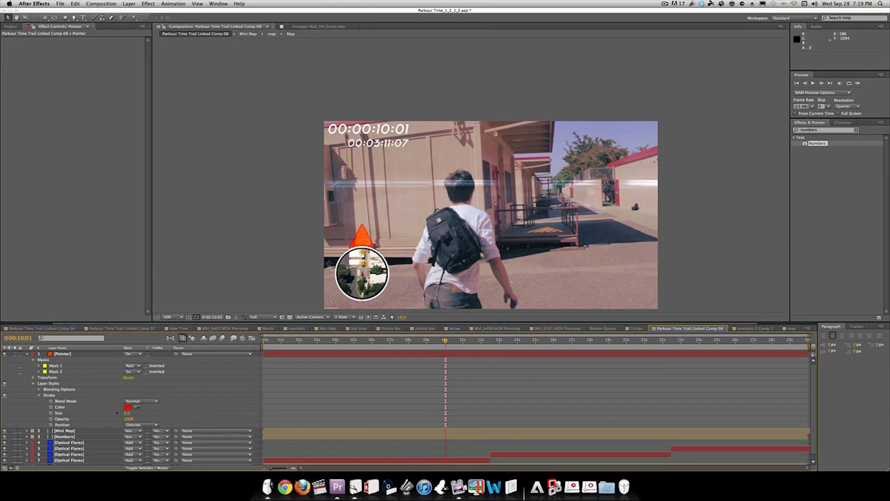
click(126, 407)
click(88, 272)
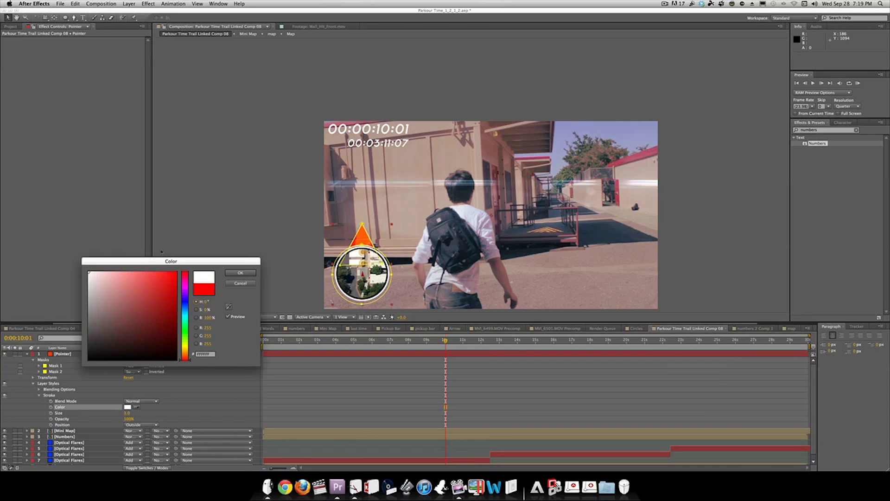
click(255, 274)
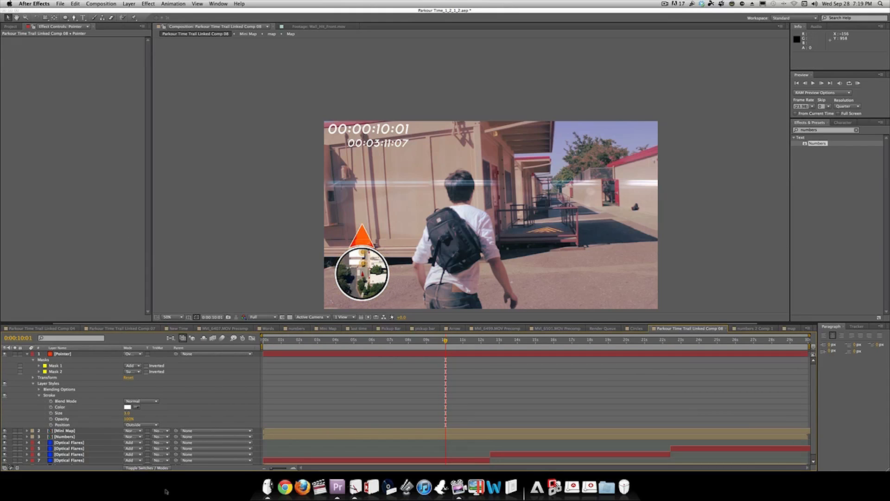
Step: Adjust the size of the Pointer layer's stroke, ending at 5.0
drag(126, 412, 124, 413)
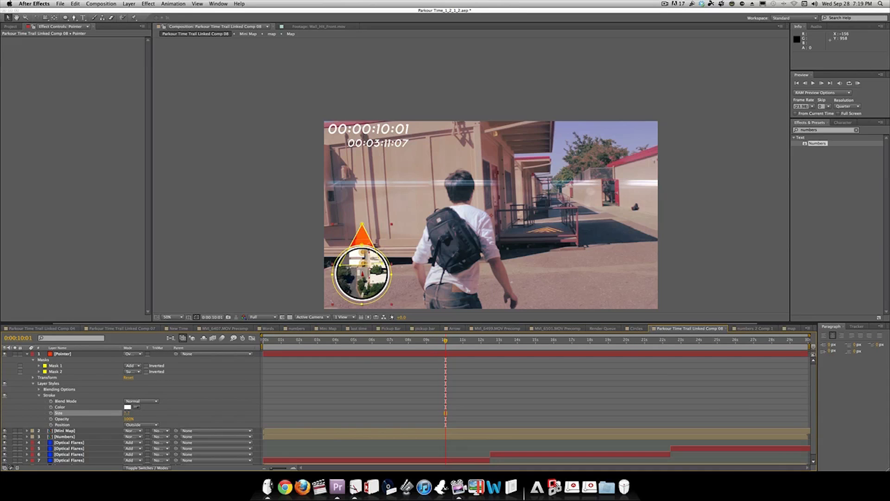
click(230, 408)
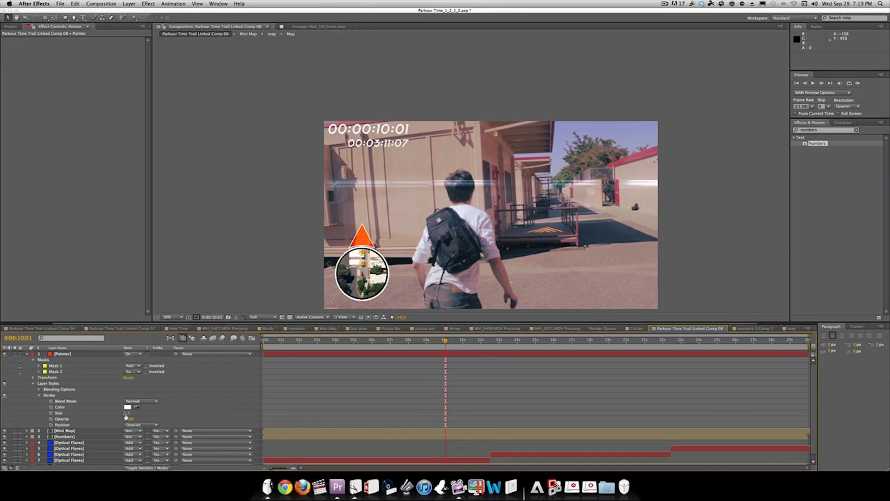
click(127, 413)
text(4)
key(Return)
key(super+z)
Step: Reshape the Pointer's triangular Mask 1 by lowering its tip slightly and spreading its two base corners outward
click(368, 244)
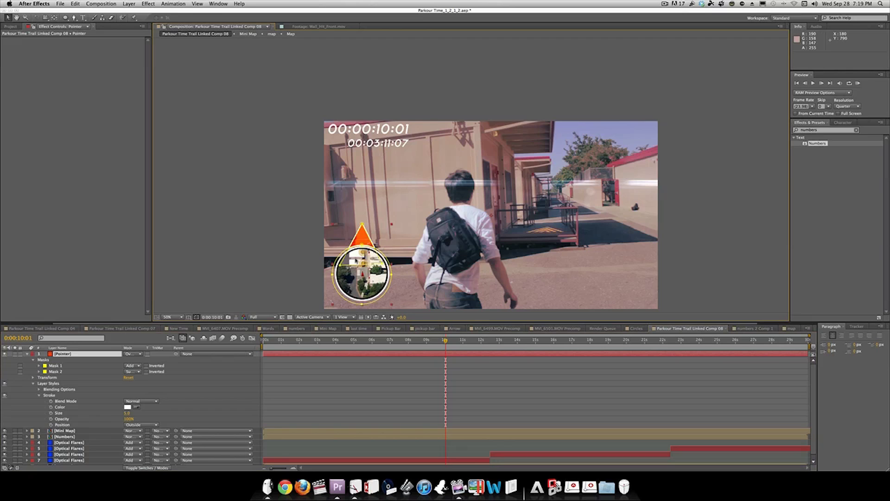
key(period)
key(h)
drag(355, 261, 454, 147)
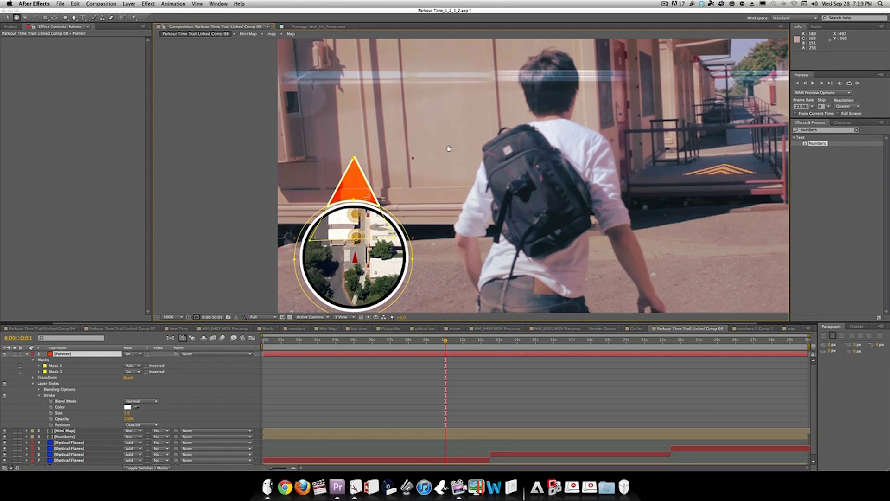
key(v)
drag(355, 158, 355, 166)
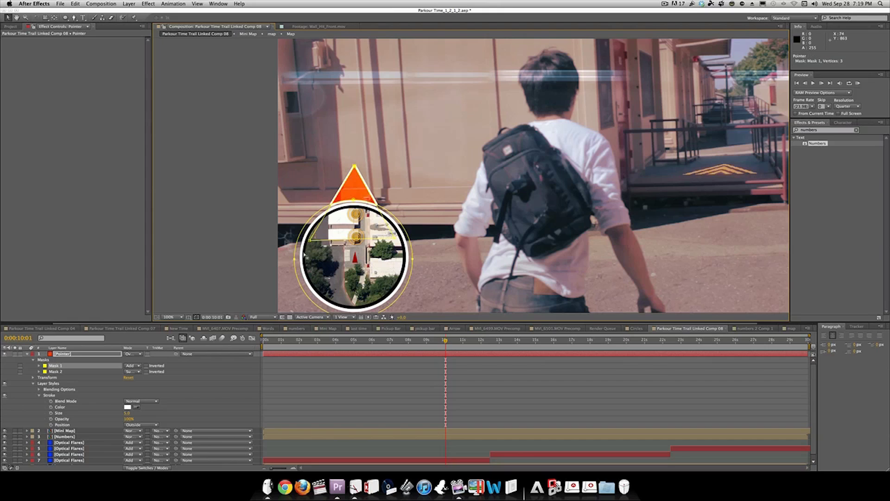
drag(310, 240, 302, 241)
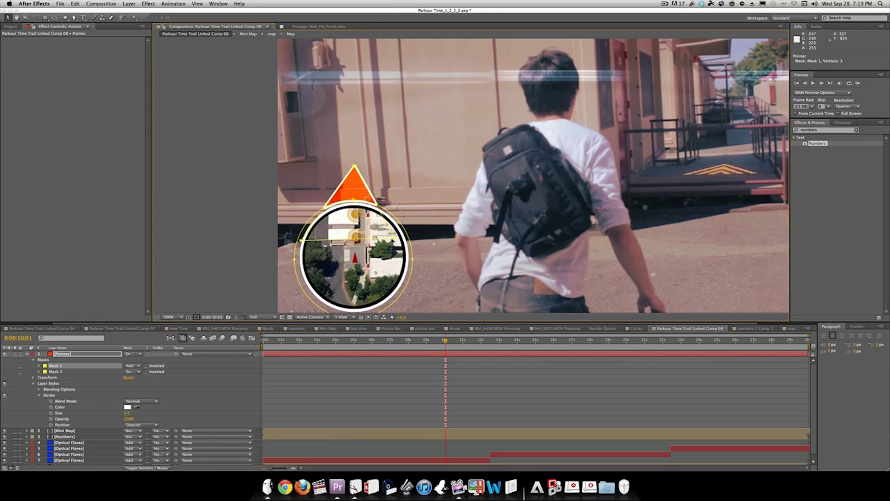
drag(394, 237, 400, 239)
Step: Adjust the top point of the Pointer's circular Mask 2 so the triangle sits just clear of the mini map, and collapse the layer
click(355, 195)
drag(355, 195, 355, 202)
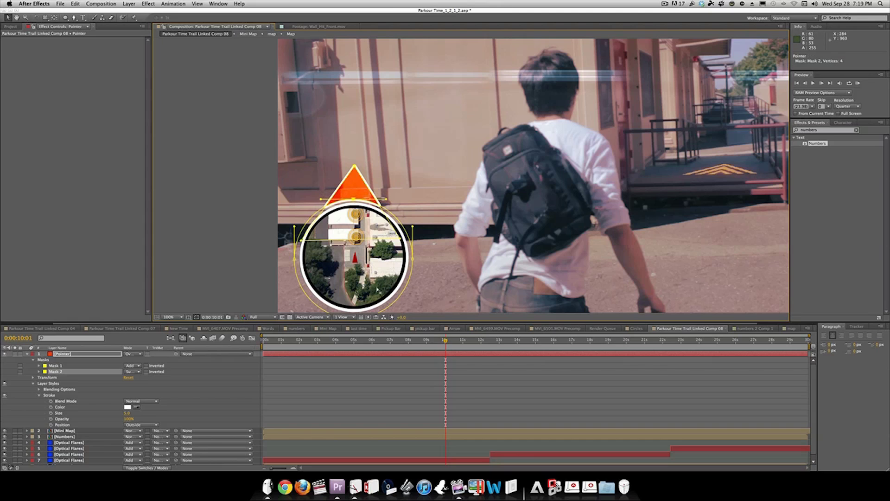
click(394, 269)
key(Return)
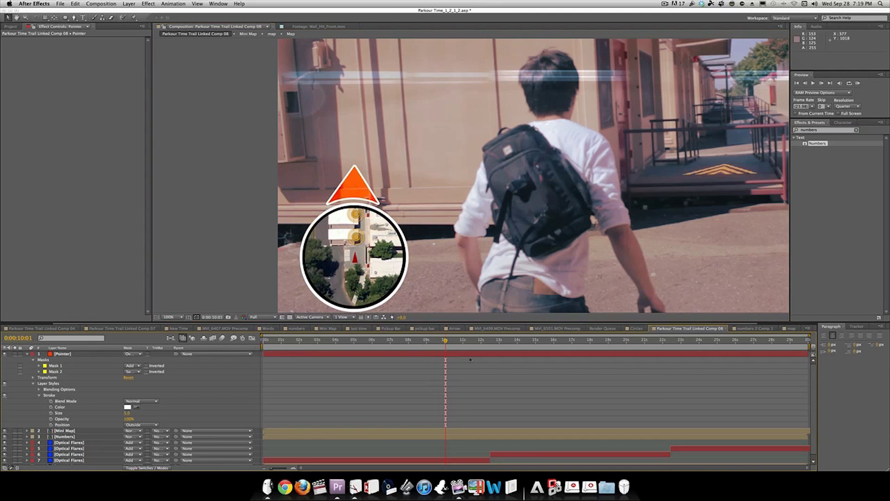
key(comma)
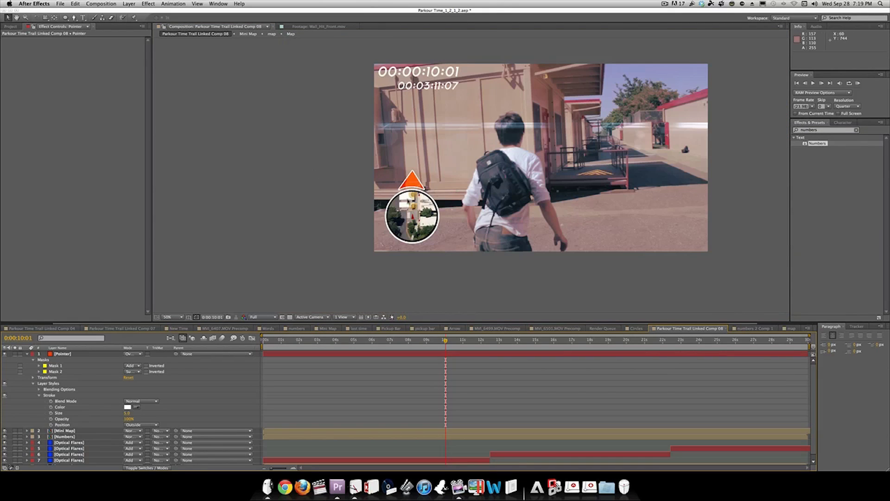
click(28, 354)
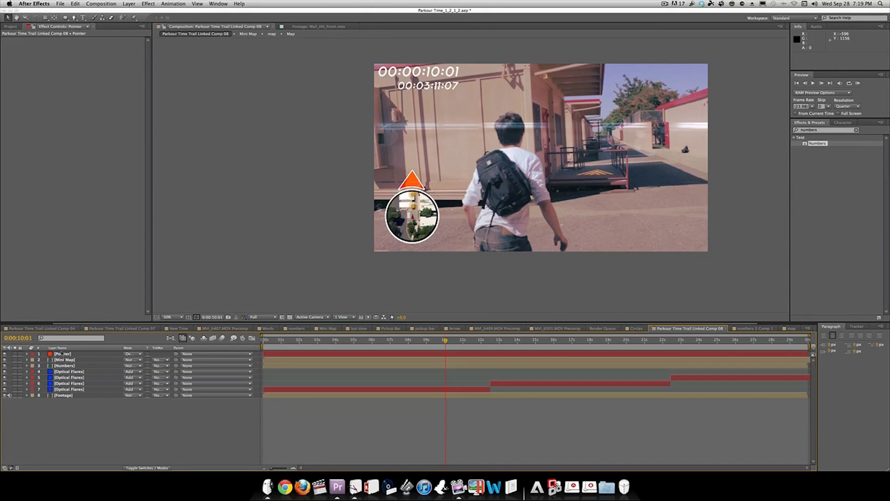
Step: Move the Pointer layer's anchor point to the center of the mini map with the Pan Behind tool
click(63, 354)
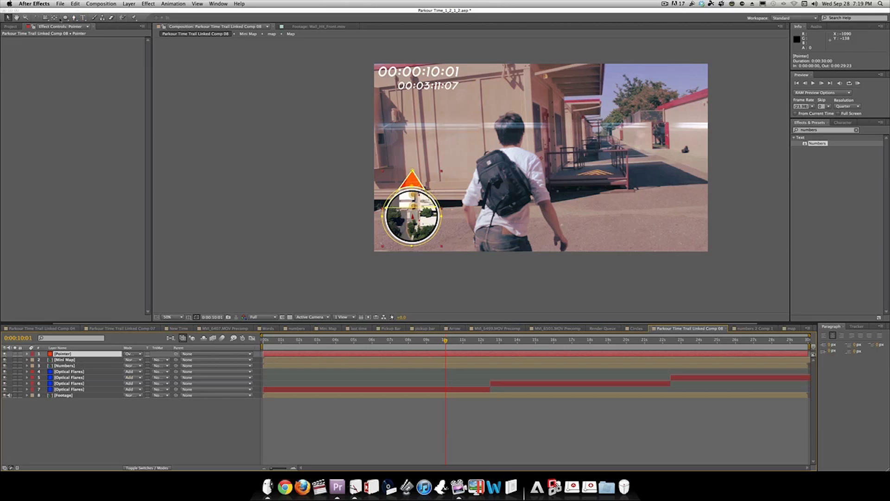
key(y)
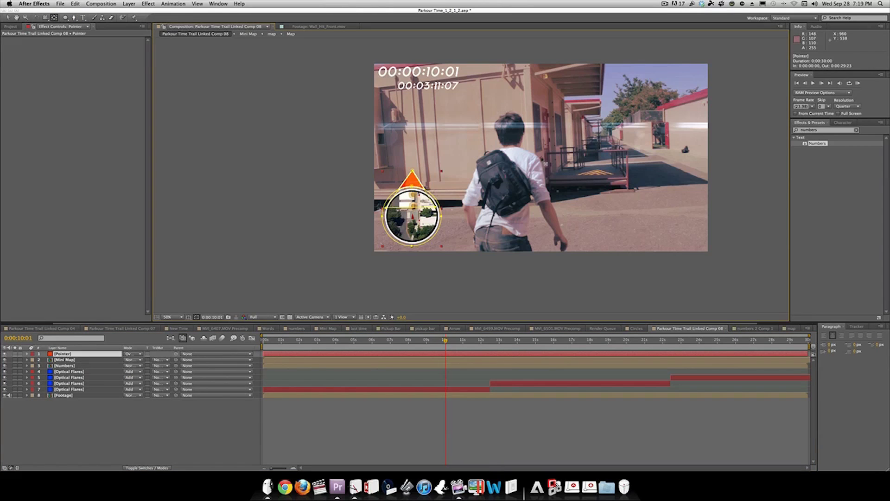
drag(543, 160, 414, 222)
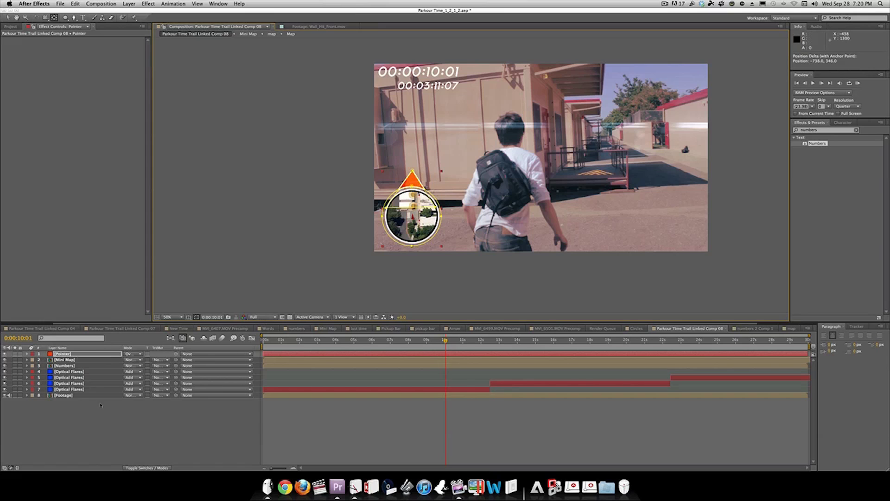
Step: Reveal the Pointer layer's Rotation property, try turning the pointer around the mini map, and undo the rotation
key(r)
drag(134, 360, 143, 360)
key(super+z)
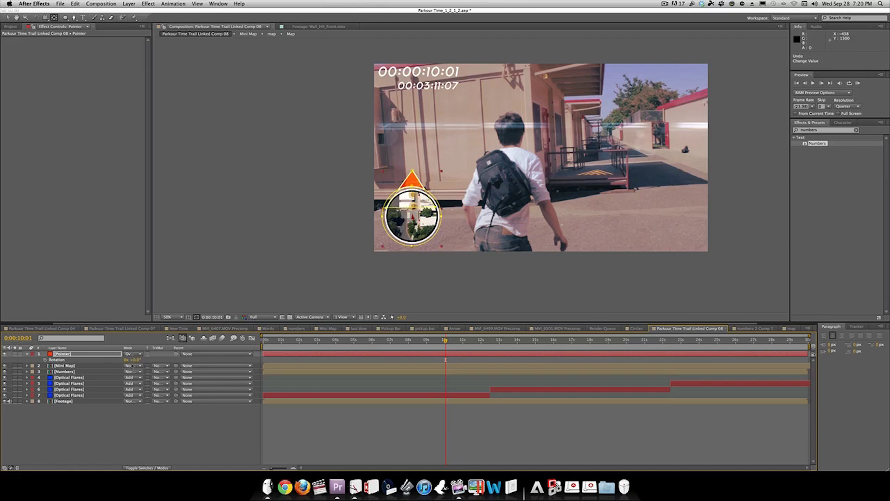
Step: Reveal the Mini Map layer's Rotation property and set the current time to 0:00:10:02
click(79, 366)
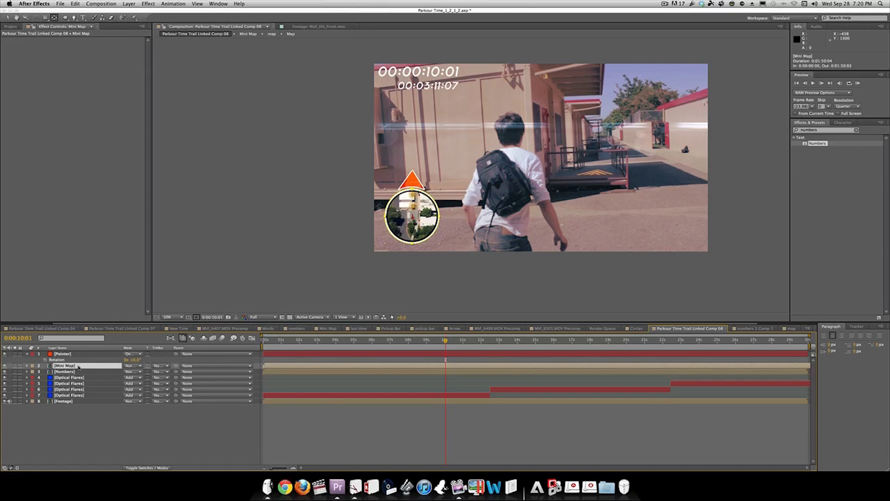
key(r)
key(r)
key(r)
click(446, 341)
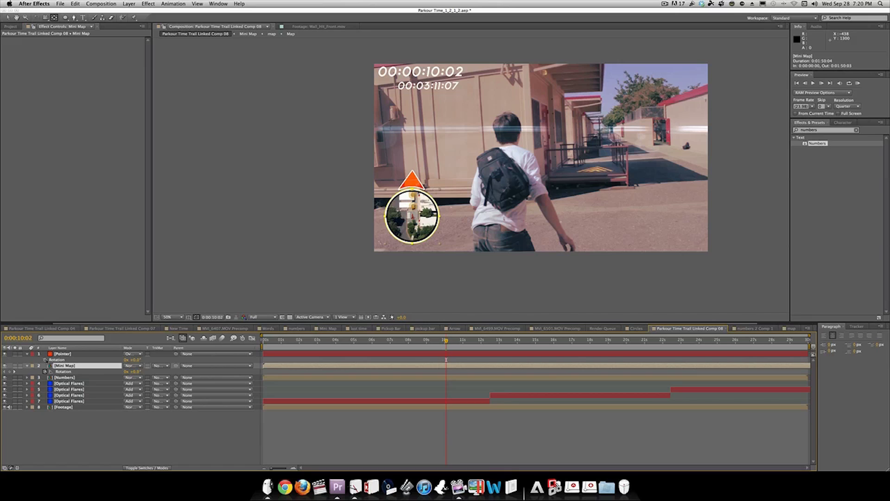
Step: Add an expression to the Pointer layer's Rotation that links it to the Mini Map layer's Rotation
alt+click(45, 359)
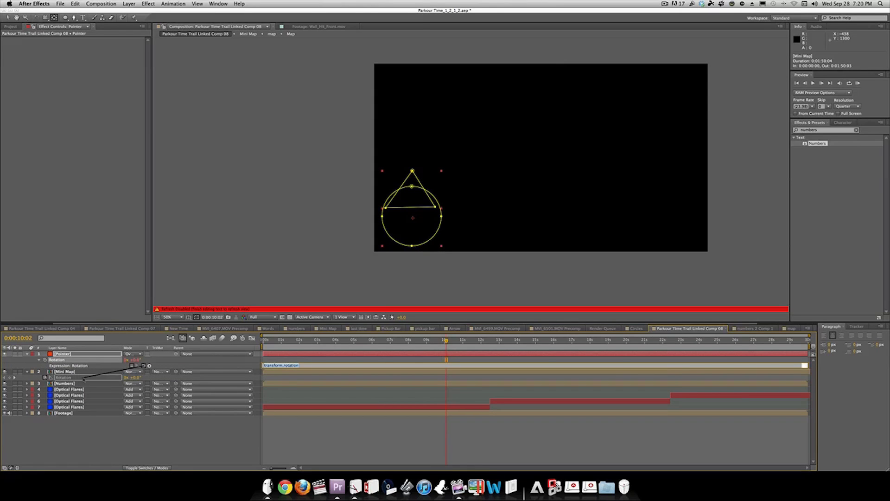
click(143, 364)
drag(141, 364, 148, 366)
click(150, 390)
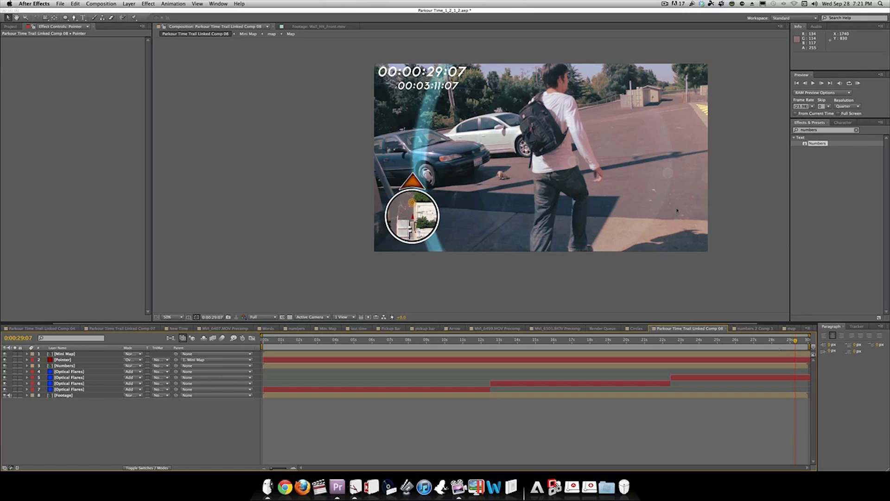
Step: Create a white full-composition solid named White Circle
click(195, 410)
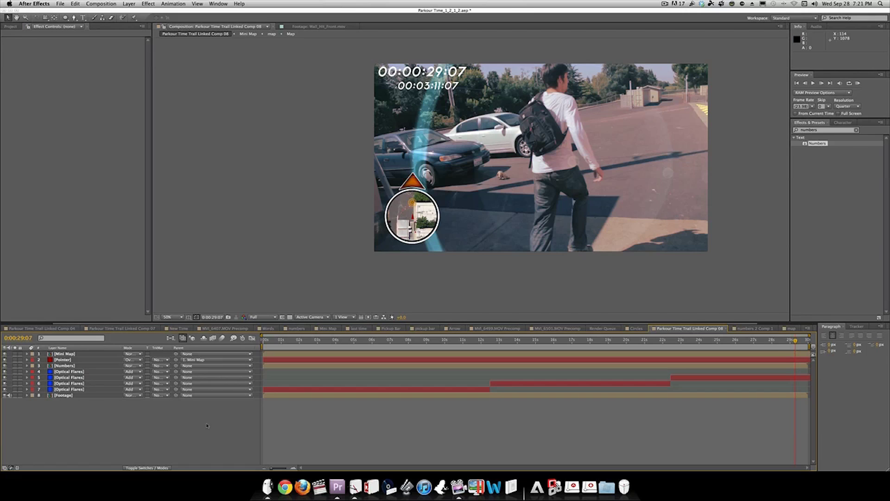
key(super+y)
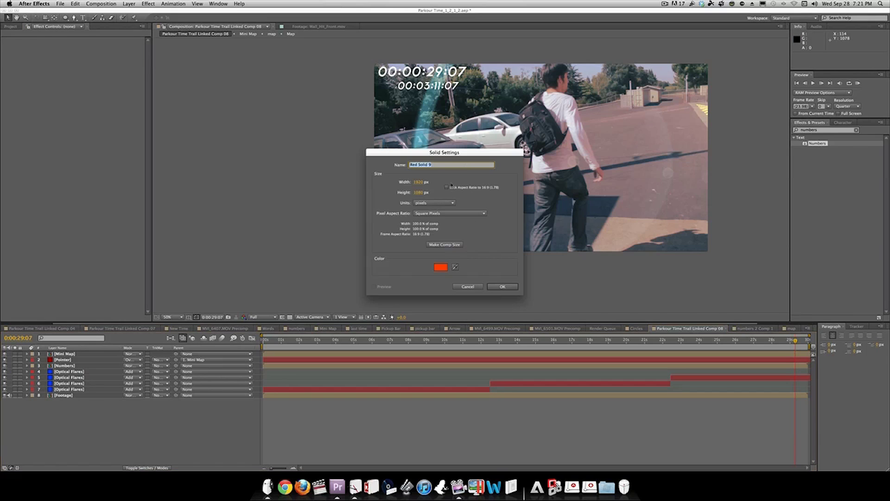
text(White Circle)
click(440, 267)
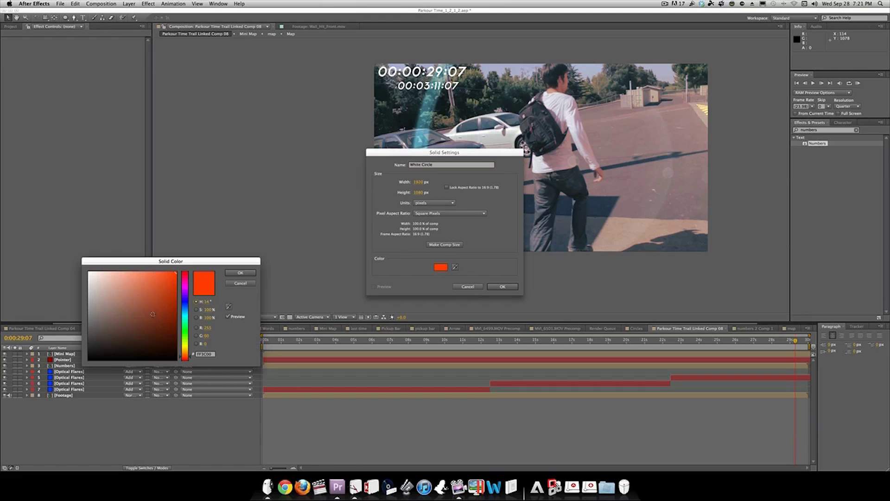
click(89, 272)
click(240, 273)
click(502, 287)
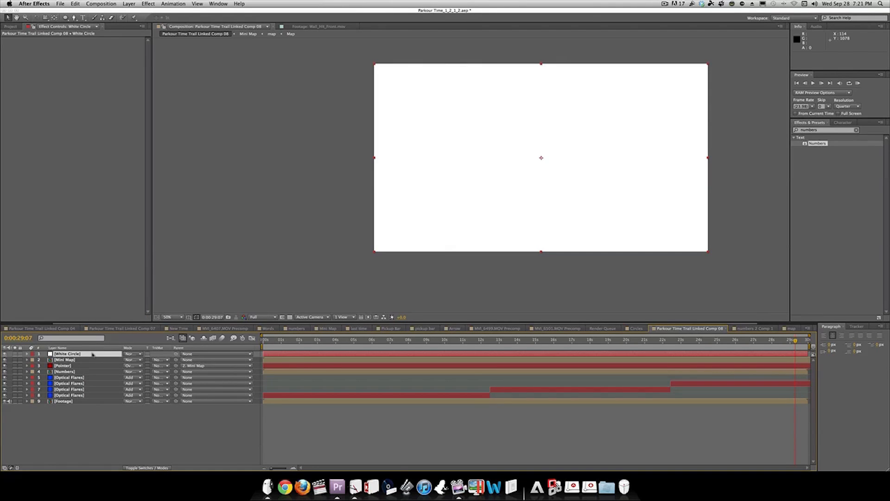
Step: Pre-compose the White Circle layer as Pickup Bar, moving all attributes into it, and open the new composition
key(super+shift+c)
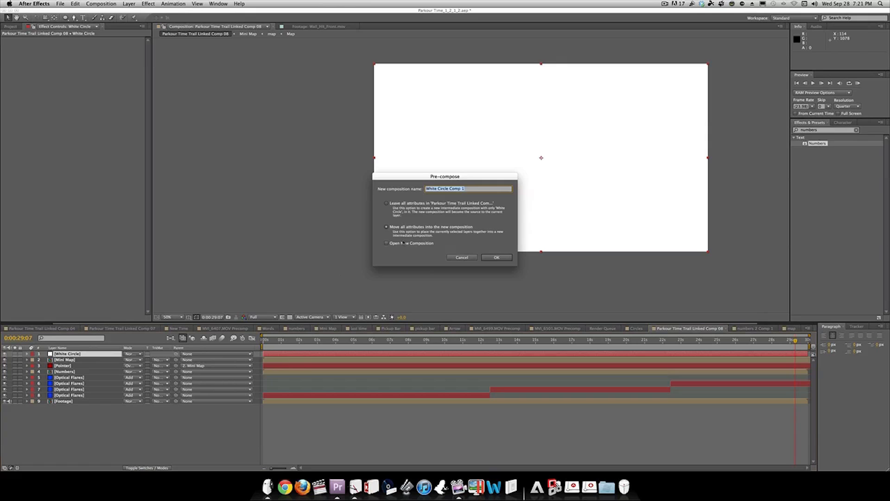
text(Pickup Bar)
key(Return)
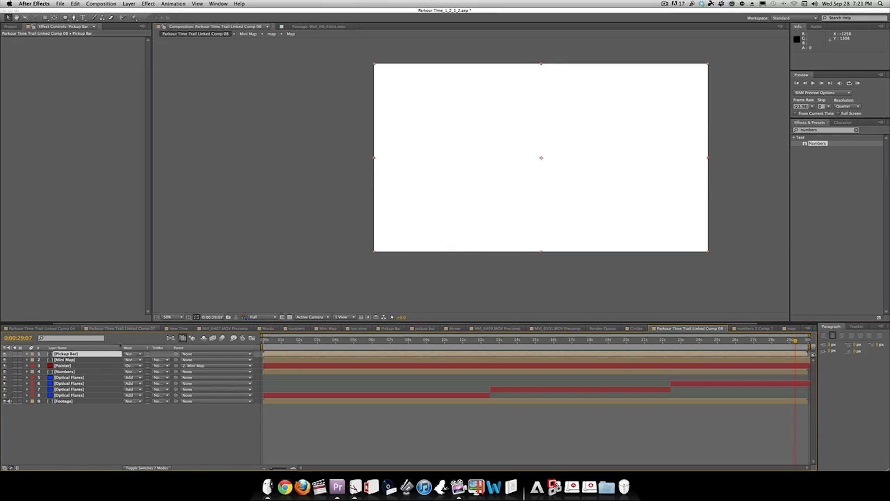
double_click(97, 355)
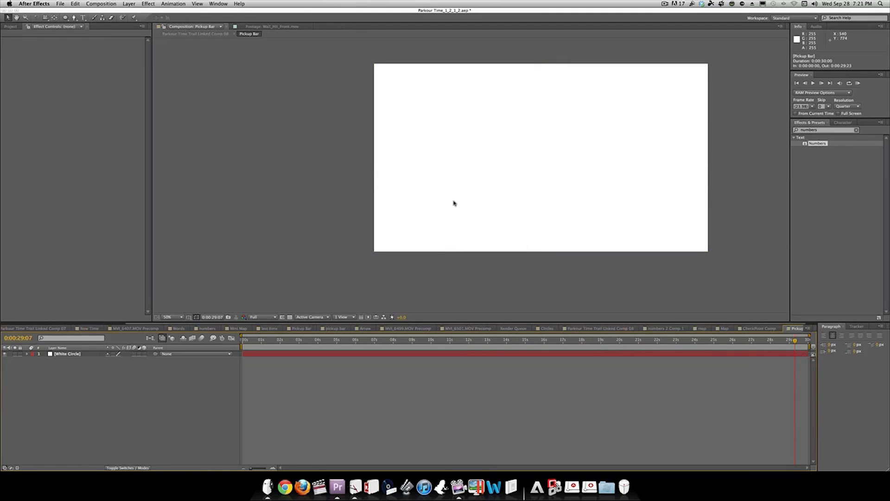
click(65, 17)
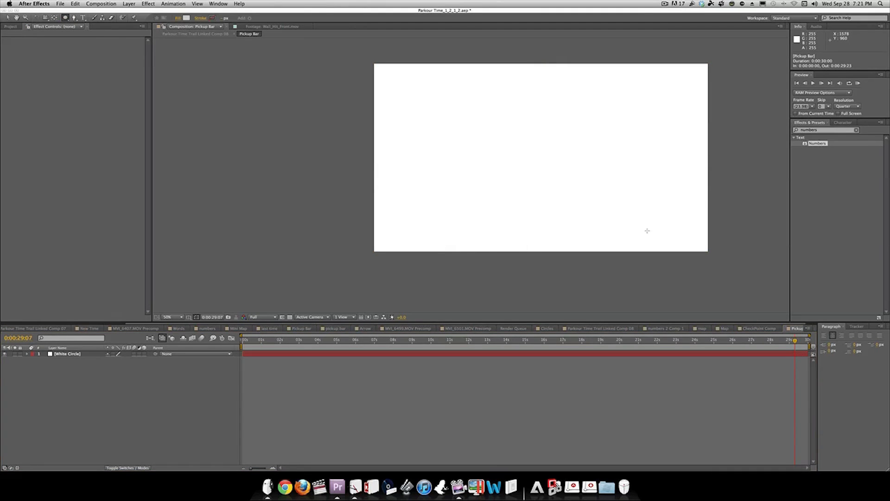
drag(622, 208, 651, 238)
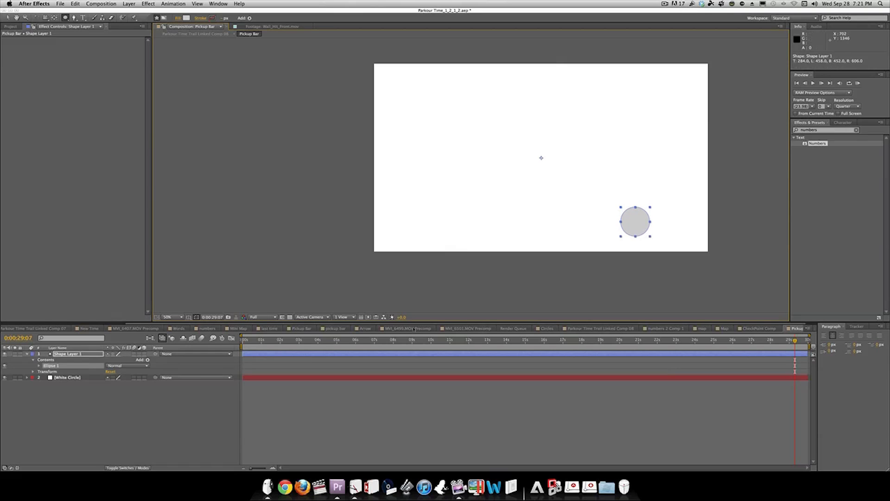
key(super+z)
click(87, 354)
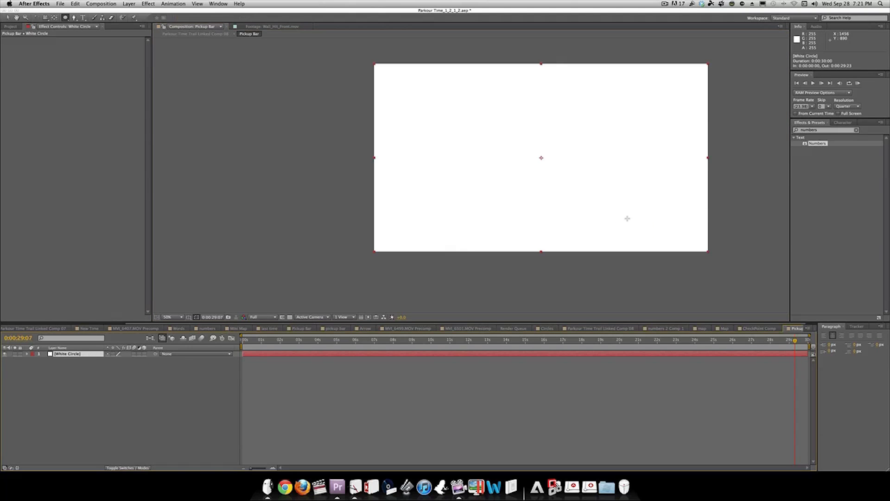
drag(627, 211, 680, 245)
key(v)
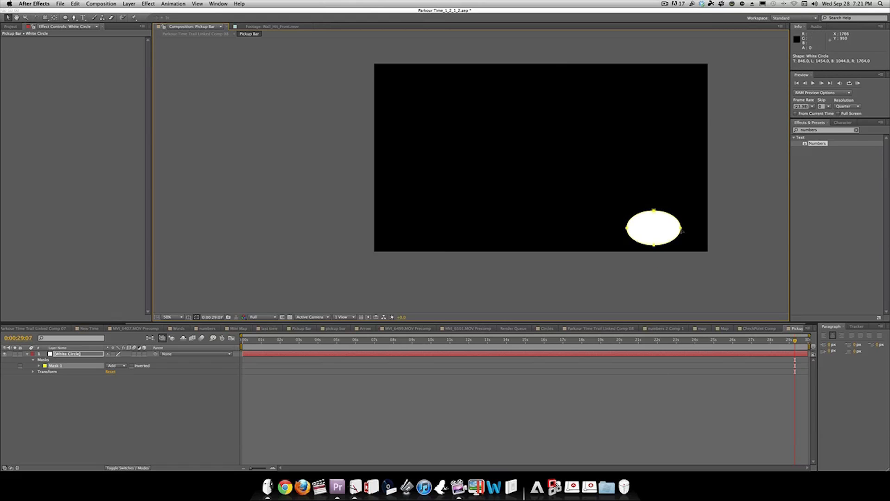
key(super+z)
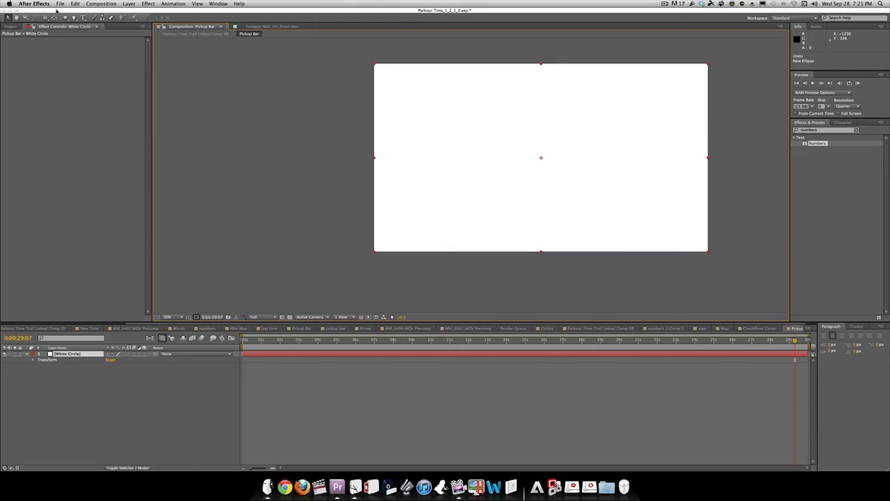
Step: Draw a perfectly circular mask on the White Circle solid in the composition's lower right and move it slightly up and left
key(q)
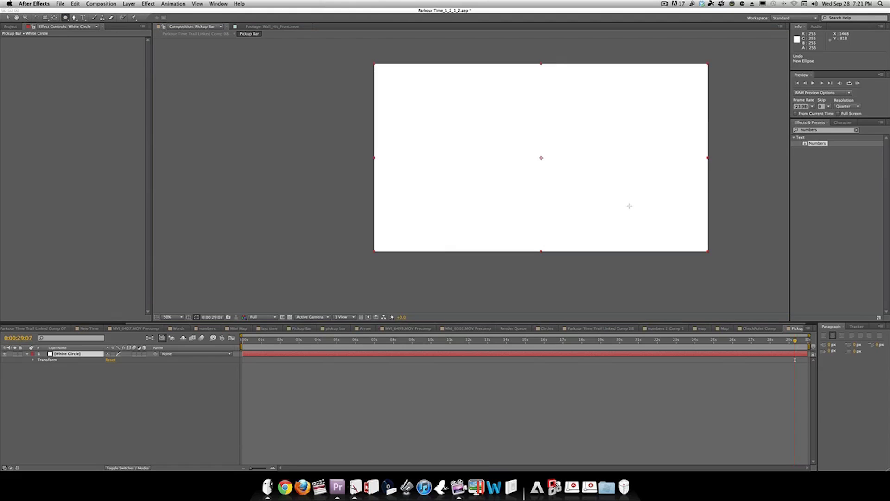
drag(629, 205, 414, 221)
key(v)
double_click(687, 237)
key(period)
key(h)
key(v)
drag(615, 252, 600, 243)
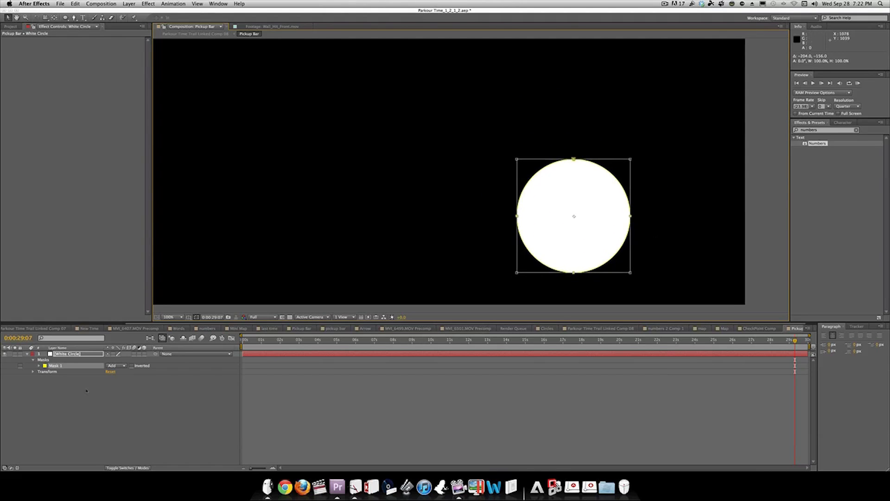
Step: Apply the Ramp effect to White Circle, with the ramp starting at the circle's center and ending at its bottom edge
click(149, 3)
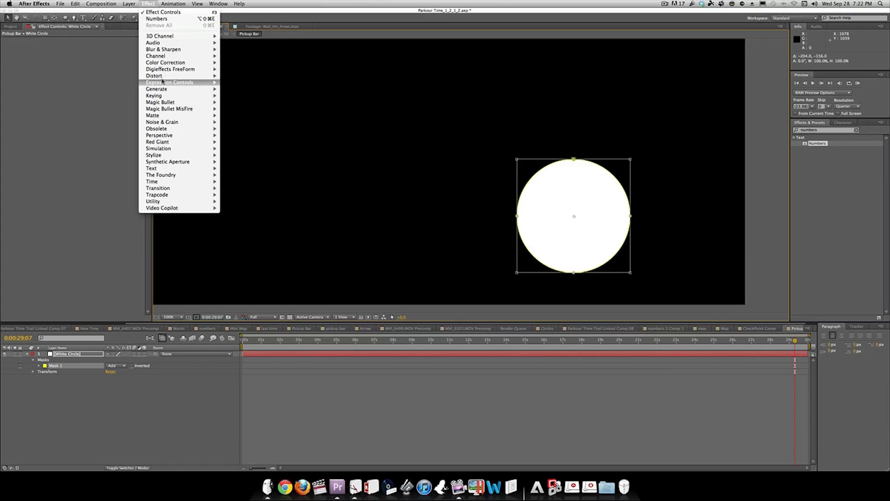
mouse_move(165, 91)
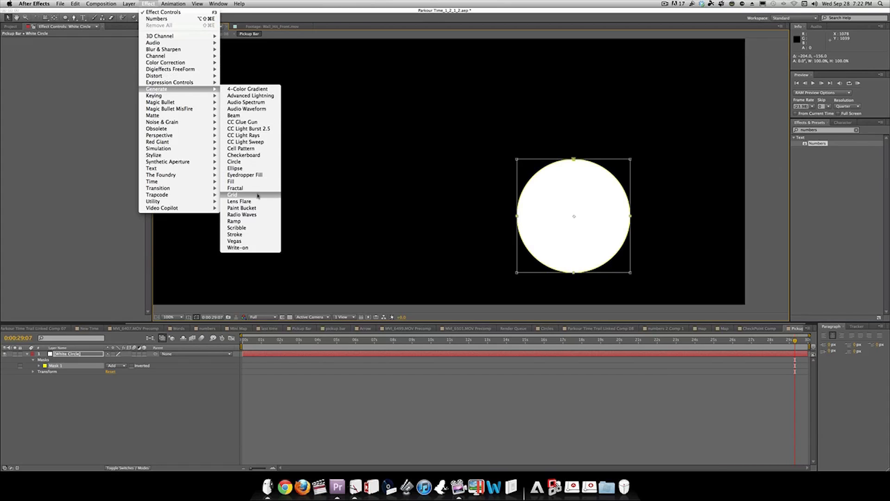
click(254, 221)
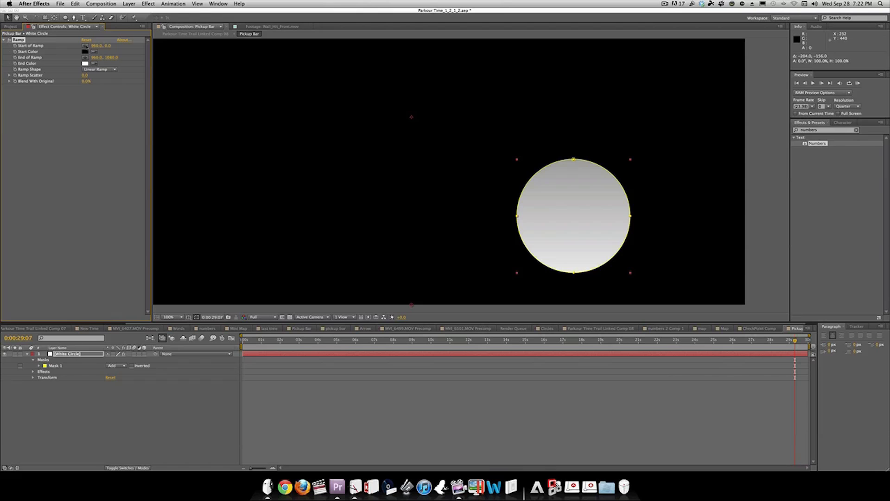
click(85, 46)
click(574, 219)
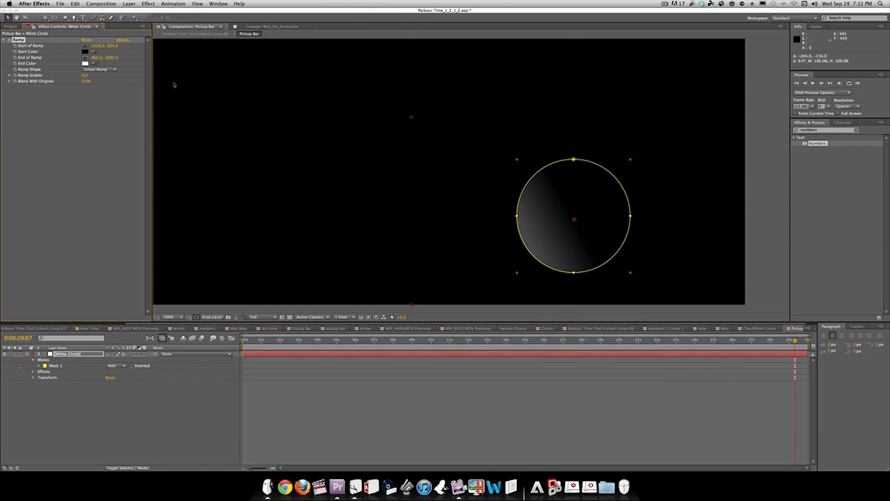
click(85, 57)
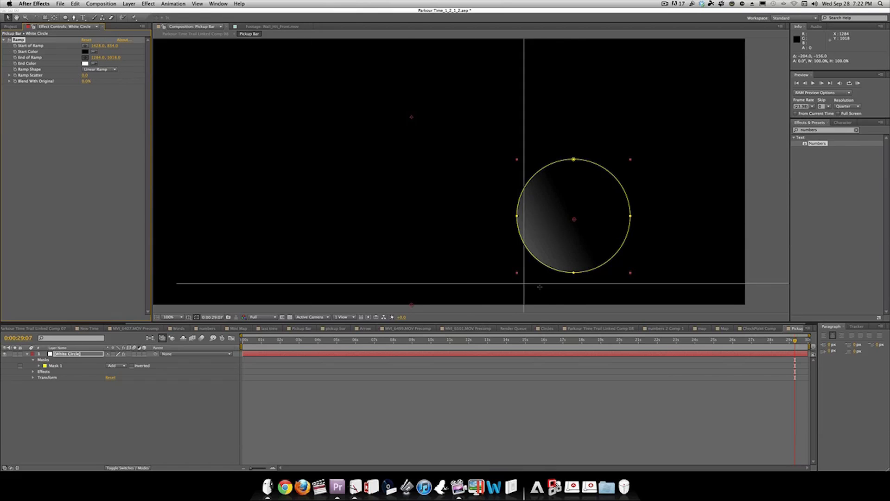
click(573, 277)
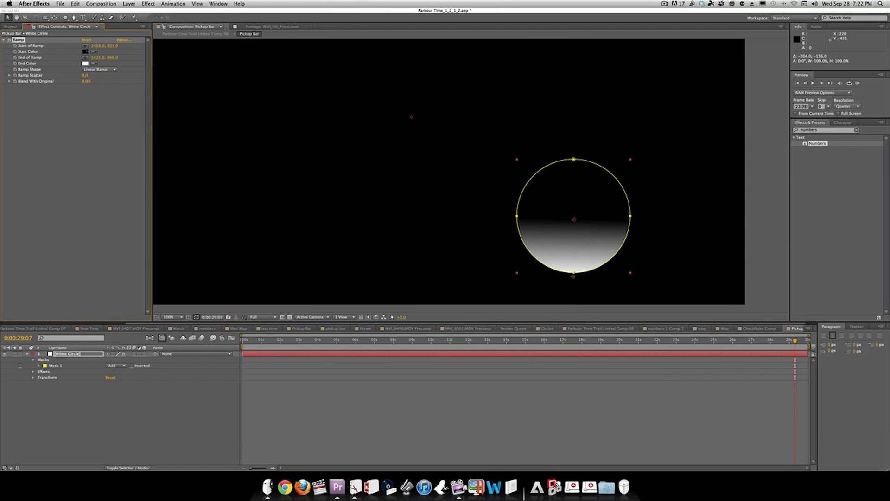
Step: Set the ramp's Start Color to white and its End Color to black
click(85, 52)
click(88, 273)
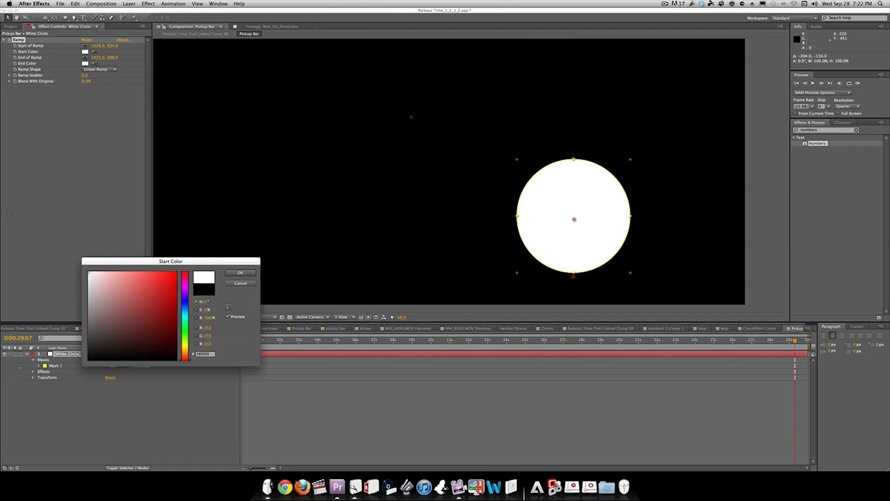
click(255, 275)
click(85, 63)
drag(139, 292, 89, 360)
click(240, 273)
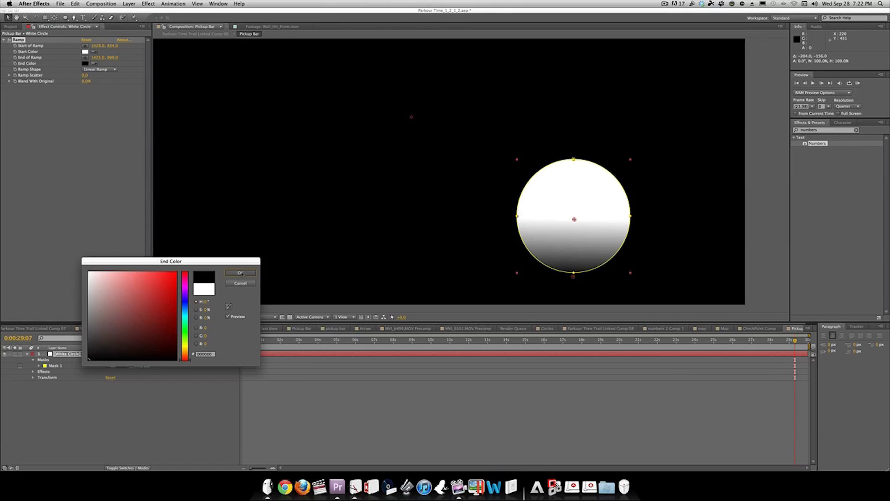
Step: Change the Ramp Shape to Radial Ramp, raise Blend With Original to about 41%, and deselect the layer
click(100, 69)
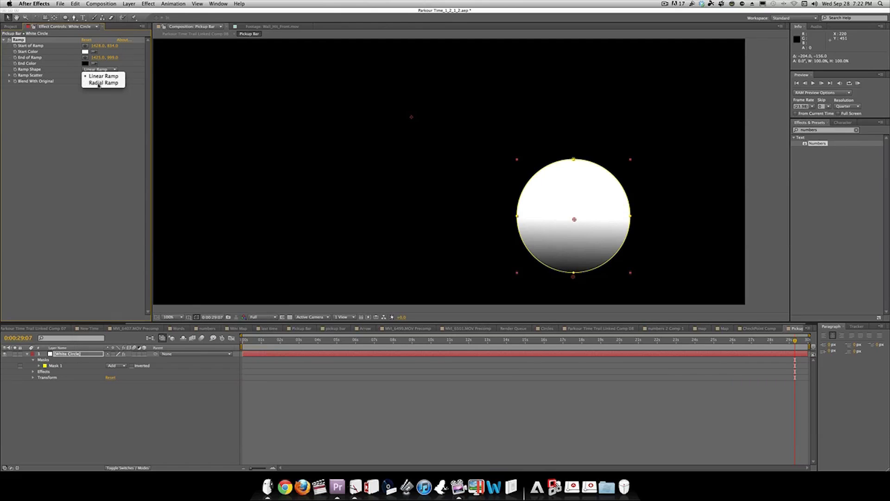
click(99, 83)
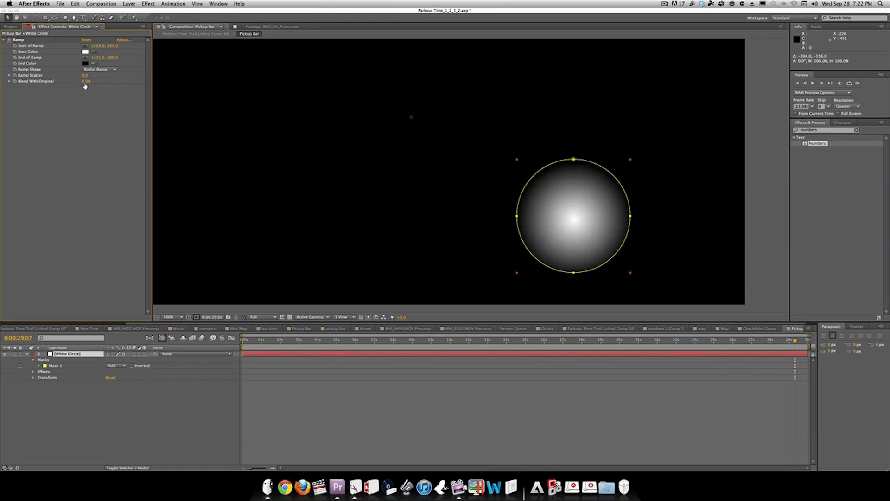
drag(86, 81, 98, 81)
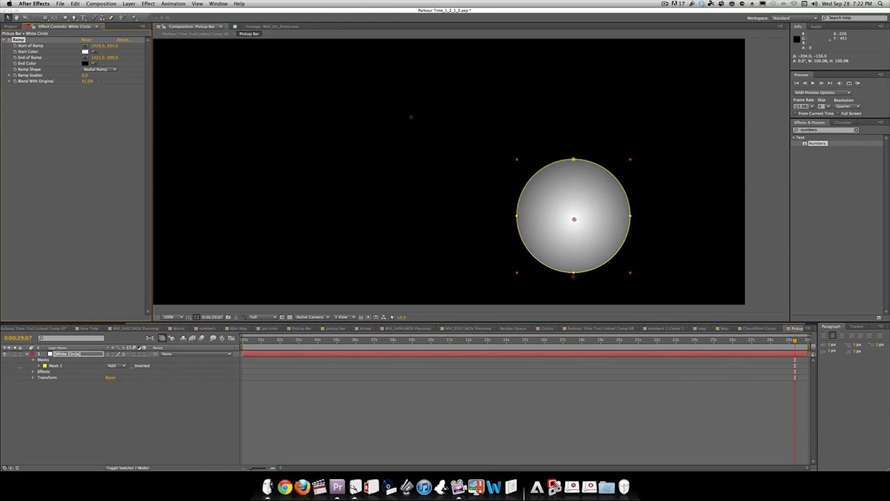
click(178, 368)
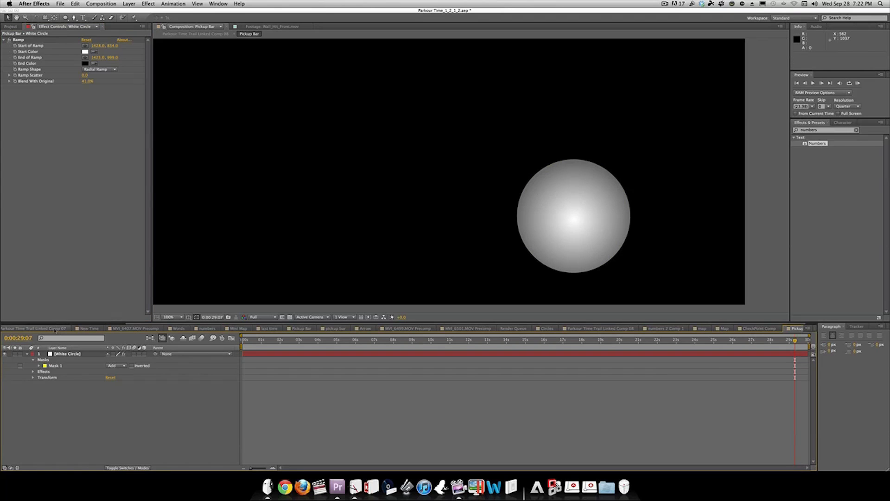
click(86, 354)
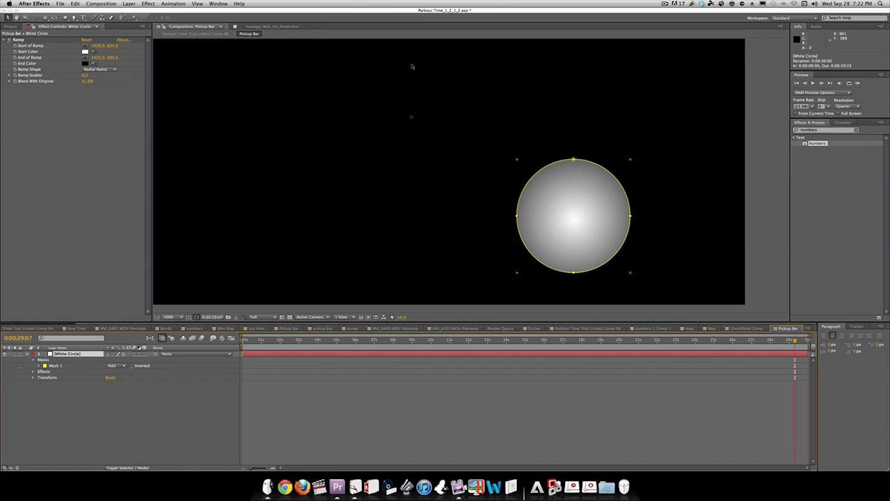
key(comma)
key(comma)
key(comma)
key(comma)
key(comma)
key(comma)
key(period)
key(period)
key(period)
key(period)
key(period)
key(period)
key(comma)
key(comma)
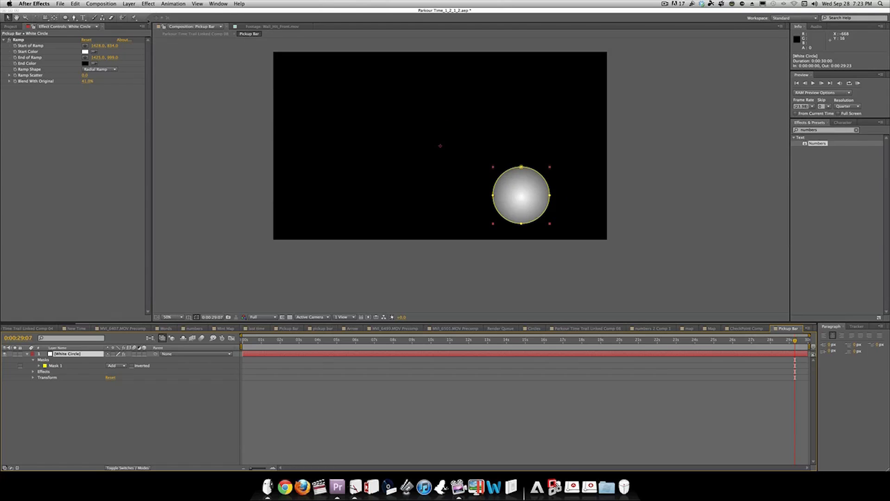
Step: Create a white solid named BG and place the White Circle layer above it
key(super+y)
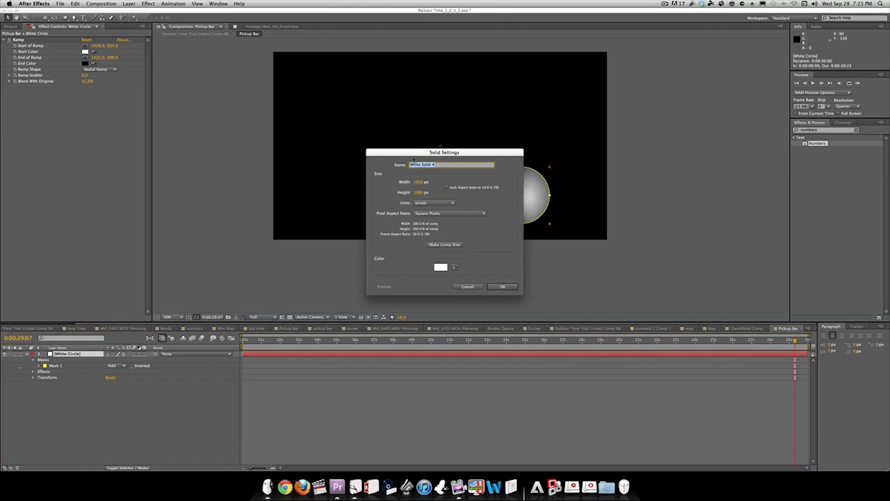
text(BG)
click(502, 286)
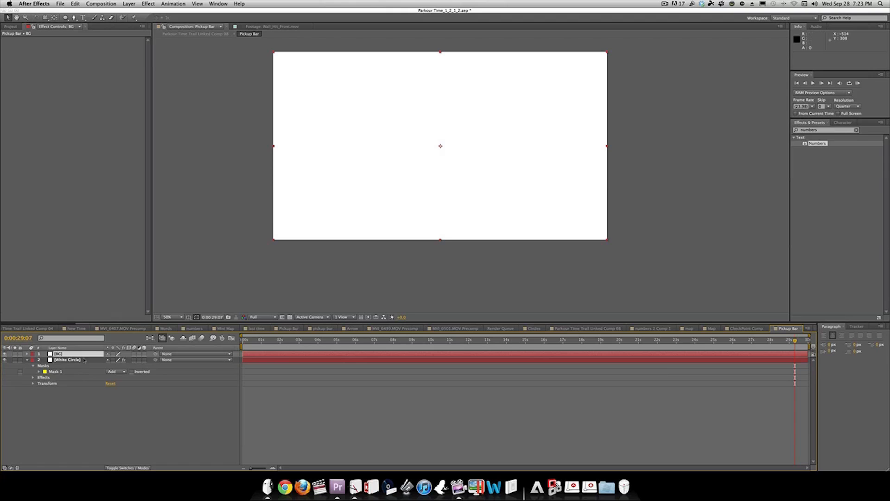
drag(84, 360, 69, 353)
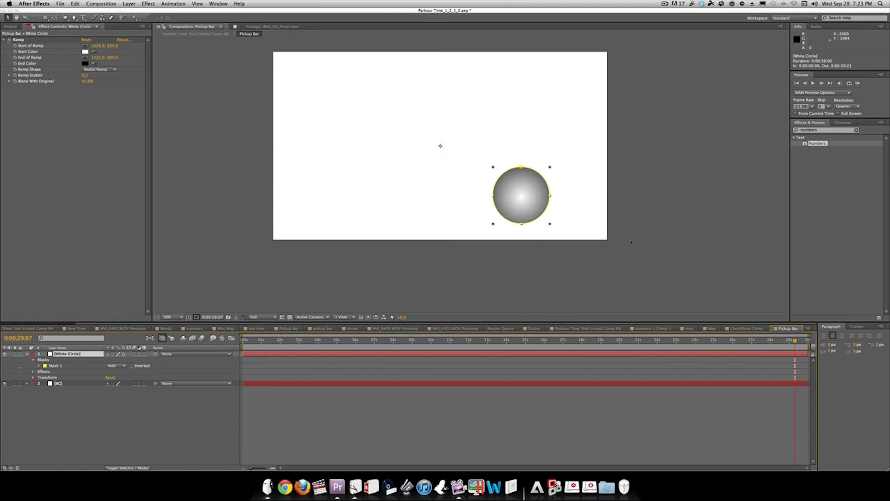
Step: Duplicate the White Circle layer and rename the copy White Circle Outline
key(period)
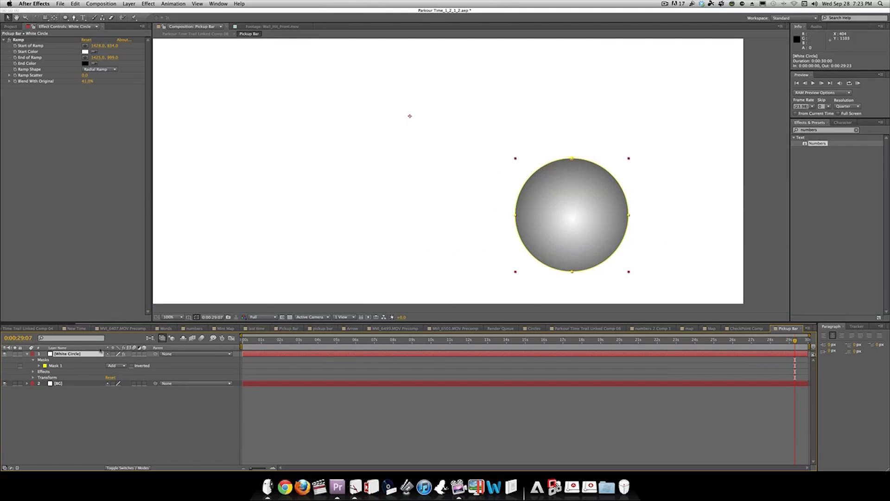
key(super+d)
key(Return)
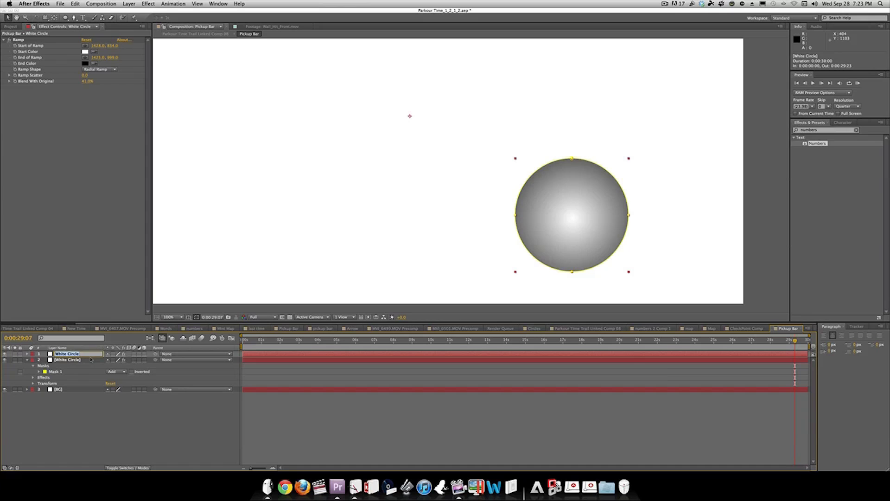
key(Right)
click(90, 362)
click(74, 353)
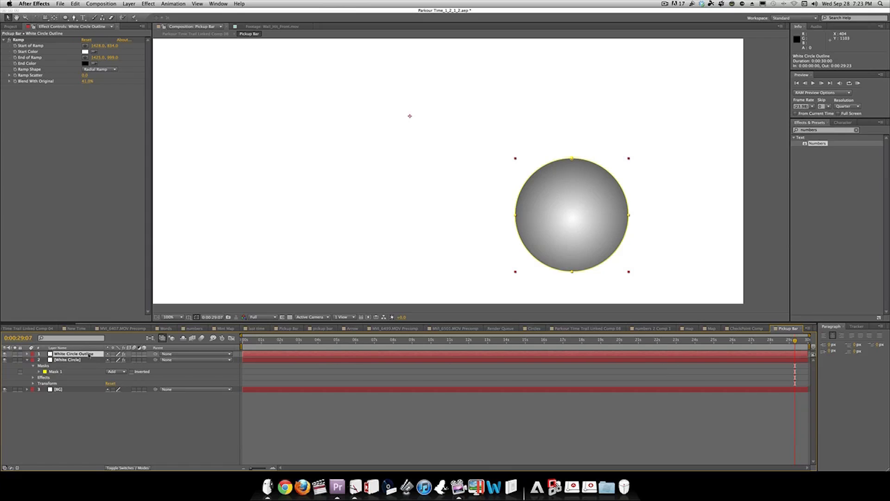
Step: Remove the Ramp effect from White Circle Outline and change its solid color to black (000000)
click(19, 40)
key(Delete)
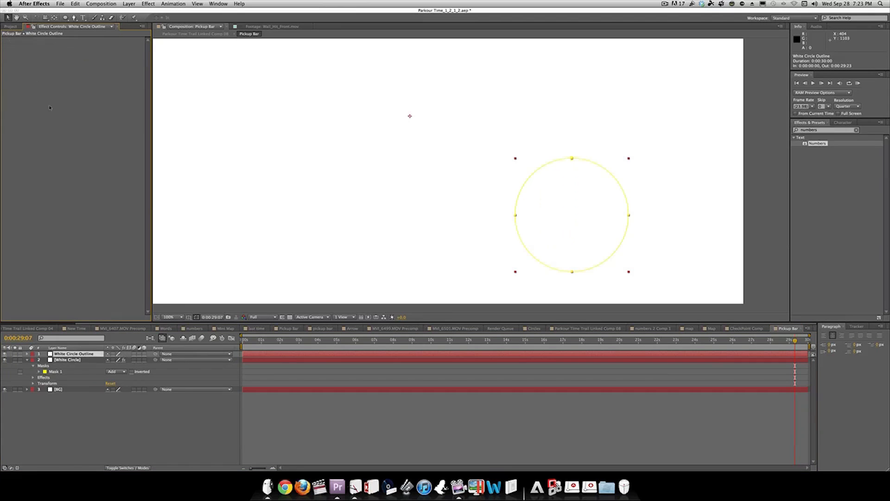
click(129, 4)
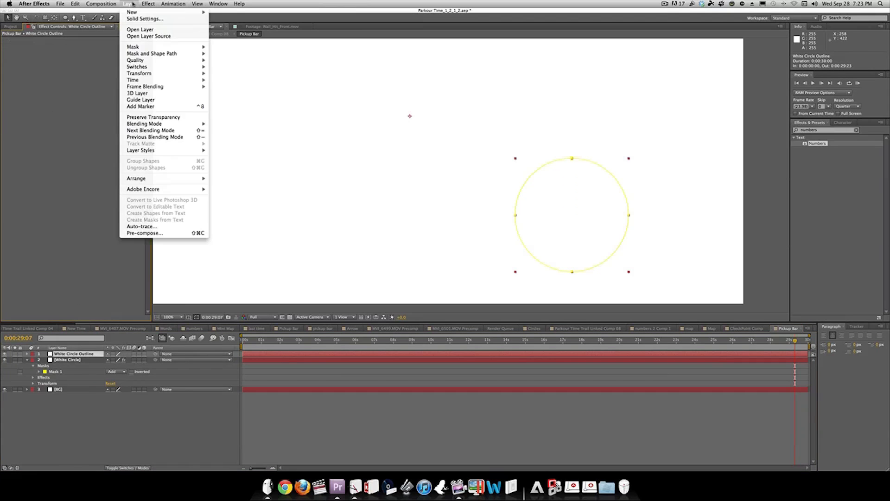
click(143, 23)
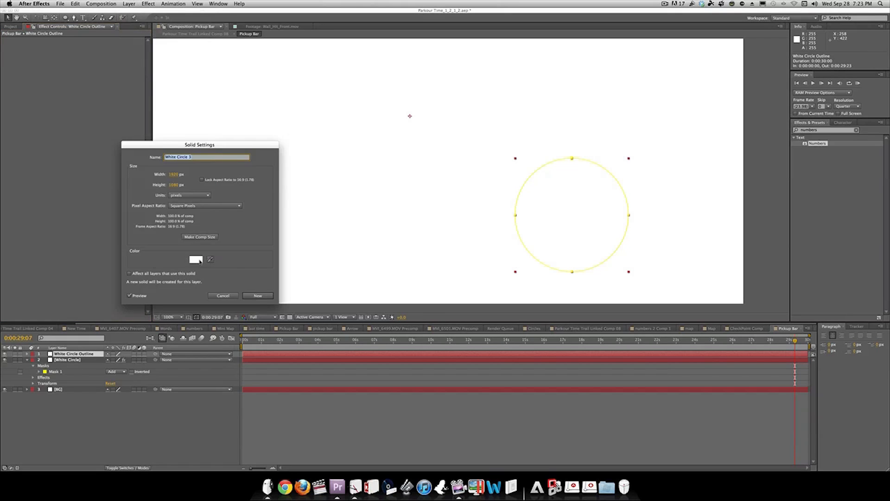
click(200, 261)
drag(116, 325, 17, 423)
click(240, 272)
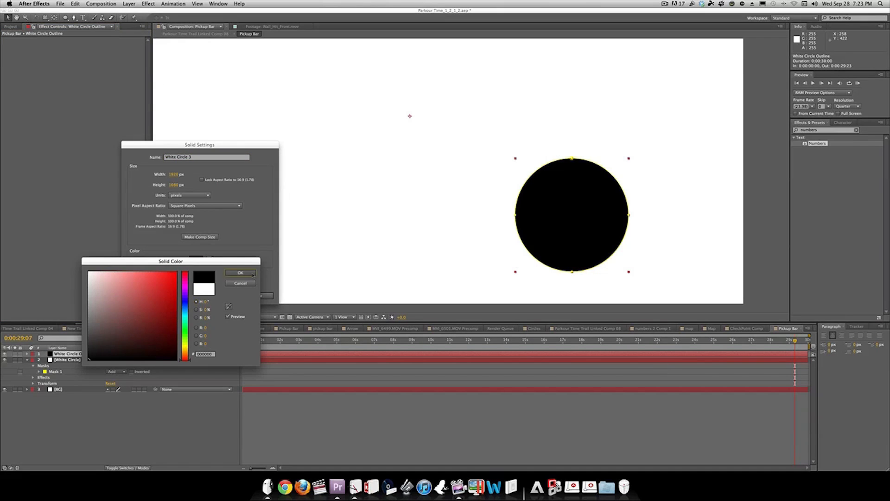
click(255, 295)
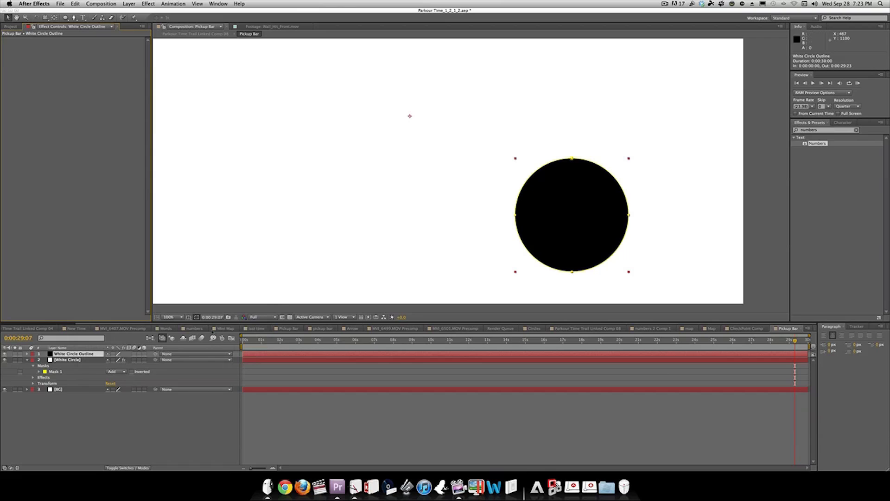
Step: Duplicate White Circle Outline's Mask 1, then shrink the copy slightly and center it inside the original circle
key(m)
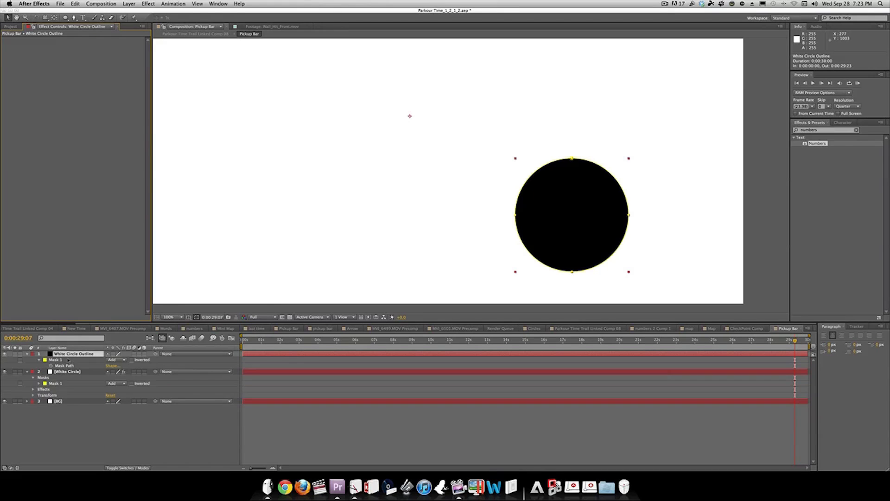
key(super+d)
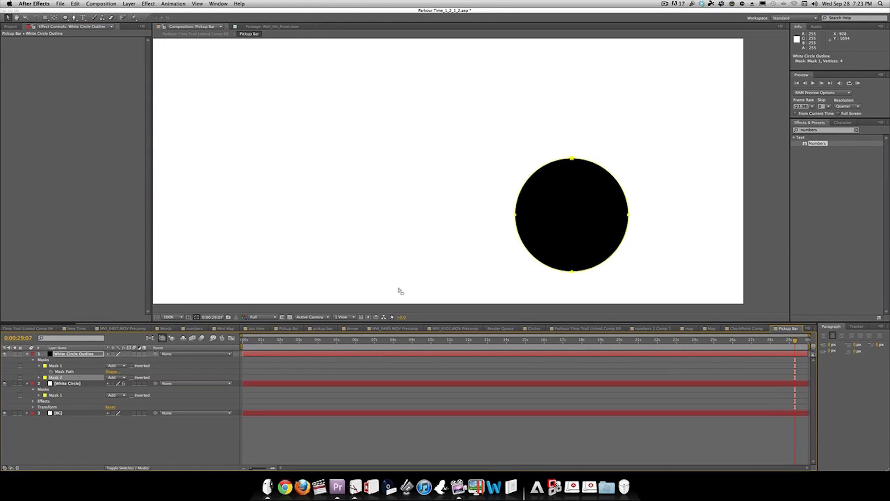
double_click(574, 160)
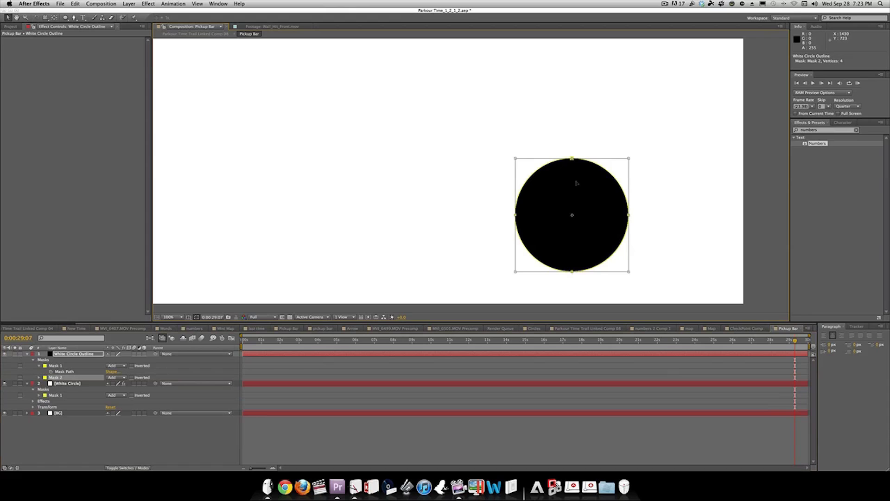
drag(573, 182, 576, 185)
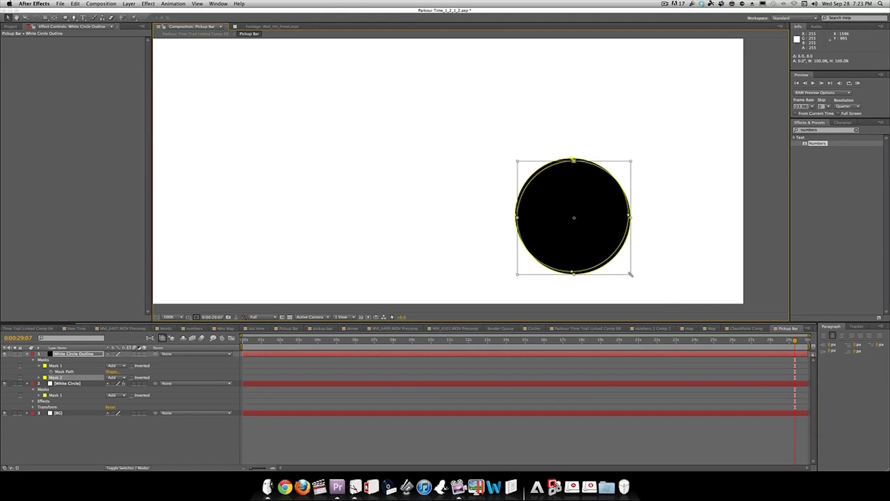
drag(630, 275, 627, 268)
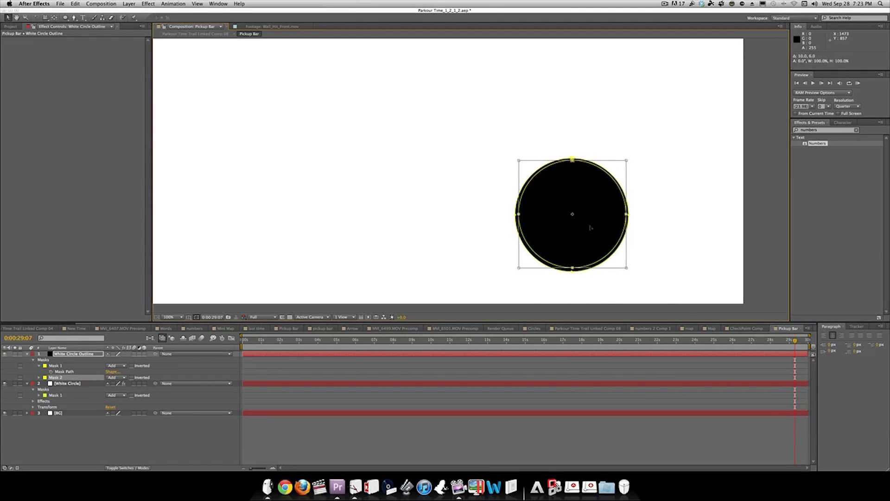
drag(591, 227, 589, 229)
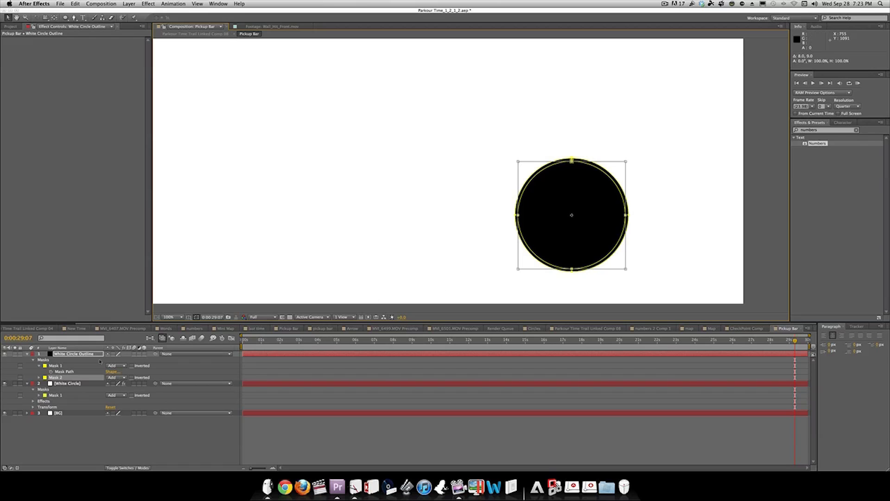
Step: Set the mode of White Circle Outline's Mask 2 to Subtract and deselect the layer
click(123, 378)
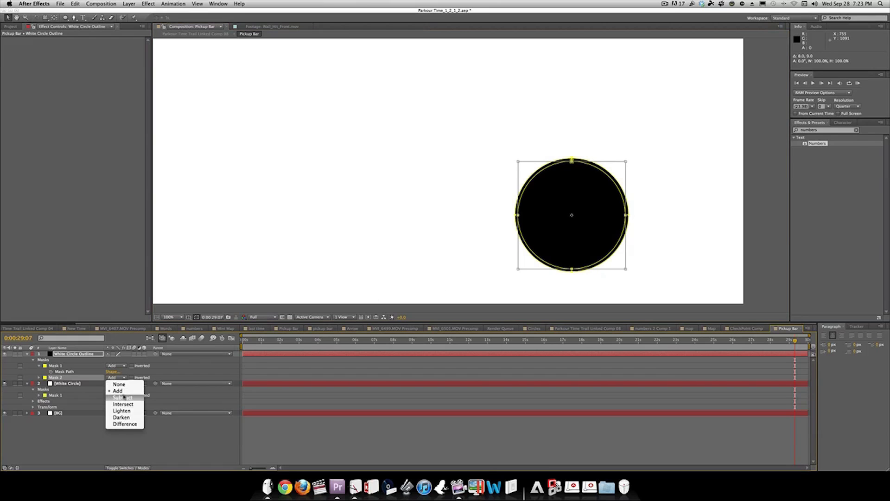
click(118, 386)
click(164, 451)
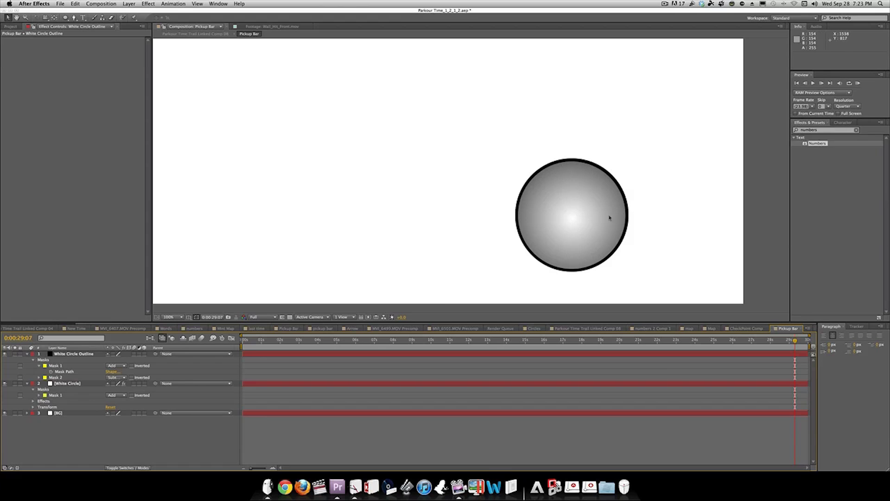
Step: Create a white 1920 x 1080 px solid layer named White Bar
click(80, 384)
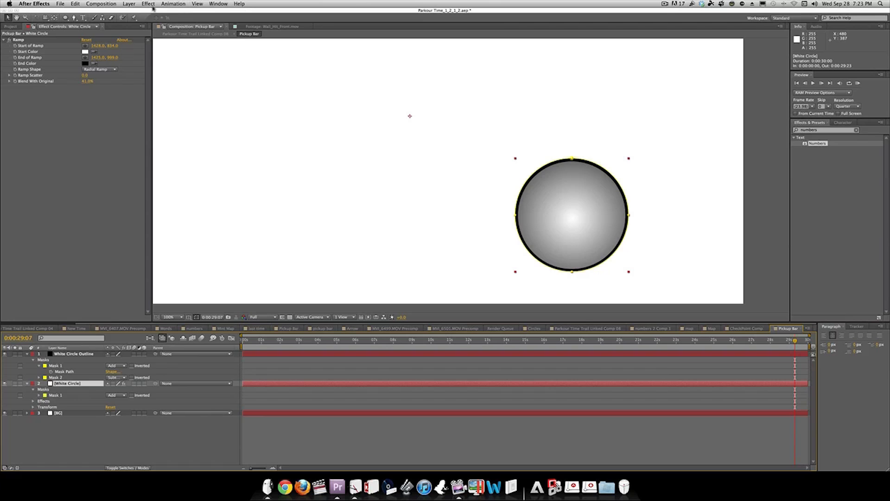
click(129, 4)
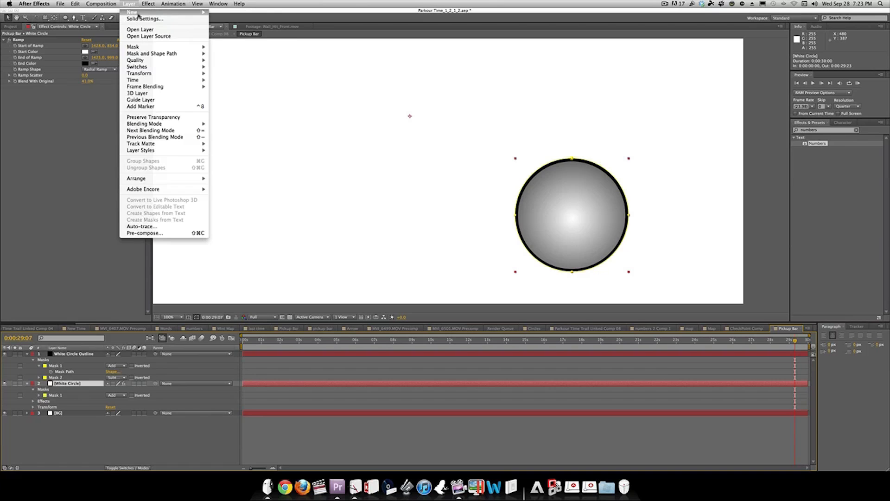
mouse_move(133, 12)
click(250, 22)
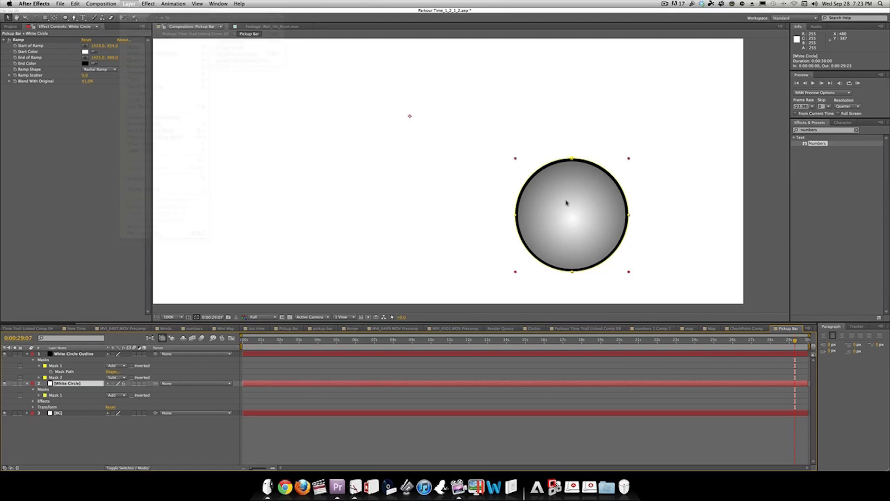
click(440, 268)
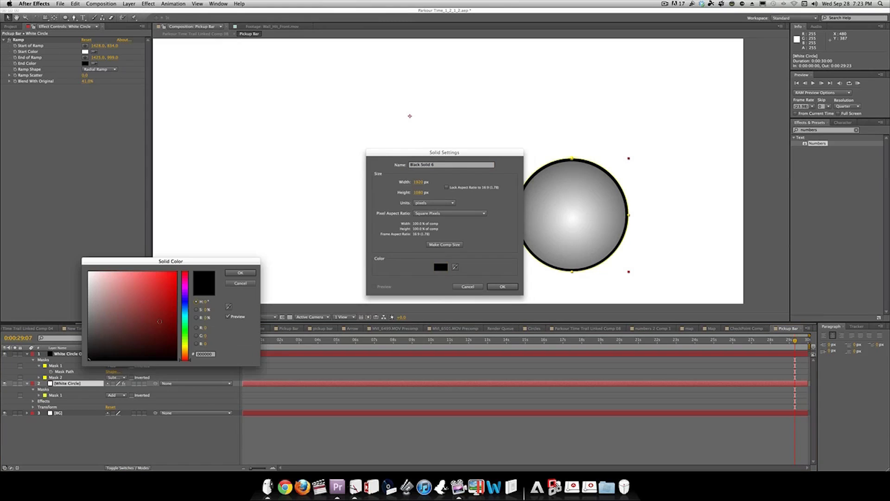
drag(159, 321, 47, 242)
click(234, 273)
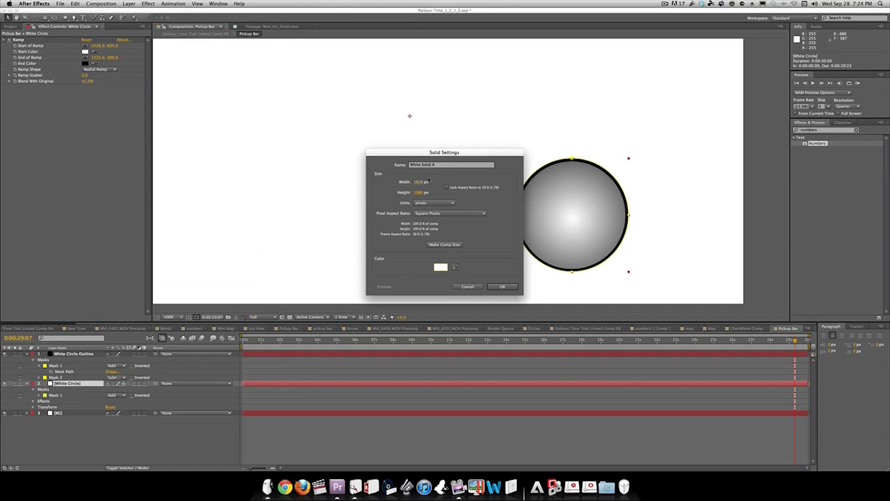
click(440, 167)
drag(436, 166, 423, 166)
text(Bar)
click(502, 286)
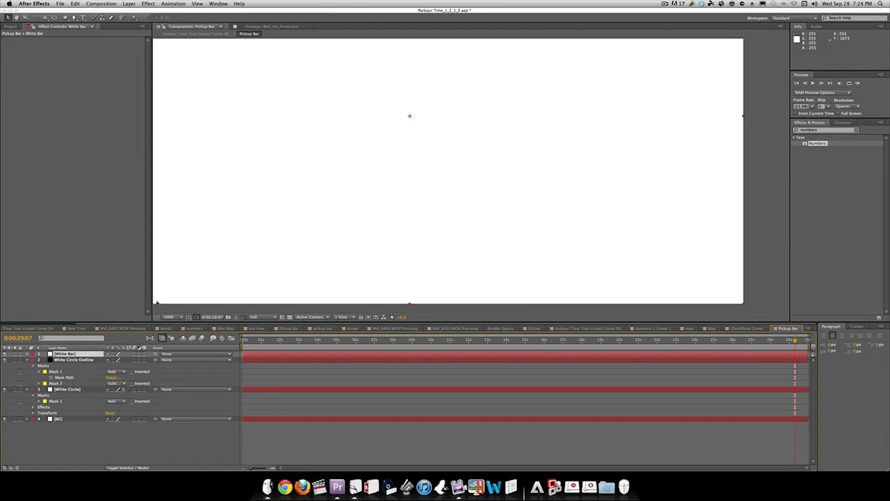
Step: Hide White Bar and draw a rounded-rectangle mask about 568 x 184 px on it, from the circle's top center past the frame's right edge
click(5, 355)
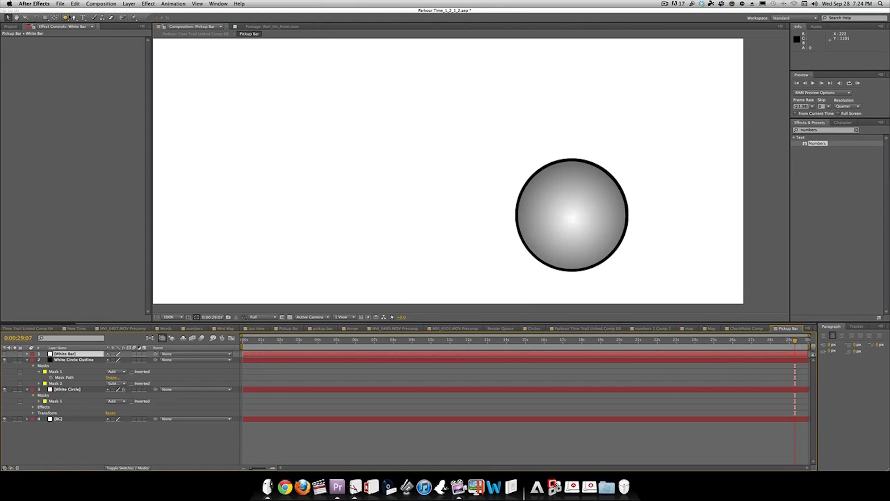
drag(69, 18, 90, 18)
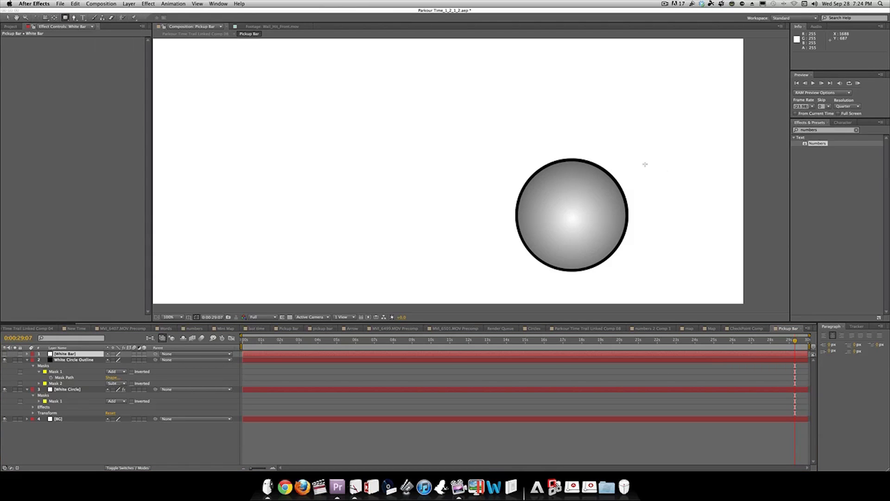
mouse_move(572, 159)
mouse_down()
mouse_move(675, 258)
mouse_move(681, 199)
mouse_move(770, 223)
mouse_up()
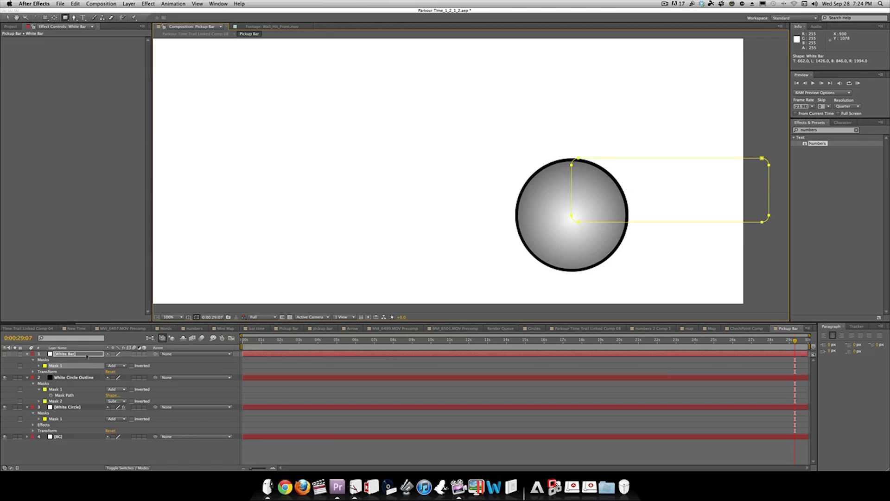
Step: Move the White Bar layer below White Circle and above BG in the layer stack
key(Return)
click(5, 354)
click(5, 354)
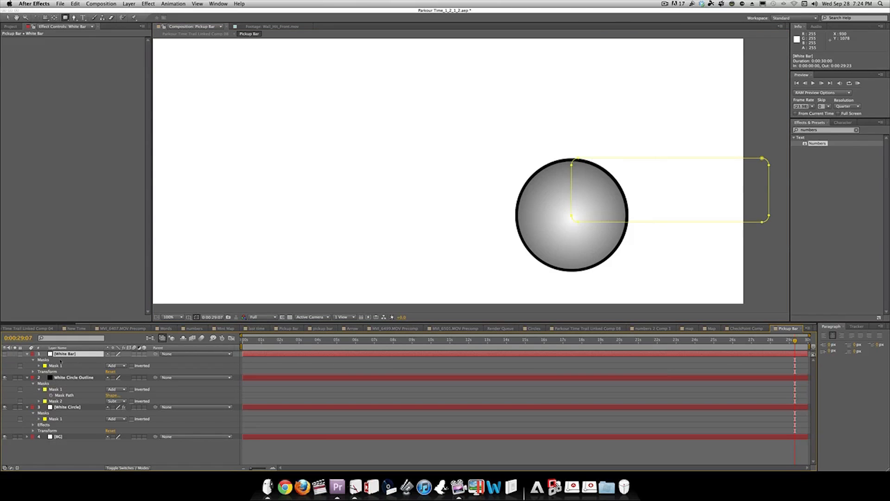
drag(79, 355, 69, 426)
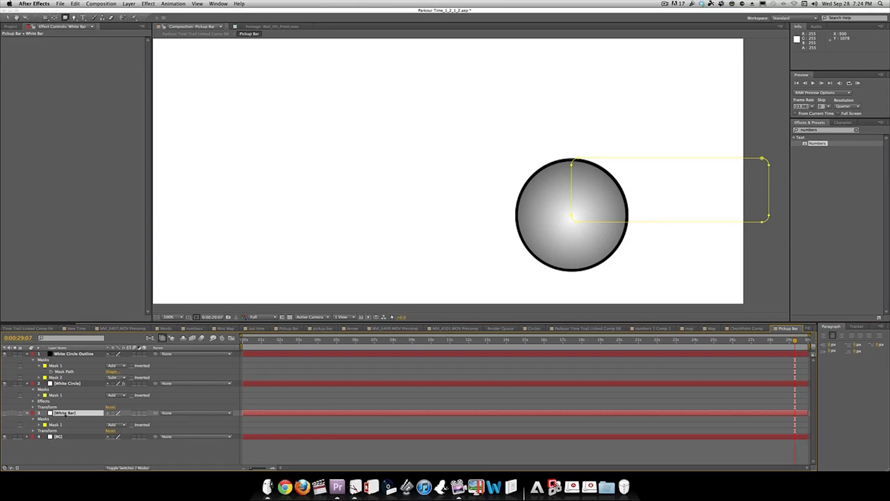
Step: Duplicate White Bar and change the copy's solid to black with the name White Bar Outline
key(super+d)
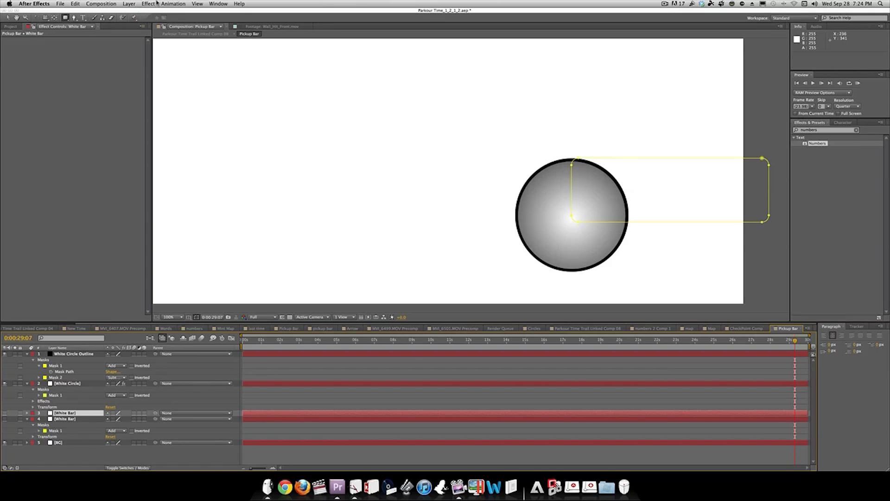
click(129, 4)
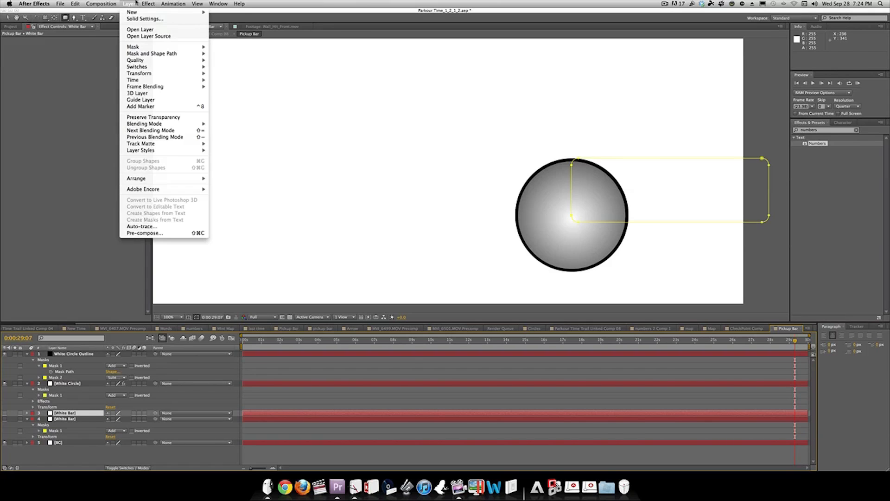
click(145, 18)
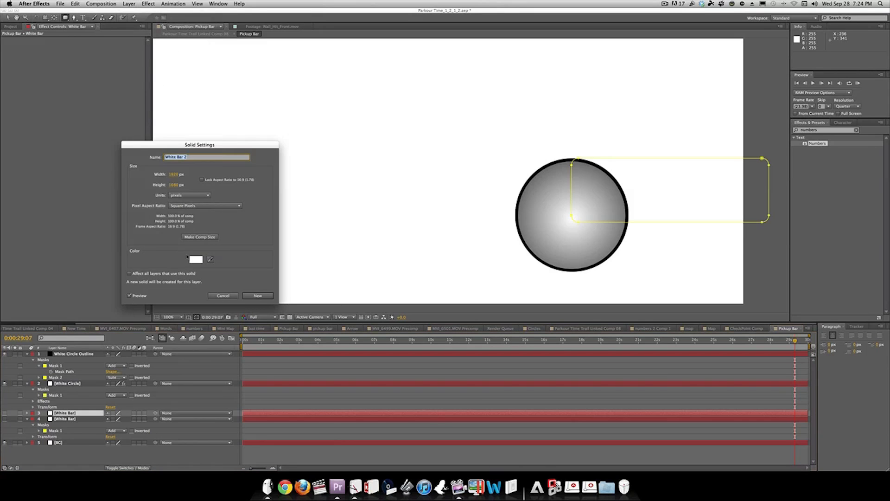
click(195, 259)
drag(135, 291, 70, 379)
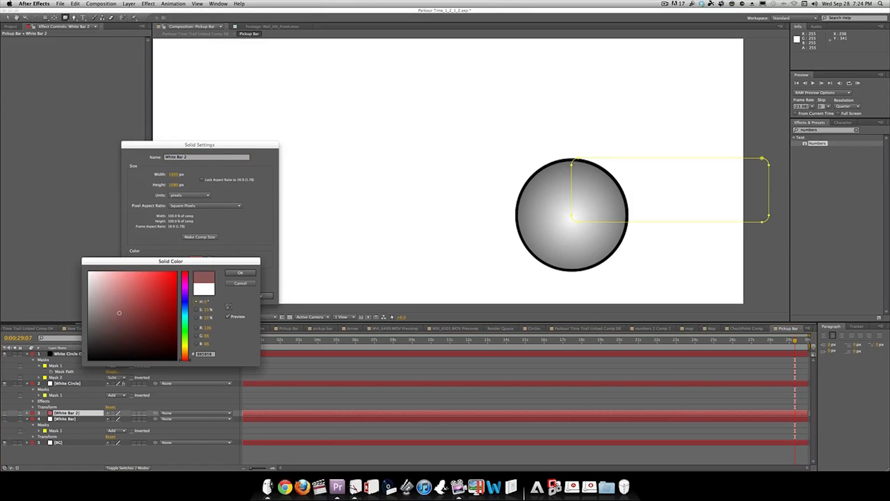
click(240, 273)
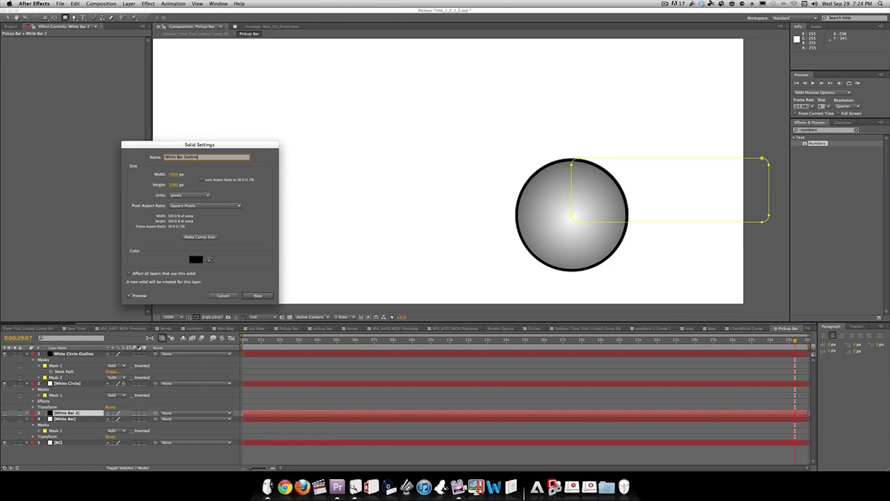
click(264, 298)
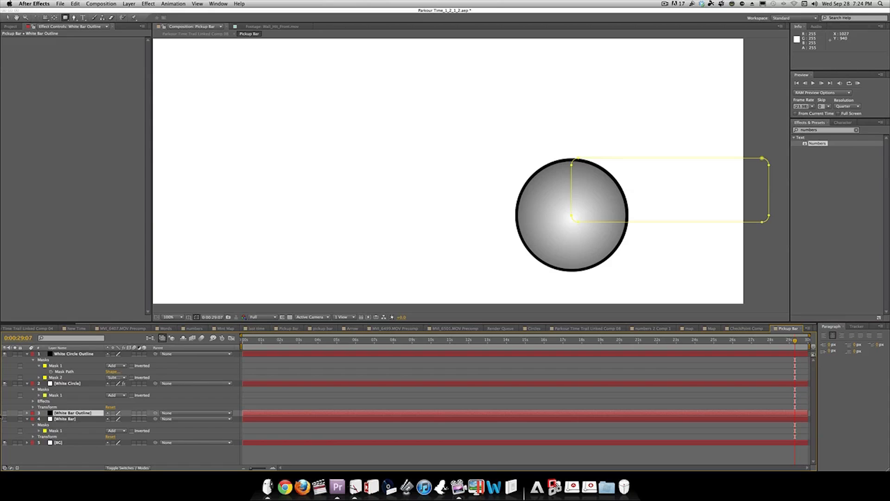
Step: Make the bar layers visible, place White Bar Outline directly below White Bar, and select White Bar
click(4, 413)
drag(93, 412, 91, 439)
key(v)
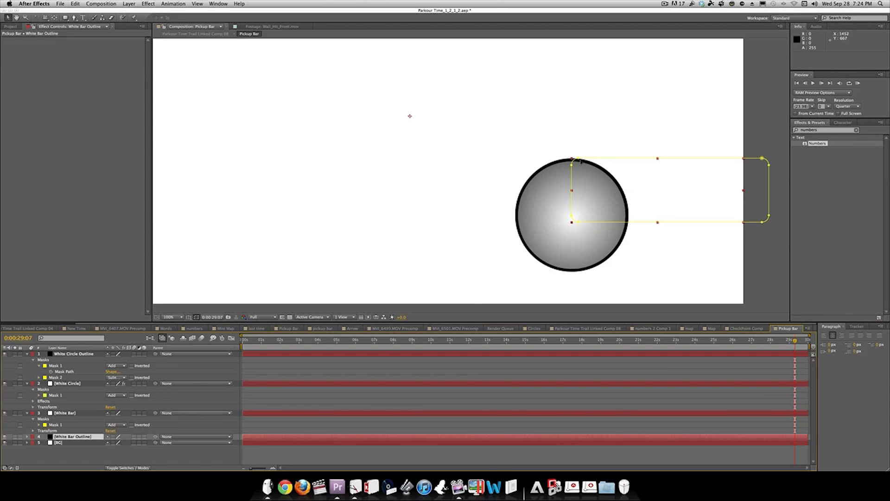
click(104, 414)
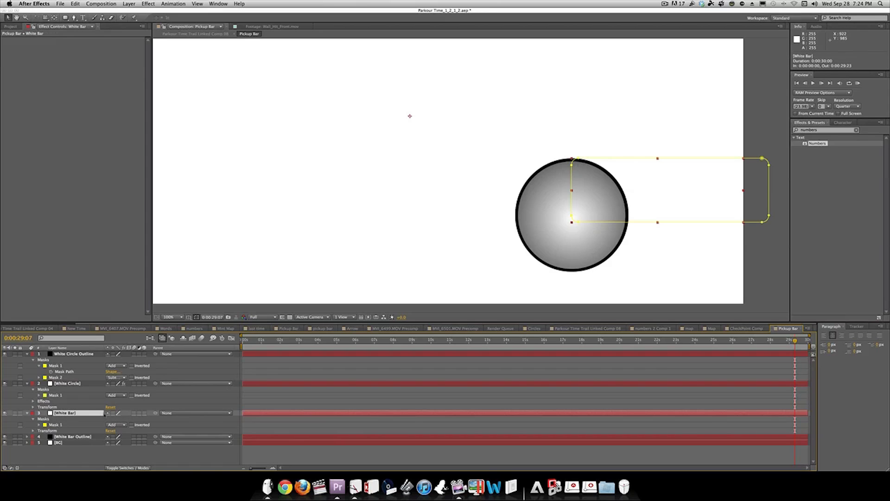
Step: Offset and shrink White Bar's mask so an even black outline shows along the bar's upper and lower edges
drag(769, 222, 773, 226)
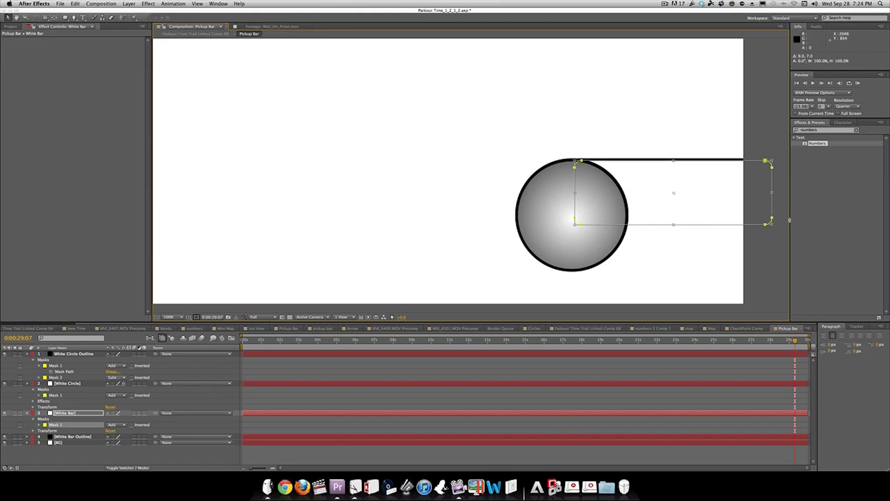
drag(775, 227, 760, 220)
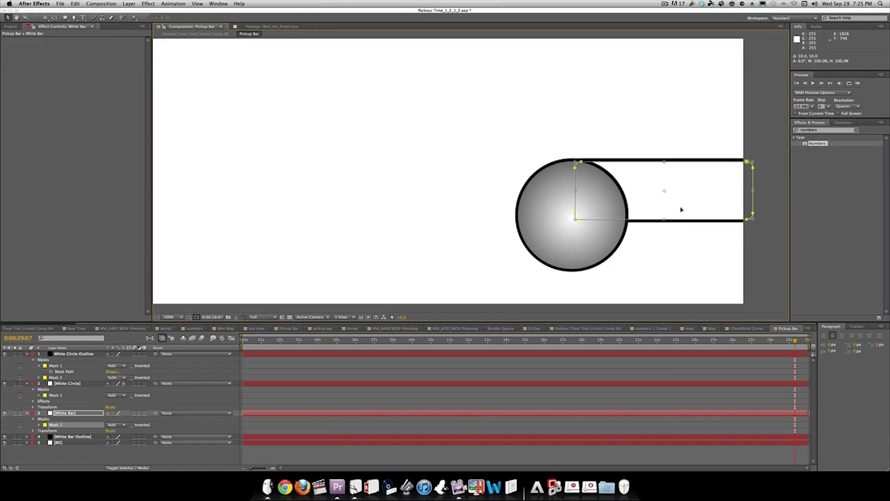
click(135, 458)
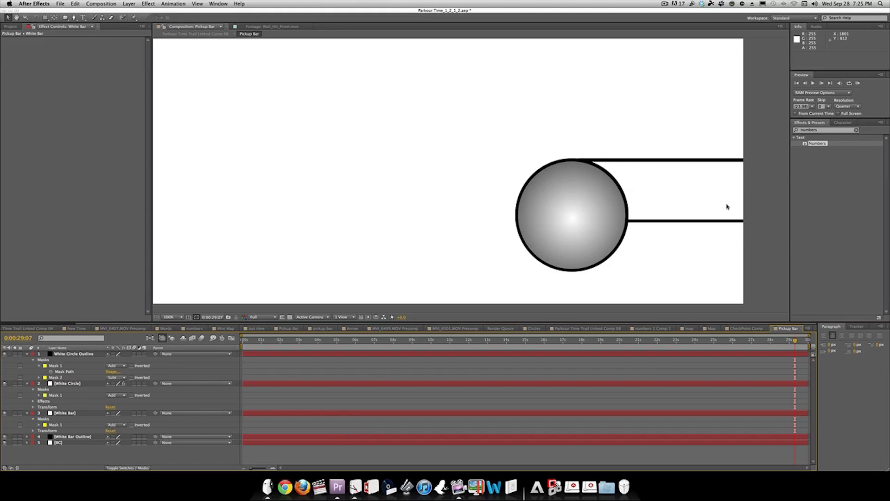
click(71, 412)
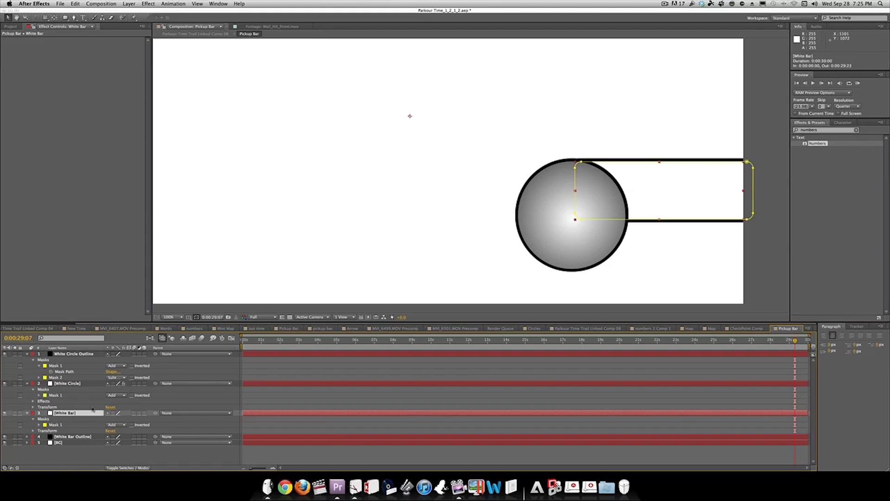
key(super+v)
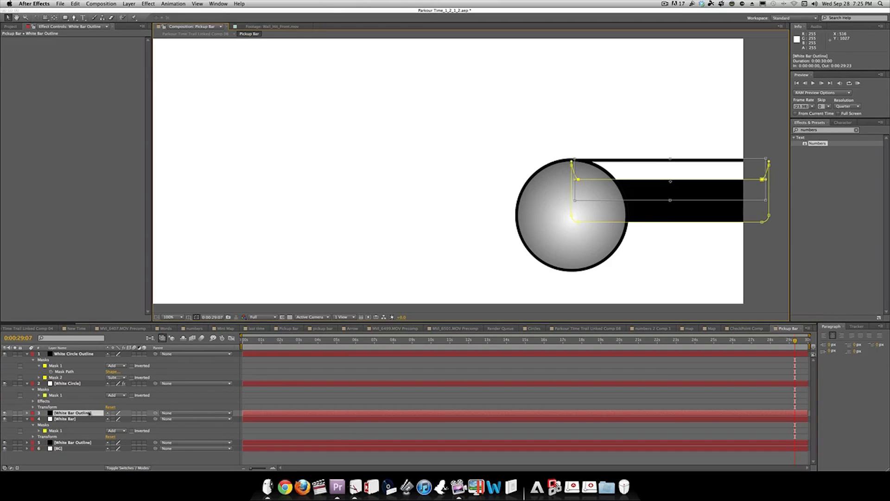
key(super+z)
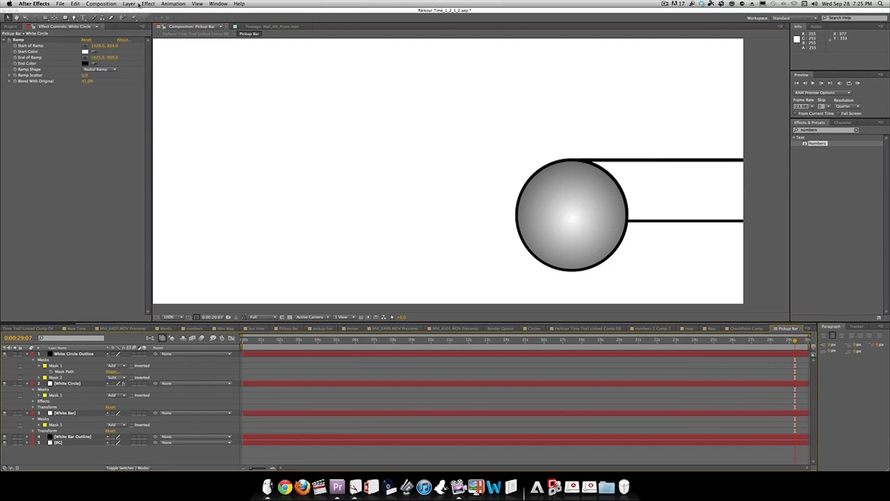
Step: Create a black 1920 x 1080 px solid named Black Bar
key(super+y)
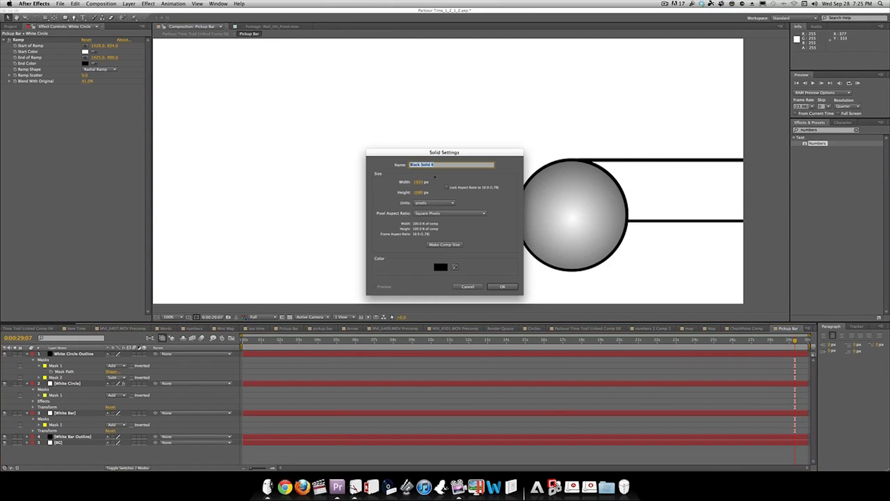
text(Black Bar)
click(505, 286)
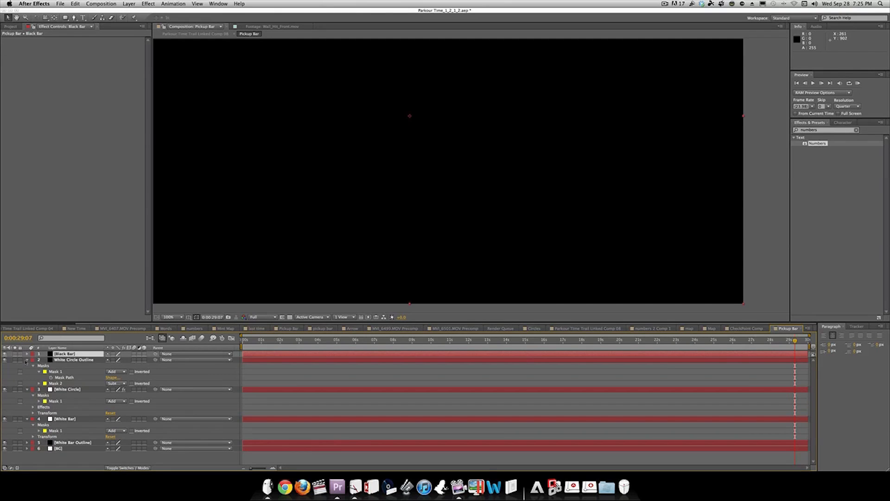
Step: Hide Black Bar and draw a thin rectangular mask about 381 x 12 px from the circle's edge through the middle of the white bar
click(4, 354)
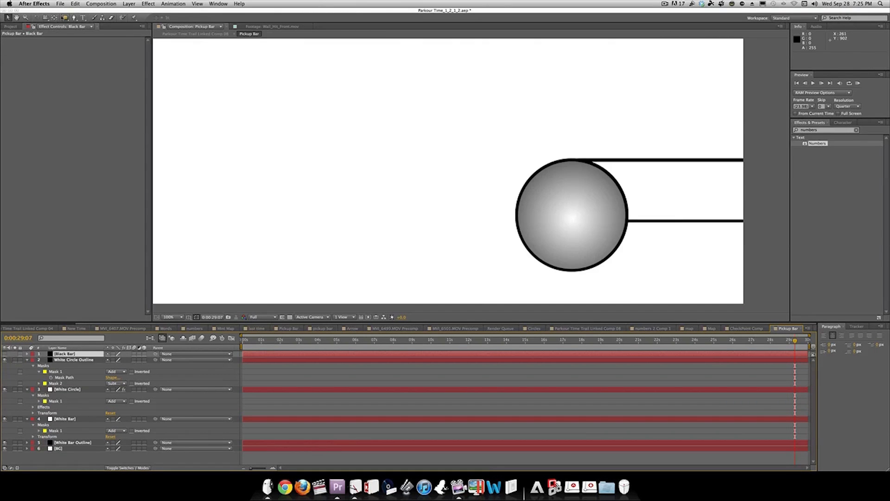
drag(65, 17, 86, 21)
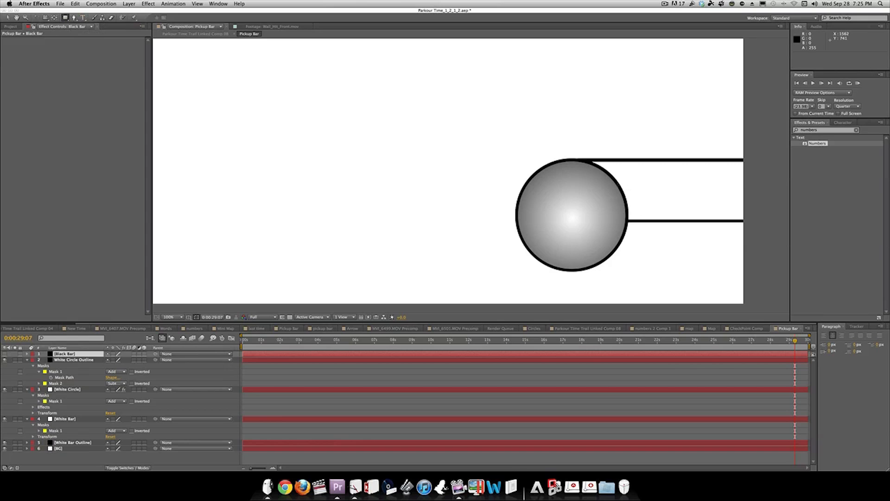
drag(618, 187, 744, 191)
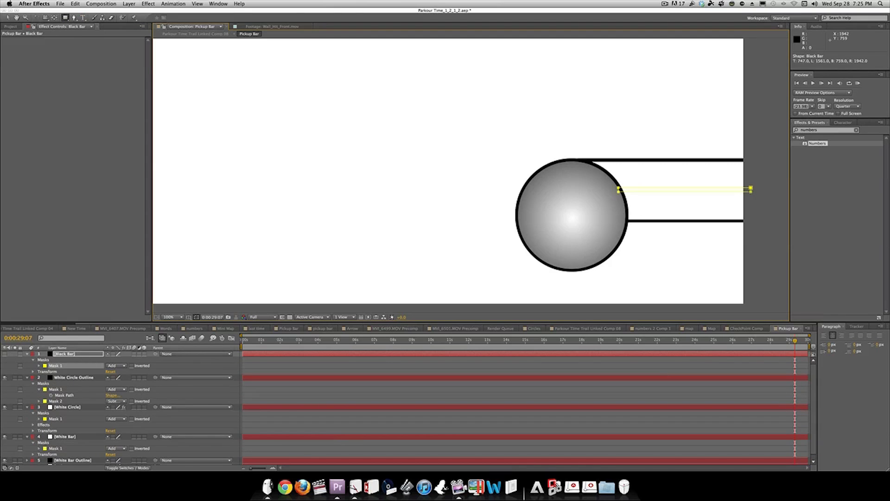
Step: Show Black Bar, place it between White Circle and White Bar in the layer stack, and collapse the layers' expanded properties
drag(92, 362, 93, 431)
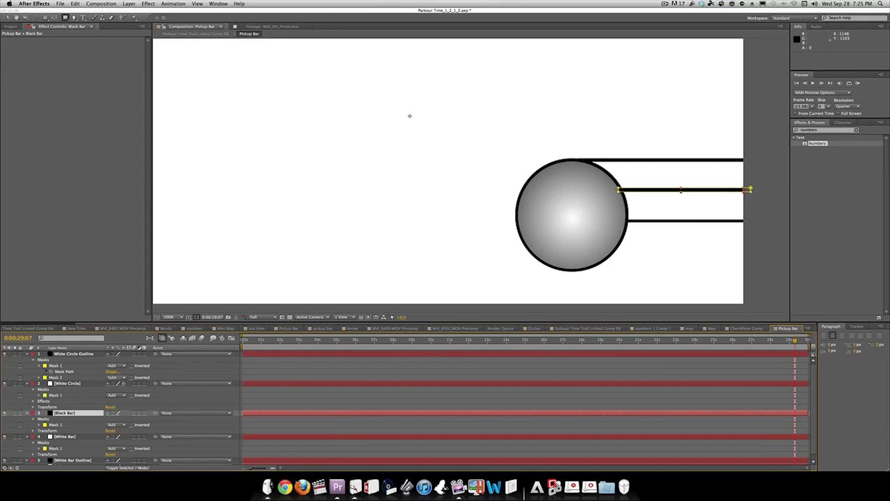
click(27, 354)
click(27, 360)
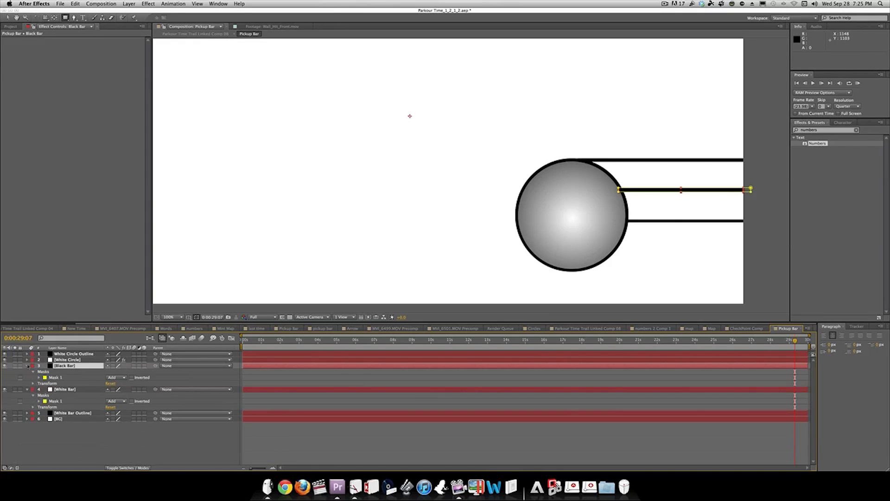
click(26, 366)
click(26, 372)
Step: Apply the Ramp effect to the White Bar layer
click(74, 377)
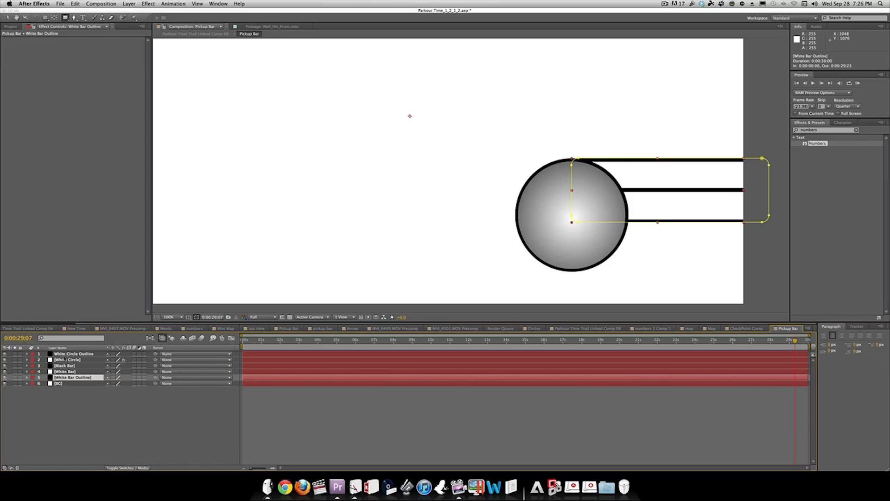
click(71, 372)
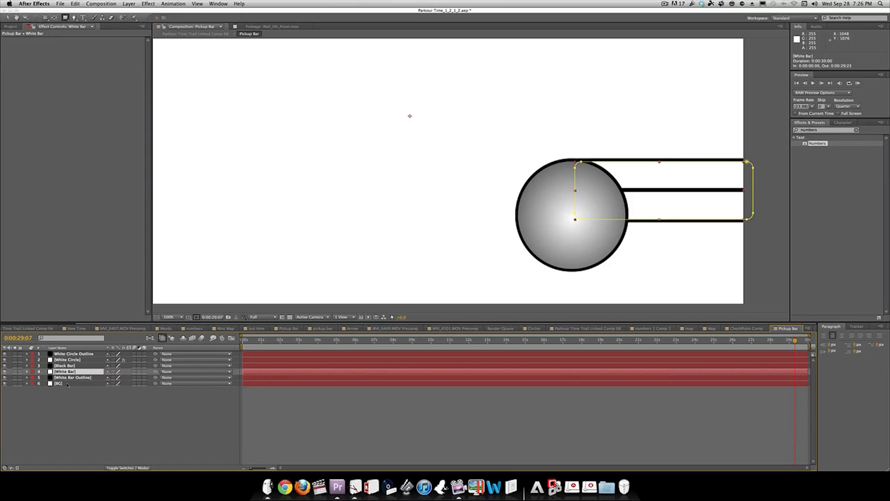
click(148, 4)
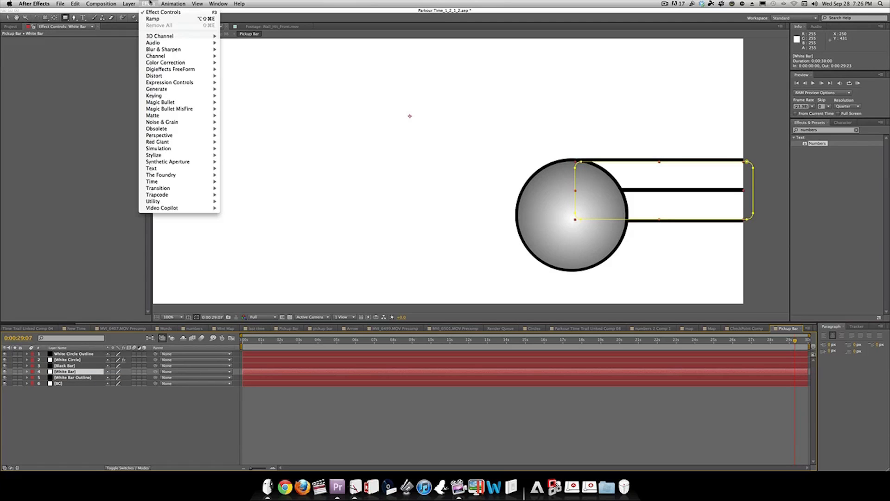
mouse_move(174, 90)
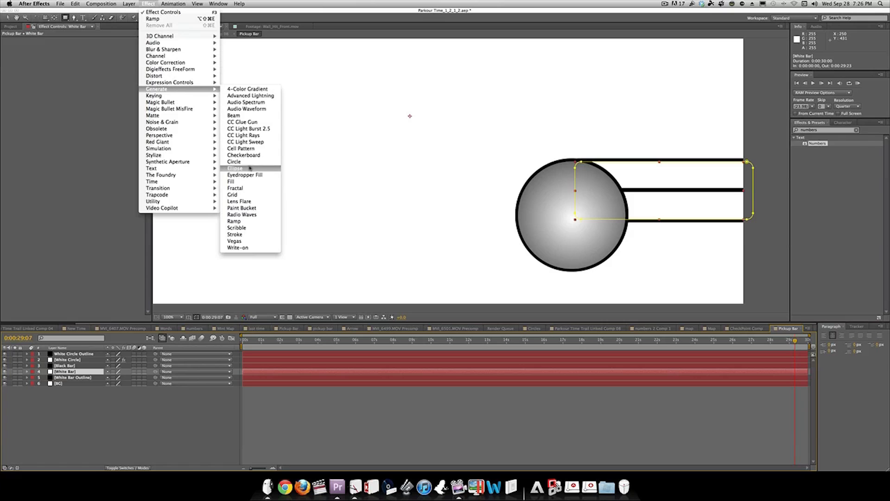
click(235, 221)
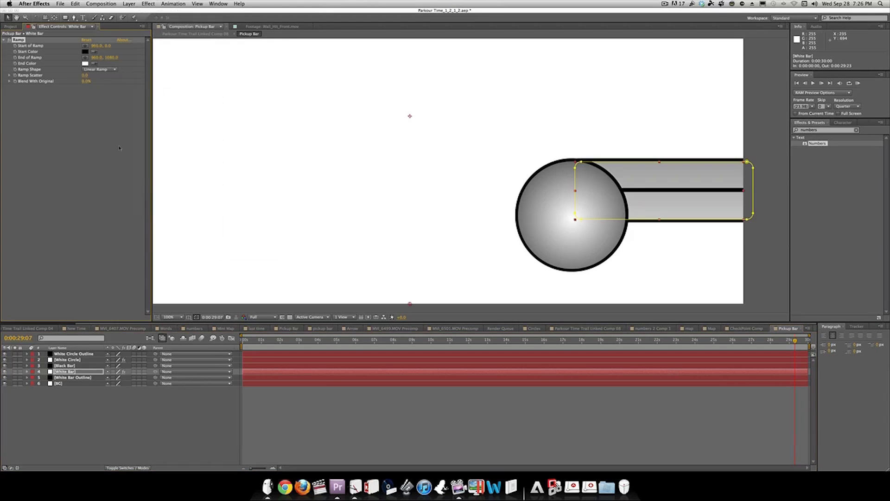
Step: Place White Bar's ramp start at the bar's center, about 1688, 755, and its ramp end at the lower edge, about 1692, 844
click(85, 47)
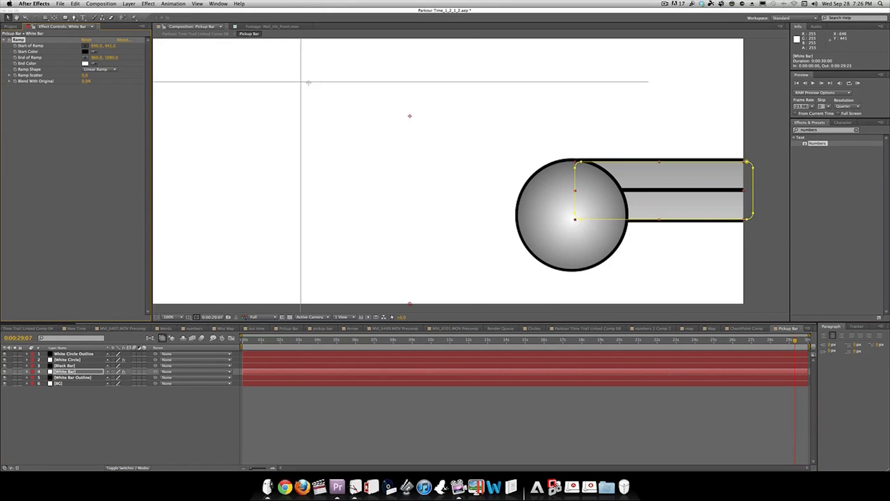
click(662, 191)
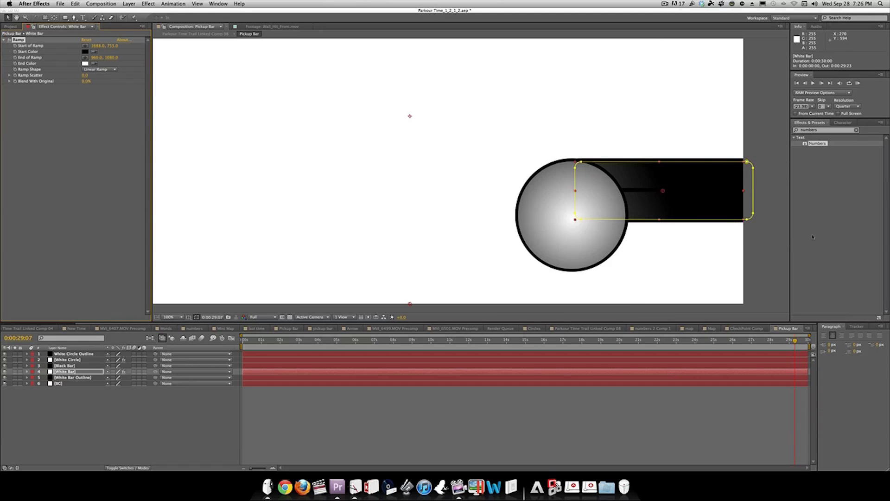
click(676, 234)
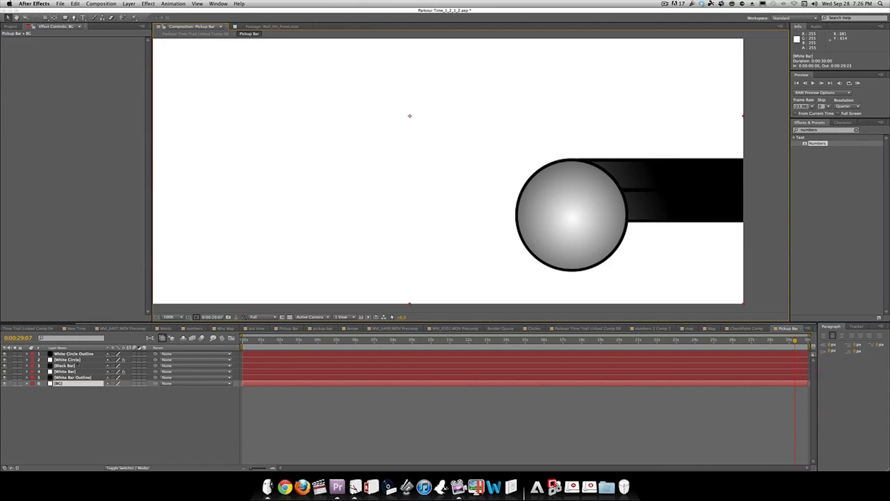
click(77, 363)
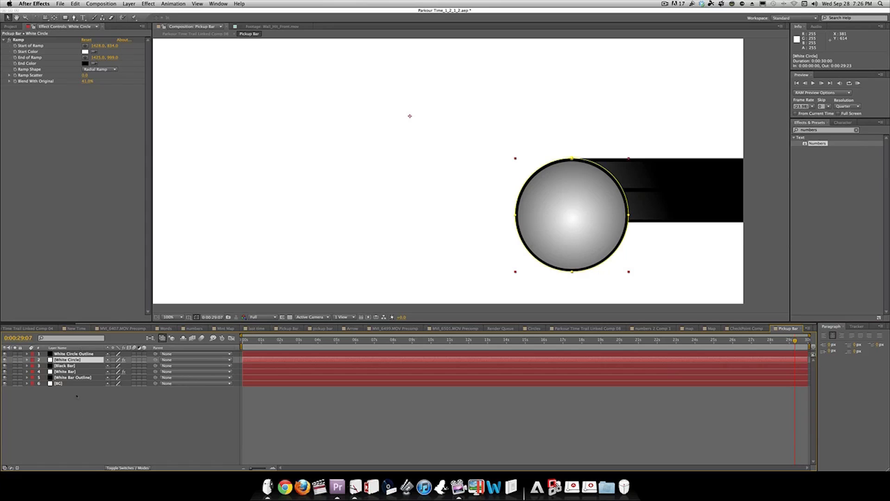
click(75, 372)
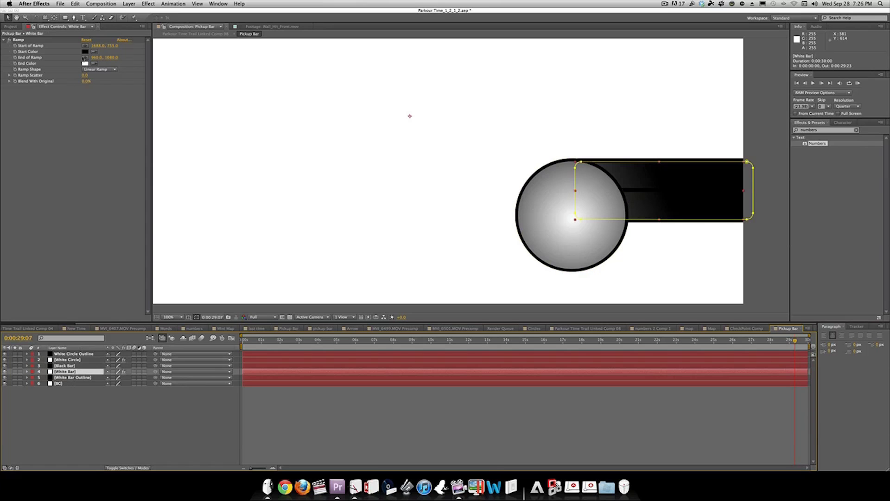
click(85, 57)
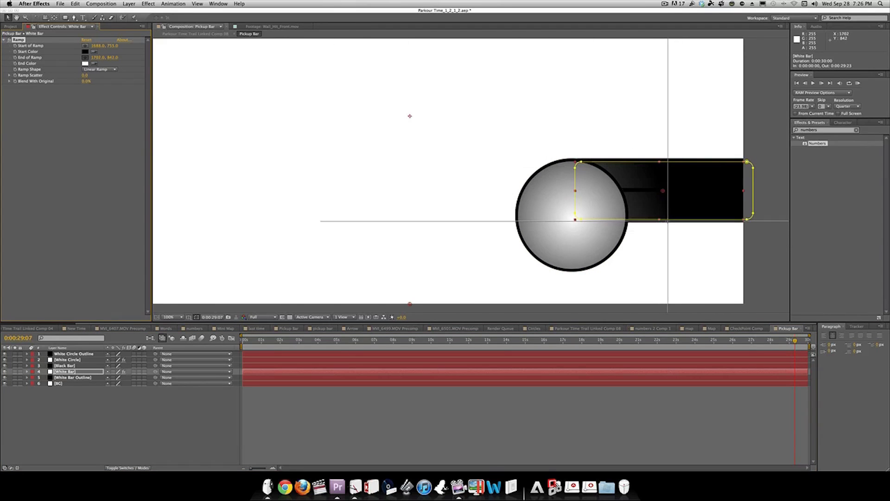
click(663, 221)
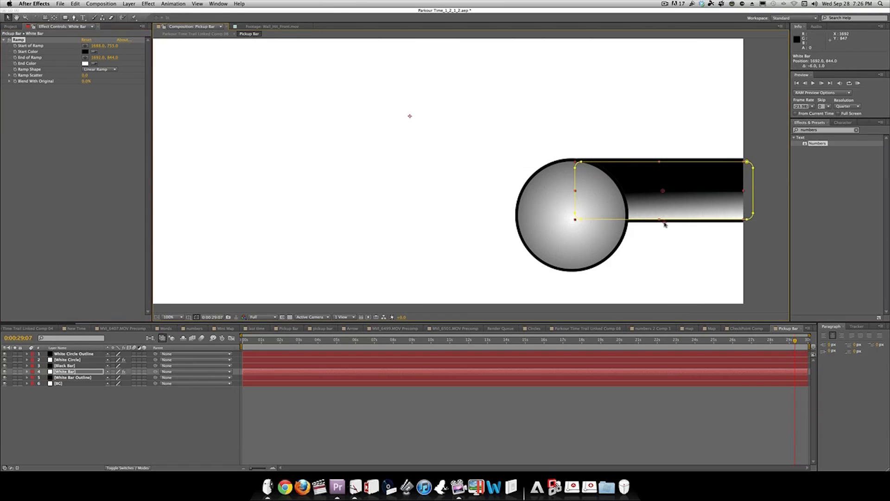
Step: Change White Bar's gradient to Radial Ramp with zero scatter and extend the ramp end straight down to about 1688, 1183
click(100, 69)
click(108, 80)
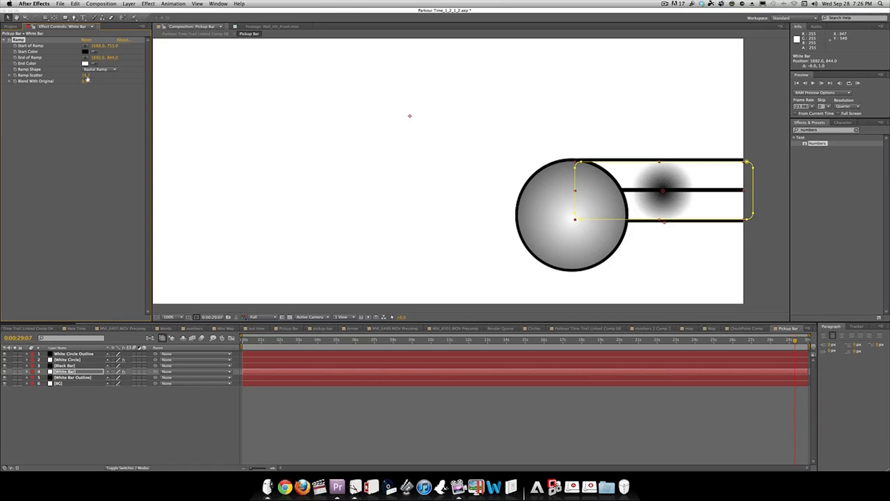
drag(87, 76, 52, 77)
drag(664, 222, 663, 347)
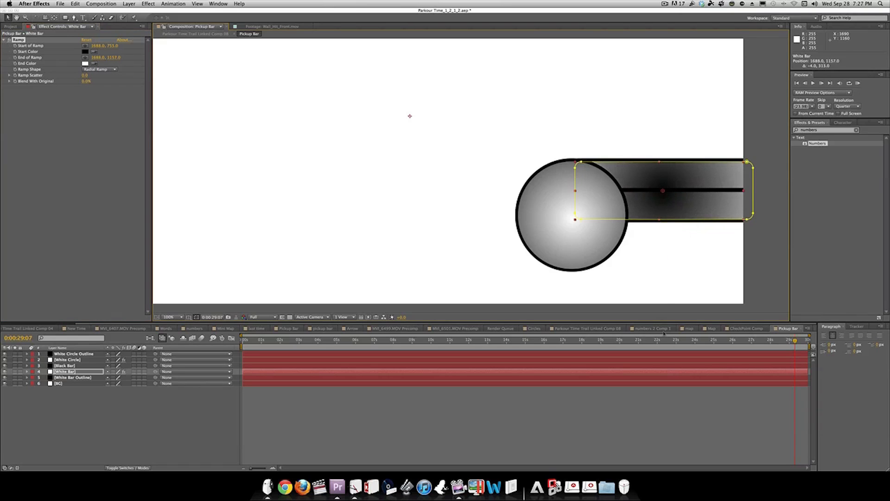
Step: Set White Bar's ramp start color to white and its end color to black
click(85, 52)
click(89, 272)
click(230, 273)
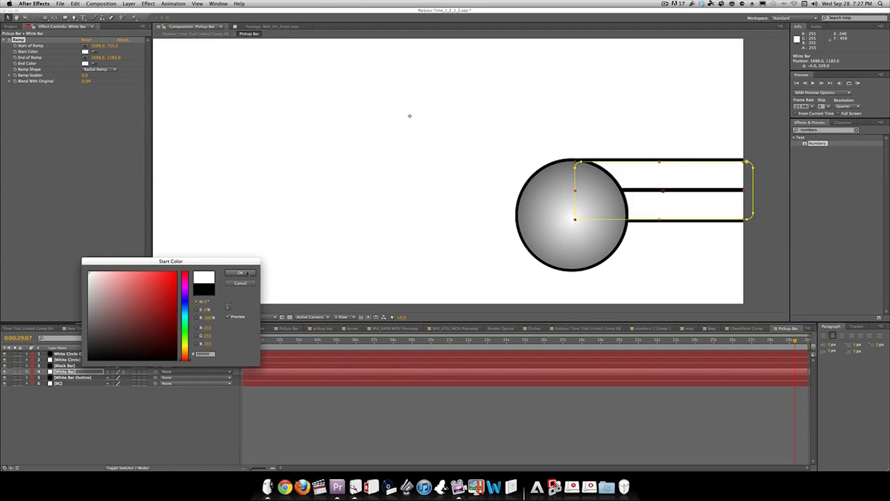
click(85, 63)
click(171, 358)
click(240, 272)
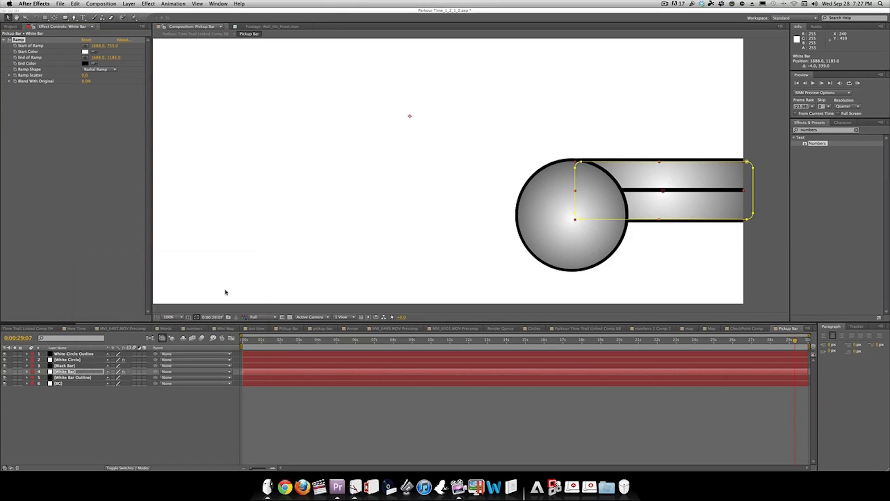
click(225, 292)
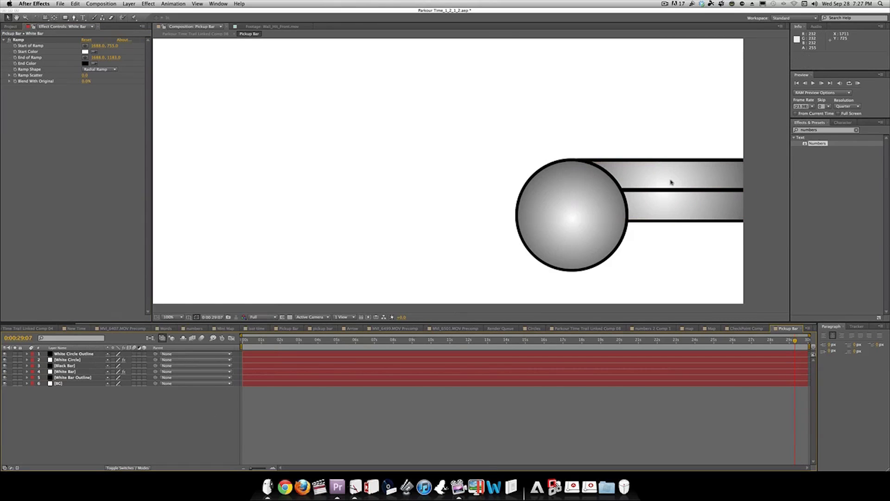
Step: Add a text layer reading "SONG NAME" in the empty area beside the circle
click(79, 360)
click(280, 224)
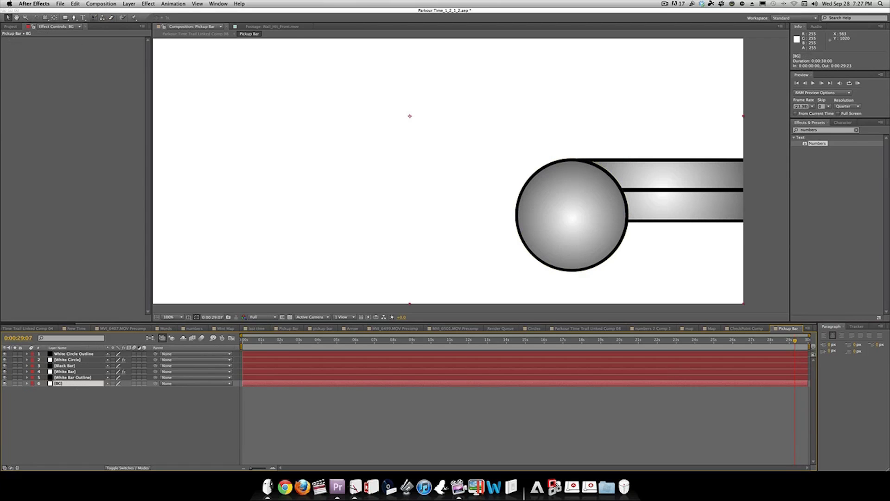
key(super+t)
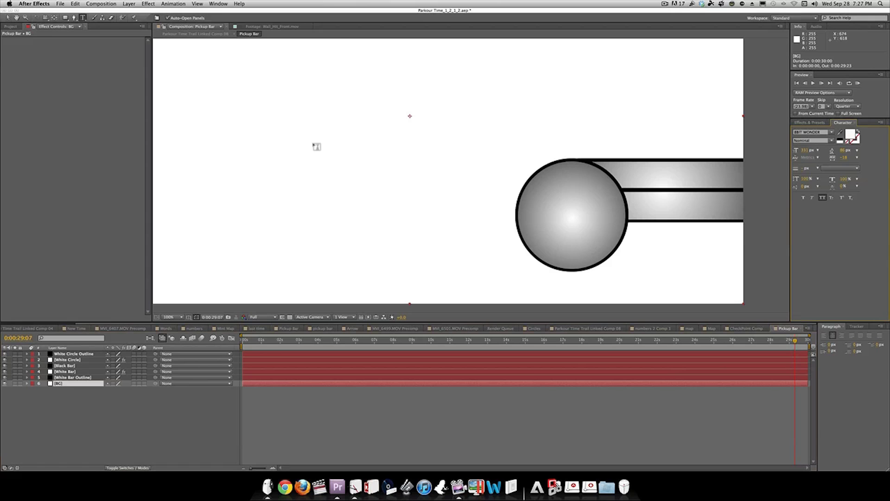
click(334, 145)
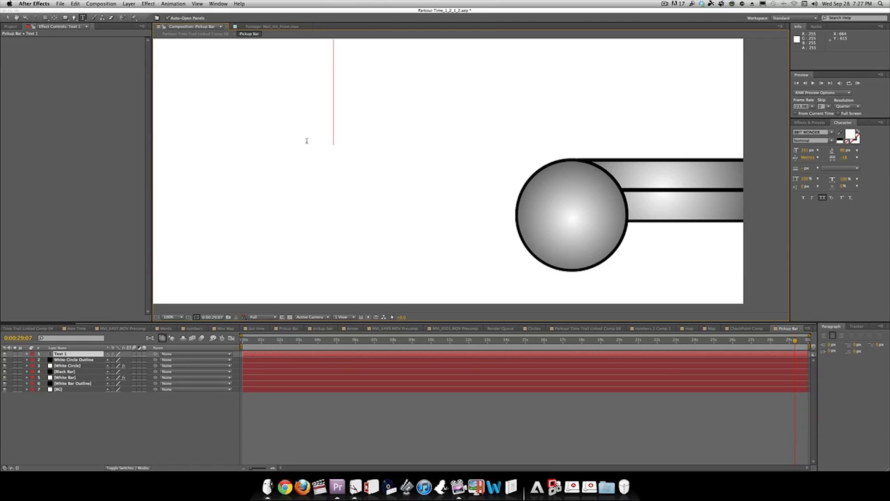
text(SONG NAME)
Step: Set the SONG NAME text's fill color to pure red, FF0000
scroll(418, 131, down, 4)
drag(561, 156, 190, 159)
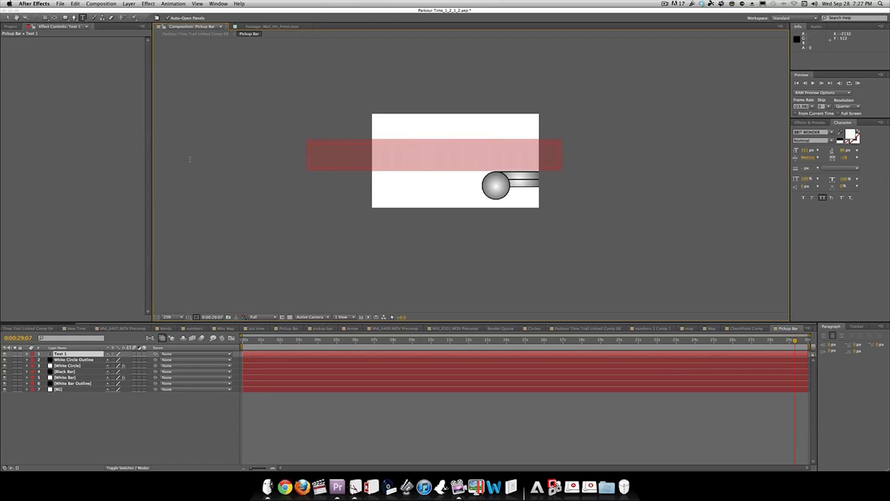
click(850, 134)
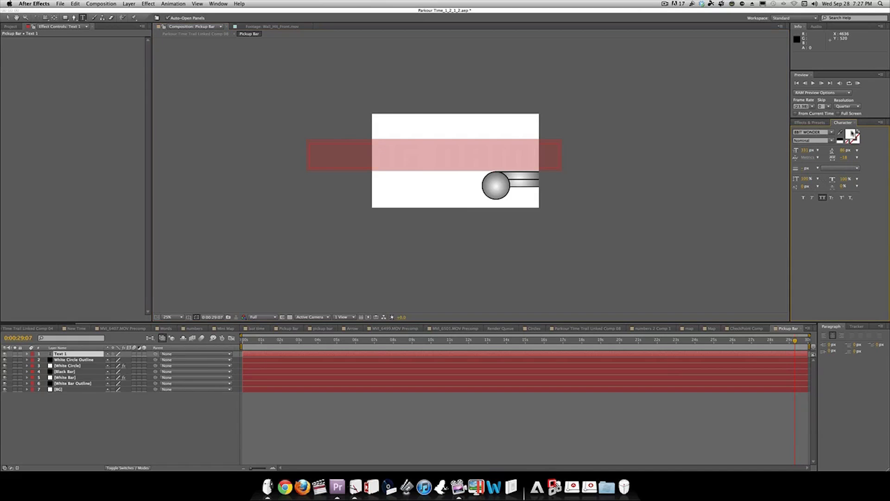
click(177, 272)
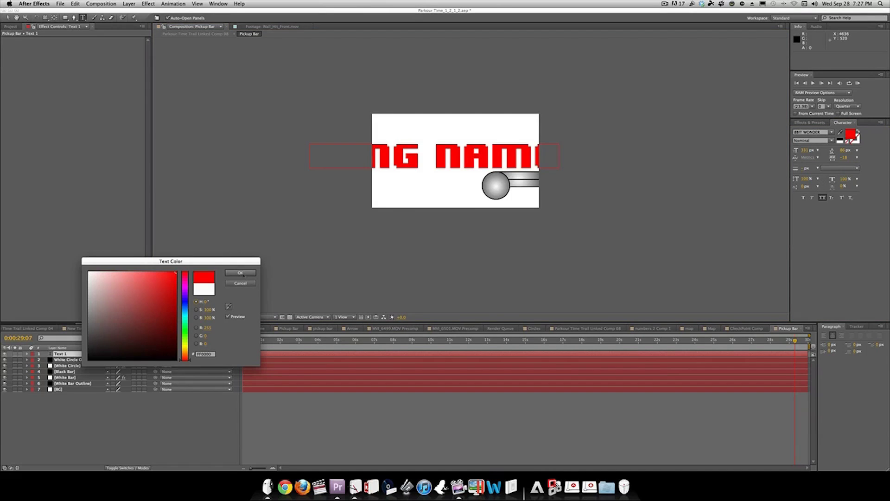
click(240, 272)
Step: Shrink the SONG NAME text to fit the bar's lower section and place it there at about 1895, 829
click(8, 17)
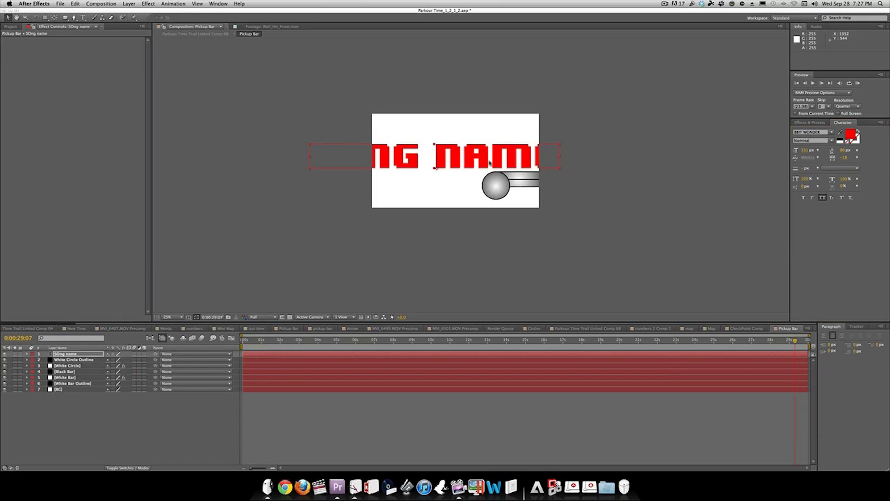
drag(501, 157, 621, 187)
drag(805, 150, 716, 152)
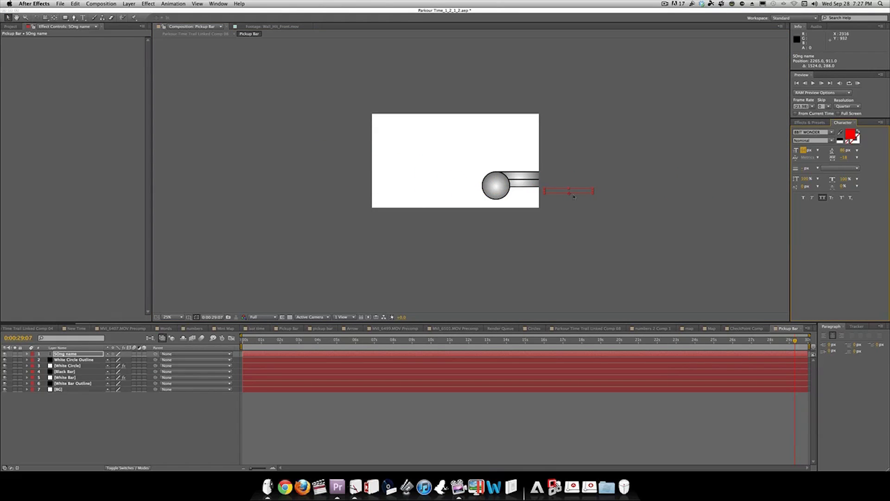
key(period)
drag(690, 205, 628, 191)
key(period)
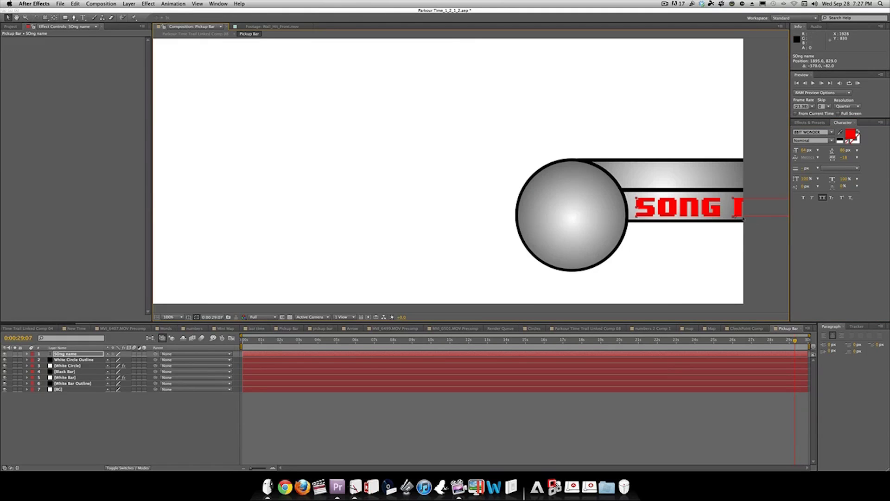
Step: Move the song name just outside the frame beyond the bar, about 2206, 822, and keyframe its Position at 0:00:00:00
drag(686, 210, 795, 209)
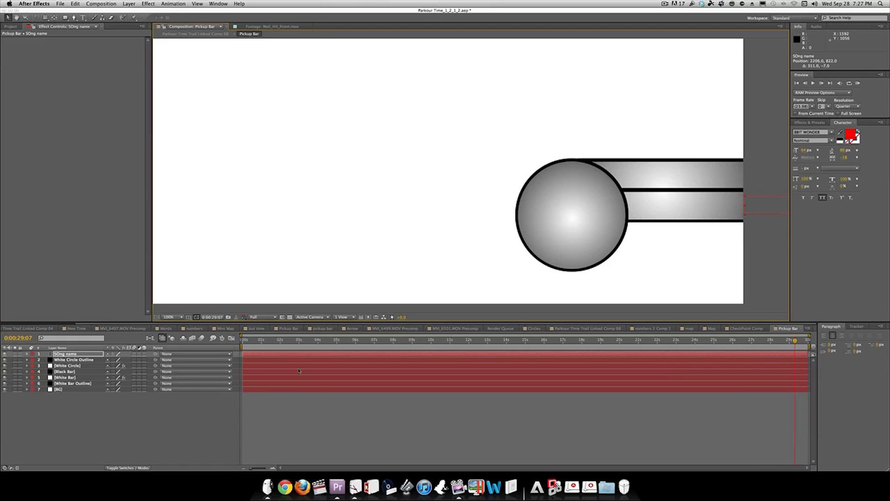
key(Home)
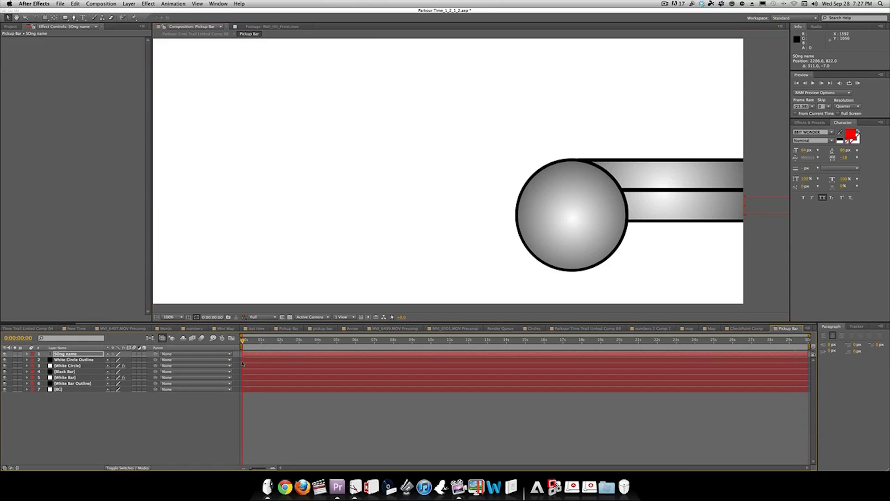
key(alt+shift+p)
click(45, 360)
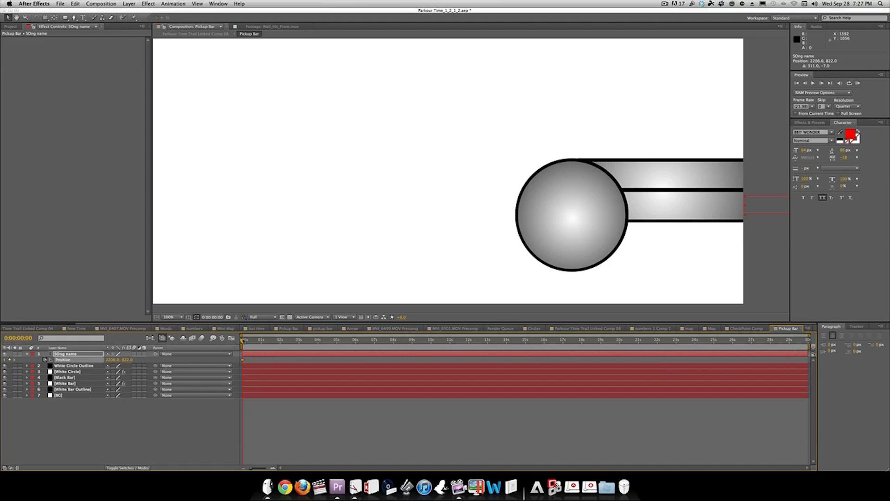
Step: At 0:00:00:23, move the song name across the bar onto the circle, position about 1290, 834, to add a second keyframe
drag(242, 341, 261, 340)
drag(734, 208, 453, 212)
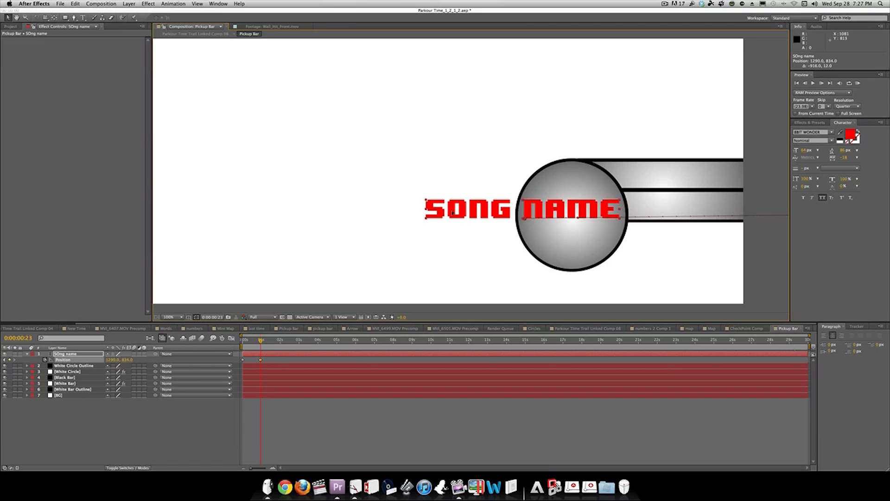
mouse_move(259, 341)
mouse_down()
mouse_move(242, 341)
mouse_move(261, 341)
mouse_up()
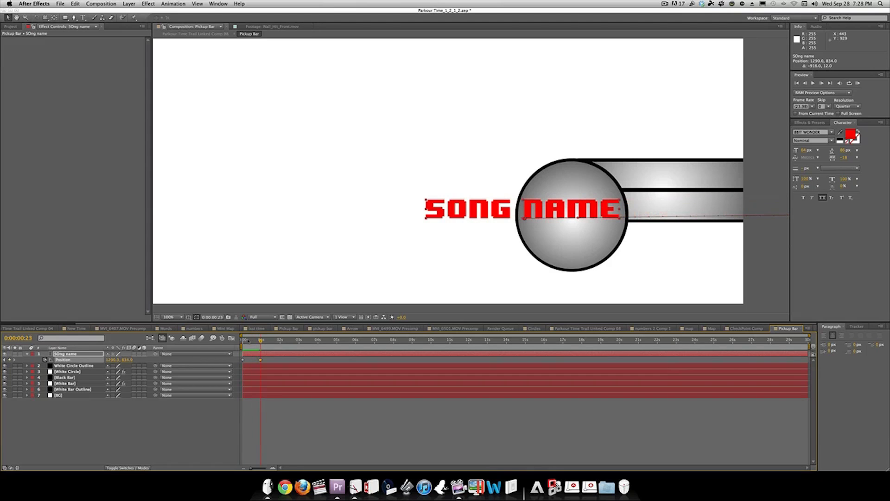
Step: Mask the song name with a four-point shape around the bar's lower section and keyframe its Mask Path at 0:00:00:23
click(74, 18)
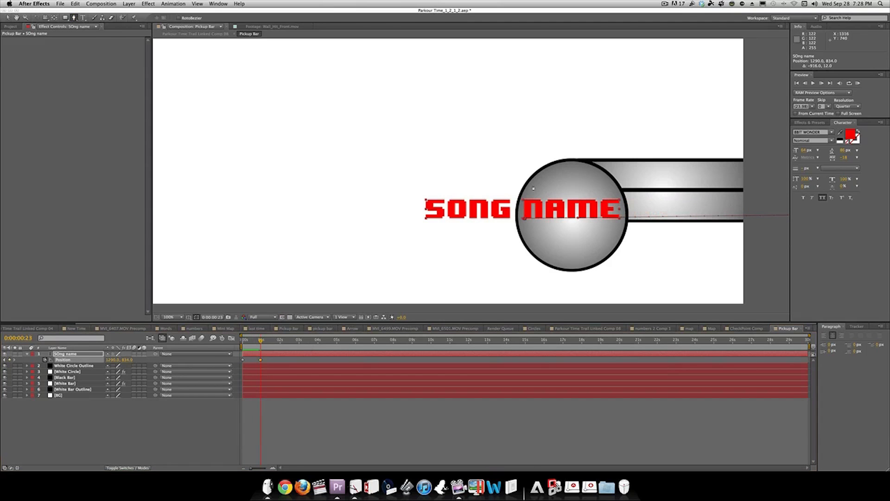
click(622, 191)
click(627, 222)
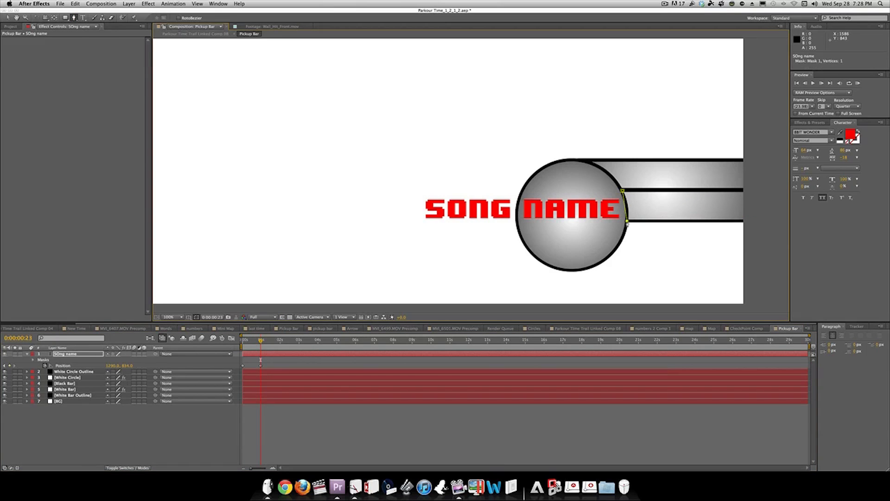
click(764, 221)
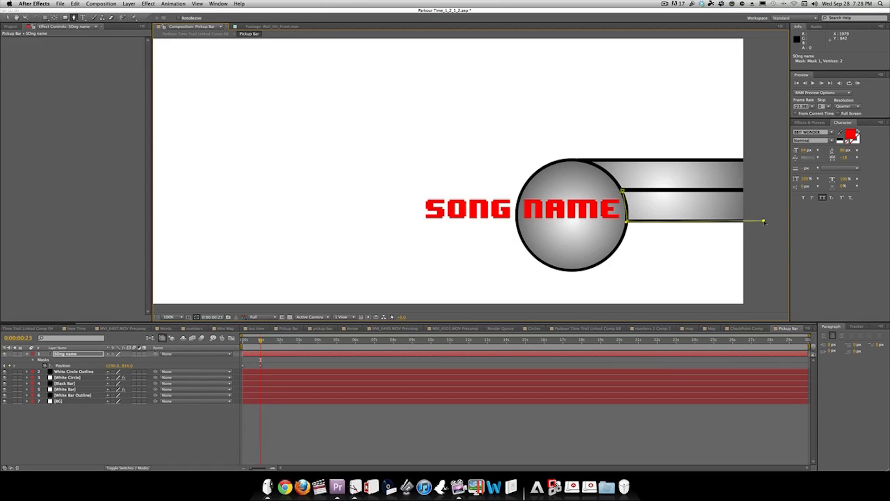
click(753, 190)
click(622, 191)
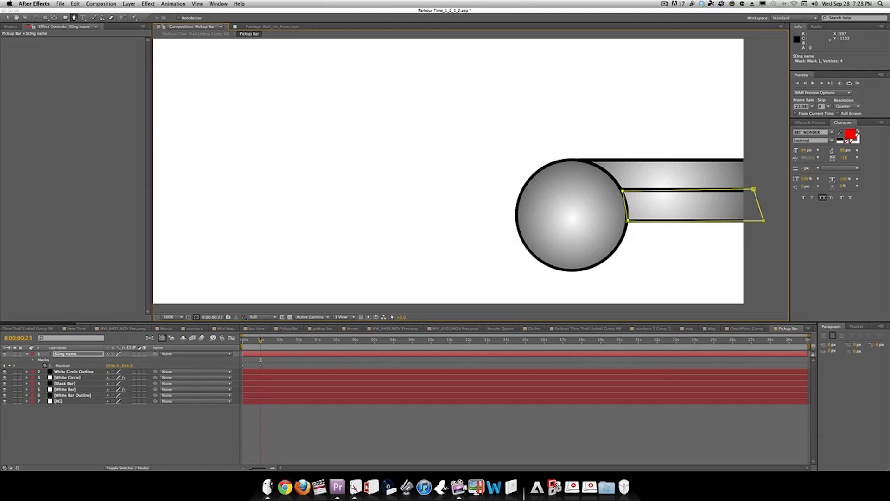
key(m)
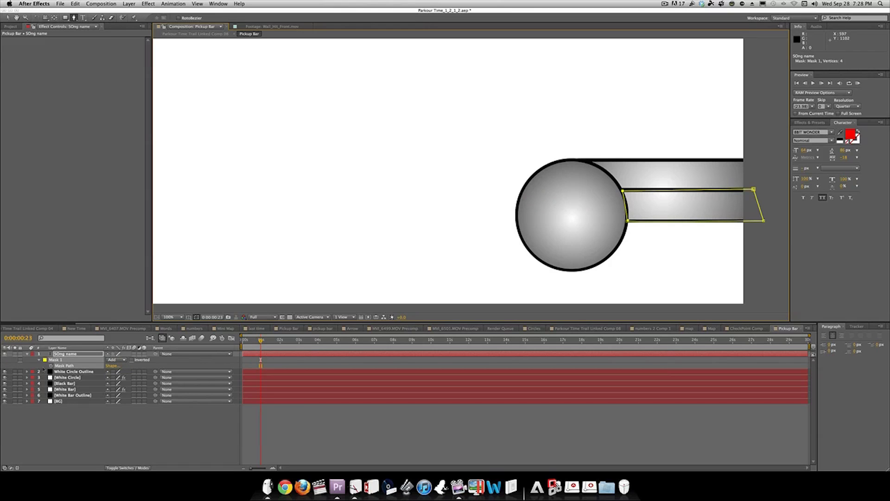
click(51, 366)
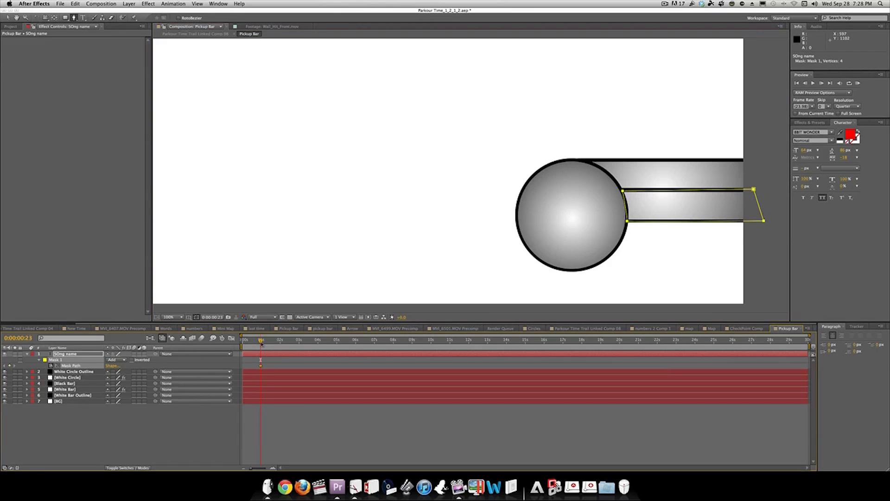
Step: At 0:00:00:00, move the song name's mask back over the bar's lower section, aligned with the circle's edge, and preview the slide
drag(261, 342, 235, 345)
key(comma)
key(comma)
key(comma)
key(comma)
key(comma)
key(comma)
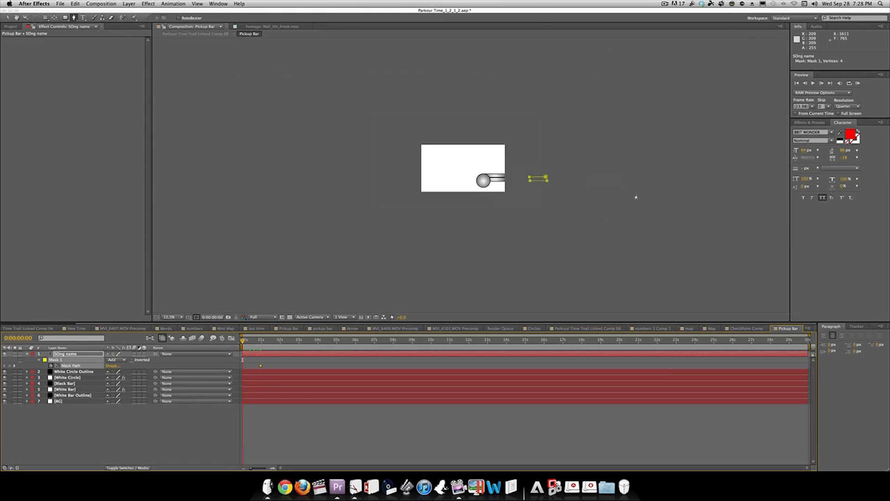
key(v)
key(period)
drag(612, 182, 509, 184)
key(period)
key(period)
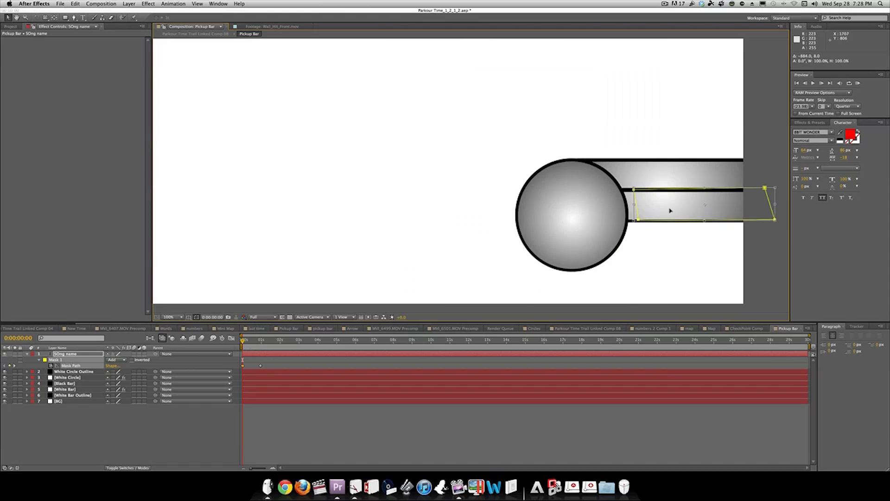
drag(669, 210, 660, 209)
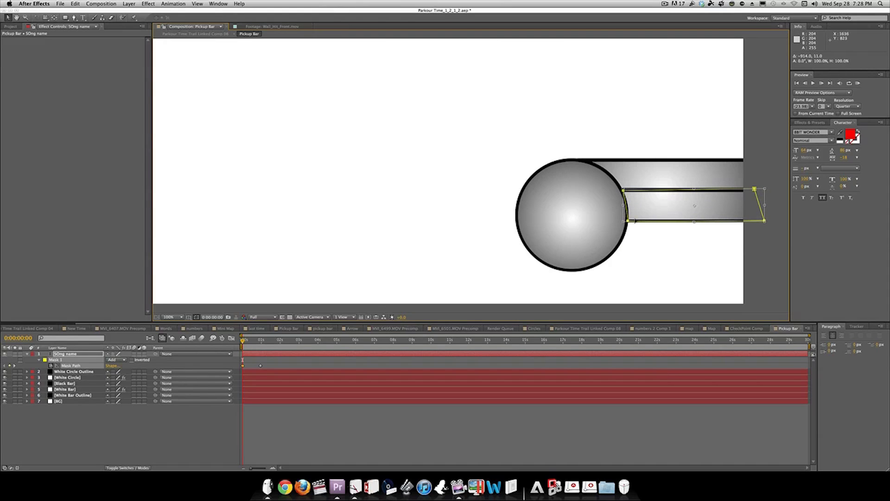
drag(245, 340, 254, 341)
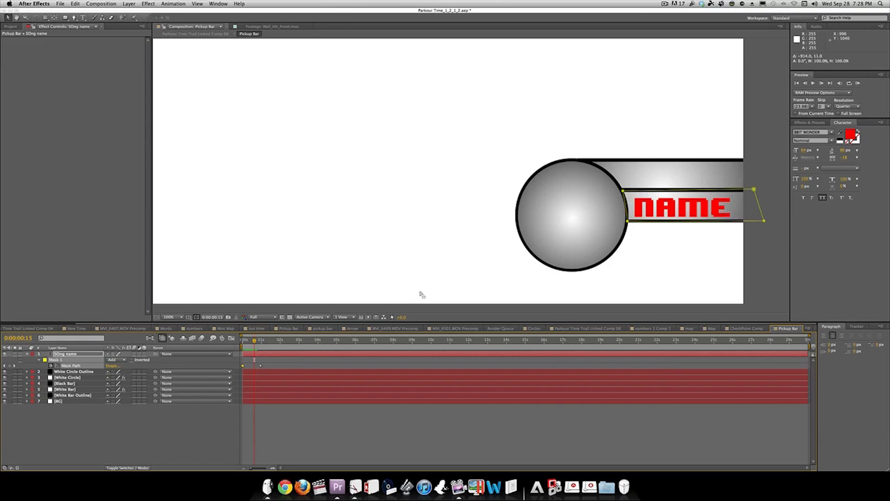
Step: Move the song name layer directly below Black Bar and cut off everything after 0:00:00:23
drag(79, 356, 79, 384)
key(space)
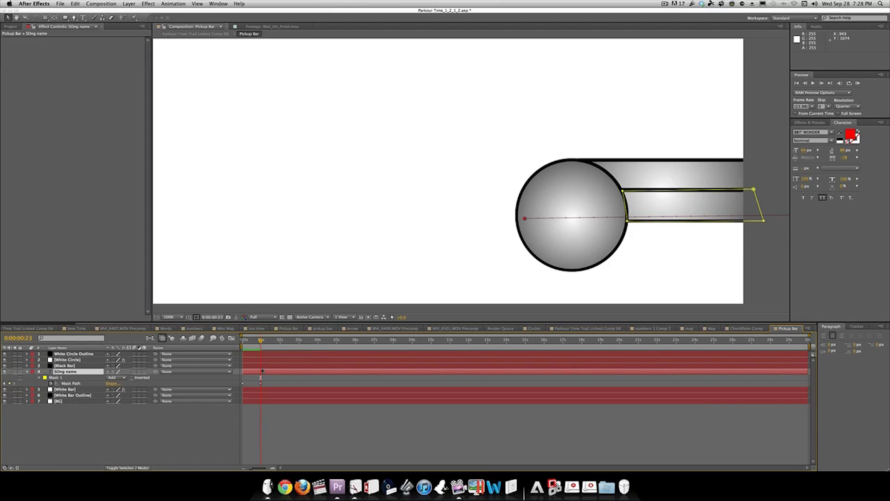
key(super+shift+d)
key(Delete)
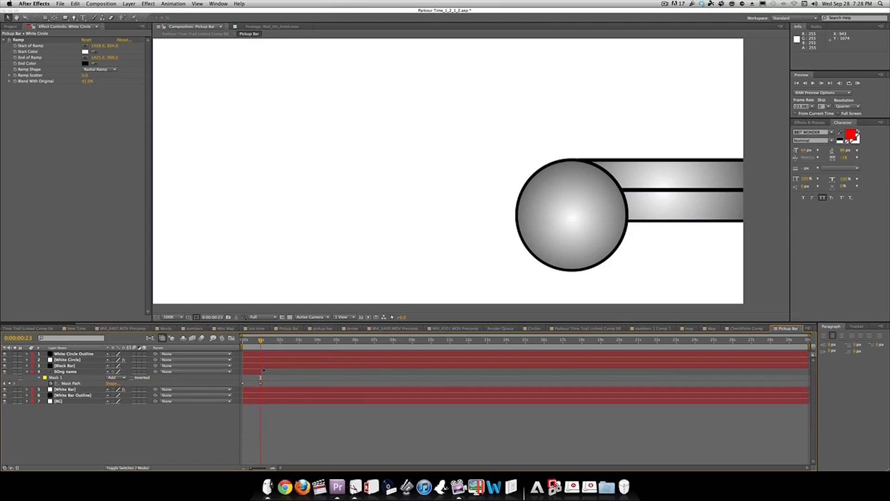
click(252, 371)
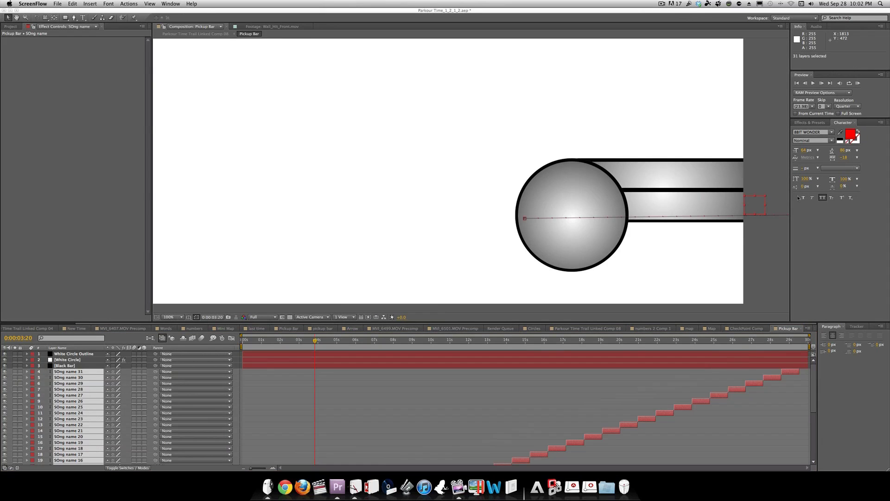
scroll(563, 415, down, 6)
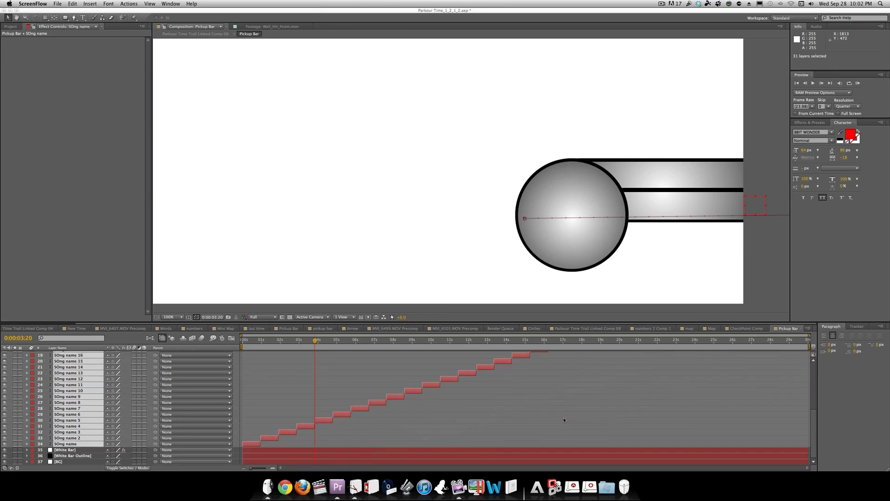
scroll(608, 383, up, 6)
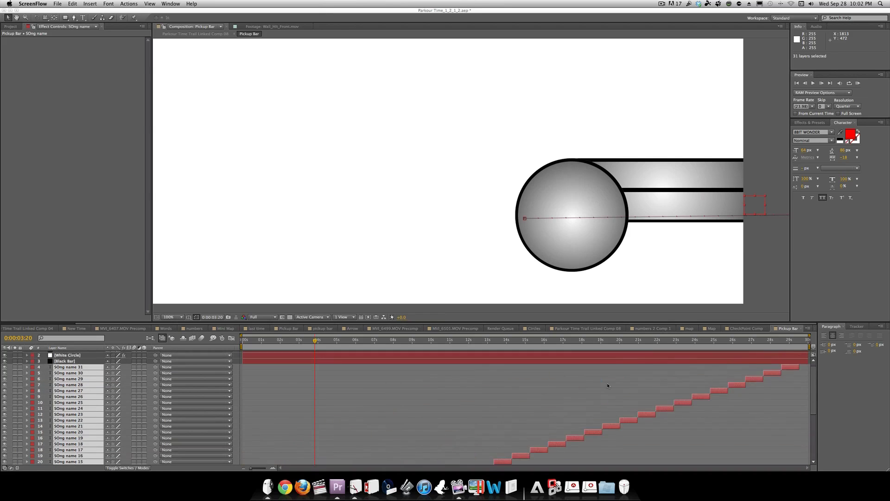
click(771, 344)
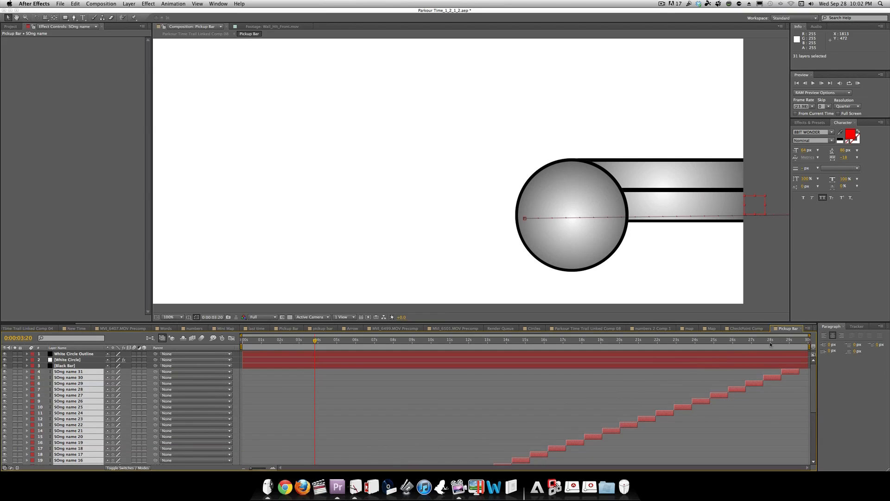
drag(790, 342, 691, 351)
Step: Create a 1920 by 1080 px solid named Endurance in pure red, FF0000
key(super+y)
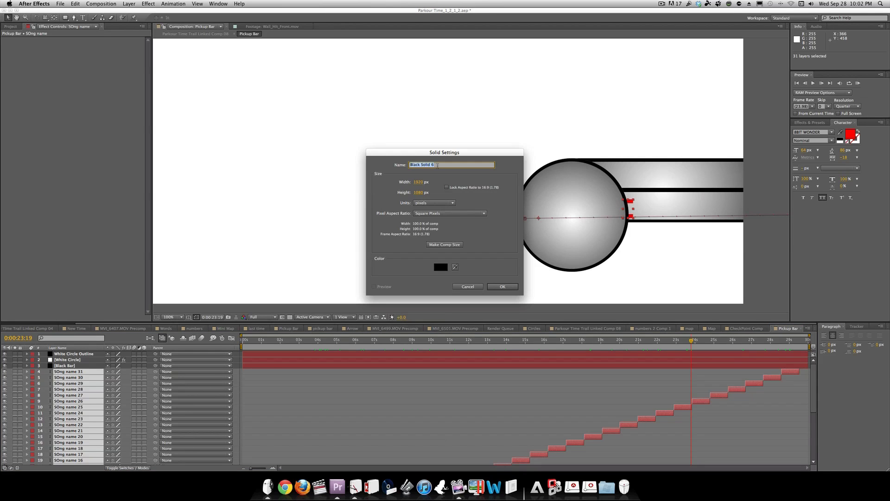
text(Endurance)
click(441, 267)
click(176, 272)
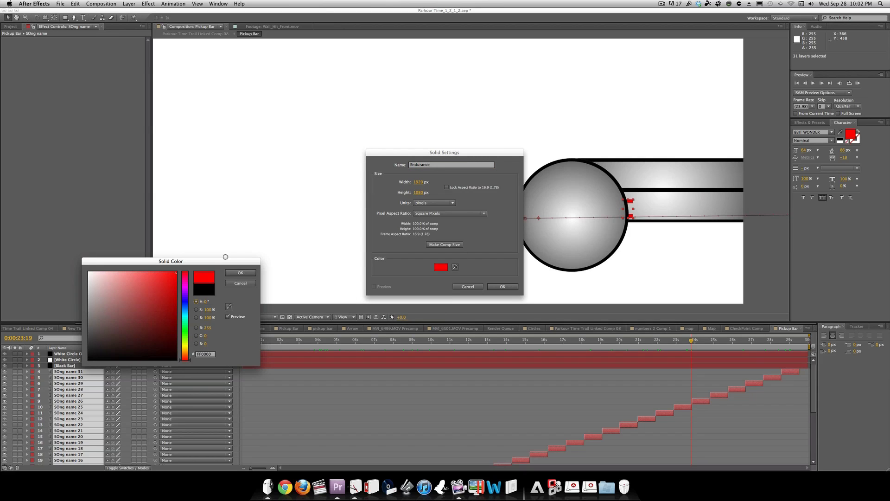
click(240, 273)
click(503, 287)
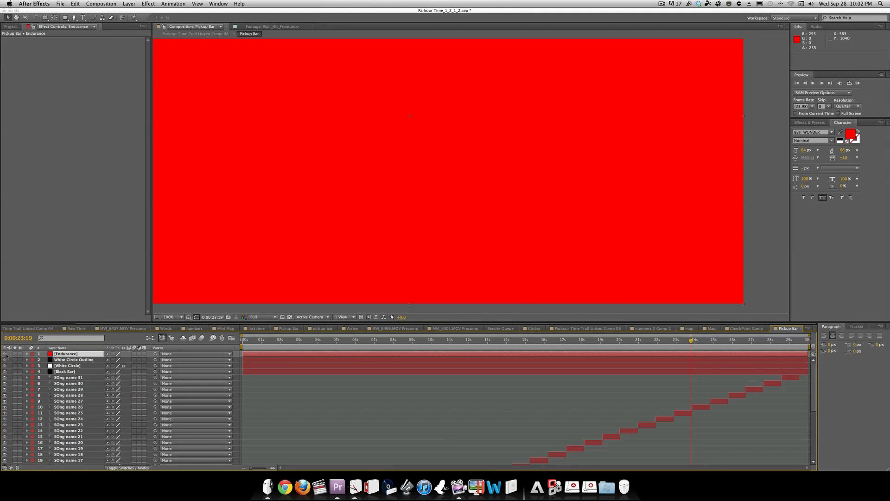
Step: Hide the Endurance solid and draw an elliptical mask on it over the circle, about 325 by 305 px
click(4, 354)
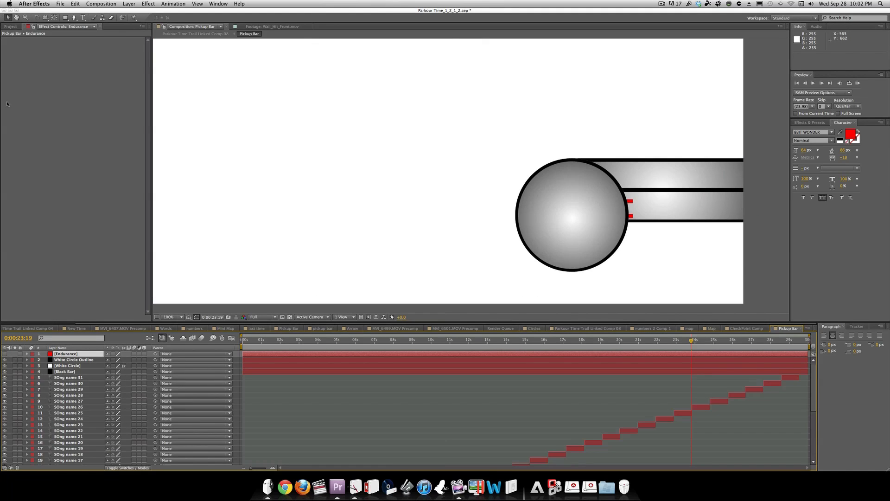
drag(65, 17, 88, 37)
drag(528, 158, 643, 265)
key(v)
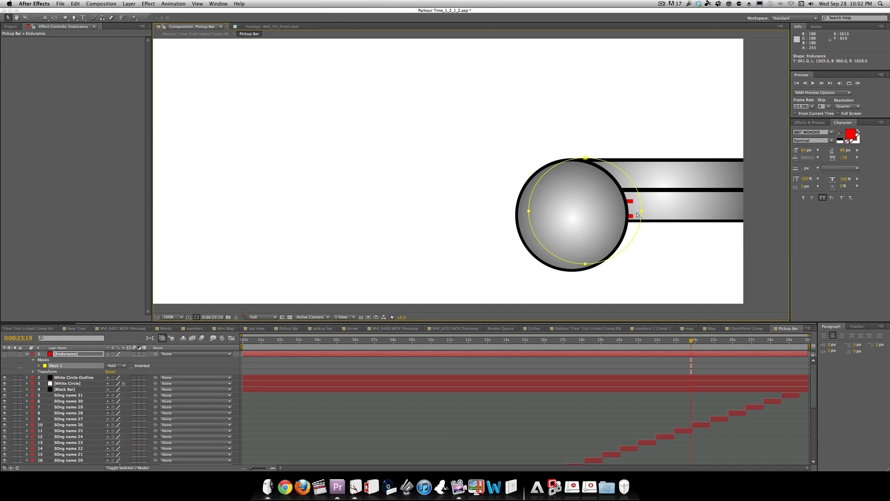
Step: Enlarge Endurance's elliptical mask to about 117.7% and center it on the circle so it slightly surrounds the black outline
double_click(641, 212)
drag(616, 234, 593, 228)
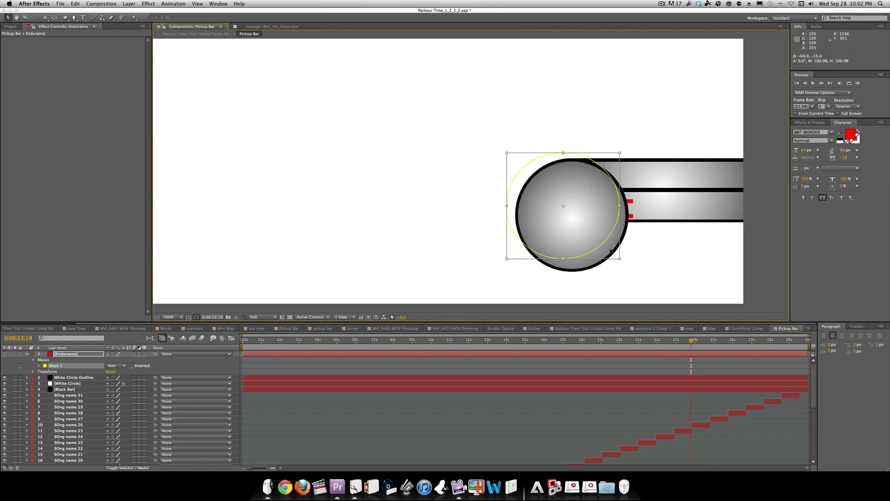
drag(621, 259, 648, 280)
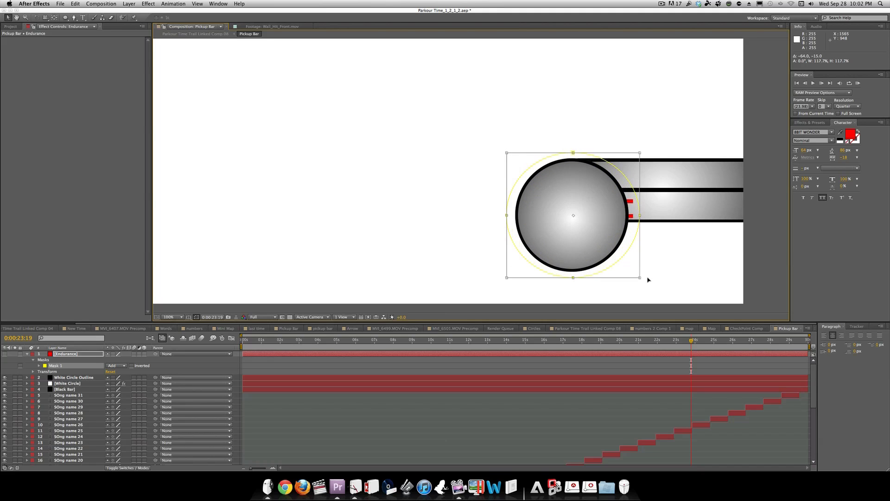
drag(601, 246, 601, 248)
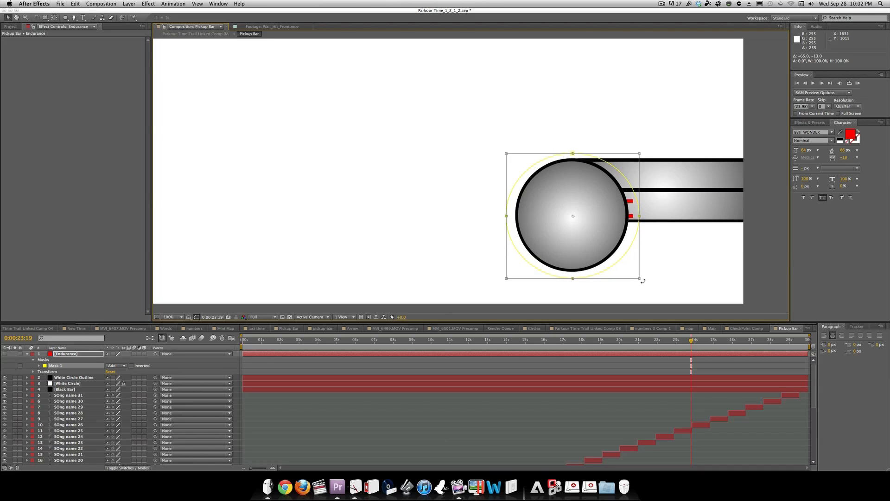
Step: Shrink Endurance's elliptical mask slightly, recenter it on the circle and stretch its height to about 103.2%
drag(641, 279, 636, 274)
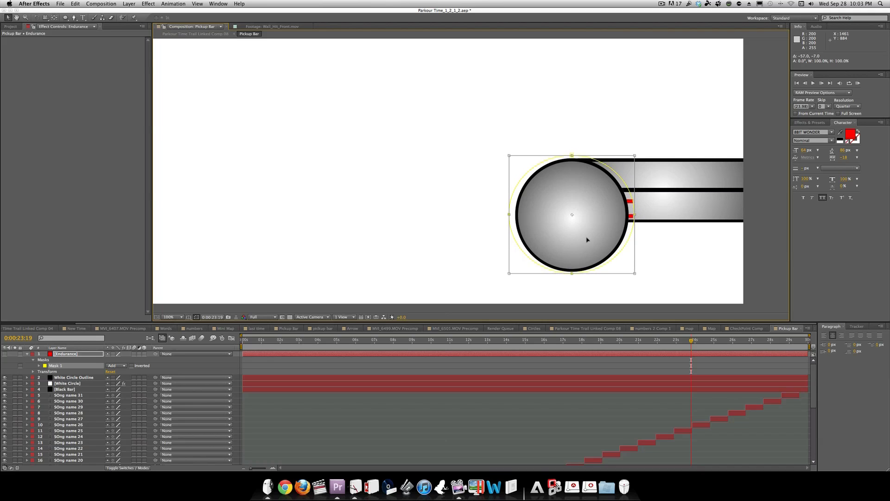
drag(589, 240, 587, 243)
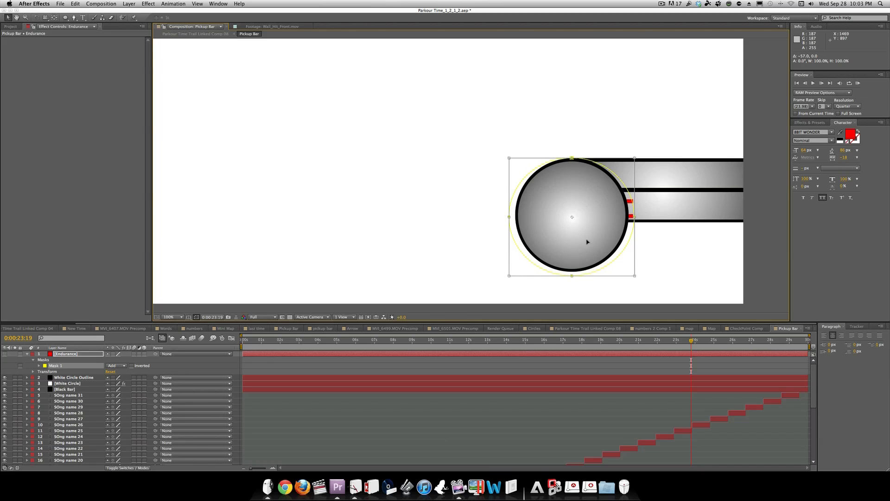
drag(572, 158, 573, 154)
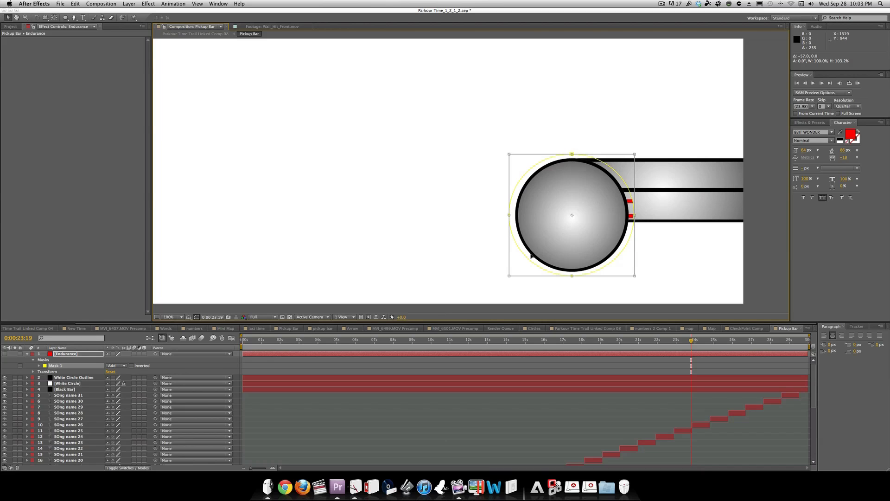
key(Return)
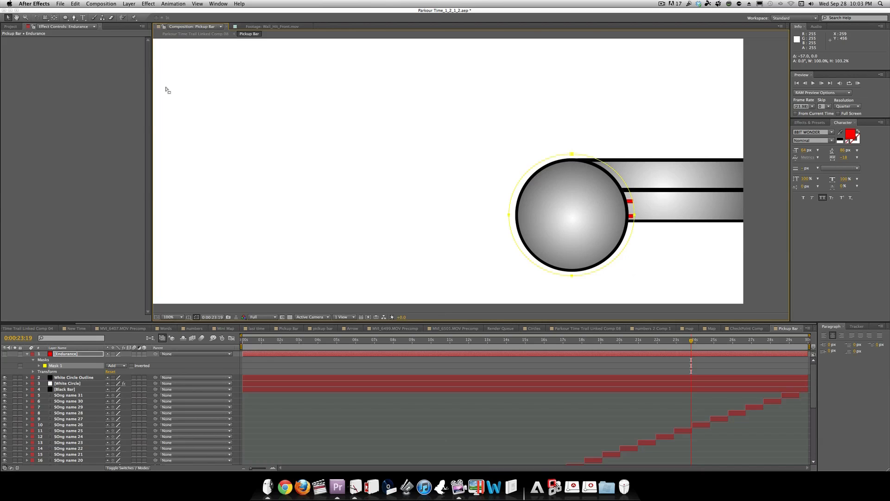
Step: Draw a thin rectangular mask on Endurance from the circle's top along the bar's upper edge, about 514 by 18 px
drag(65, 17, 81, 22)
drag(573, 153, 751, 159)
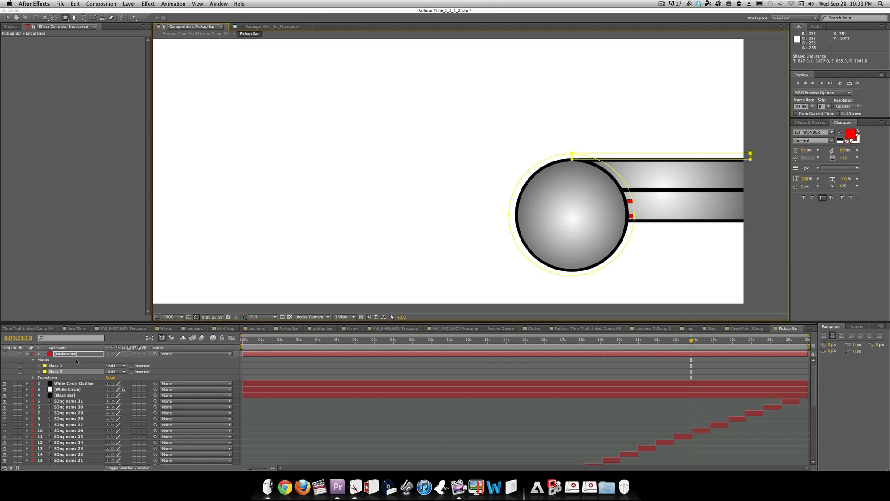
Step: Show the Endurance solid and move it directly below White Bar Outline
click(5, 354)
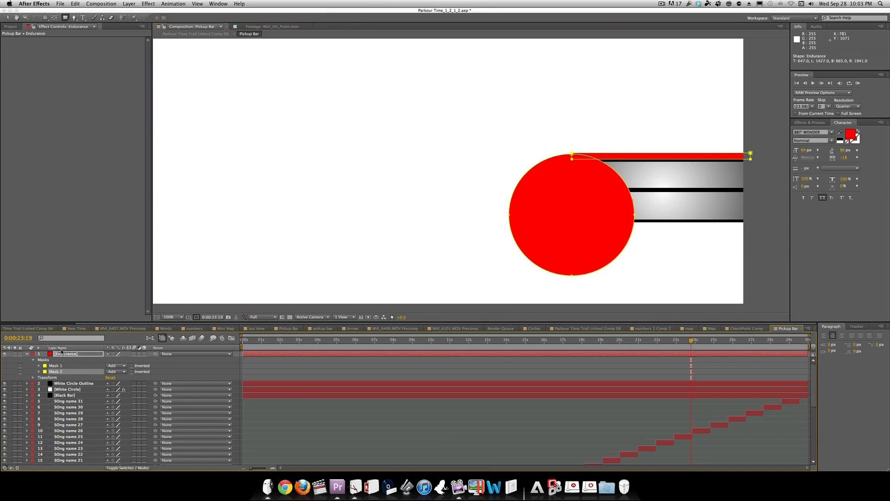
drag(61, 352, 65, 458)
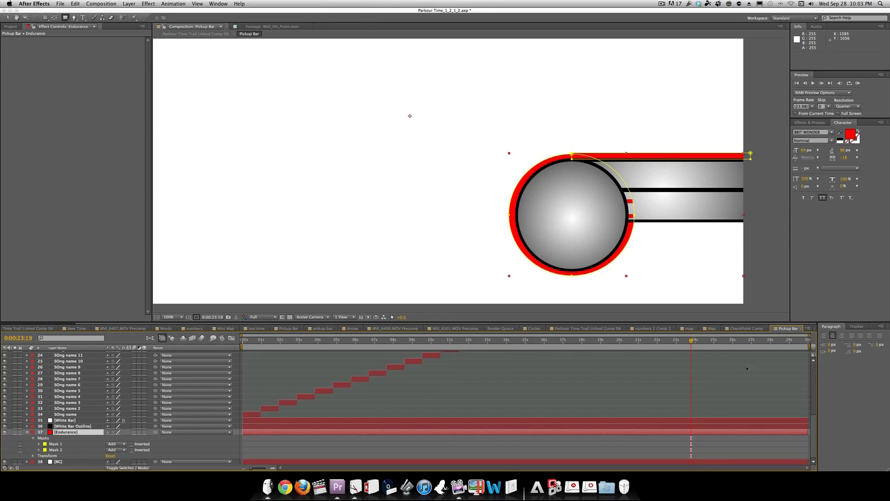
click(748, 369)
Step: Shift Endurance's rectangular Mask 2 slightly down so its upper edge lines up with the top of the red ring
click(73, 450)
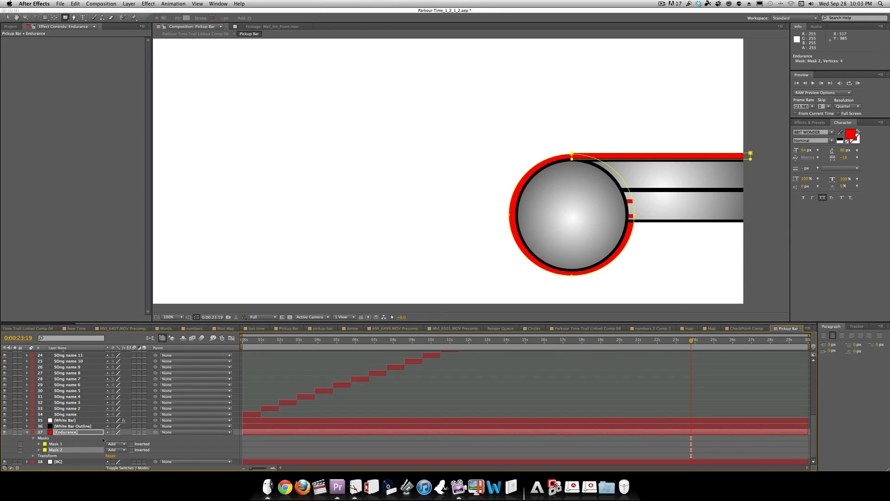
scroll(634, 165, up, 6)
scroll(634, 165, down, 1)
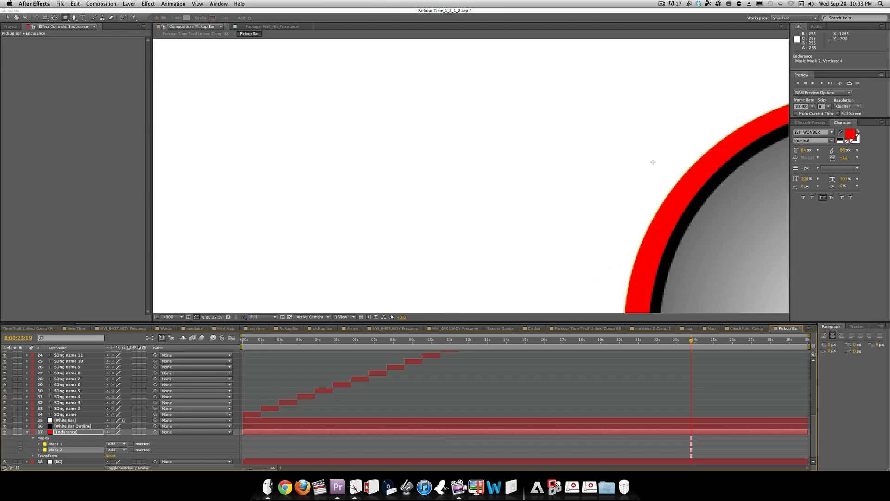
key(space)
drag(713, 153, 233, 181)
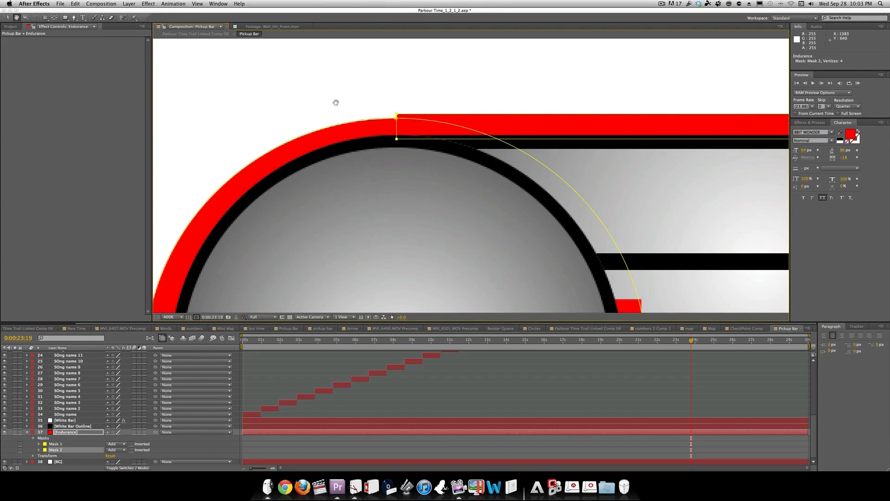
double_click(397, 115)
drag(406, 124, 405, 127)
click(480, 372)
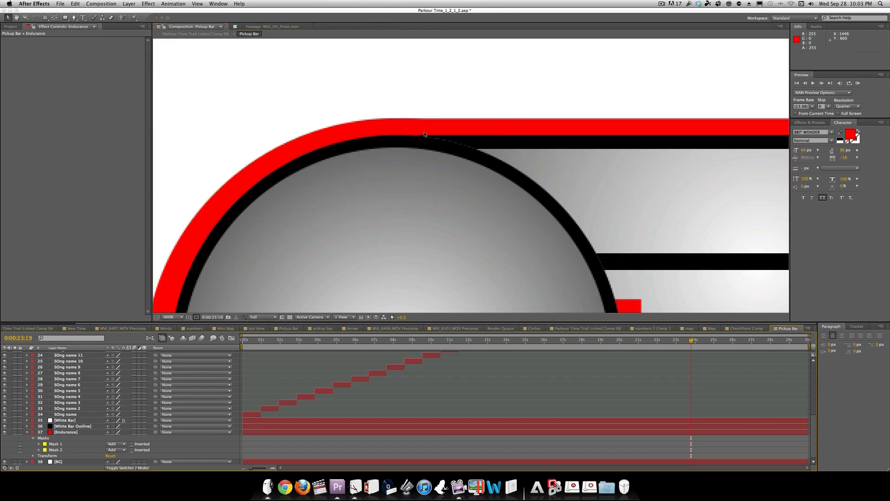
Step: Duplicate the Endurance layer and rename the copy Outline
key(comma)
key(comma)
key(h)
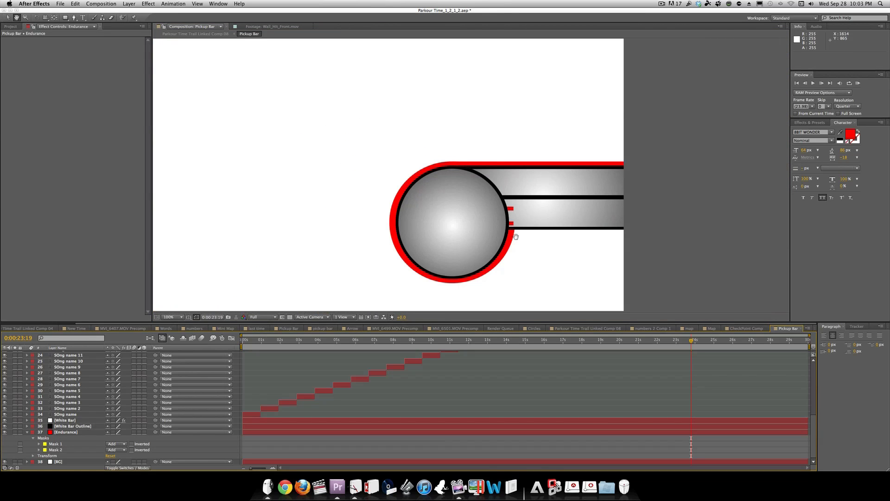
drag(514, 237, 475, 191)
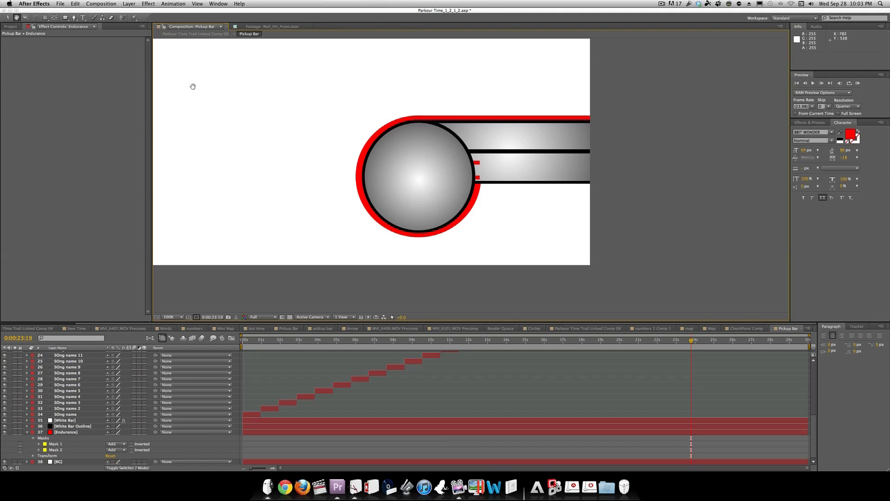
key(v)
click(74, 433)
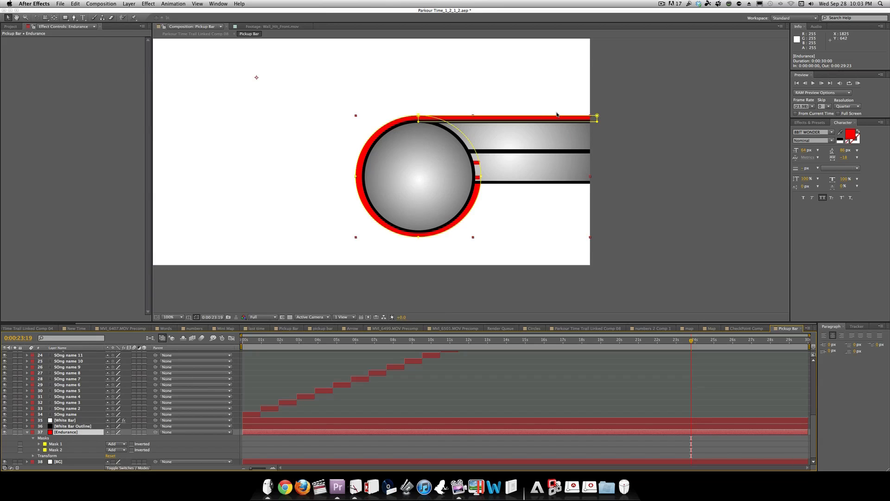
key(super+d)
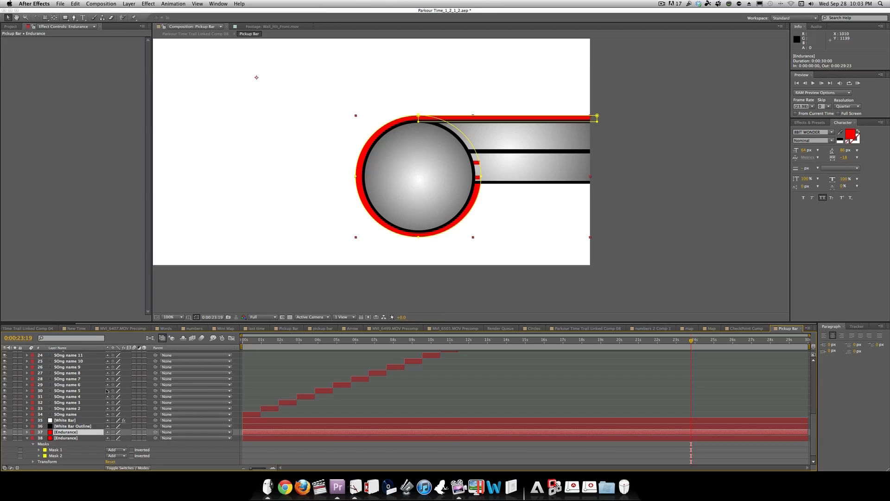
key(Return)
text(C)
key(Return)
Step: Change the Outline layer's solid color to white as a new solid
scroll(78, 442, down, 1)
click(77, 432)
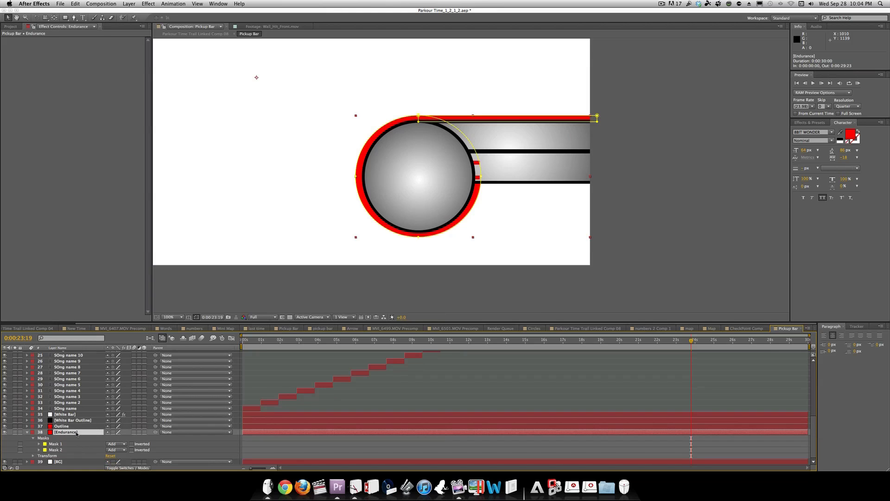
key(super+Up)
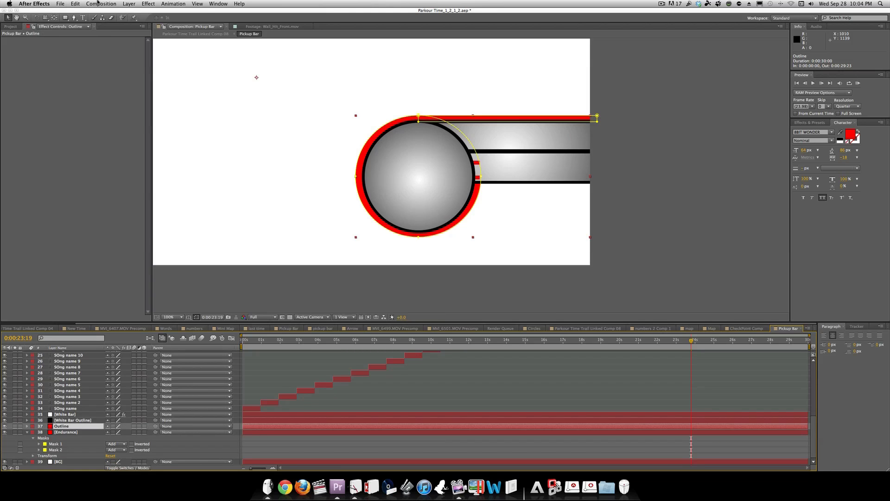
click(129, 3)
click(139, 20)
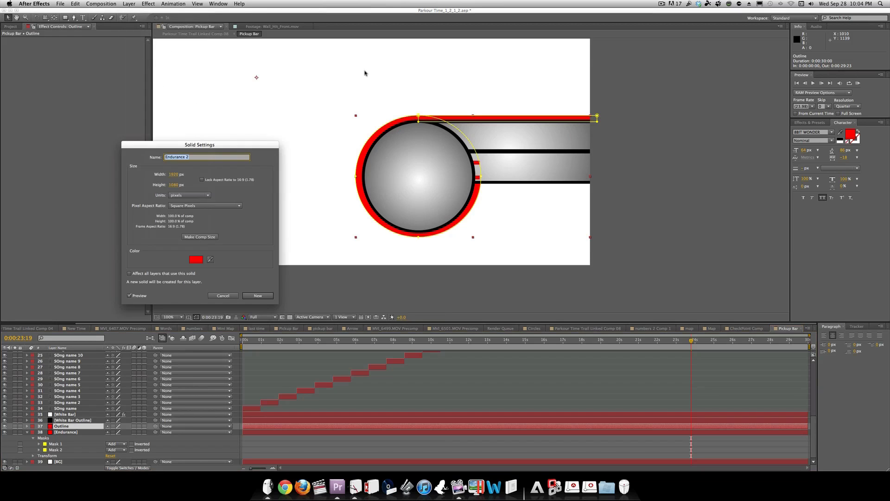
click(197, 259)
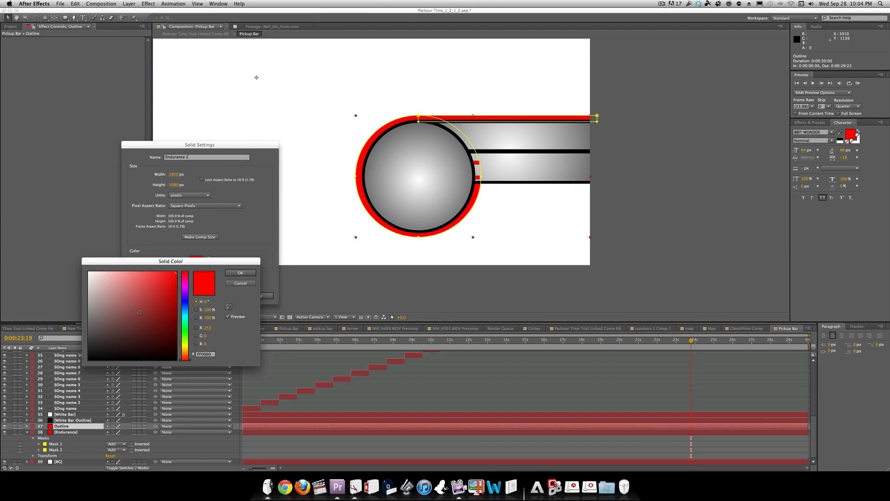
click(89, 272)
click(240, 272)
click(256, 297)
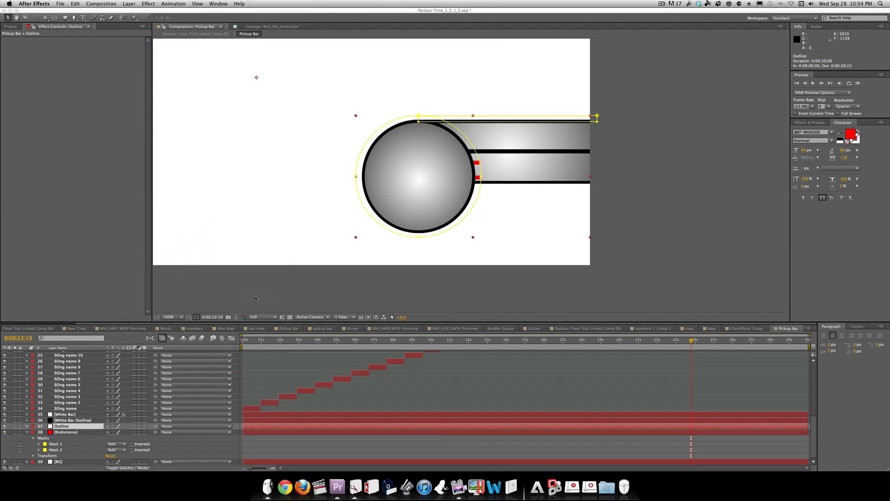
Step: Hide the BG layer and move Outline directly below Endurance
click(4, 462)
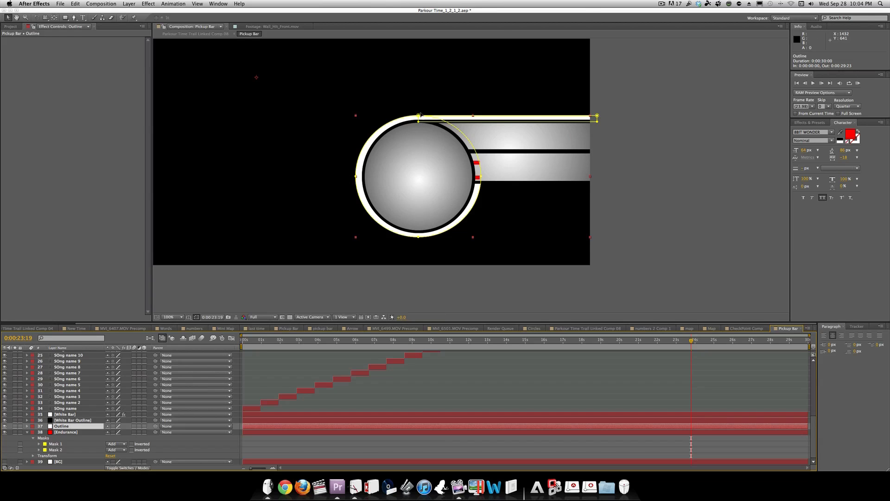
drag(89, 426, 88, 458)
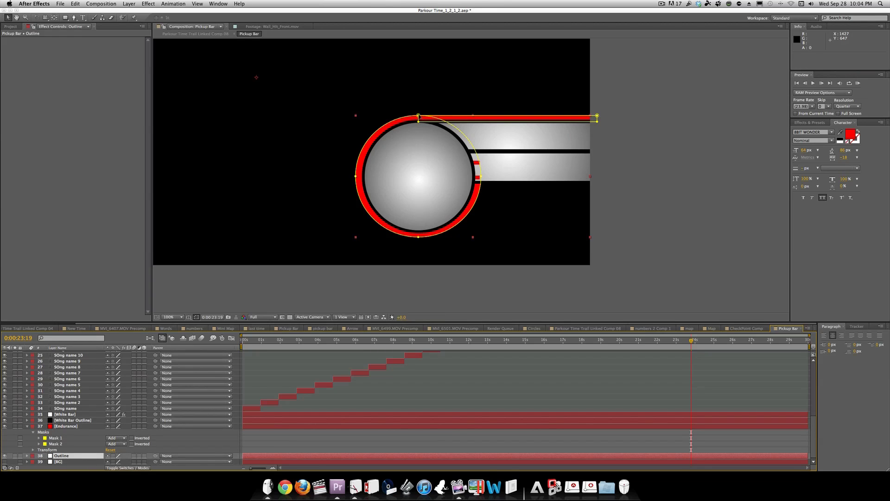
drag(423, 168, 420, 166)
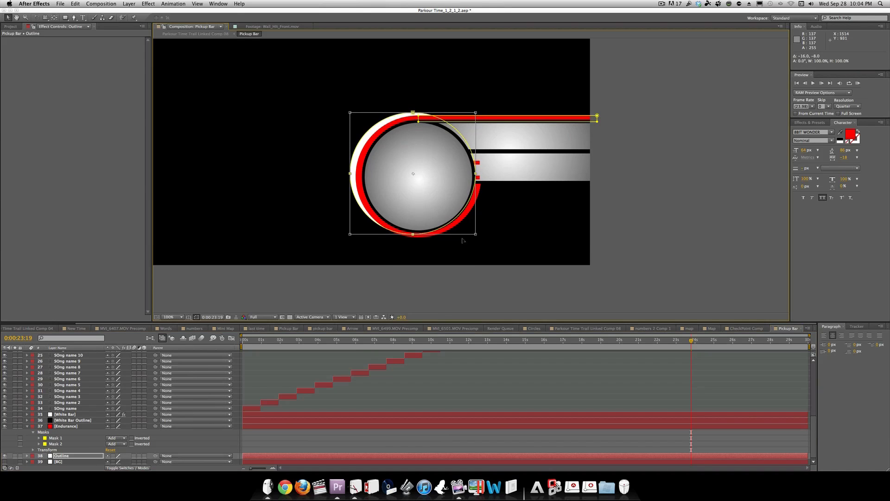
drag(475, 235, 485, 242)
key(ctrl+z)
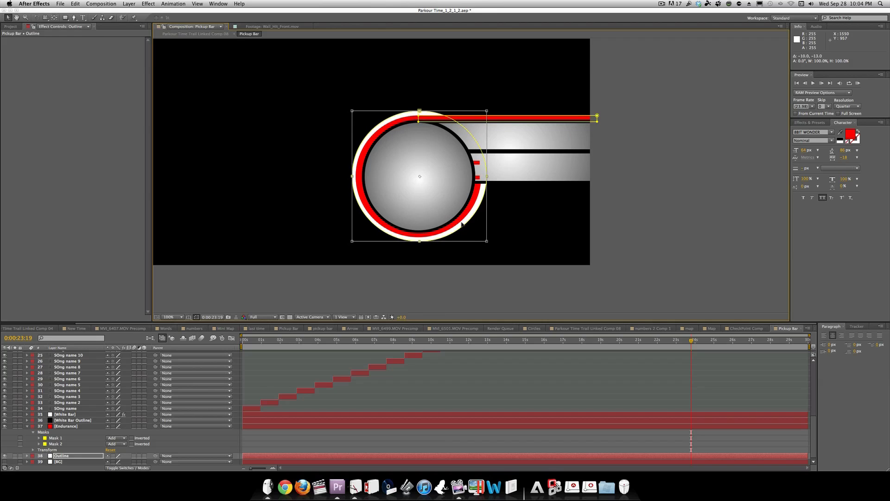
key(ctrl+z)
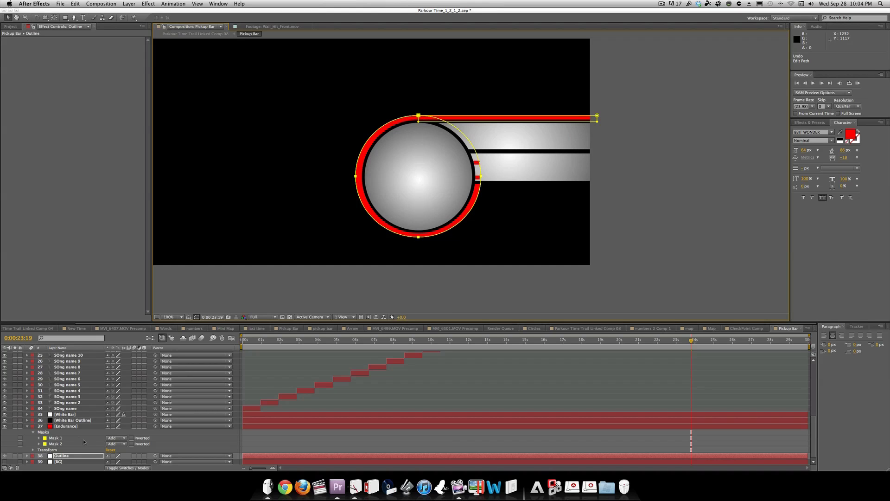
Step: Duplicate Outline's circular Mask 1 and enlarge the copy to about 109.5%
key(m)
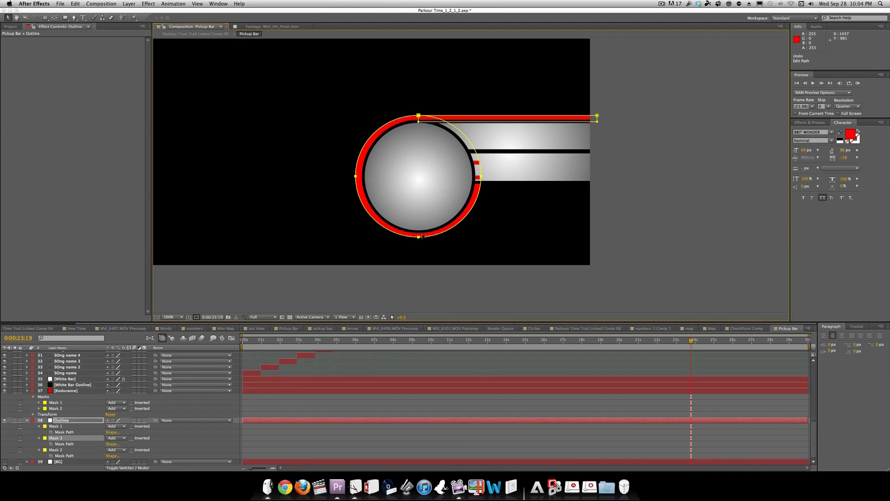
double_click(419, 238)
drag(419, 238, 399, 229)
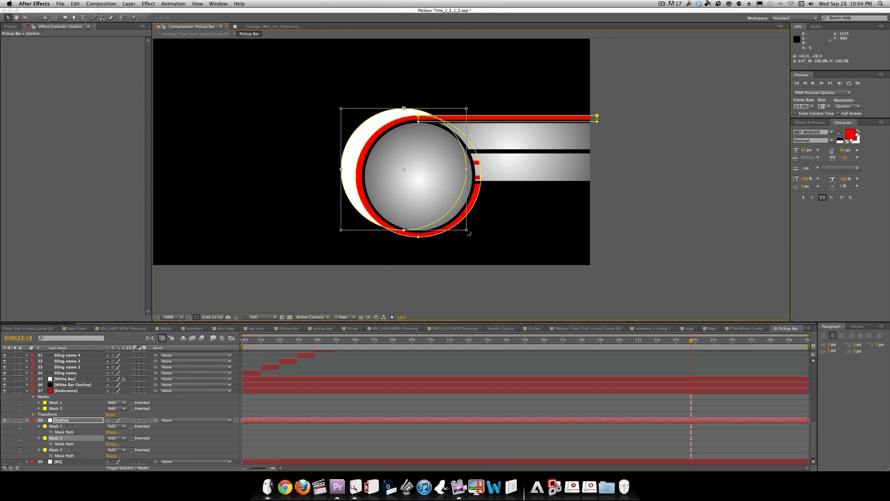
drag(467, 231, 493, 244)
key(super+z)
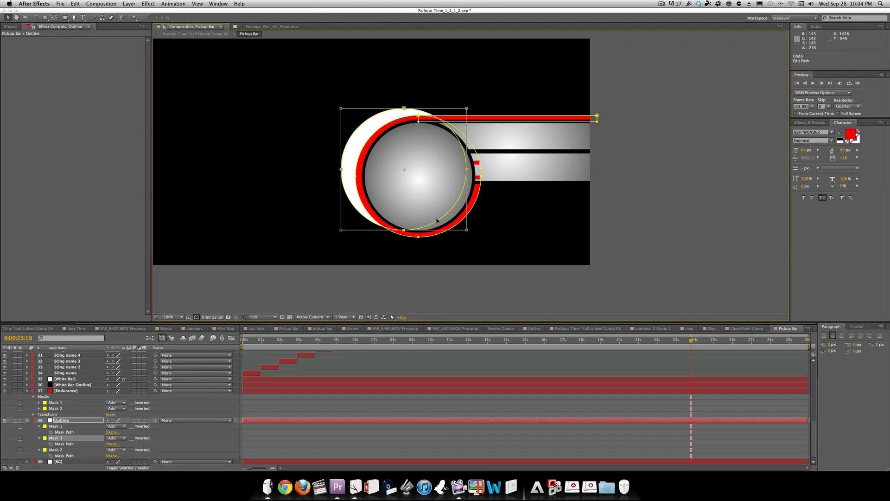
key(super+z)
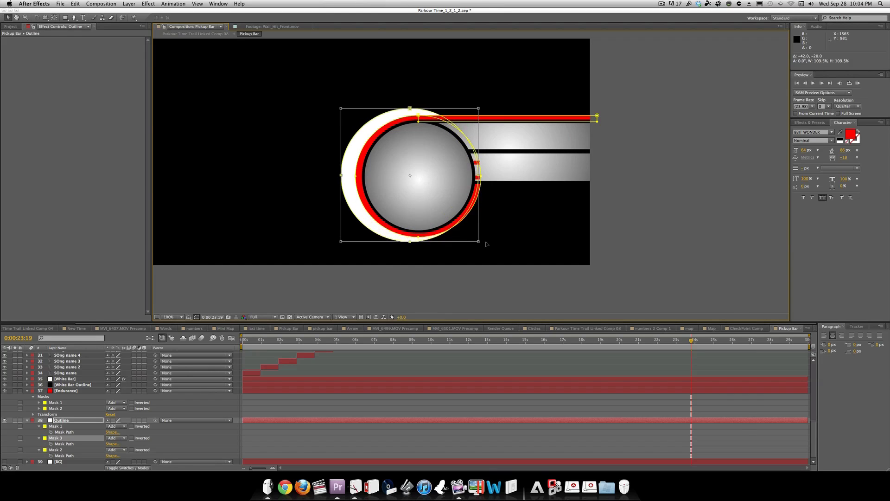
Step: Center Outline's enlarged circular mask on the circle and scale it to about 97.7% for an even white rim around the red ring
mouse_move(417, 213)
mouse_down()
mouse_move(434, 213)
mouse_move(425, 208)
mouse_move(427, 216)
mouse_up()
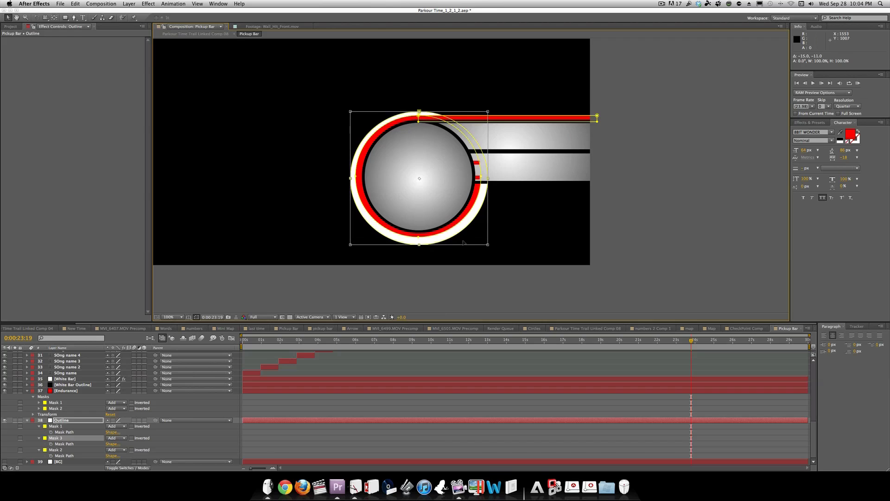
drag(488, 245, 487, 243)
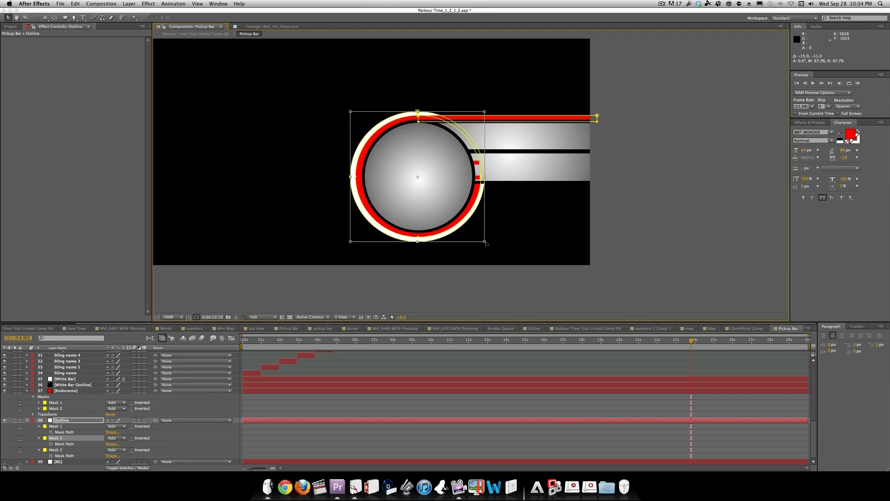
drag(420, 200, 421, 200)
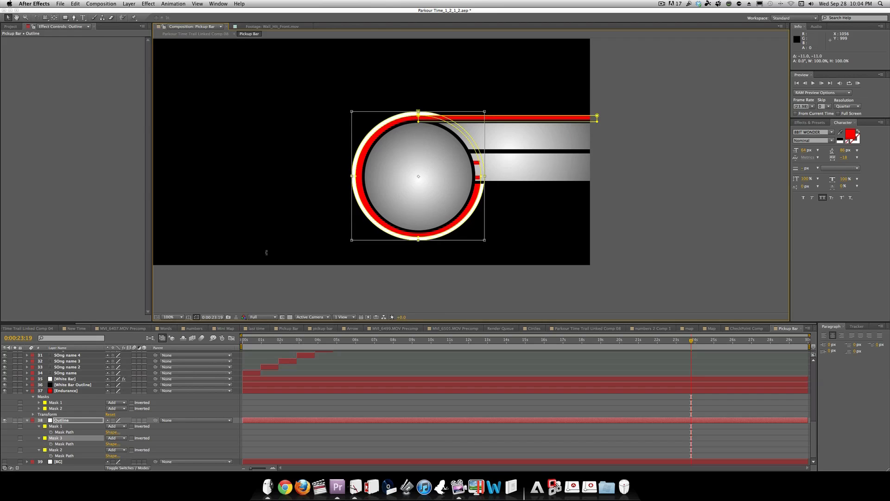
Step: Move Outline's Mask 1 below Mask 3 in the mask order and return to the Pickup Bar composition view
double_click(72, 444)
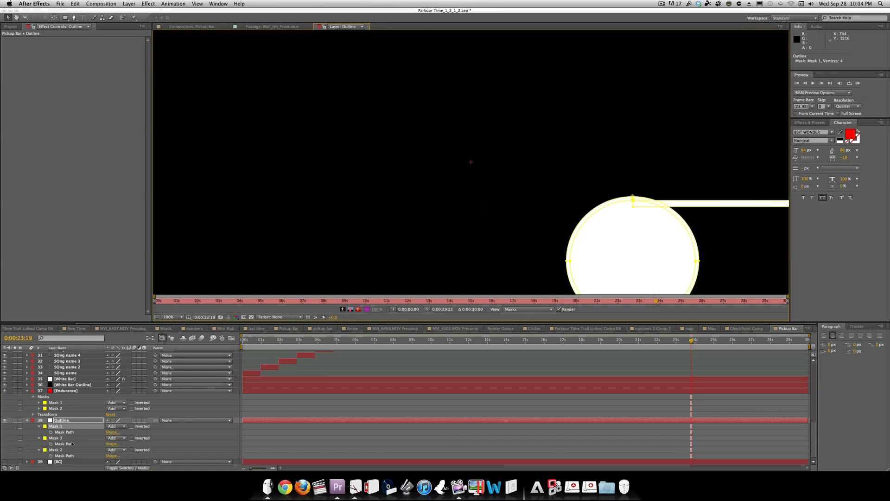
drag(62, 429, 62, 442)
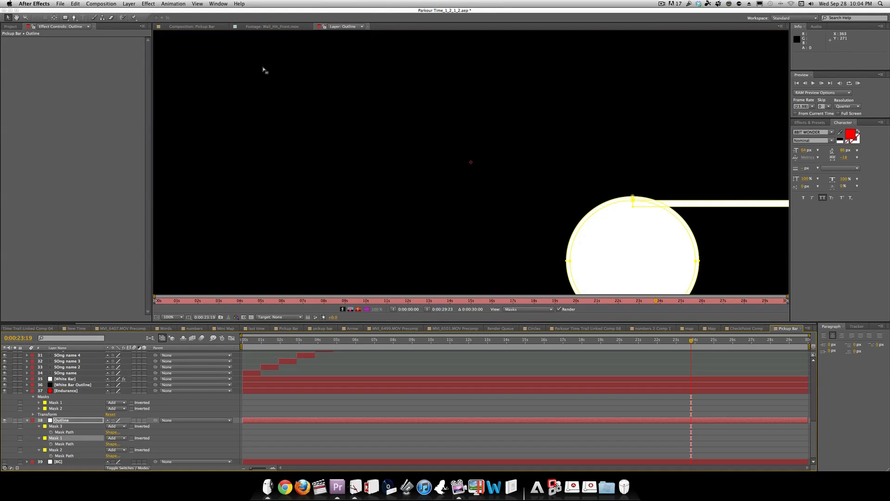
click(261, 334)
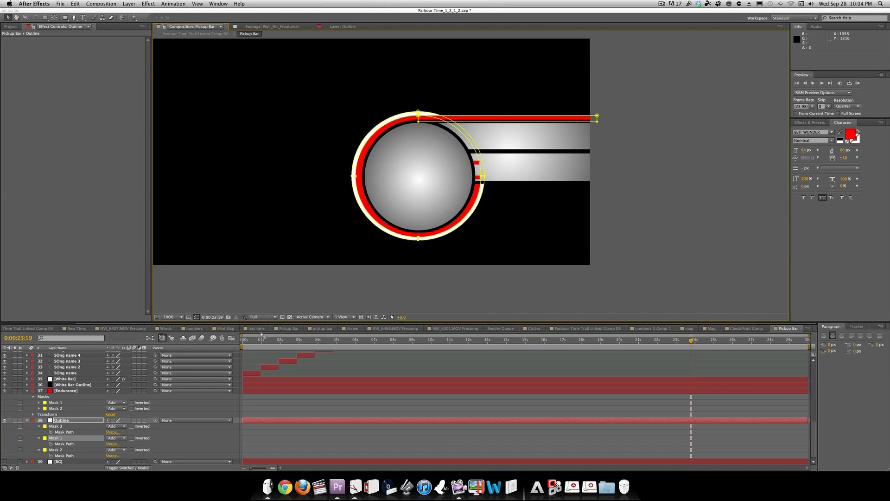
Step: Set Outline's Mask 1 to Subtract and toggle Endurance's visibility to check the white ring
click(116, 438)
click(126, 444)
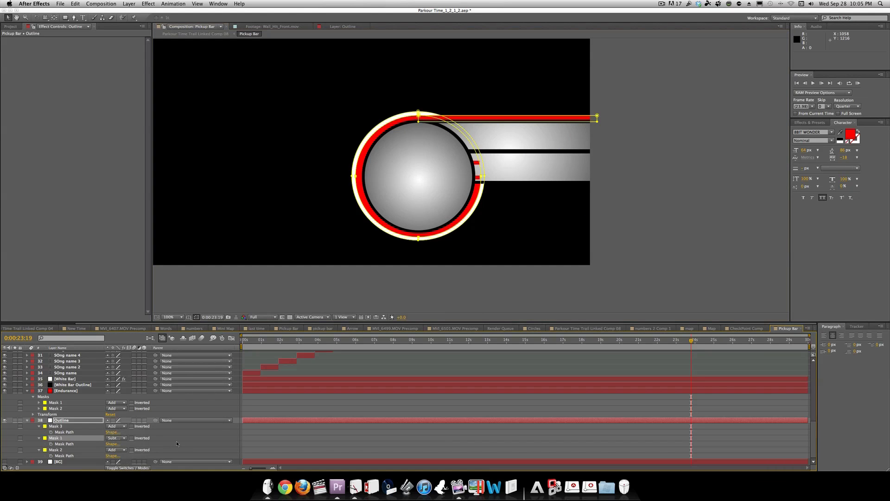
click(6, 391)
click(5, 391)
click(5, 391)
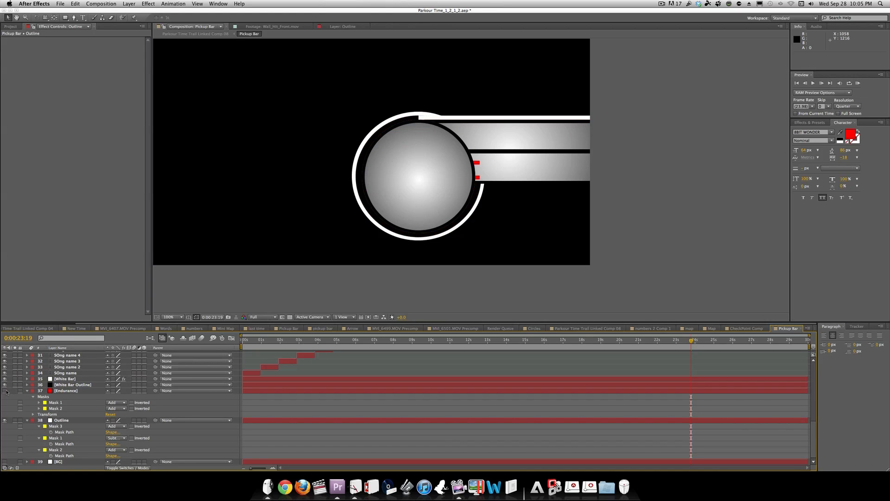
click(5, 391)
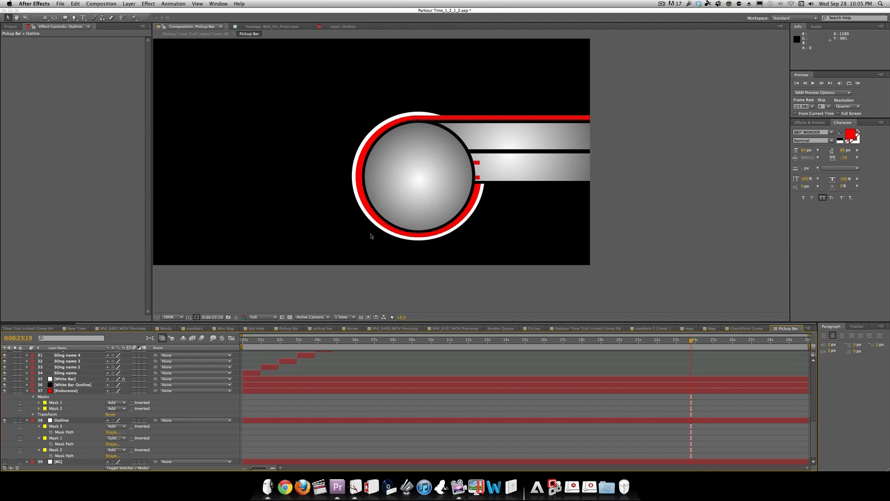
Step: Move Outline's Mask 2 up about 11.2 px to the white ring's top edge and reduce its height to about 59.7%
click(63, 452)
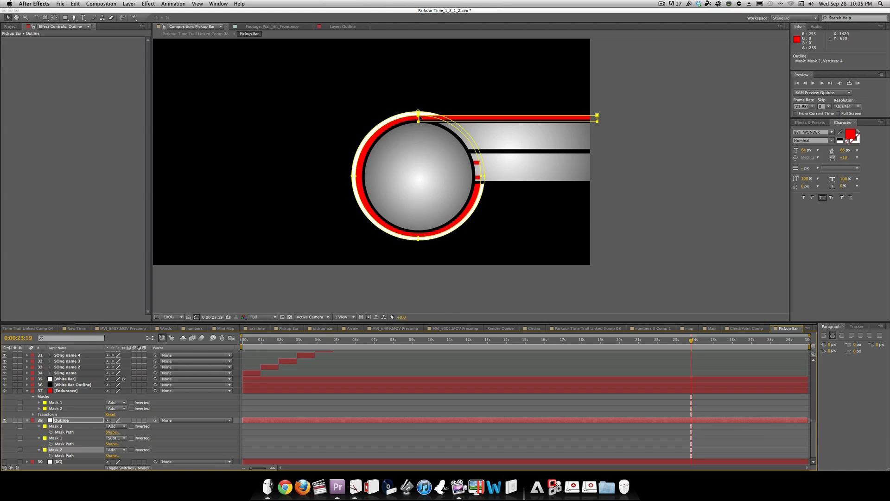
scroll(474, 177, up, 4)
scroll(448, 106, down, 1)
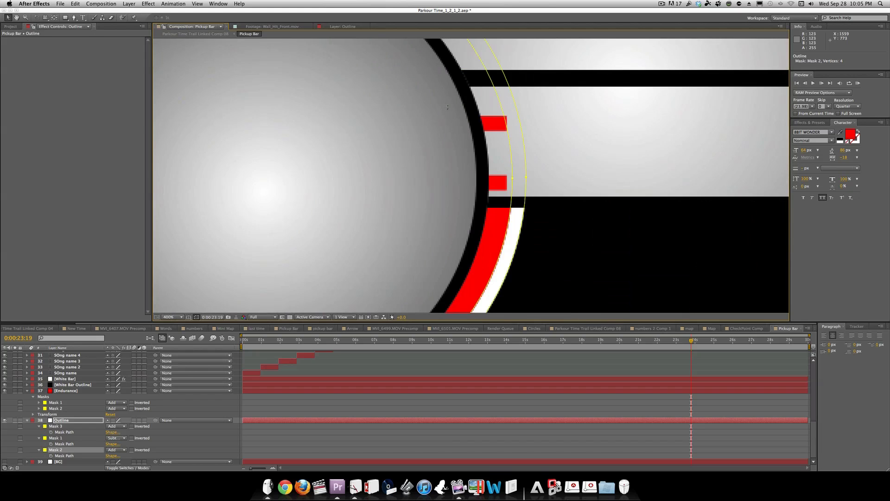
scroll(448, 107, up, 6)
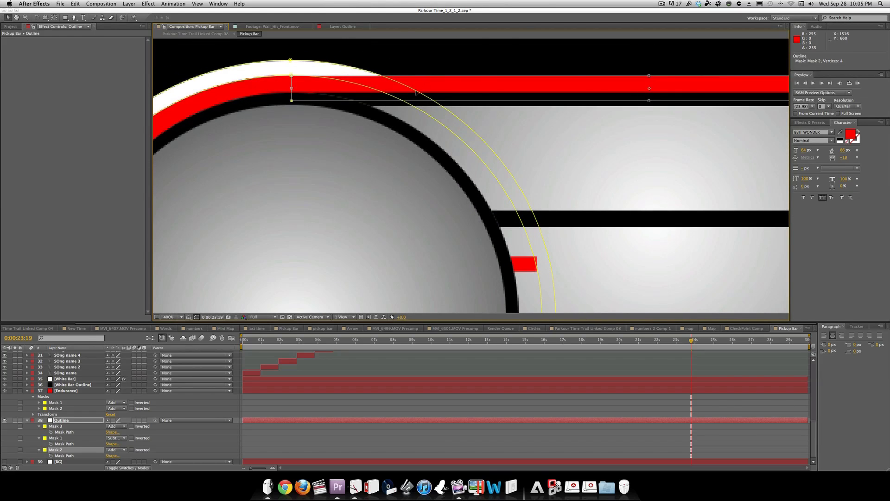
drag(417, 93, 415, 76)
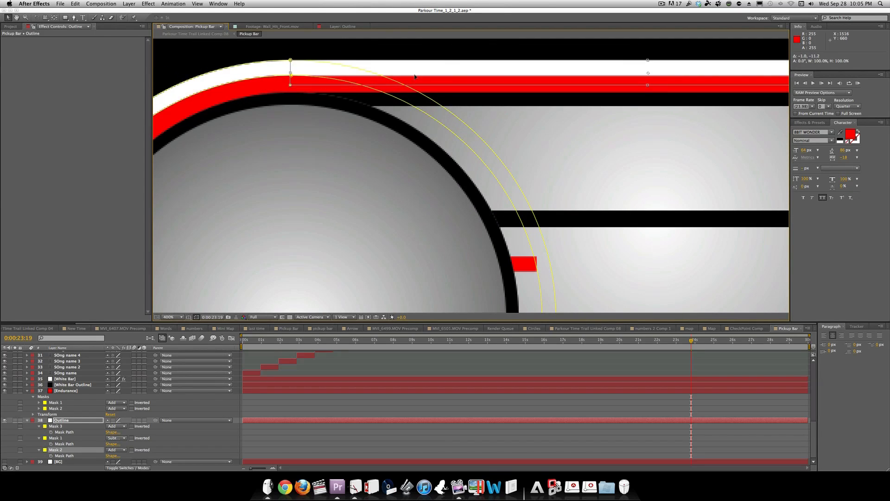
scroll(415, 77, down, 4)
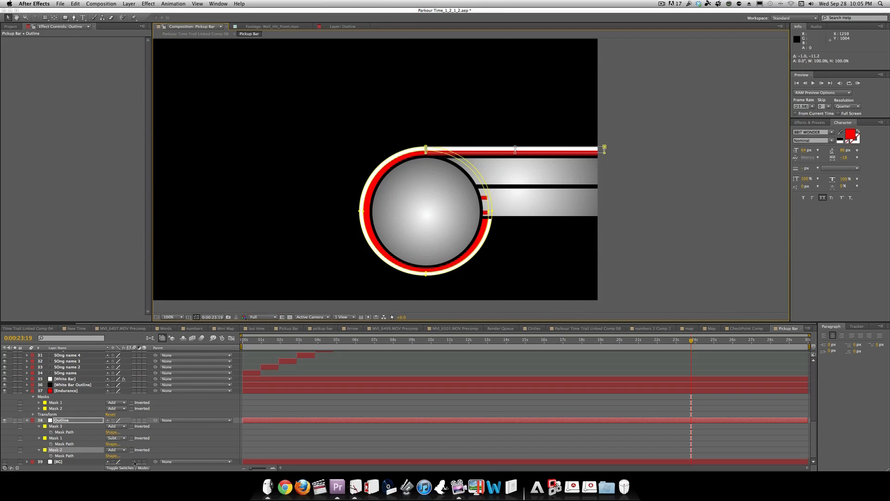
scroll(468, 190, up, 4)
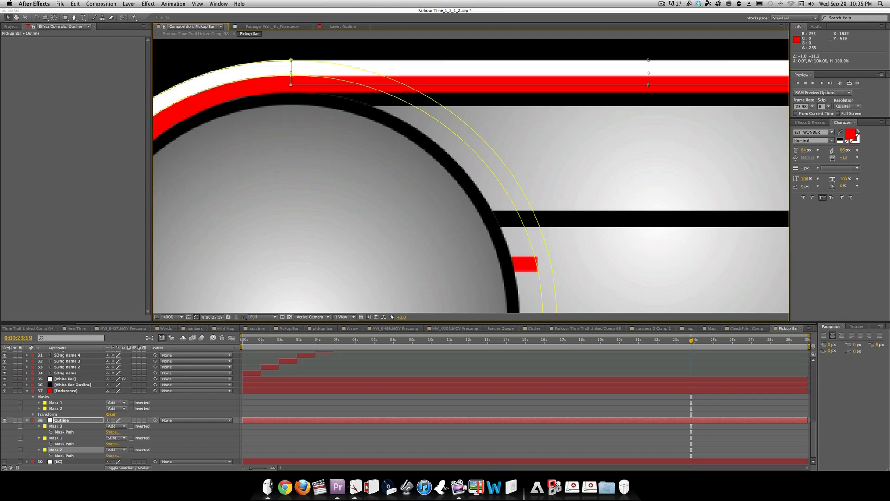
drag(649, 85, 651, 76)
key(comma)
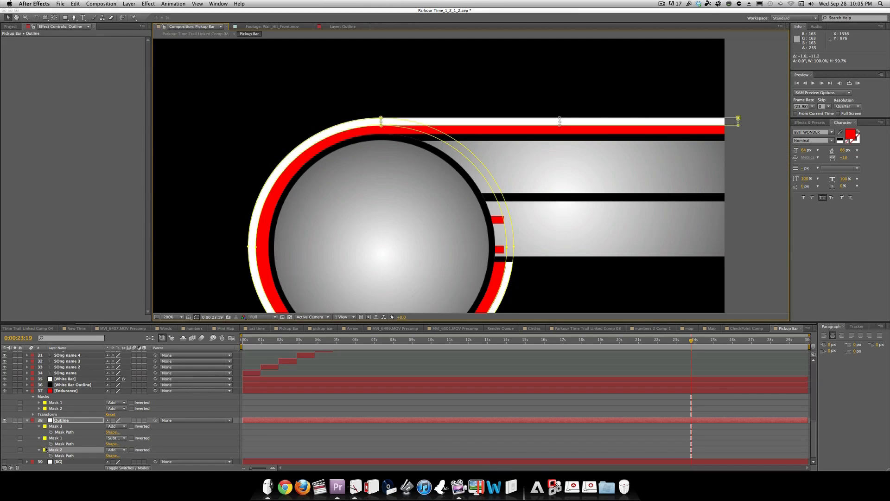
Step: Hide the Endurance layer and duplicate Outline's Mask 2
click(28, 420)
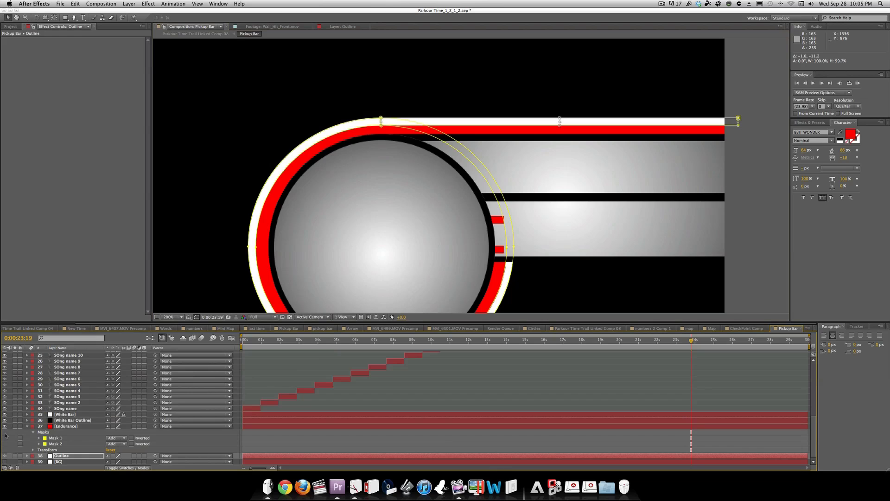
click(5, 426)
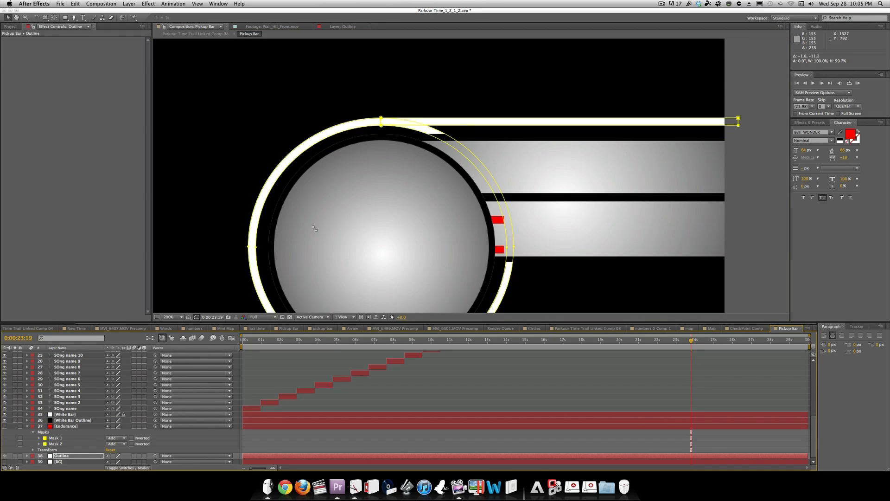
scroll(501, 243, down, 2)
scroll(499, 242, up, 2)
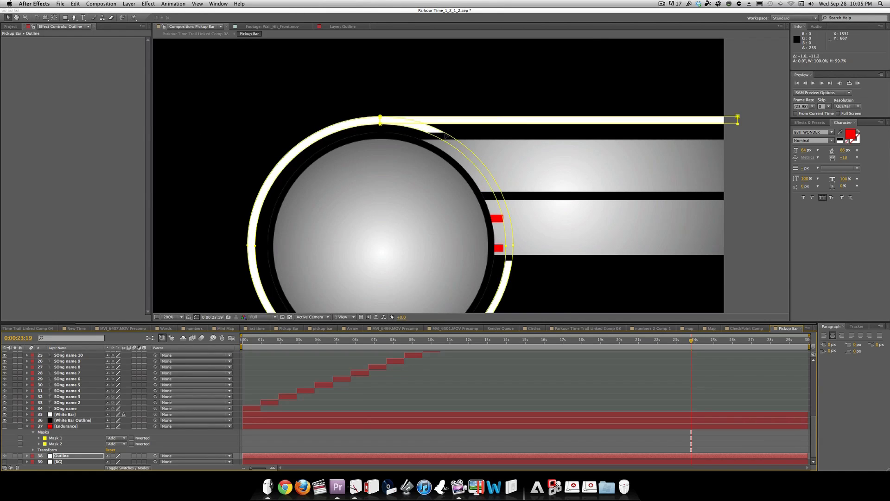
key(m)
click(63, 450)
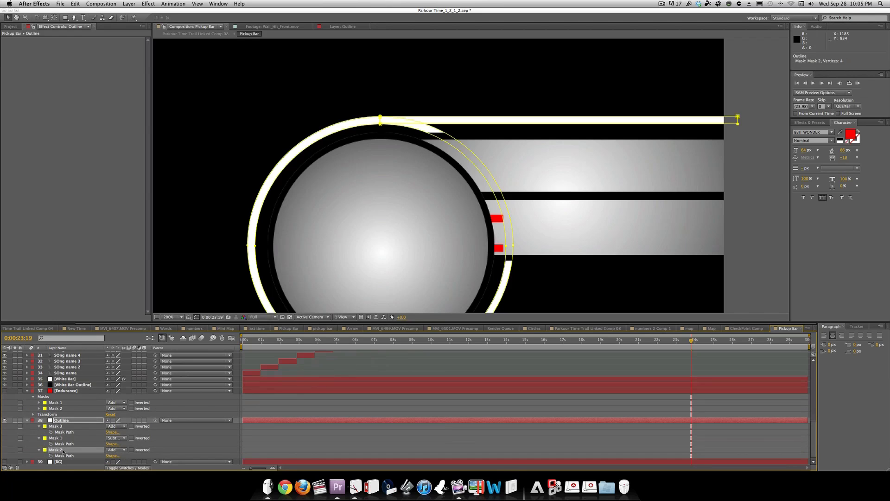
key(super+d)
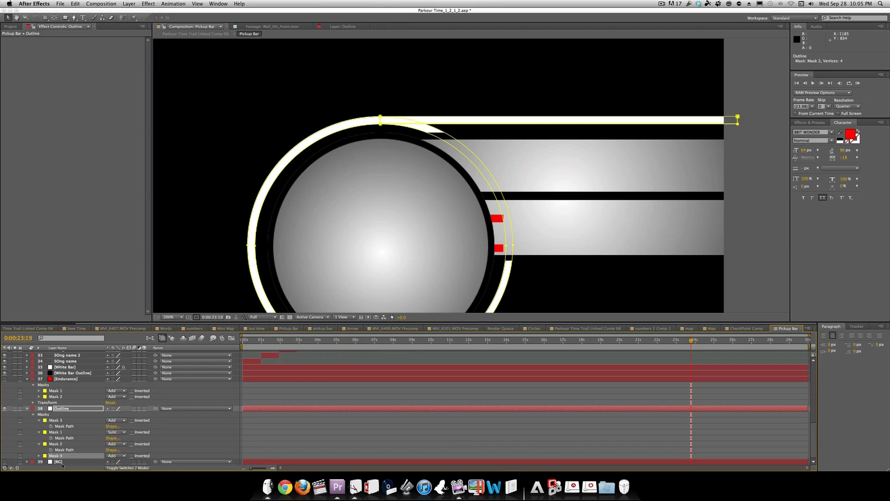
Step: Move Outline's Mask 4 down about 10.5 px, stretch its height to about 148.8% and set it to Subtract
double_click(411, 123)
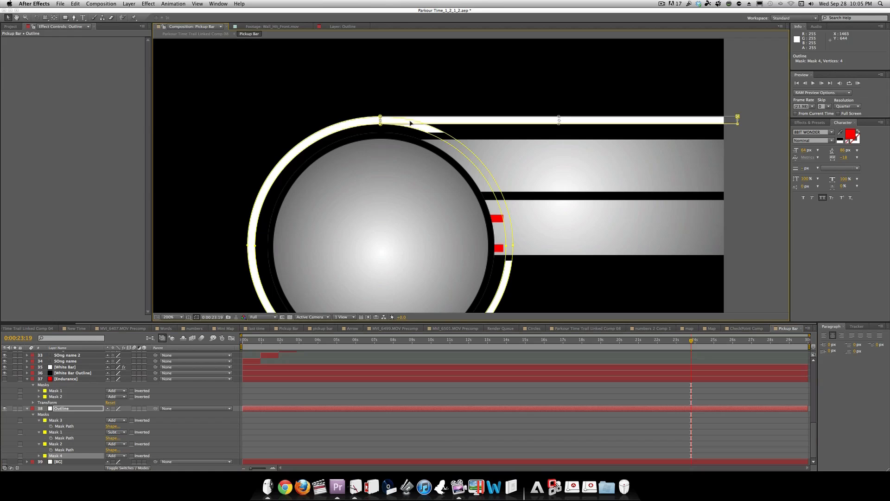
mouse_move(428, 121)
mouse_down()
mouse_move(417, 130)
mouse_move(431, 129)
mouse_up()
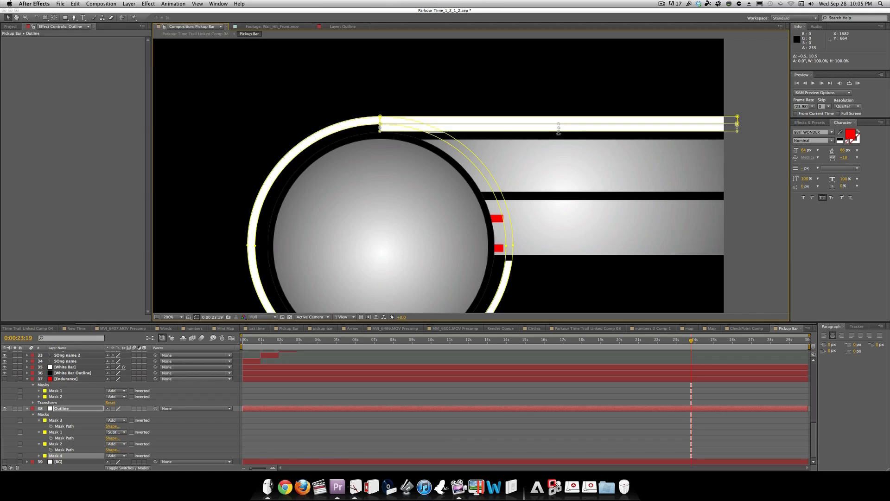
drag(559, 132, 559, 135)
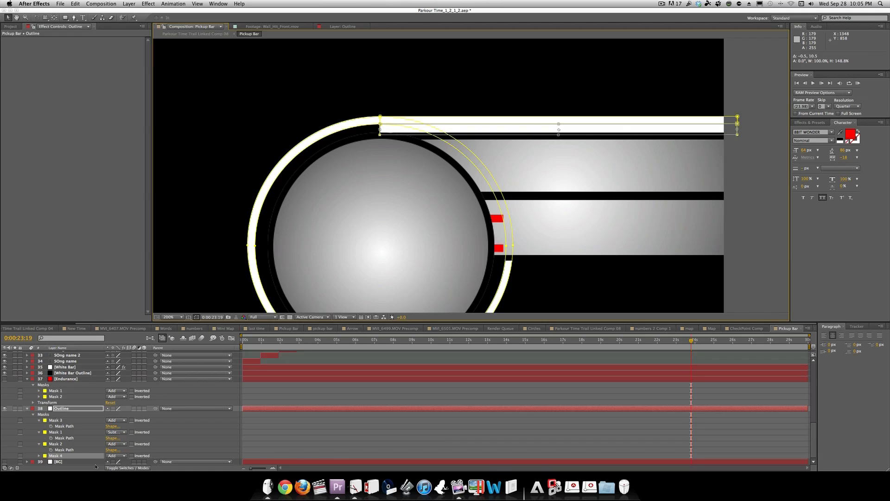
click(124, 456)
click(131, 443)
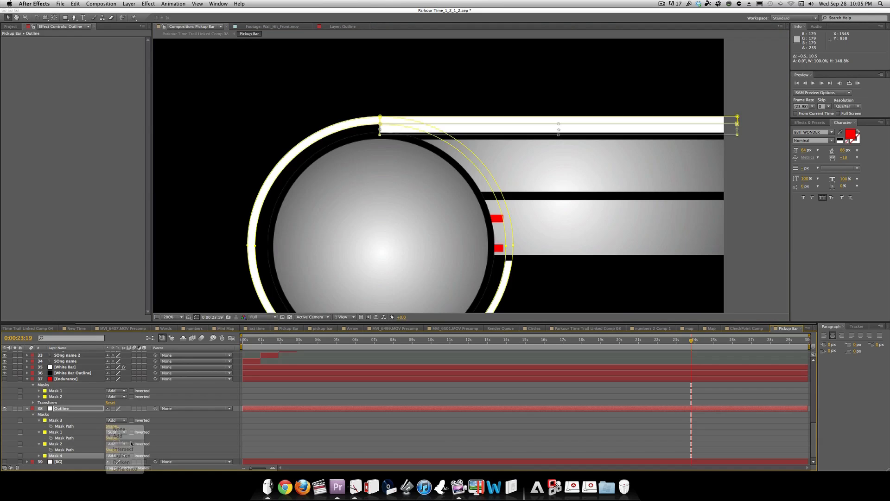
click(188, 435)
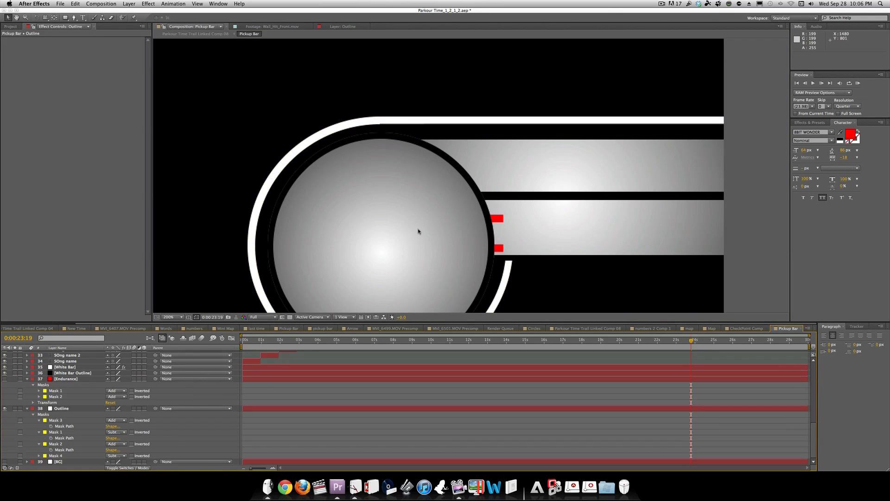
key(comma)
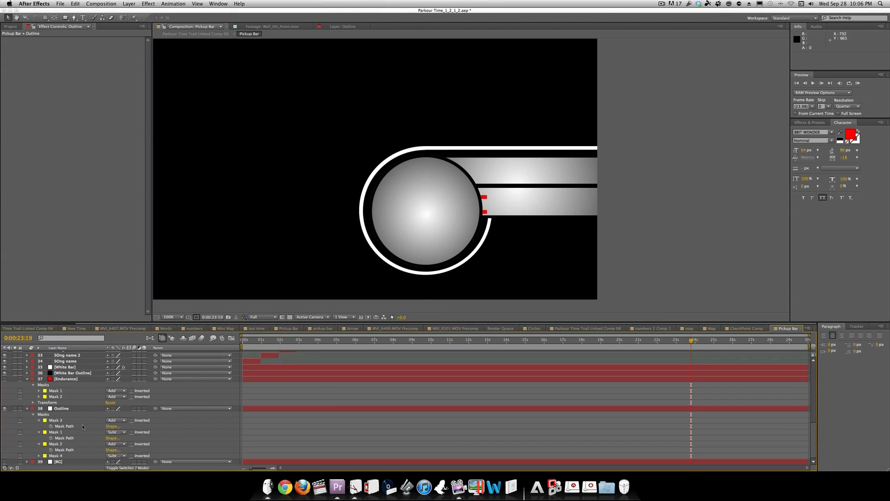
Step: Collapse the Outline and Endurance layer properties and make Endurance visible again
click(26, 408)
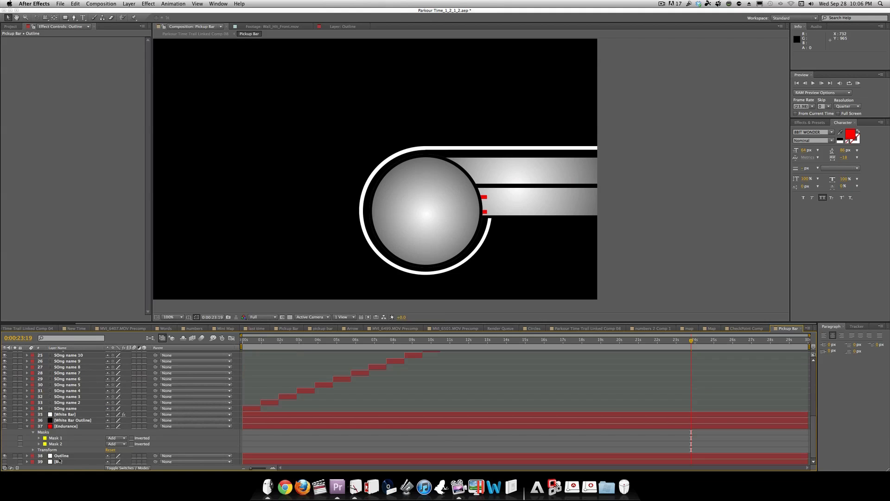
click(61, 456)
click(70, 427)
click(5, 425)
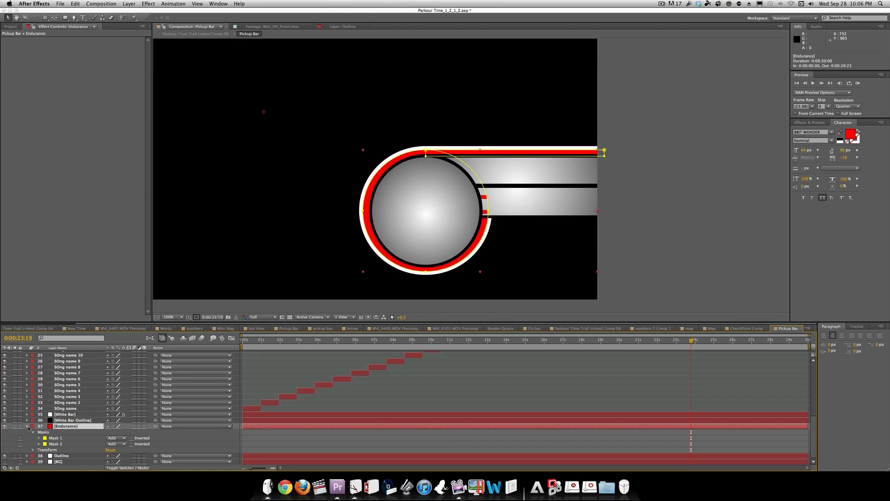
click(27, 426)
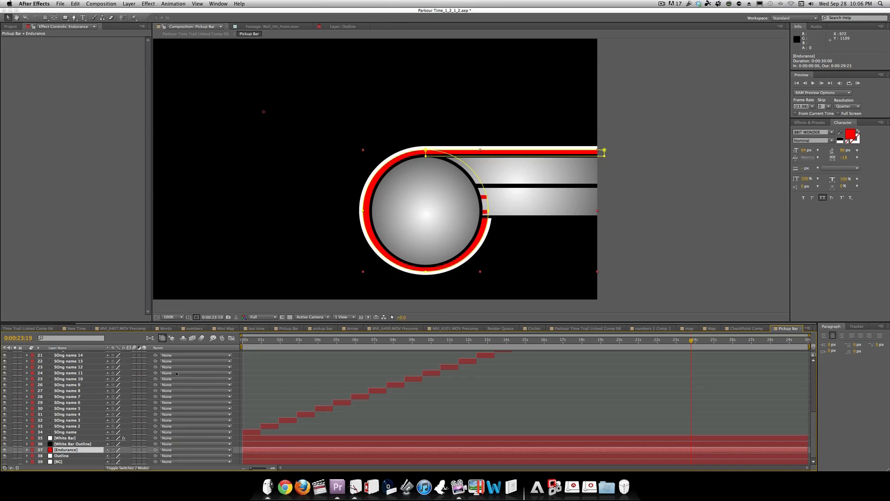
Step: Apply the Radial Wipe effect to Endurance and place its wipe center at the middle of the gray circle
click(147, 4)
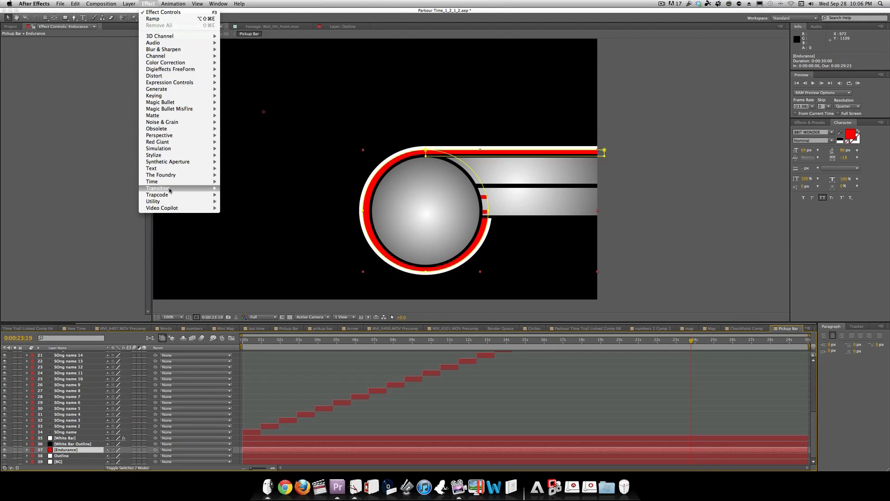
mouse_move(170, 190)
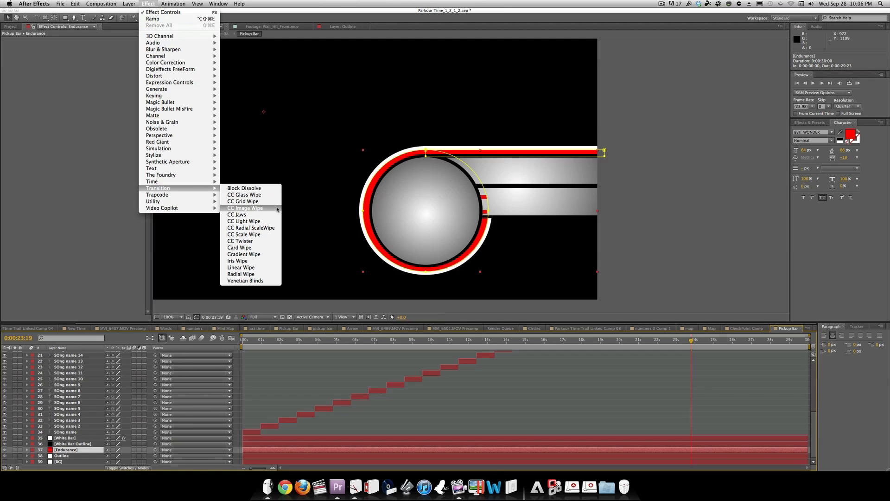
click(362, 228)
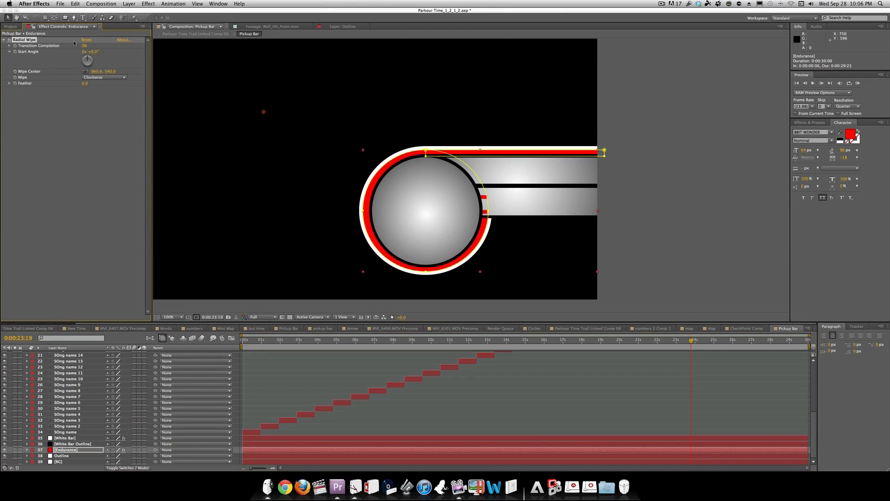
click(86, 73)
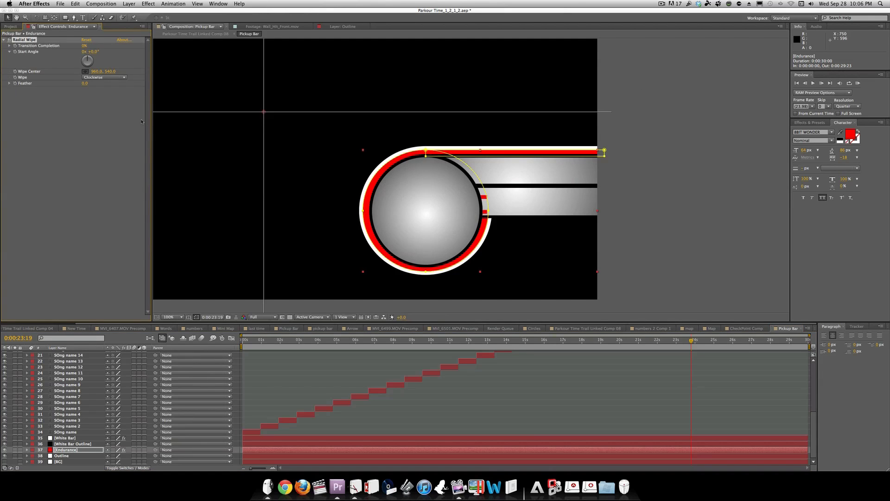
click(423, 199)
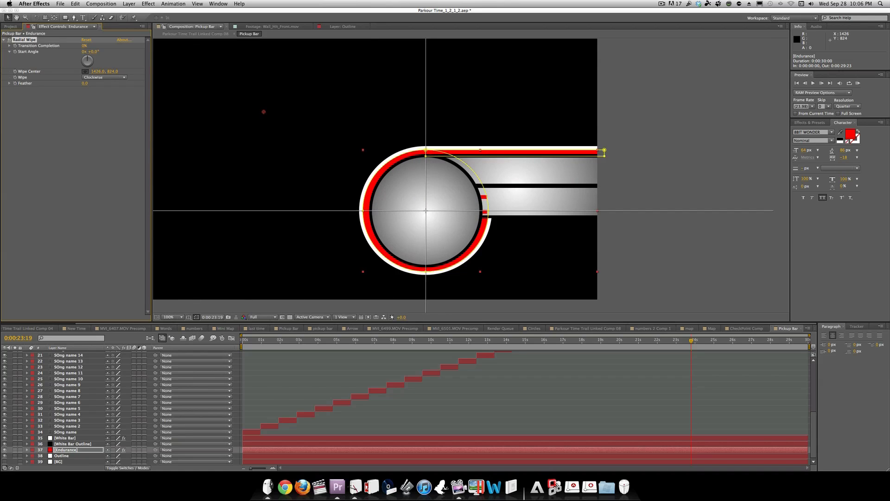
click(426, 211)
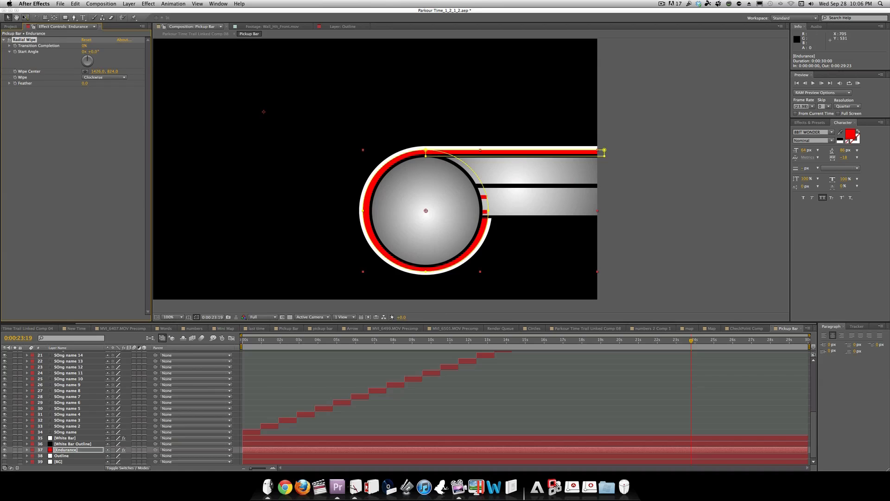
Step: Set the Radial Wipe to Counterclockwise with a 90° start angle, testing Transition Completion and returning it to 0%
drag(83, 48, 85, 49)
click(107, 77)
click(104, 89)
drag(85, 50, 84, 46)
click(94, 52)
key(Return)
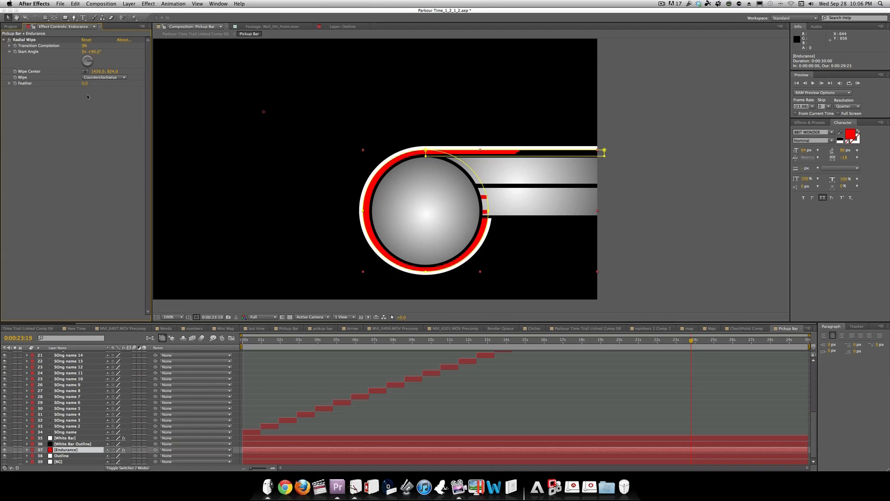
drag(84, 48, 63, 33)
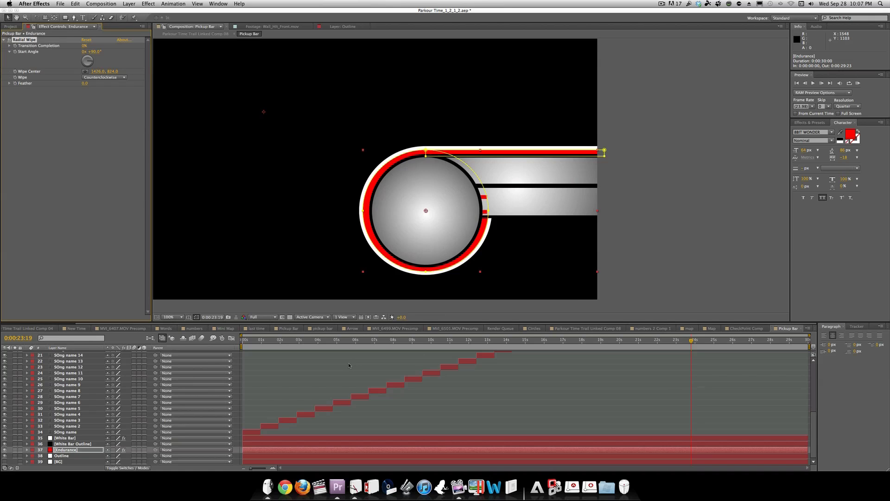
Step: Scrub through the runner's approach to the brick wall in MVI_6501.MOV Precomp, ending at 0:00:00:18
key(shift+Escape)
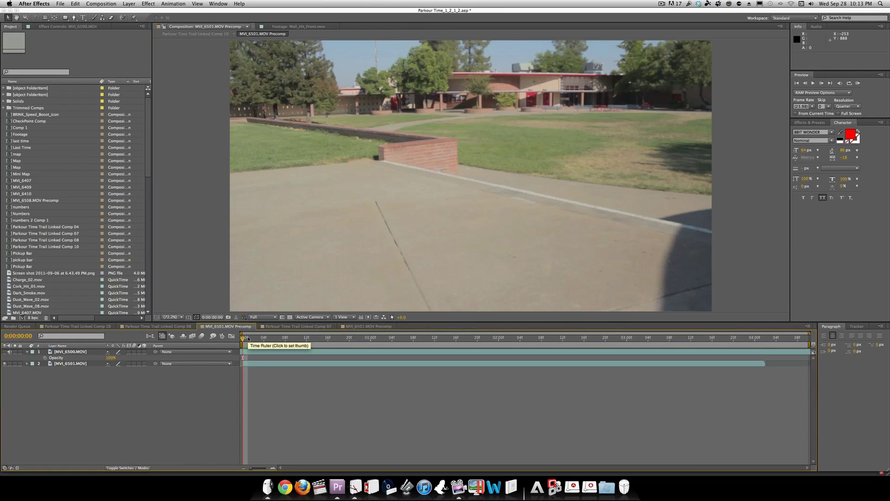
drag(246, 339, 360, 339)
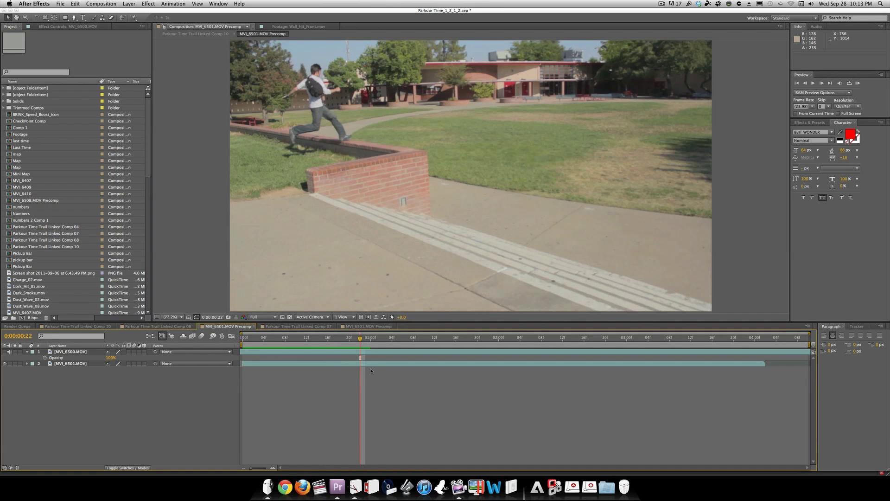
drag(360, 337, 333, 340)
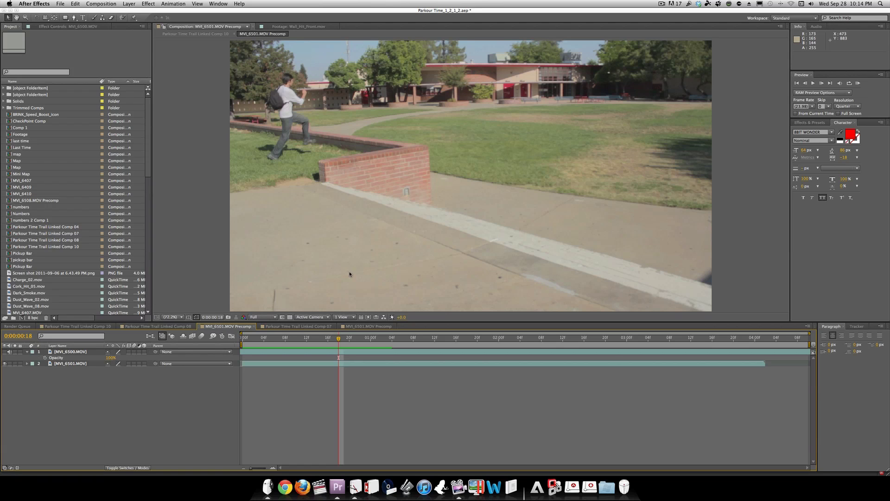
Step: Review the runner's approach backwards through MVI_6501.MOV Precomp, ending at 0:00:00:10
key(Page_Up)
key(Page_Up)
key(Page_Up)
key(Page_Up)
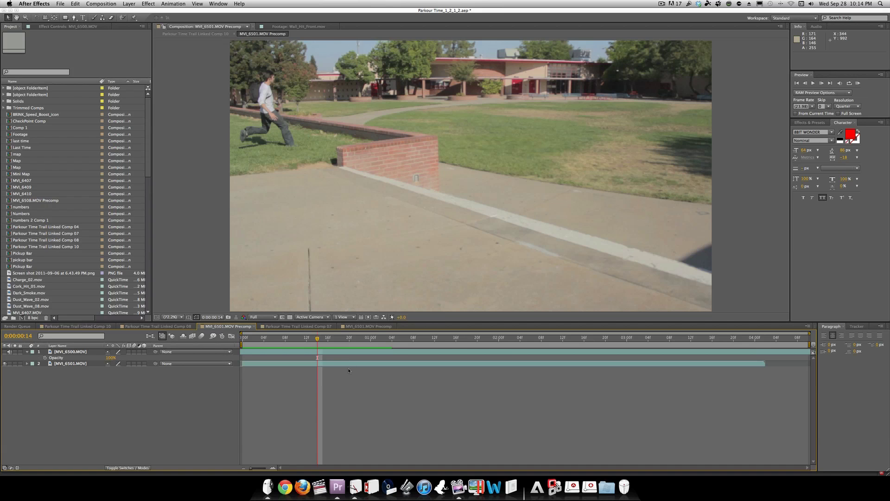
drag(318, 342, 296, 342)
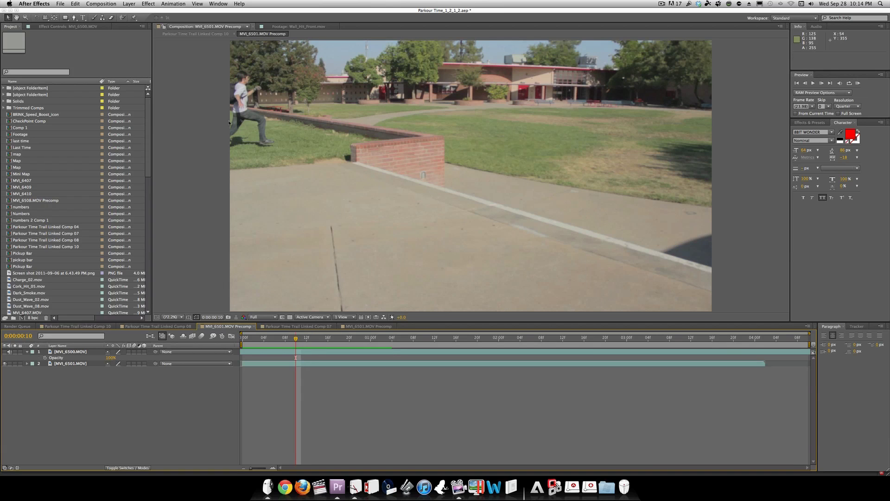
Step: Make the MVI_6500.MOV layer visible, go to 0:00:01:04 and reveal the layer's keyframed properties
click(65, 352)
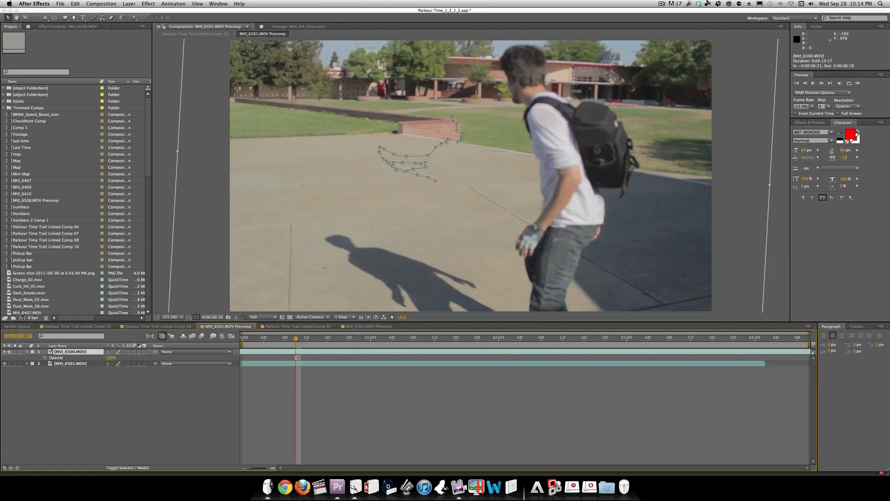
drag(299, 339, 397, 340)
key(comma)
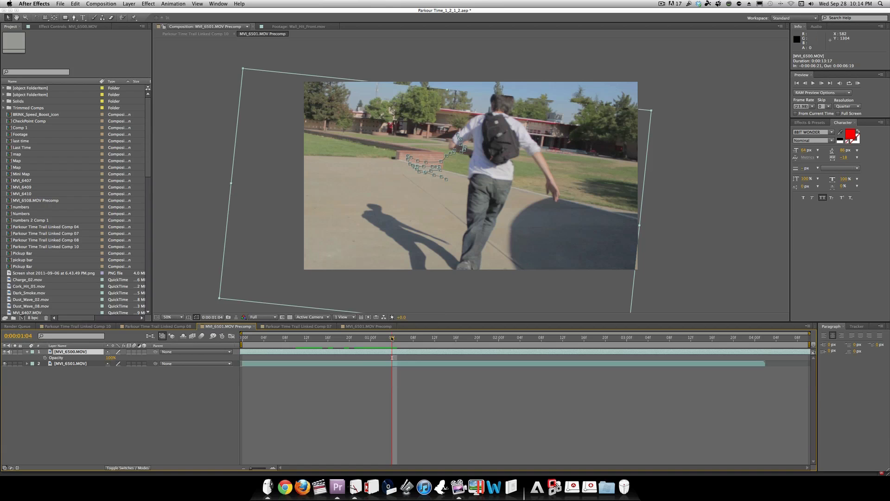
key(u)
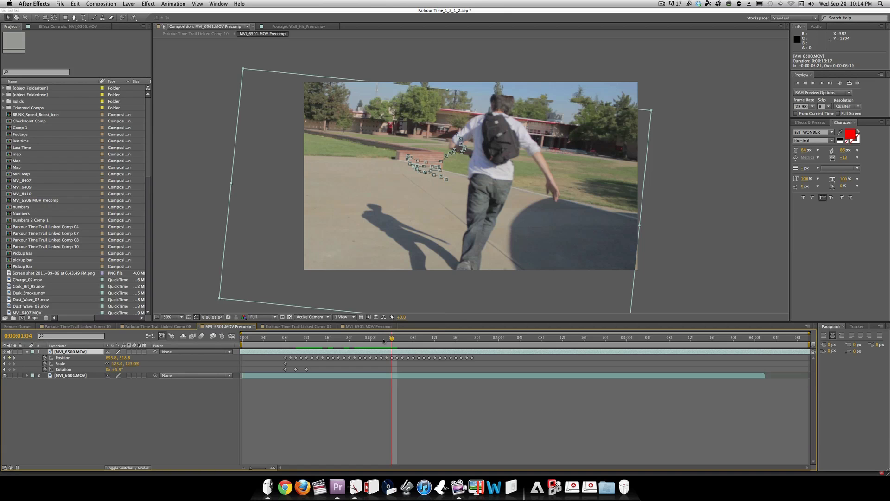
Step: Go to 0:00:00:10, remove the Scale animation from MVI_6500.MOV and show its Anchor Point as well
drag(393, 338, 277, 350)
key(Page_Down)
key(Page_Down)
key(Page_Down)
key(Page_Down)
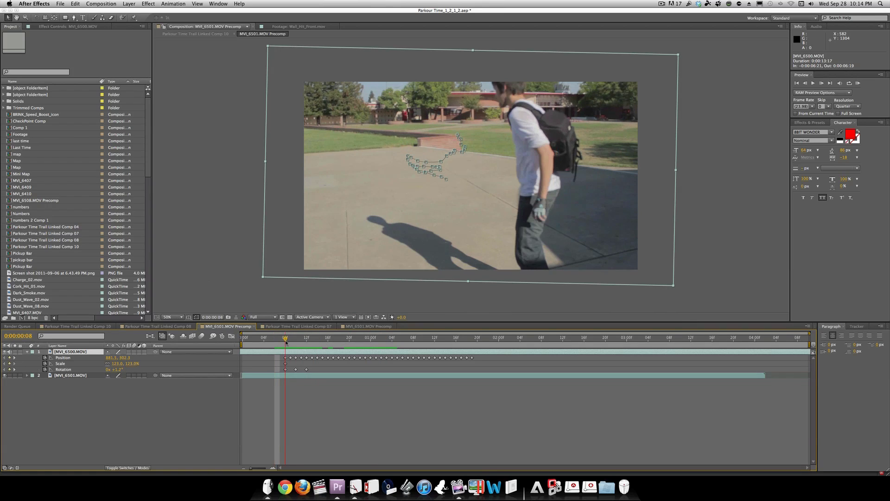
click(53, 364)
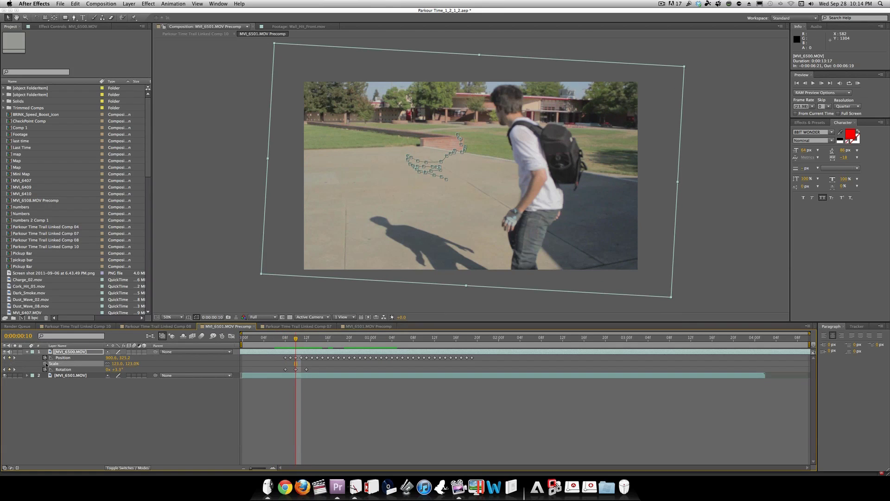
key(shift+a)
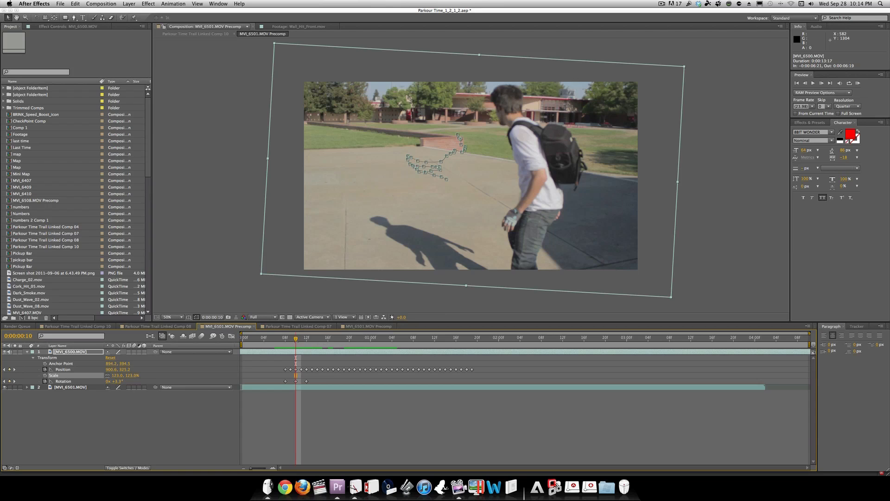
Step: Try 70% opacity on MVI_6500.MOV to compare it with the footage beneath, and undo the change
drag(296, 340, 449, 344)
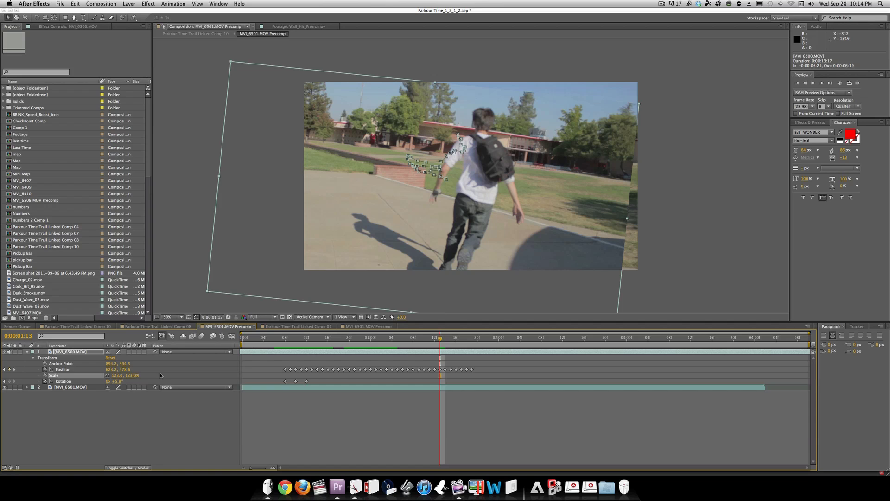
key(t)
click(110, 359)
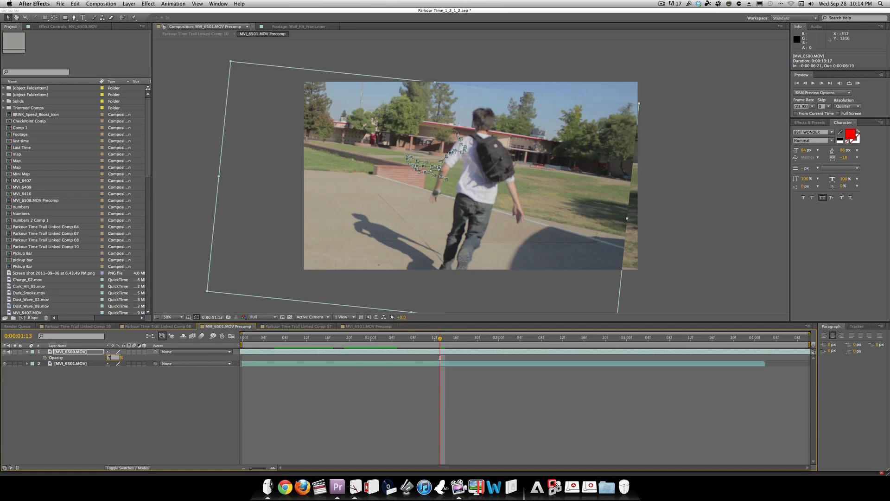
click(162, 418)
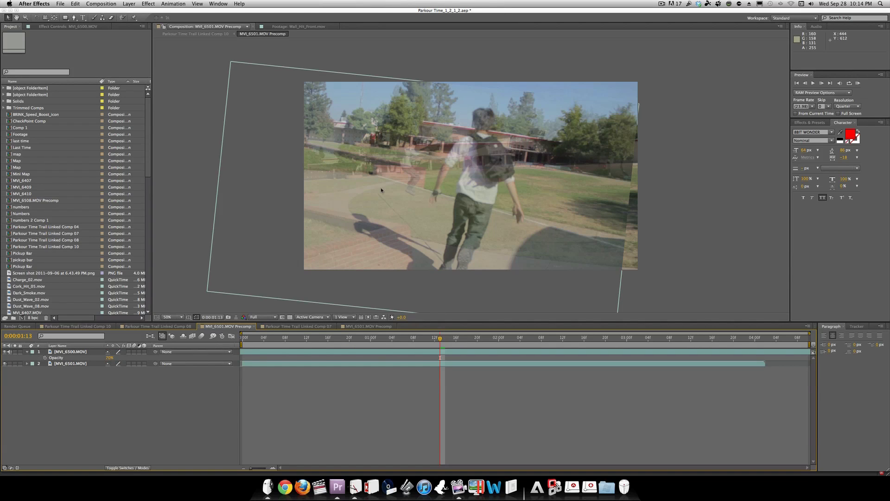
drag(441, 339, 232, 342)
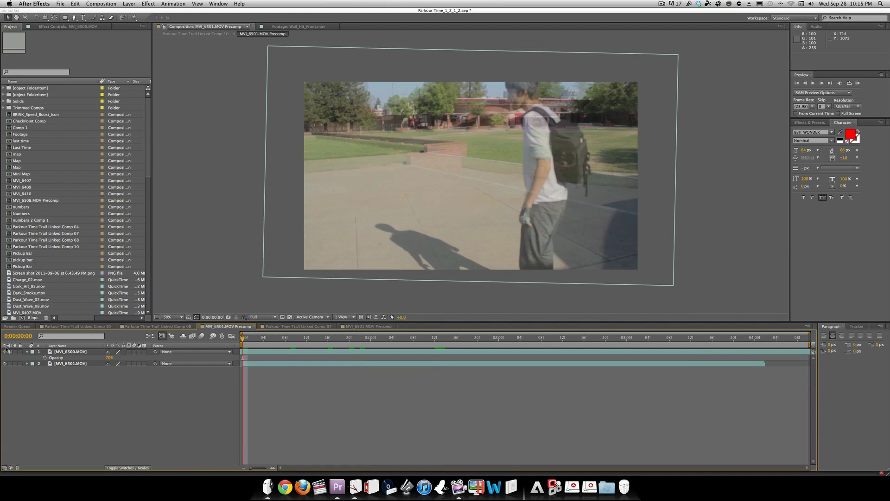
key(super+z)
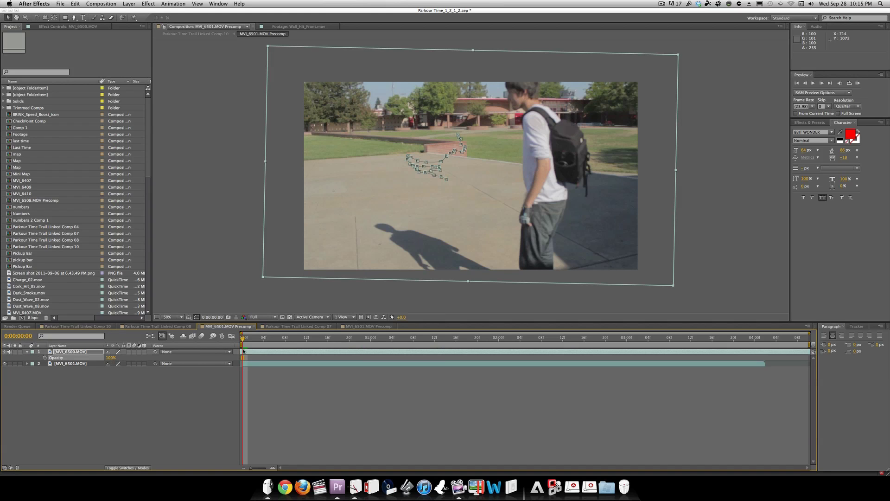
key(period)
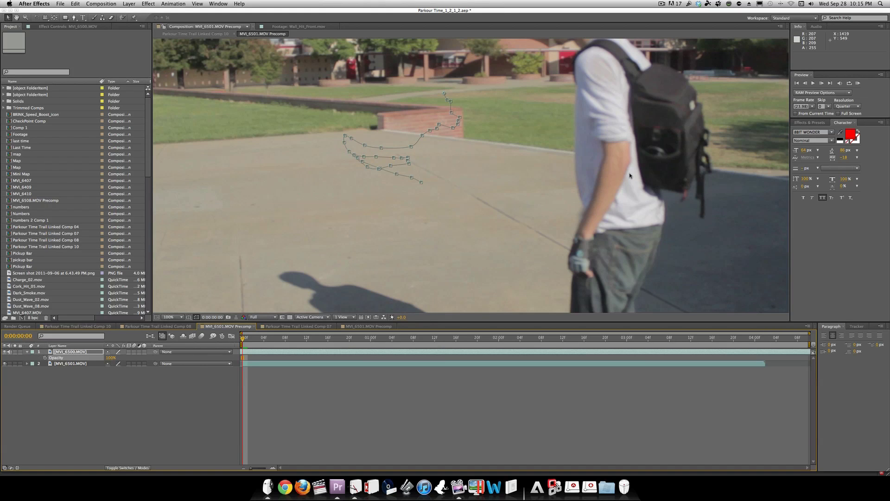
key(h)
drag(654, 98, 582, 192)
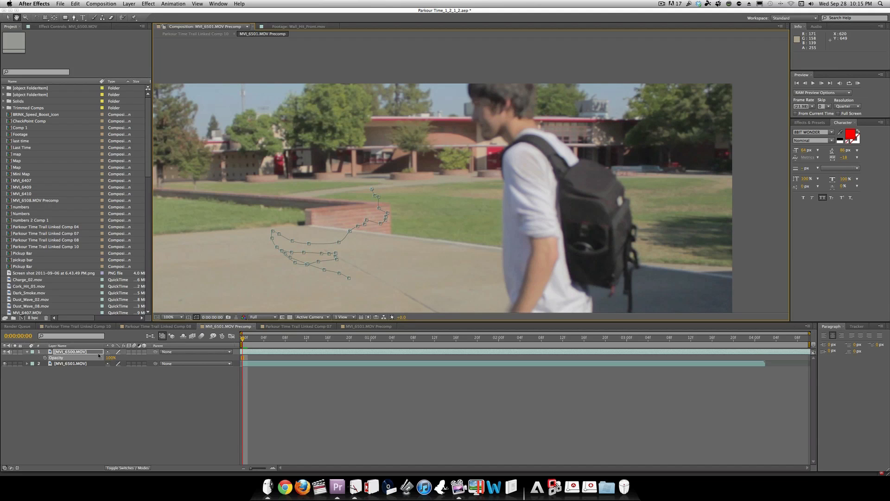
key(v)
double_click(82, 353)
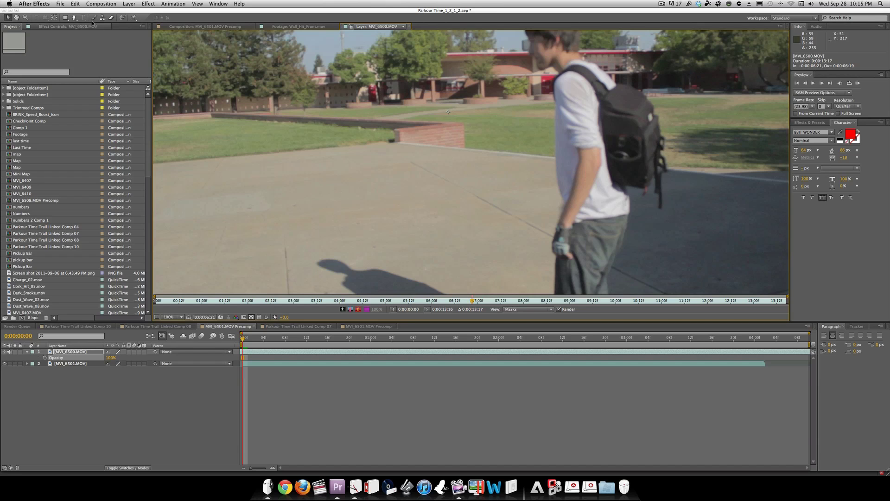
key(alt+w)
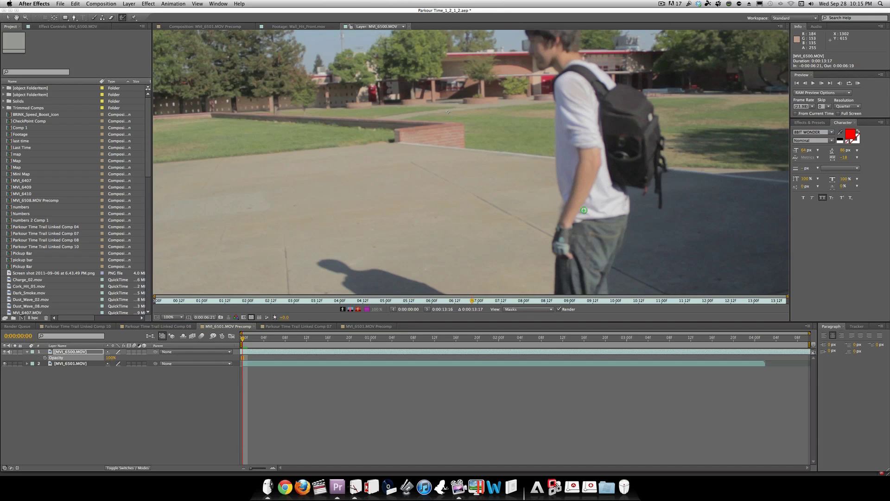
click(8, 17)
click(237, 26)
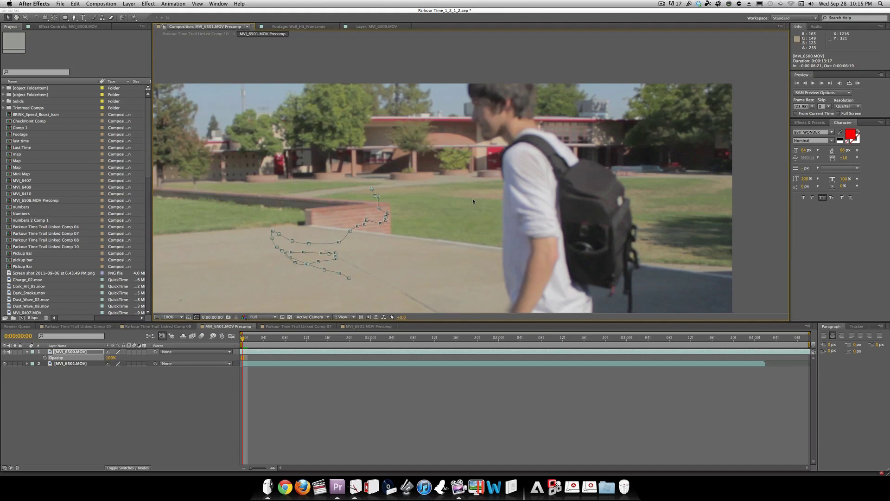
Step: Start a Pen mask on MVI_6500.MOV at 0:00:00:00, tracing the runner's forehead, face, neck and chest
key(g)
drag(468, 80, 502, 152)
click(473, 111)
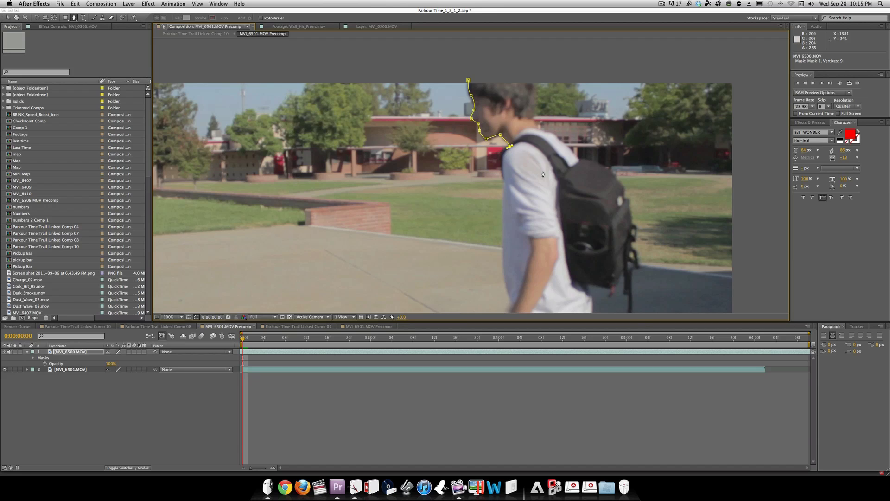
drag(542, 174, 475, 114)
key(g)
drag(476, 148, 477, 158)
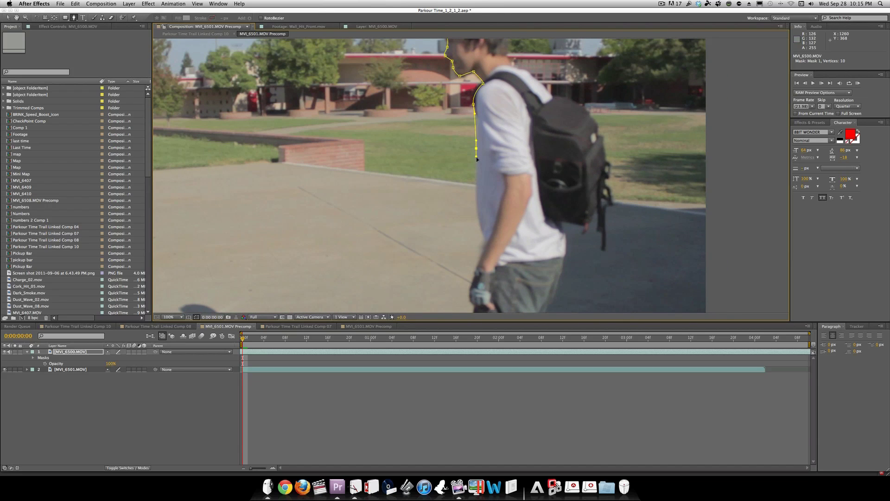
Step: Continue the mask down the runner's front side, around the hand and leg, across the frame's lower edge and up the rear leg
drag(479, 221, 480, 267)
click(470, 301)
drag(476, 310, 492, 192)
click(491, 205)
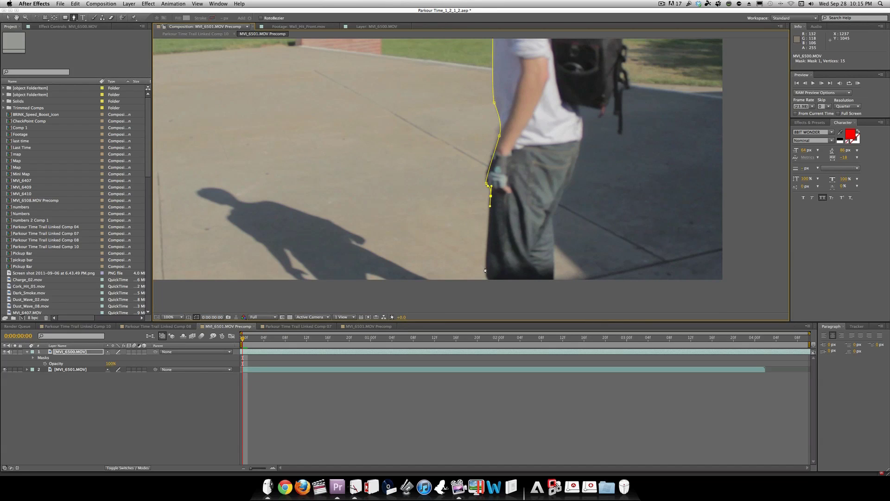
drag(485, 269, 487, 274)
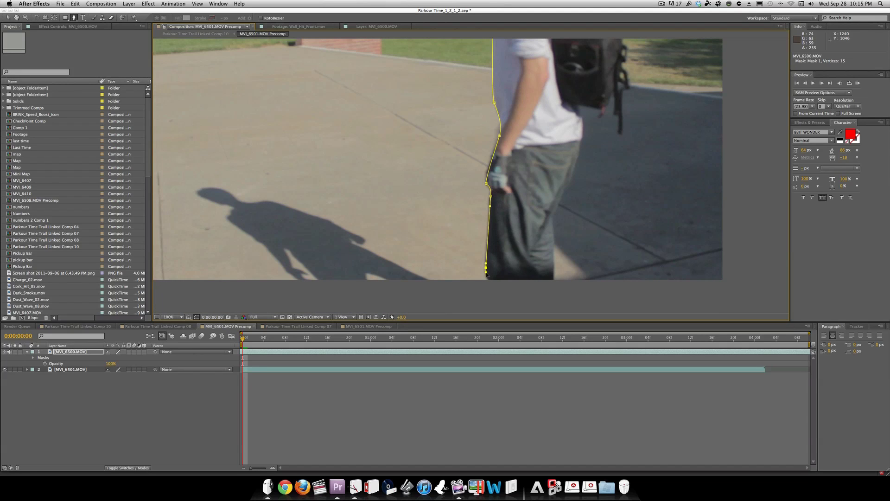
click(553, 282)
drag(558, 205, 475, 241)
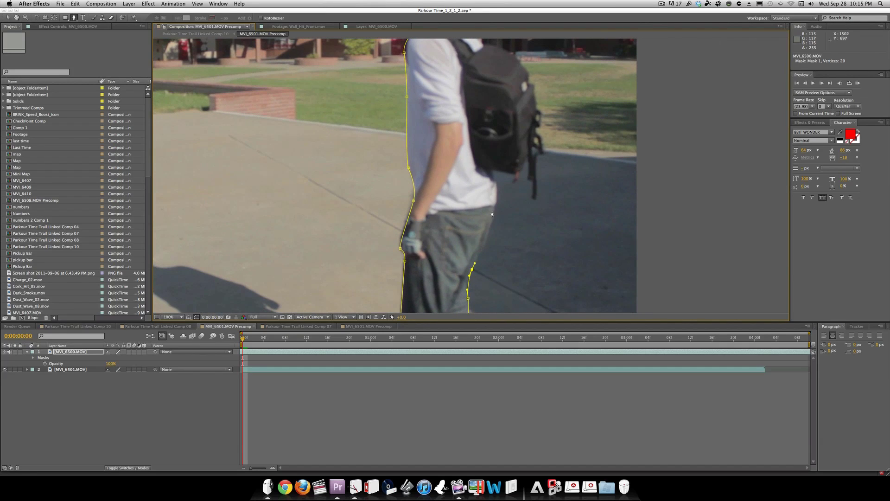
Step: Continue the mask along the runner's hip, the backpack's underside, its hanging strap and its rear edge
drag(495, 209, 515, 181)
click(494, 175)
click(522, 169)
click(527, 159)
click(534, 197)
drag(536, 186, 541, 111)
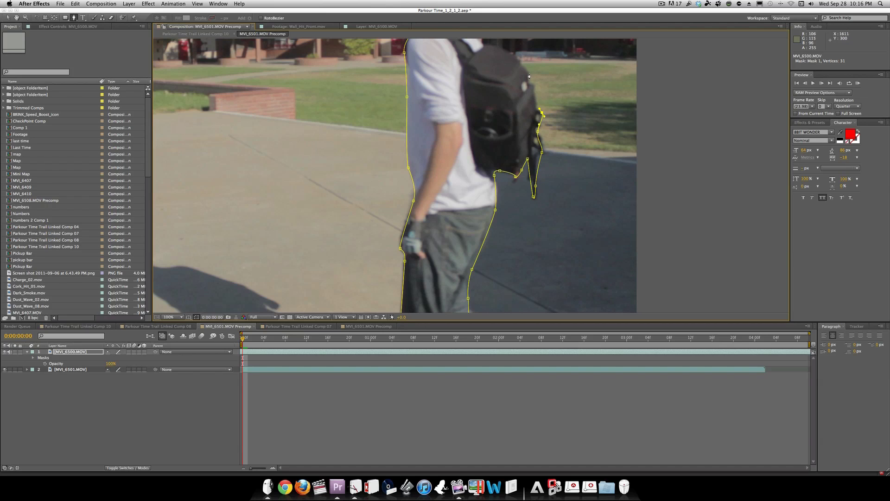
drag(528, 72, 553, 204)
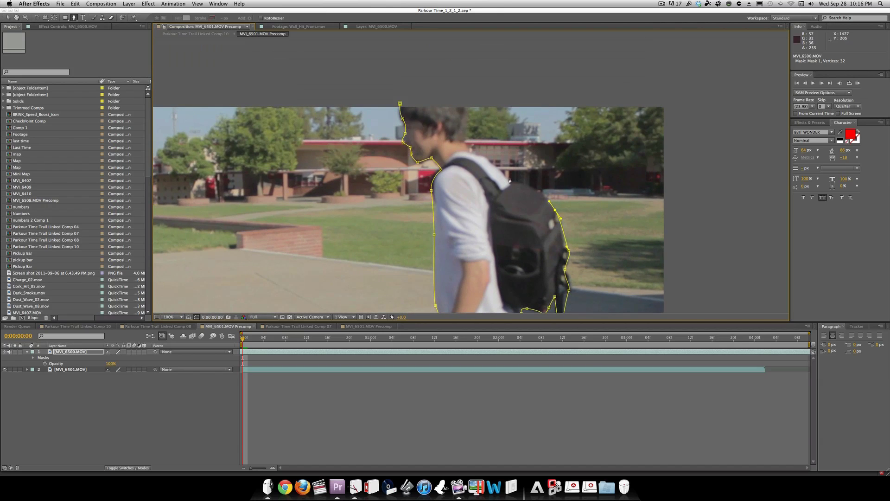
Step: Trace the upper backpack, neck and head, close the mask at its starting point and deselect the layer
click(512, 180)
drag(512, 183, 467, 153)
click(466, 149)
click(465, 134)
drag(463, 101, 452, 96)
click(400, 105)
key(comma)
key(comma)
key(space)
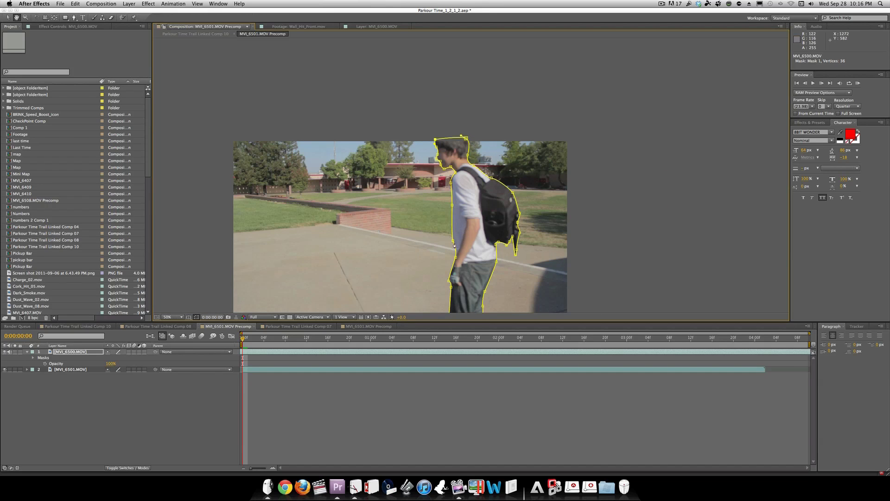
drag(399, 232, 395, 147)
key(v)
click(199, 377)
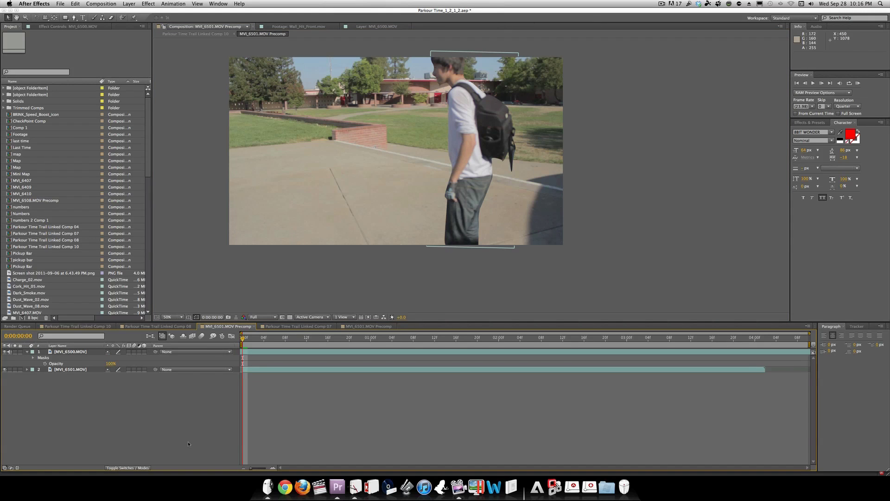
Step: Reveal Mask 1 of MVI_6500.MOV and soften its edge with a wide mask feather
click(80, 352)
key(m)
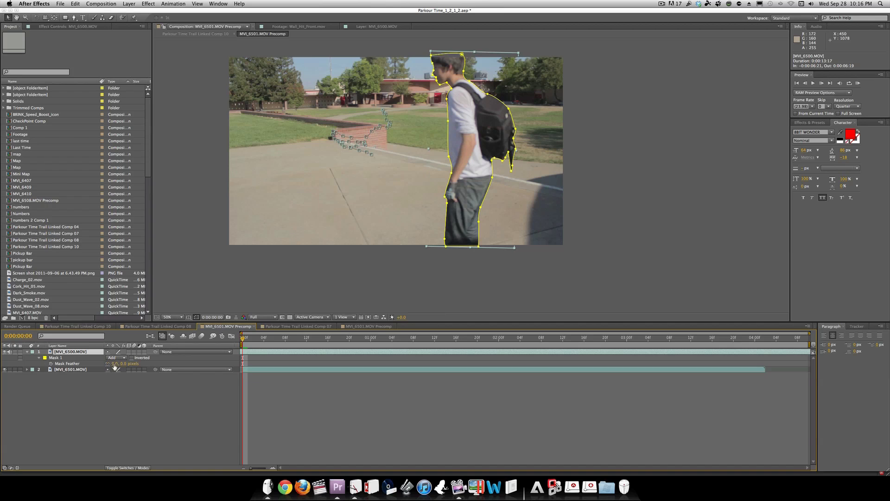
key(f)
drag(119, 364, 124, 364)
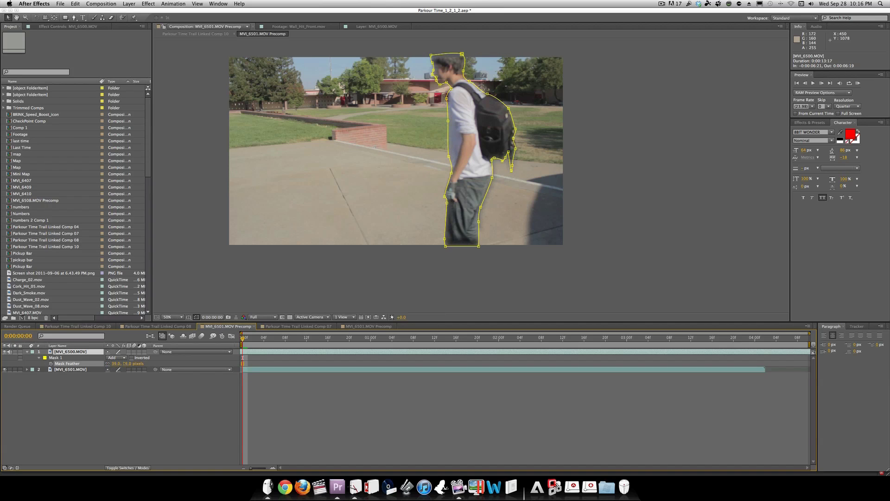
Step: Set the opacity of the masked MVI_6500.MOV layer to 70%
key(t)
click(109, 357)
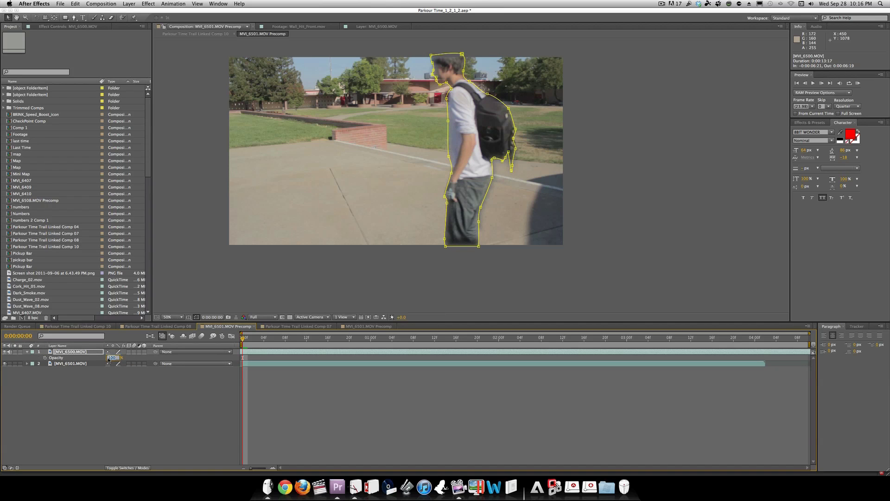
text(70)
click(129, 389)
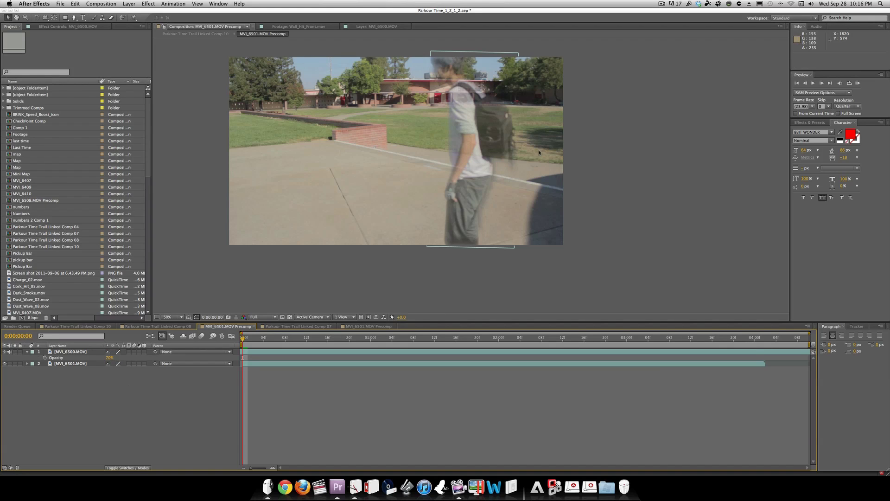
Step: Reduce Mask 1's feather to about 6 pixels, checking the cutout's edge without the mask outline
key(f)
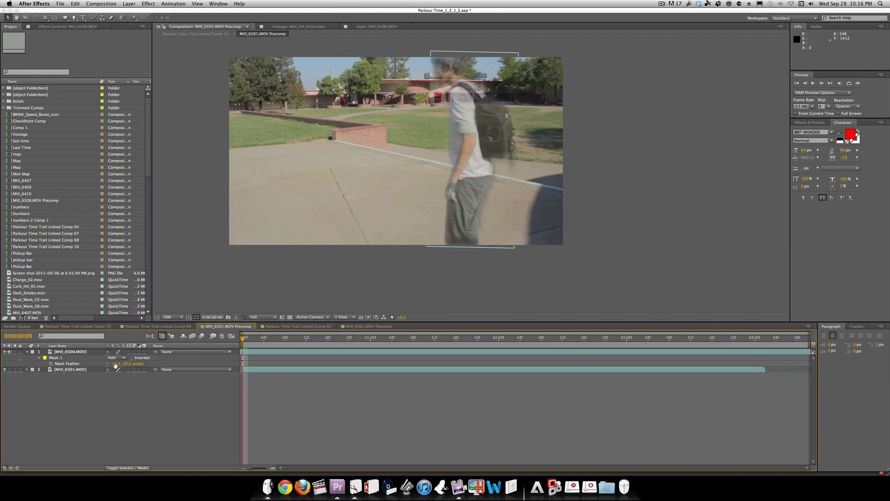
click(116, 365)
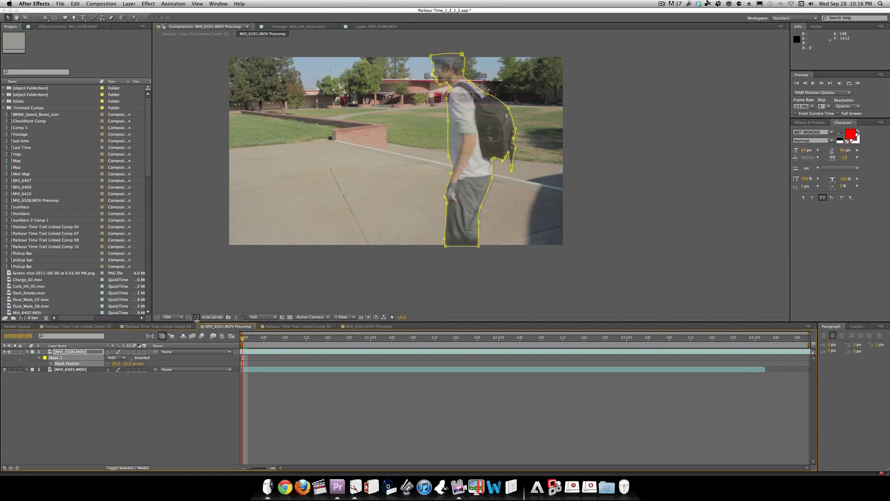
click(495, 101)
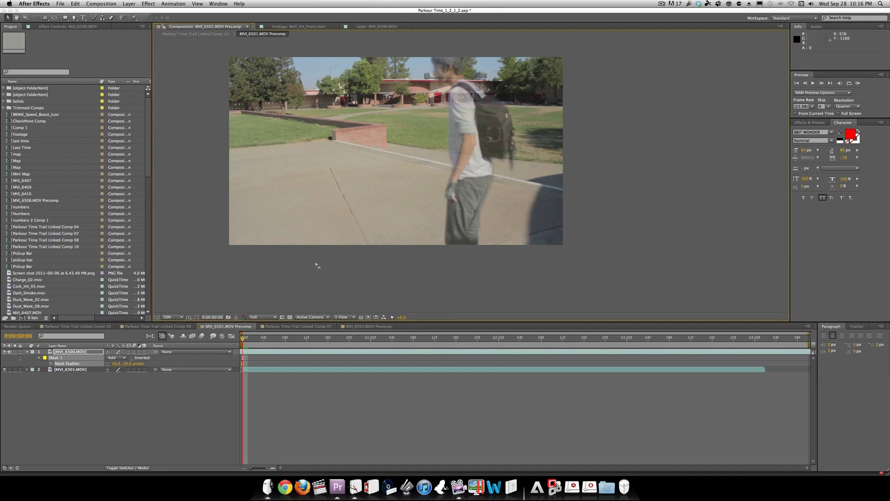
drag(117, 361, 119, 367)
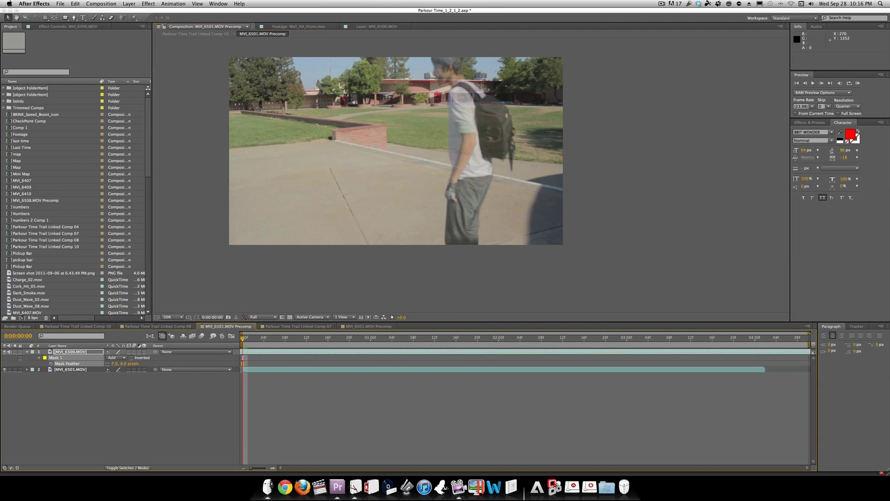
Step: Raise Mask 1's feather on MVI_6500.MOV to about 13 pixels, fine-tune its mask expansion, and show the layer's opacity again
drag(113, 363, 117, 363)
key(m)
key(m)
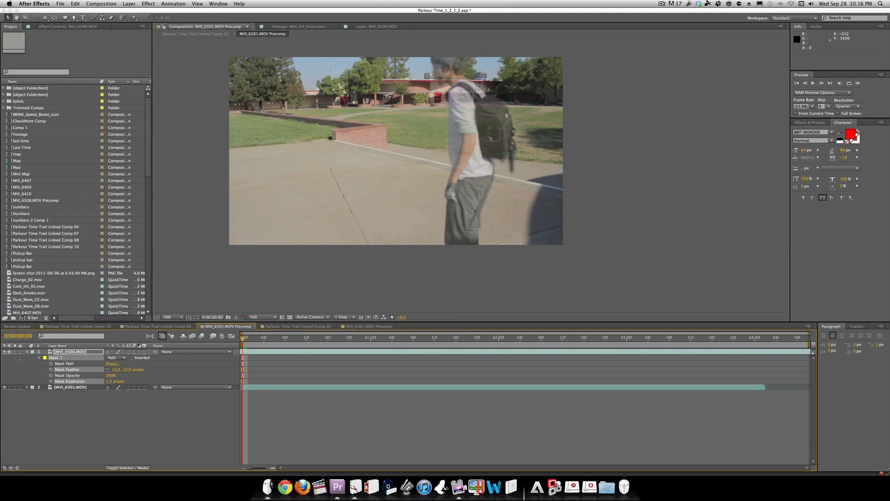
drag(110, 381, 111, 381)
key(t)
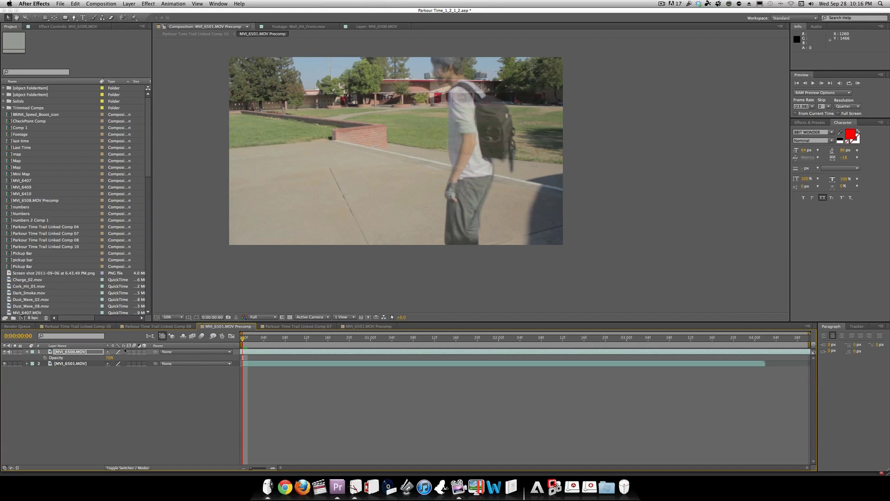
Step: Show the mask outline at frame 1 and reshape MVI_6500.MOV's mask outward around the runner's wrist and hand
click(196, 317)
key(Page_Down)
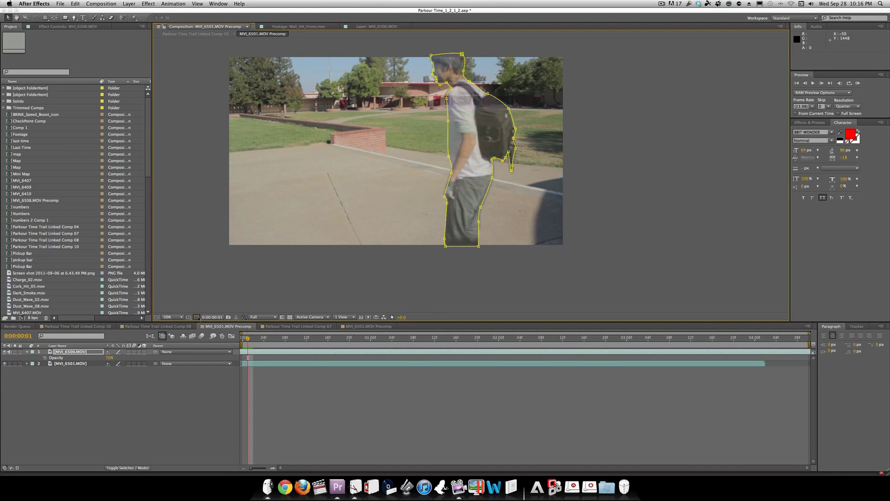
key(period)
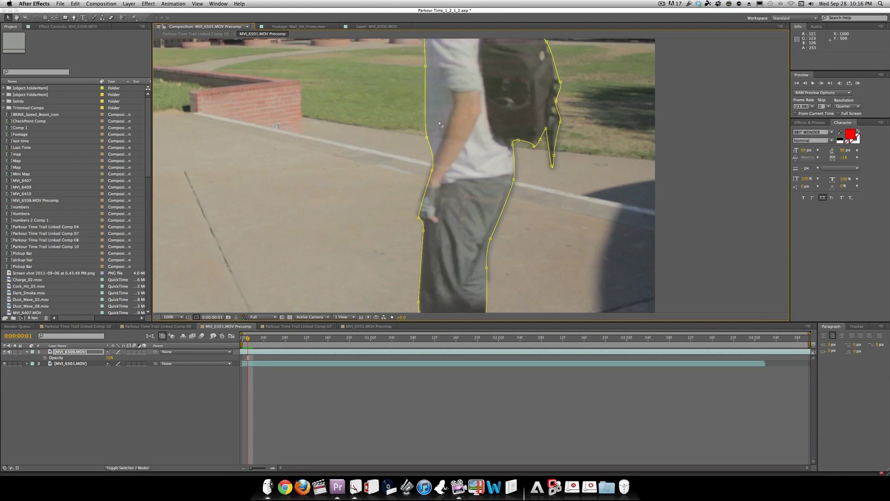
drag(419, 218, 414, 215)
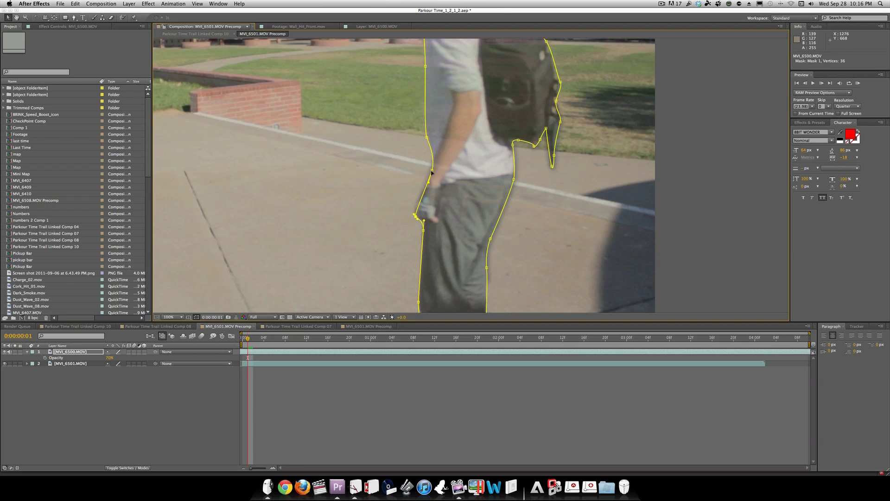
drag(432, 170, 427, 170)
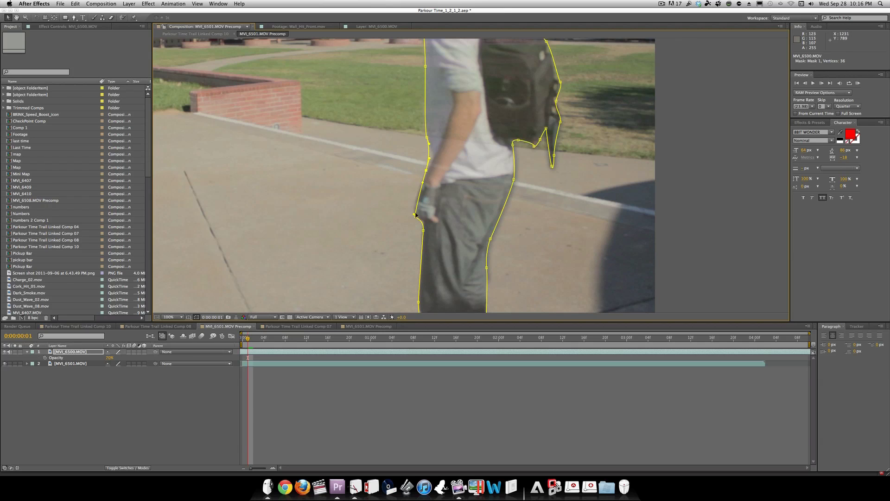
drag(414, 214, 407, 207)
Step: Select the mask vertices around the face at frame 1 and shift them slightly to fit the runner's head
key(space)
scroll(492, 88, up, 5)
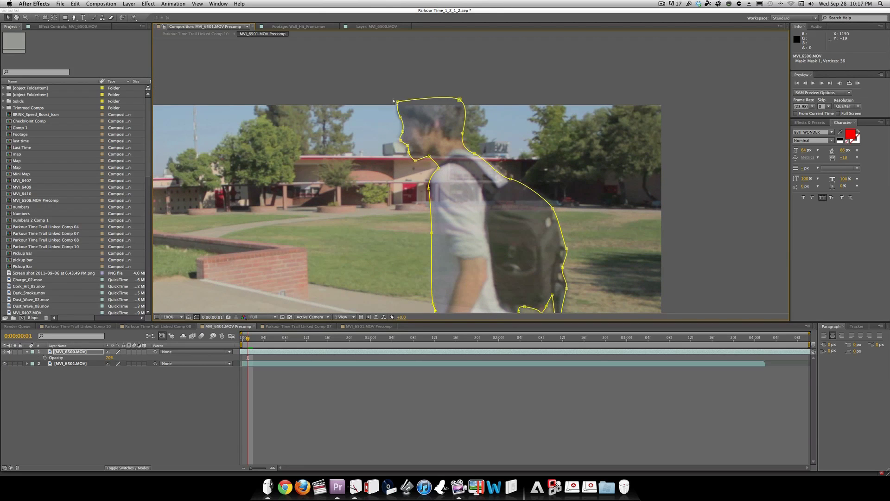
drag(386, 98, 416, 162)
drag(418, 162, 415, 160)
key(space)
drag(446, 284, 424, 166)
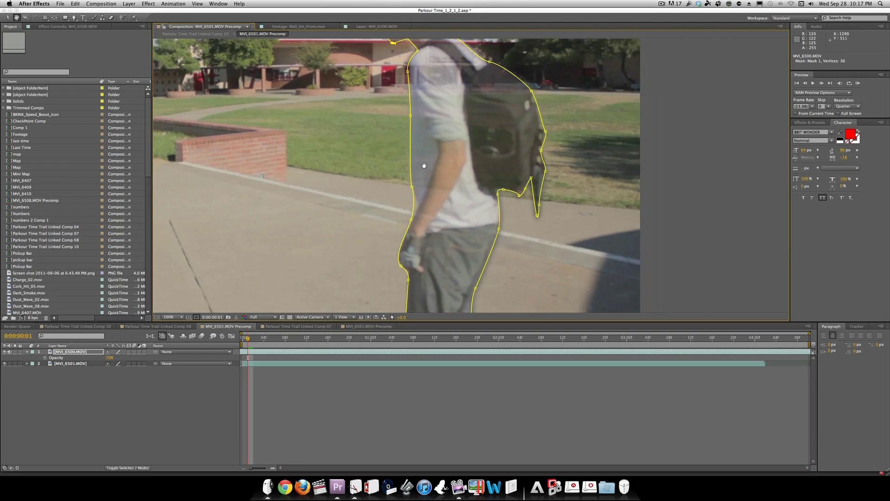
scroll(424, 165, down, 4)
scroll(422, 165, up, 2)
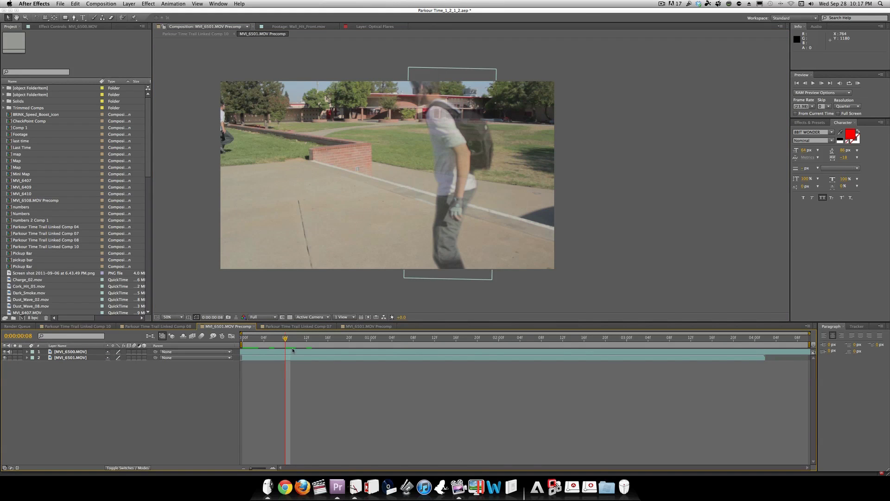
Step: Step through MVI_6500.MOV's keyframed mask from frame 8 to frame 21, and inspect the cutout without its outline
click(292, 353)
key(Page_Down)
key(Page_Down)
key(Page_Down)
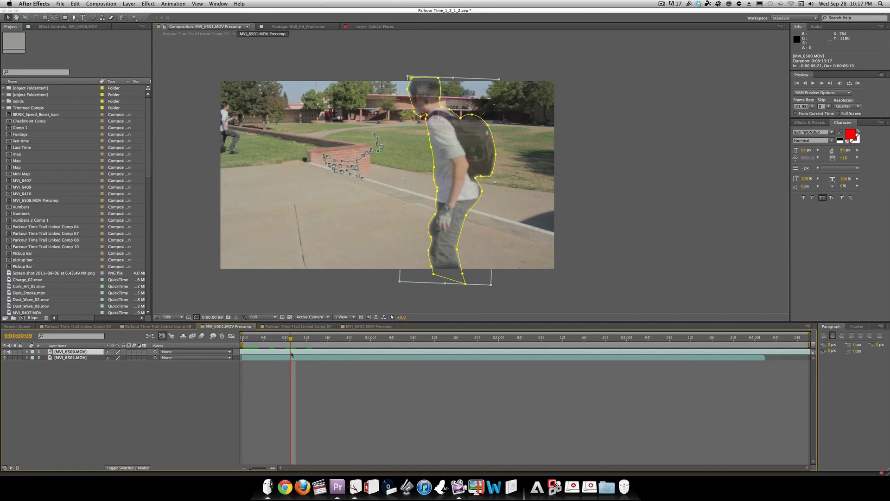
key(Page_Down)
key(Page_Down)
key(Page_Down)
key(Page_Down)
key(Page_Down)
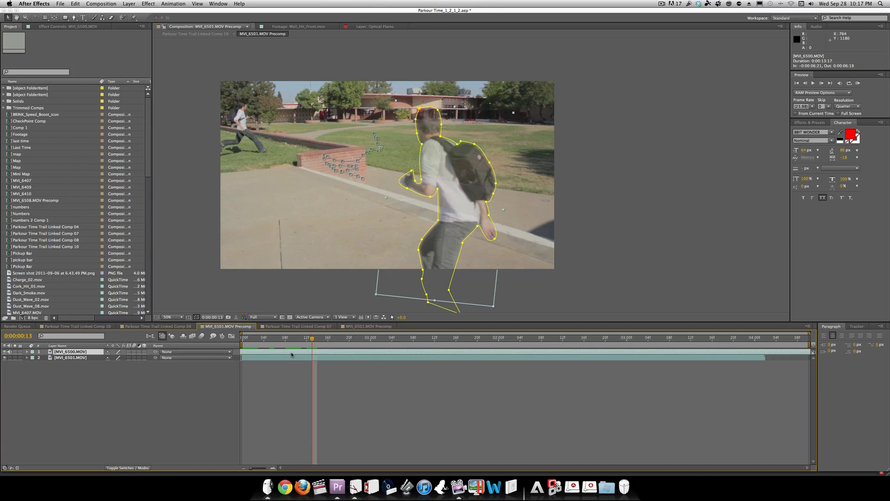
key(Page_Down)
key(Page_Down)
key(Page_Down)
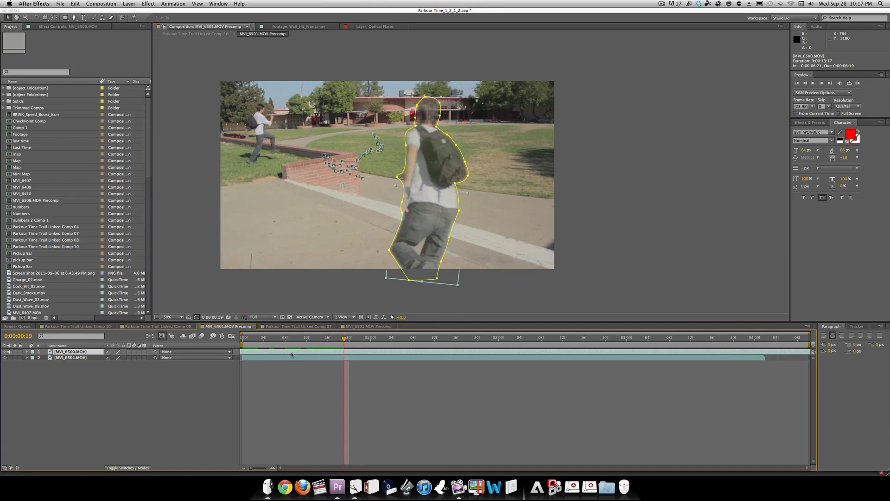
key(Page_Down)
key(Page_Down)
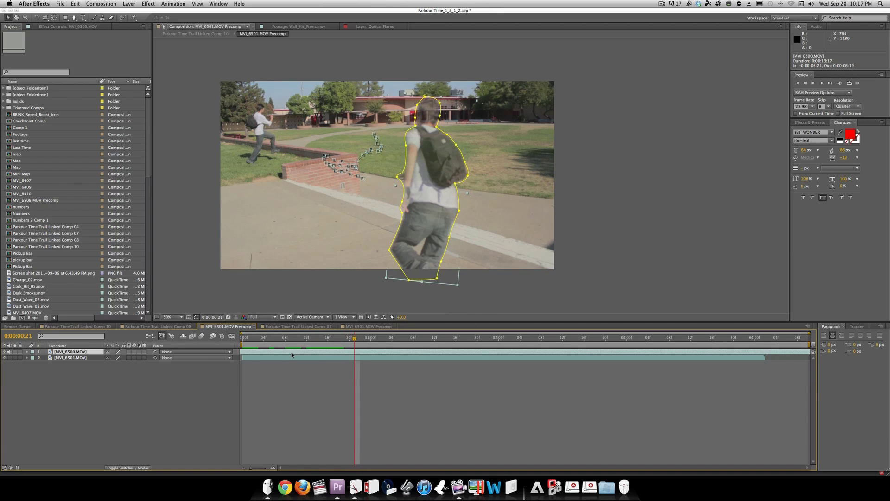
click(384, 382)
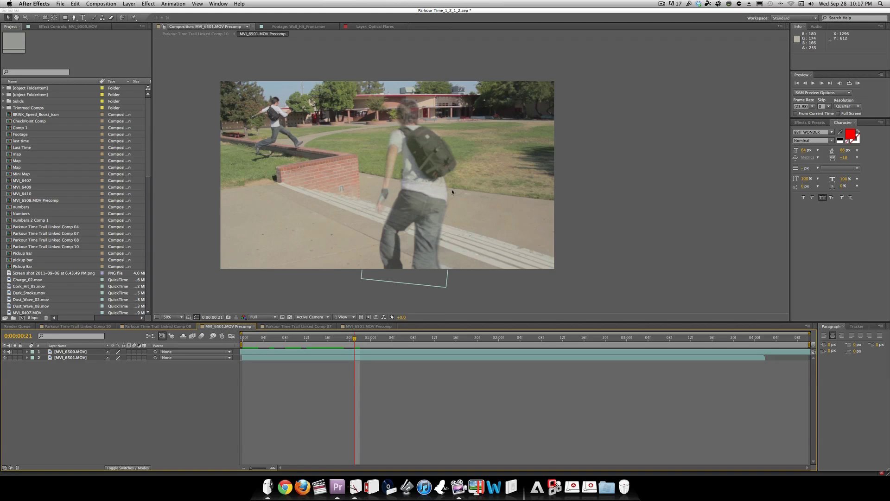
scroll(457, 185, up, 2)
drag(331, 106, 436, 175)
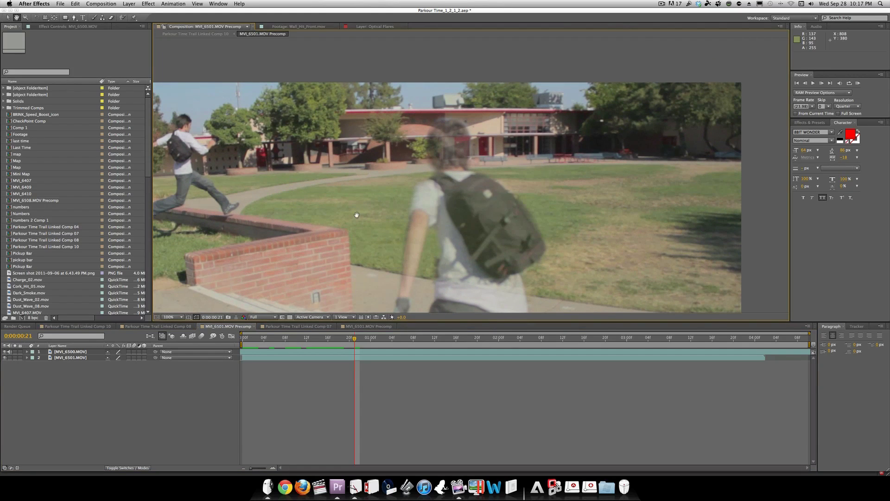
drag(356, 215, 421, 229)
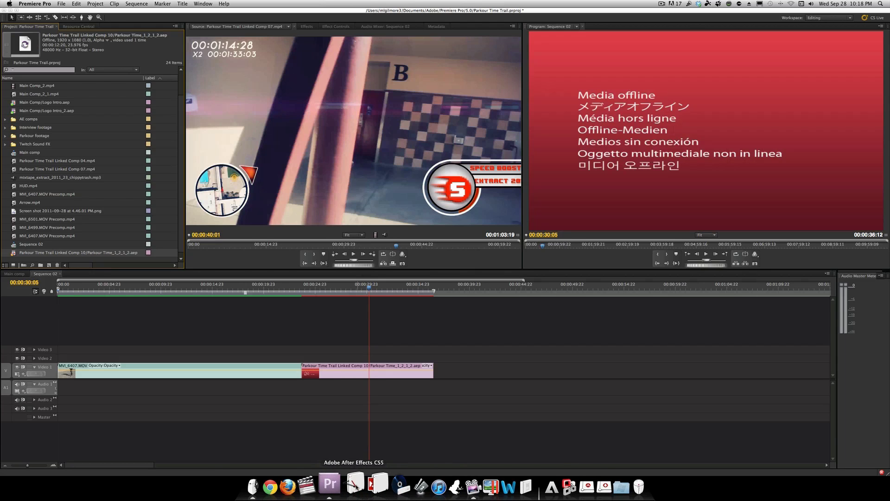
Step: Relaunch After Effects, dismiss the crash notices and open the recent project Parkour Time_1_2_1_2_3.aep
click(356, 485)
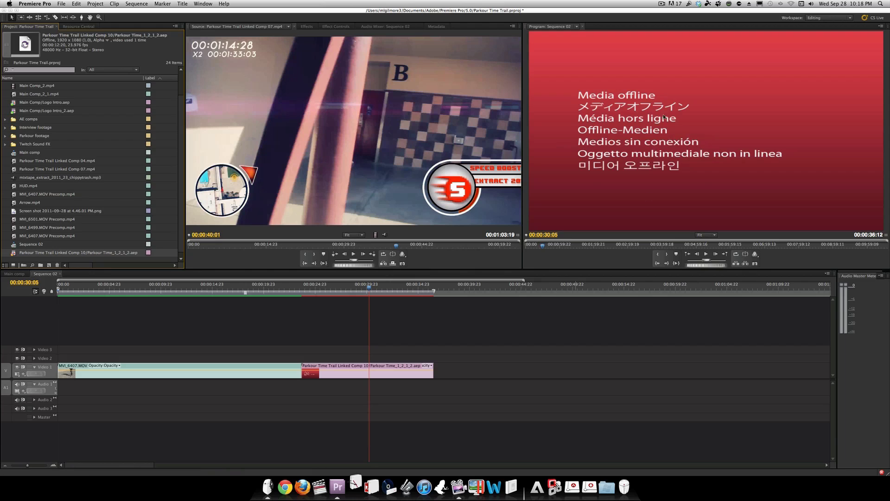
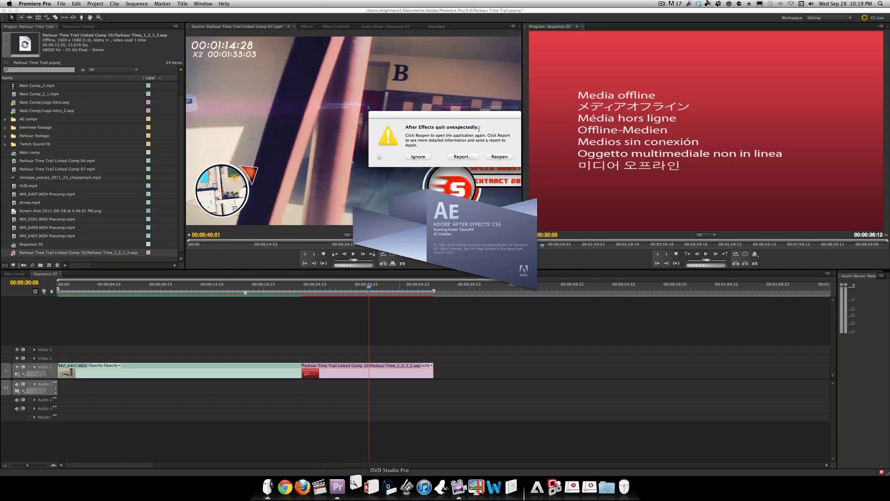
click(418, 156)
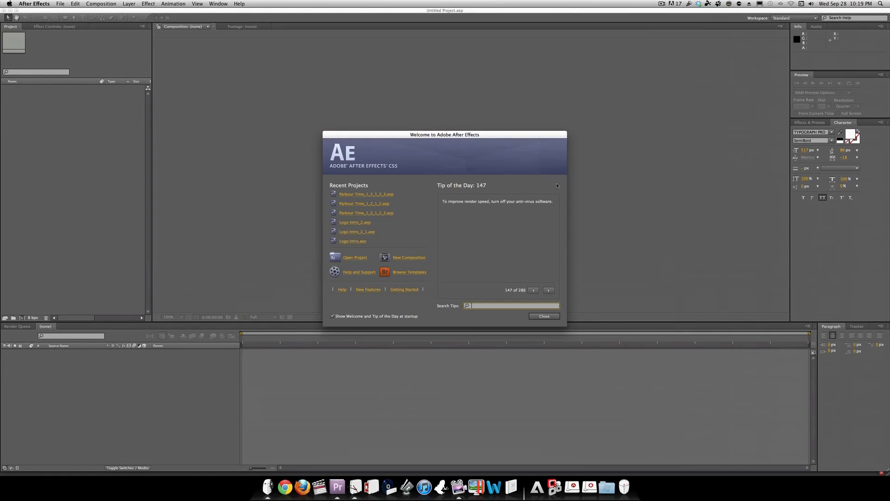
click(385, 195)
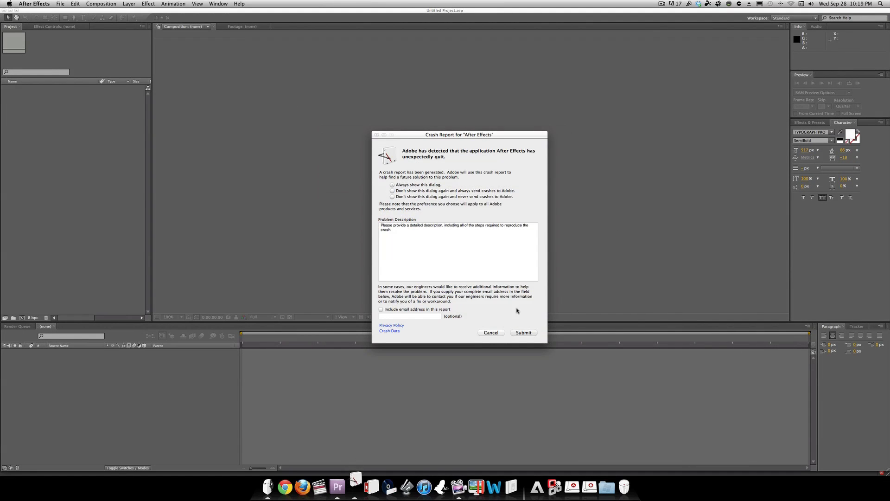
click(502, 333)
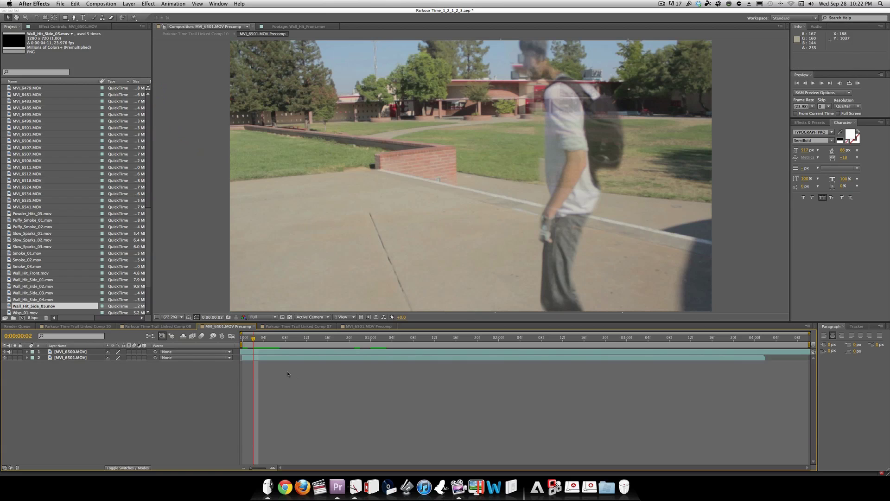
Step: Reveal the mask path of MVI_6501.MOV and examine its early keyframes as the distant runner enters the frame
click(90, 358)
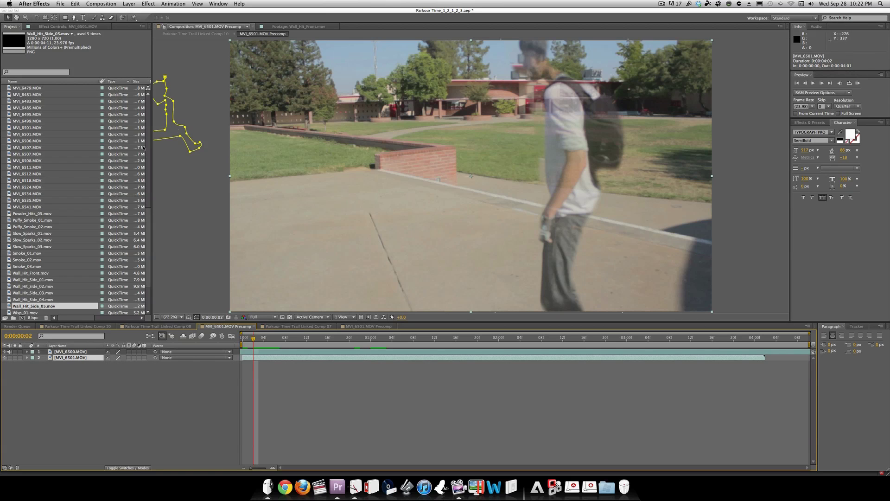
key(m)
key(Page_Down)
key(Page_Down)
key(Page_Down)
key(Page_Down)
key(Page_Down)
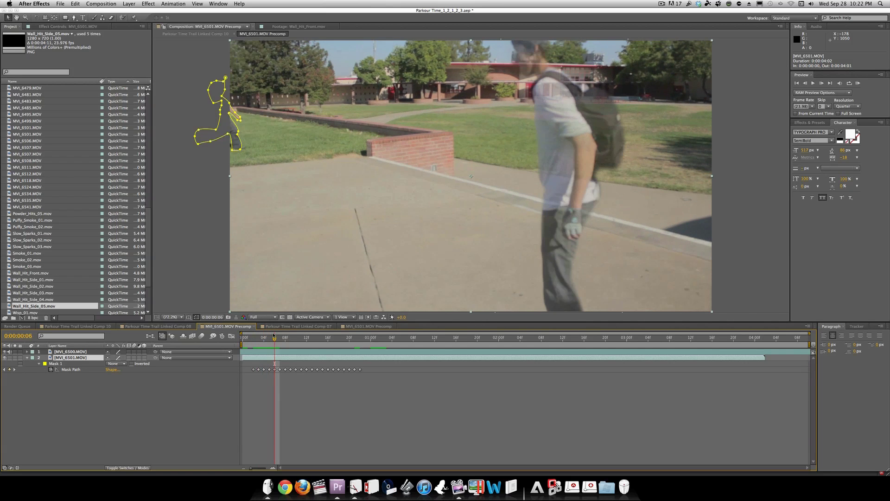
key(Page_Up)
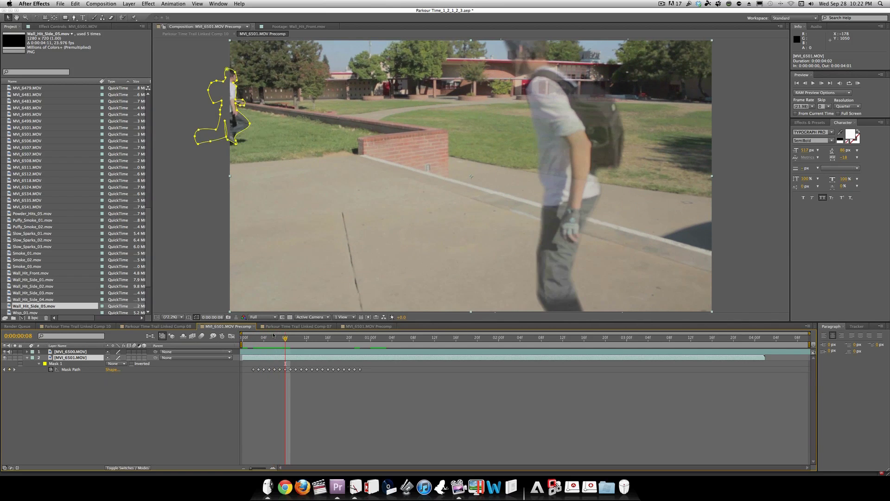
key(Page_Up)
key(Page_Up)
key(Page_Down)
key(Page_Up)
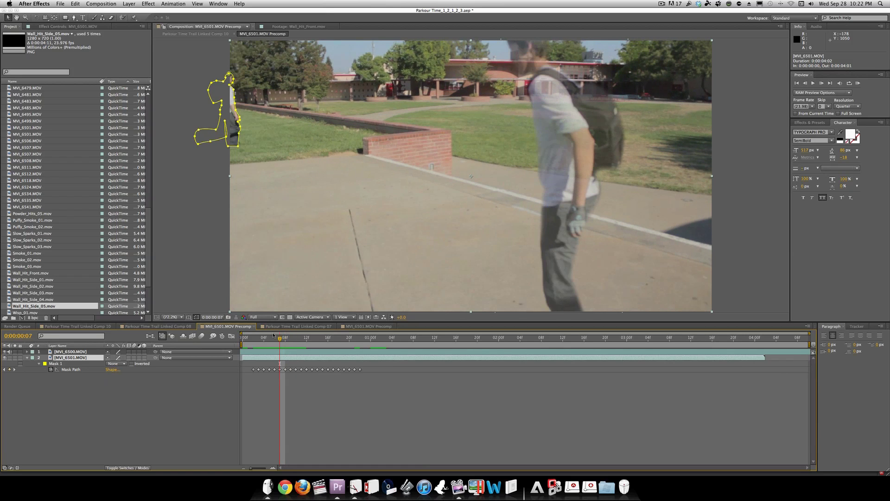
key(space)
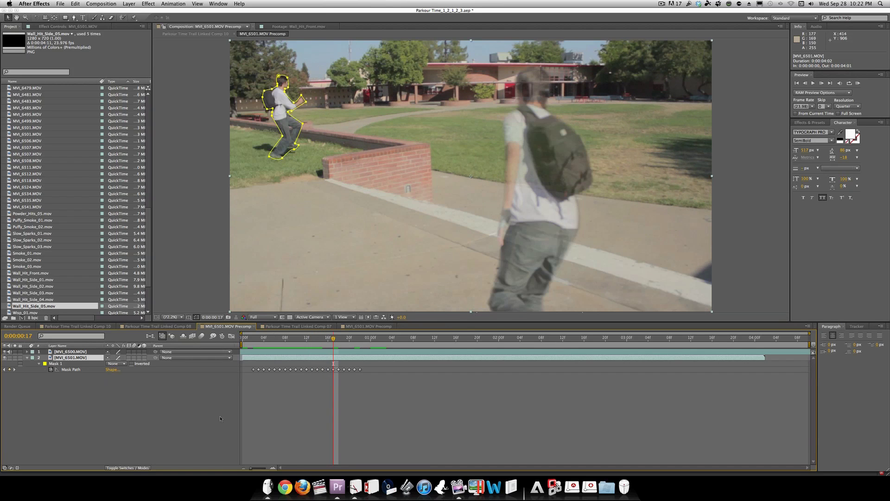
Step: Examine MVI_6501.MOV's mask around the jumping runner up close, frame by frame from 18 to 23, returning to frame 22
click(338, 339)
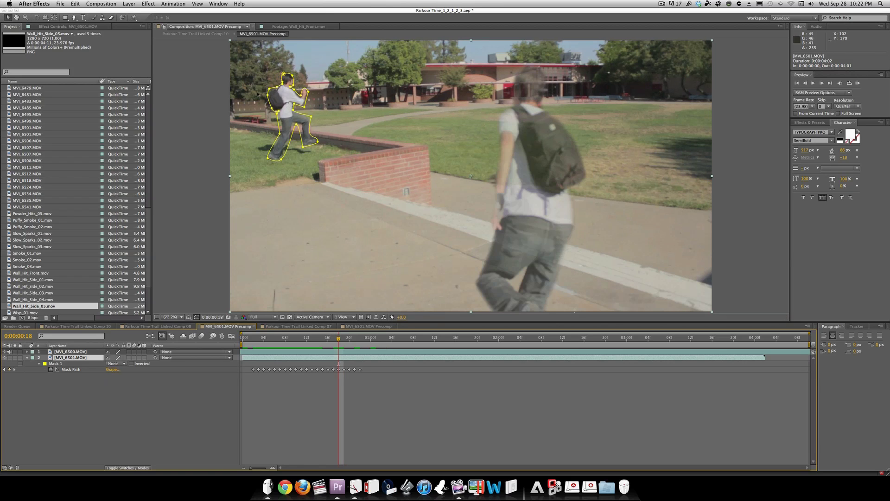
key(period)
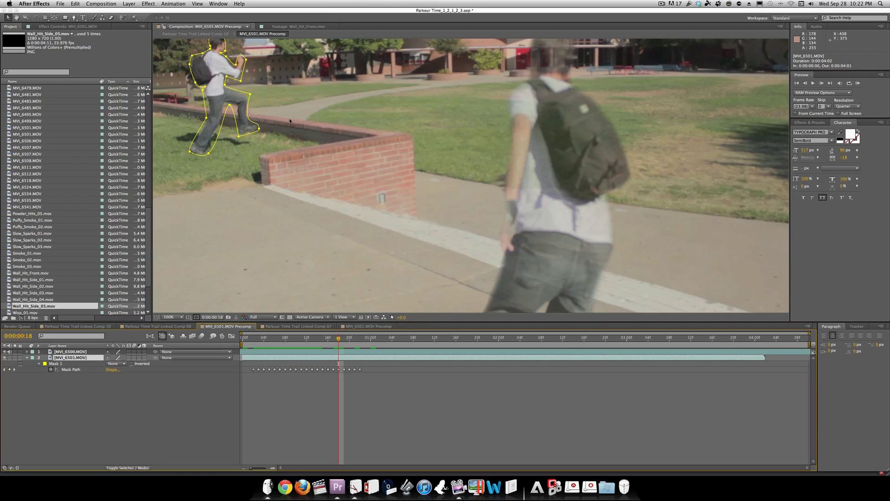
key(period)
key(space)
drag(260, 104, 674, 256)
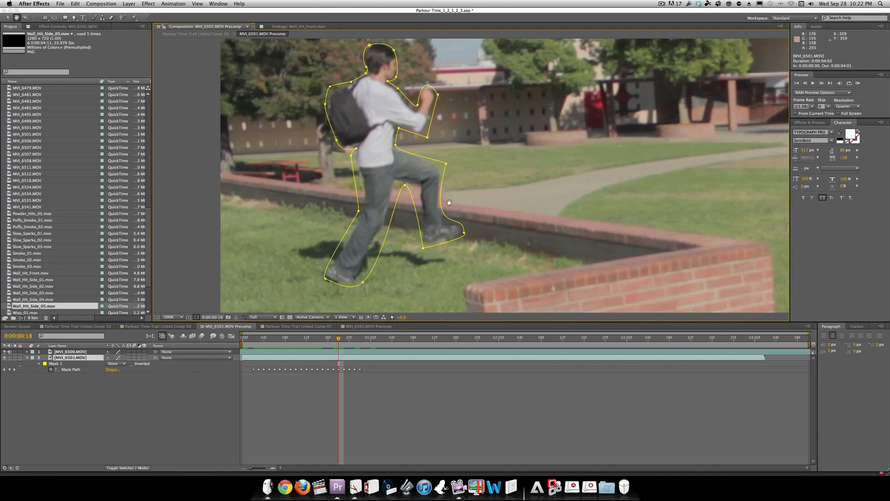
key(comma)
key(Page_Down)
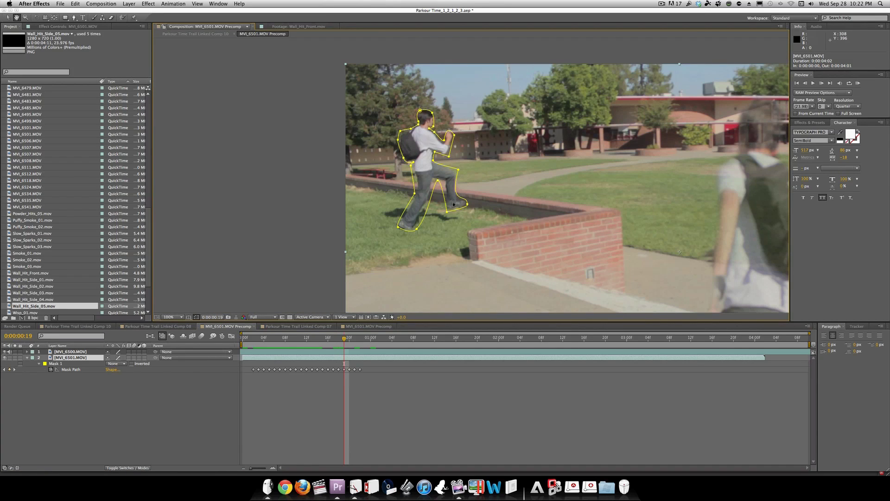
key(Page_Down)
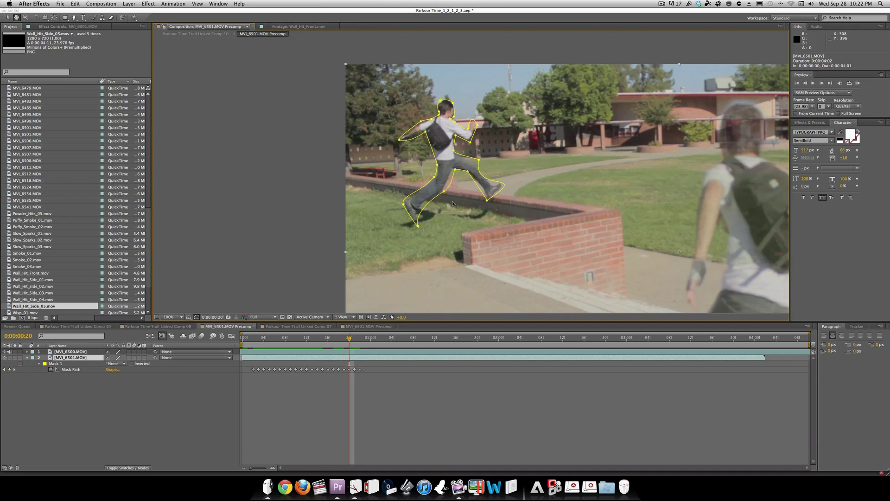
key(Page_Down)
key(Page_Down)
key(Page_Down)
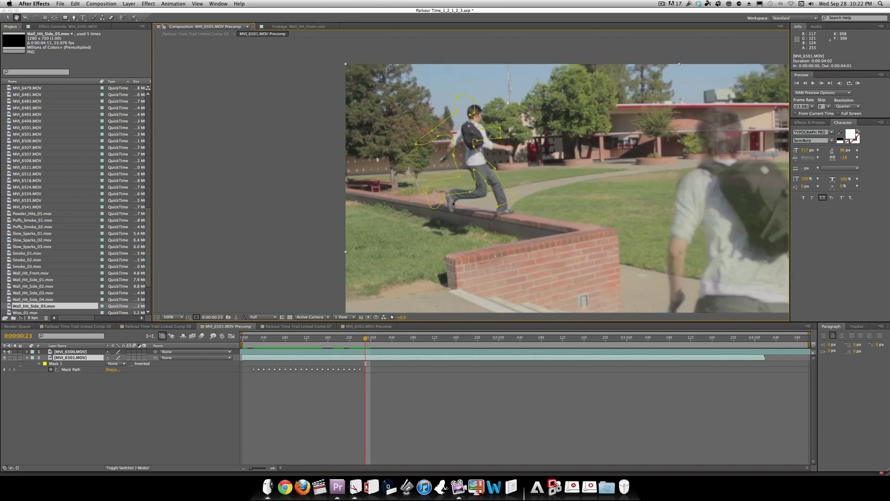
key(Page_Up)
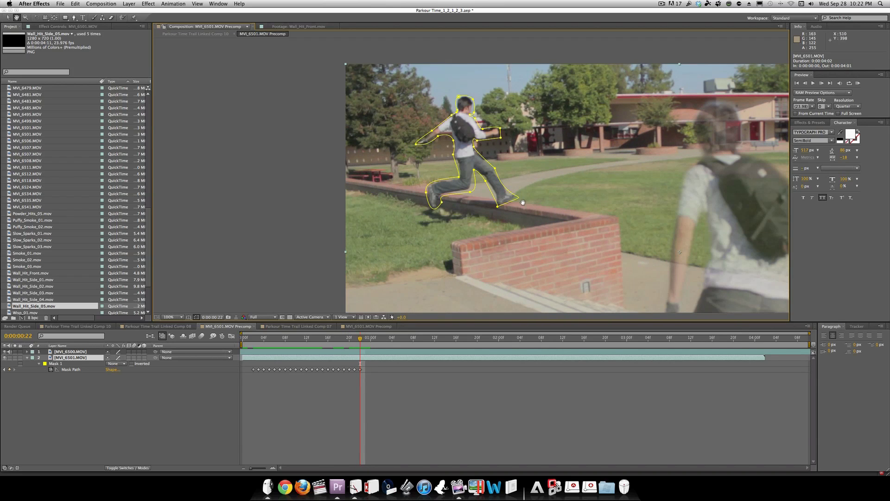
key(comma)
key(comma)
drag(522, 203, 488, 197)
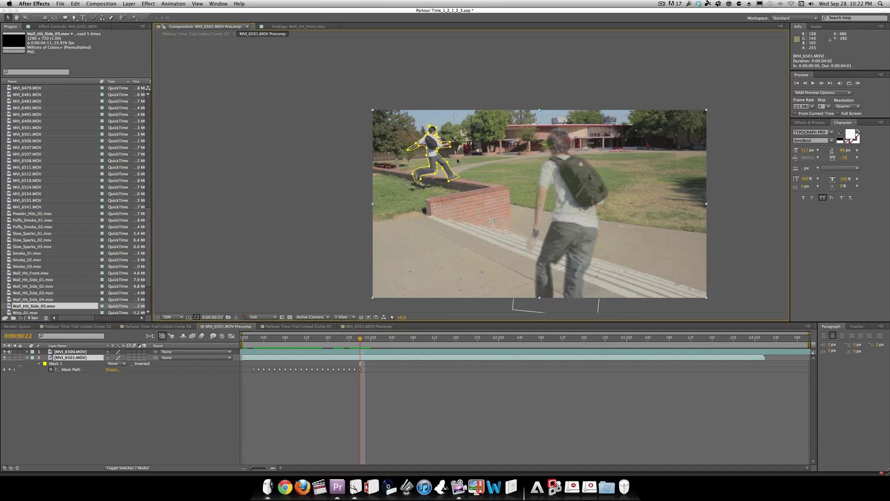
key(period)
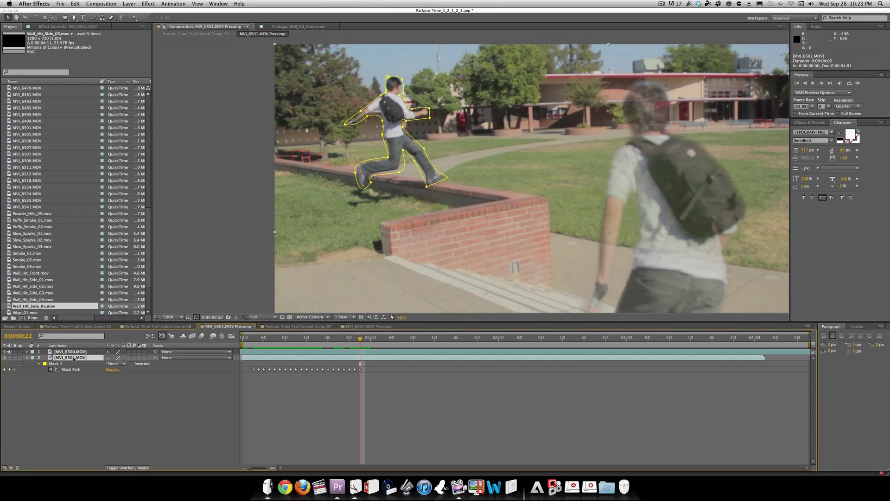
Step: Duplicate the MVI_6501.MOV layer, shift the copy one frame later, and go to frame 11
key(super+d)
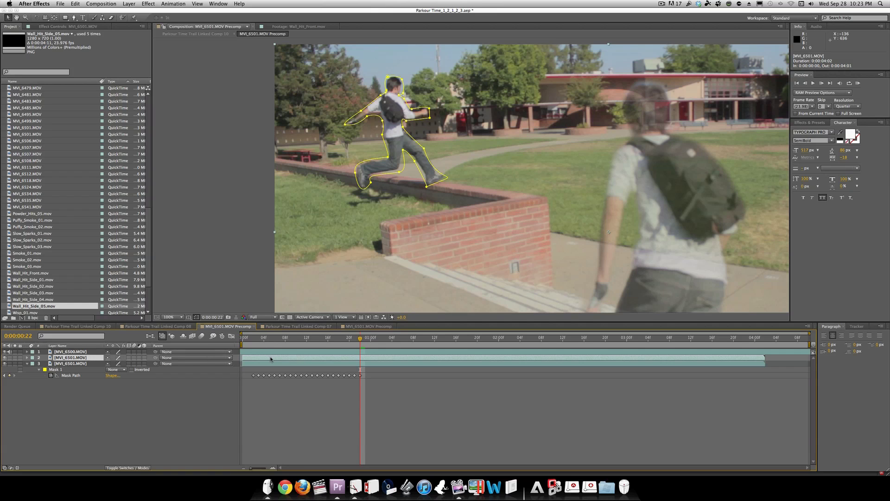
click(263, 340)
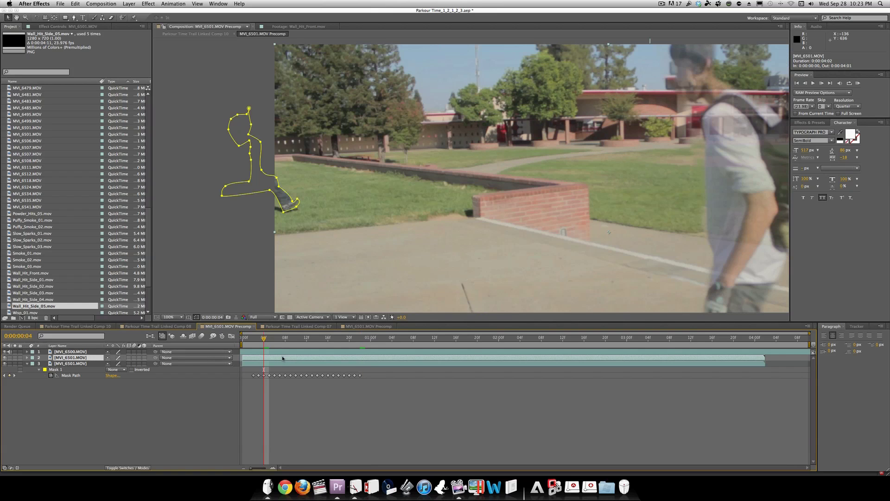
drag(282, 359, 286, 360)
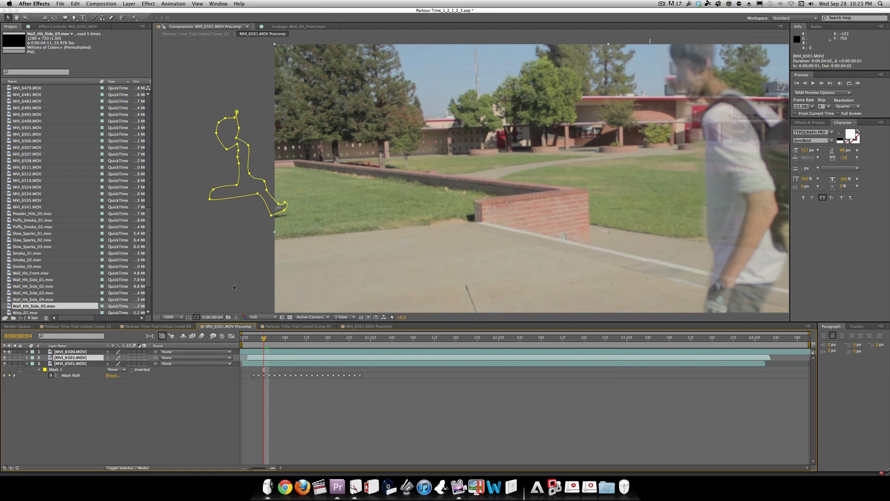
click(301, 338)
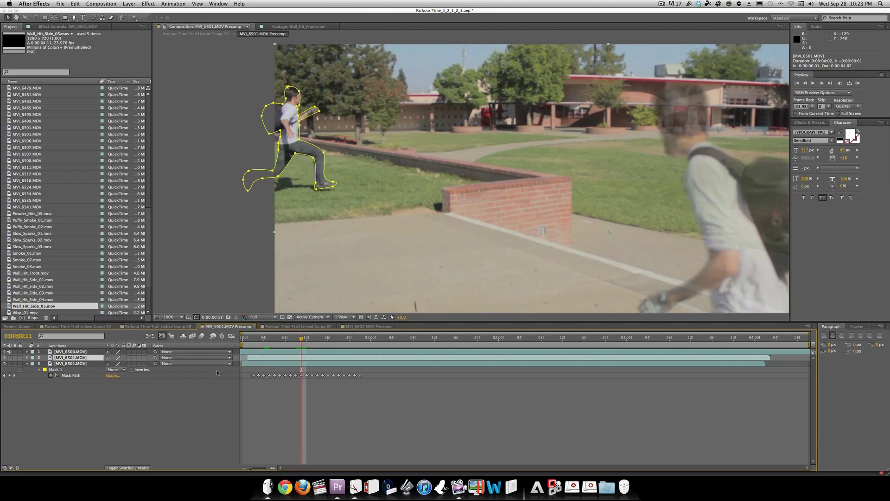
Step: Compare the runner's position at frame 11 with the offset MVI_6501.MOV copy hidden and shown
click(4, 358)
click(4, 358)
click(5, 357)
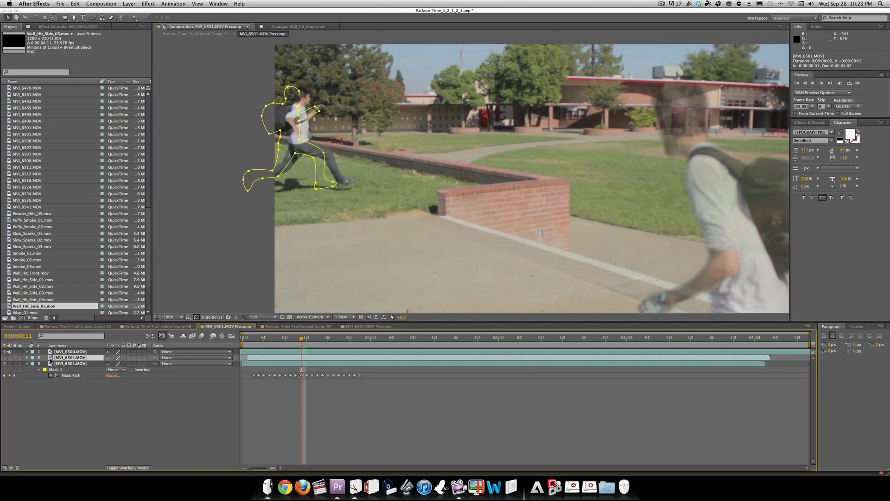
click(4, 357)
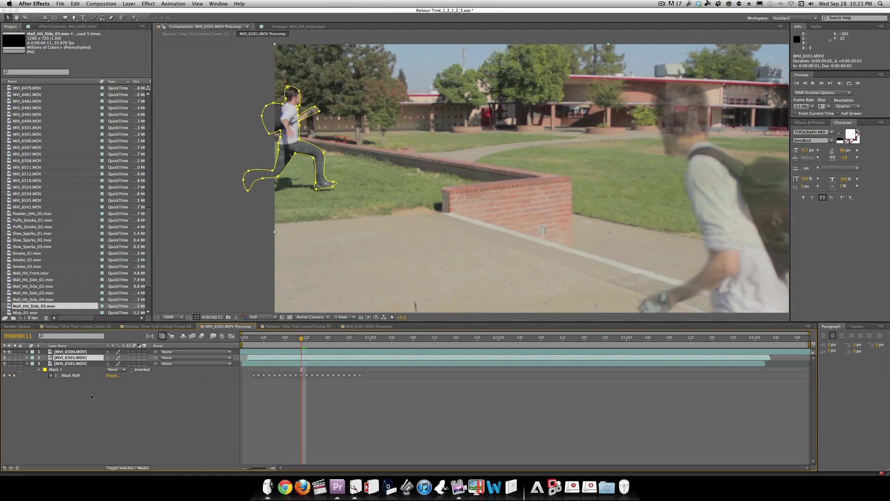
Step: Set the mask mode of the upper MVI_6501.MOV copy to Add, and view the result without the mask outline
key(m)
click(116, 365)
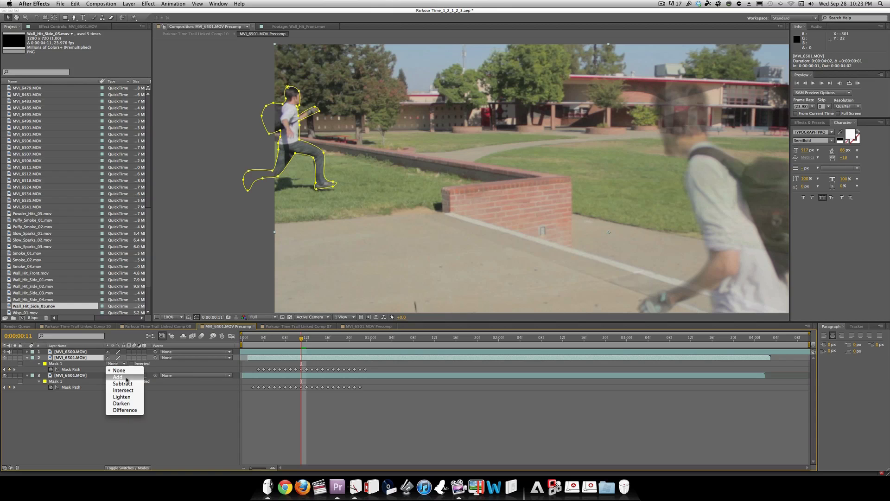
click(116, 375)
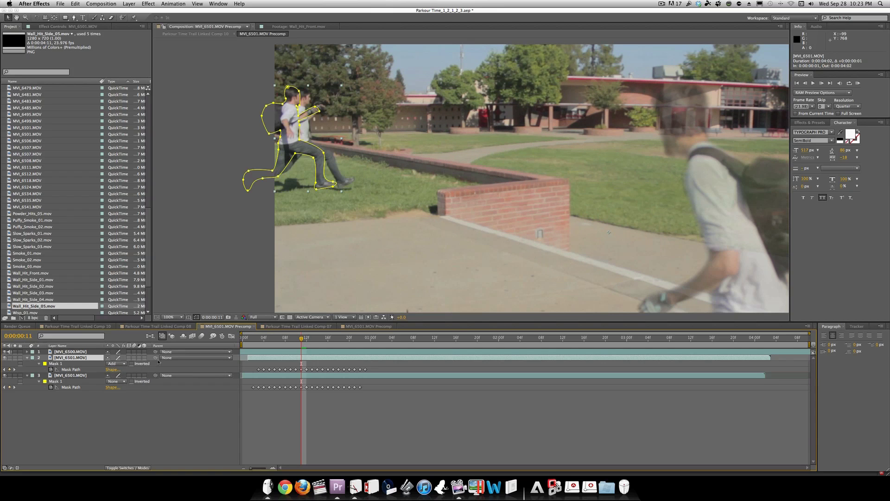
key(F2)
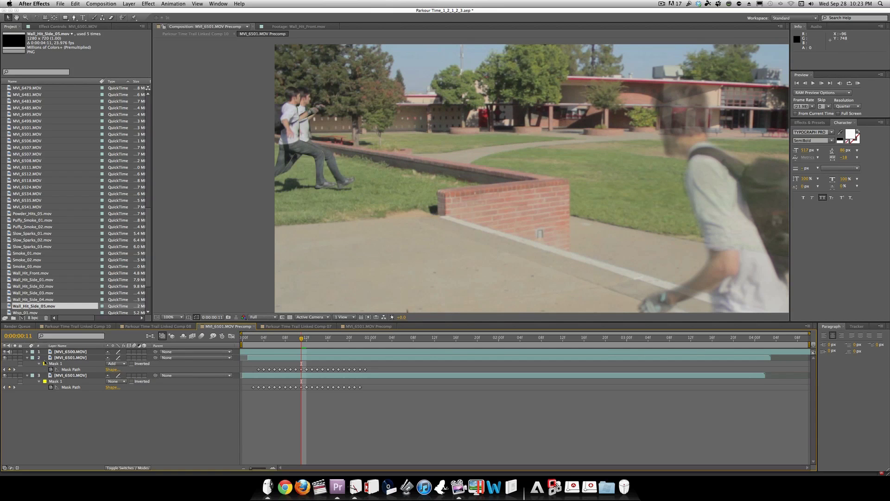
Step: Apply the Hue/Saturation effect to the masked MVI_6501.MOV copy and enable Colorize
click(73, 357)
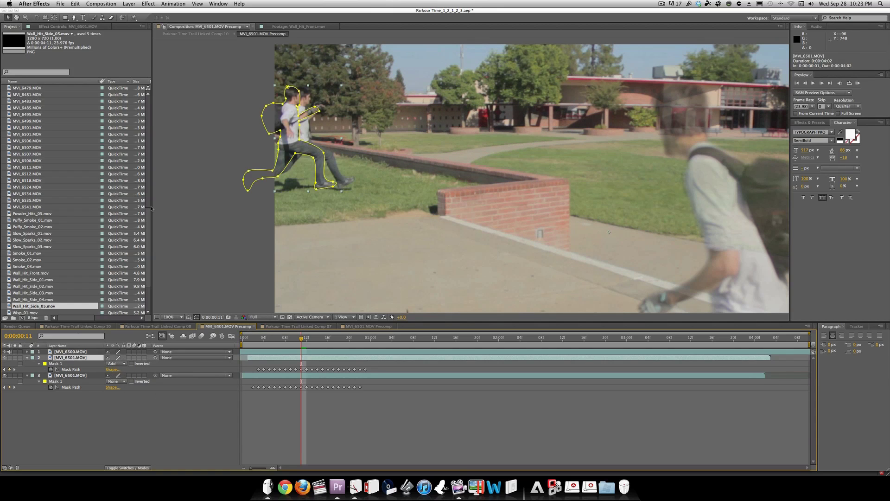
click(155, 4)
mouse_move(163, 50)
mouse_move(185, 62)
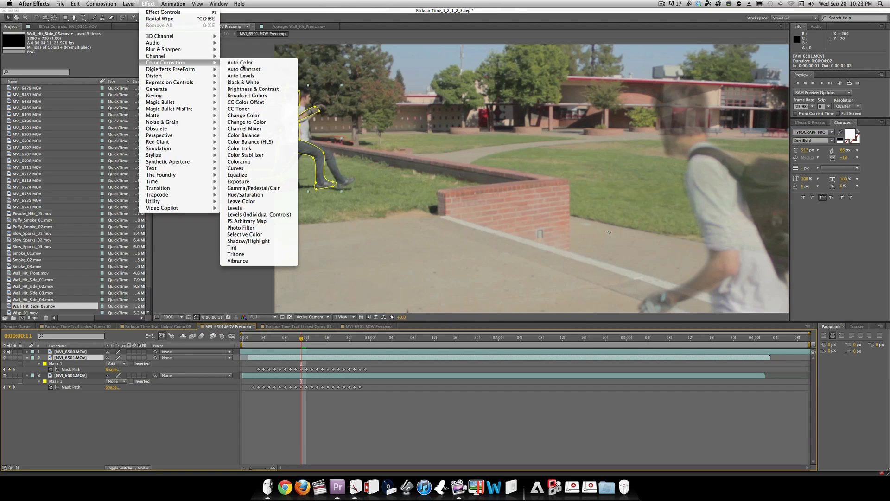
click(250, 196)
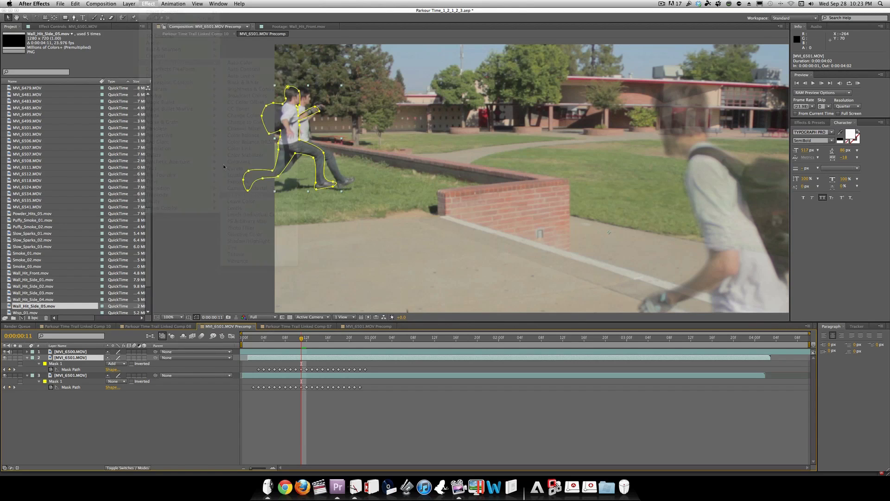
click(83, 124)
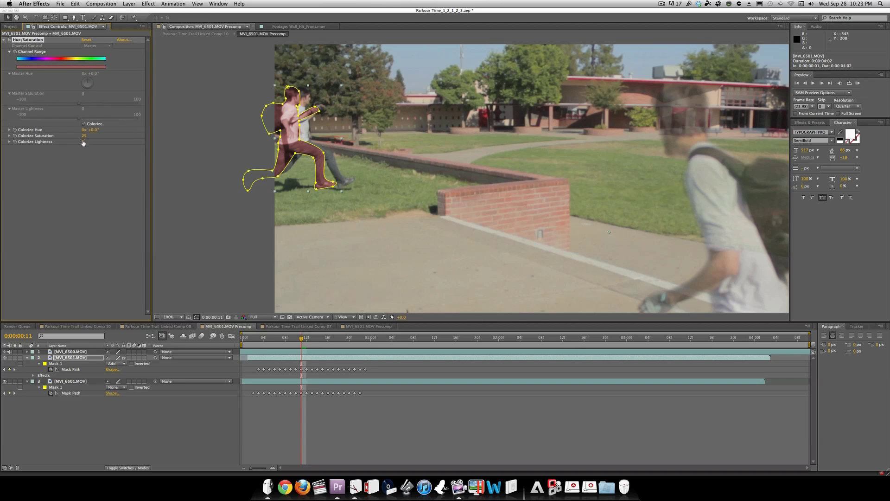
Step: Tint the trailing runner orange with a Colorize Hue of 20° and a stronger Colorize Saturation, and view it without the outline
drag(85, 135, 95, 130)
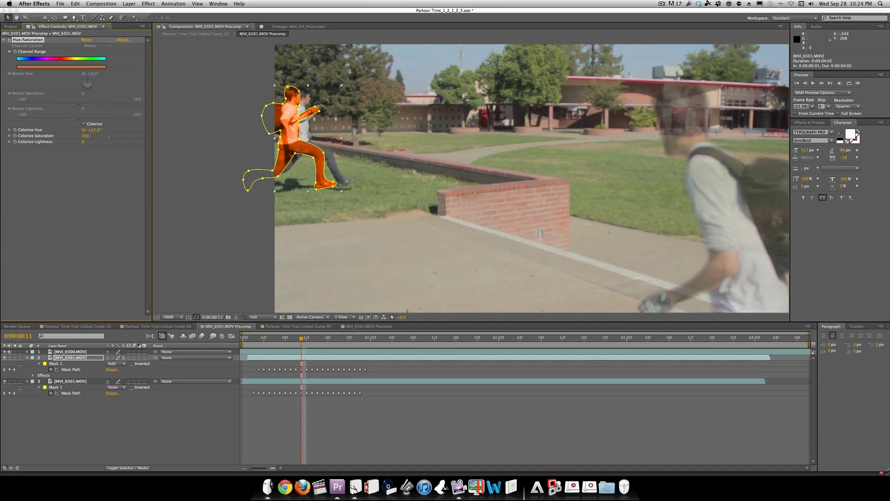
drag(93, 130, 86, 131)
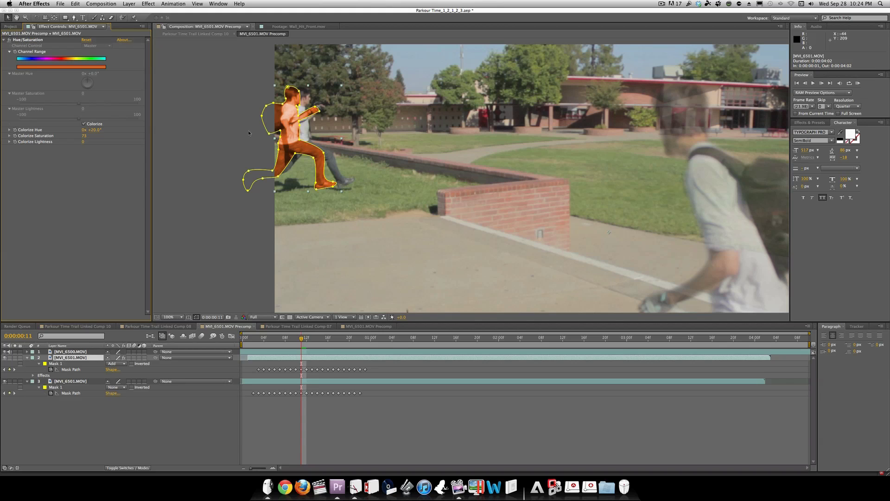
click(257, 224)
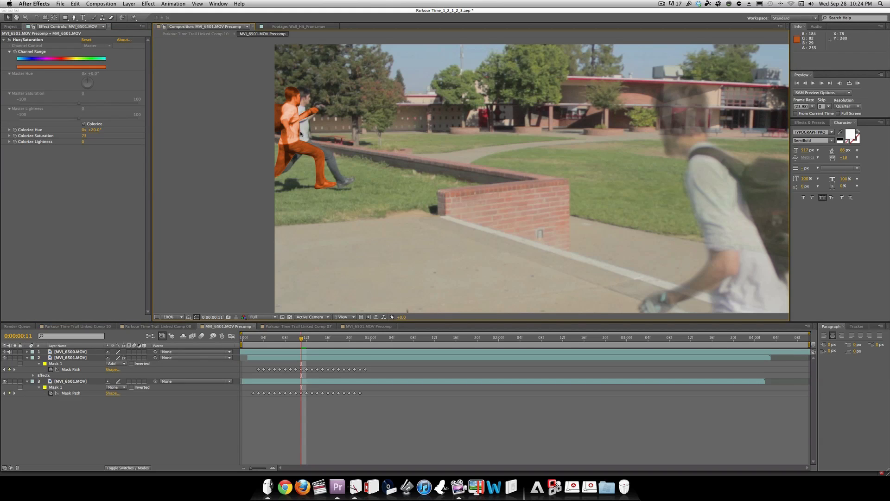
Step: Find the Stylize Glow effect and apply it to the tinted MVI_6501.MOV copy after Hue/Saturation
click(38, 40)
click(148, 4)
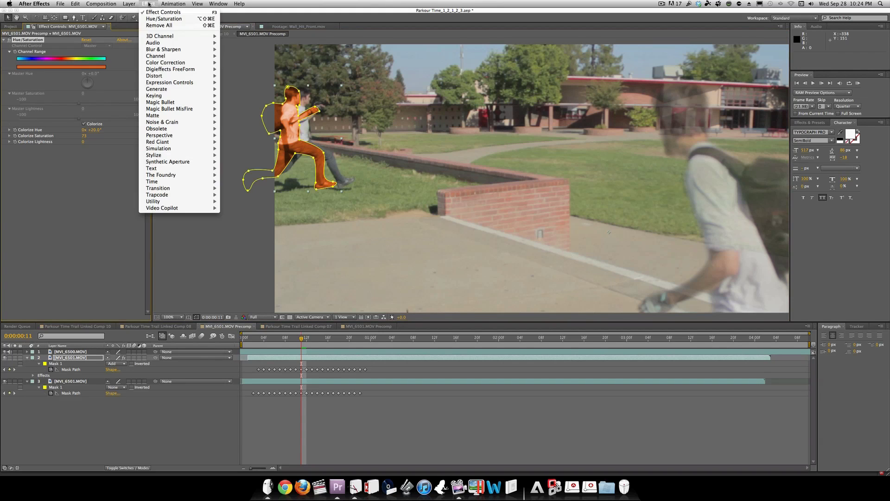
mouse_move(163, 138)
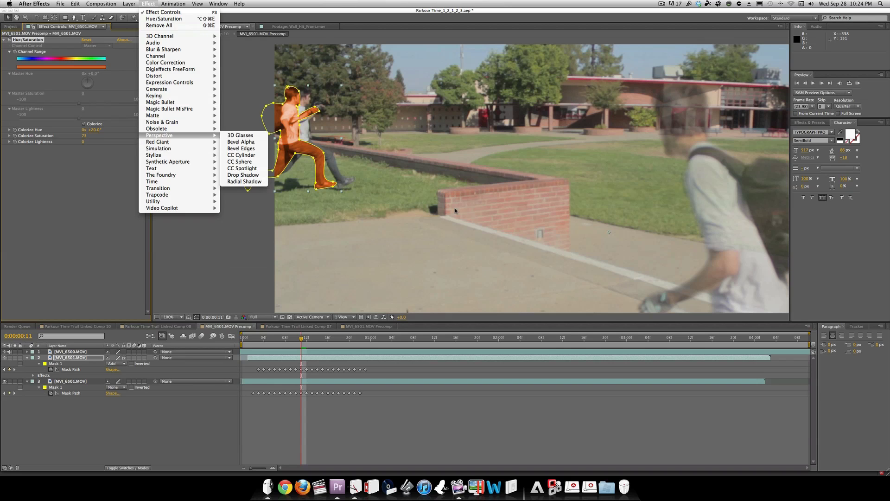
click(148, 4)
click(803, 123)
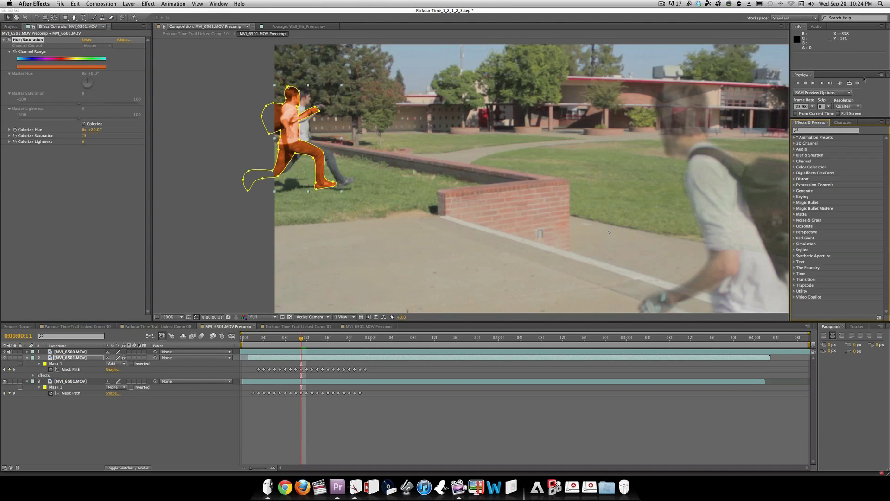
click(826, 130)
text(glow)
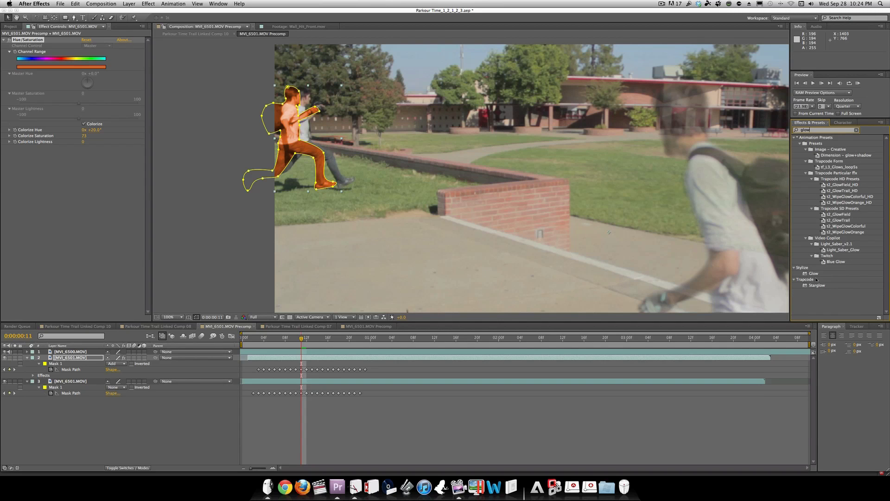
drag(815, 274, 332, 146)
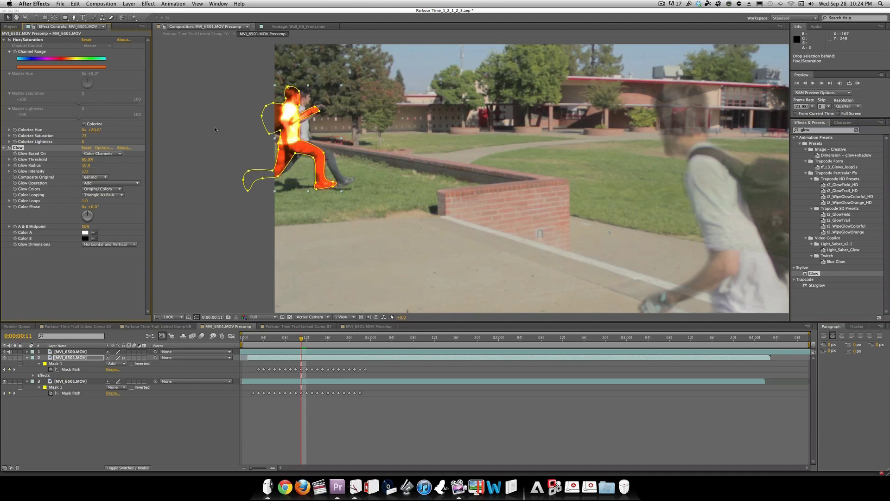
Step: Set the runner layer's Glow threshold to 27%, greatly increase its radius, and set the intensity to 0.5
click(87, 159)
text(27)
key(Tab)
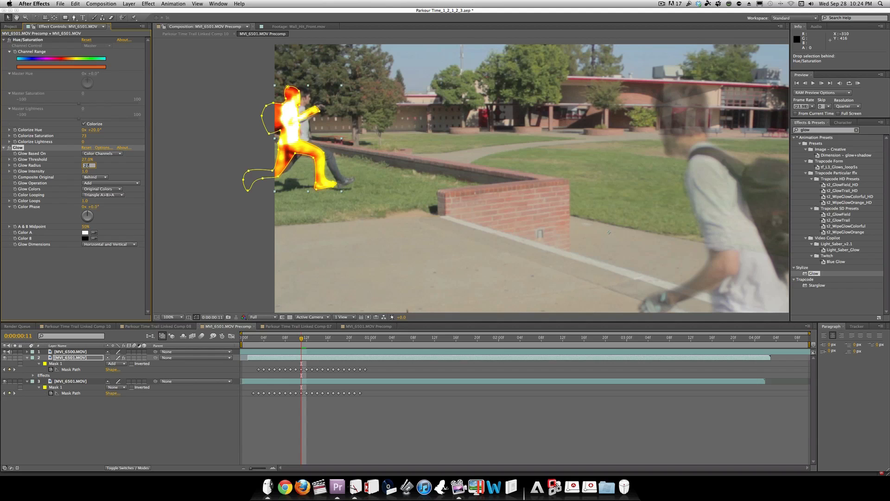
key(Return)
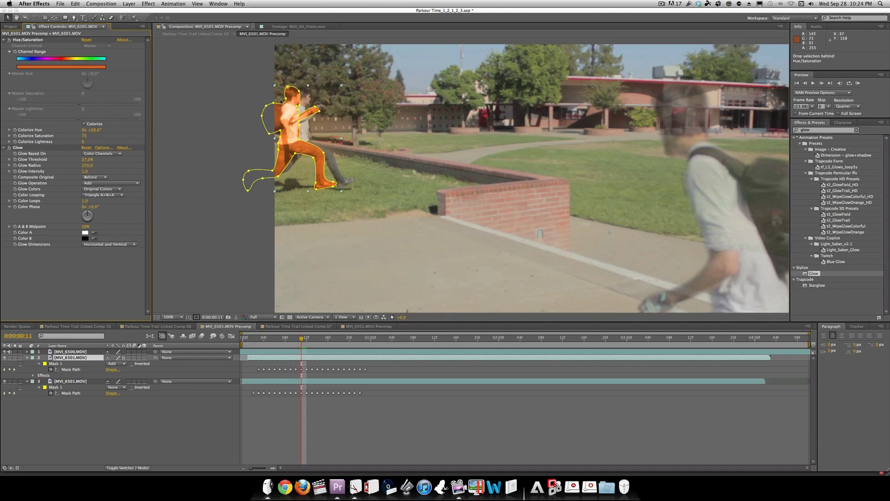
click(86, 172)
key(BackSpace)
text(.5)
key(Return)
key(super+shift+a)
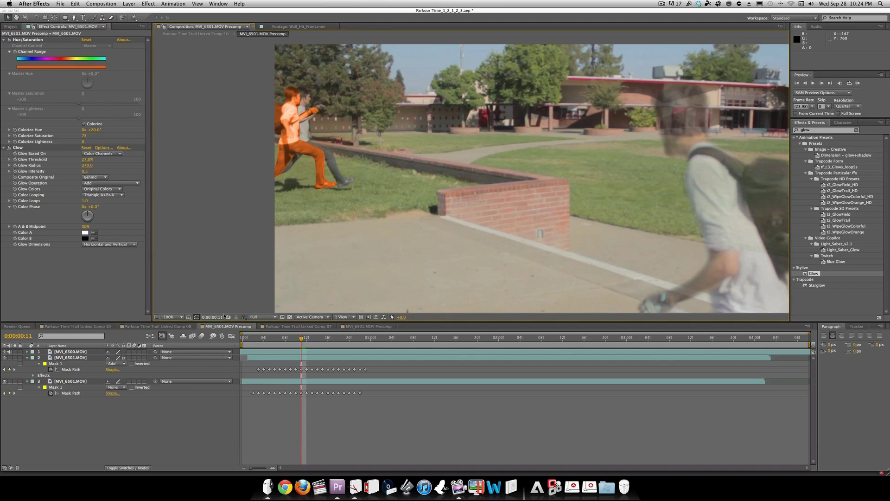
key(period)
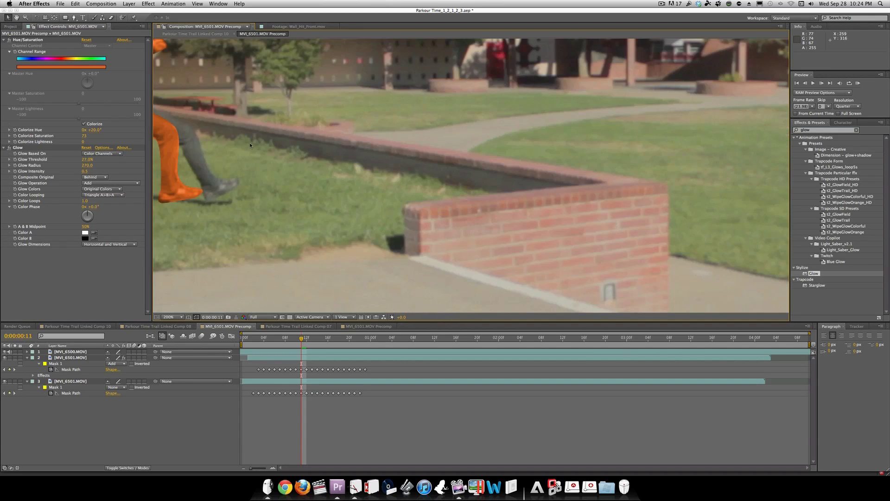
key(h)
drag(238, 145, 357, 155)
key(comma)
key(v)
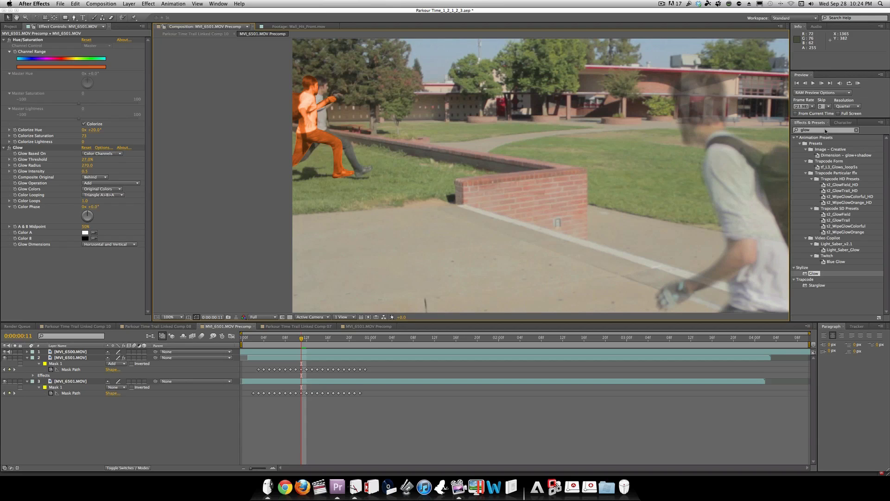
Step: Search the effects for "mot"
click(827, 130)
text(mot)
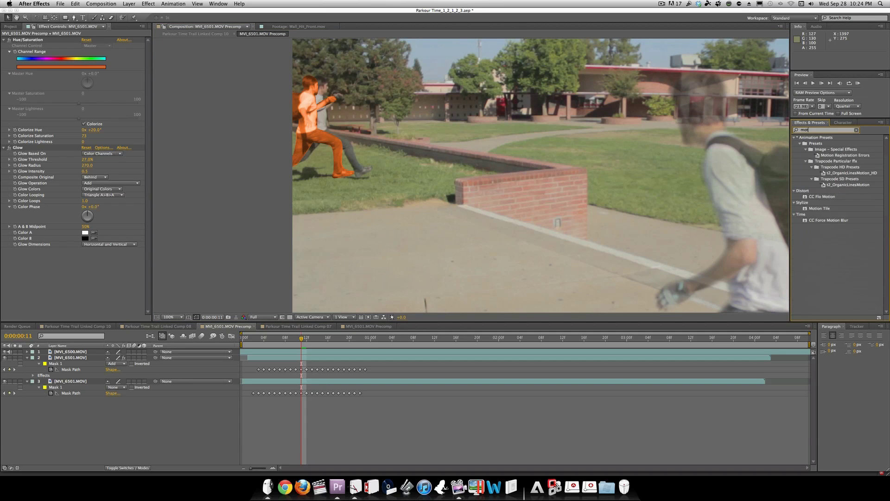
scroll(779, 130, down, 10)
scroll(477, 174, up, 8)
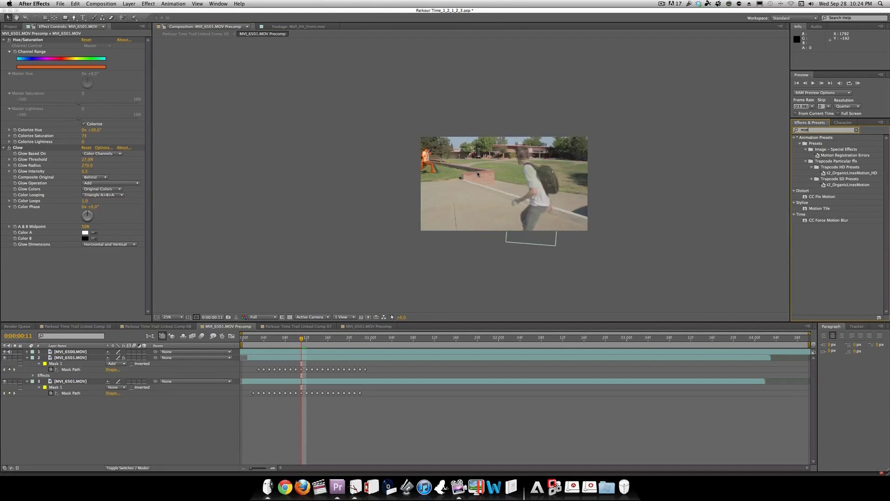
text(h)
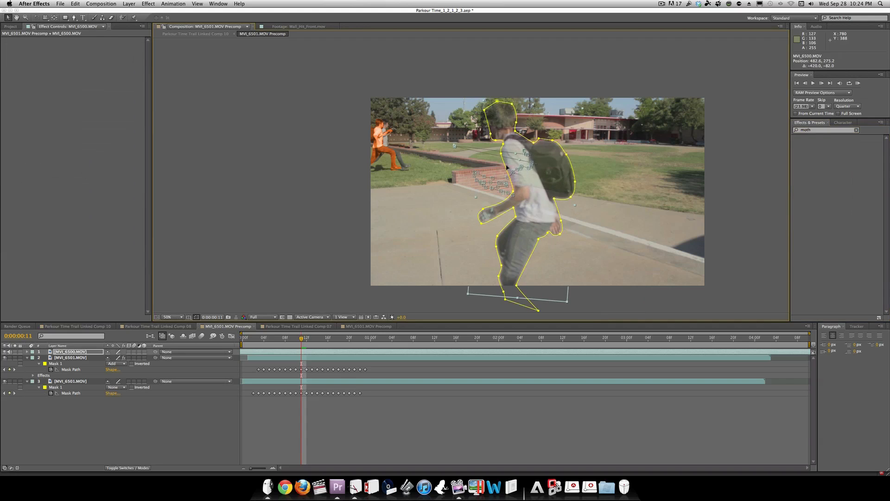
drag(602, 185, 473, 150)
key(ctrl+z)
key(period)
key(h)
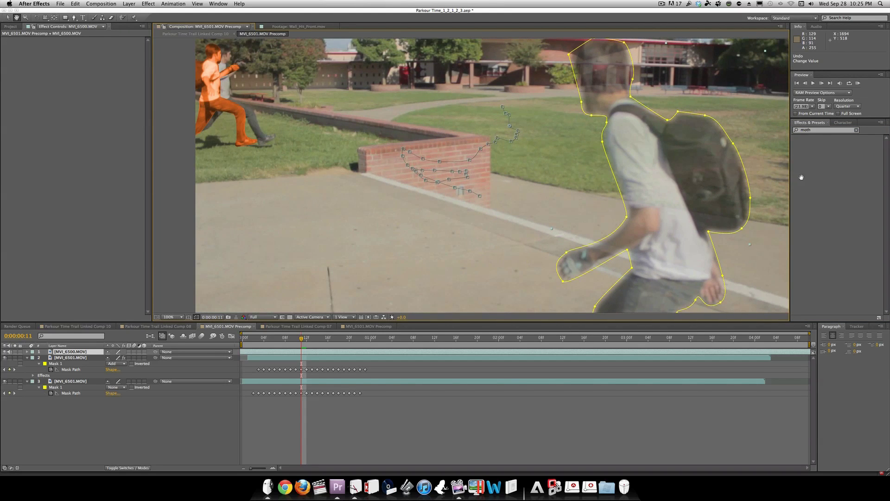
Step: Try the Motion Tile effect on the orange runner layer, then remove it
key(v)
key(BackSpace)
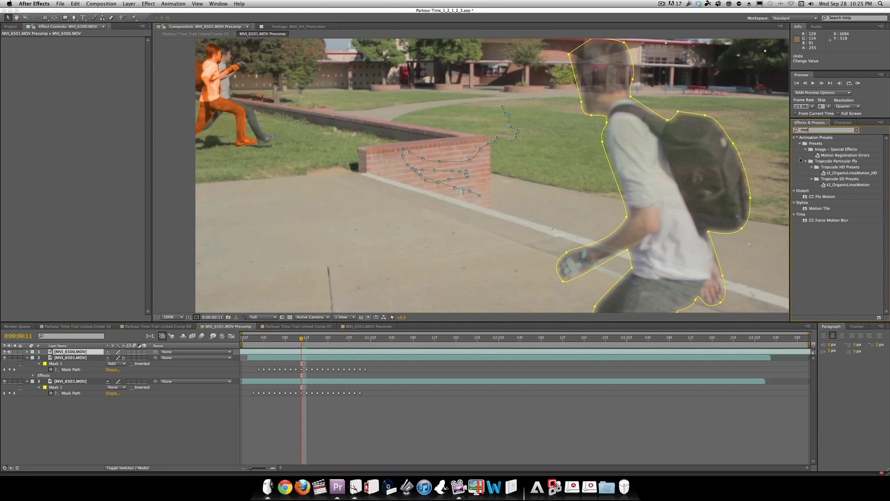
drag(826, 209, 77, 358)
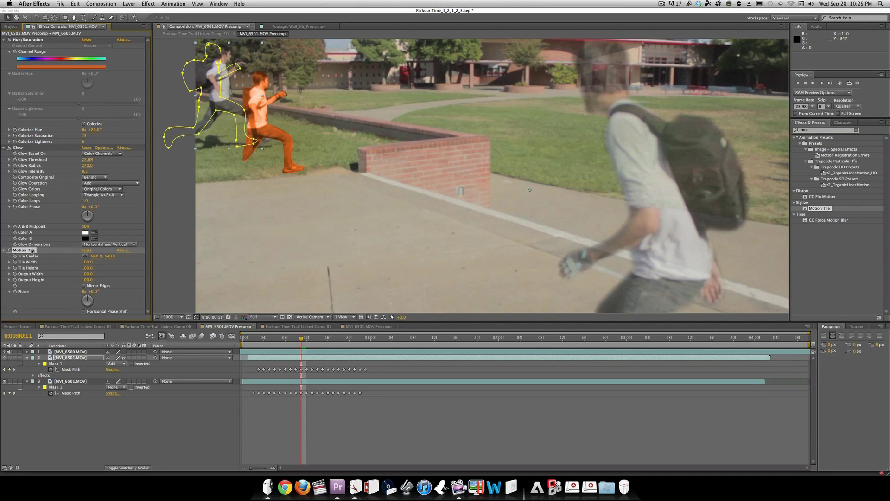
key(Delete)
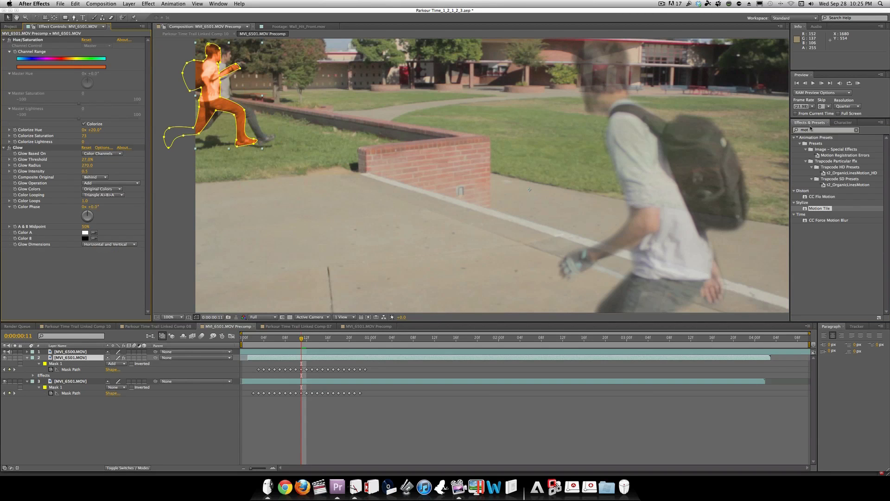
Step: Search the effects for "mos" and apply Mosaic to the orange runner layer after Glow
click(811, 130)
key(BackSpace)
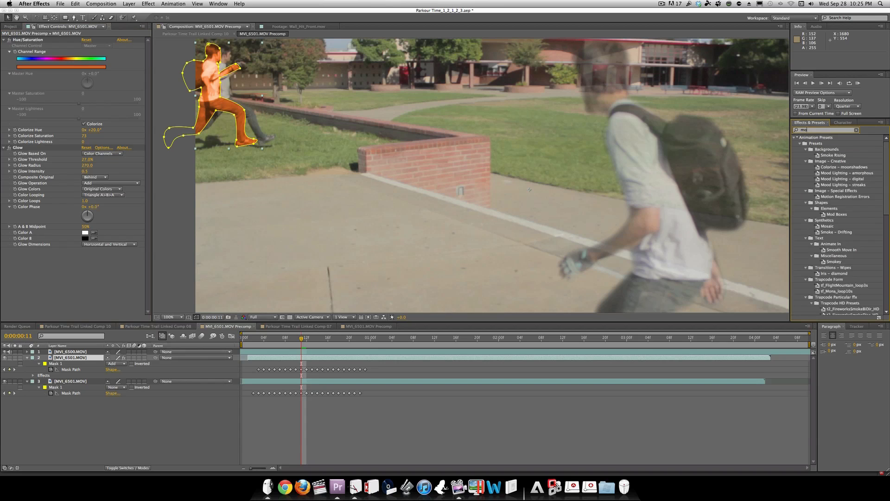
text(s)
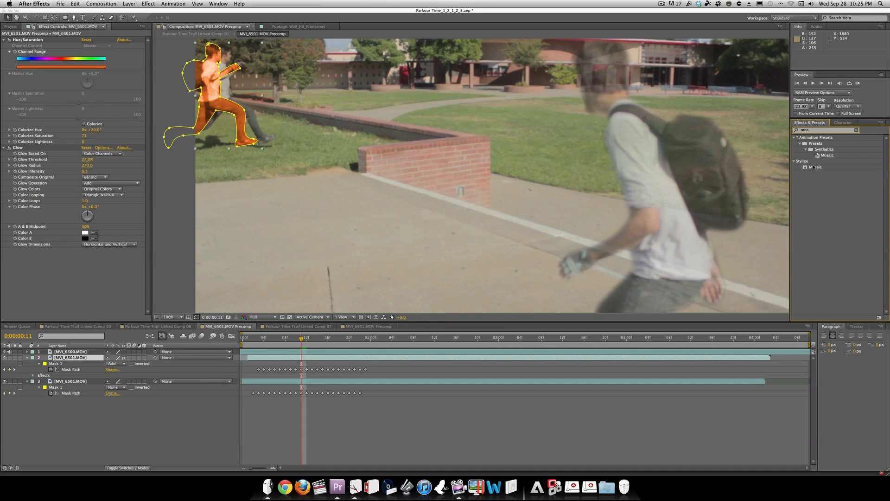
drag(815, 167, 122, 280)
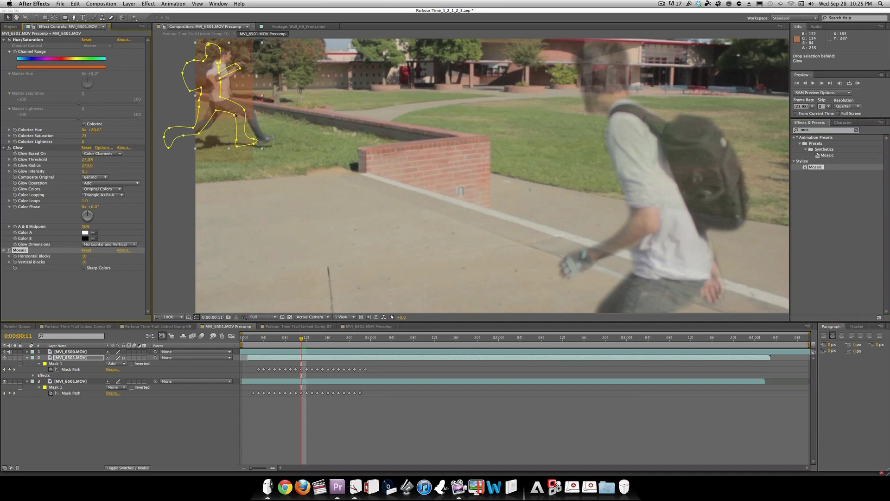
Step: Set the Mosaic effect's horizontal and vertical blocks to 150 and deselect the layer
drag(258, 69, 289, 109)
click(84, 256)
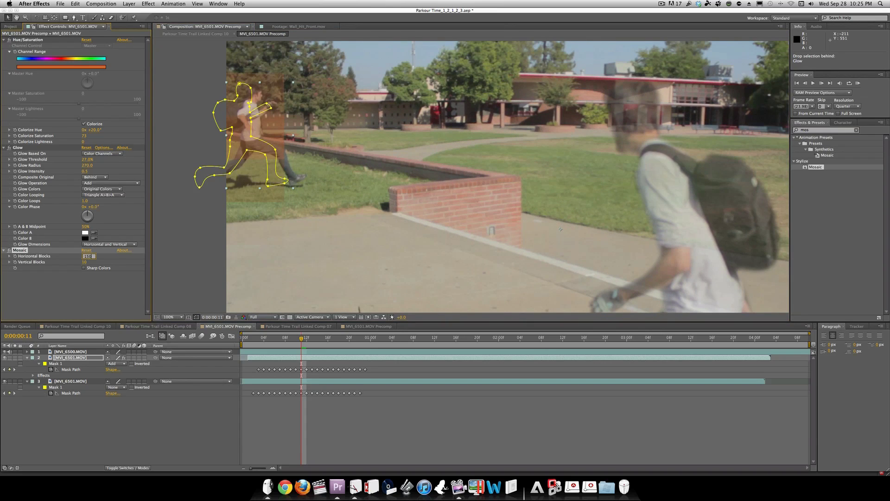
text(150)
key(Tab)
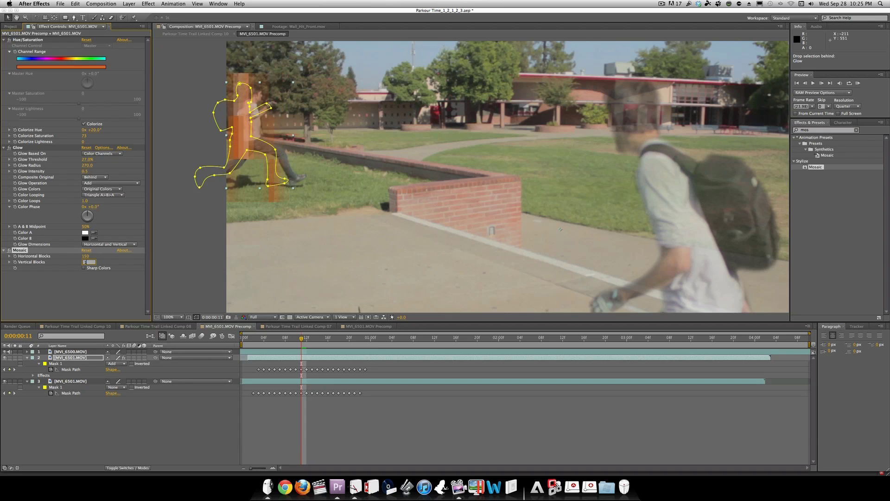
click(90, 277)
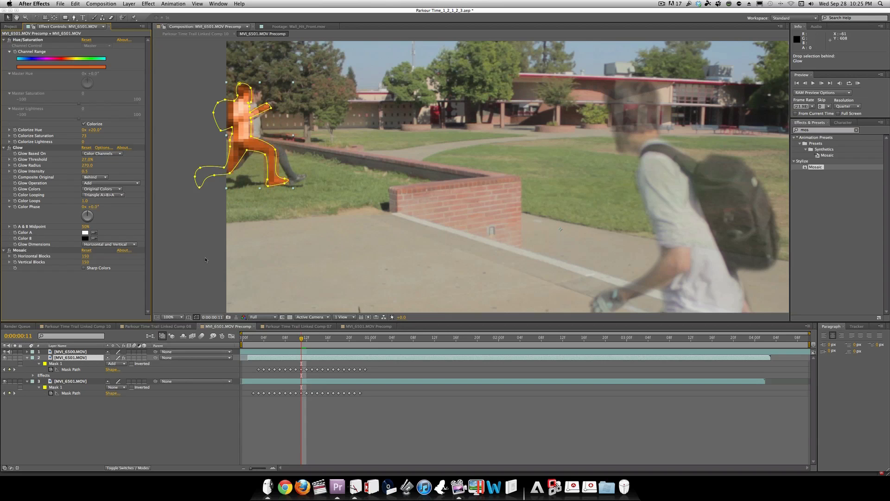
click(189, 255)
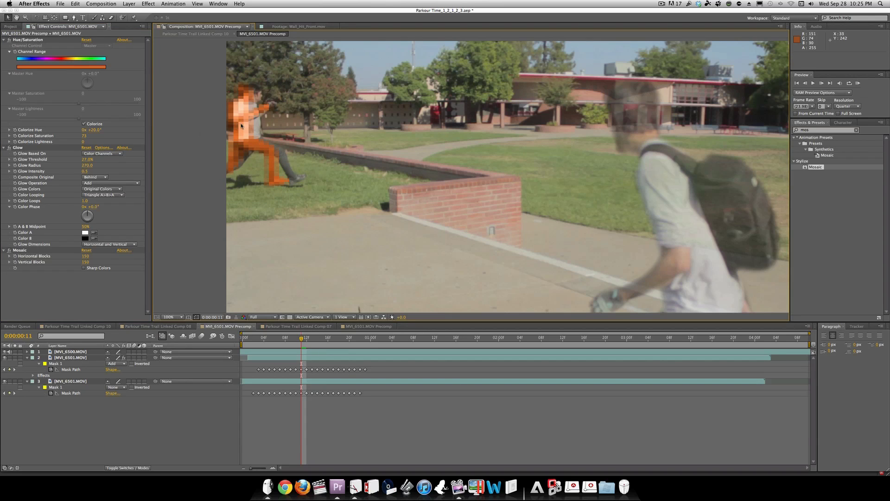
Step: Set the Mosaic effect's horizontal and vertical blocks to 200 and deselect the layer
click(86, 256)
text(200)
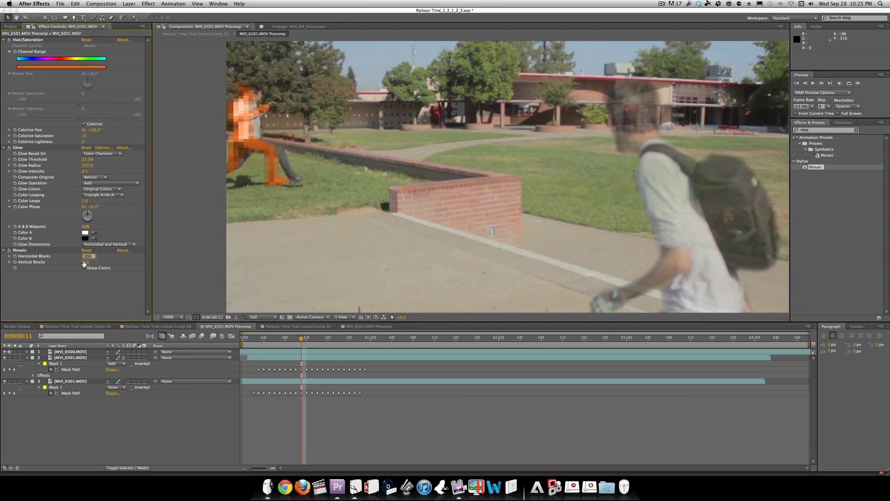
click(84, 263)
text(200)
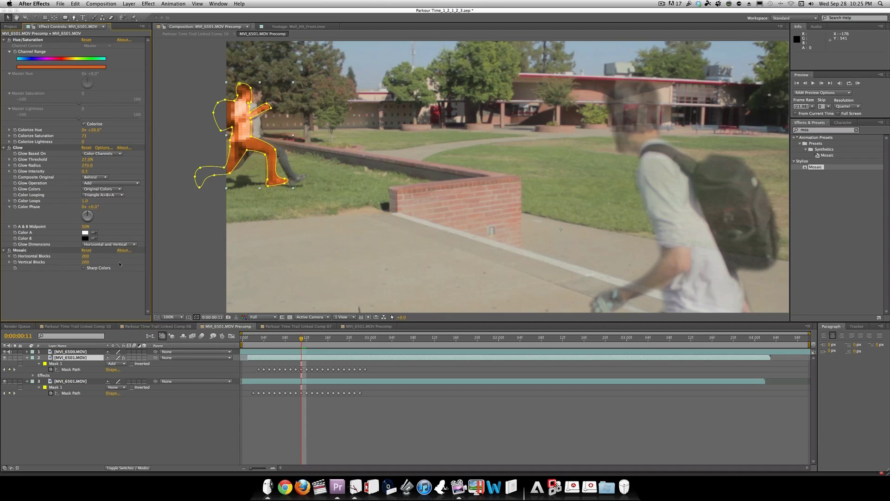
click(185, 391)
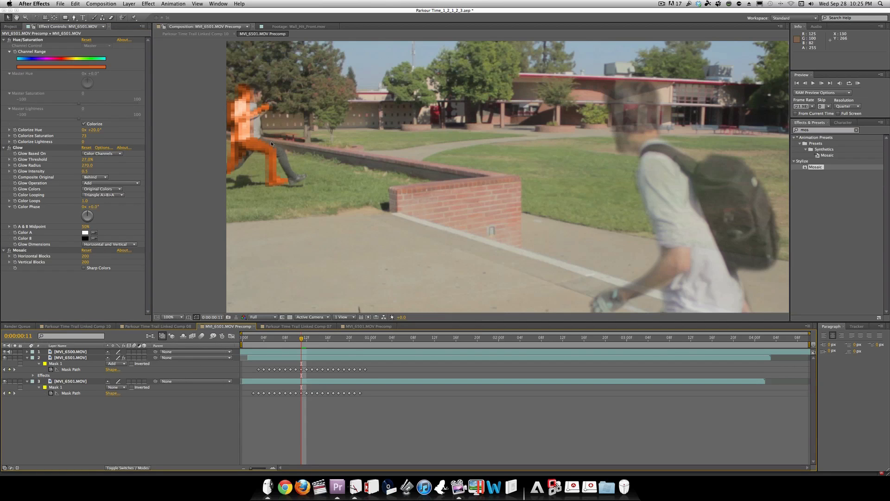
Step: Scrub forward to 0:00:00:22 and examine the pixelated orange figure trailing the runner
click(296, 338)
drag(294, 340, 322, 338)
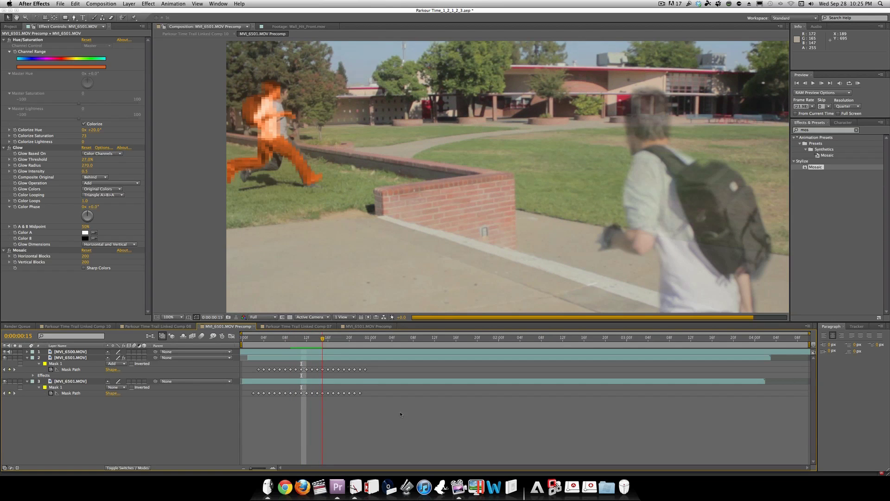
click(362, 341)
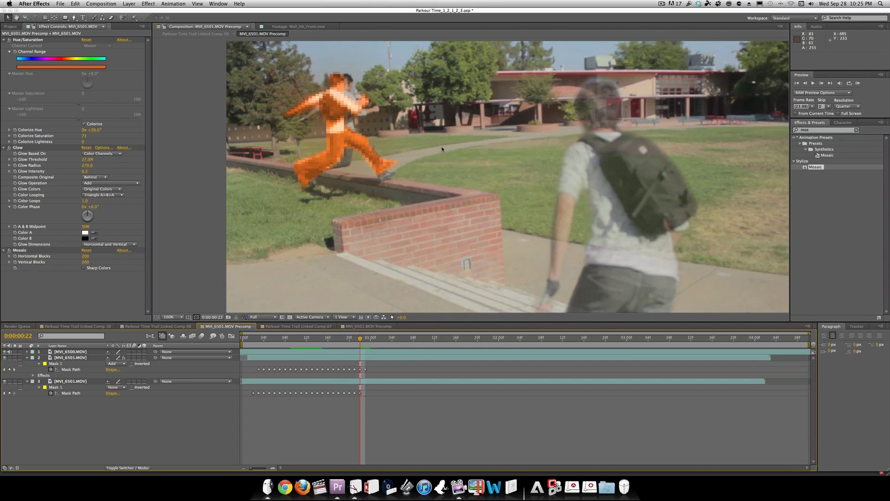
scroll(448, 152, down, 1)
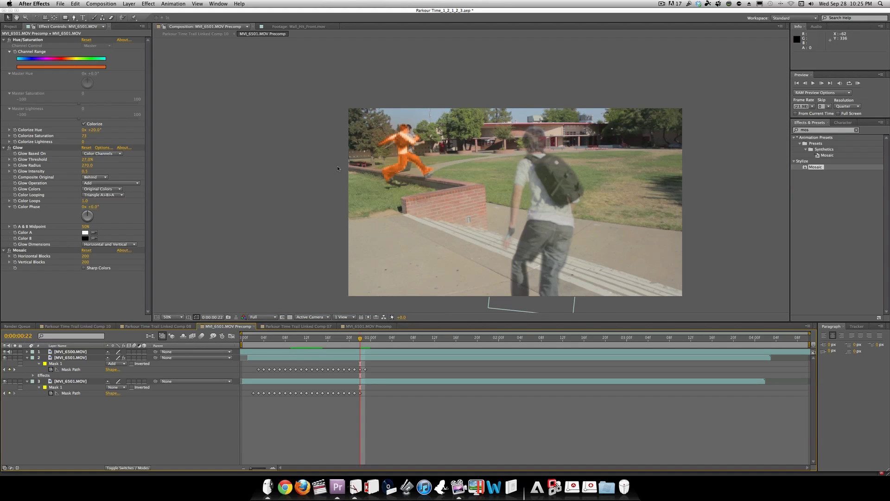
scroll(547, 134, up, 1)
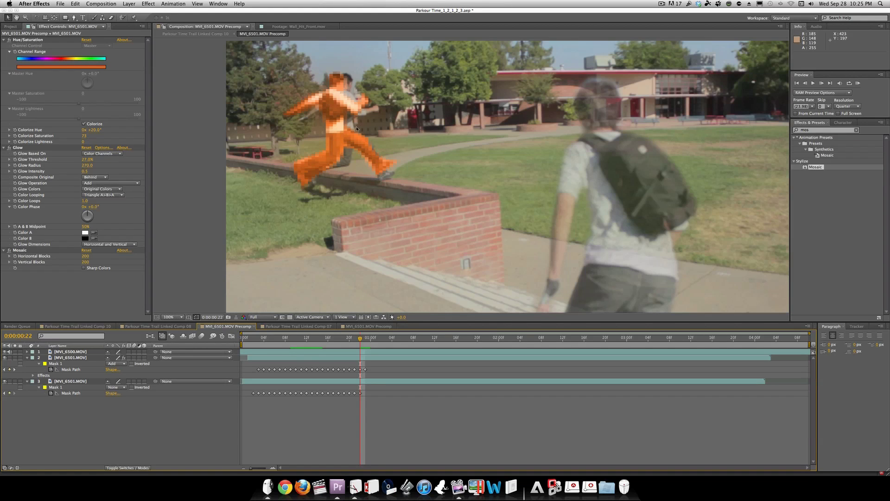
Step: Duplicate the orange runner layer one frame later and set the copy's Colorize Hue to 7°
click(80, 358)
key(super+d)
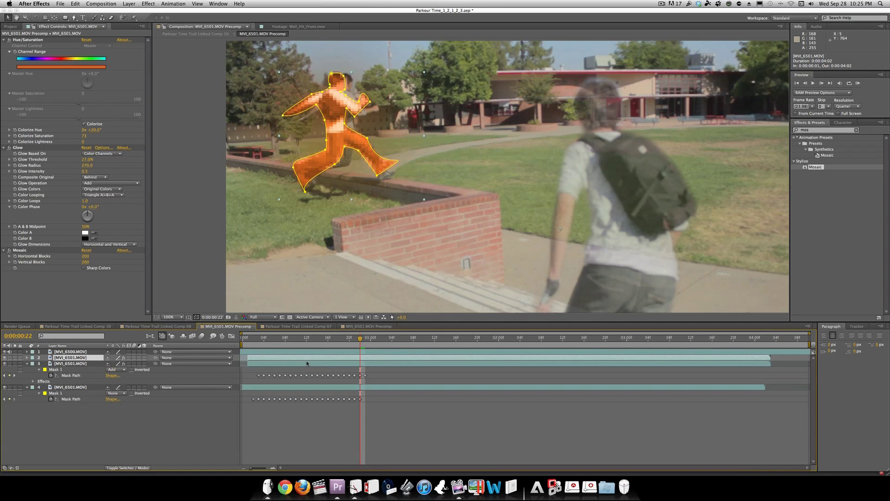
drag(306, 358, 311, 359)
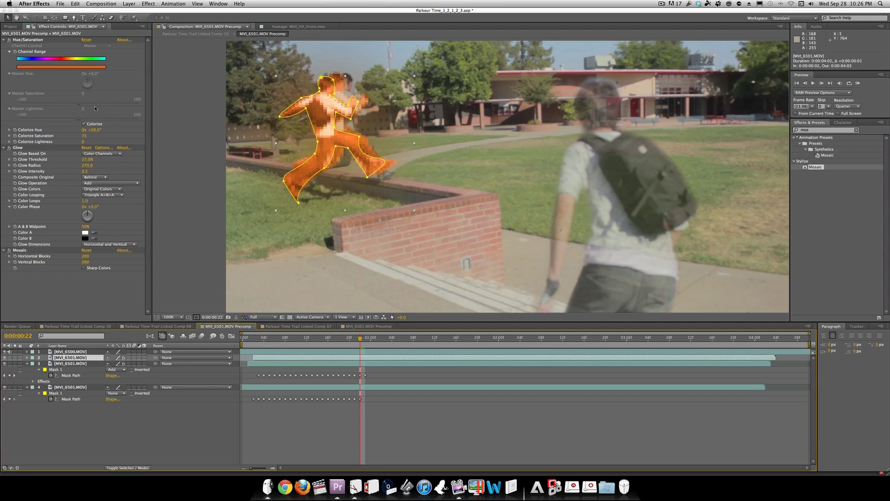
mouse_move(91, 129)
mouse_down()
mouse_move(73, 130)
mouse_move(100, 130)
mouse_move(86, 130)
mouse_up()
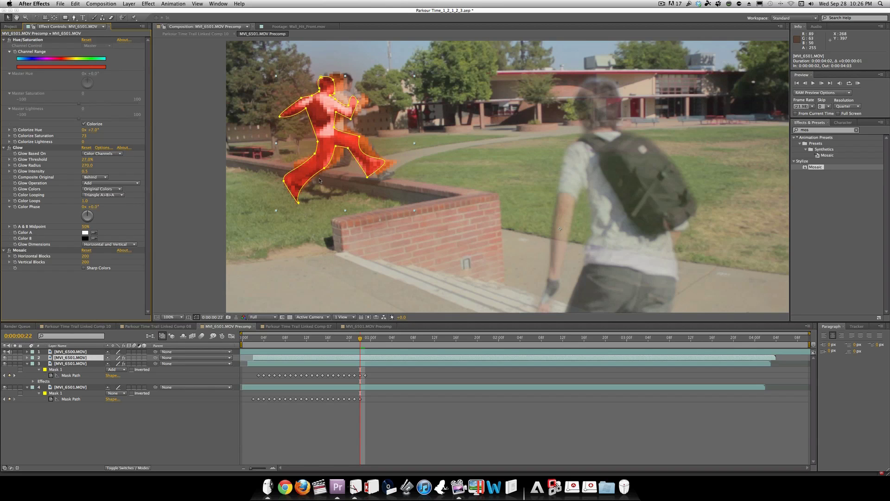
click(238, 422)
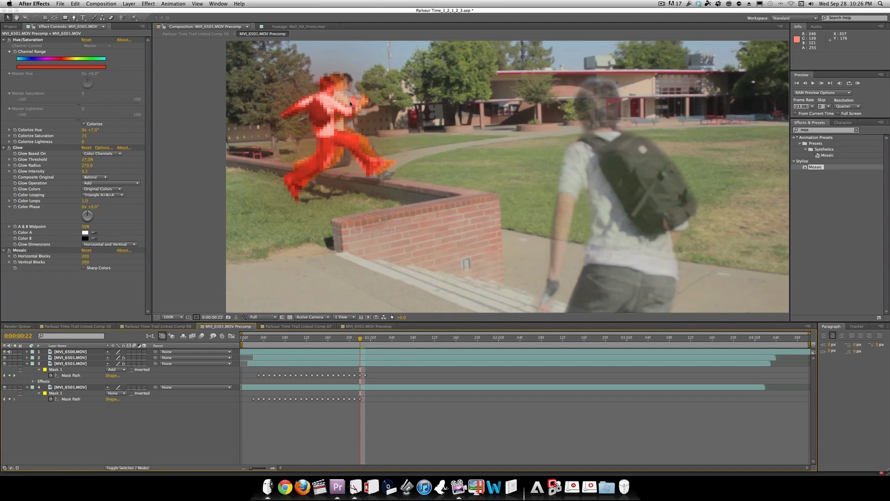
Step: Duplicate the bottom footage layer, set the copy's mask to Add, and place it at the top of the layer stack
click(69, 388)
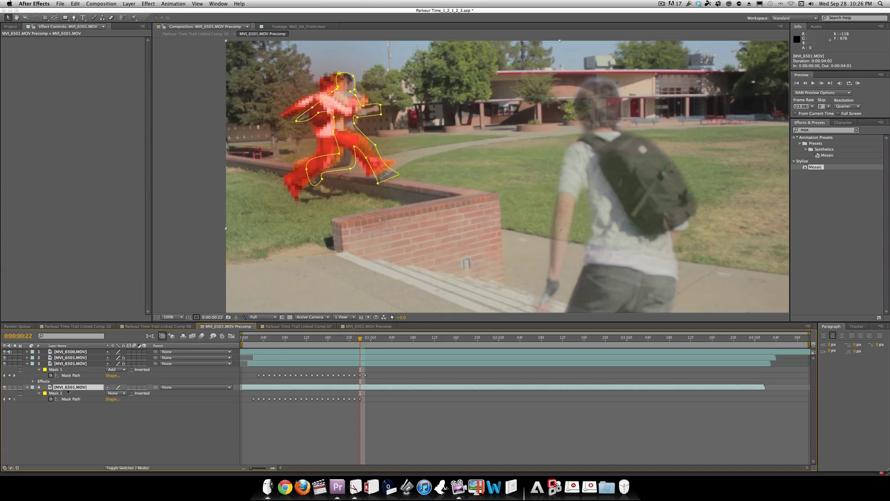
key(super+d)
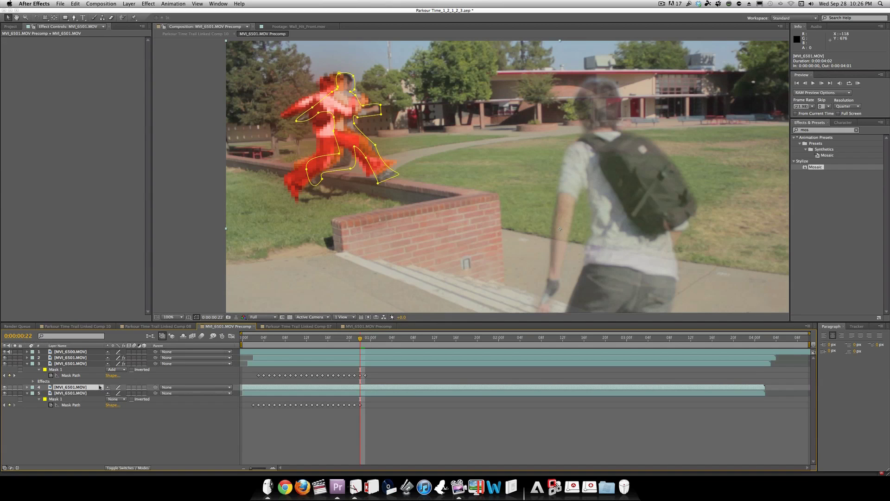
key(m)
click(115, 392)
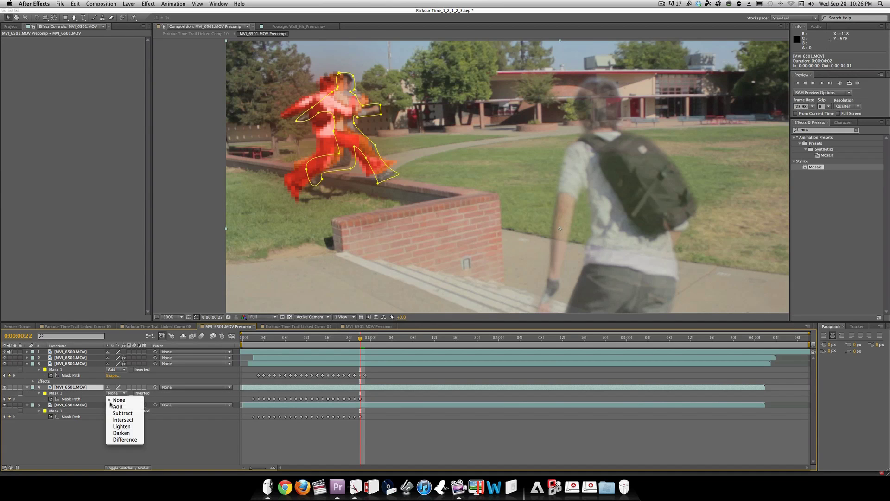
click(117, 406)
drag(87, 389, 86, 352)
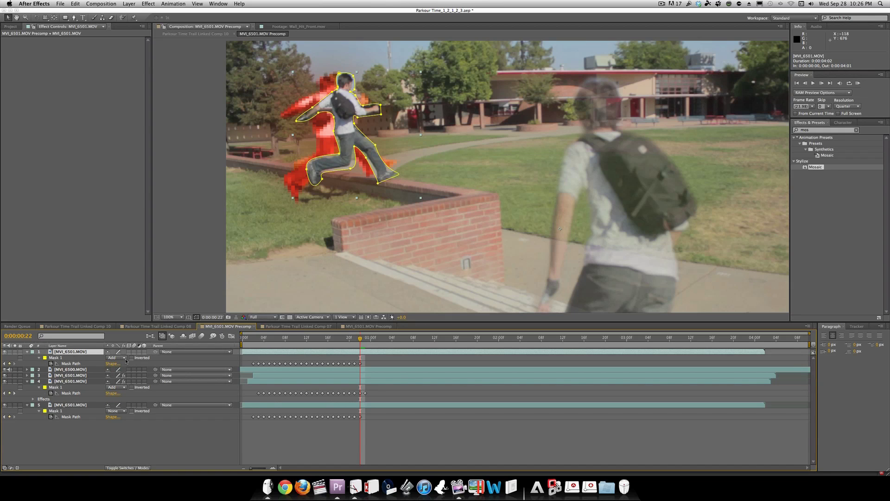
Step: Set the top runner layer's Mask Feather to 42 pixels and Mask Expansion to -13 pixels, and check the blend
key(m)
key(m)
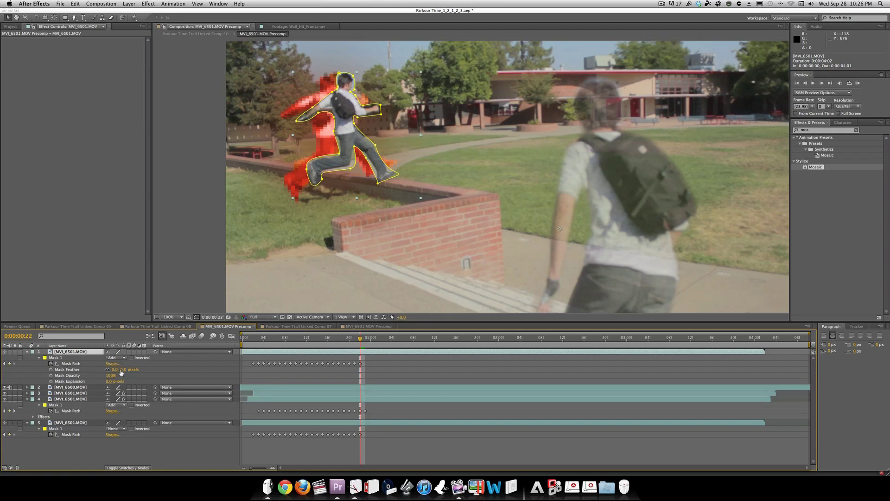
drag(110, 381, 108, 381)
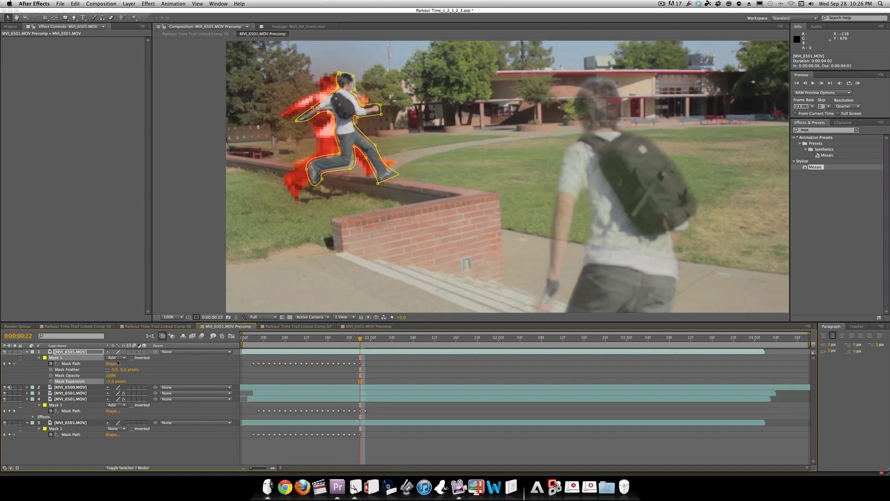
click(108, 369)
drag(114, 369, 148, 369)
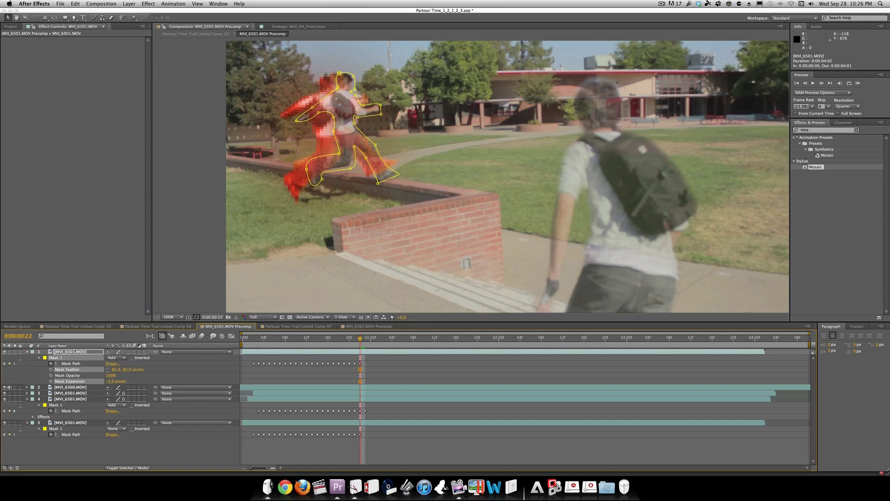
drag(107, 369, 103, 369)
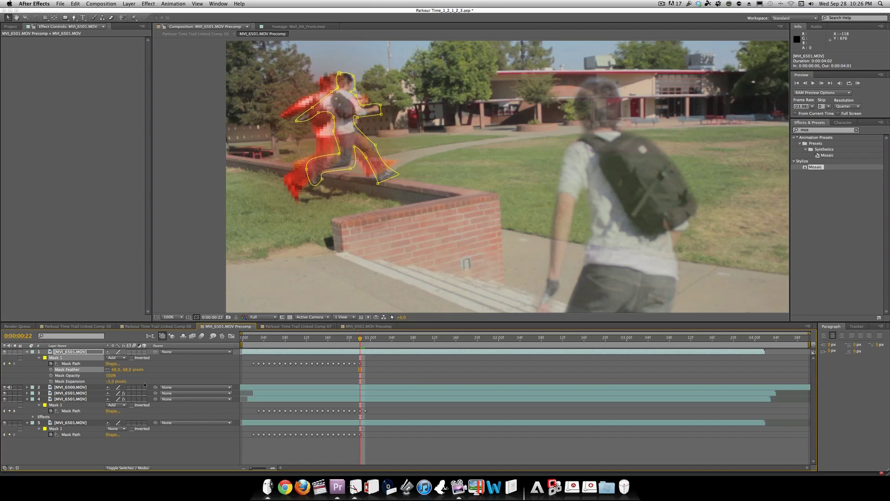
click(176, 415)
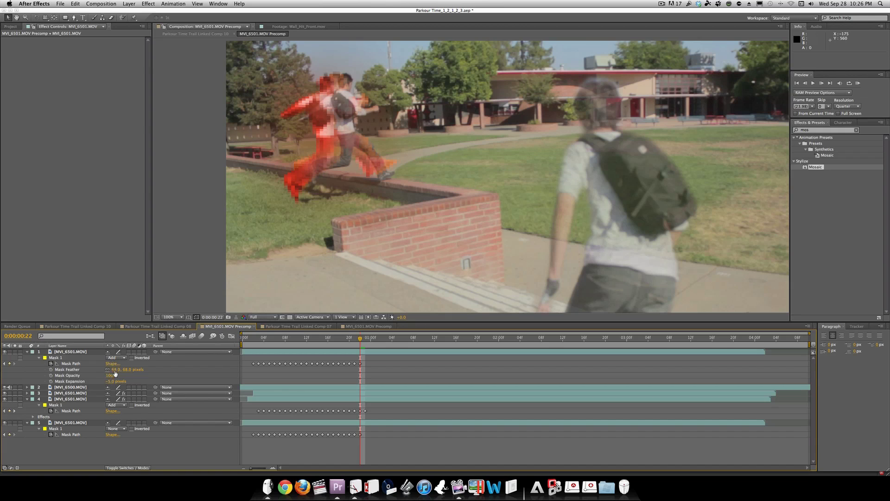
mouse_move(114, 370)
mouse_down()
mouse_move(103, 369)
mouse_move(112, 374)
mouse_up()
click(183, 444)
mouse_move(115, 370)
mouse_down()
mouse_move(103, 369)
mouse_move(112, 369)
mouse_move(109, 383)
mouse_move(108, 370)
mouse_up()
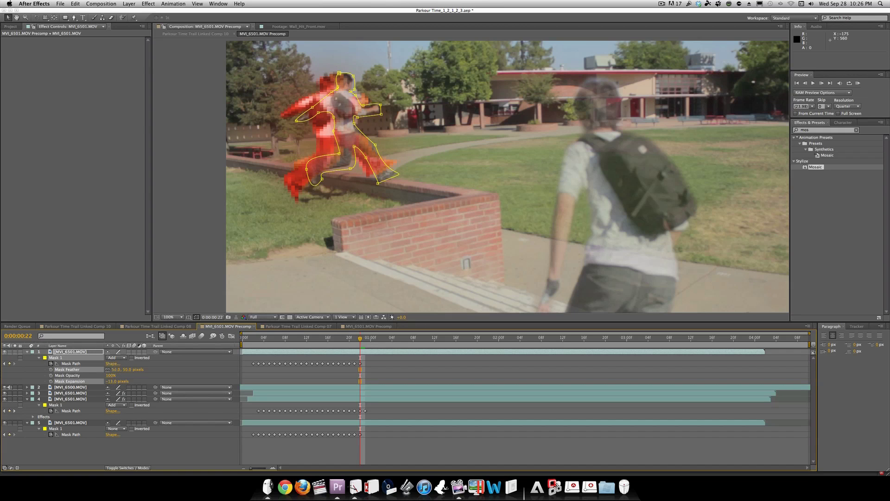
click(217, 382)
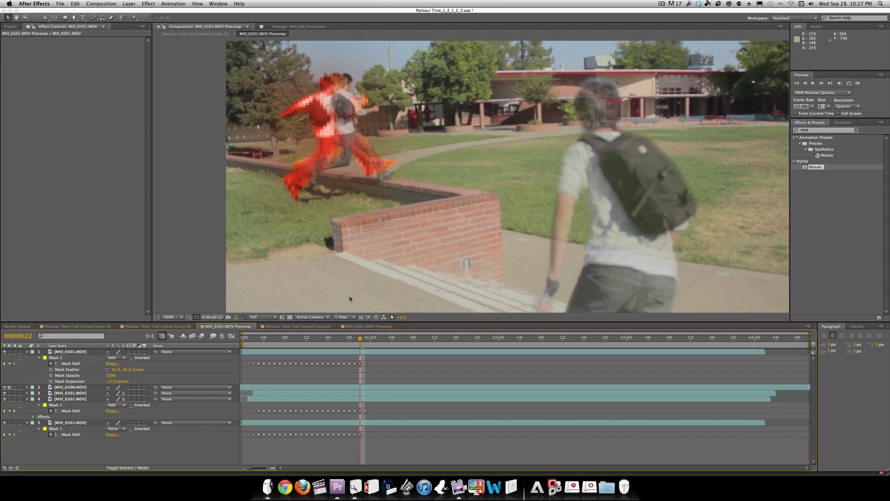
mouse_move(361, 340)
mouse_down()
mouse_move(344, 340)
mouse_move(377, 337)
mouse_move(310, 343)
mouse_move(360, 339)
mouse_up()
click(301, 338)
key(comma)
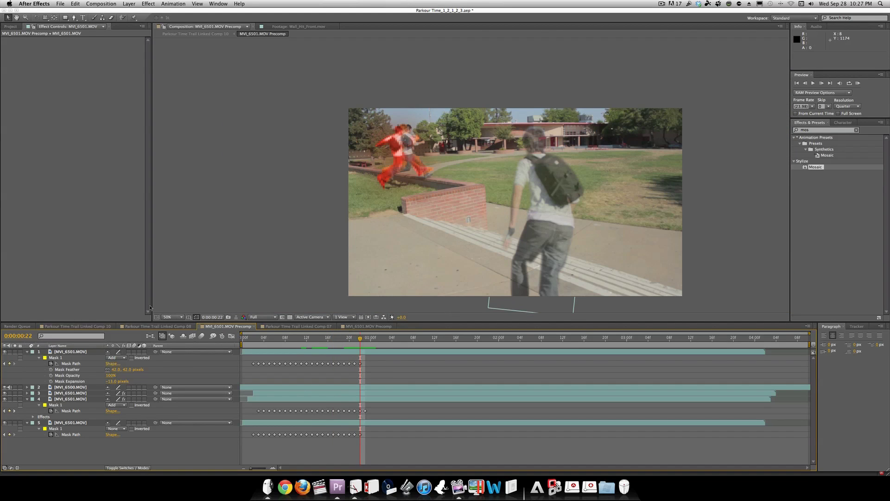
Step: In Parkour Time Trail Linked Comp 08, pre-compose the Pickup Bar, Mini Map, Pointer and Numbers layers as HUD
click(137, 327)
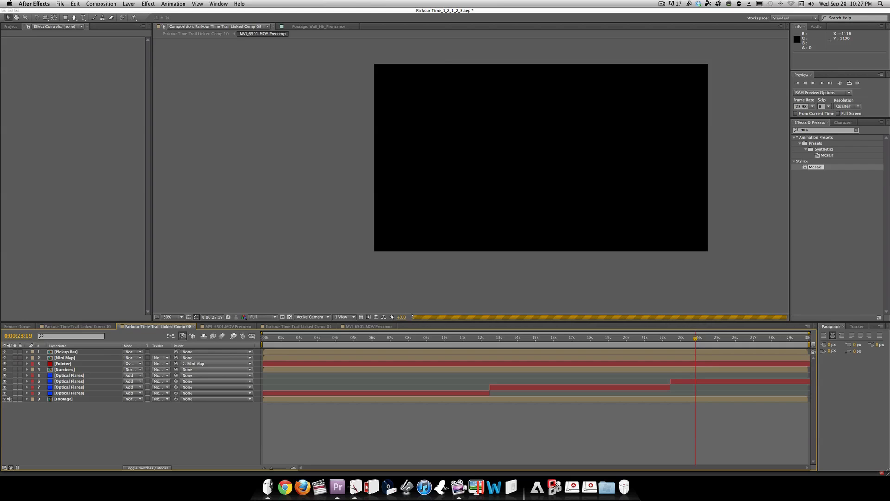
click(74, 370)
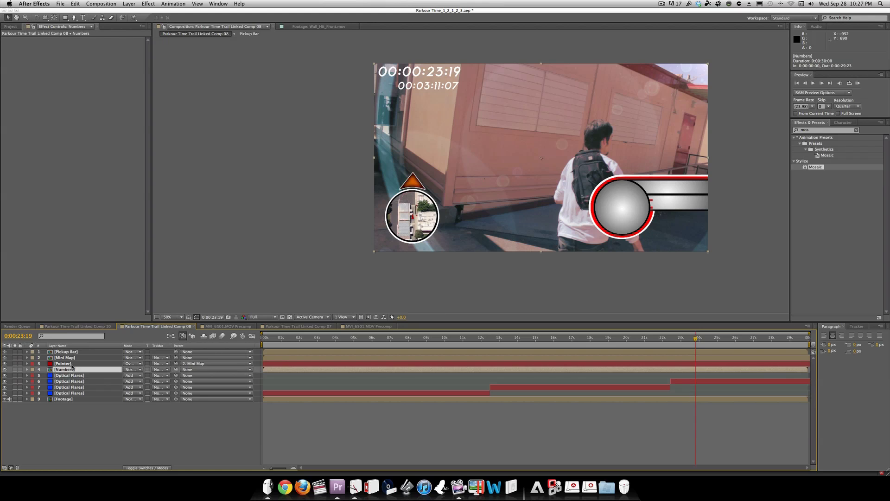
shift+click(73, 353)
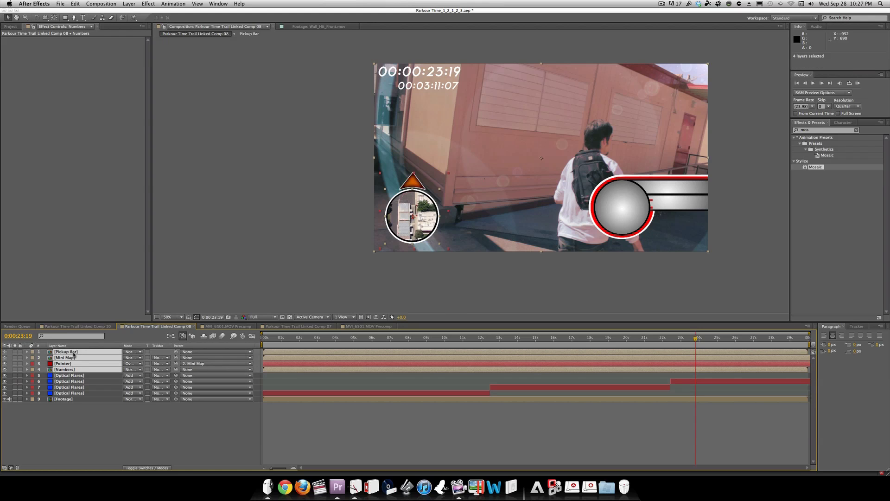
key(super+shift+c)
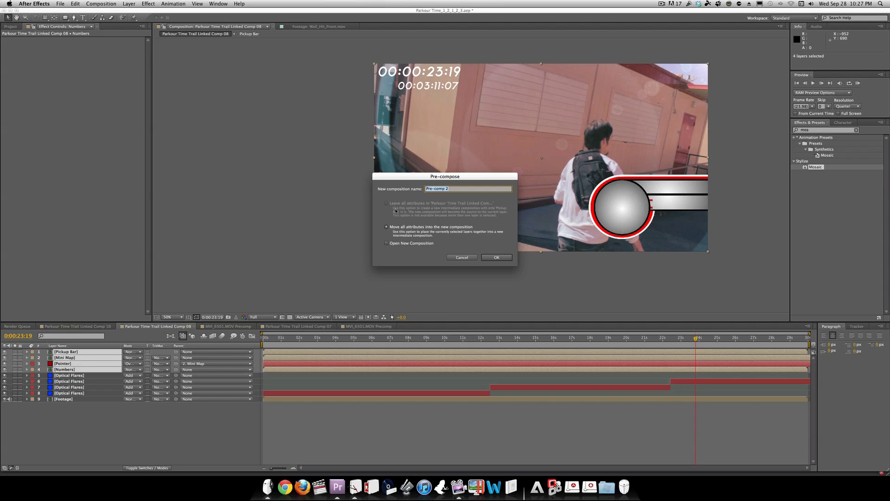
text(HUD)
key(Return)
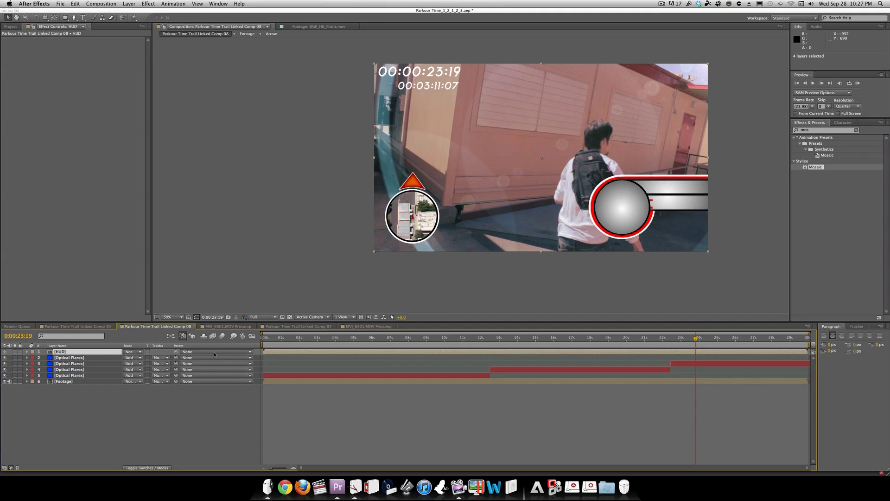
Step: Copy the HUD layer to the top of MVI_6501.MOV Precomp and collapse the footage layers' open properties
key(ctrl+c)
click(241, 326)
key(ctrl+v)
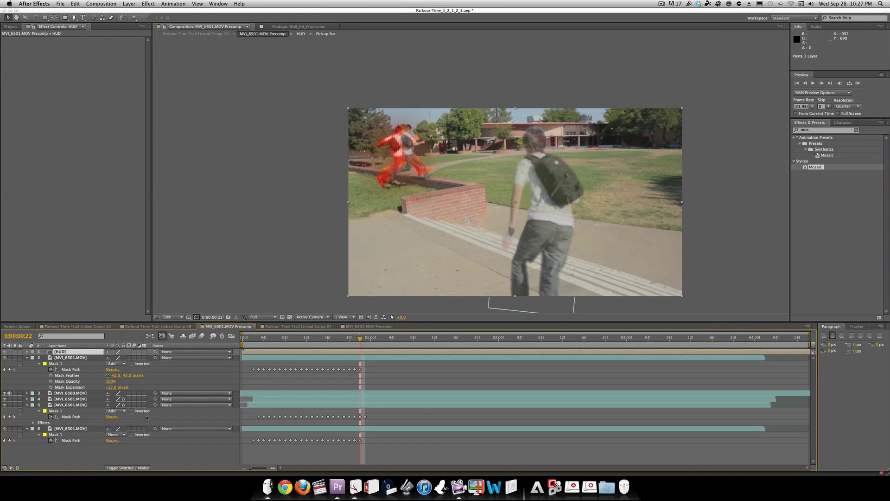
click(27, 358)
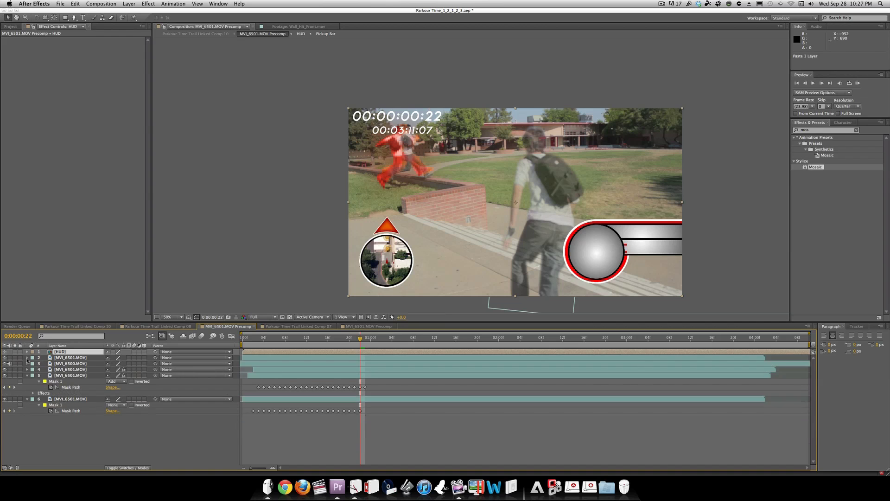
click(27, 375)
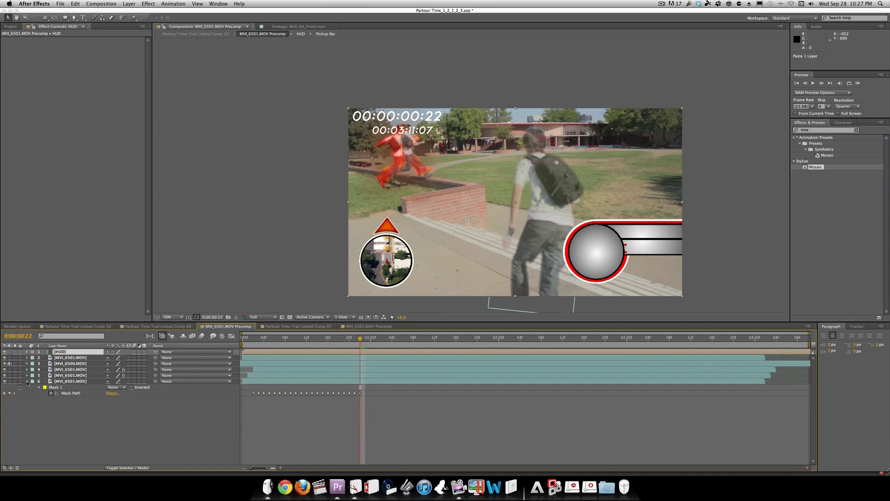
click(27, 381)
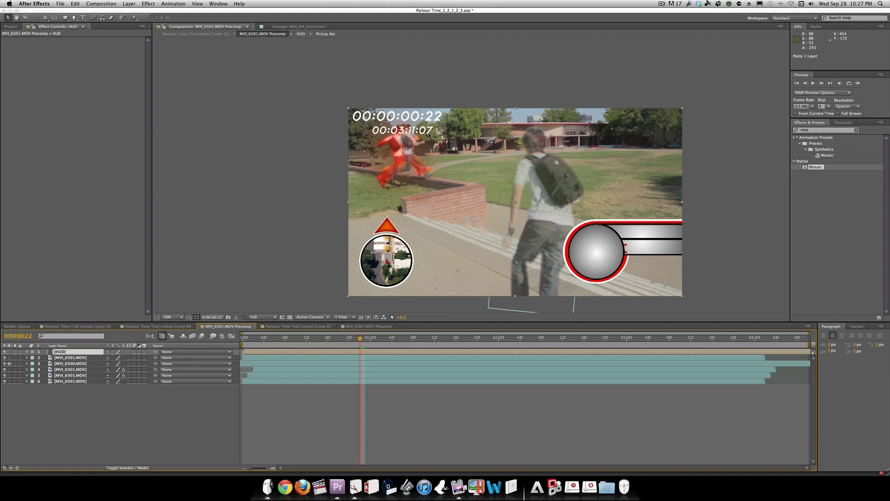
Step: Examine the HUD over the footage up close and in Parkour Time Trail Linked Comp 10, returning to MVI_6501.MOV Precomp
scroll(411, 103, down, 2)
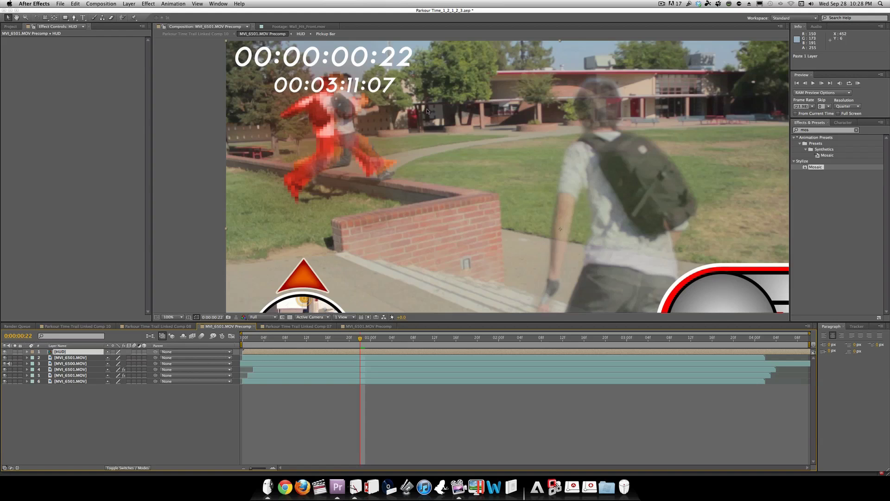
key(period)
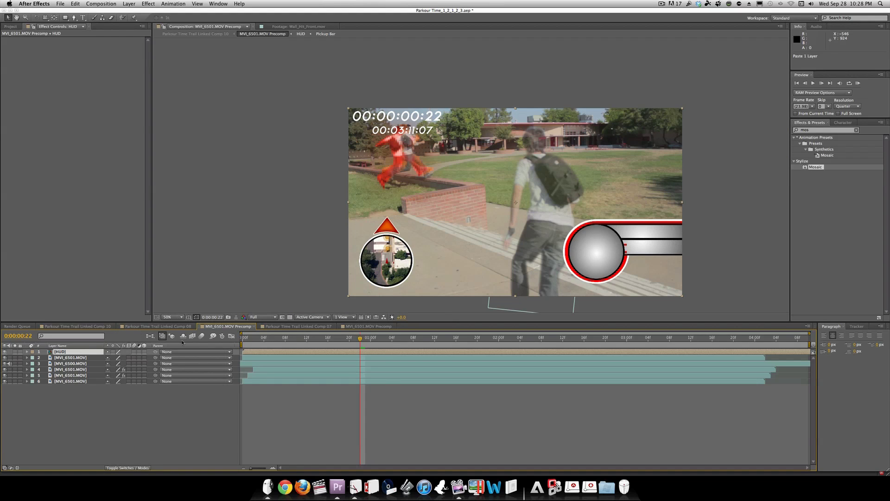
click(77, 326)
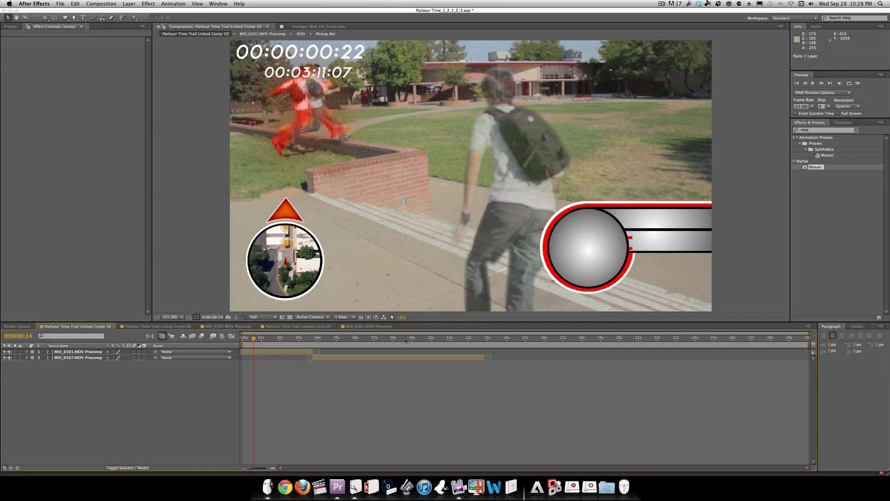
click(290, 327)
click(228, 327)
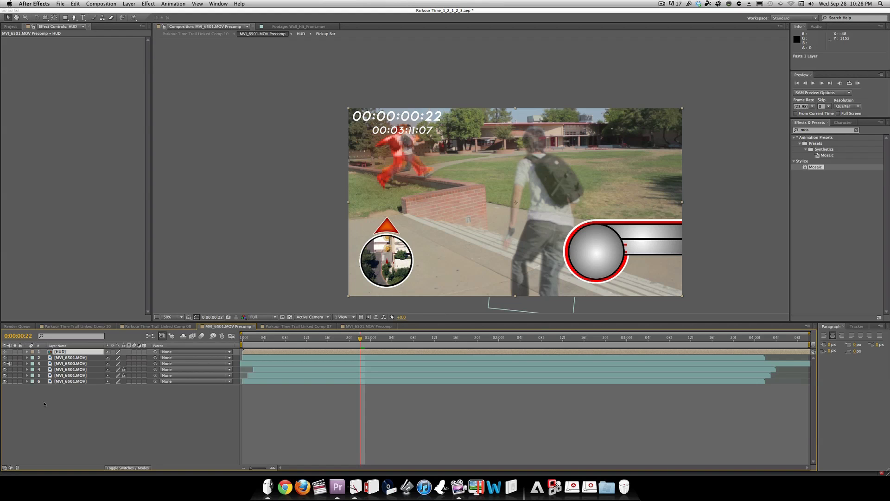
Step: Add an adjustment layer above the HUD and apply the Curves effect to it
click(83, 397)
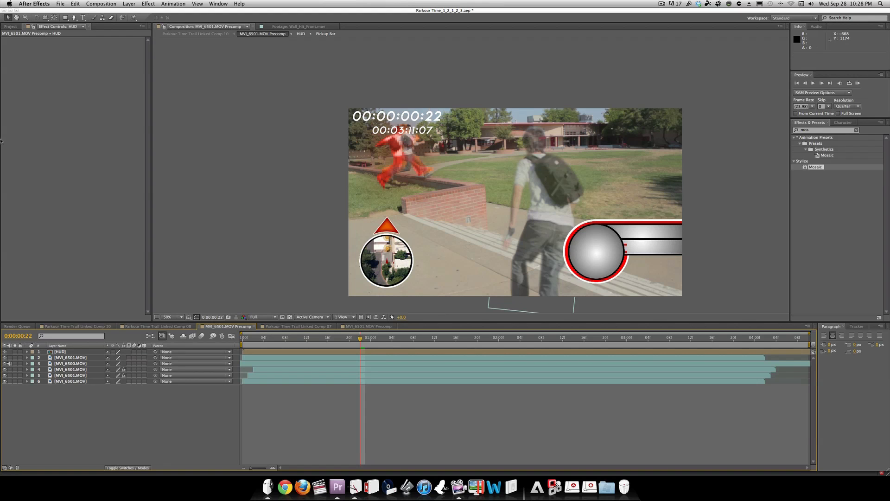
click(130, 4)
mouse_move(134, 13)
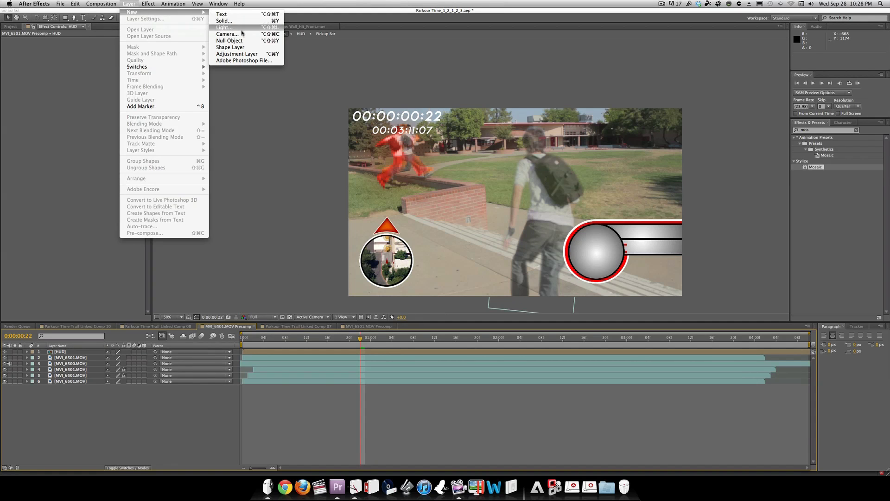
click(239, 54)
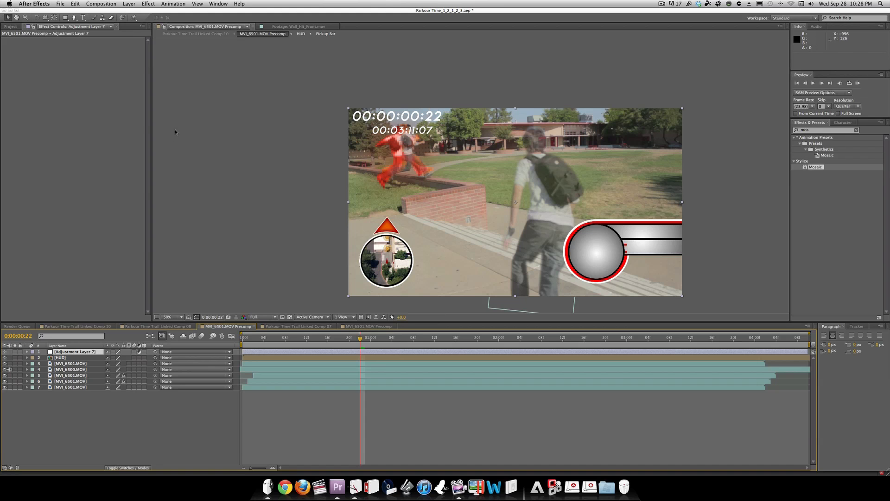
click(152, 4)
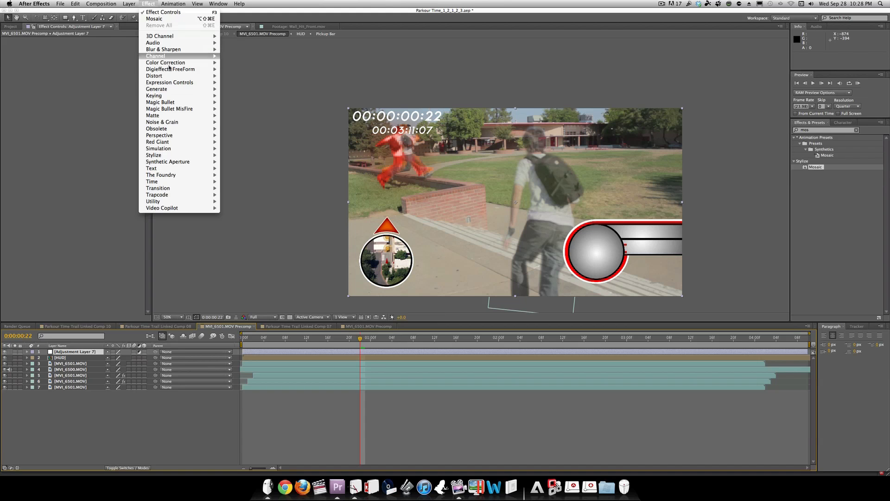
mouse_move(171, 161)
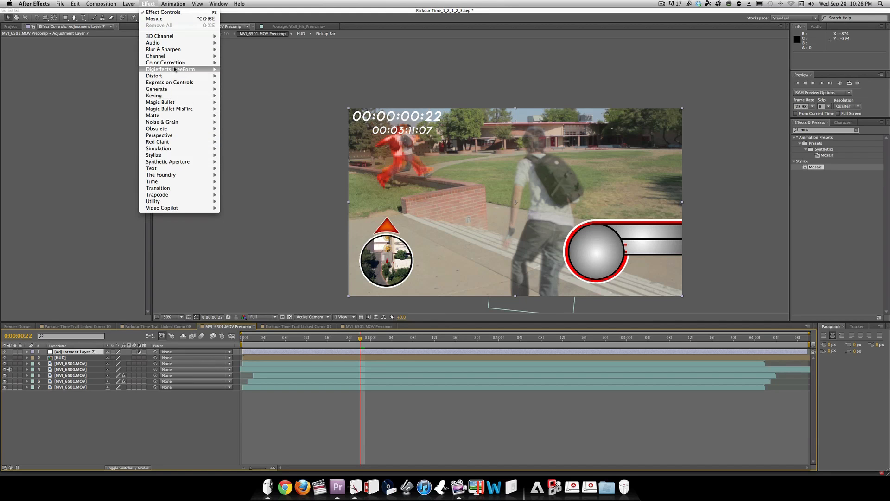
mouse_move(170, 63)
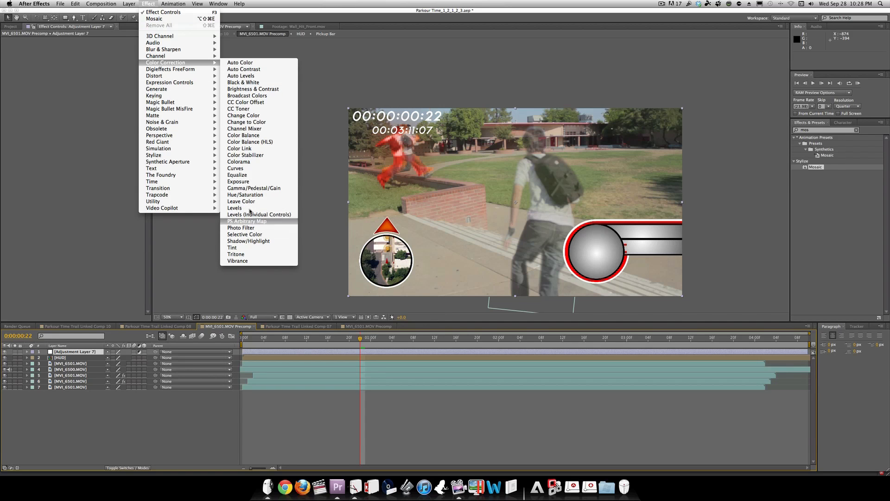
click(251, 168)
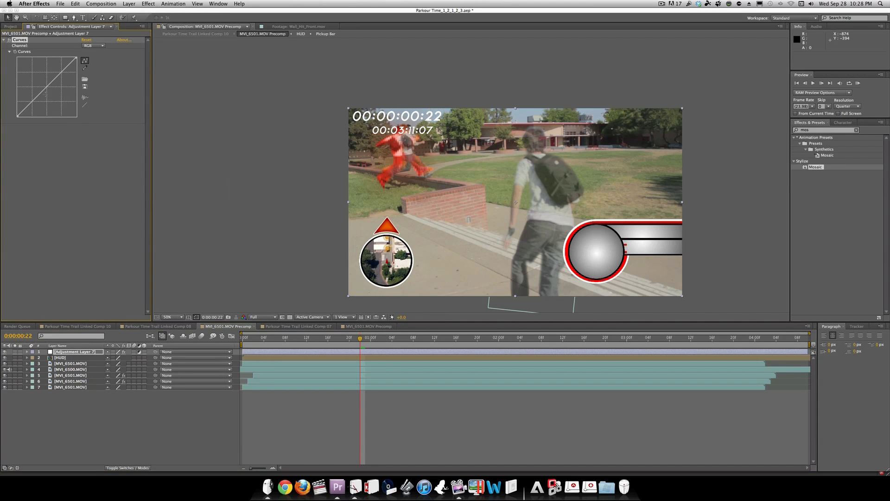
Step: Shape the RGB curve into a gentle S for contrast and lift the shadows of the Blue curve, holding its midtones
drag(63, 70, 63, 74)
drag(33, 100, 34, 104)
drag(63, 75, 59, 73)
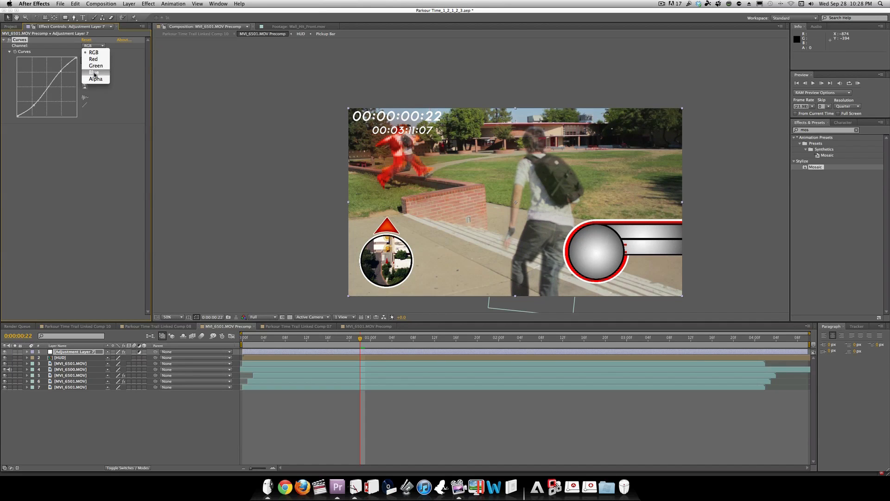
click(94, 45)
click(91, 64)
mouse_move(42, 91)
mouse_down()
mouse_move(41, 74)
mouse_move(47, 88)
mouse_up()
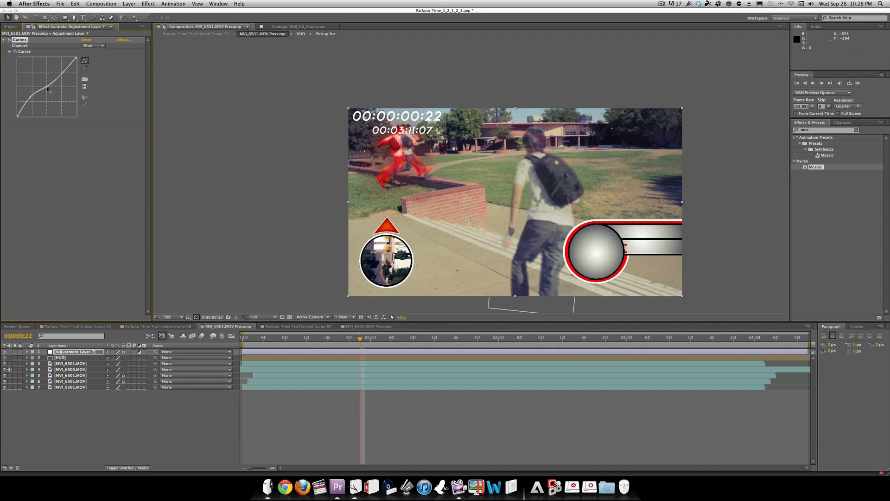
Step: Raise the midtones of the Red curve while anchoring its shadows and pulling its highlights slightly down
click(94, 45)
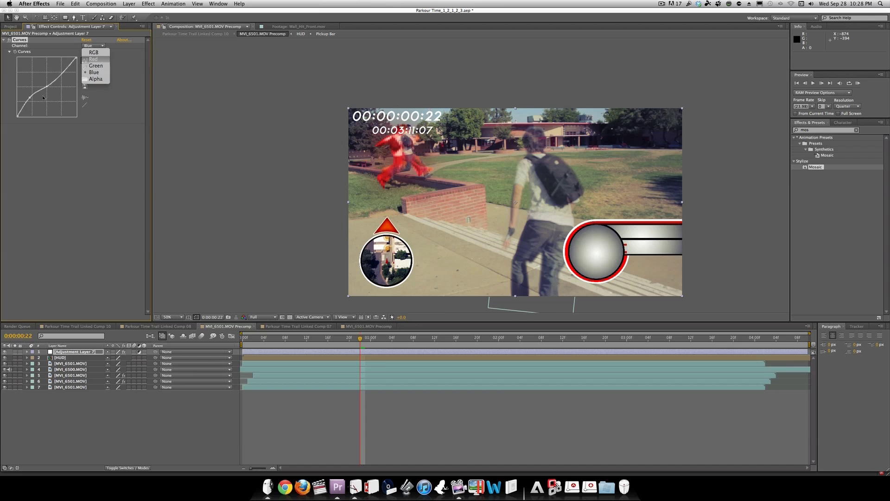
click(92, 57)
drag(42, 91, 43, 85)
drag(34, 95, 33, 103)
drag(61, 66, 61, 73)
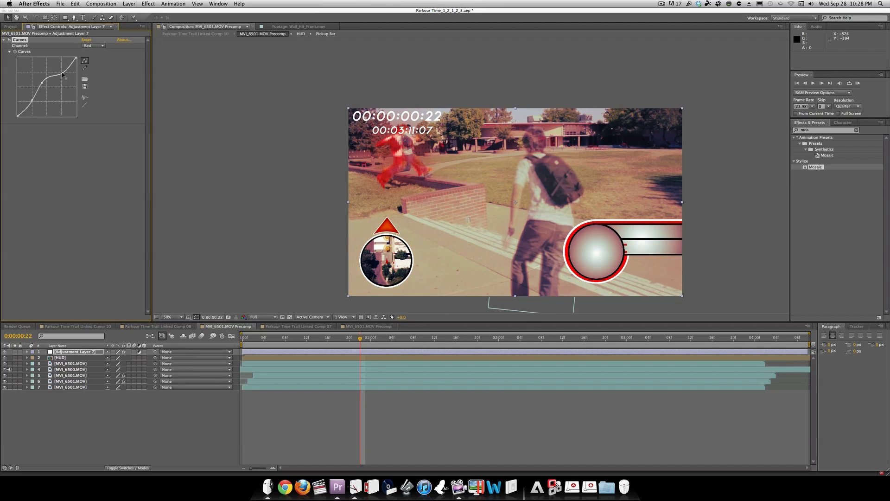
Step: Lift the shadows and highlights of the Green curve while holding its midtones near the diagonal
click(93, 46)
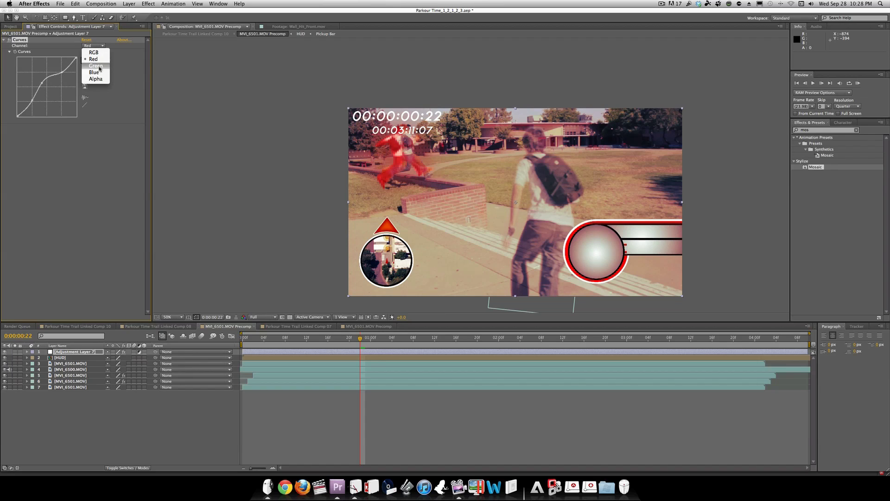
click(99, 69)
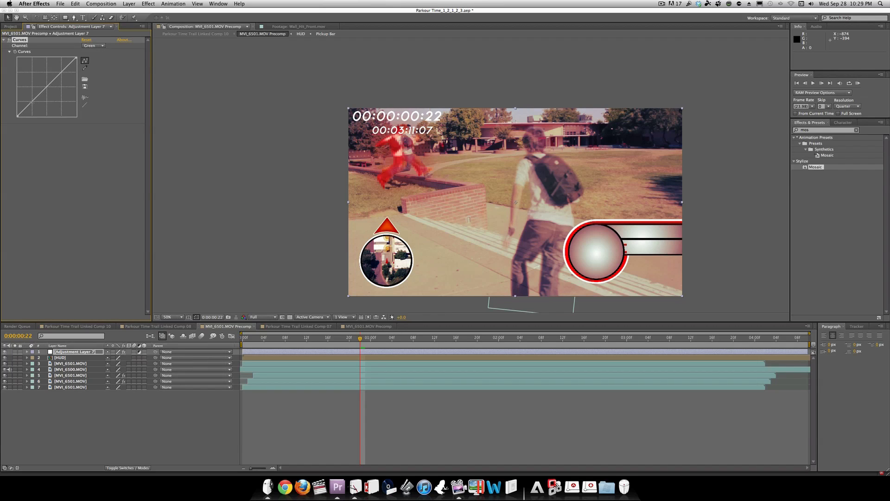
drag(33, 101, 61, 71)
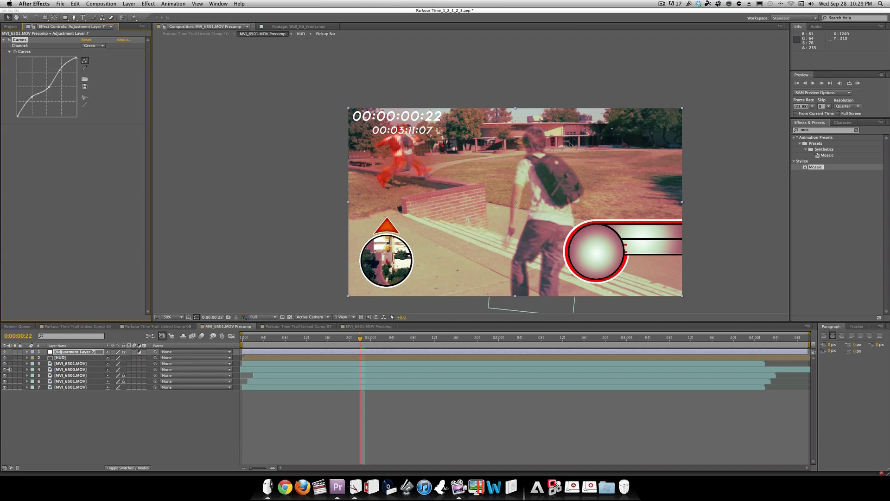
Step: Pull the Red curve's midtones back to the diagonal and ease the Green curve's highlights down
click(94, 46)
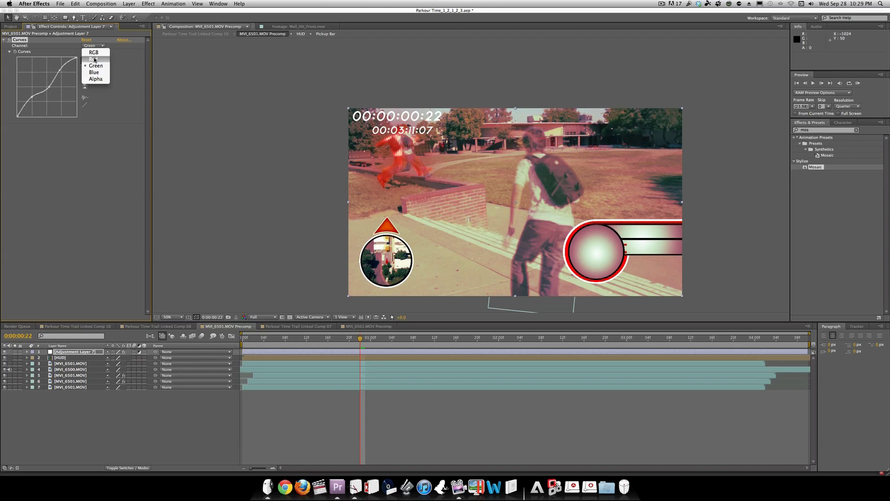
click(96, 60)
drag(42, 83, 46, 90)
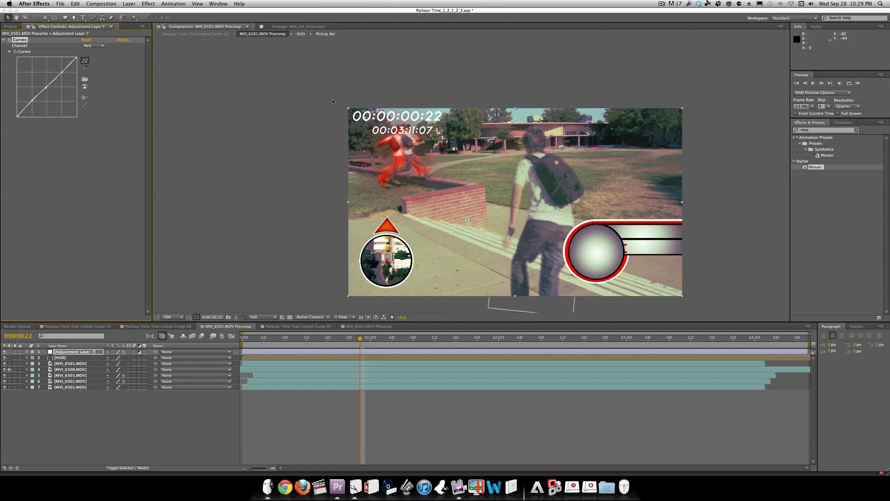
click(93, 45)
click(93, 61)
drag(59, 70, 63, 73)
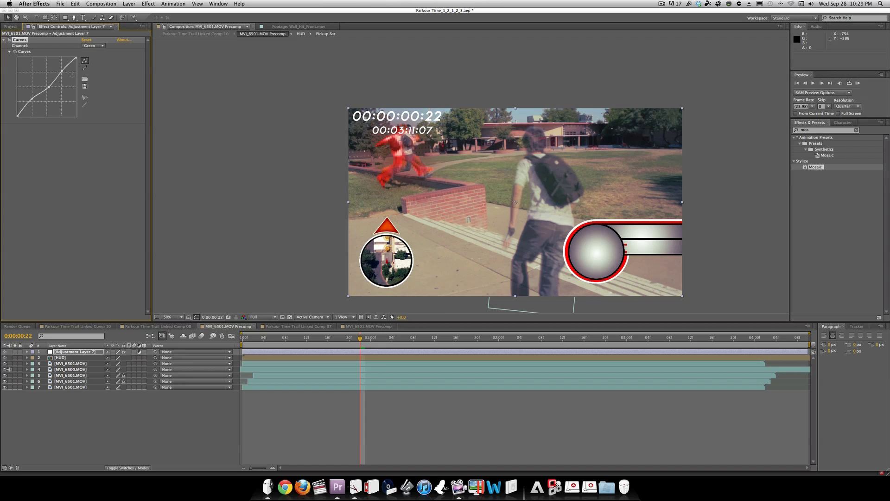
click(98, 46)
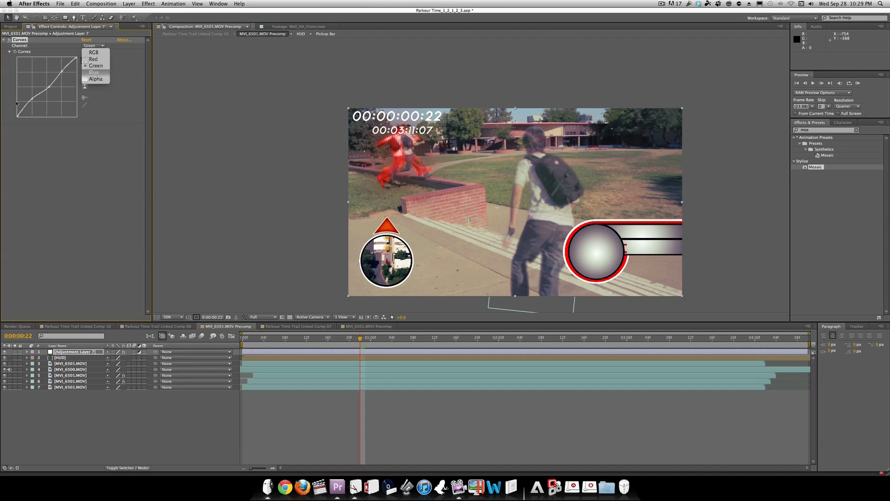
click(93, 75)
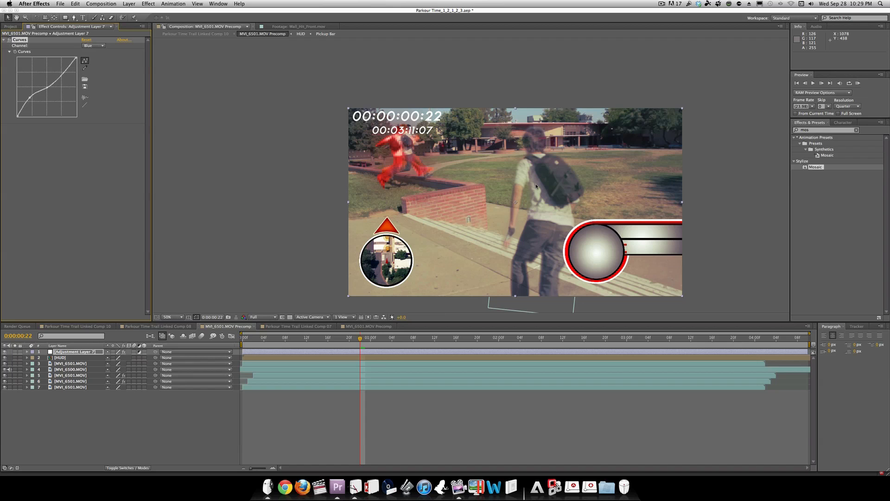
Step: Try changing the adjustment layer's opacity to compare the shot with and without the grade
key(h)
drag(356, 286, 312, 259)
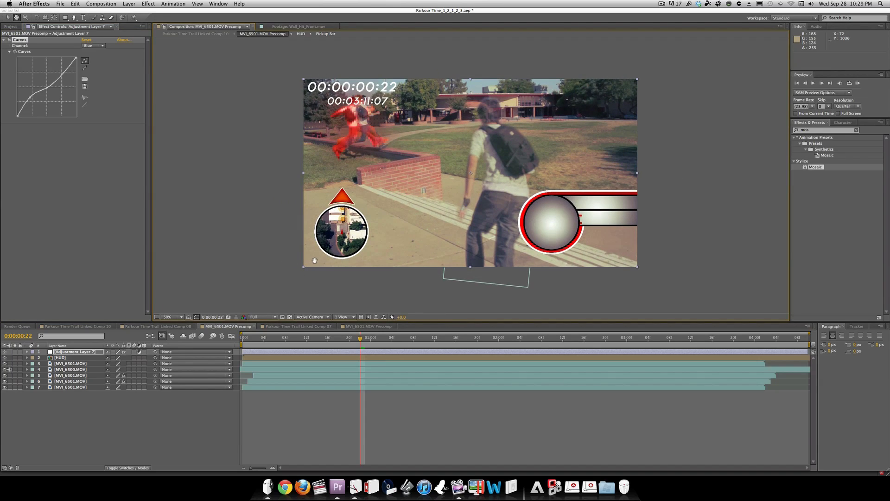
key(v)
click(87, 354)
text(t0)
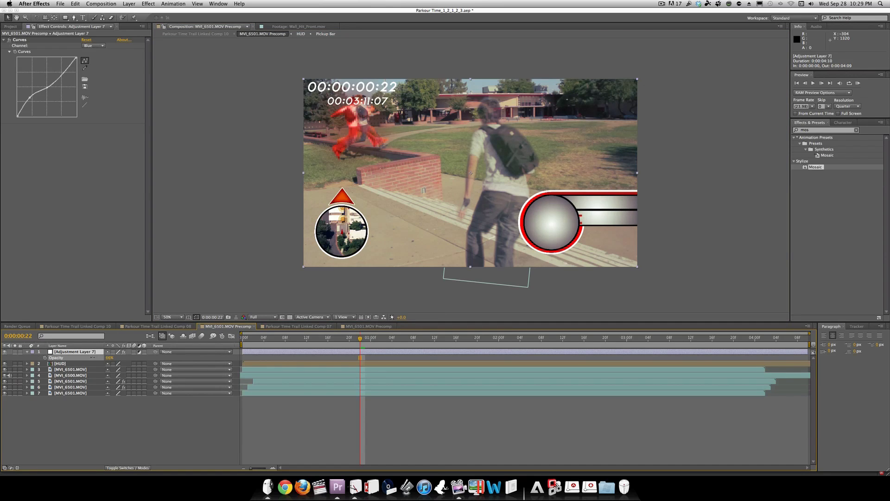
key(Return)
key(super+z)
key(Return)
Step: Try darkening the shadows of the RGB curve and undo the change
click(101, 47)
click(90, 50)
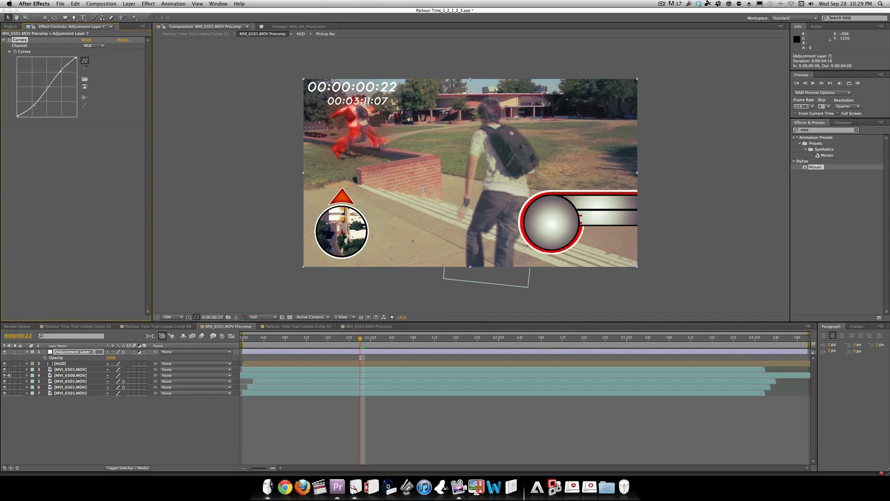
drag(34, 106, 38, 109)
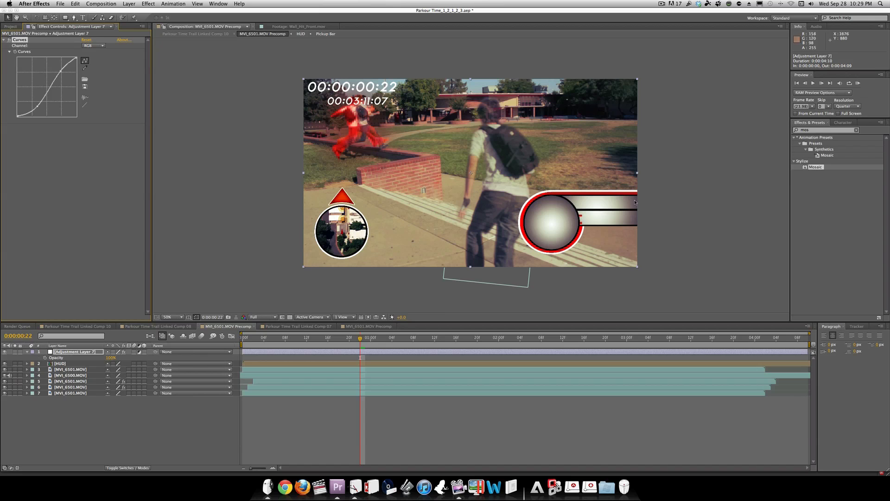
drag(38, 110, 34, 106)
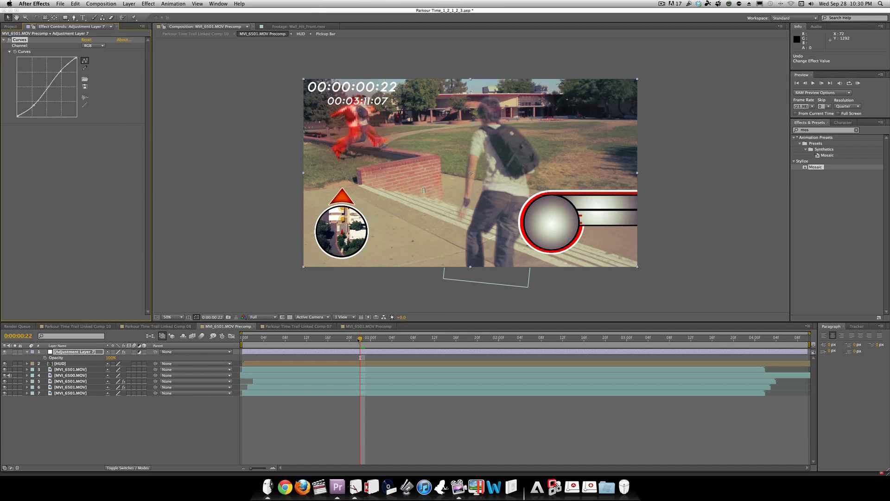
Step: Review the graded shot at several frames and check the animated mask path of the lowest MVI_6501.MOV layer around the runner
drag(360, 338, 534, 343)
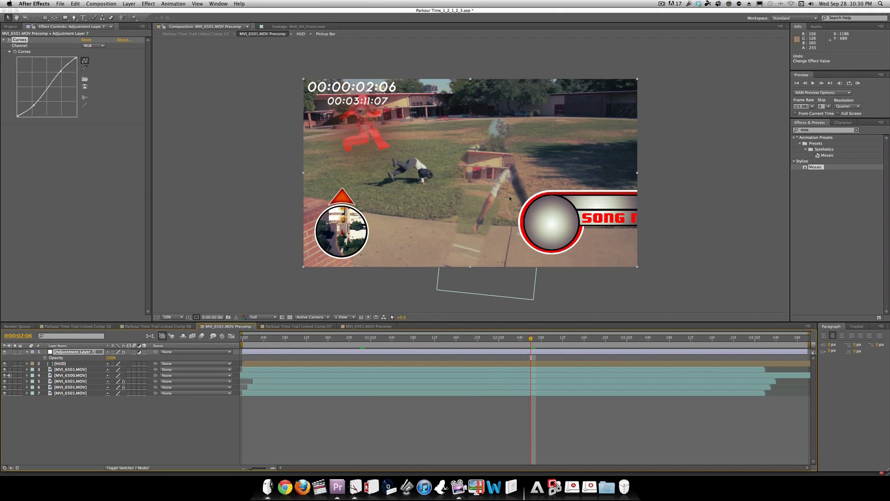
click(497, 393)
key(m)
drag(360, 338, 355, 338)
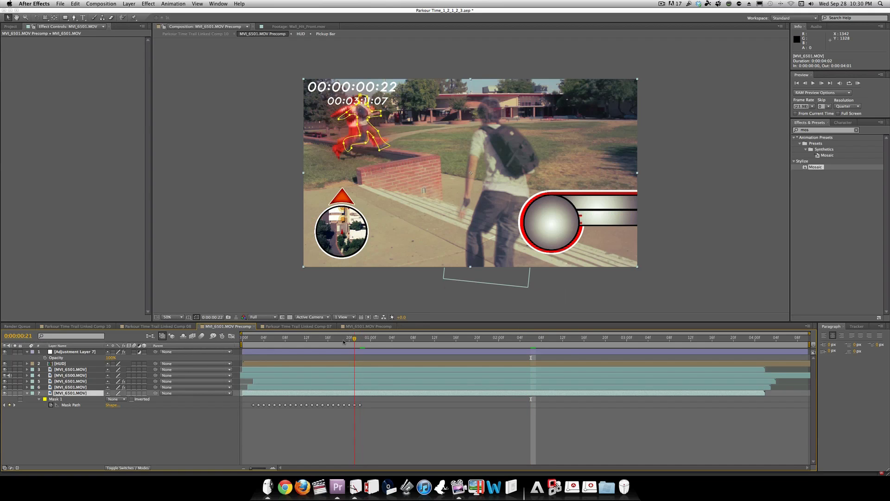
click(318, 338)
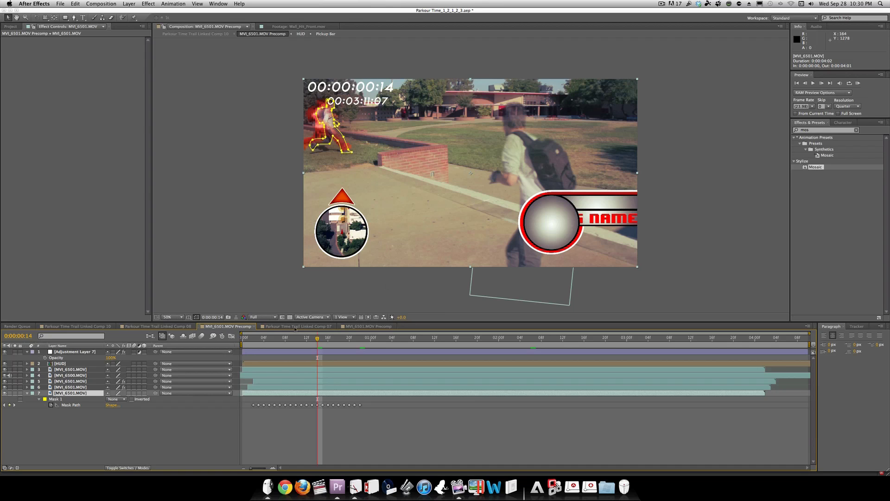
Step: Go to Parkour Time Trail Linked Comp 10 and open the MVI_6507.MOV Precomp down to its nested two-clip composition
click(76, 326)
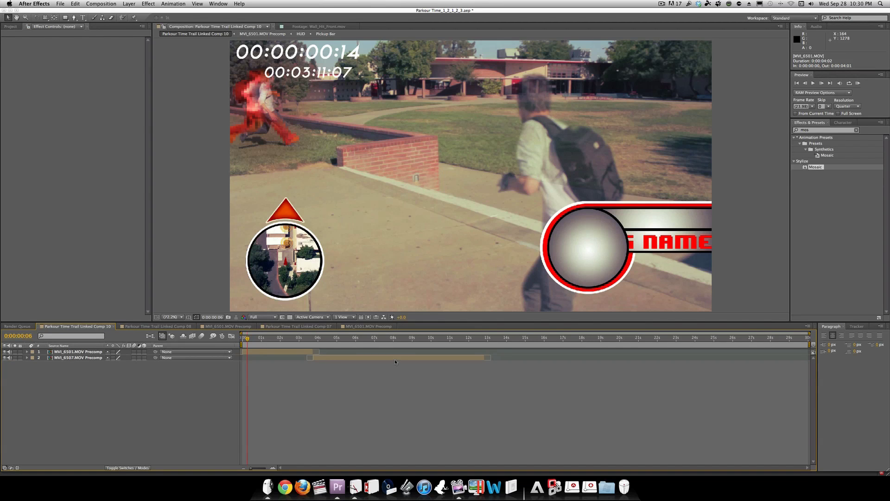
double_click(395, 358)
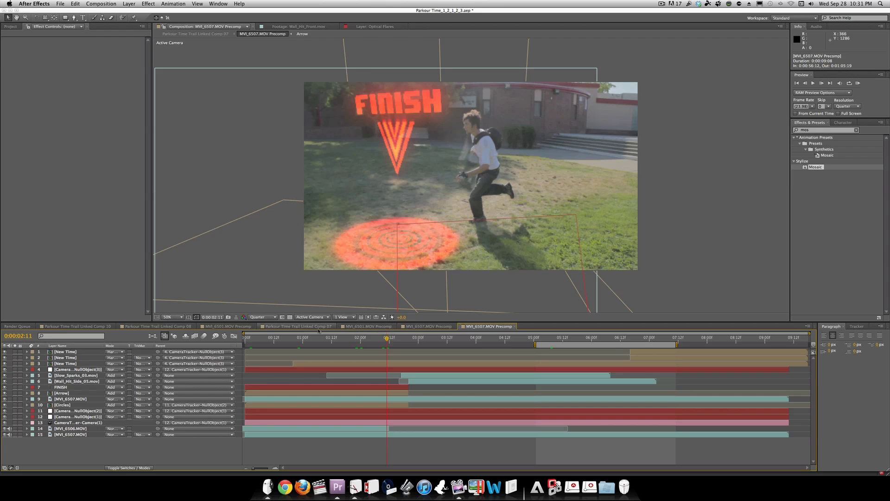
double_click(71, 435)
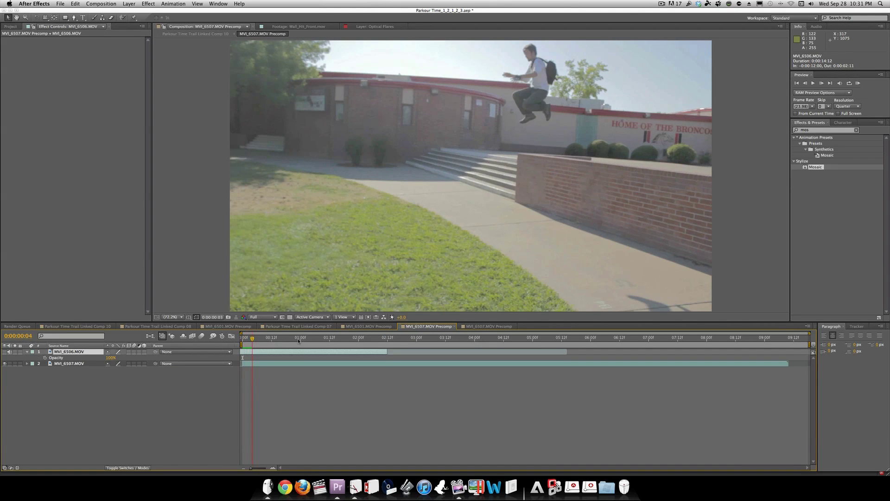
Step: Preview the runner's landing and roll in the MVI_6507.MOV clip and return to the first frame
mouse_move(304, 337)
mouse_down()
mouse_move(364, 338)
mouse_move(293, 338)
mouse_up()
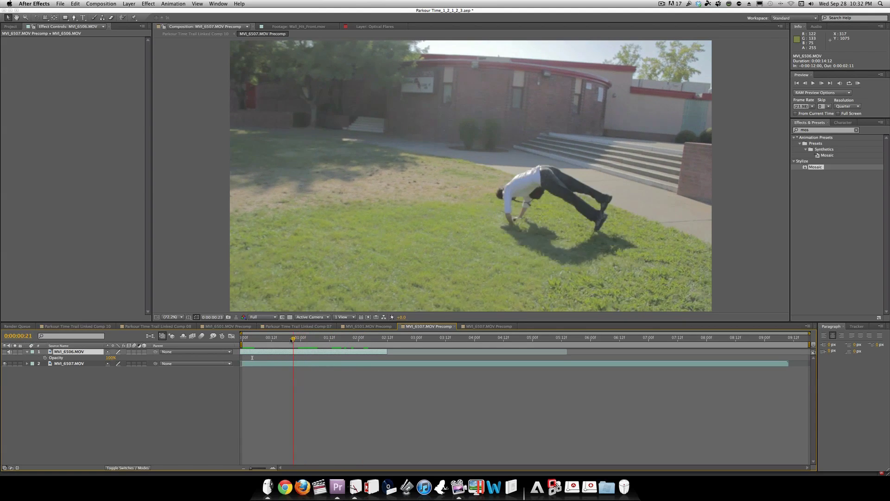
key(KP_0)
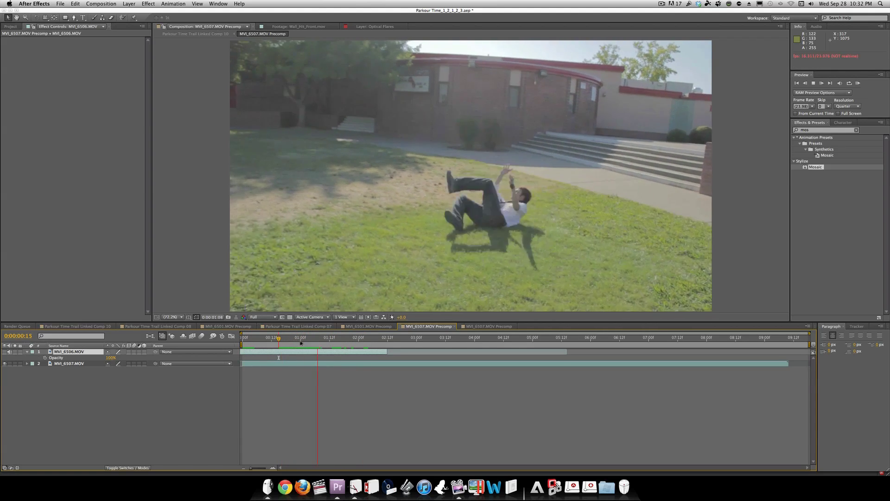
click(367, 340)
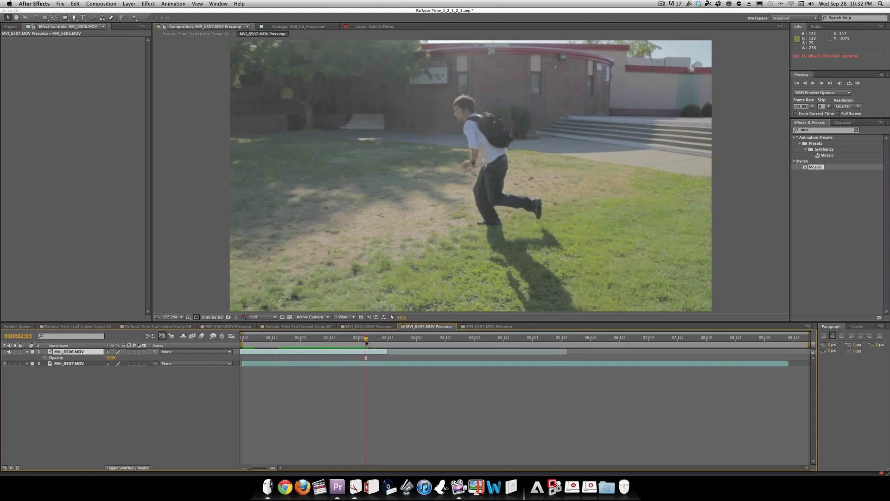
drag(366, 340, 236, 340)
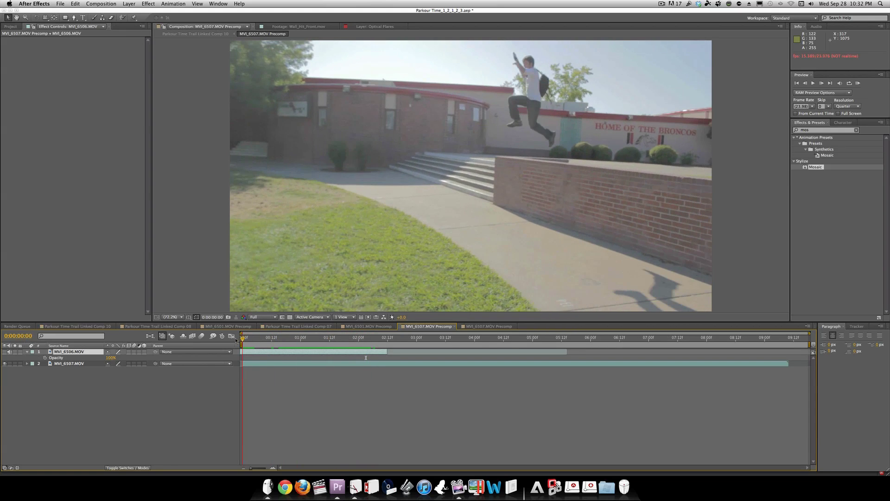
Step: Make the MVI_6506.MOV layer visible and move through its keyframed motion to 0:00:01:09
click(5, 352)
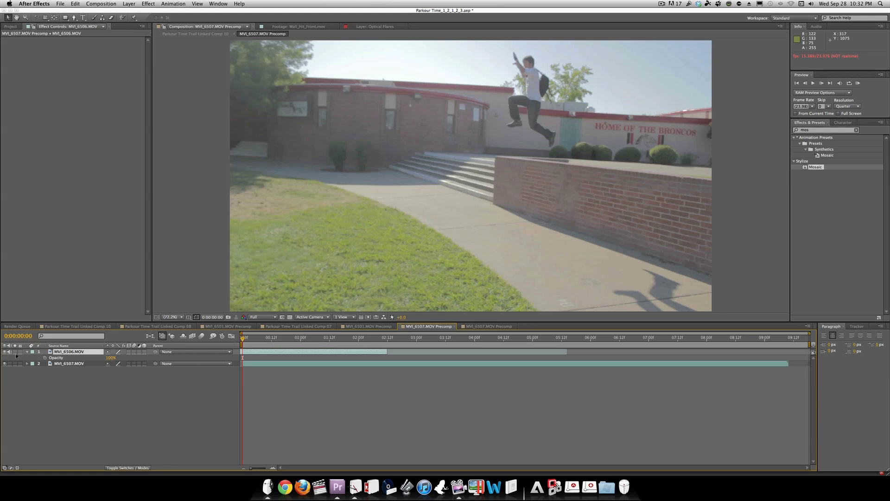
key(space)
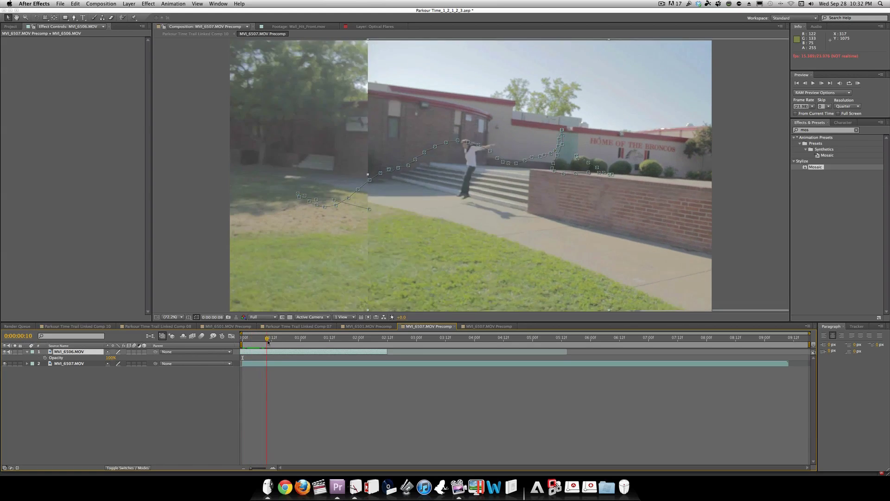
mouse_move(294, 340)
mouse_down()
mouse_move(245, 339)
mouse_move(306, 340)
mouse_up()
scroll(468, 195, down, 3)
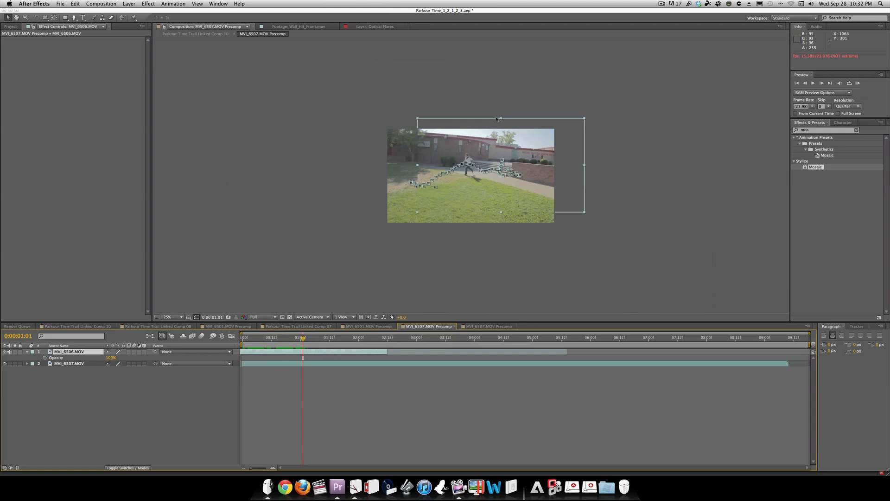
scroll(472, 192, up, 3)
scroll(493, 187, down, 3)
key(period)
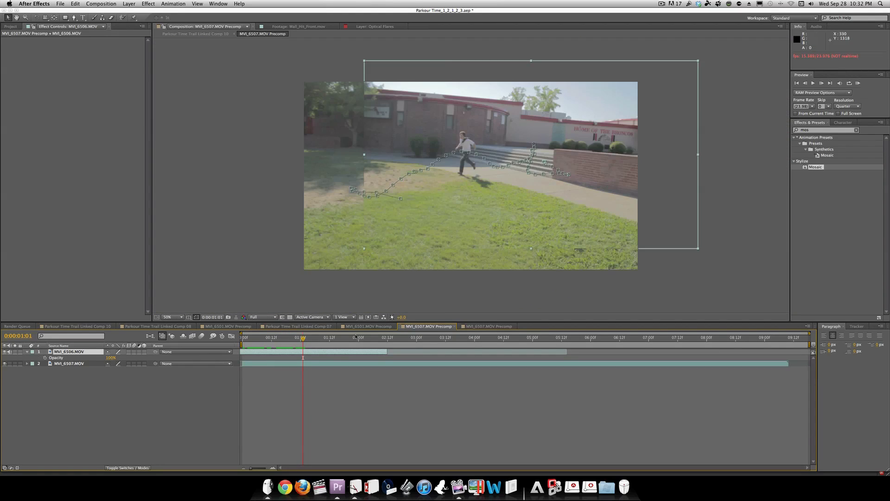
click(306, 339)
drag(316, 340, 324, 339)
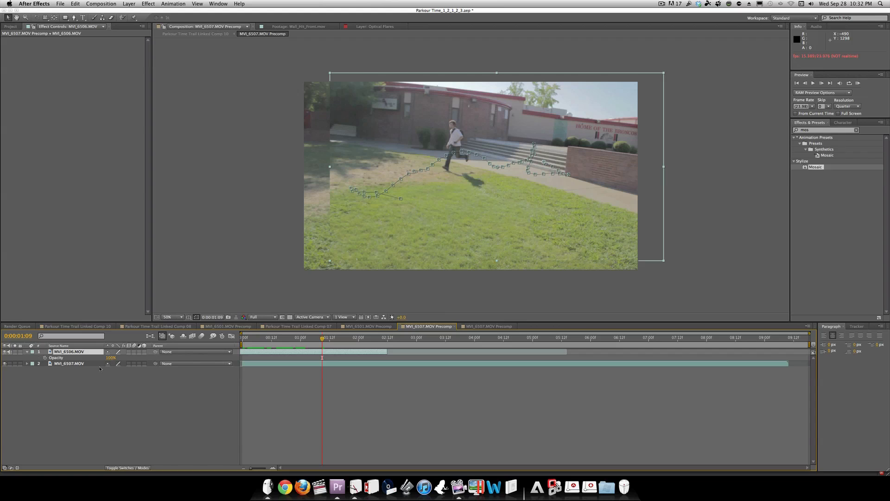
Step: Lower the opacity of MVI_6506.MOV to 70% so both clips show through, keeping the layer selected
click(111, 358)
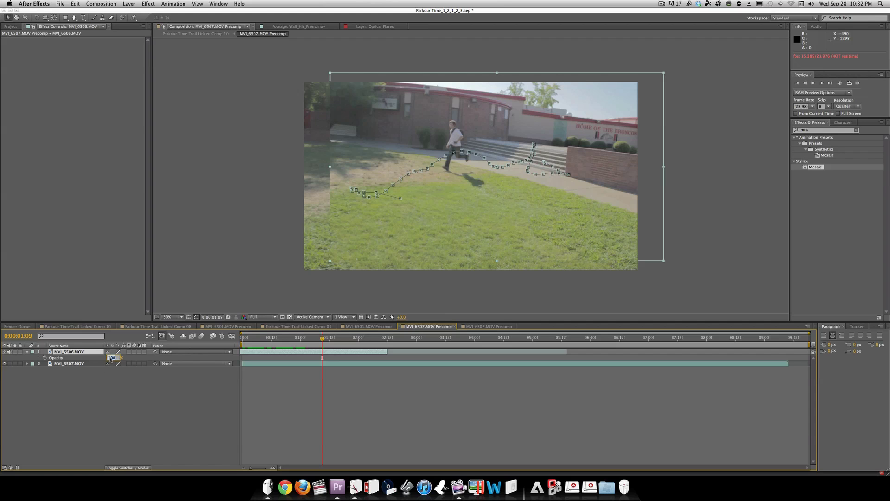
click(117, 382)
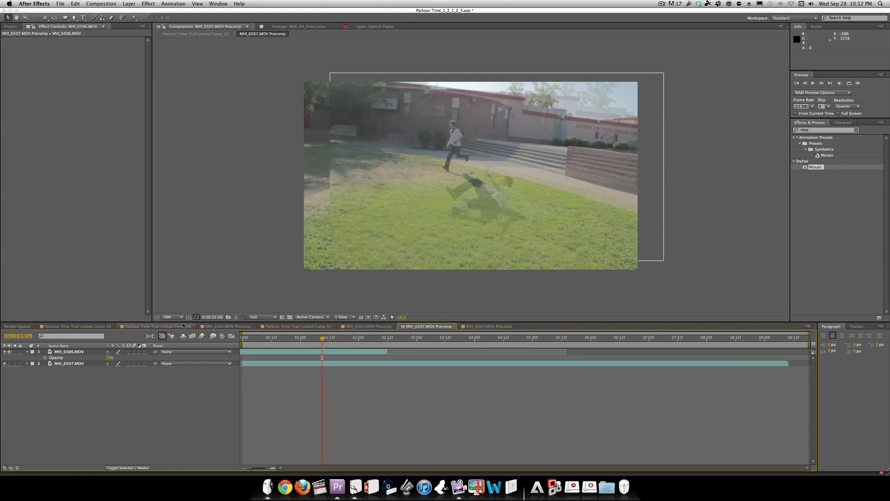
click(81, 353)
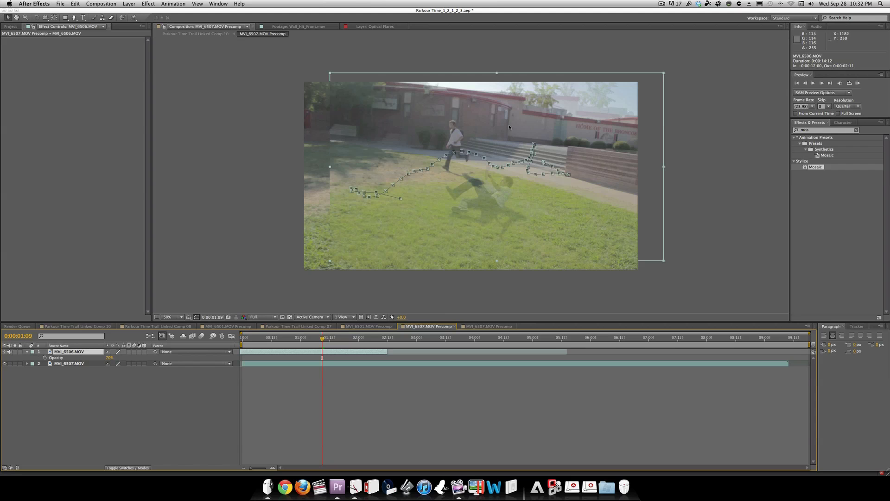
Step: Switch MVI_6506.MOV off and on and compare its alignment with the background of the clip beneath
scroll(480, 176, up, 2)
scroll(480, 176, down, 2)
click(5, 352)
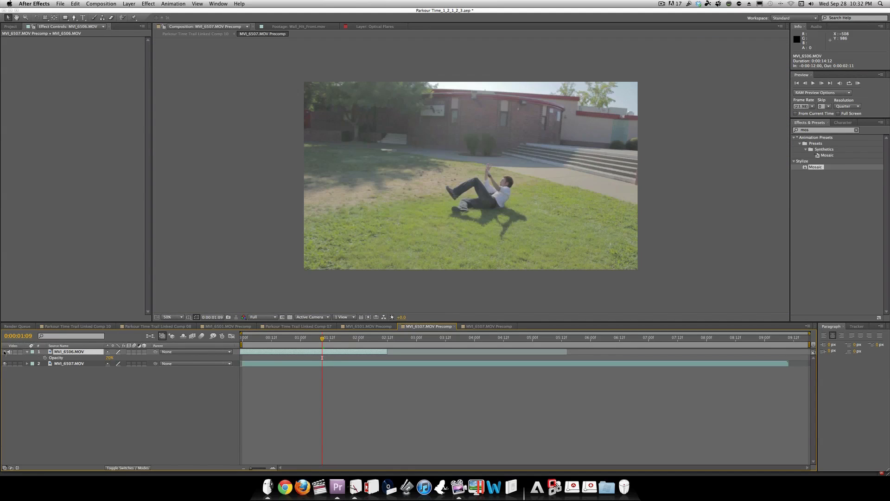
click(5, 352)
click(5, 352)
click(5, 352)
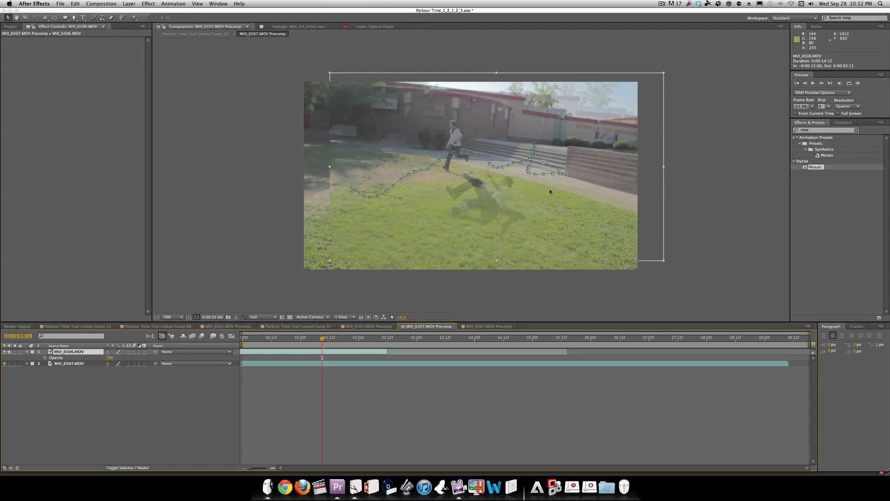
scroll(507, 167, up, 2)
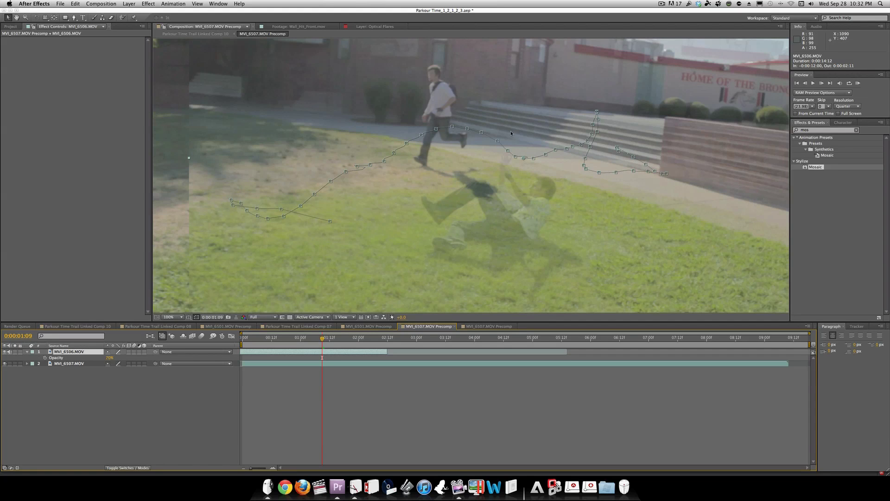
scroll(500, 122, down, 2)
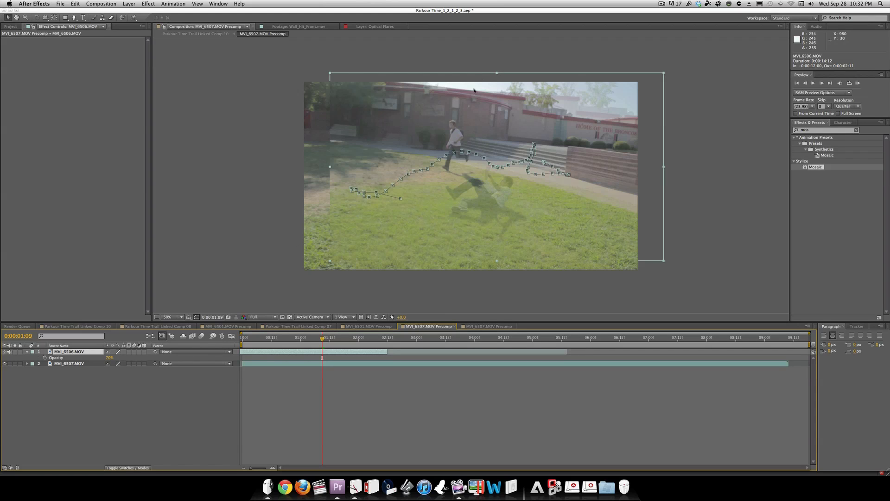
Step: Examine the overlapping runners up close and open MVI_6506.MOV on its own in the Layer viewer
scroll(462, 130, up, 4)
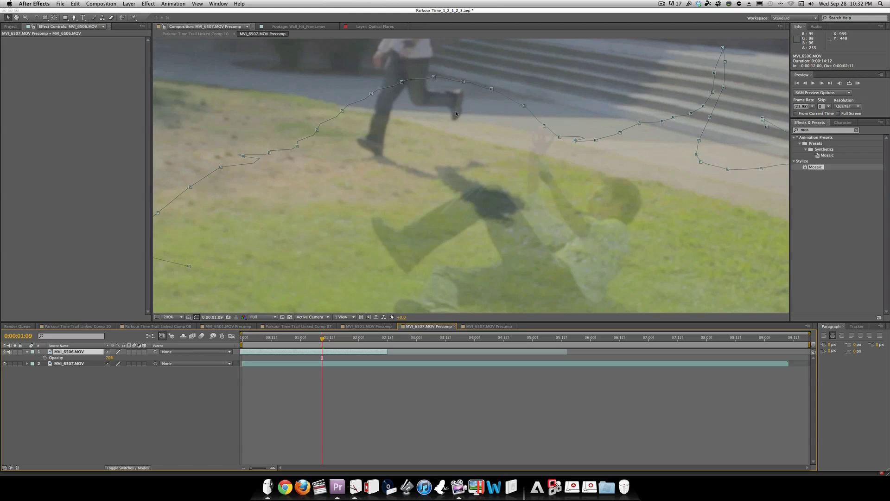
scroll(455, 113, down, 10)
scroll(455, 113, up, 8)
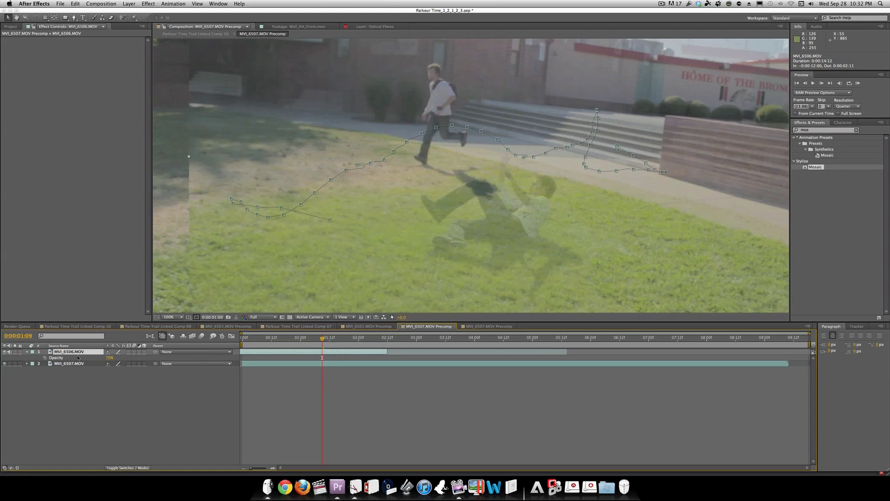
double_click(77, 352)
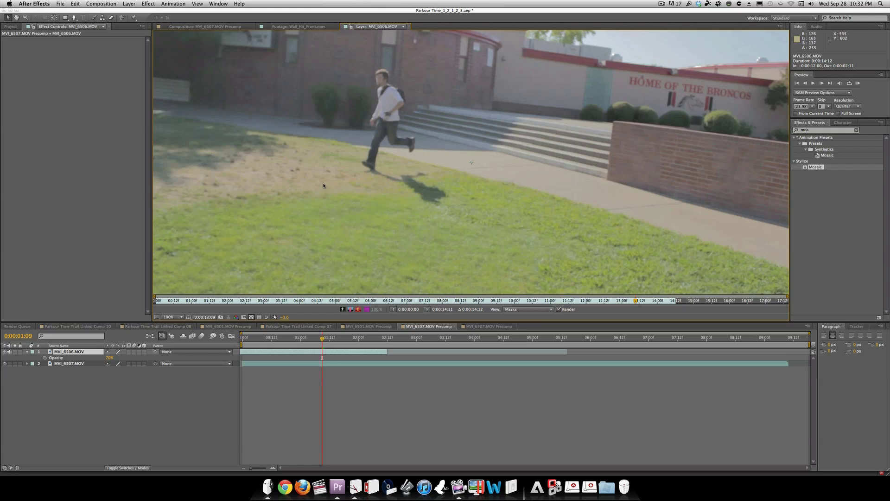
Step: Move to 0:00:02:10 and brush the runner from head to legs as foreground with the Roto Brush on MVI_6506.MOV
key(space)
drag(376, 207, 399, 255)
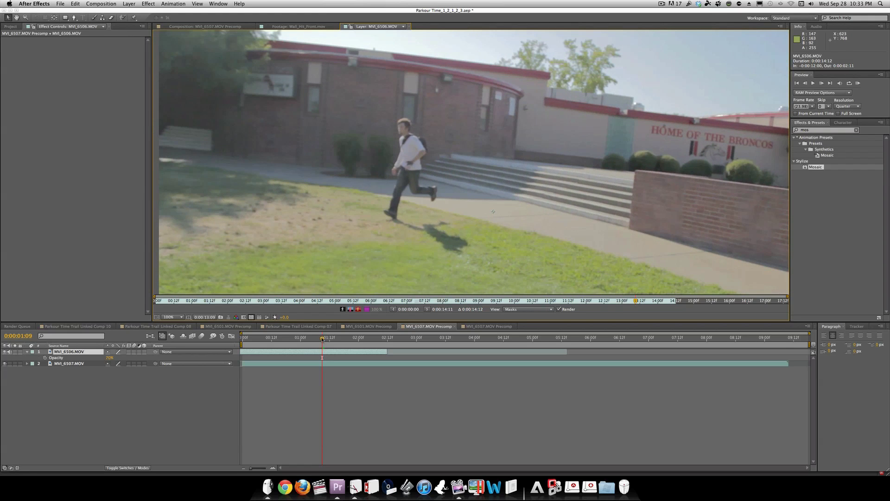
drag(322, 339, 383, 339)
key(alt+w)
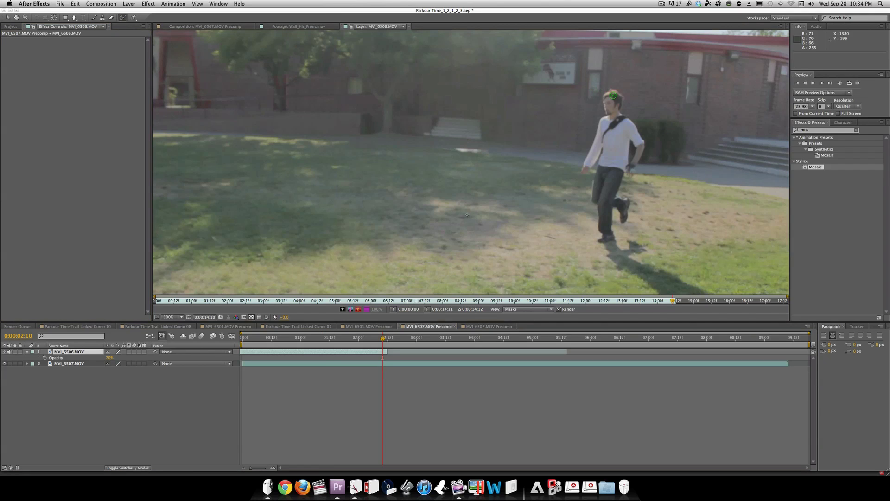
mouse_move(613, 93)
mouse_down()
mouse_move(585, 168)
mouse_move(614, 124)
mouse_move(639, 132)
mouse_move(636, 163)
mouse_move(618, 121)
mouse_up()
mouse_move(605, 163)
mouse_down()
mouse_move(605, 223)
mouse_move(600, 180)
mouse_move(604, 202)
mouse_move(624, 204)
mouse_up()
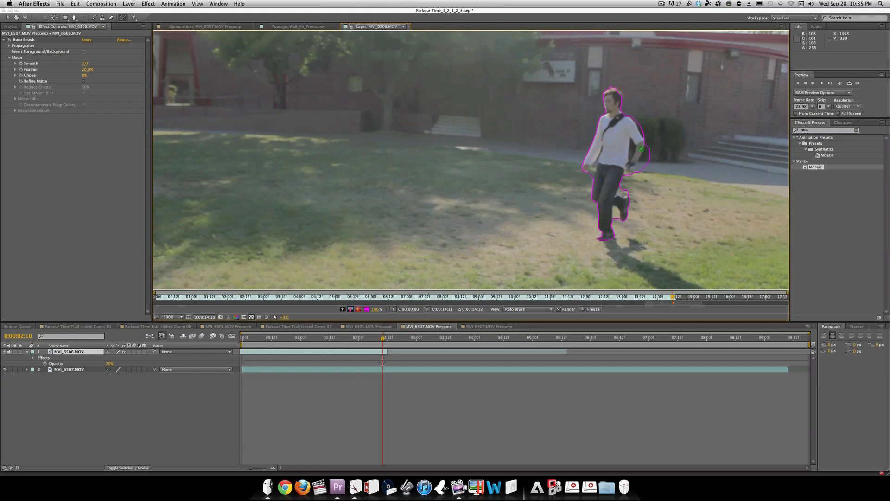
Step: Subtract the excess background beside the runner's front hand and behind his bent arm from the Roto Brush selection
key(period)
key(comma)
key(period)
key(space)
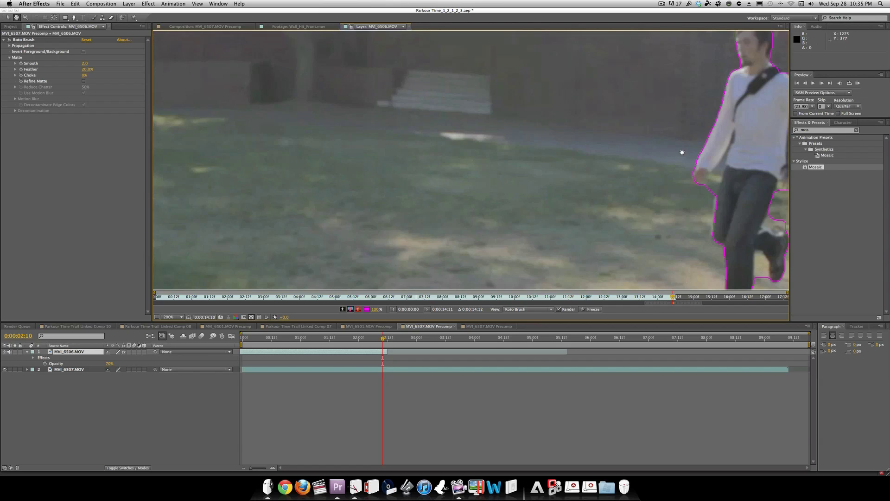
drag(681, 153, 424, 161)
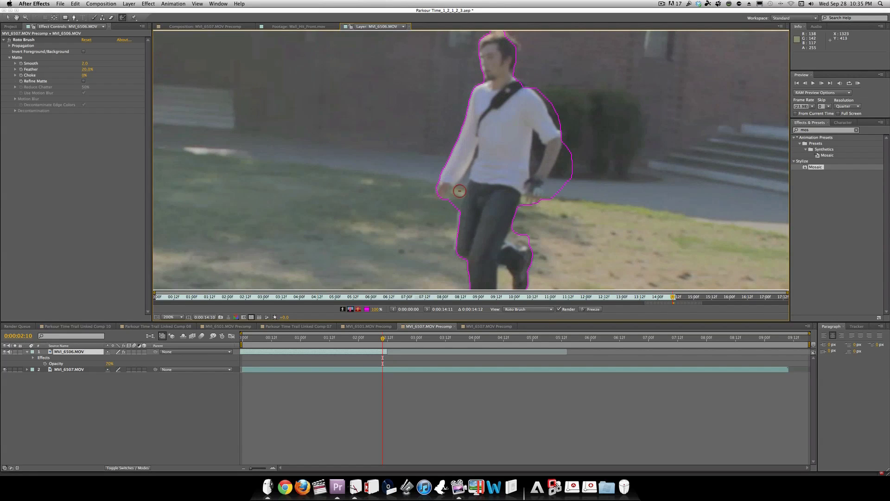
drag(461, 184, 438, 232)
drag(546, 201, 578, 151)
drag(549, 94, 563, 121)
Step: Trim the background between the runner's lower legs and refine the outline around his bent arm
key(space)
drag(543, 215, 540, 137)
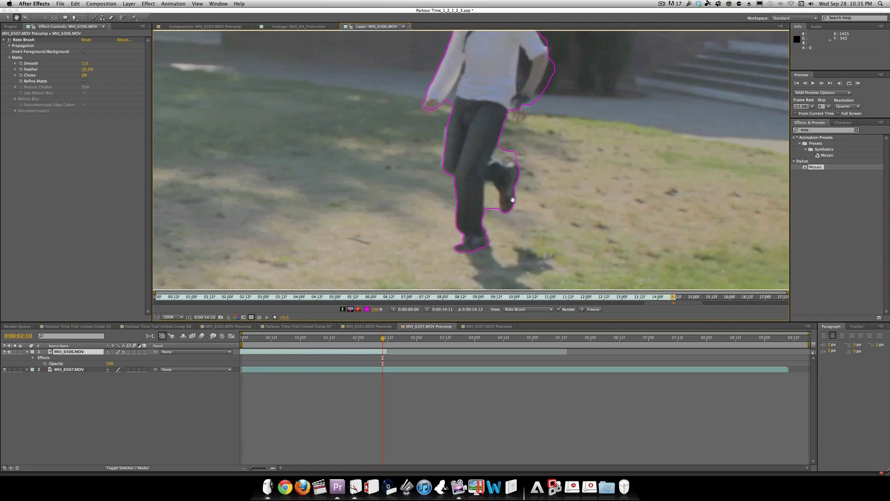
drag(493, 191, 501, 223)
key(space)
drag(543, 132, 511, 180)
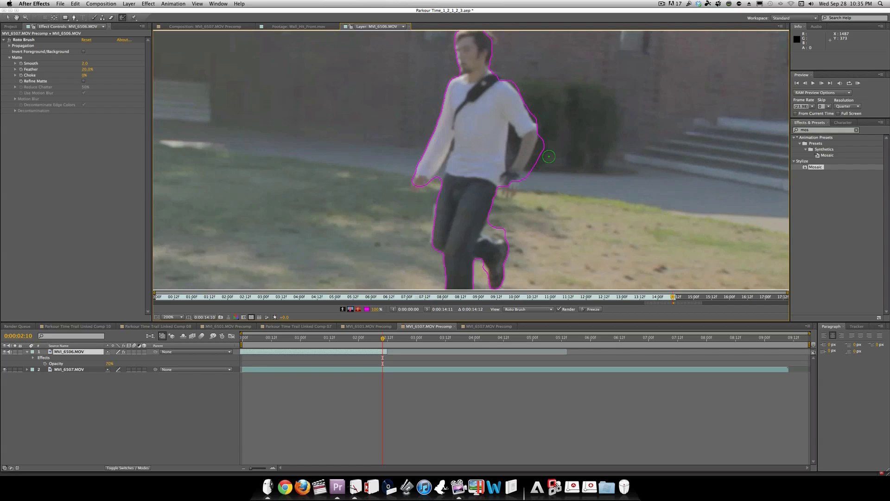
drag(545, 151, 528, 183)
Step: Refine the Roto Brush selection in the gap between the runner's bent arm and torso
scroll(473, 121, down, 2)
scroll(558, 119, up, 4)
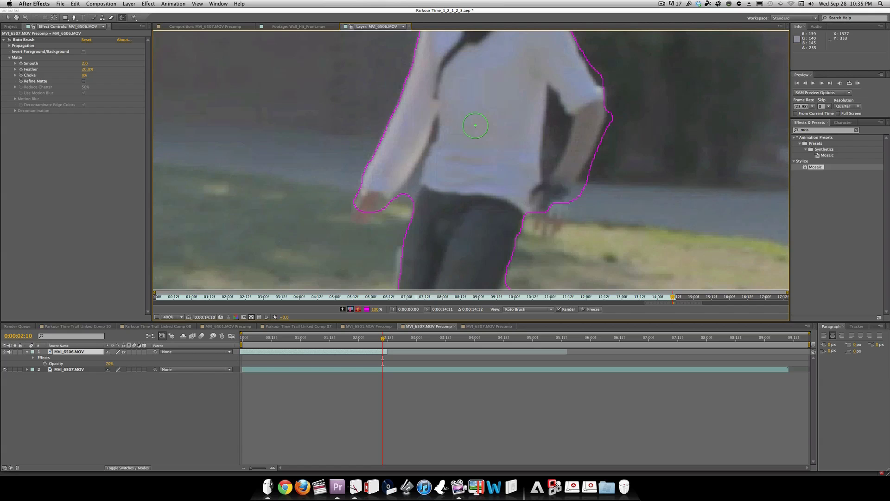
drag(559, 119, 561, 140)
scroll(572, 131, down, 1)
scroll(481, 191, down, 2)
scroll(482, 195, up, 2)
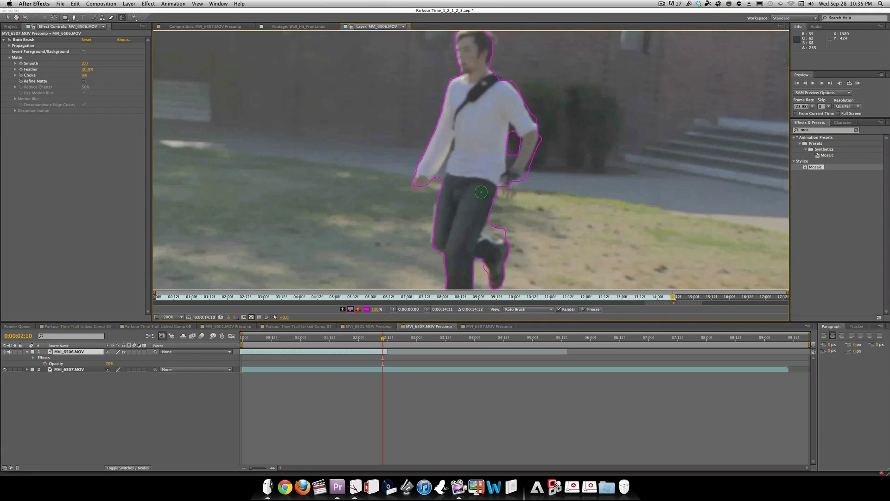
scroll(481, 200, down, 1)
drag(479, 195, 496, 195)
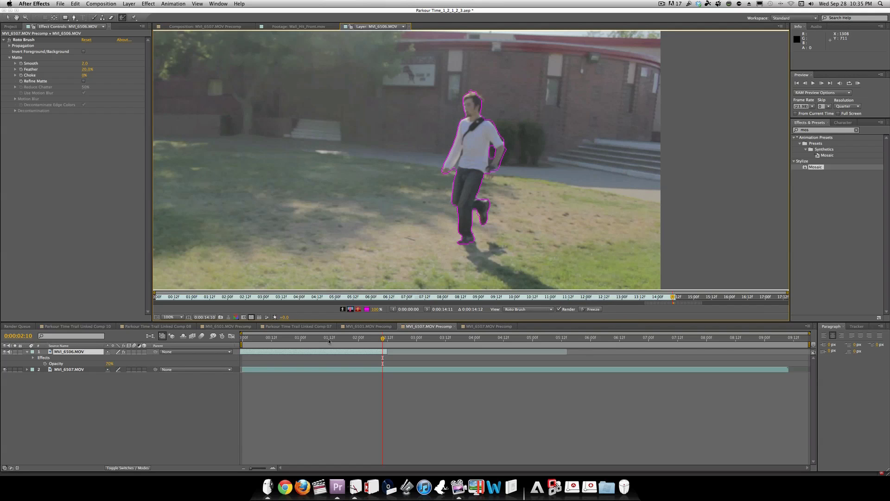
Step: Return to the composition's start and extend the Roto Brush span back over the earlier frames
click(648, 297)
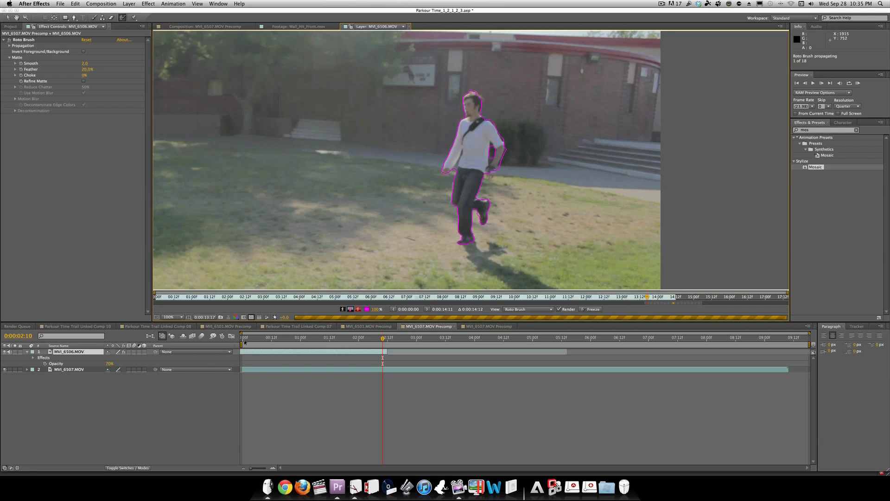
key(Home)
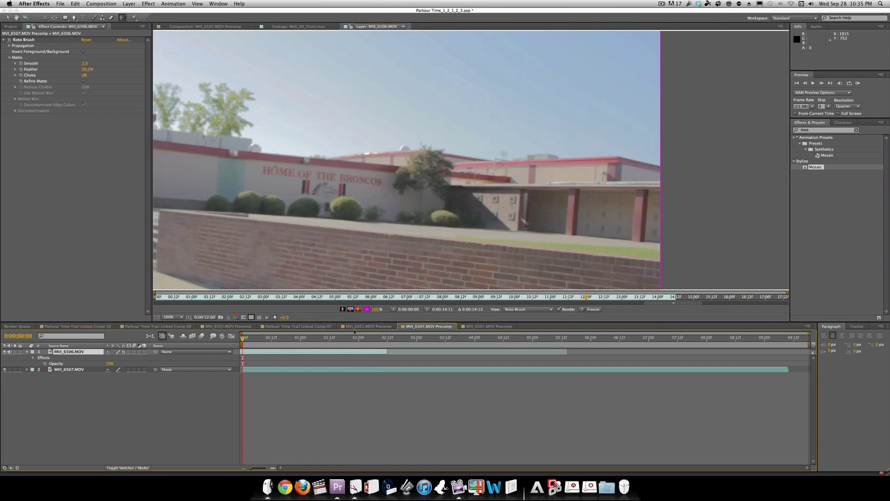
mouse_move(644, 302)
mouse_down()
mouse_move(596, 302)
mouse_move(615, 299)
mouse_up()
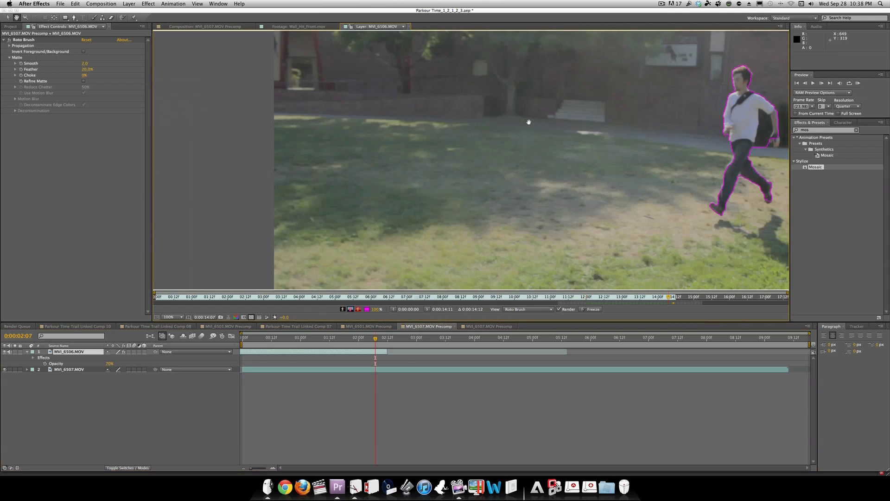
Step: Correct the runner's Roto Brush matte around the backpack at 0:00:02:07
drag(663, 167, 505, 211)
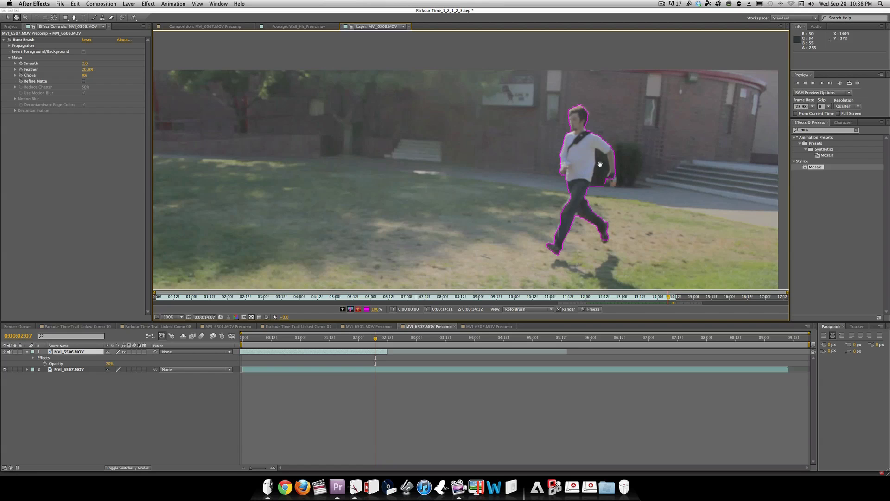
key(alt+w)
drag(601, 161, 601, 197)
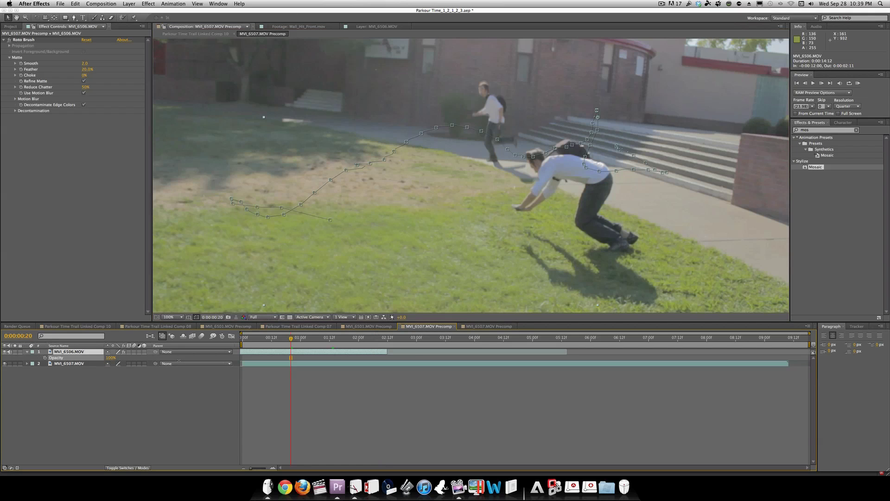
Step: Solo MVI_6506.MOV at 0:00:00:20 and inspect the edges of the cut-out runner and his shadow
click(181, 411)
key(comma)
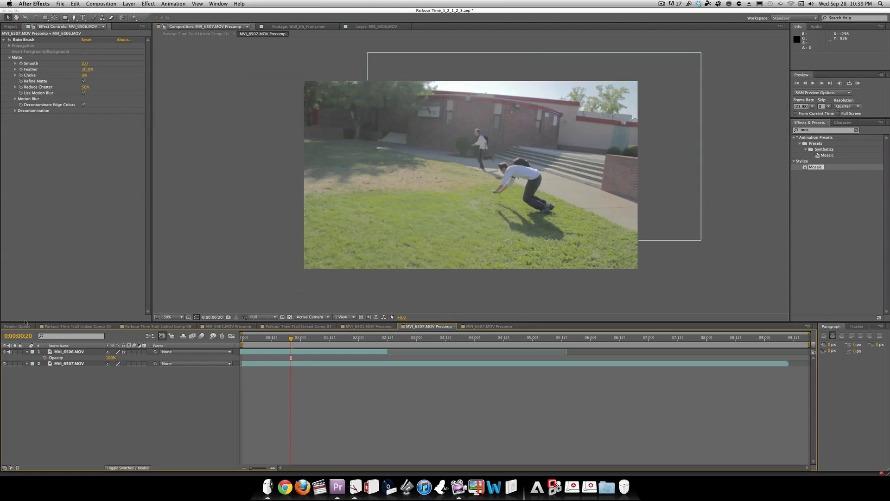
click(15, 351)
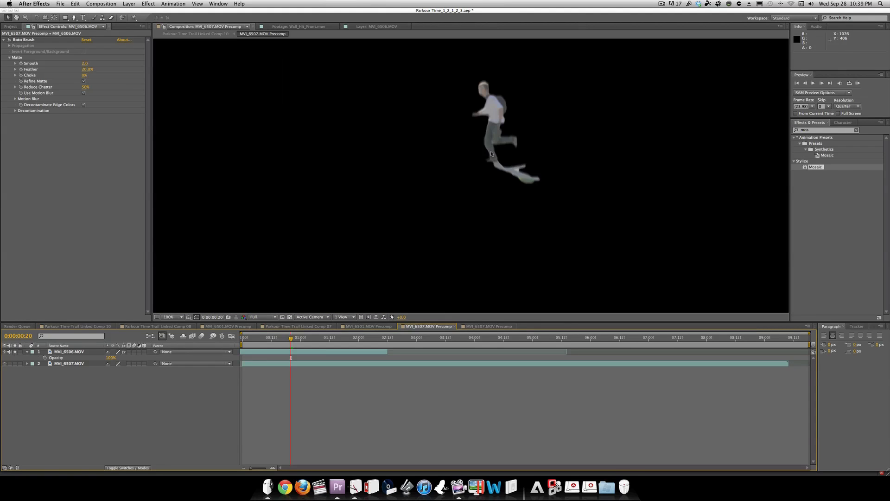
key(period)
key(period)
key(comma)
key(comma)
key(period)
Step: Turn off the solo and examine how the cut-out runner blends into the MVI_6507.MOV background
click(15, 351)
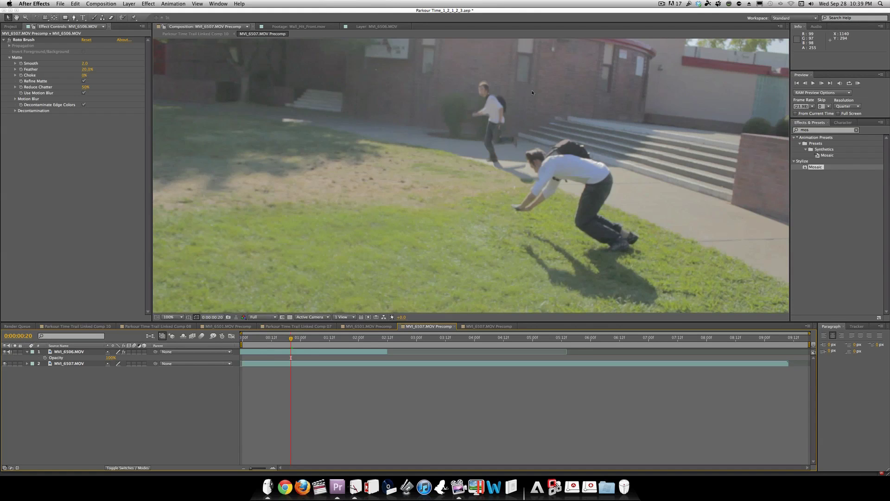
key(period)
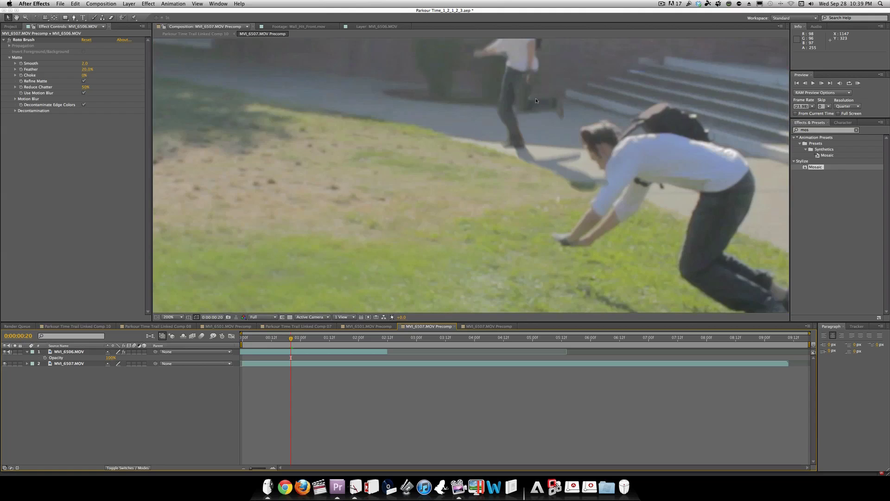
key(comma)
key(comma)
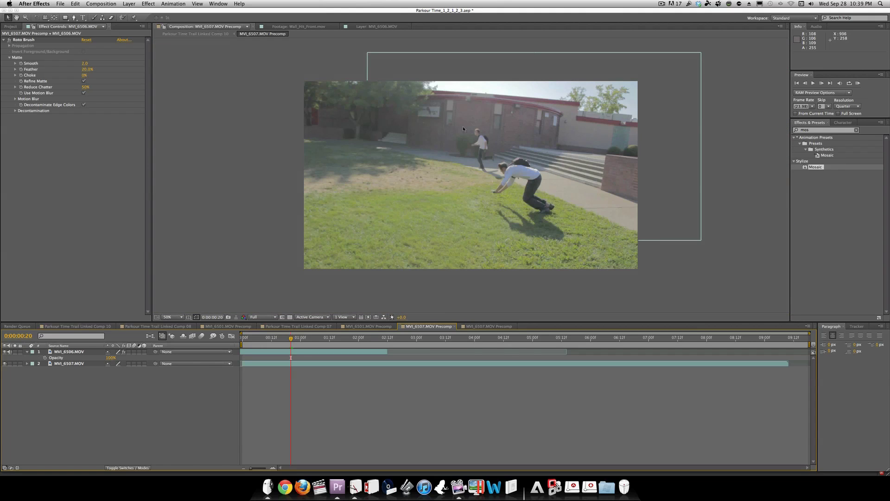
key(period)
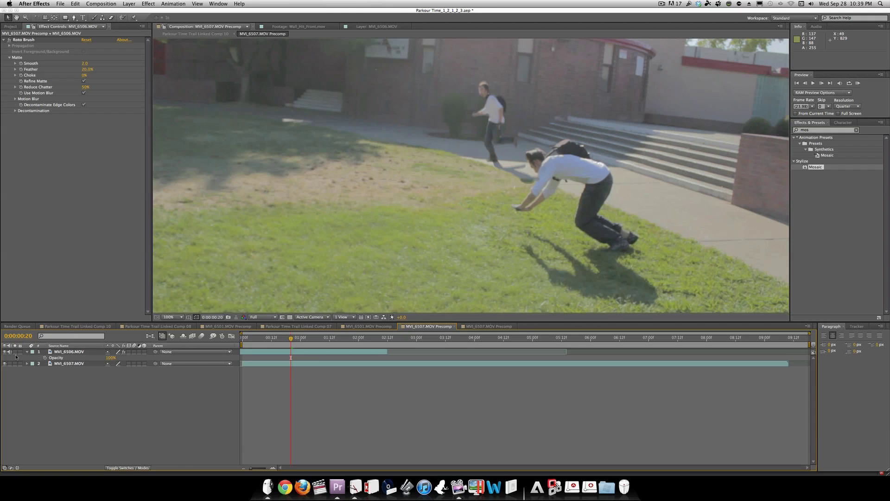
Step: Lower the opacity of MVI_6506.MOV, trying 70% and settling on 50% for a ghosted runner
click(52, 352)
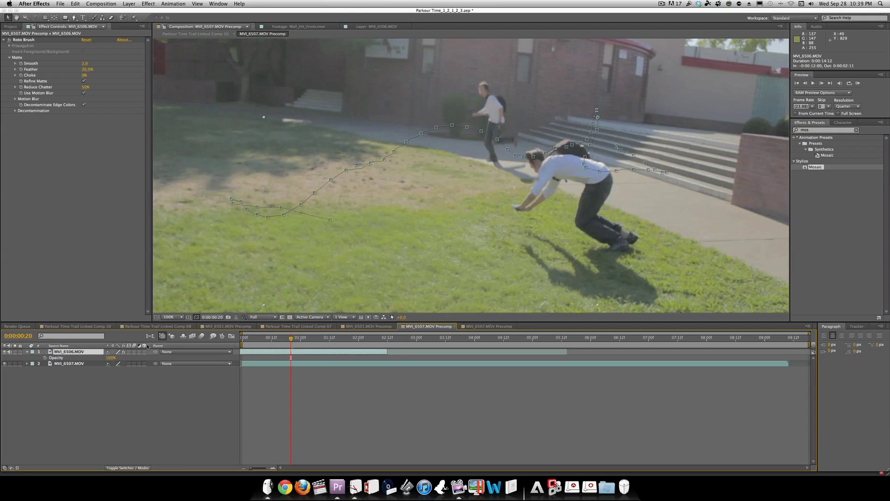
click(111, 358)
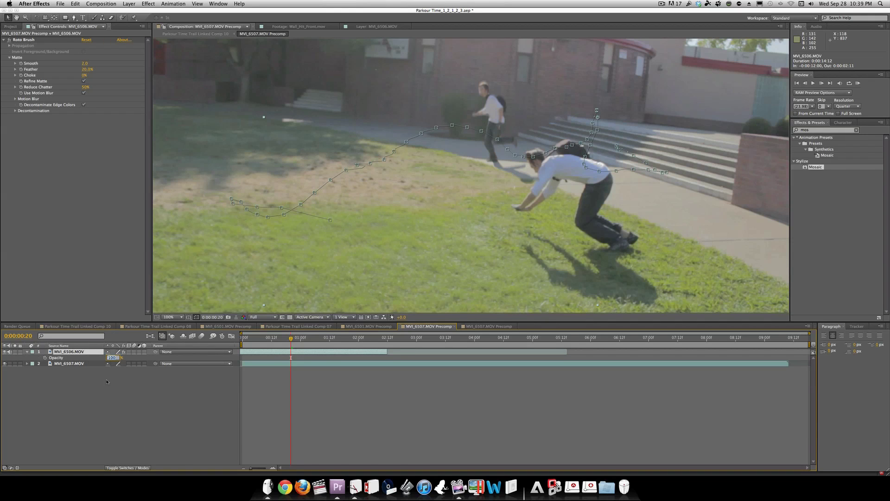
click(129, 390)
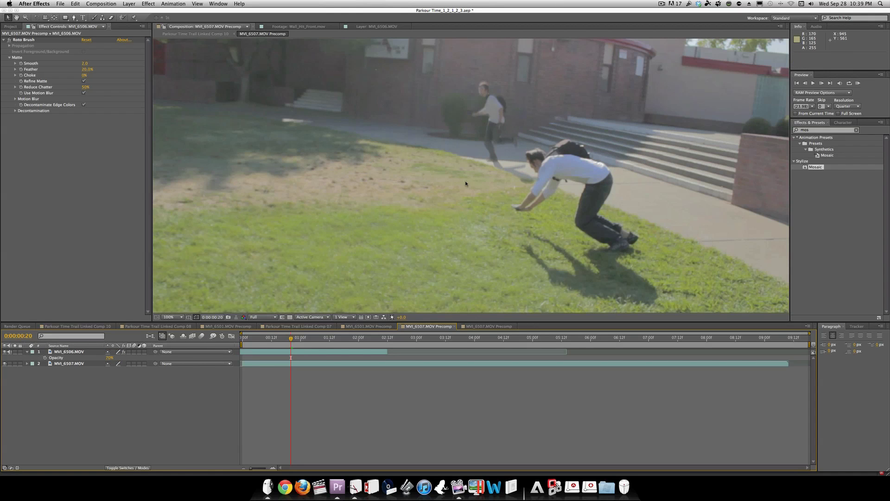
click(110, 357)
text(50)
click(138, 394)
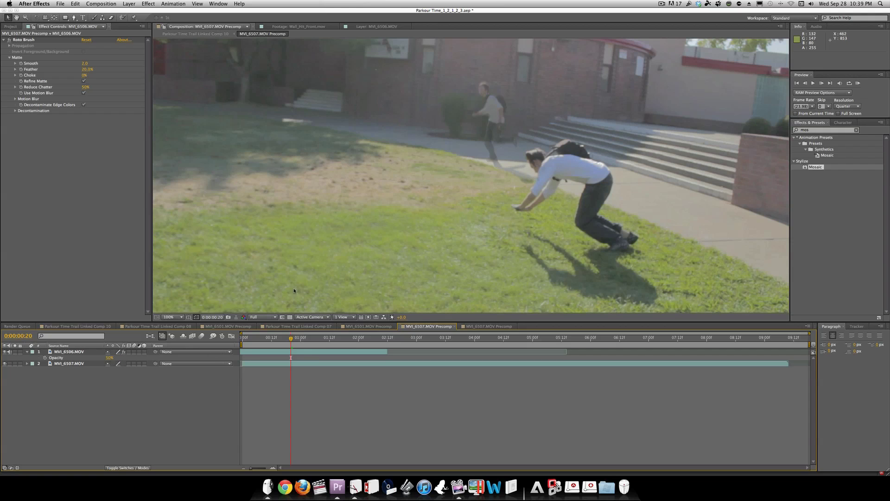
Step: Check the semi-transparent runner against the foreground jumper at 0:00:00:09
click(265, 341)
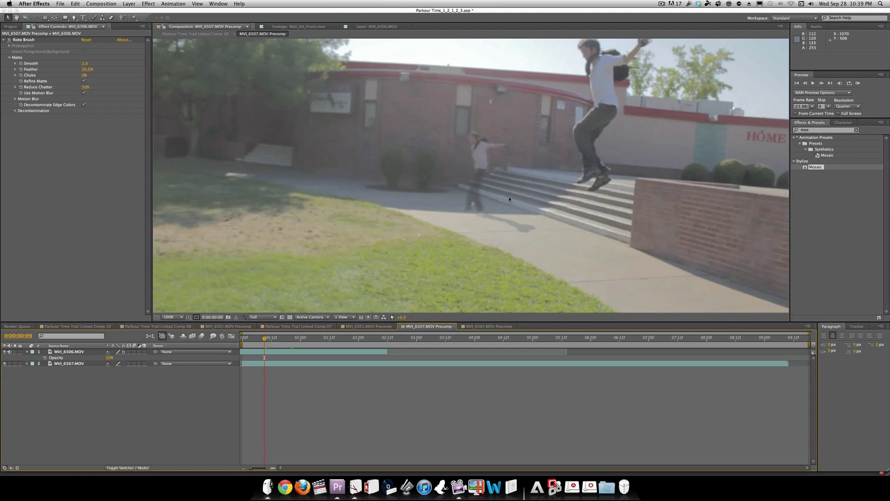
scroll(509, 198, down, 2)
scroll(508, 196, up, 2)
scroll(508, 197, down, 2)
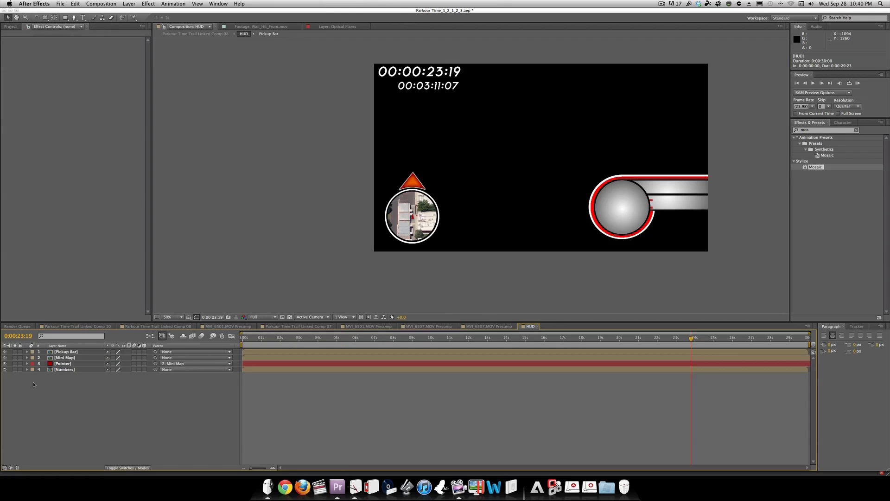
Step: Open the Mini Map composition from the HUD, scrub to 0:01:40:19 and open its bottom Circles precomp
double_click(70, 358)
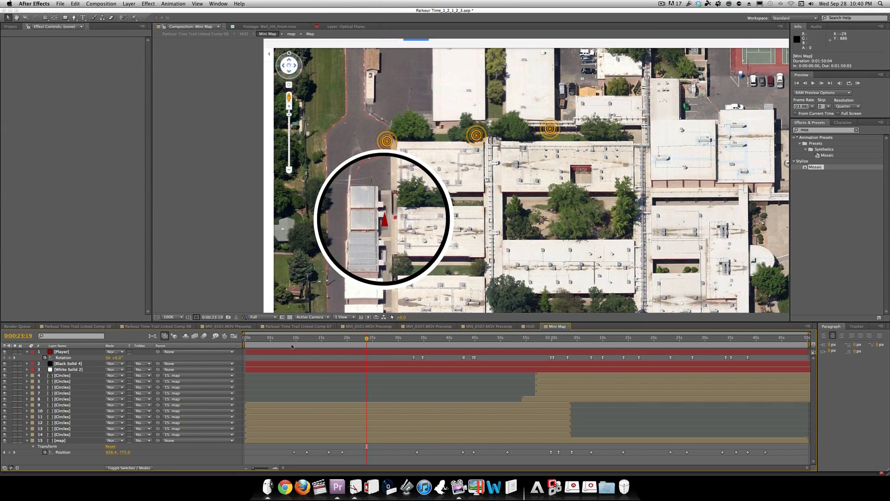
drag(493, 340, 760, 343)
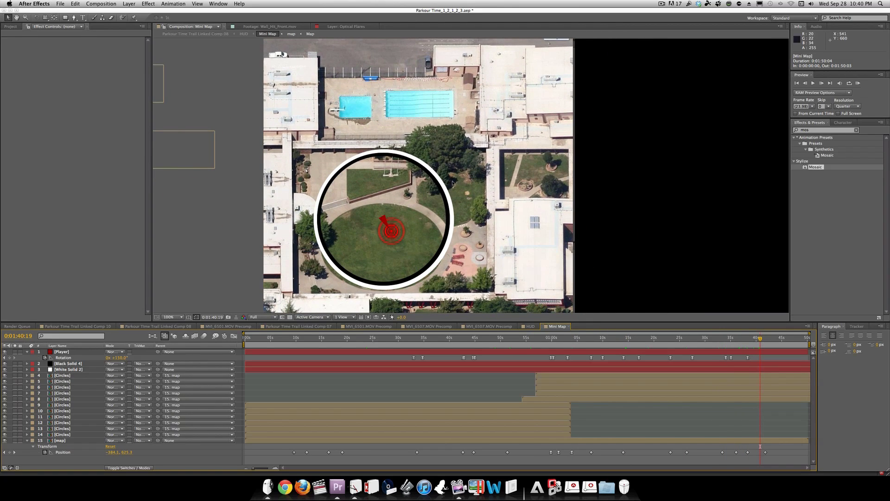
click(65, 434)
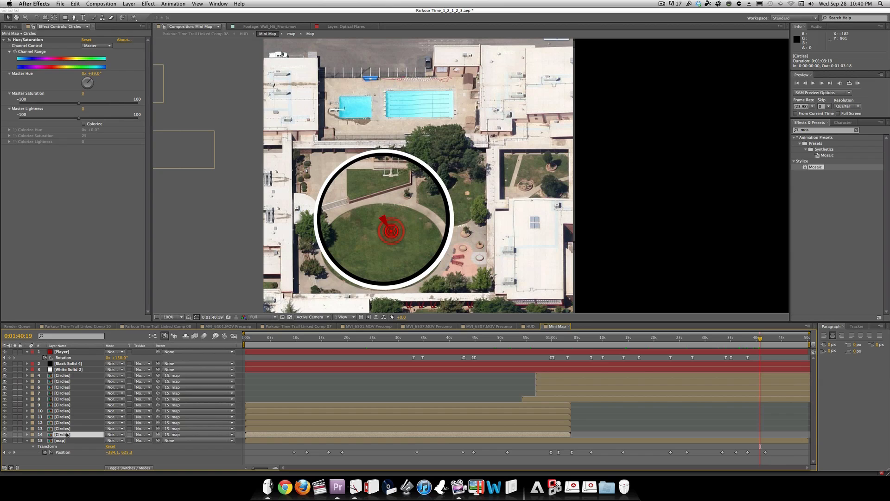
double_click(66, 434)
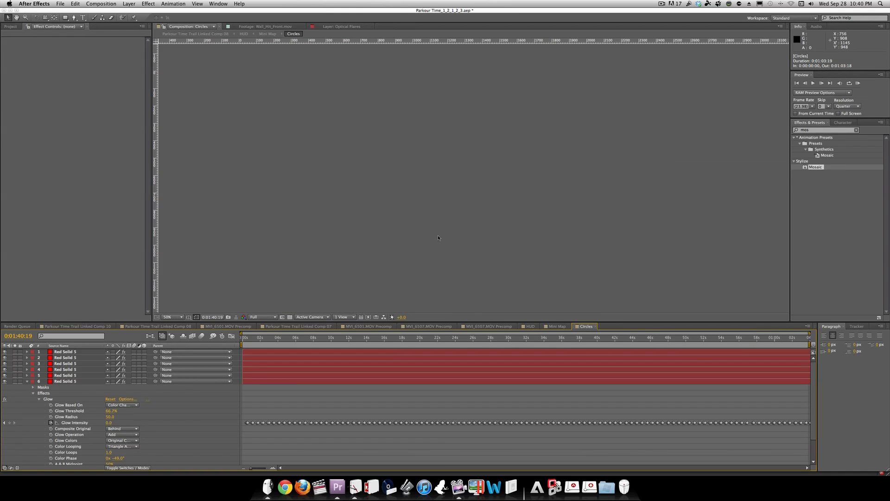
Step: Move to 0:00:01:06 in the Circles composition and examine the glowing red concentric rings
scroll(438, 235, down, 10)
drag(284, 338, 254, 338)
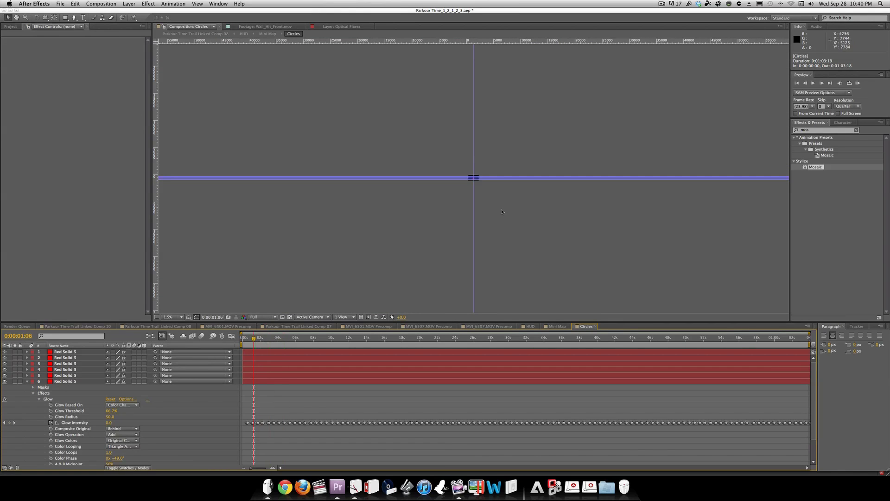
key(/)
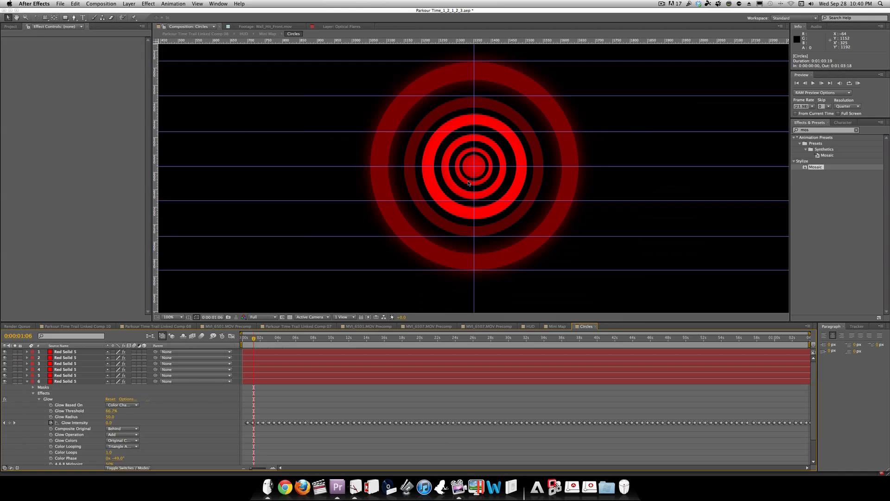
key(comma)
key(comma)
key(comma)
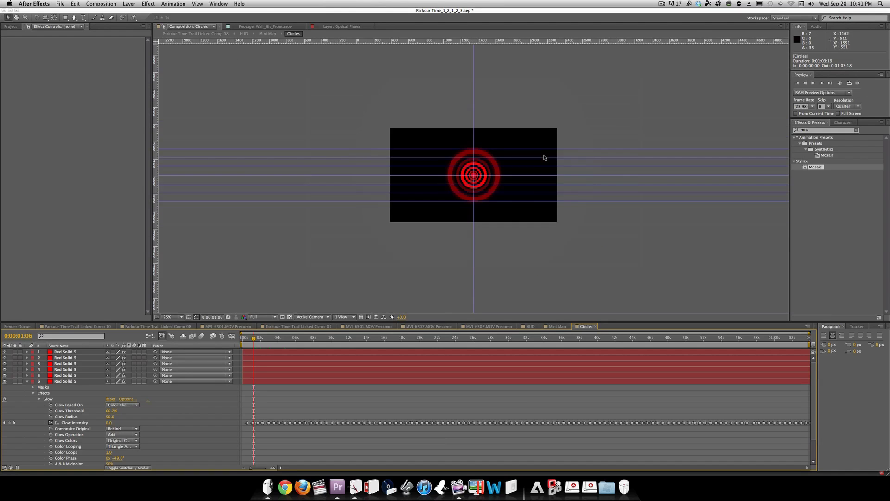
key(slash)
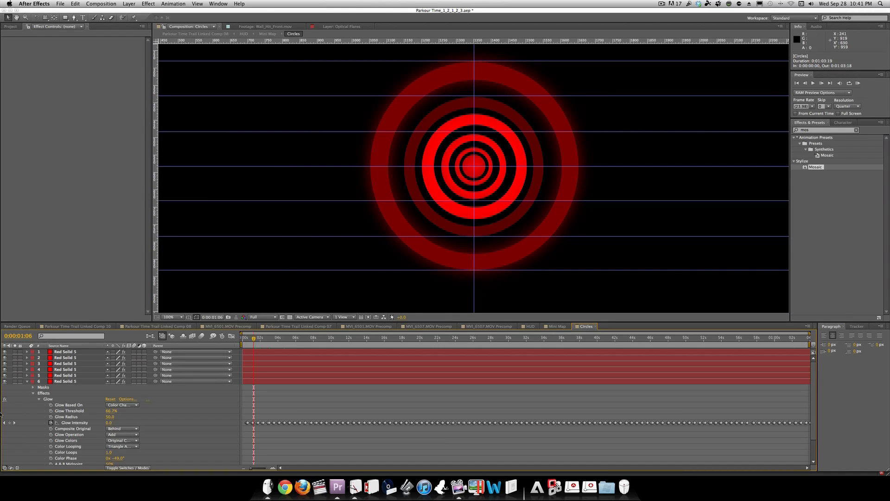
Step: Copy the bottom Circles layer from Mini Map into the two-clip MVI_6507.MOV Precomp and place it on the grass at about 402, 575
click(27, 381)
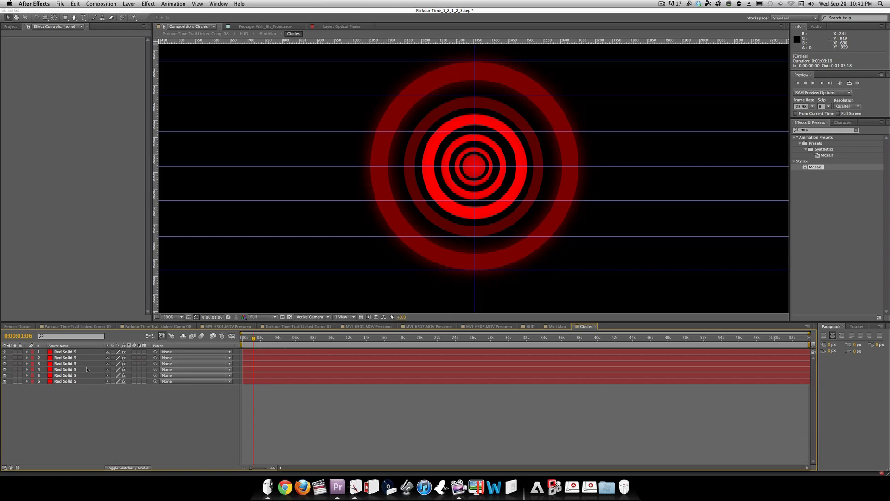
click(557, 326)
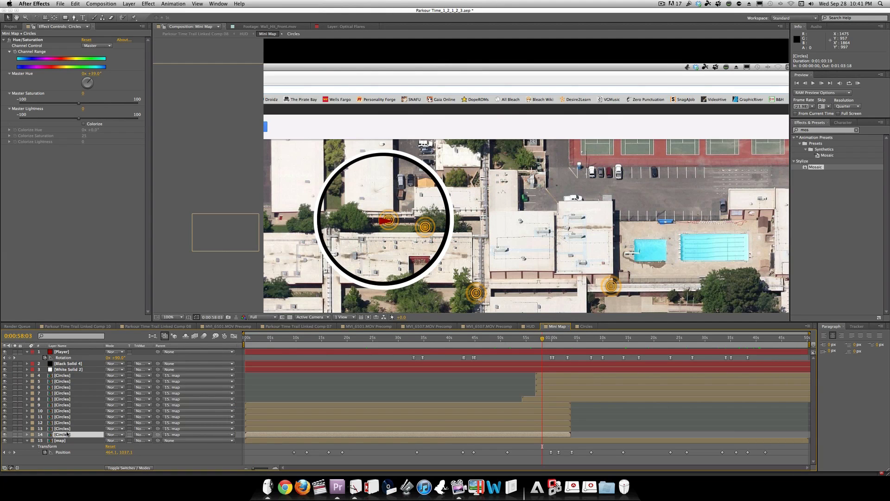
key(ctrl+c)
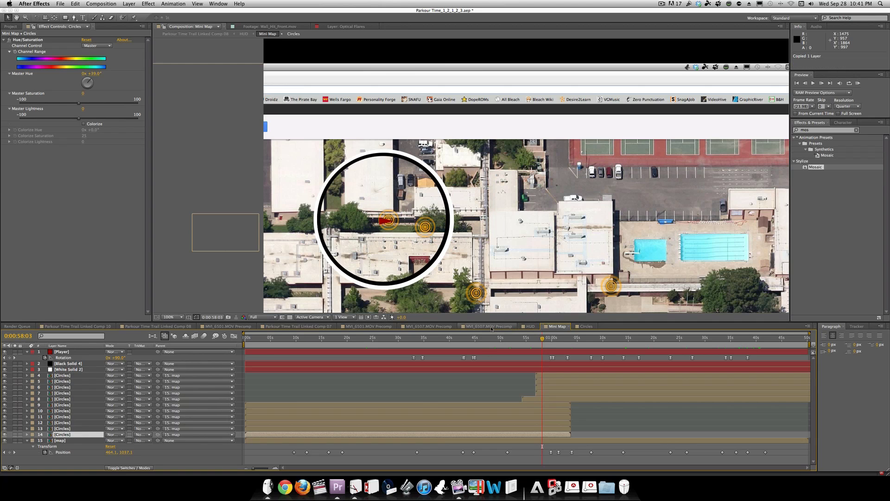
click(489, 327)
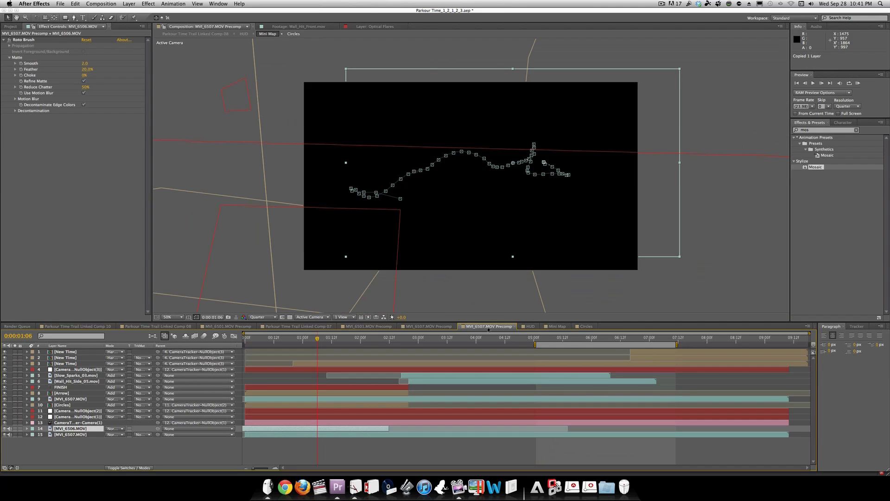
click(429, 326)
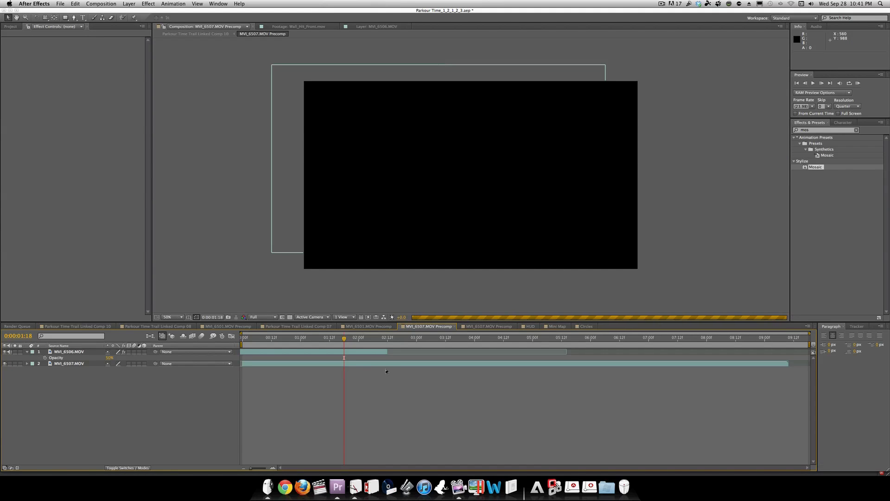
key(cmd+v)
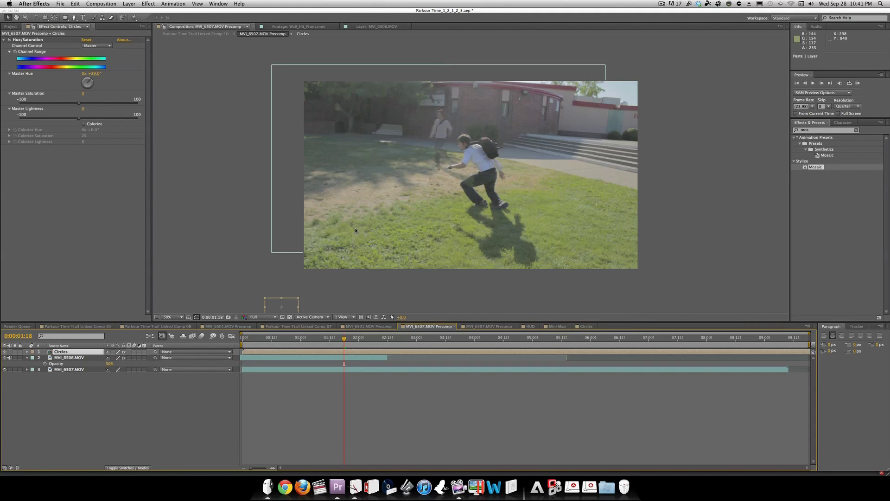
drag(288, 309, 381, 184)
key(Return)
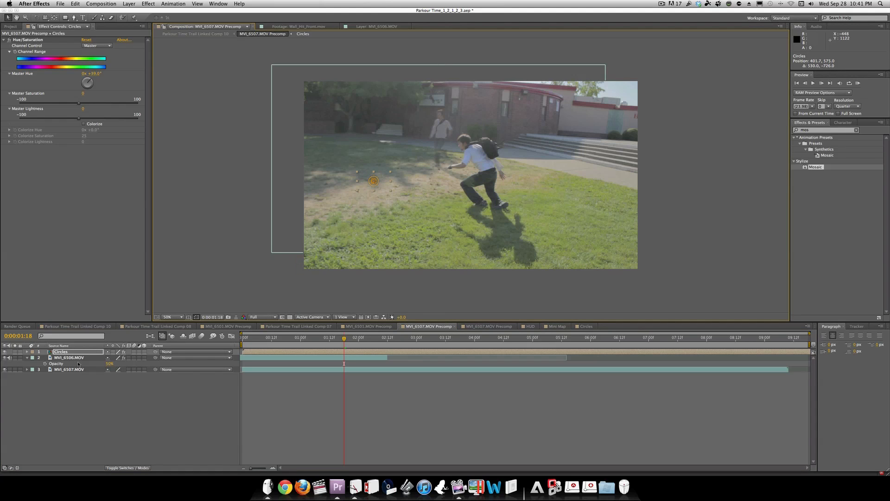
Step: Remove the Hue/Saturation effect from the pasted Circles layer and set its scale to 100%
click(27, 39)
click(10, 40)
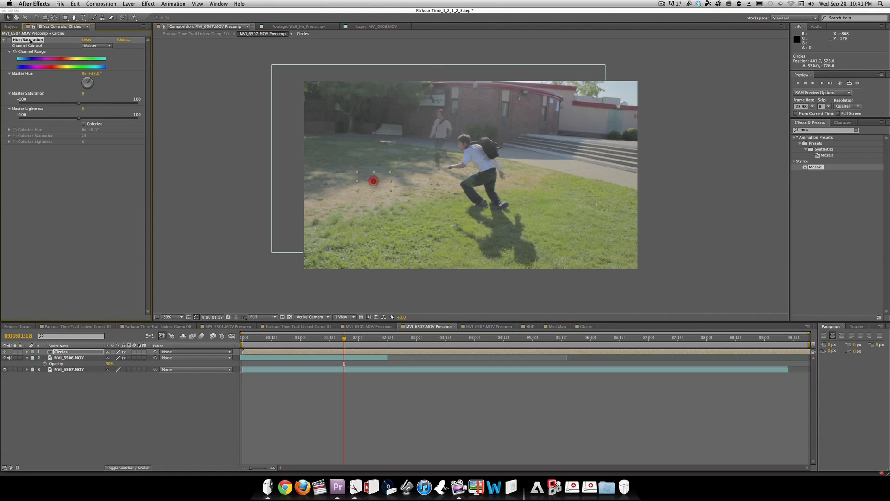
key(Delete)
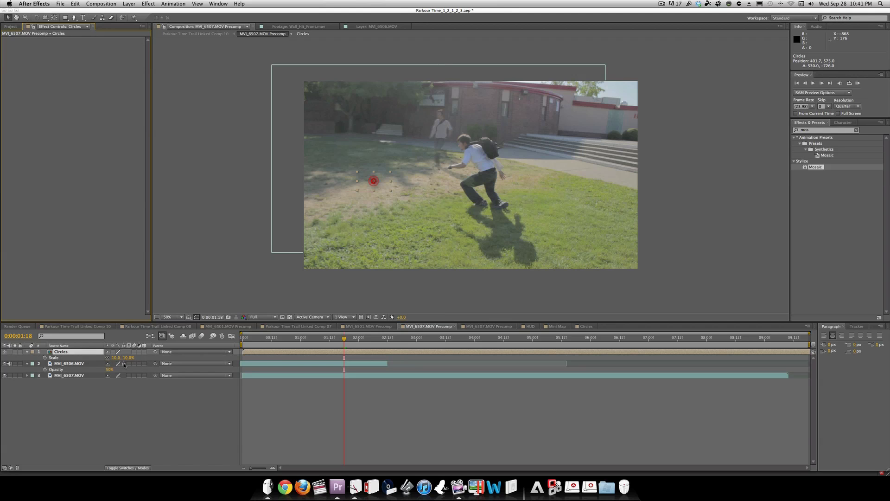
key(s)
click(116, 358)
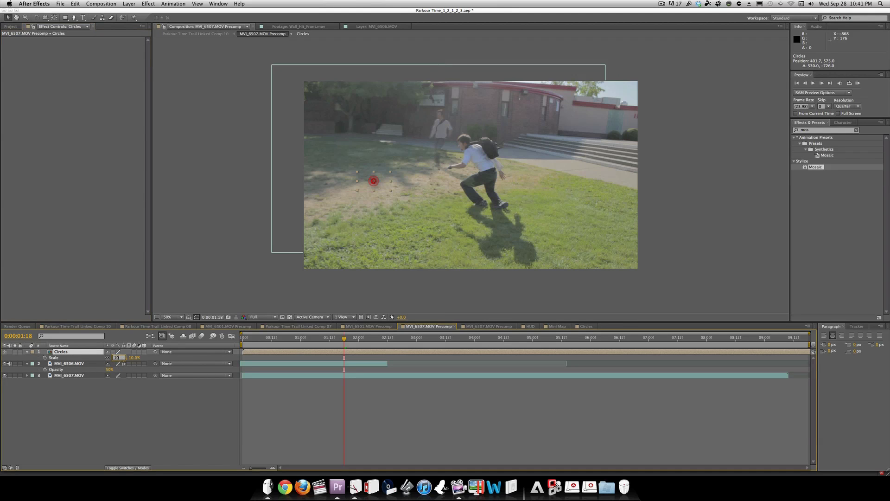
text(100)
click(149, 406)
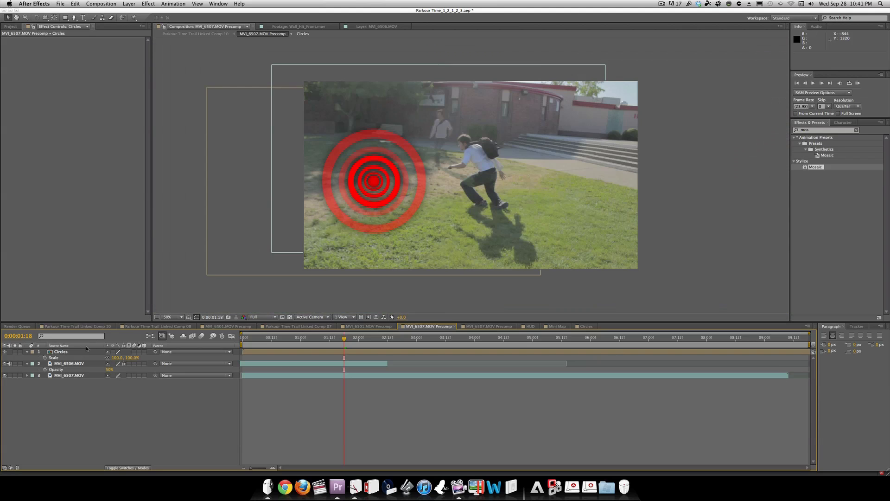
Step: Hide the Circles layer and collapse the properties of Circles and MVI_6506.MOV
click(86, 351)
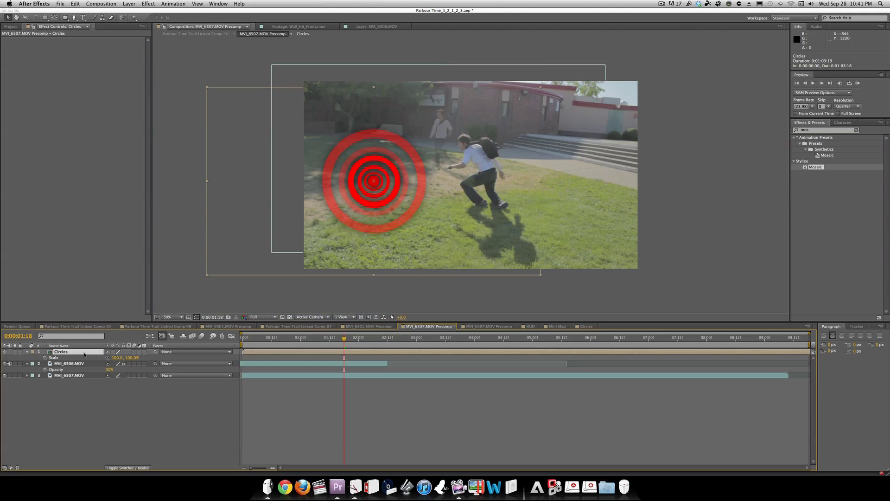
click(6, 352)
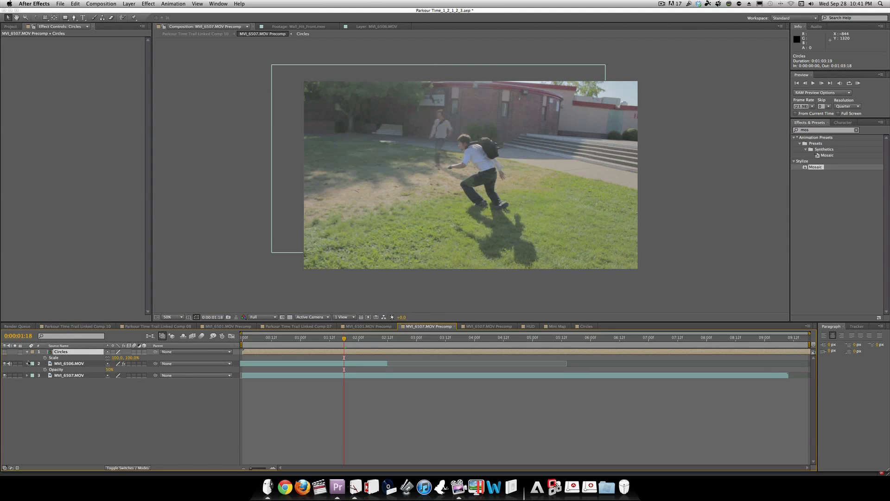
click(26, 364)
click(27, 353)
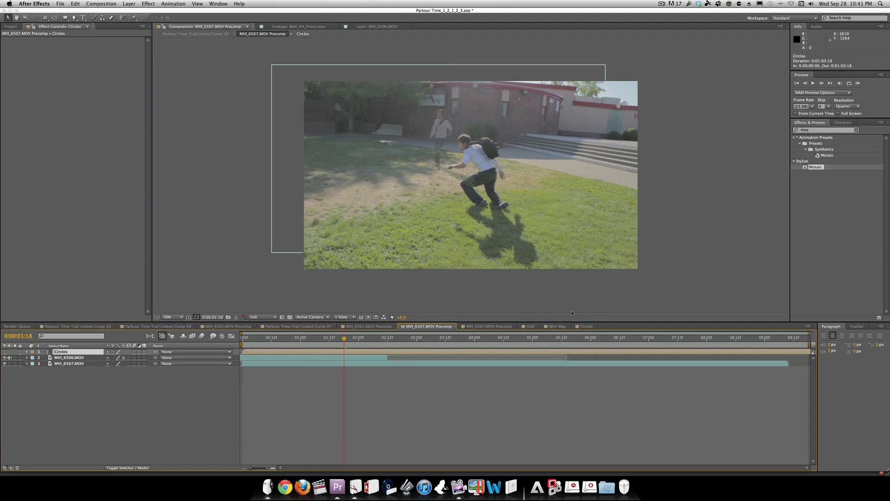
Step: Open the Footage composition inside Parkour Time Trail Linked Comp 08, solo Arrow layer 11 and move to 0:00:09:04
click(188, 326)
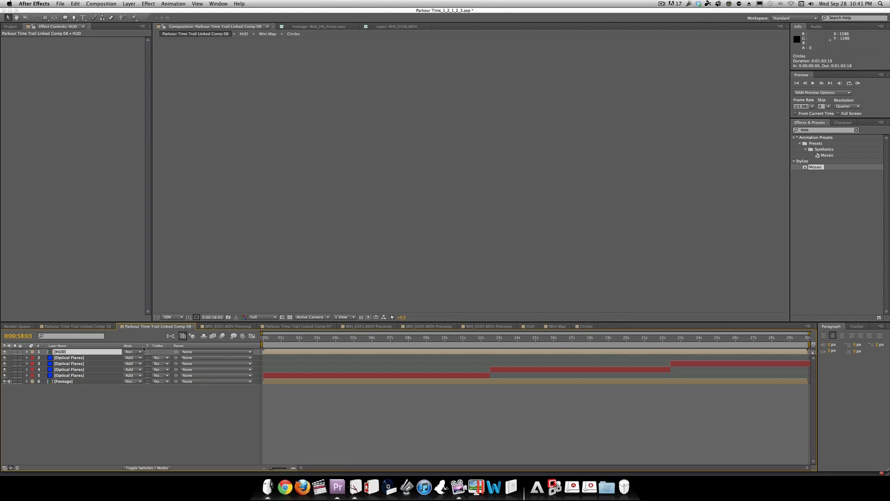
click(81, 381)
double_click(80, 382)
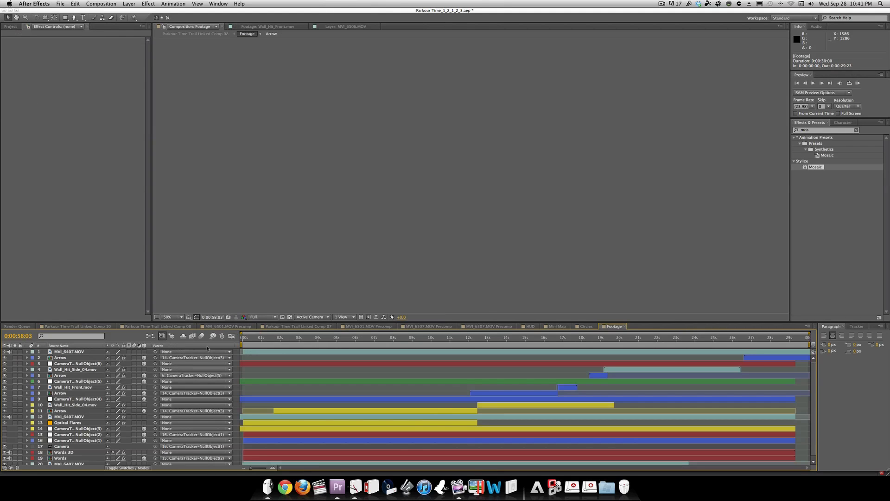
click(78, 411)
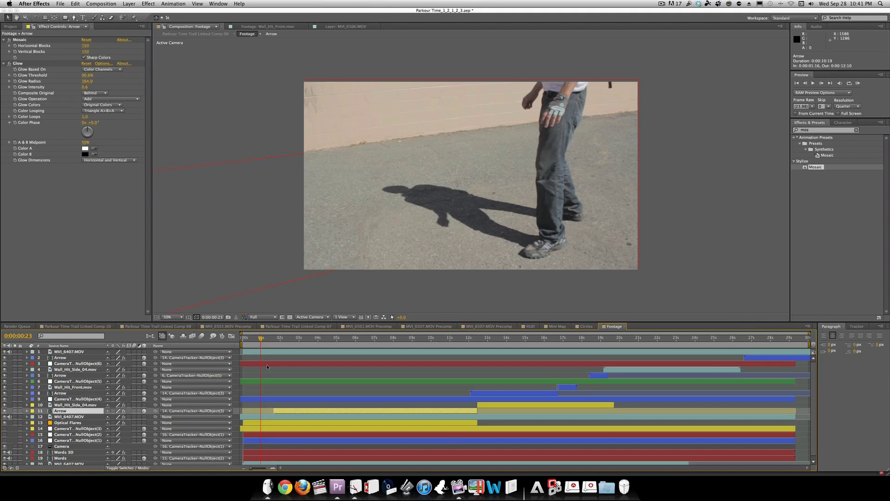
click(15, 411)
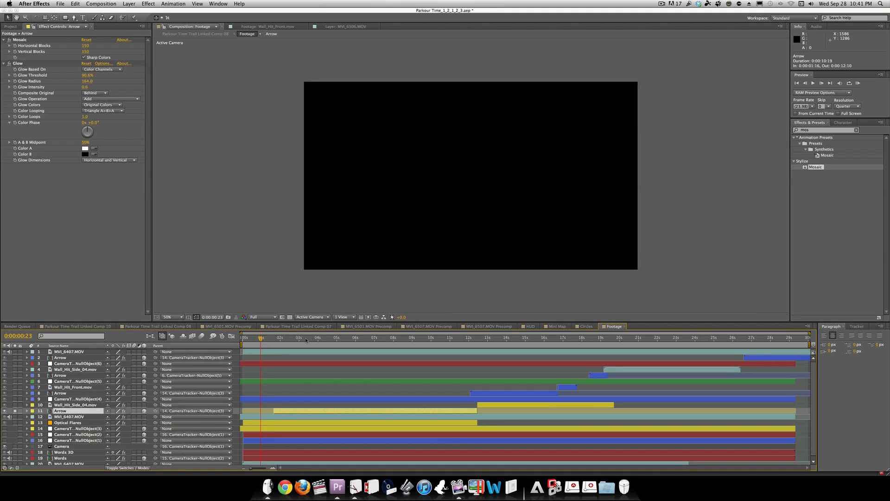
drag(261, 338, 415, 338)
click(493, 302)
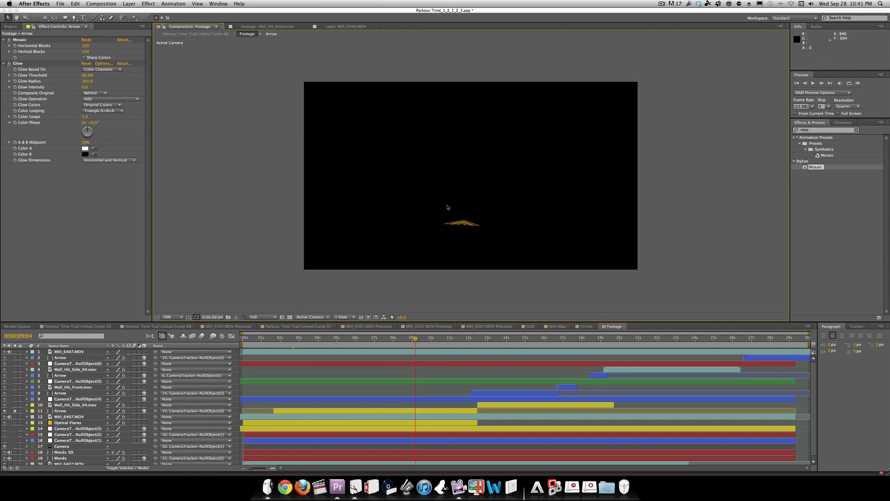
Step: Copy the soloed Arrow layer from Footage into the two-clip MVI_6507.MOV Precomp
click(72, 411)
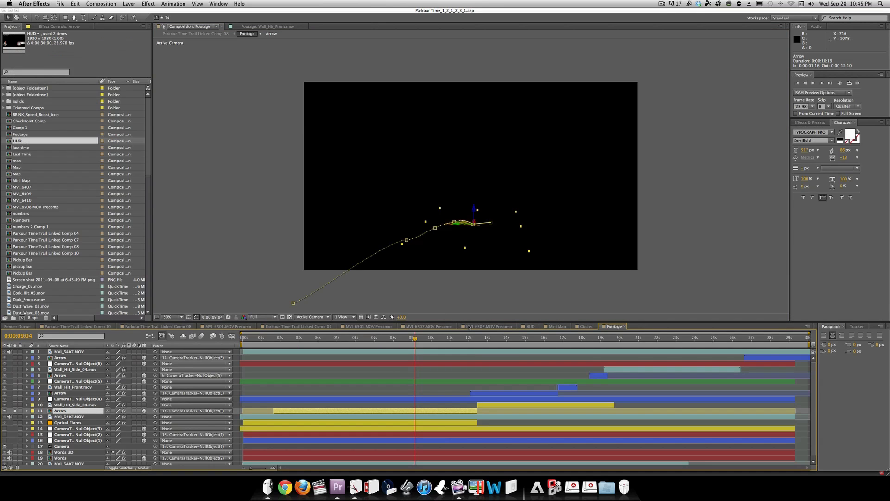
key(ctrl+c)
click(311, 326)
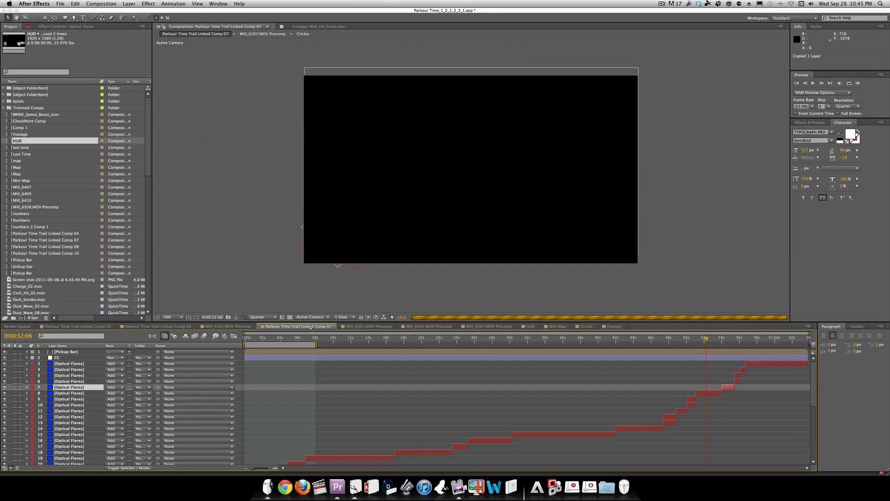
click(355, 327)
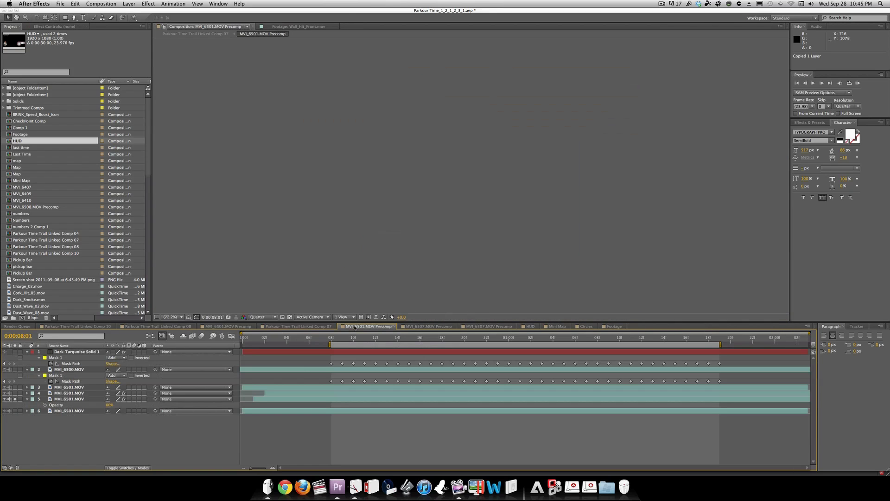
click(228, 327)
click(158, 327)
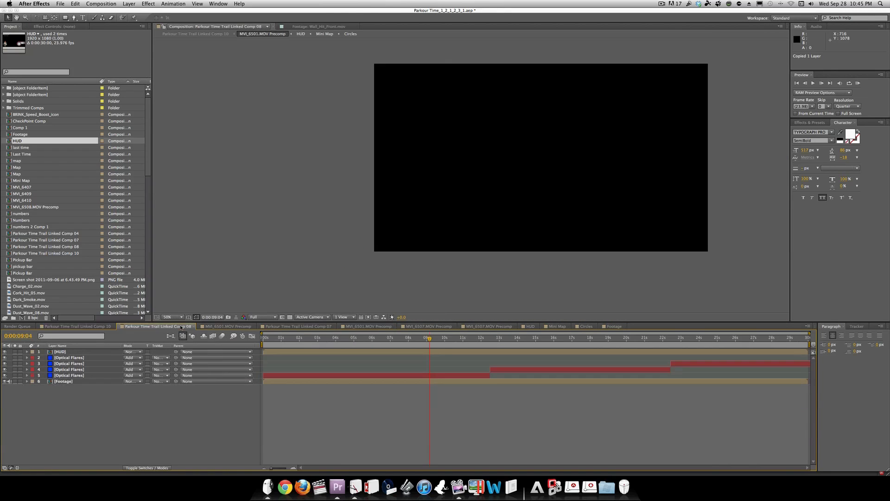
click(428, 326)
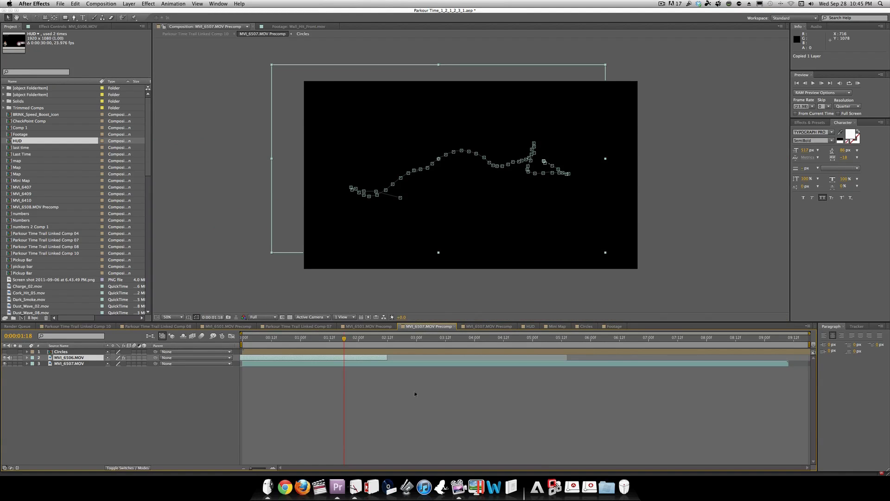
click(414, 391)
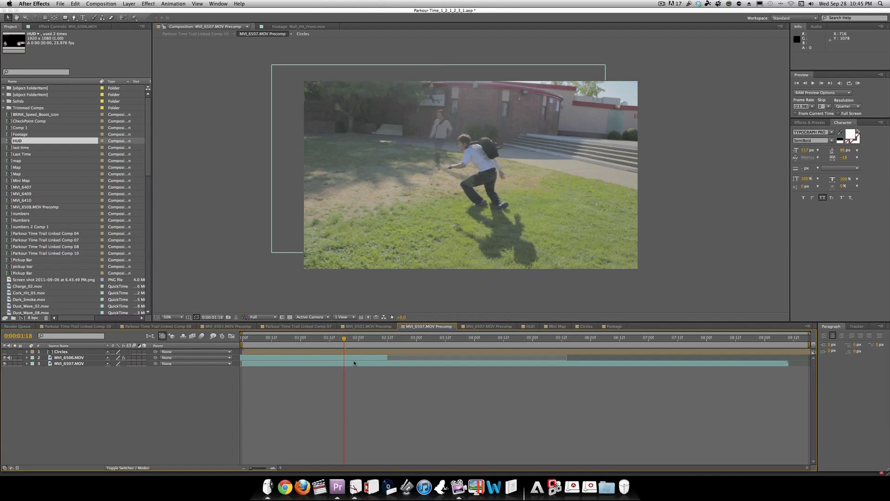
key(super+v)
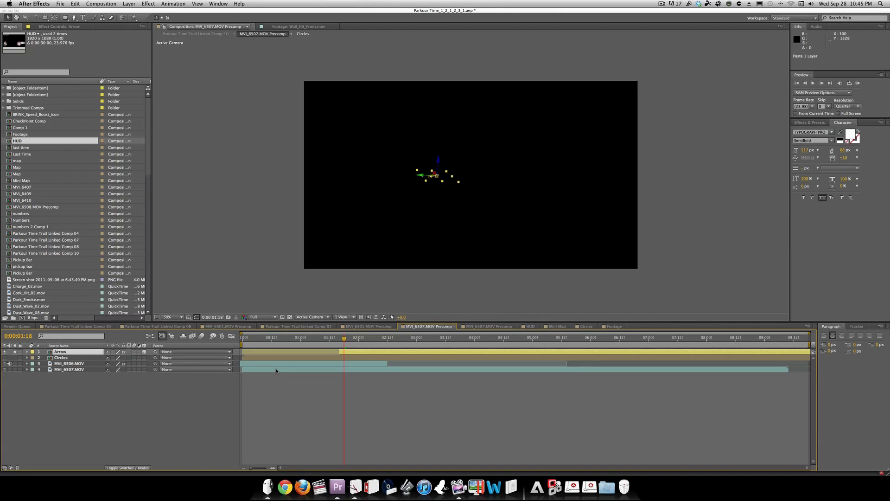
Step: Remove the position keyframes from the pasted Arrow layer and turn it into a 2D layer
key(p)
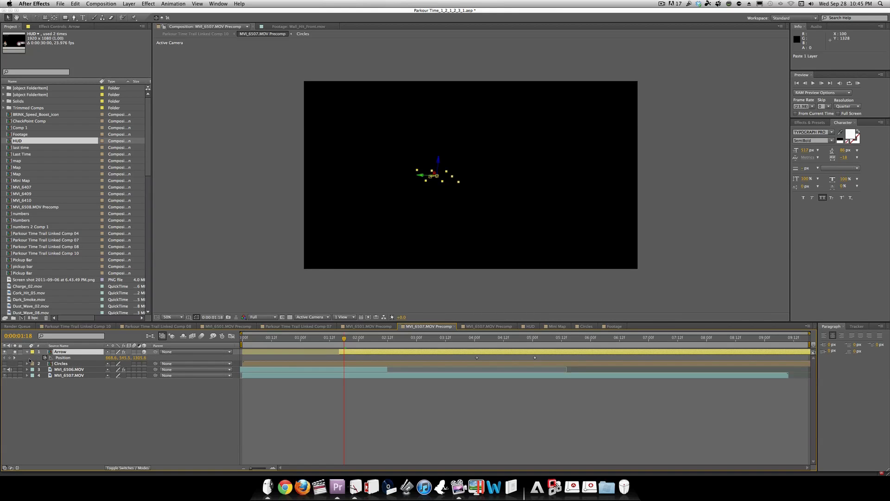
click(45, 358)
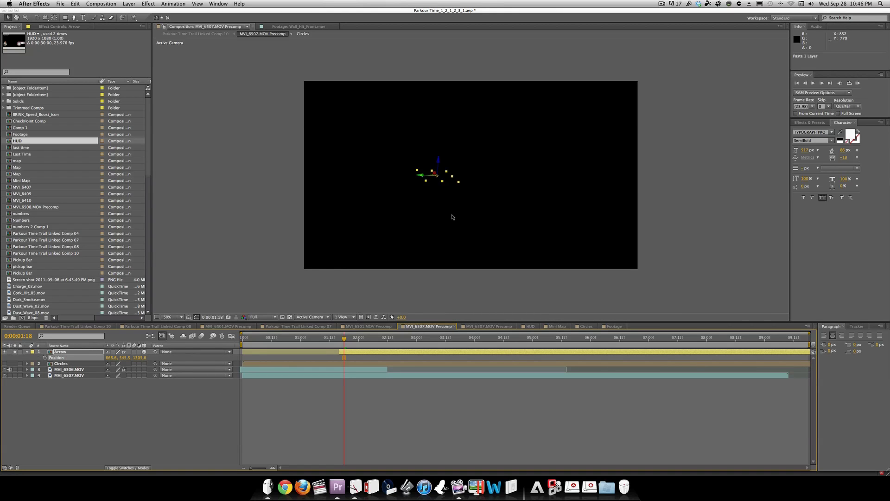
key(period)
key(comma)
click(143, 351)
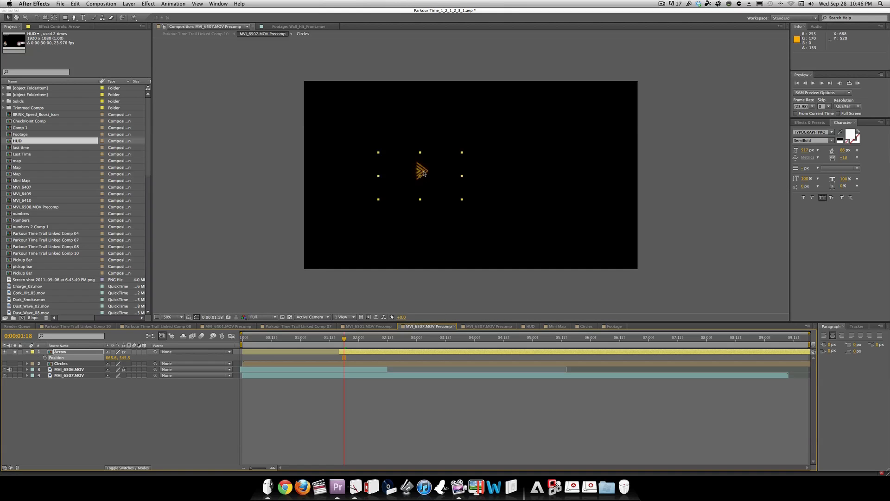
Step: Enlarge the Arrow layer at 0:00:01:18, settling on a scale of 100%
key(s)
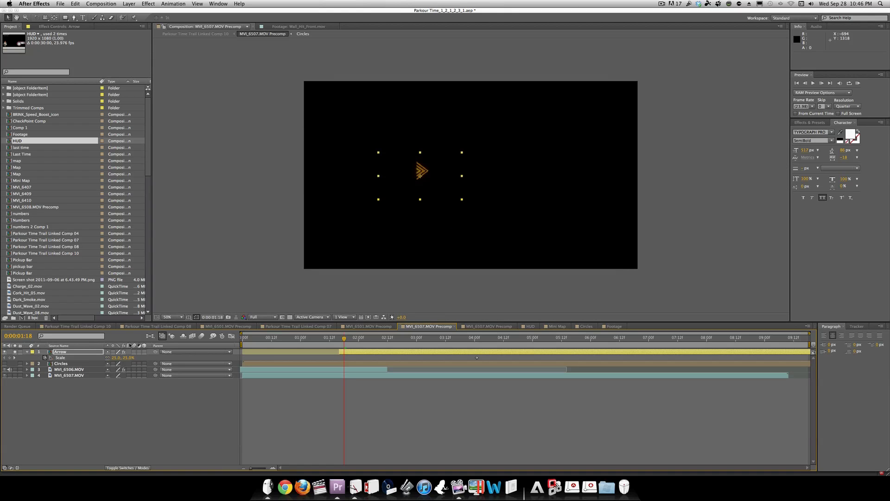
drag(115, 358, 268, 358)
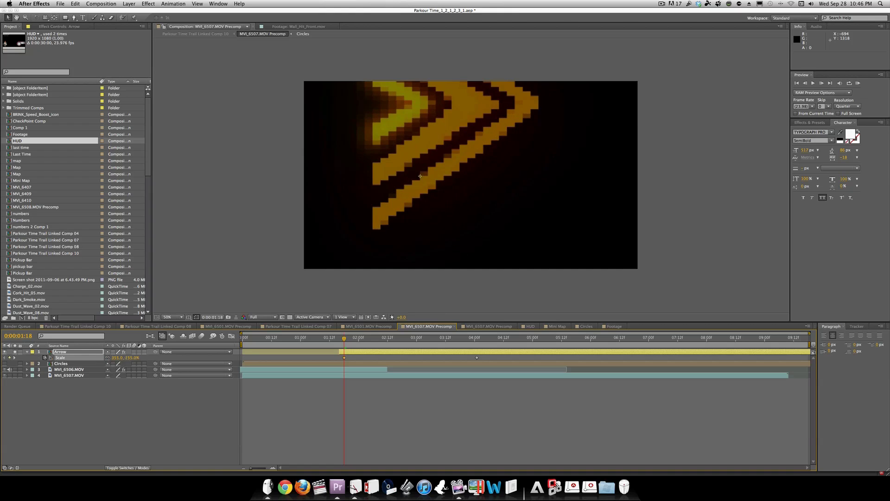
click(119, 358)
text(100)
key(Return)
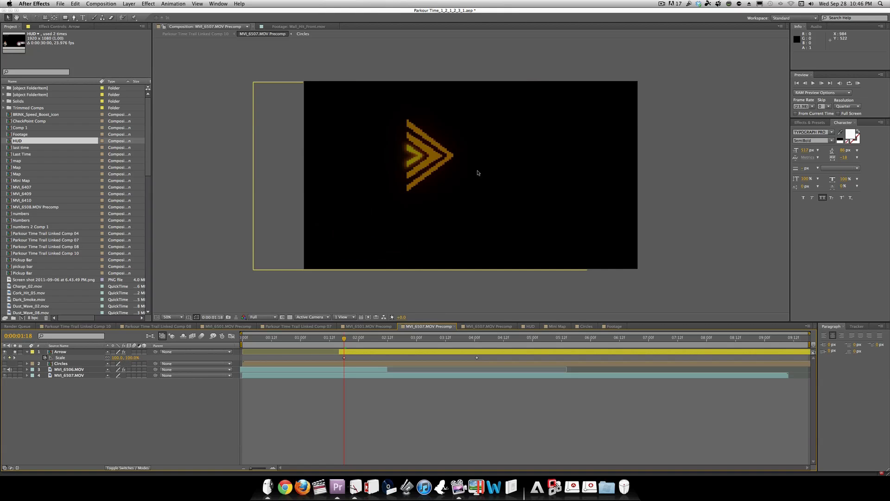
Step: Unsolo the Arrow layer to show it over the footage, collapse its properties and hide the layer
click(14, 352)
click(27, 352)
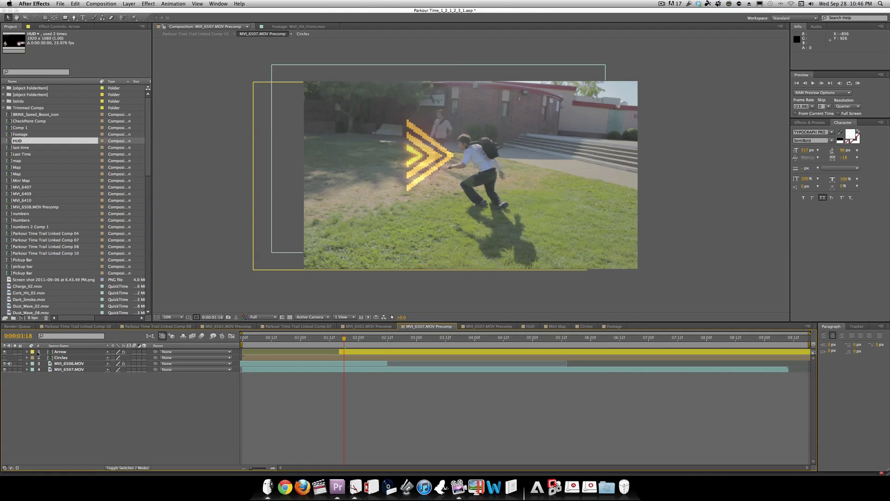
click(5, 352)
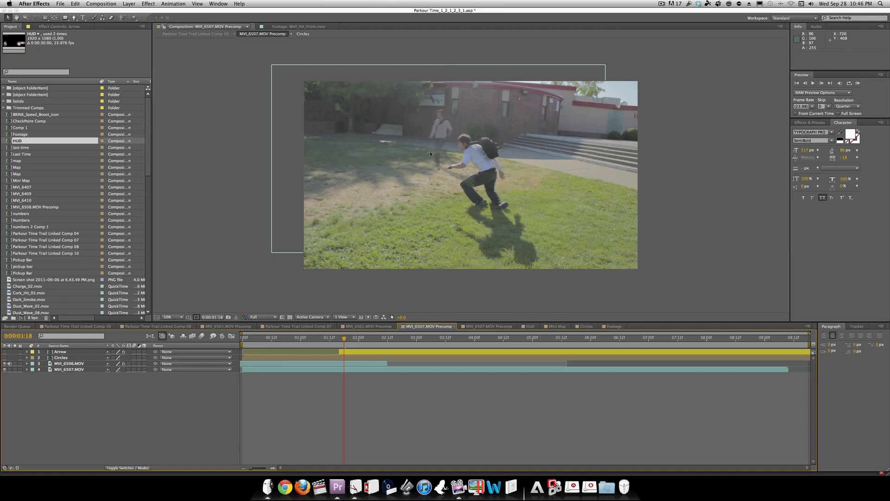
Step: Add a text layer reading FINISH over the footage in the MVI_6507.MOV Precomp
key(super+t)
click(405, 169)
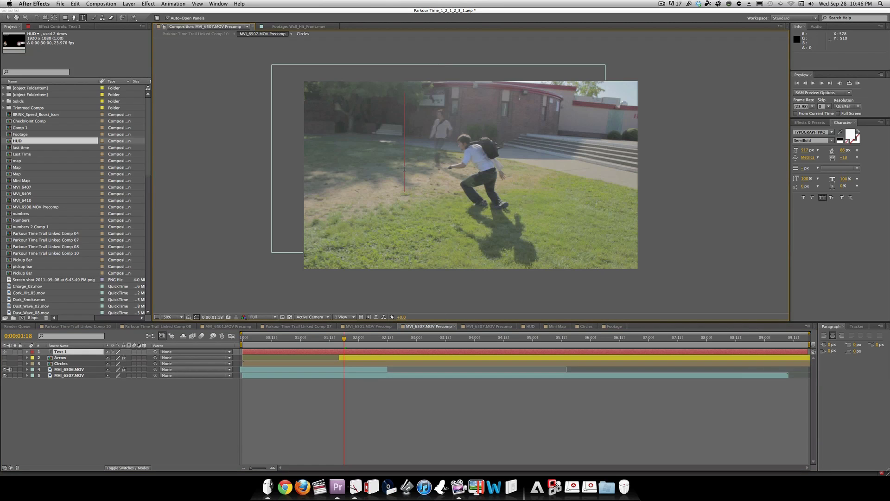
text(FINISH)
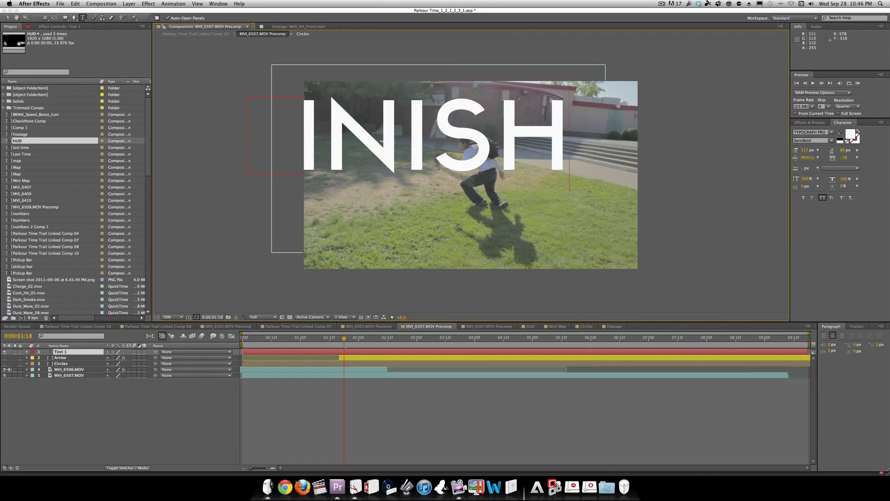
Step: Change the font of the whole FINISH text to 8BIT WONDER
key(super+a)
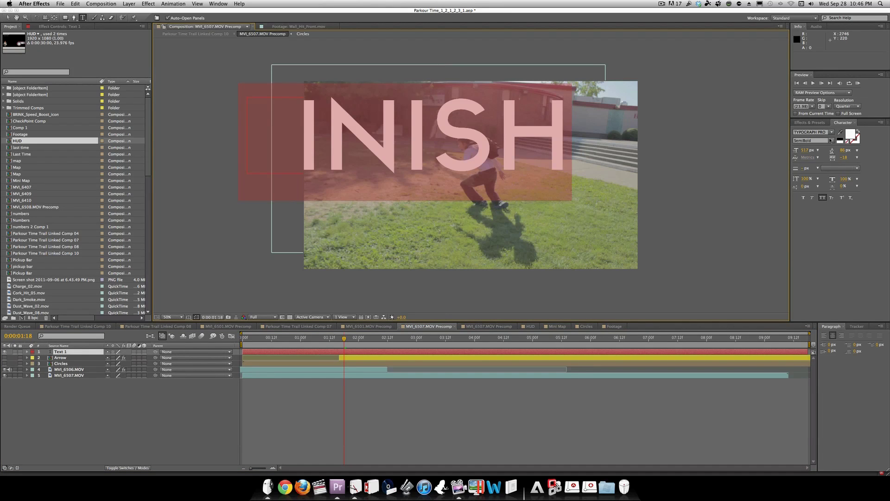
click(831, 133)
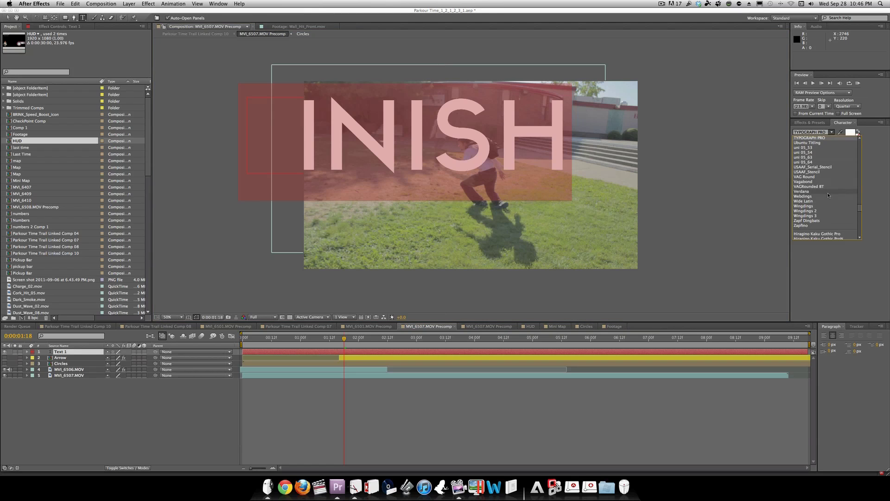
scroll(828, 193, up, 10)
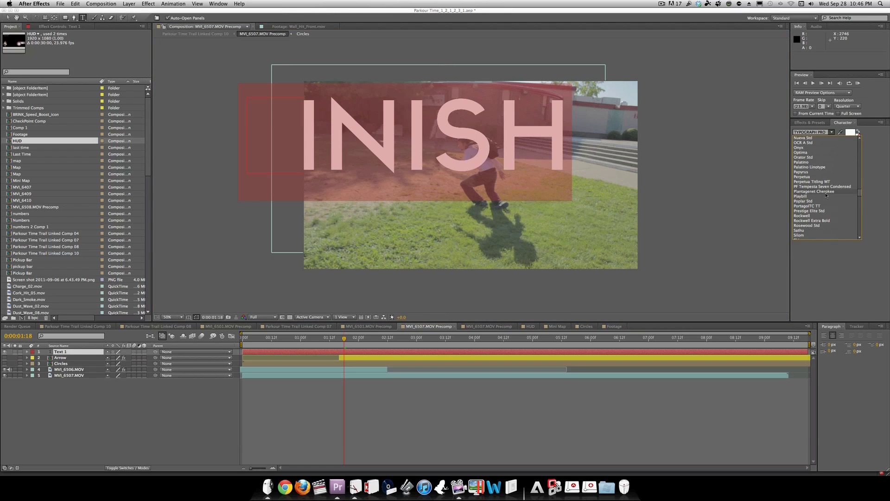
scroll(826, 195, up, 15)
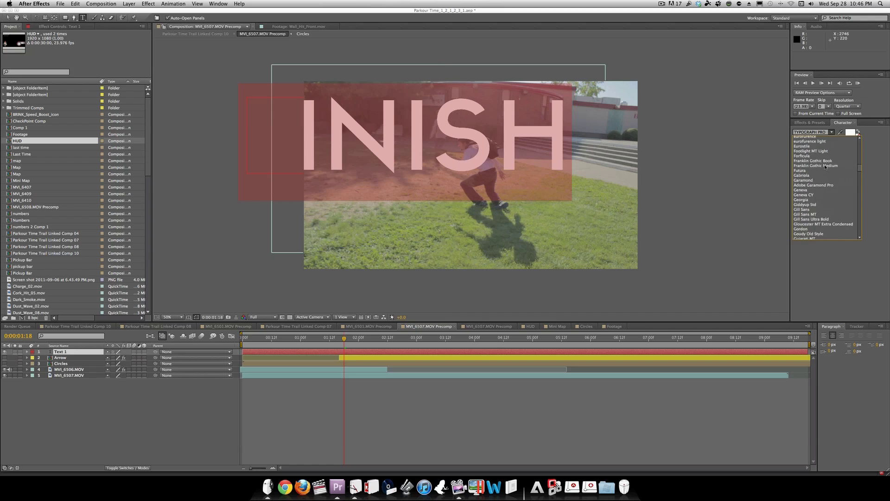
scroll(825, 167, up, 3)
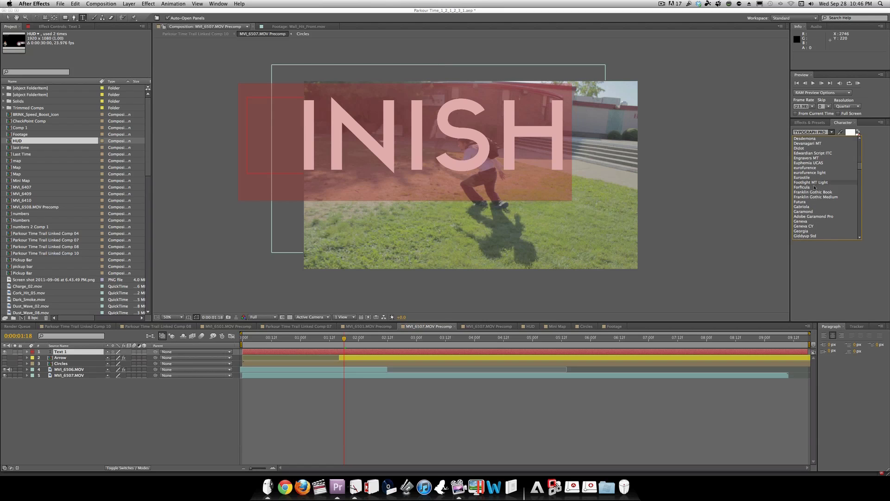
scroll(820, 178, up, 6)
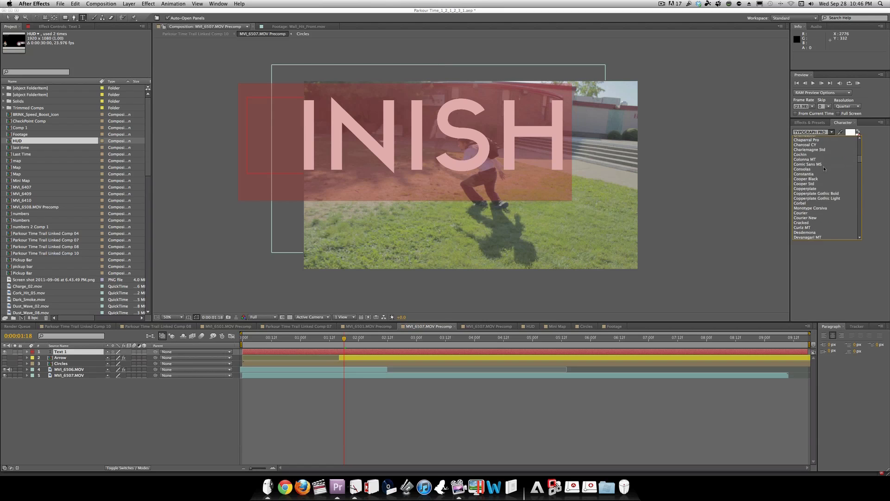
scroll(825, 153, up, 15)
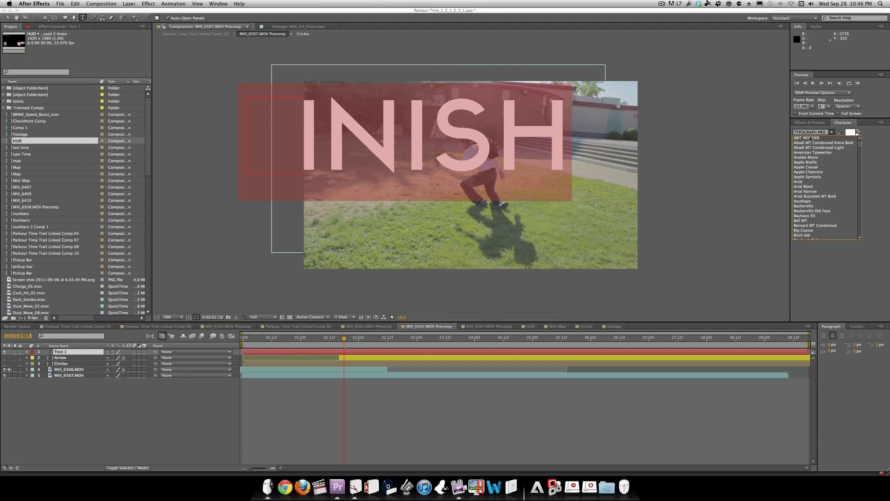
click(809, 138)
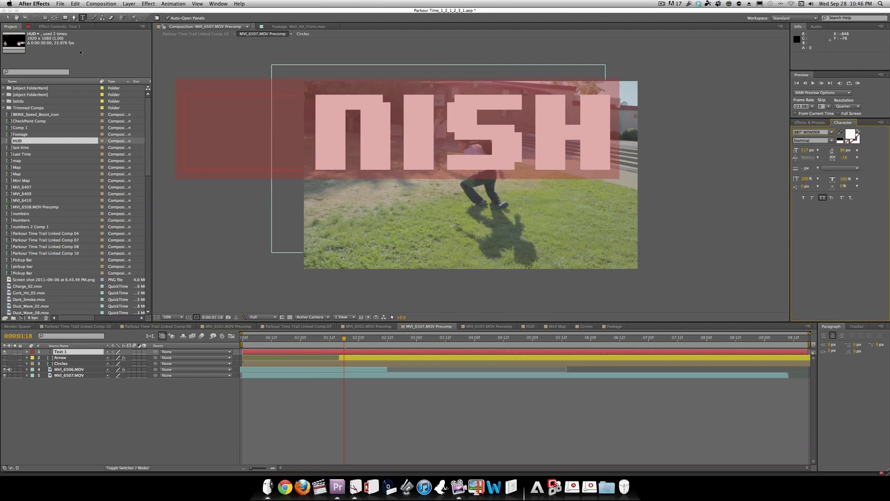
Step: Shrink the FINISH text to fit inside the frame and move it to about position 730, 428
click(8, 18)
drag(472, 155, 540, 163)
drag(797, 151, 702, 149)
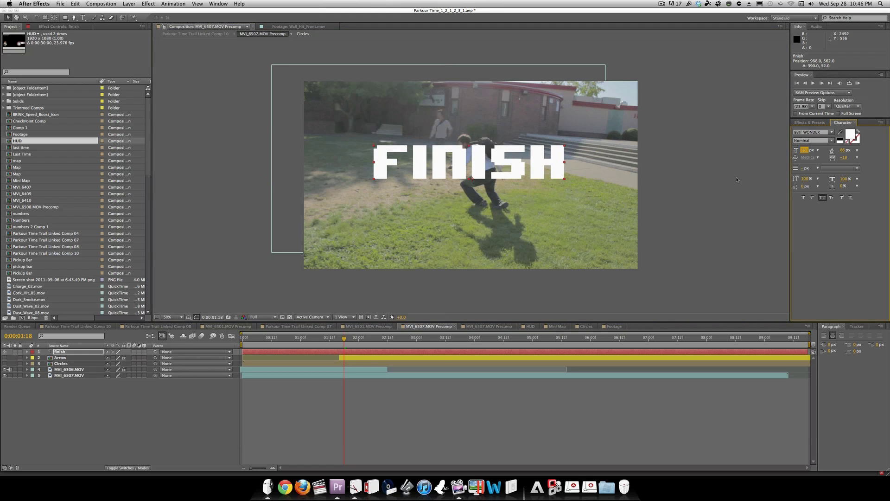
drag(757, 178, 716, 154)
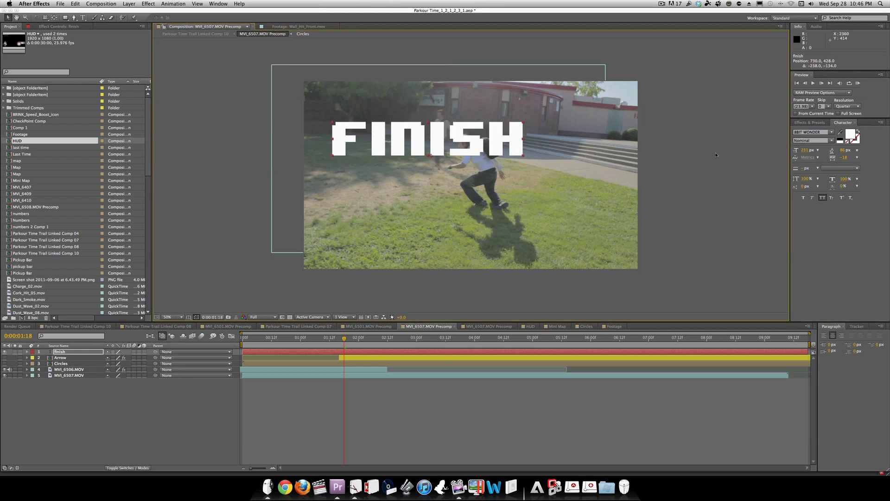
Step: Color the FINISH text pure red (FF0000) and hide its layer
click(851, 135)
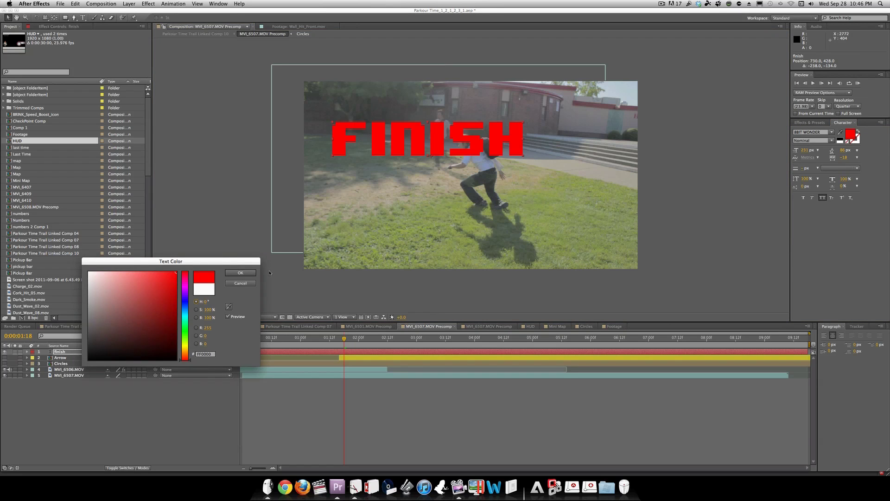
click(249, 273)
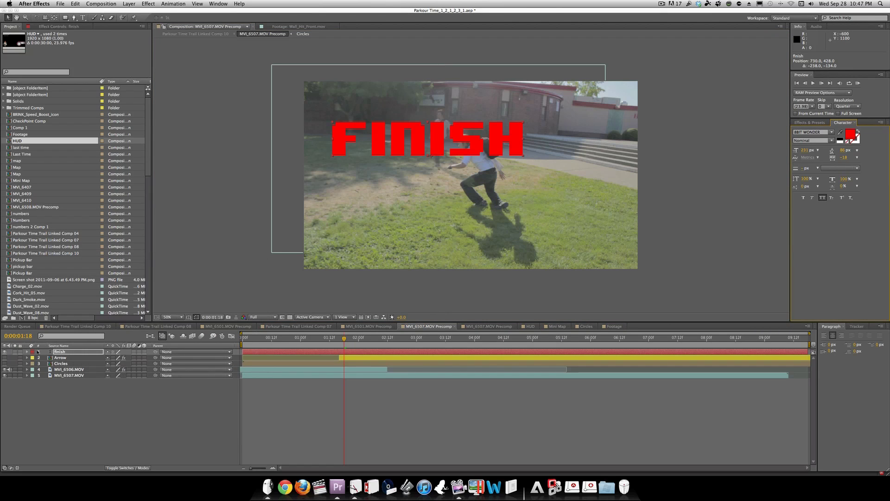
click(4, 351)
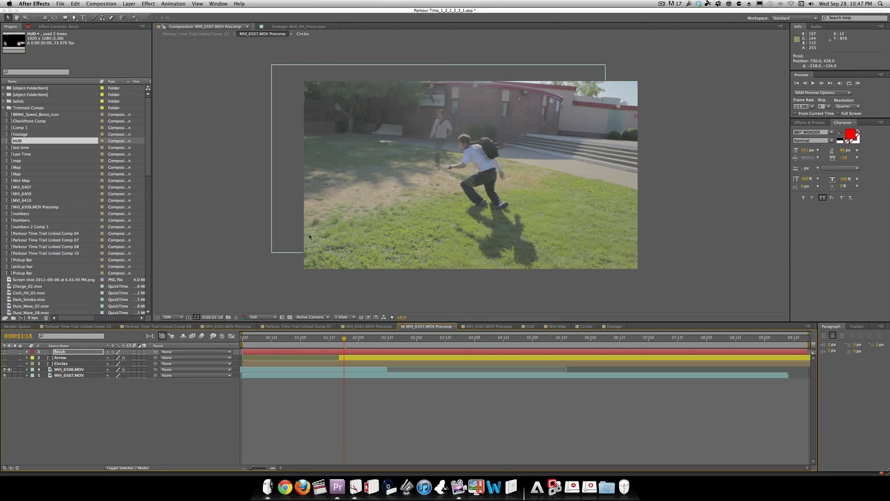
key(comma)
key(comma)
key(comma)
key(period)
key(period)
key(period)
Step: Apply The Foundry's CameraTracker effect to the MVI_6507.MOV layer and track its features
click(69, 369)
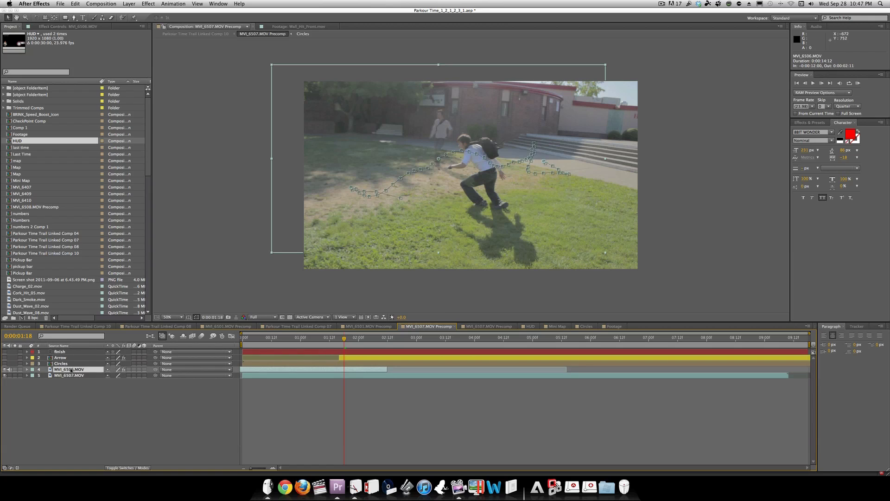
click(69, 375)
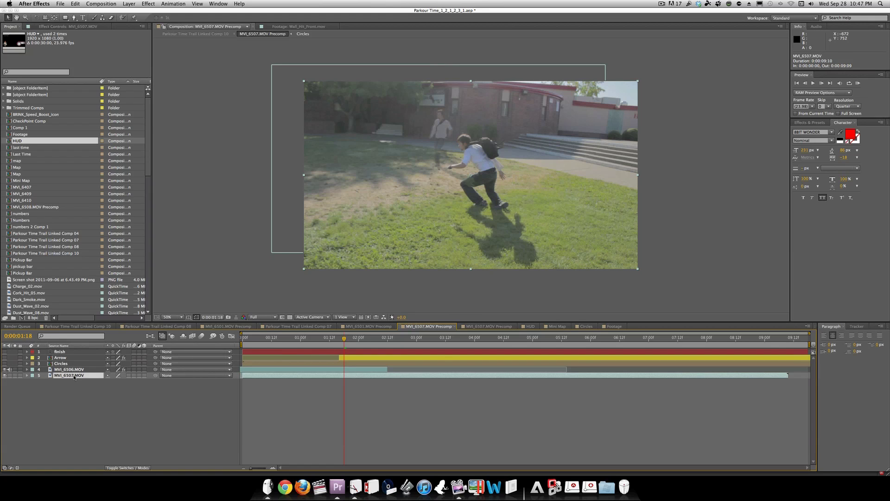
click(148, 3)
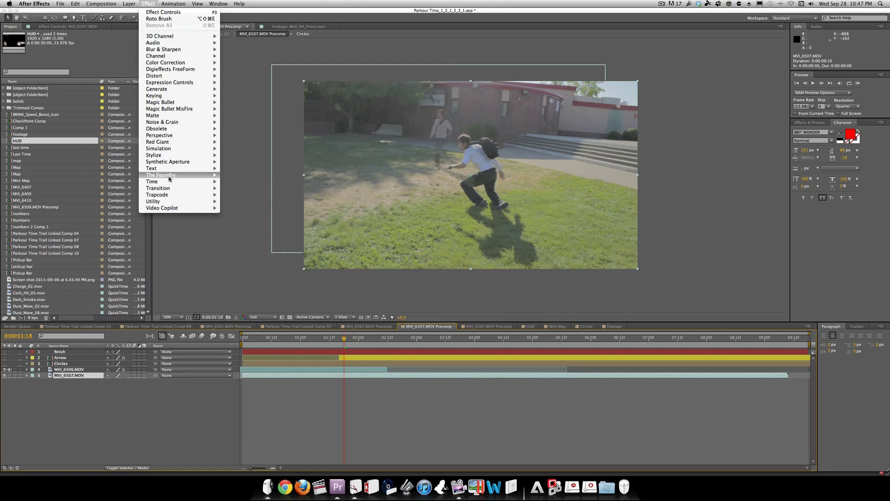
click(237, 175)
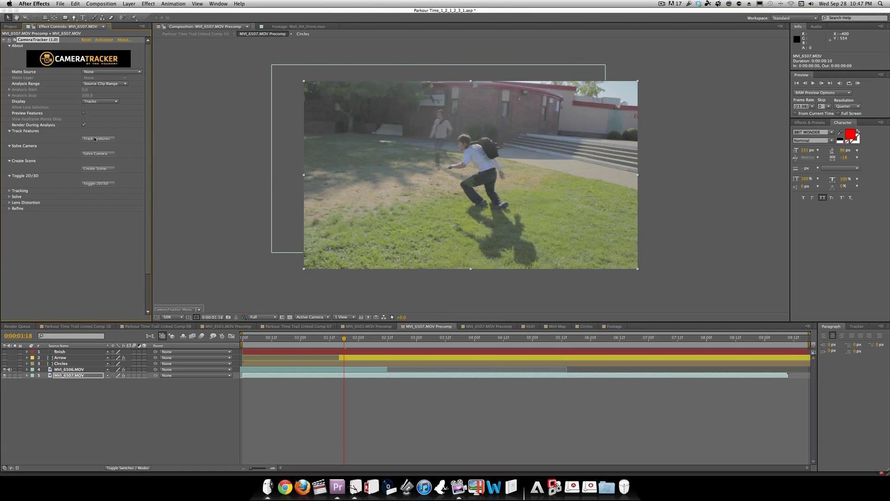
click(96, 139)
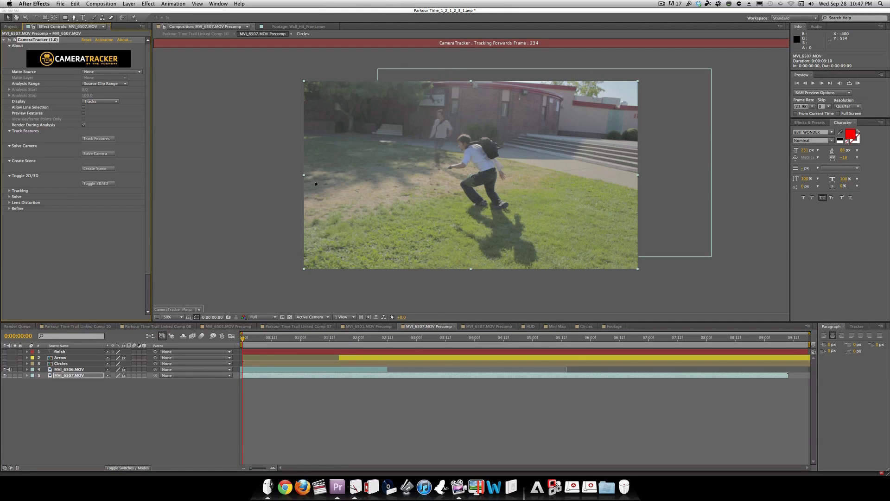
Step: Examine the feature tracks over the MVI_6507.MOV footage at several frames between 0:00:00:04 and 0:00:02:10
click(293, 339)
click(323, 340)
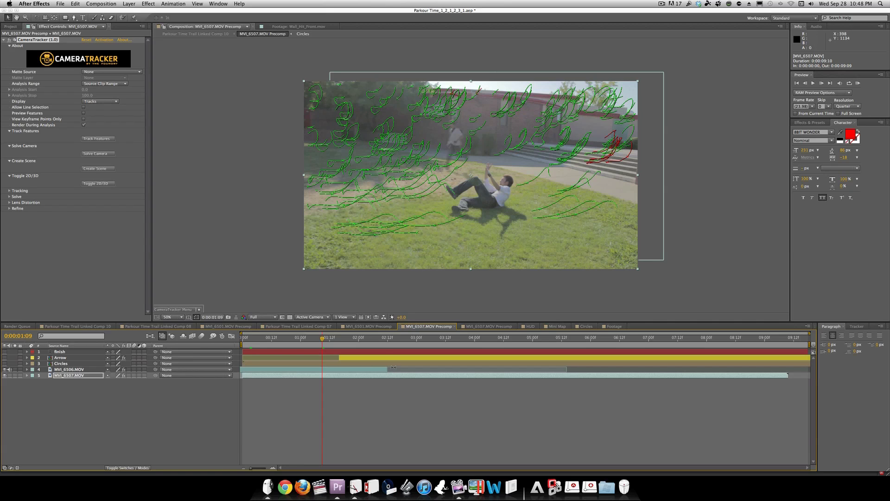
drag(321, 335, 356, 339)
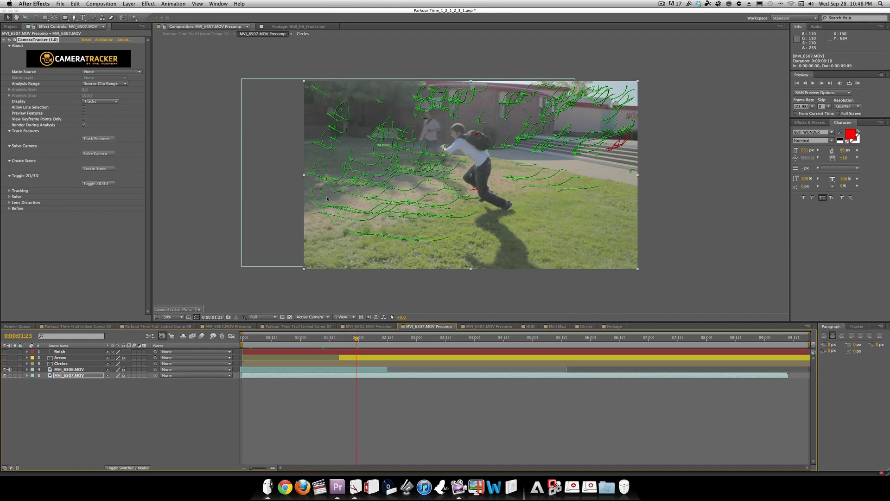
click(252, 339)
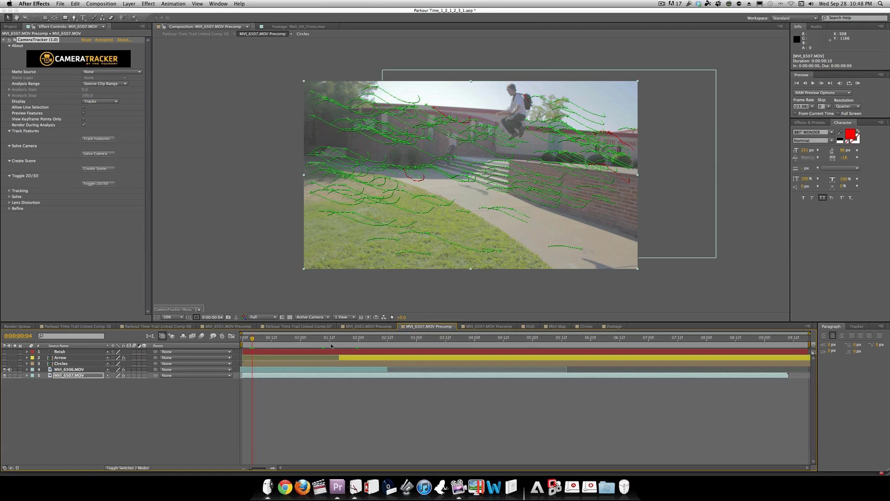
click(291, 341)
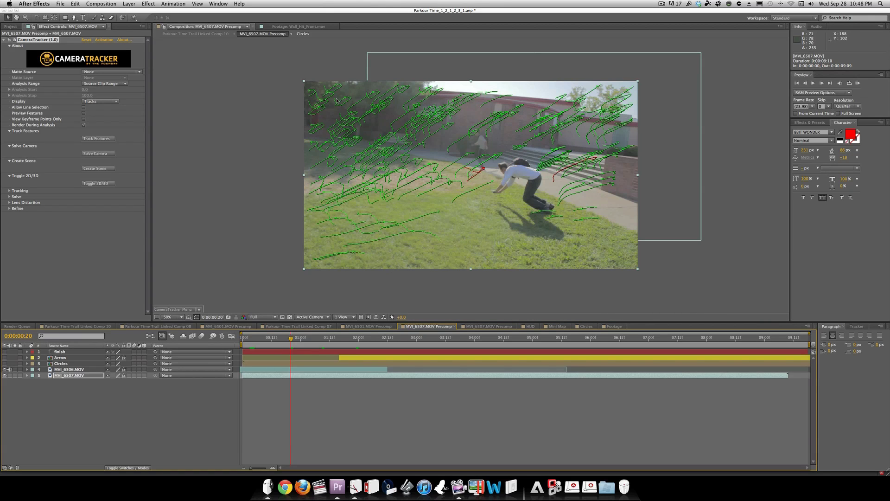
click(315, 341)
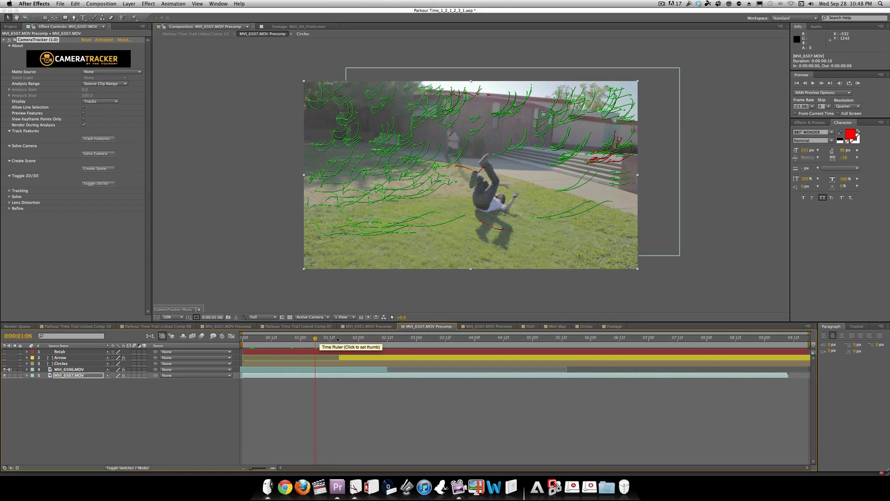
click(337, 341)
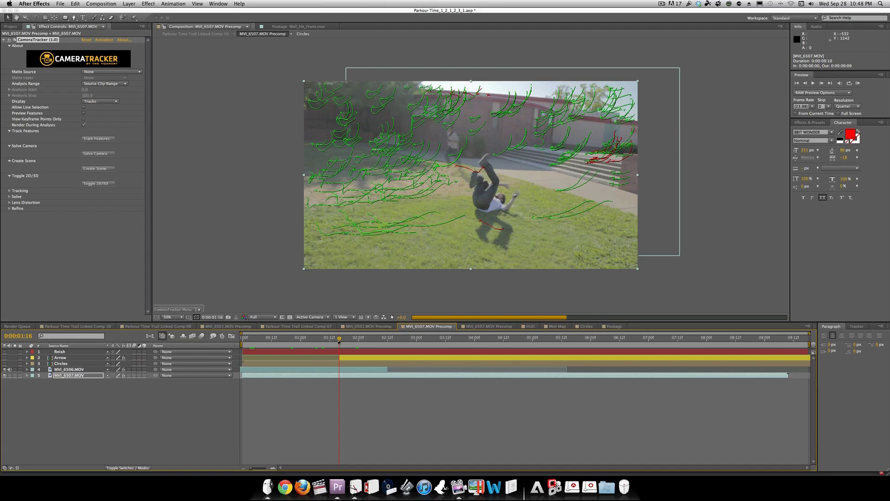
click(369, 341)
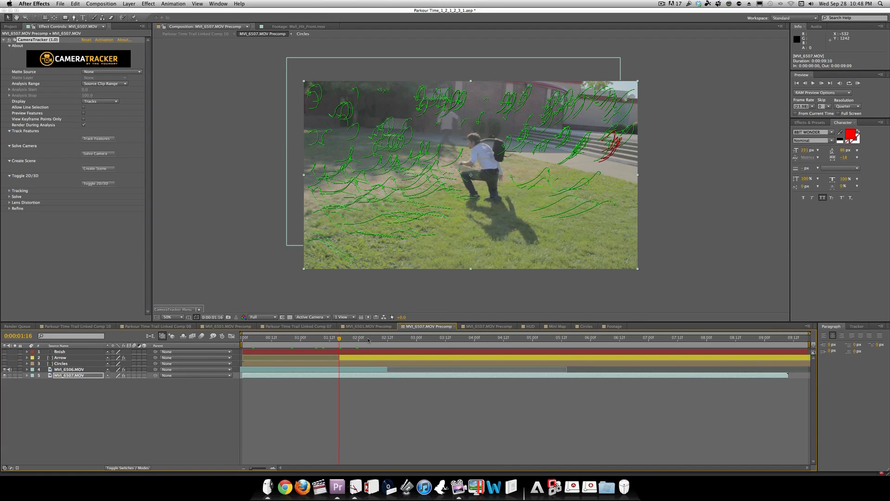
click(383, 341)
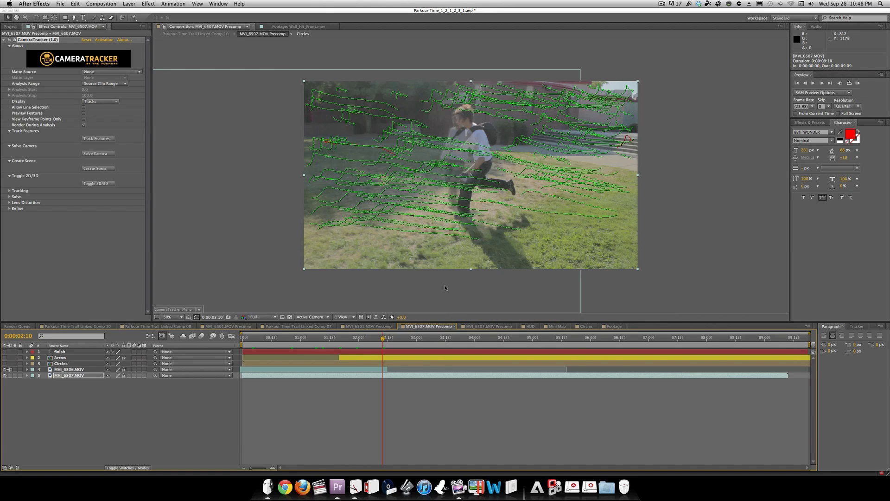
Step: Create a null object from a track point on the grass beside the runner at 0:00:02:10
click(363, 228)
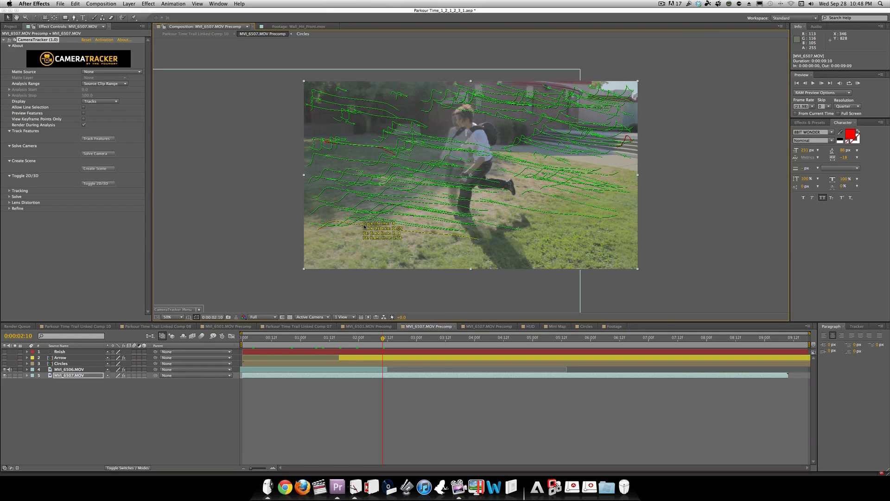
right_click(365, 227)
mouse_move(387, 246)
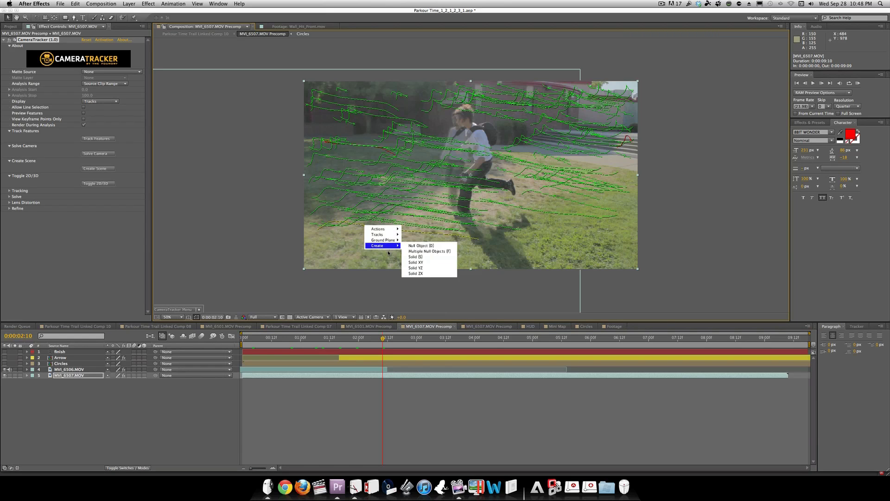
click(422, 246)
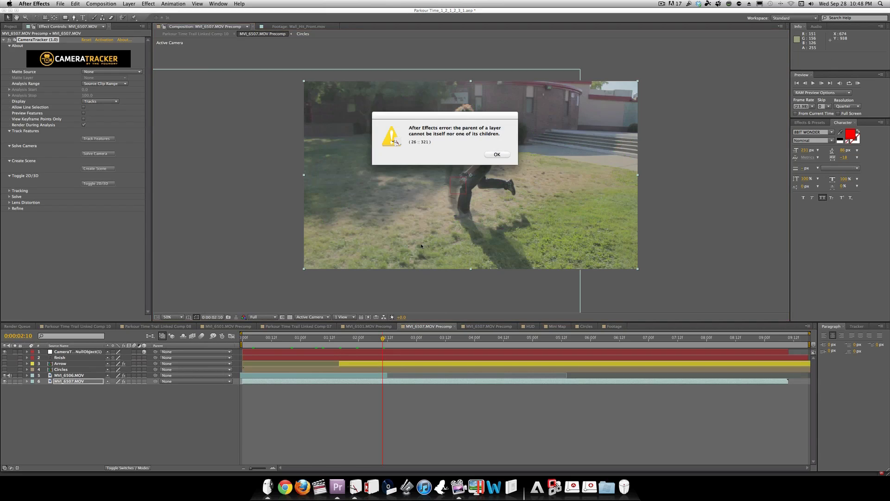
click(496, 155)
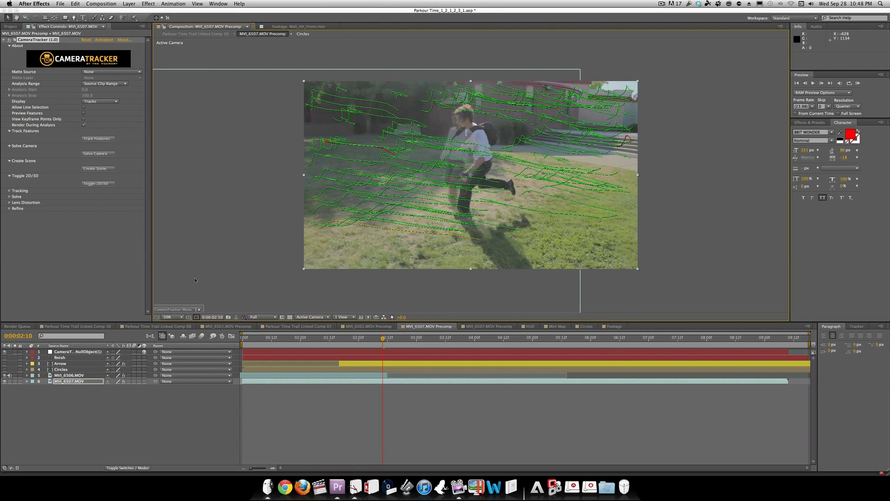
Step: Run CameraTracker's camera solve on the MVI_6507.MOV layer
click(86, 381)
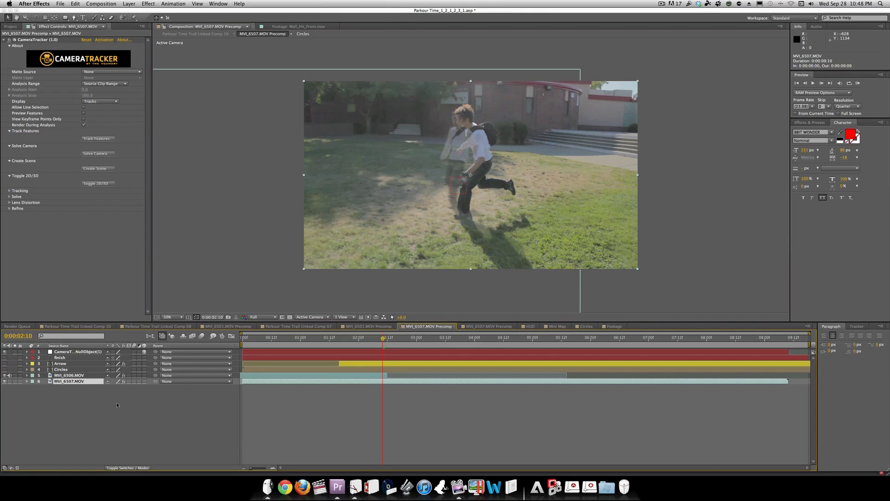
key(super+shift+a)
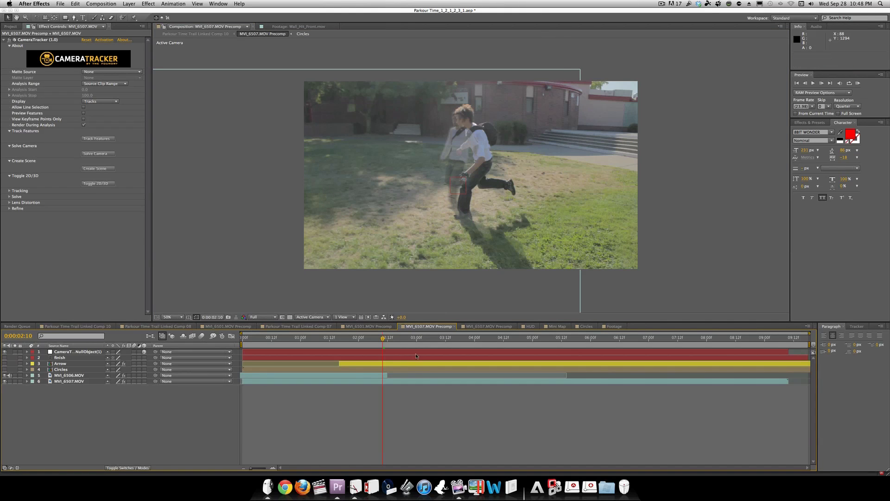
click(378, 381)
click(99, 153)
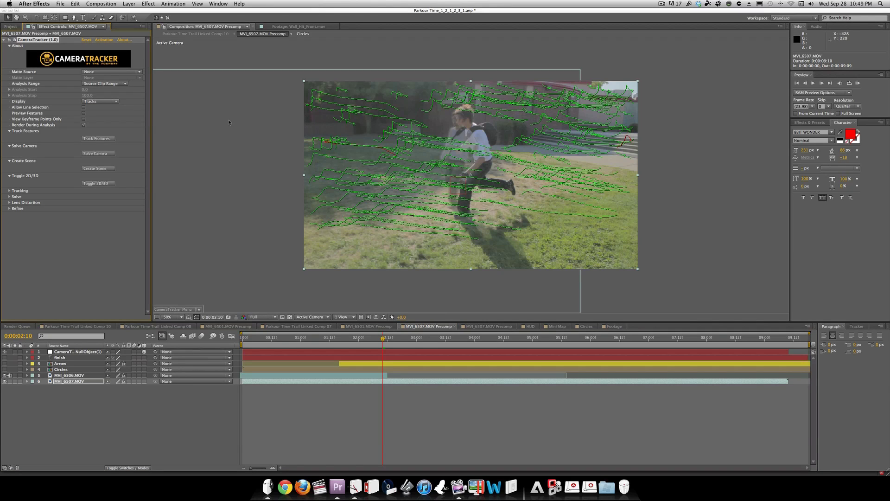
Step: Create the CameraTracker scene with its 3D camera from the solve of the MVI_6507.MOV layer
click(98, 169)
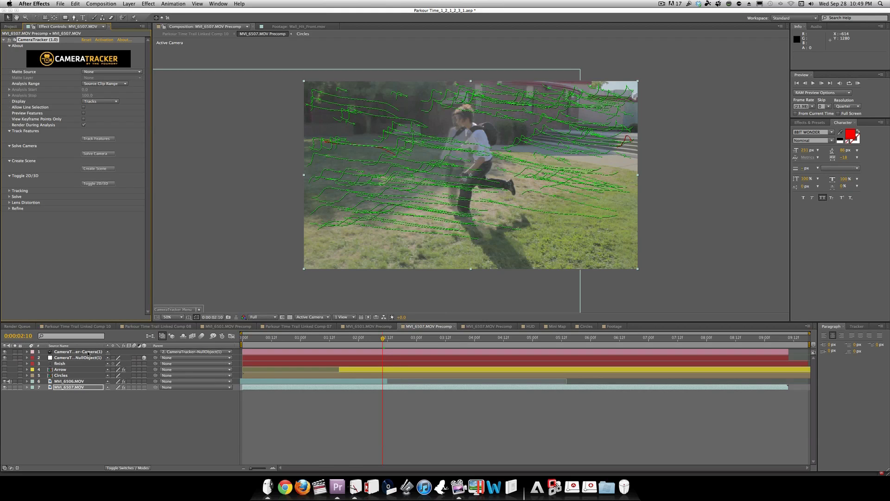
click(86, 354)
click(86, 357)
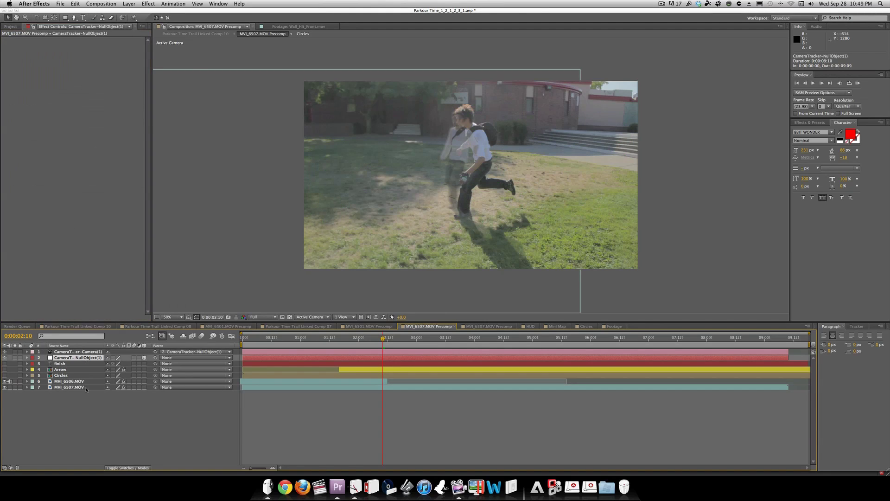
Step: Create a second null object from a track point on the grass behind the runners, and check how it follows the footage
click(85, 387)
click(94, 65)
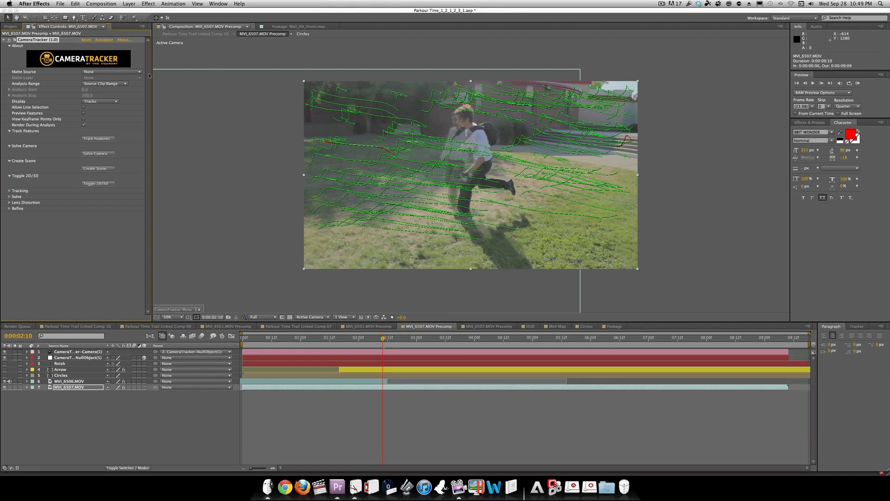
right_click(364, 228)
mouse_move(385, 246)
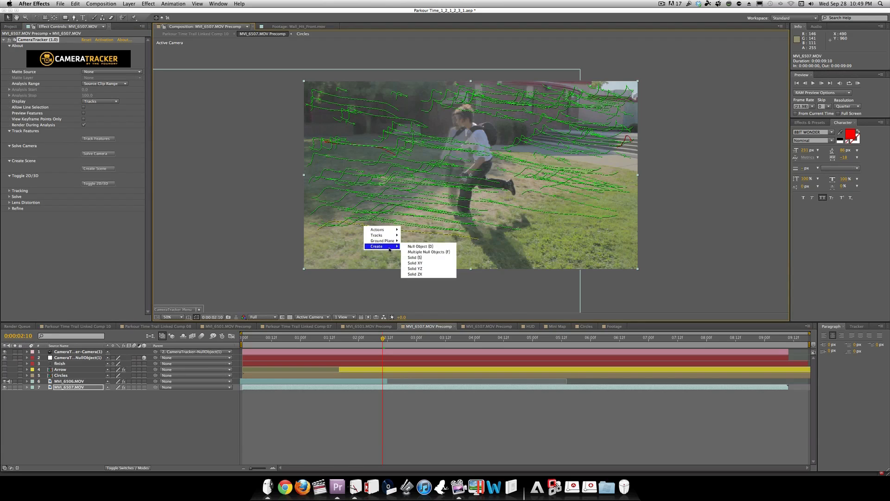
click(417, 246)
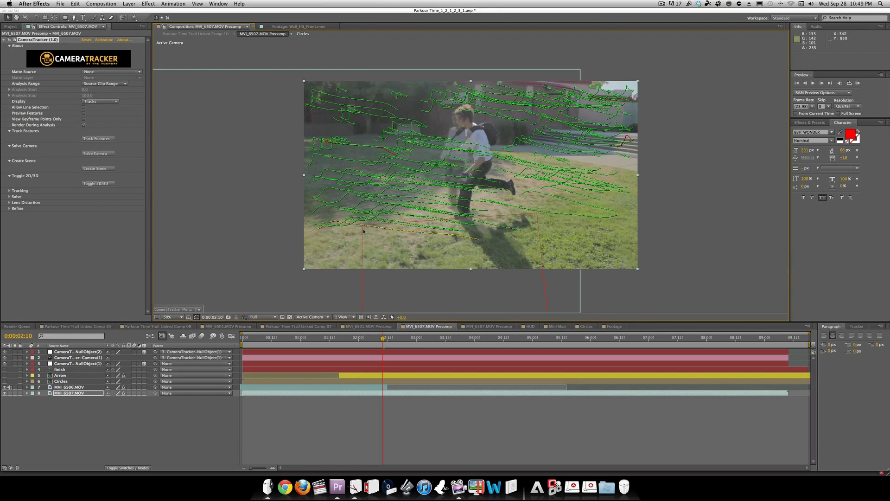
drag(385, 338, 381, 338)
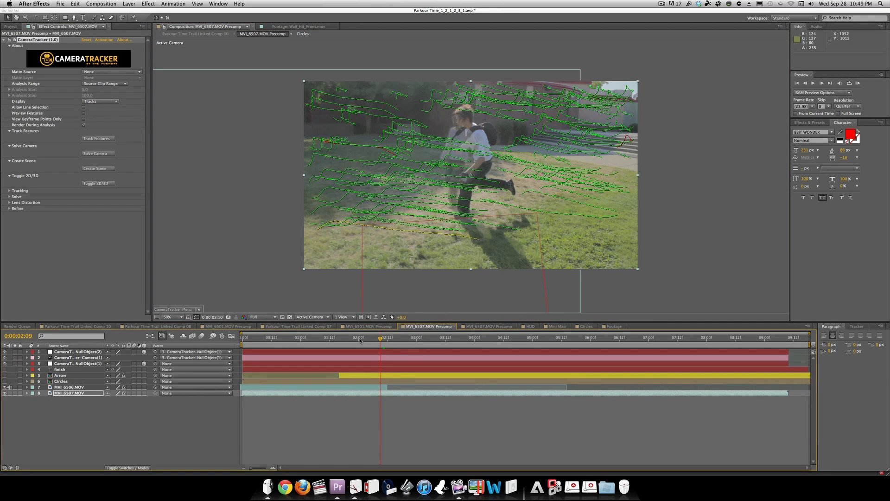
click(361, 339)
click(380, 339)
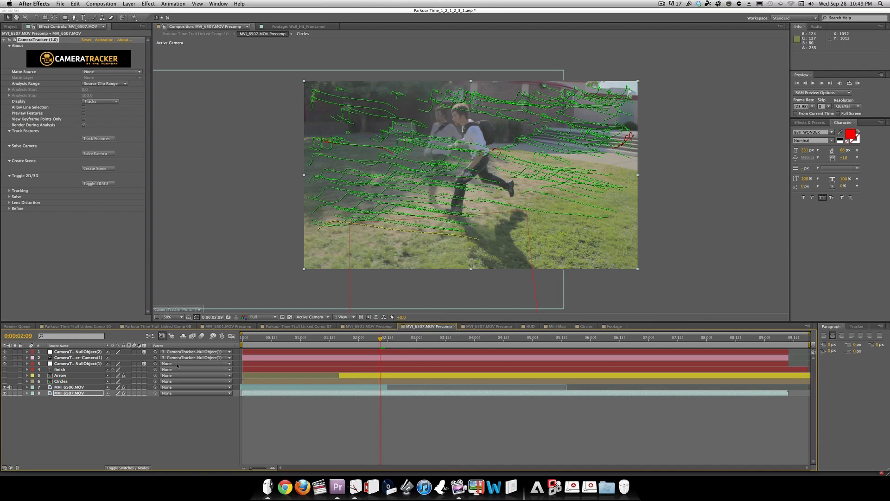
Step: Show the Circles layer as a 3D layer parented to CameraTracker-NullObject(2), place it on the grass and check its tracking
click(45, 381)
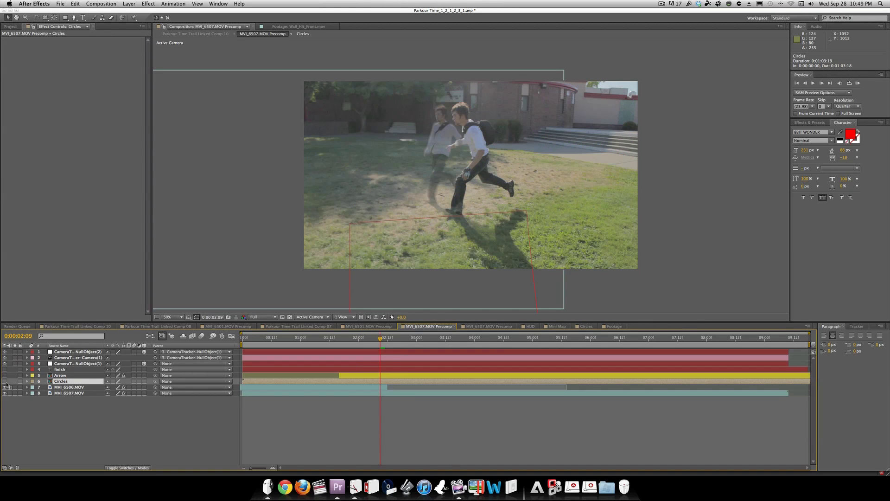
click(5, 382)
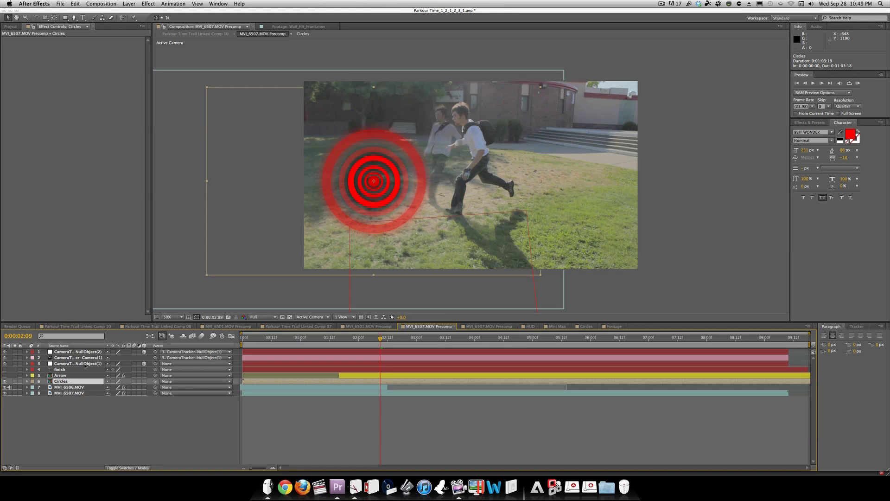
click(144, 381)
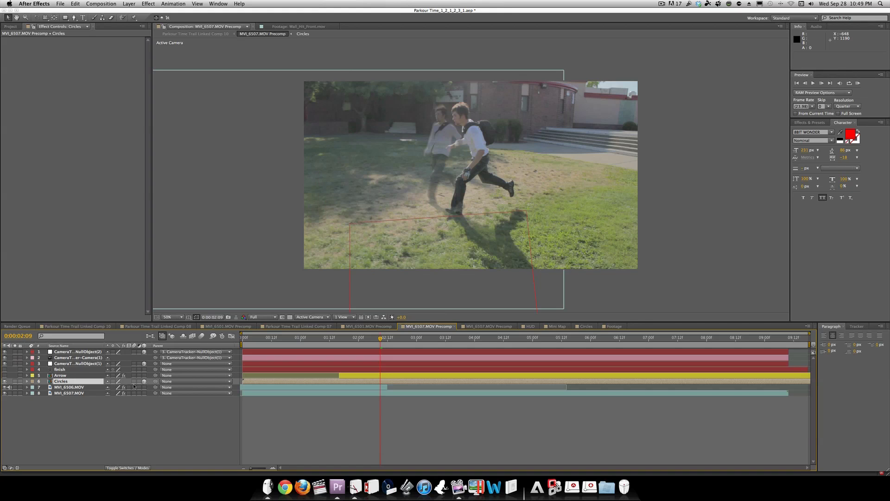
drag(139, 388, 547, 337)
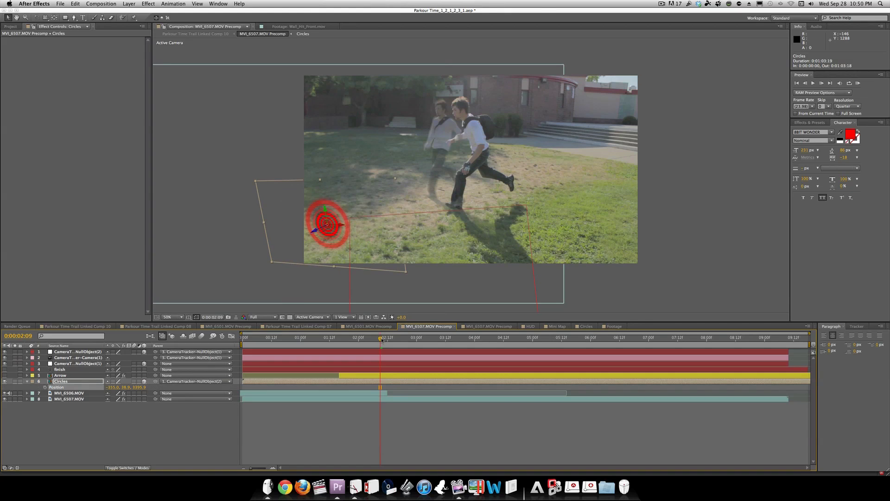
drag(382, 340, 371, 340)
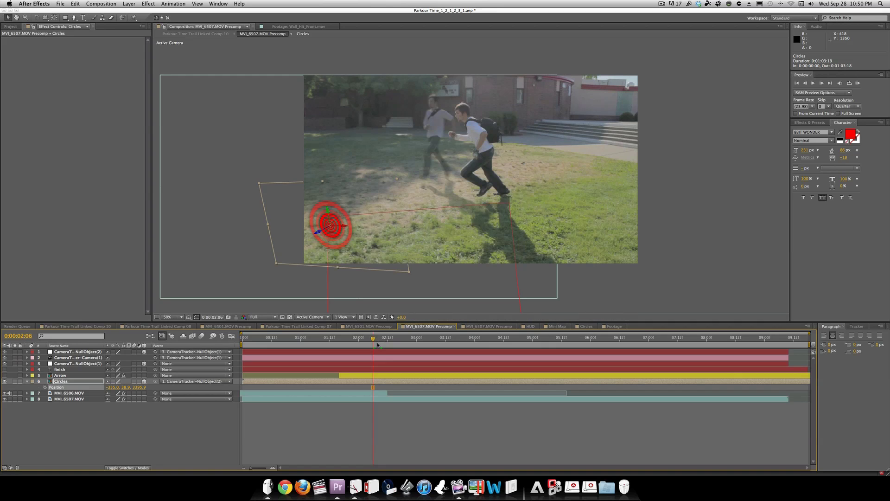
click(380, 343)
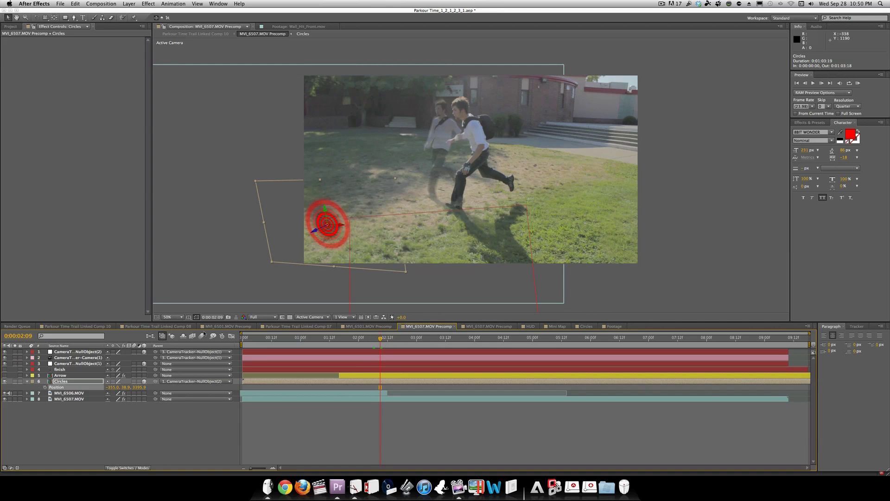
Step: Rotate and move the Circles layer to lie flat on the grass at the tracked point, with an orientation of about 308°, 357°, 34°
scroll(321, 215, up, 4)
scroll(349, 173, down, 6)
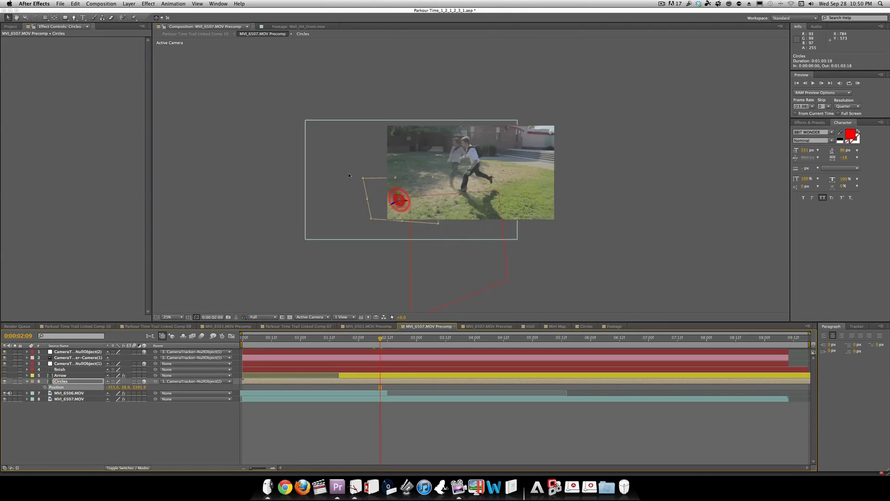
scroll(457, 176, up, 2)
key(w)
drag(339, 225, 360, 211)
key(v)
key(w)
Step: Scale the Circles layer to 175% and shift it slightly across the grass toward the runners
key(s)
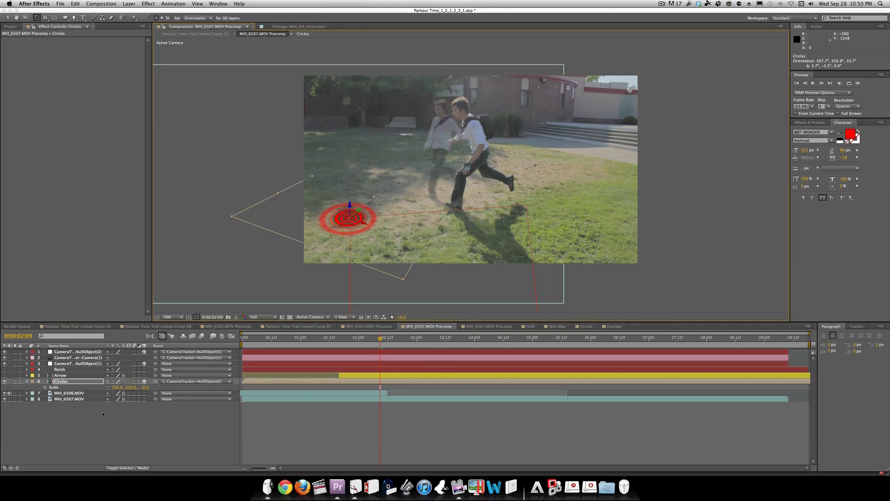
drag(117, 388, 152, 388)
key(v)
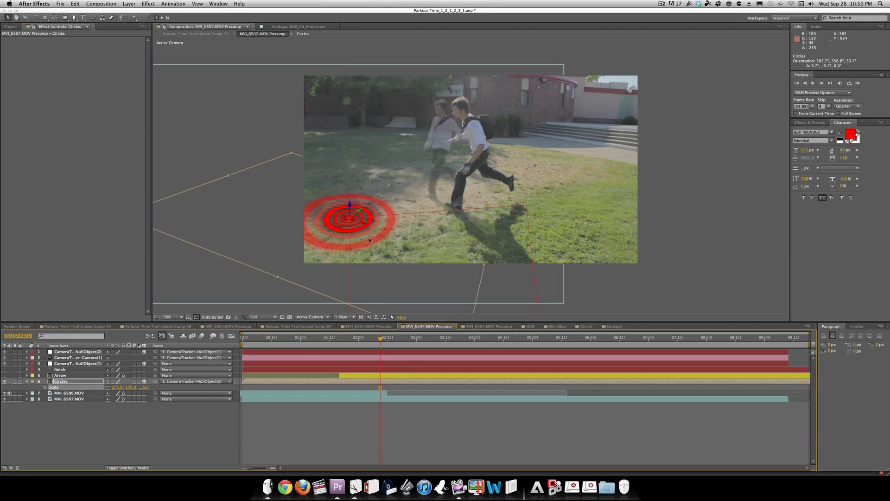
drag(360, 290, 371, 290)
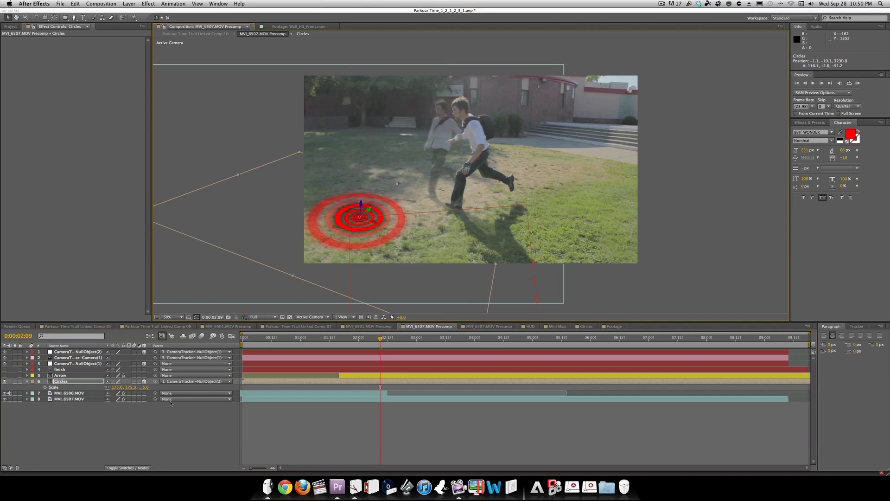
Step: Set the Circles layer's blending mode to Add
click(141, 468)
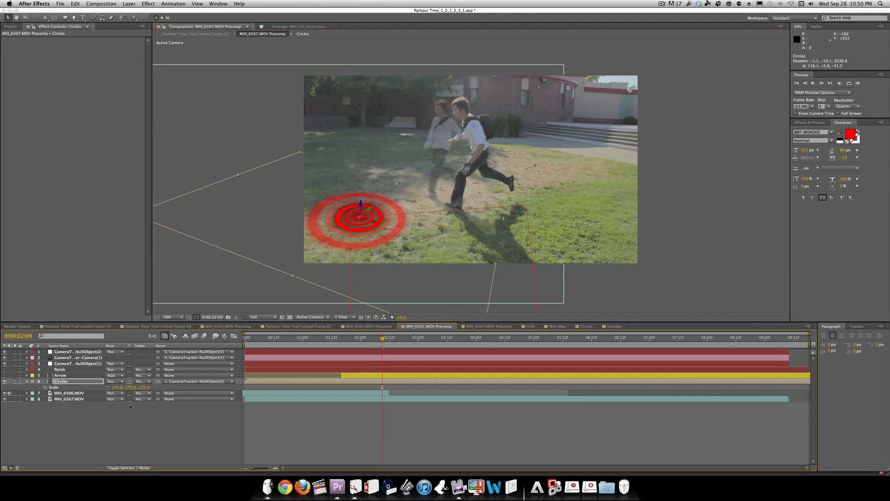
click(123, 381)
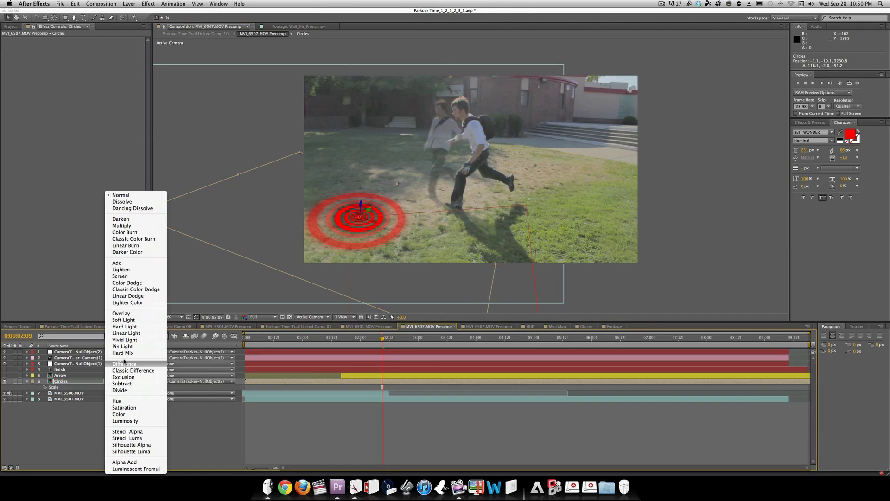
click(118, 263)
click(123, 380)
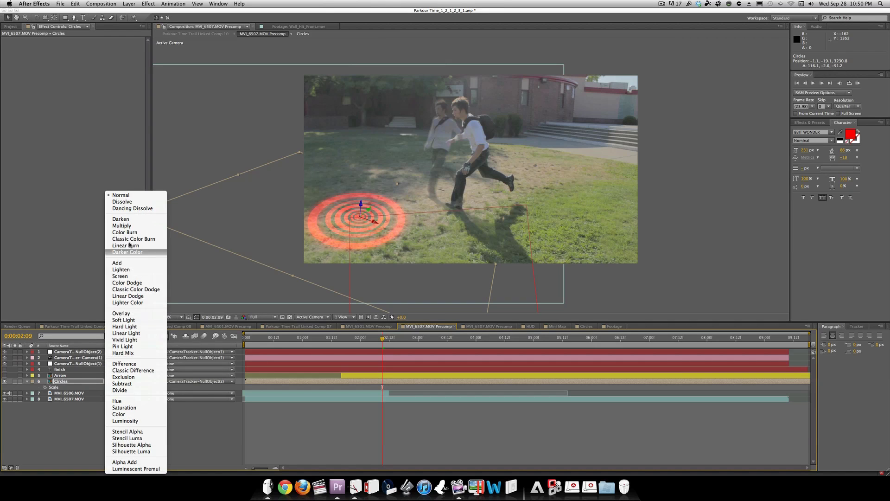
click(119, 263)
click(69, 369)
click(134, 468)
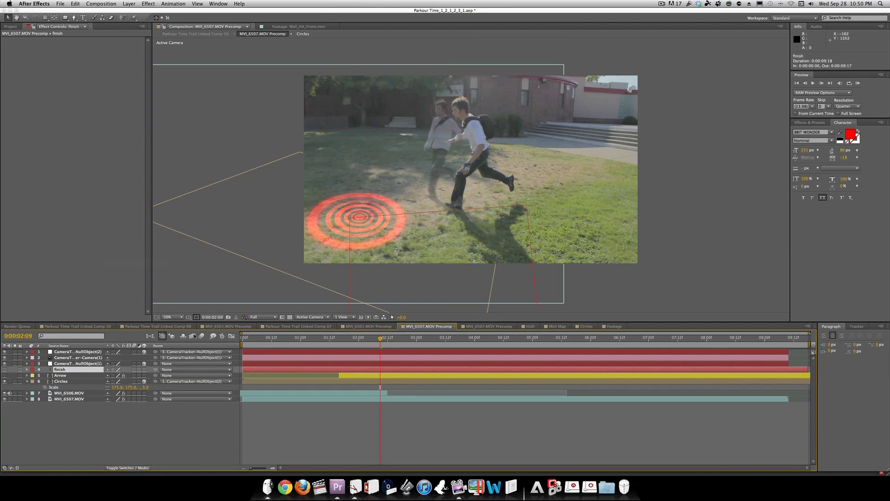
Step: Show the Arrow layer and set its rotation to 90° to aim it downward
click(72, 375)
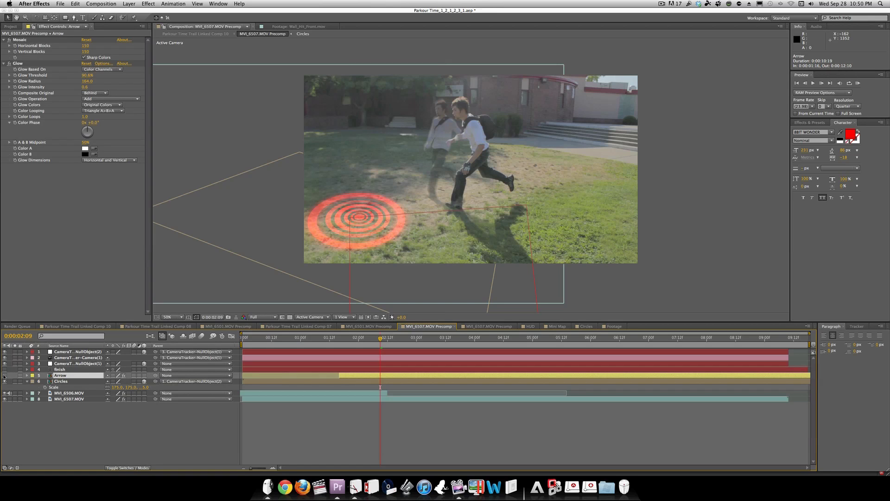
click(5, 375)
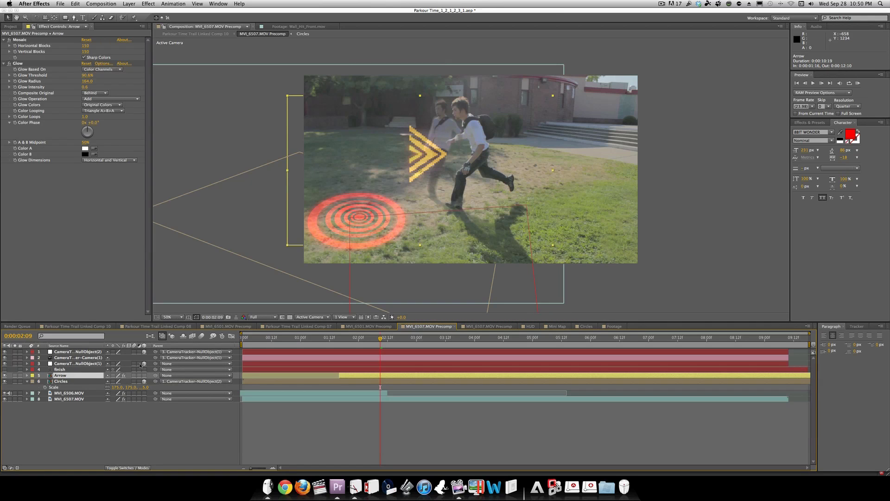
key(r)
click(117, 381)
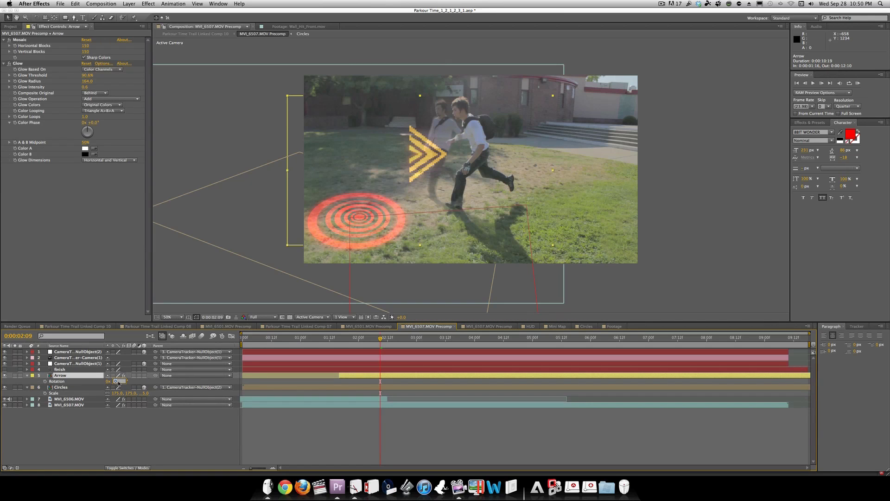
click(133, 414)
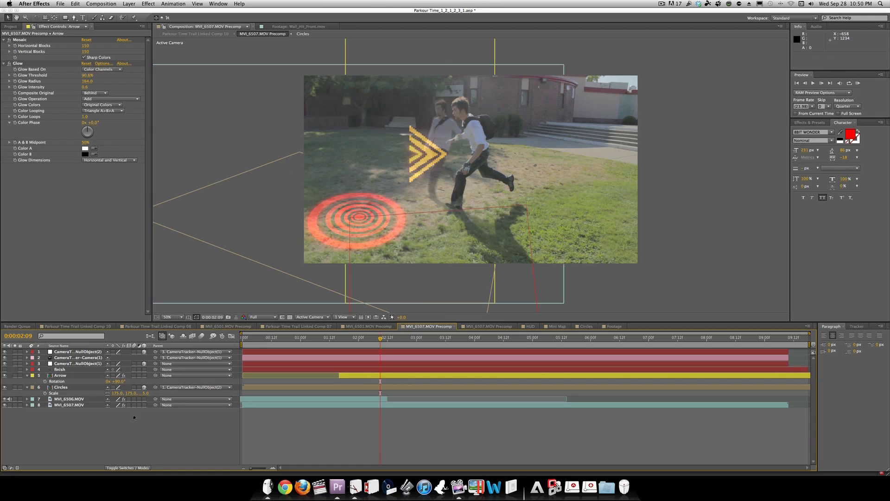
Step: Make the Arrow layer 3D and position it directly above the circles, at about 37, 605, 916
click(77, 377)
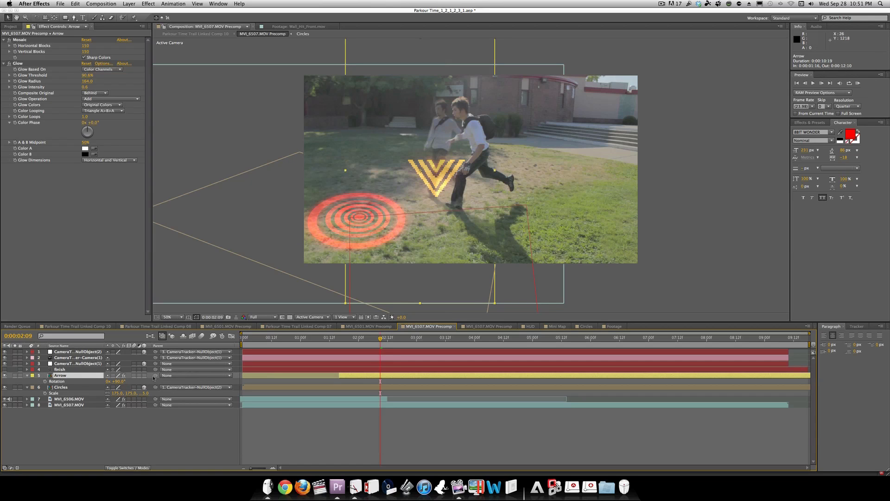
click(145, 376)
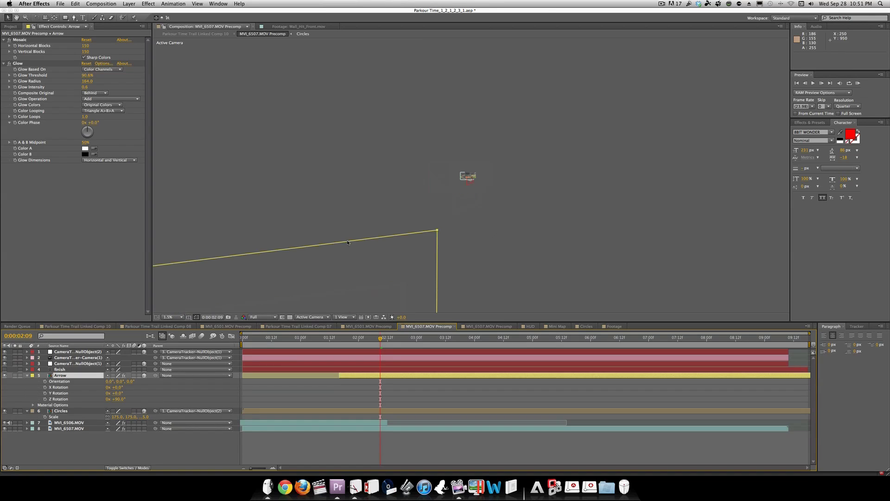
drag(131, 381, 144, 379)
key(super+z)
key(p)
click(139, 381)
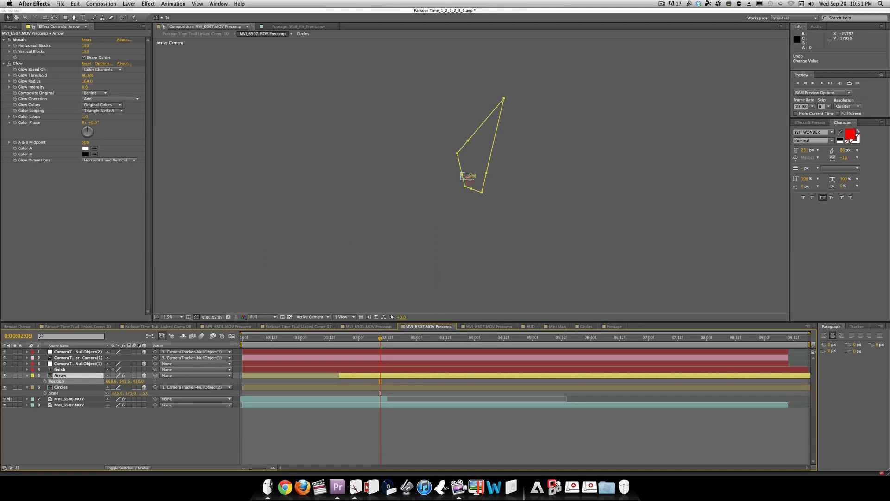
scroll(344, 280, up, 6)
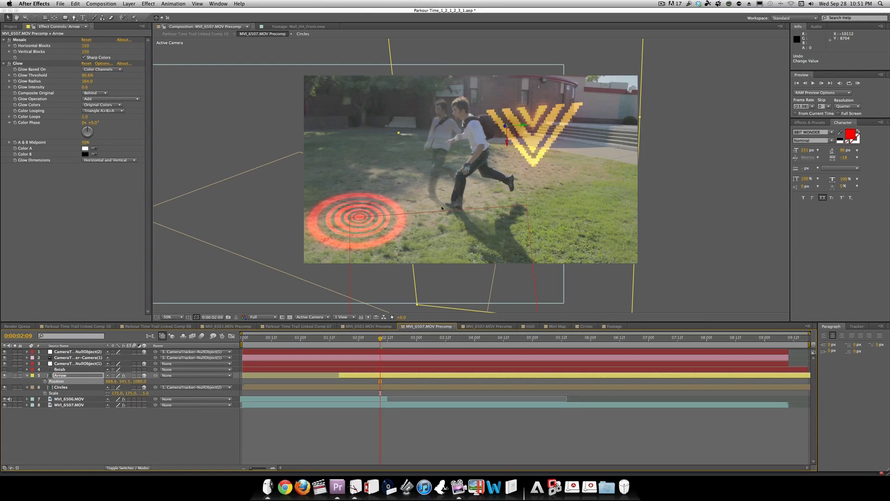
drag(566, 158, 387, 187)
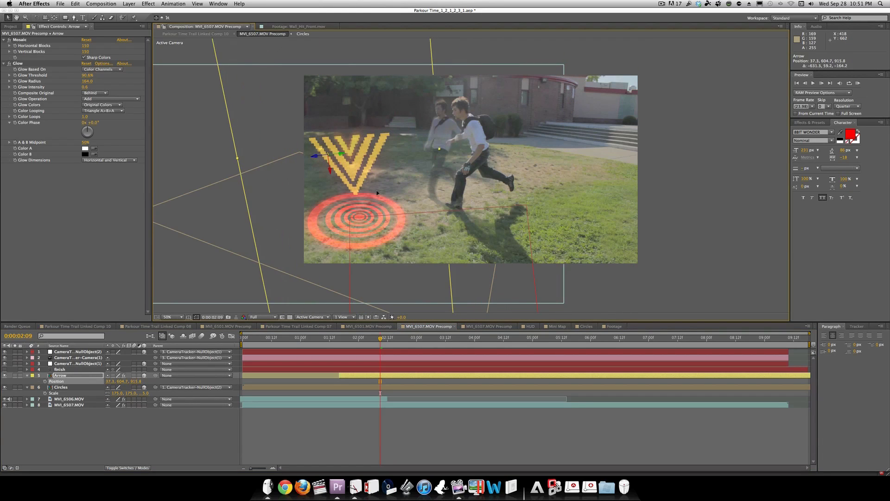
Step: Tilt the Circles layer to an orientation of about 301°, 357°, 33° to match the ground plane
click(87, 387)
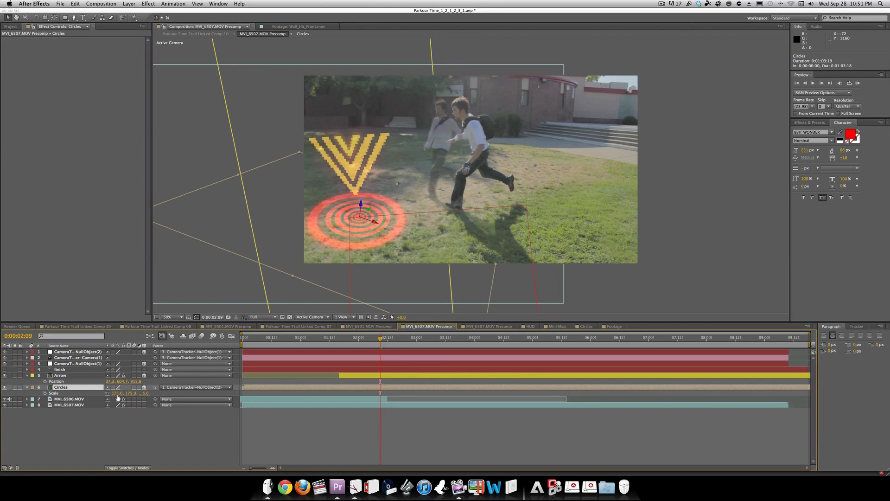
key(r)
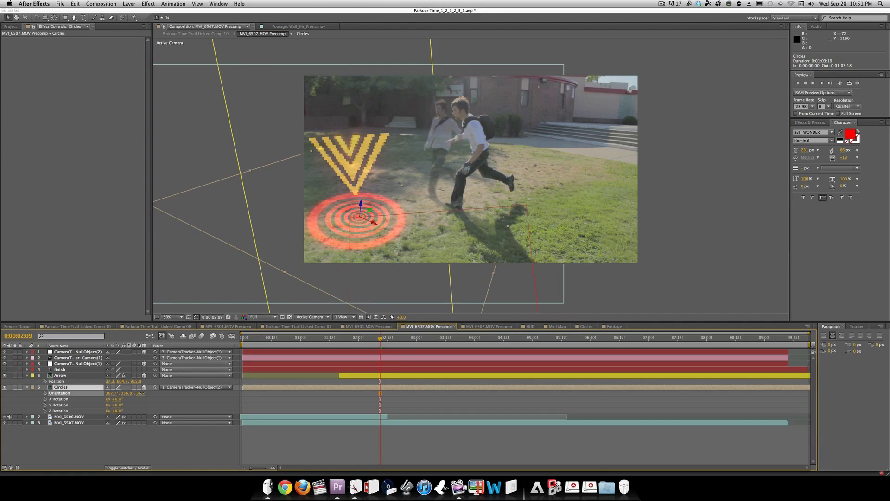
drag(141, 394, 135, 395)
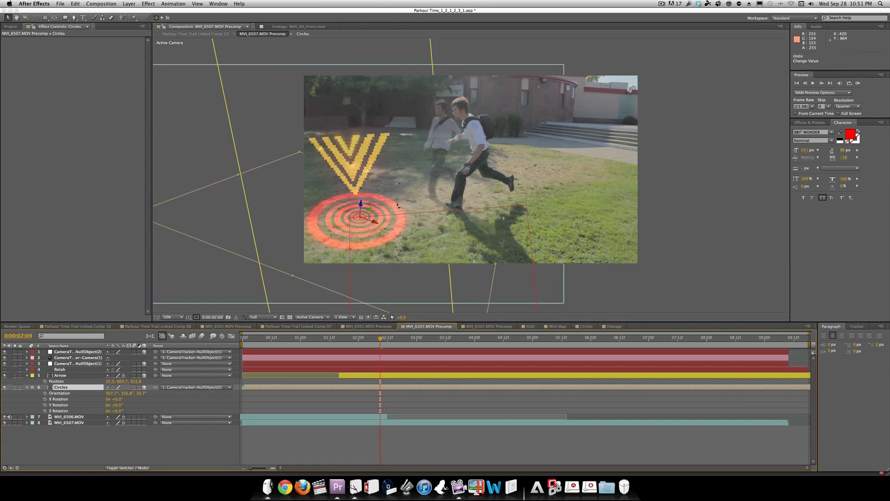
key(w)
drag(340, 245, 332, 229)
key(v)
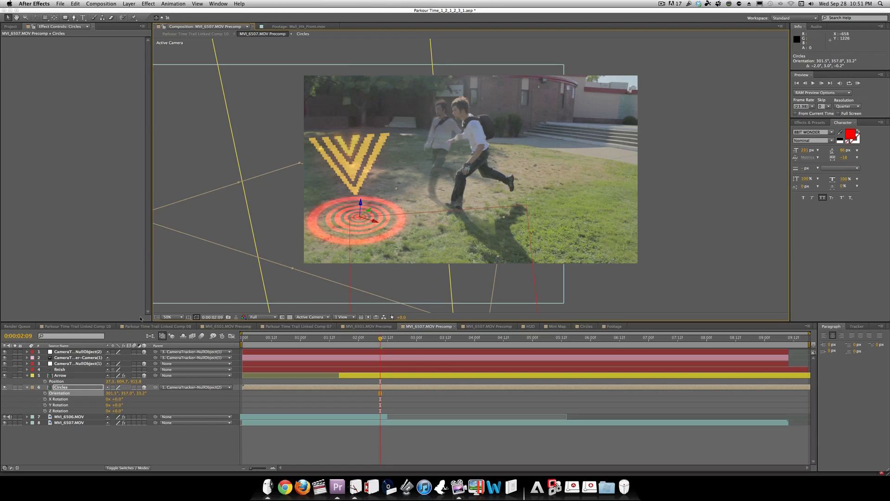
Step: Move the Arrow layer to about 84, 569, 933 above the circles and scale it down to about 74.5%
click(85, 375)
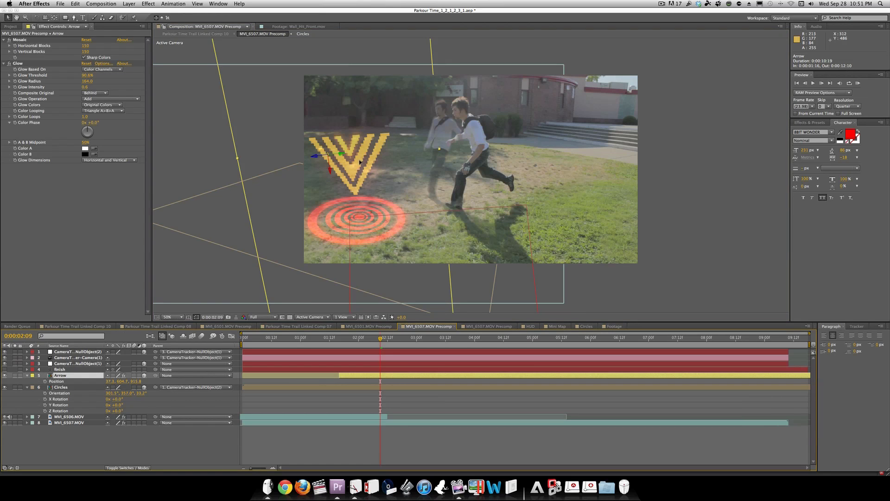
drag(360, 162, 378, 161)
key(w)
key(v)
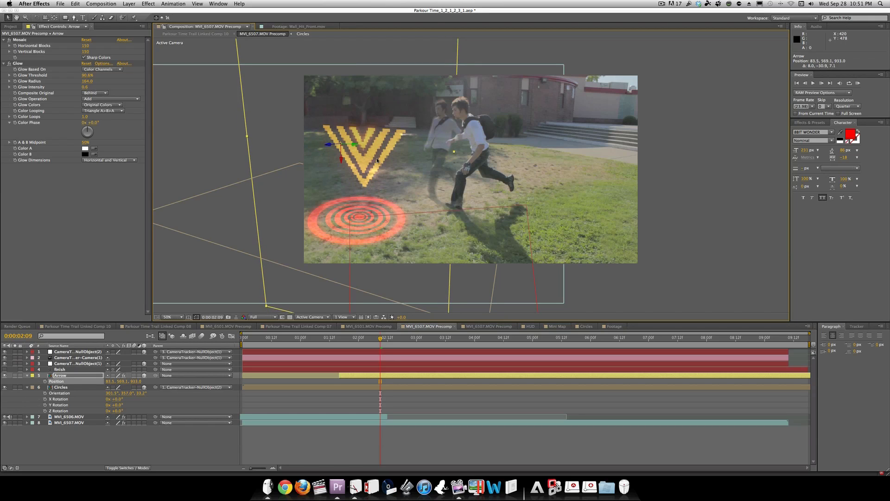
key(s)
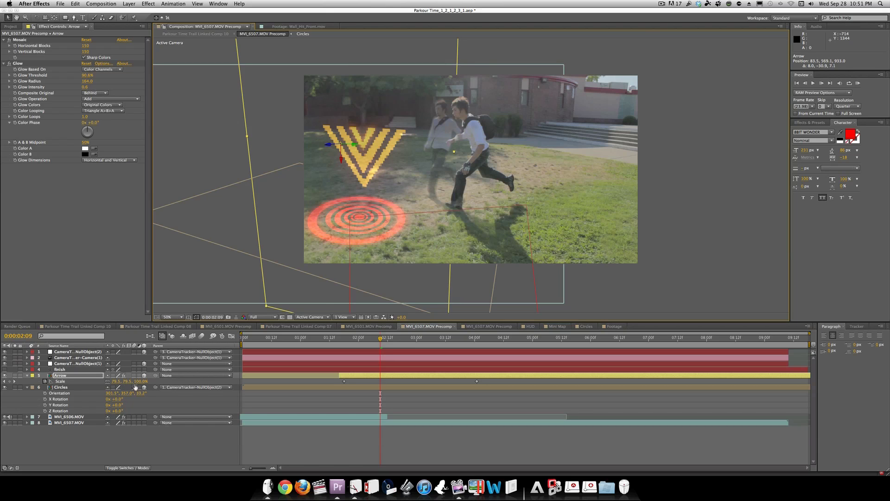
drag(120, 381, 114, 382)
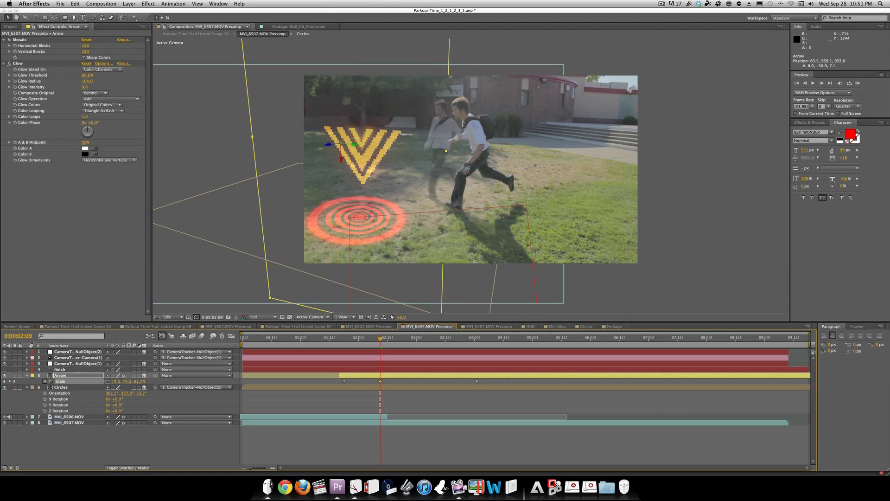
click(26, 376)
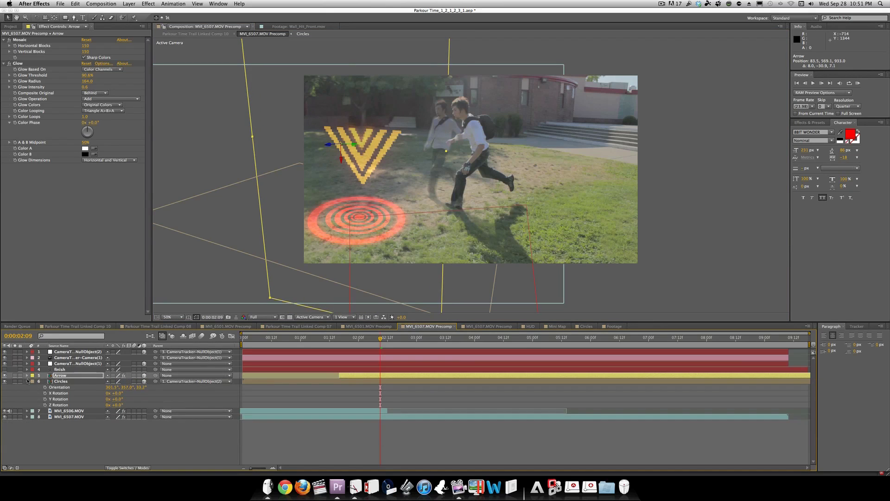
click(43, 380)
click(26, 381)
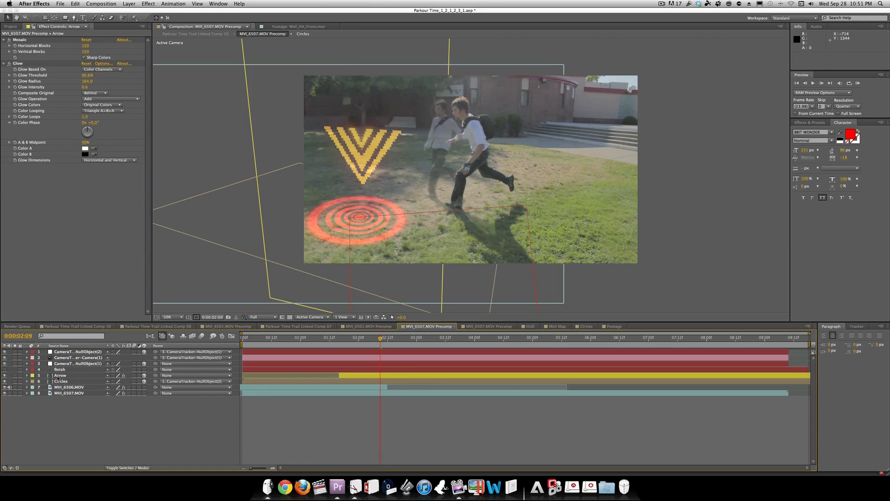
Step: Apply Hue/Saturation to the Arrow layer, enable Colorize and set Colorize Saturation to 100 to turn it red
click(61, 375)
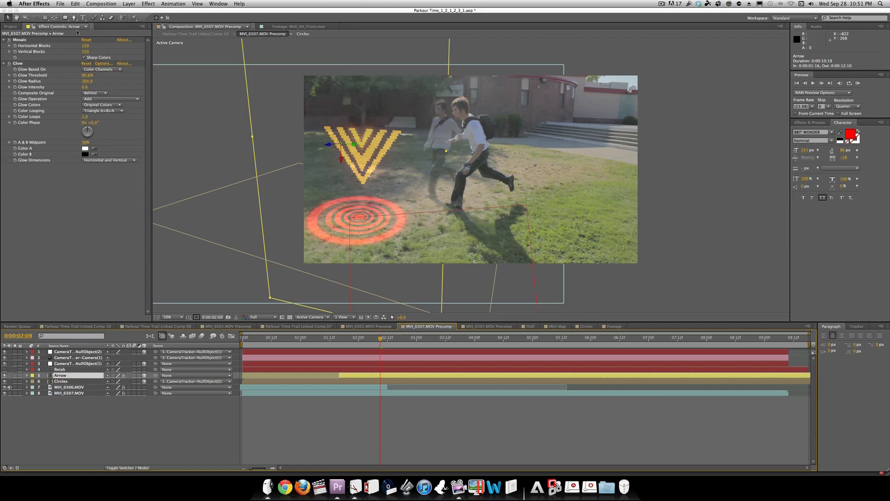
click(149, 4)
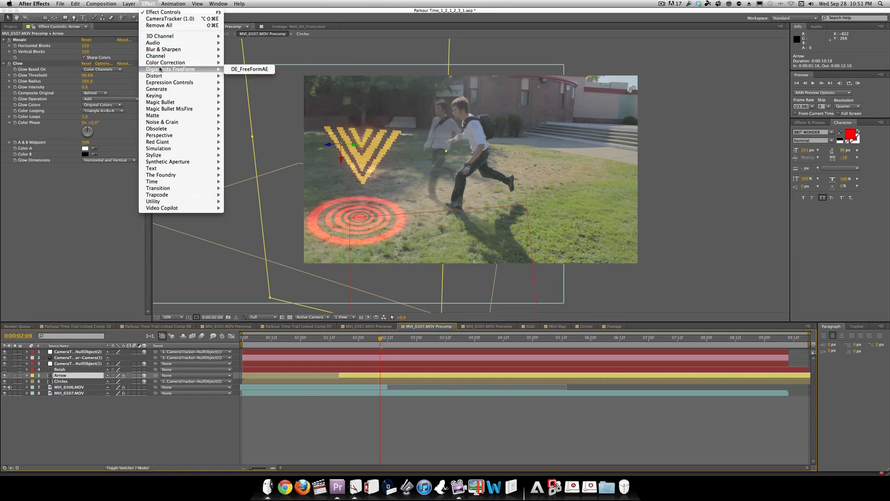
mouse_move(169, 62)
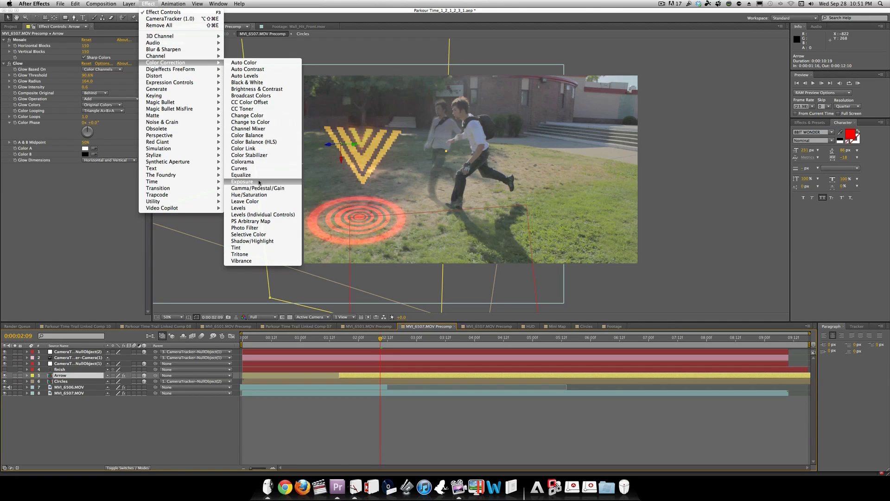
click(258, 195)
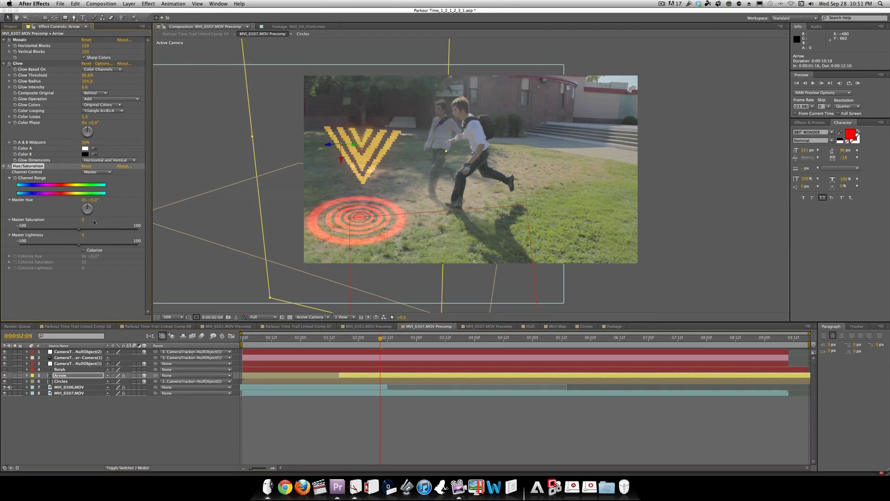
click(84, 249)
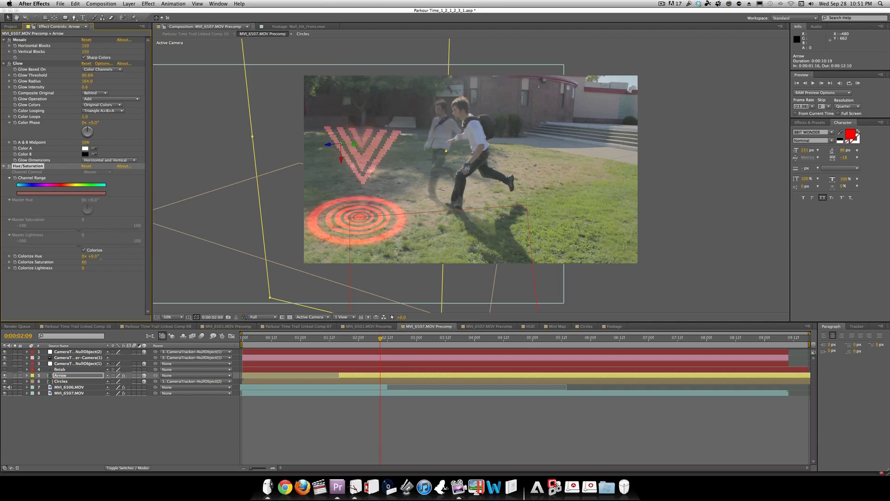
drag(101, 259, 112, 259)
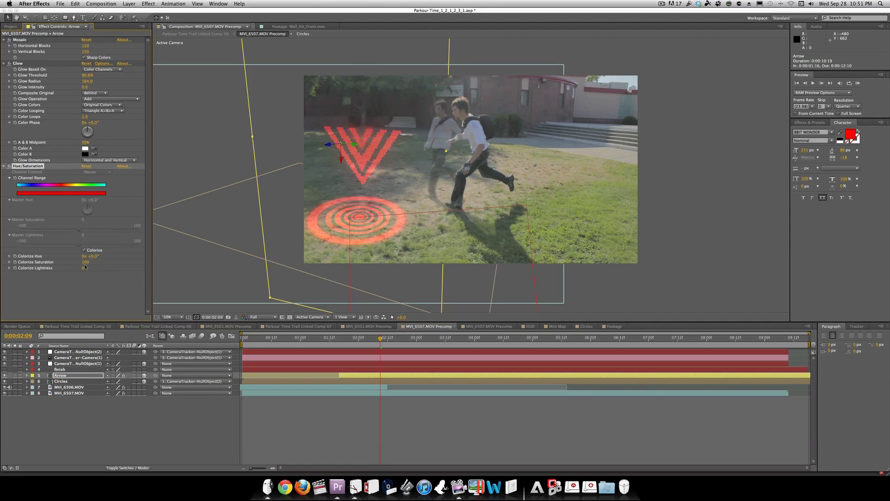
mouse_move(92, 267)
mouse_down()
mouse_move(105, 267)
mouse_move(82, 265)
mouse_move(107, 267)
mouse_move(79, 272)
mouse_move(93, 268)
mouse_move(78, 261)
mouse_up()
Step: Scale the Arrow layer up to about 88.5% and place its tip just above the circles, at about 70, 587, 927
drag(356, 160, 352, 156)
key(s)
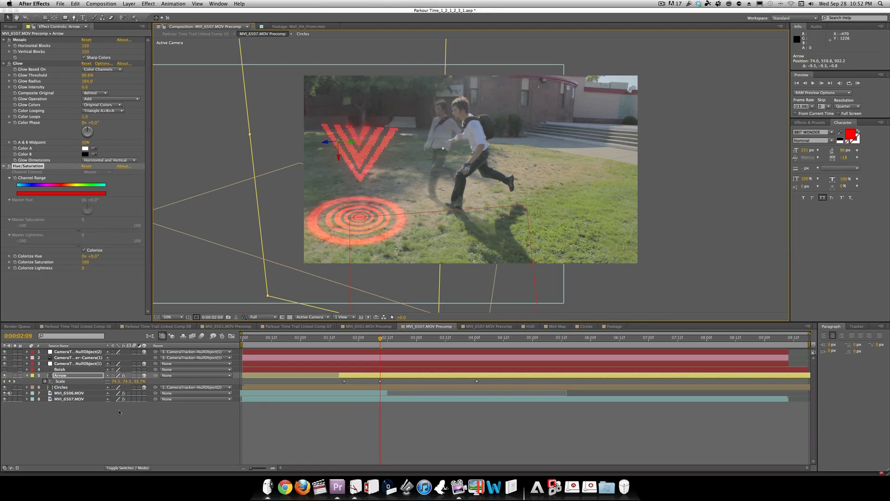
drag(116, 381, 127, 381)
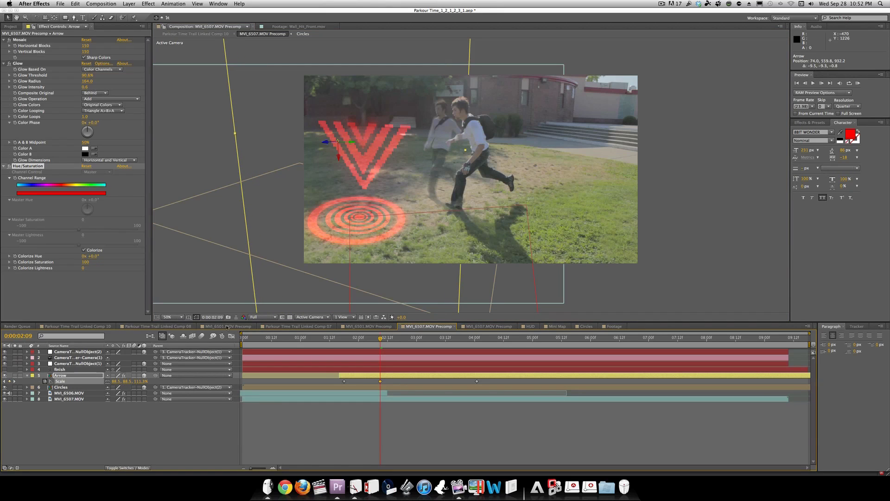
drag(368, 169, 367, 177)
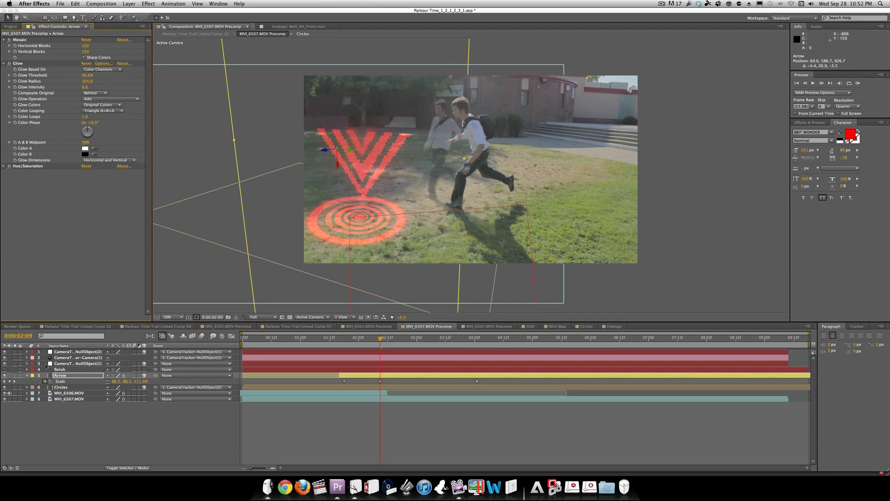
Step: Show the finish text layer, make it 3D and position it above the arrow at about -24, 455, 1641
click(60, 370)
click(4, 369)
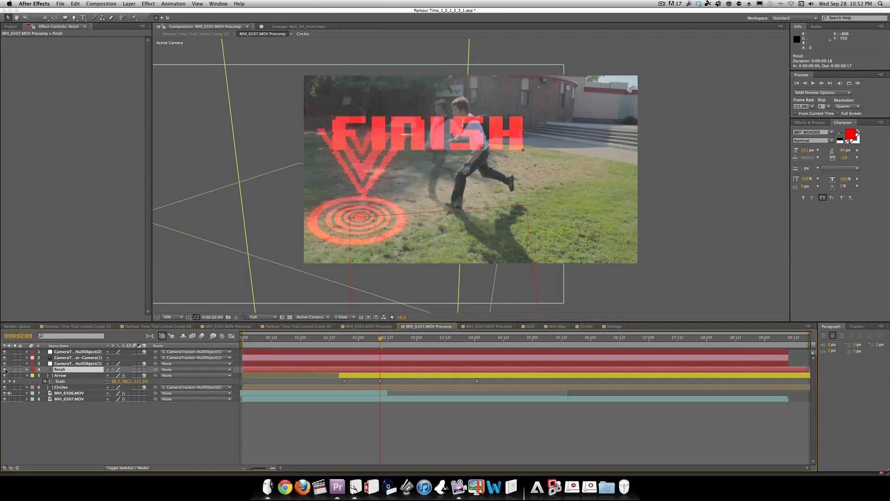
click(143, 370)
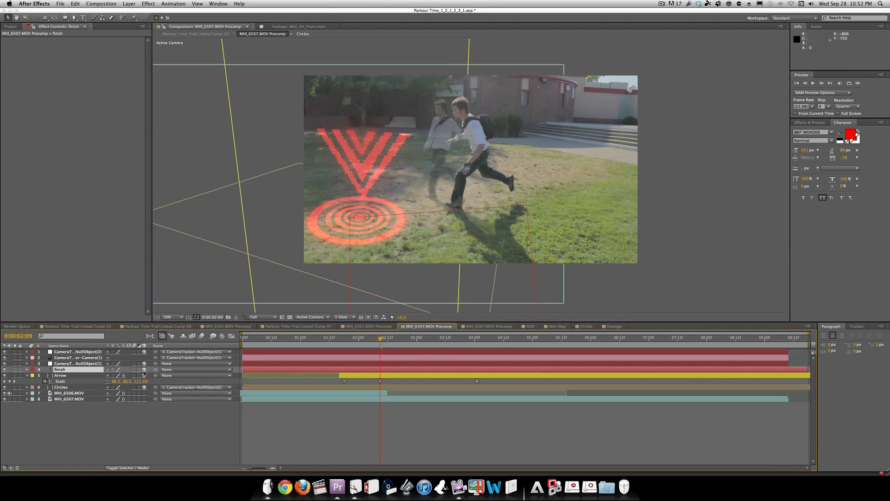
key(p)
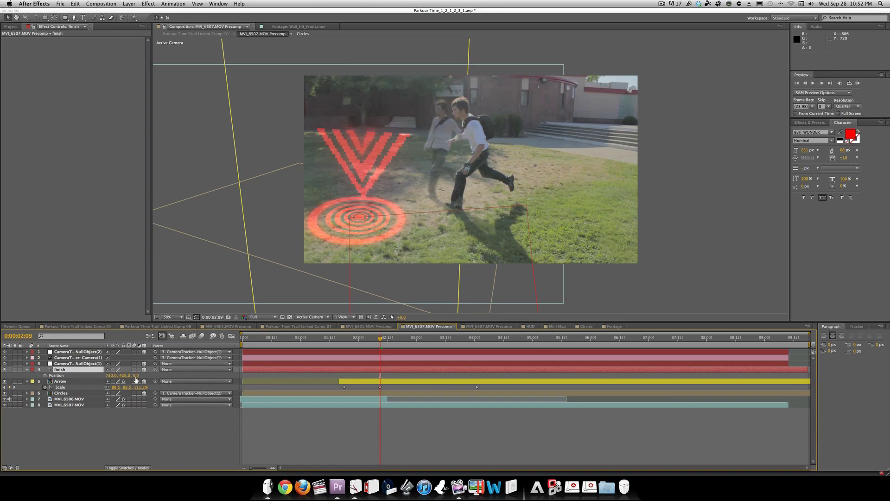
drag(136, 376, 223, 376)
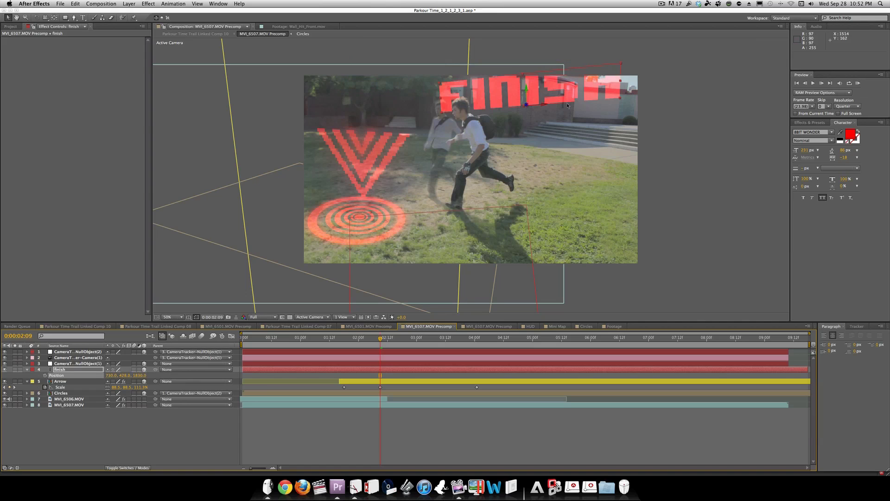
drag(567, 106, 454, 109)
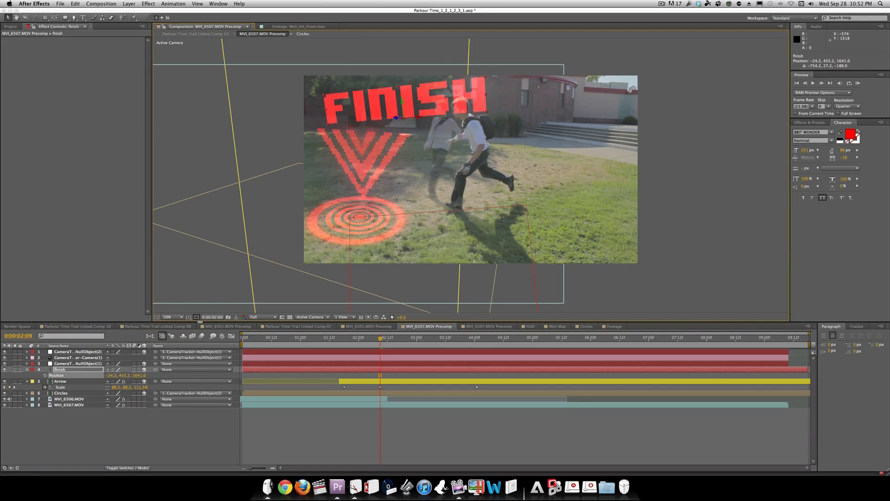
Step: Parent the finish and Arrow layers to CameraTracker-NullObject(2)
drag(155, 381, 69, 351)
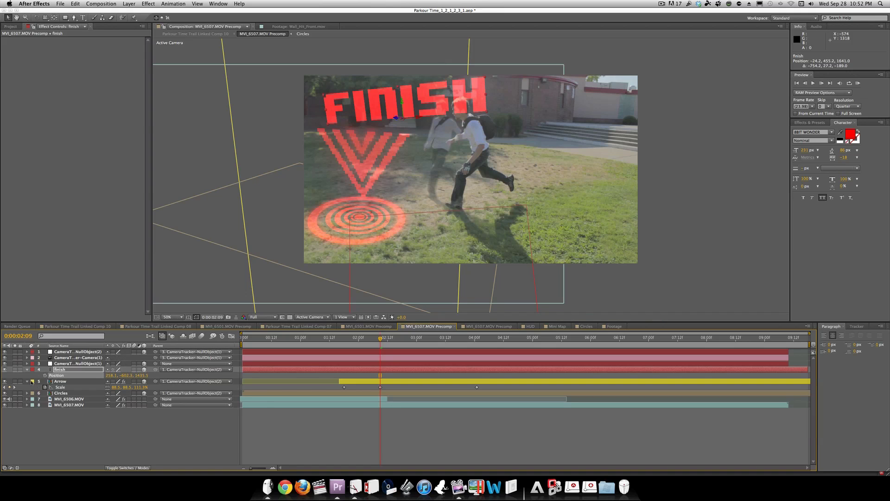
click(28, 369)
click(27, 375)
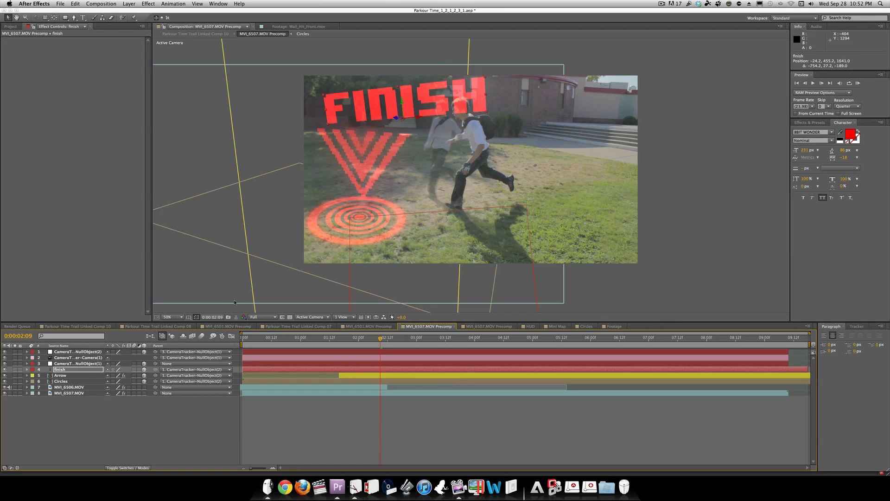
Step: Level the FINISH text to an orientation of about 22°, 36°, 358° and center it above the arrow
key(r)
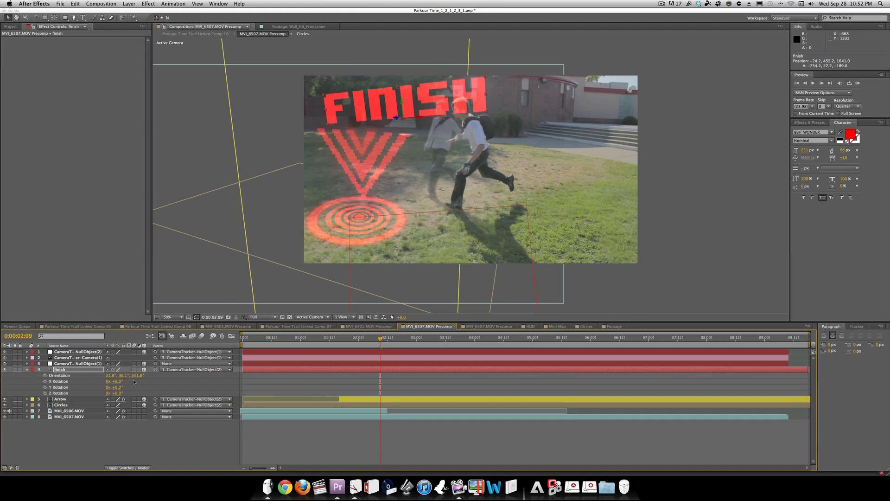
key(r)
key(w)
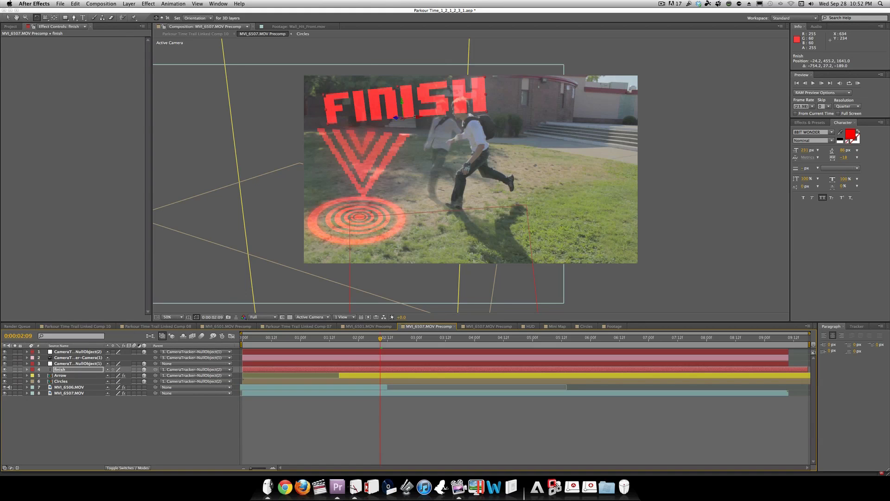
mouse_move(405, 116)
mouse_down()
mouse_move(382, 118)
mouse_move(400, 121)
mouse_move(390, 119)
mouse_up()
key(v)
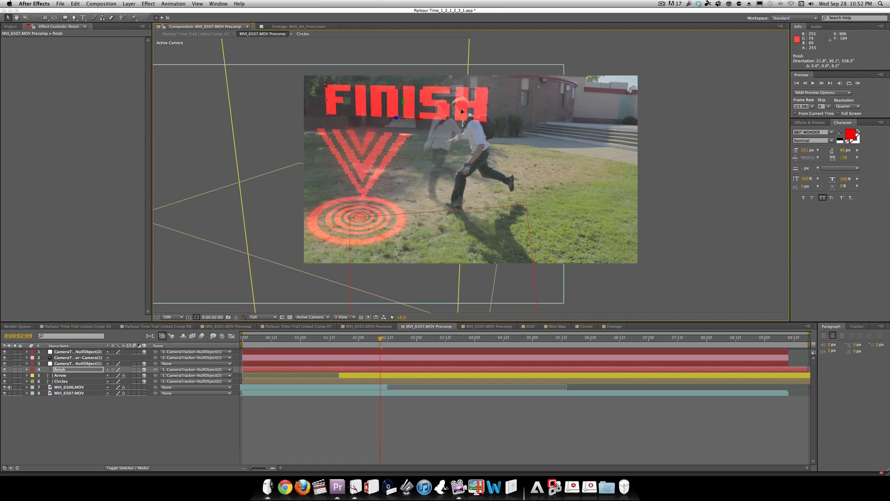
drag(463, 111, 381, 122)
key(w)
drag(379, 123, 379, 128)
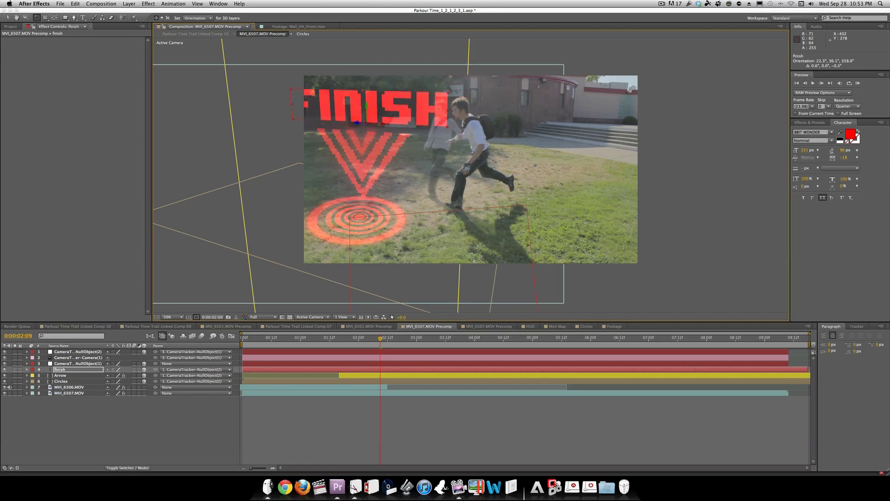
key(comma)
key(v)
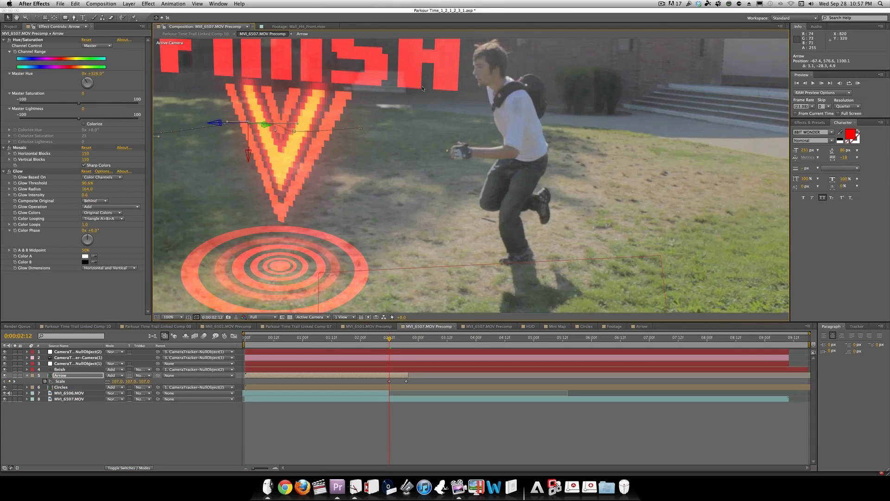
Step: Raise the FINISH text slightly clear of the arrow, to a position of about 30, -624, 1530
key(comma)
key(comma)
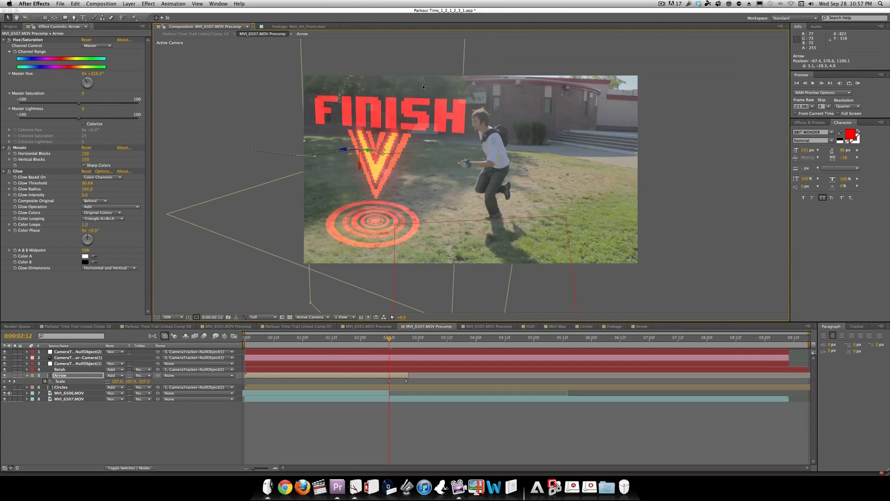
click(59, 369)
drag(441, 116, 439, 113)
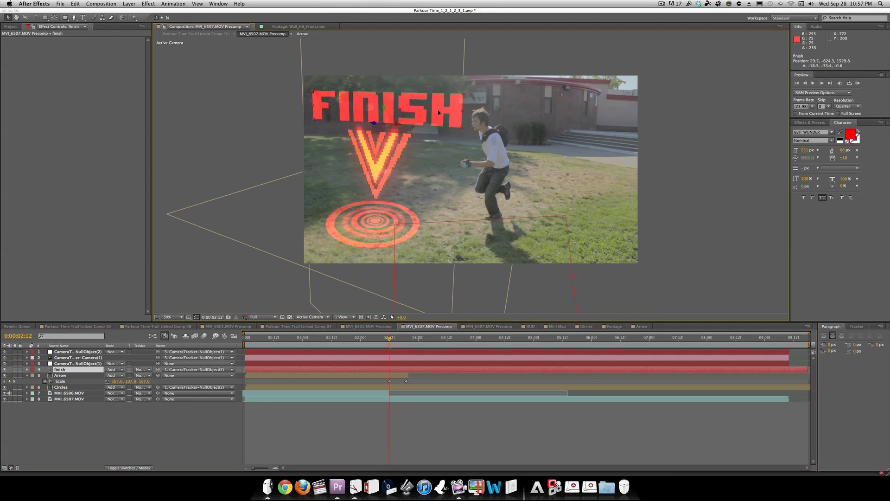
Step: Search the effects for "glow" and apply the Stylize Glow effect to the finish text layer only
click(149, 4)
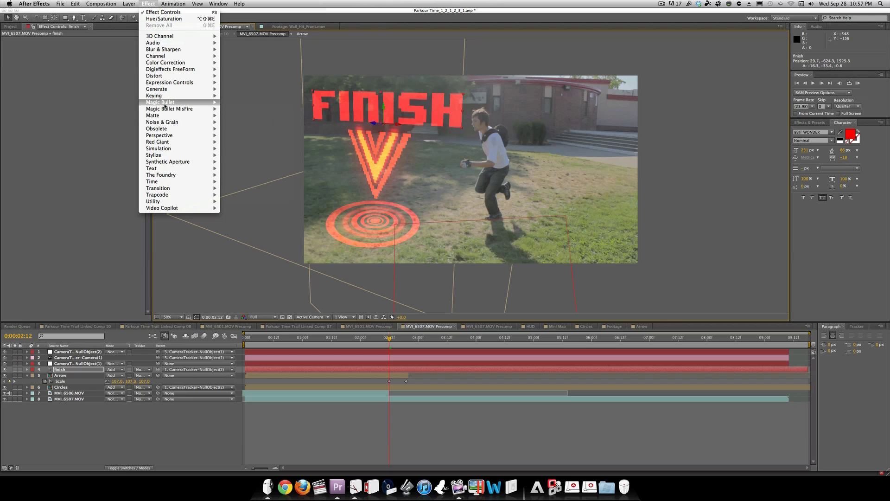
mouse_move(160, 102)
click(809, 122)
click(809, 123)
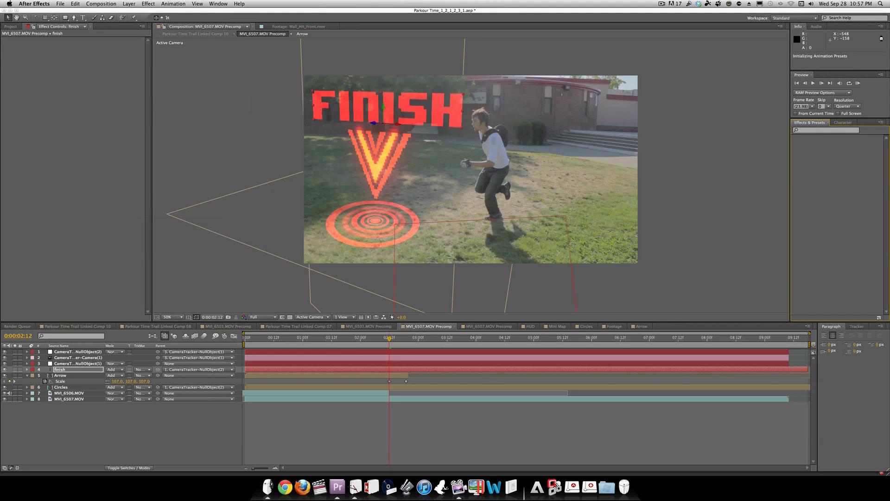
click(814, 130)
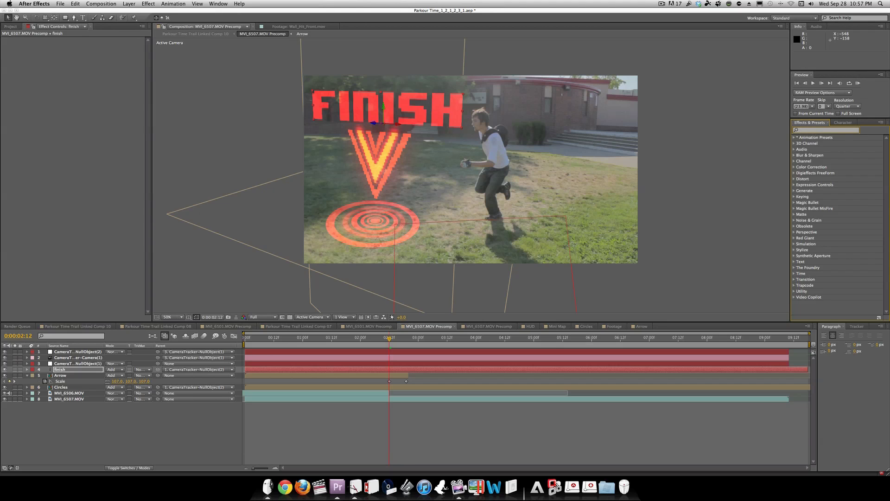
text(glow)
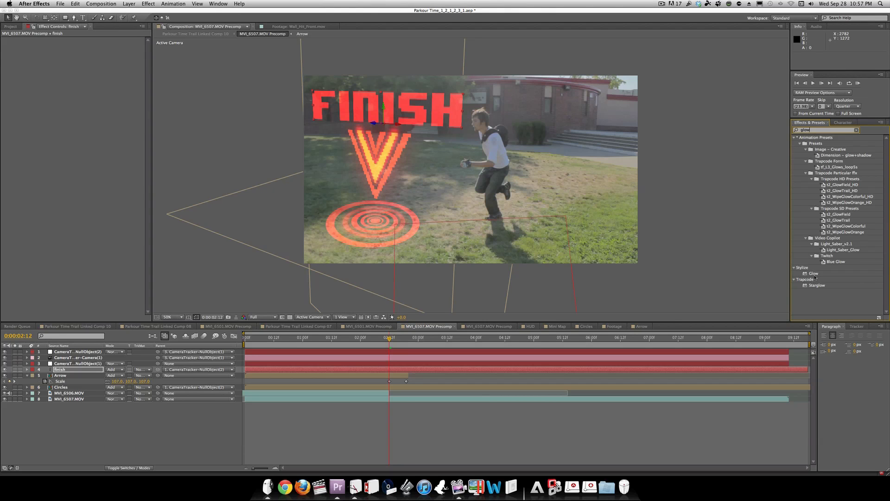
drag(815, 277, 403, 115)
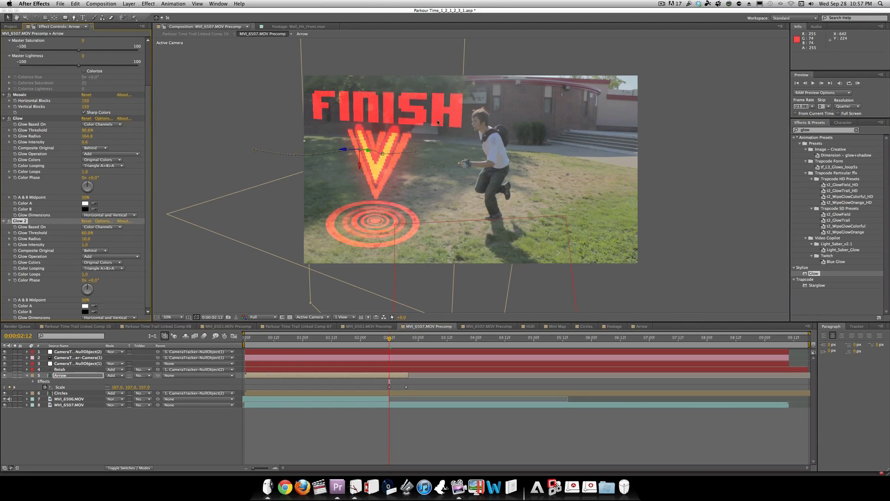
key(super+z)
drag(814, 273, 69, 373)
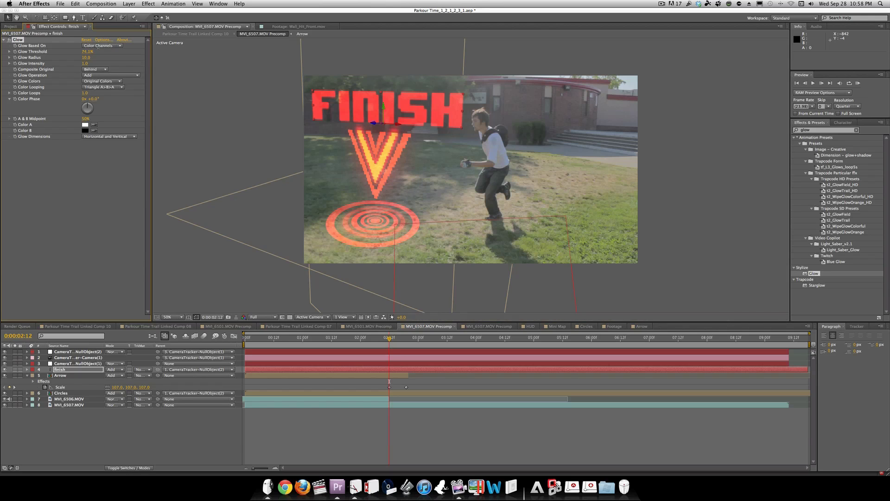
Step: Set the FINISH text's glow radius to about 95 and lower the glow threshold and intensity
drag(92, 54, 56, 54)
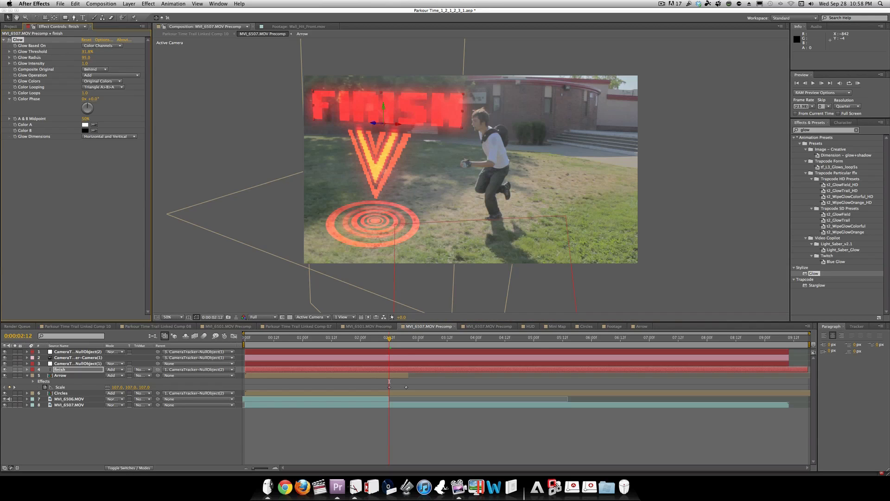
click(84, 63)
key(Return)
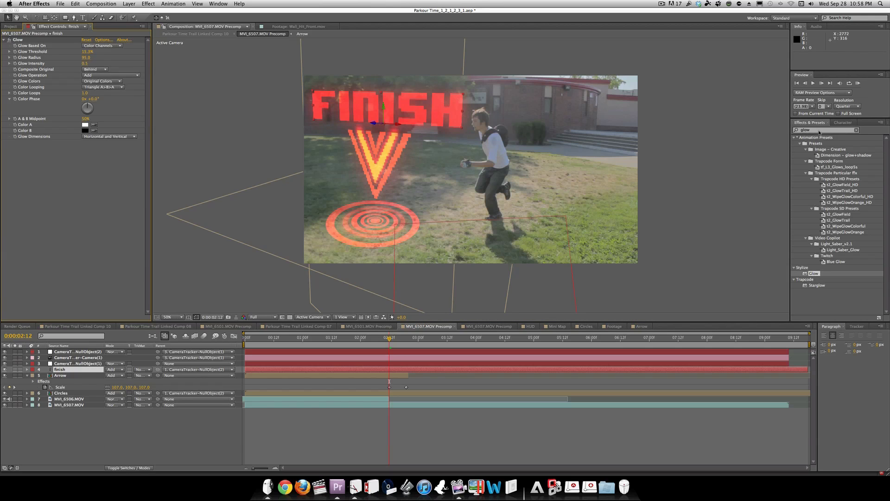
Step: Search the effects for "ramp" and apply the Ramp effect to the finish layer
click(801, 130)
text(ramp)
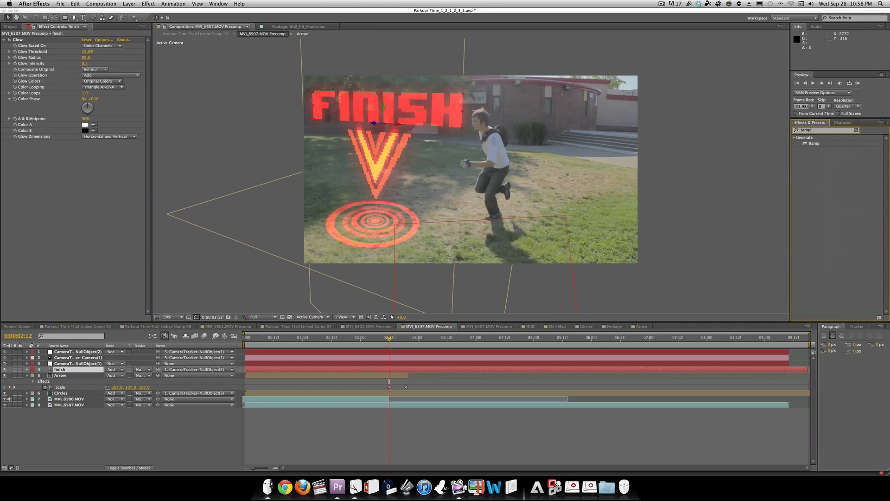
drag(818, 143, 65, 370)
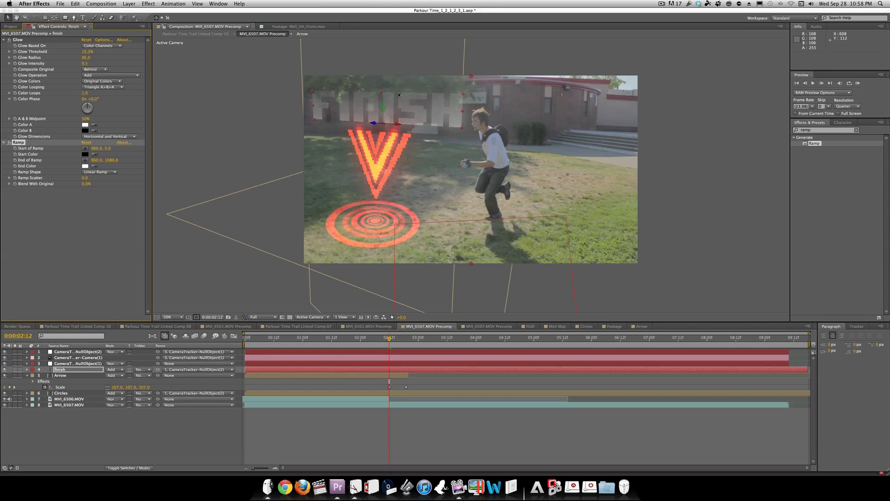
Step: Place the ramp's start point just above the FINISH text and its end point just below, at about 446, 360
click(85, 149)
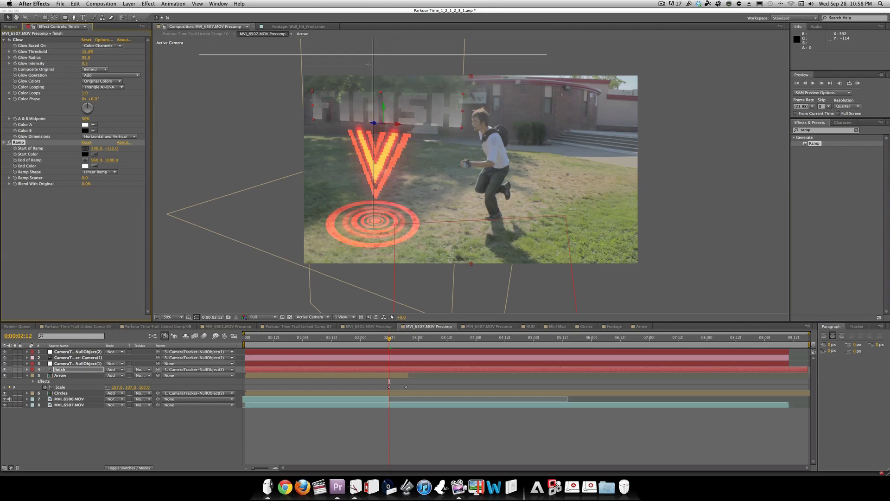
click(380, 81)
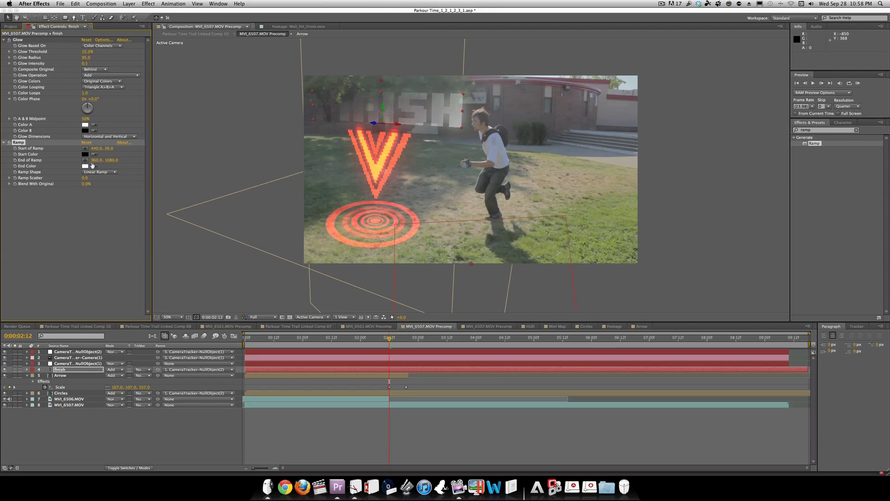
click(86, 160)
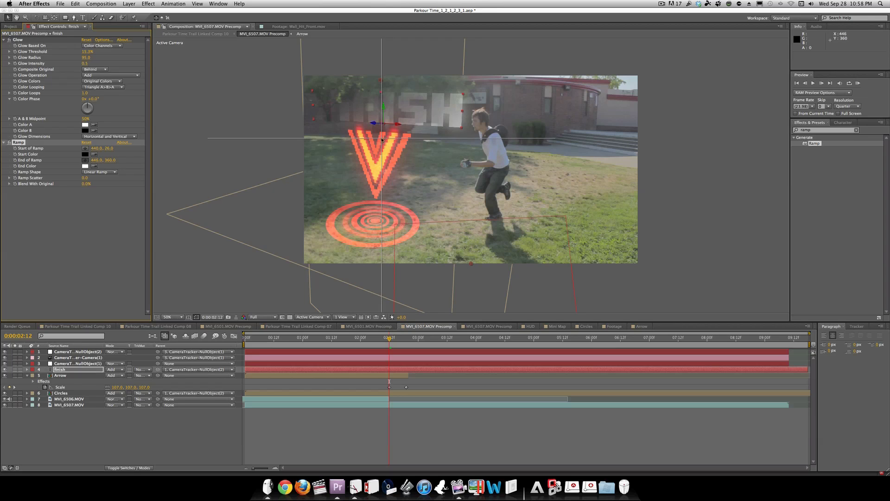
click(381, 138)
Step: Color the FINISH ramp with a yellow-orange start, FFB400, and a pure red end, FF0000
click(86, 154)
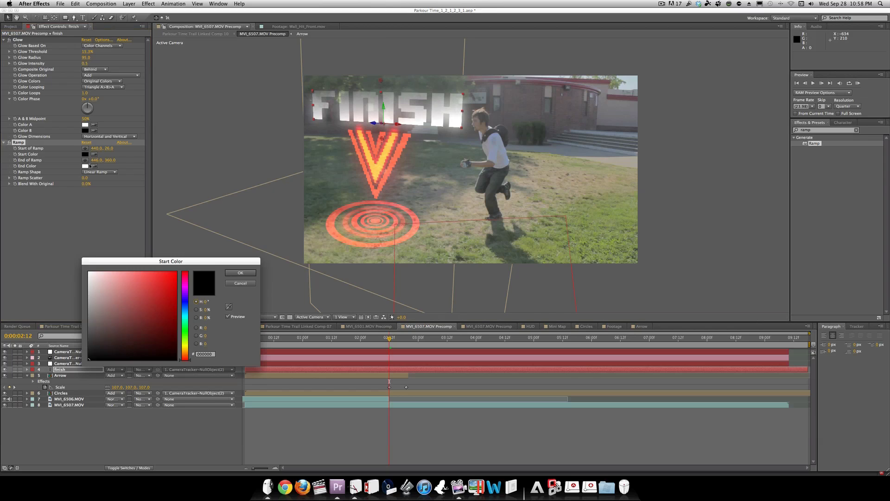
click(229, 307)
click(381, 165)
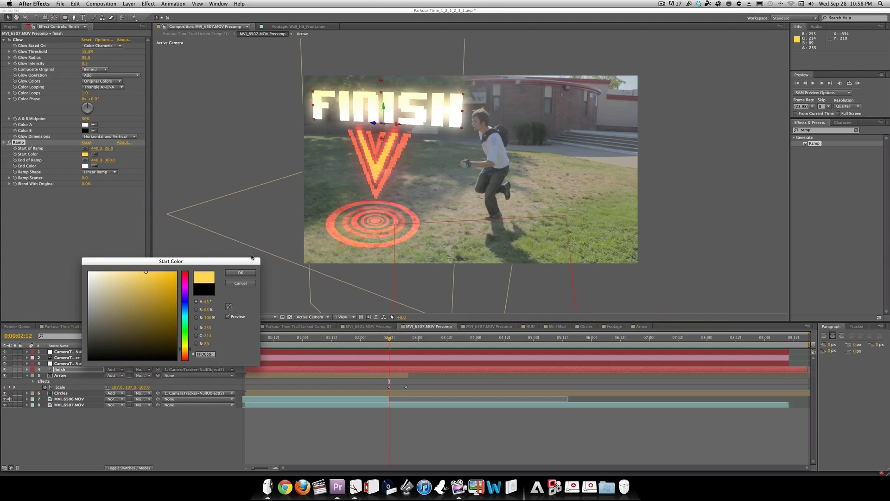
drag(184, 349, 184, 350)
drag(174, 273, 242, 235)
click(241, 273)
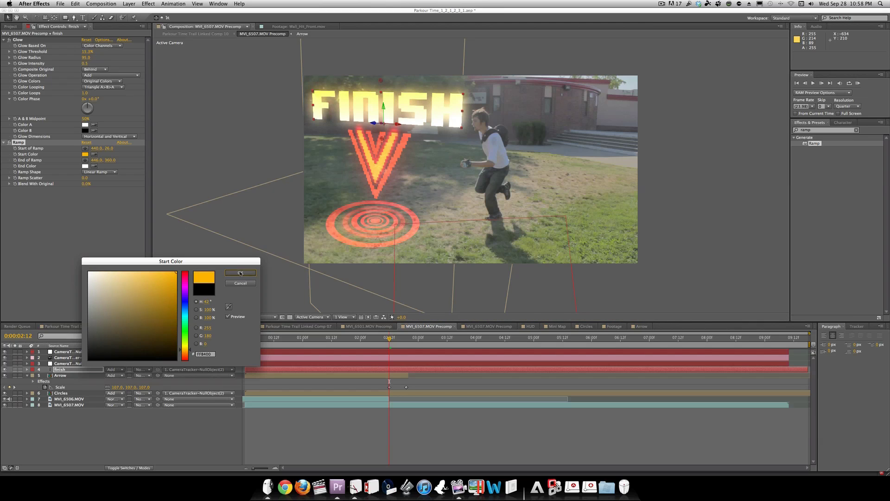
click(84, 166)
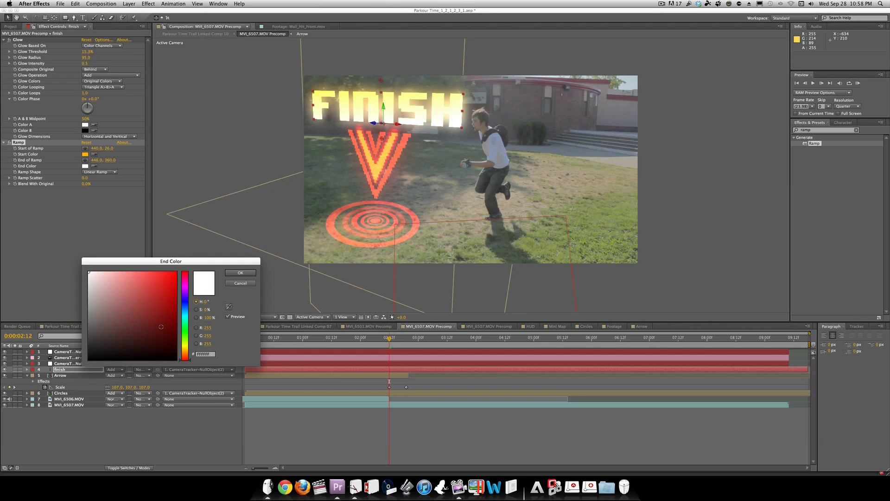
drag(161, 326, 200, 240)
click(239, 272)
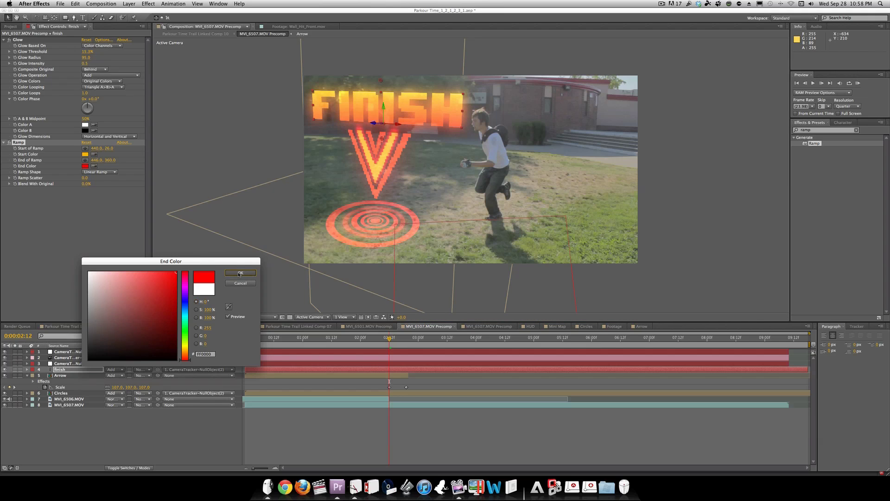
Step: Reverse the ramp's colors on the FINISH text to a red start and an orange end
click(86, 154)
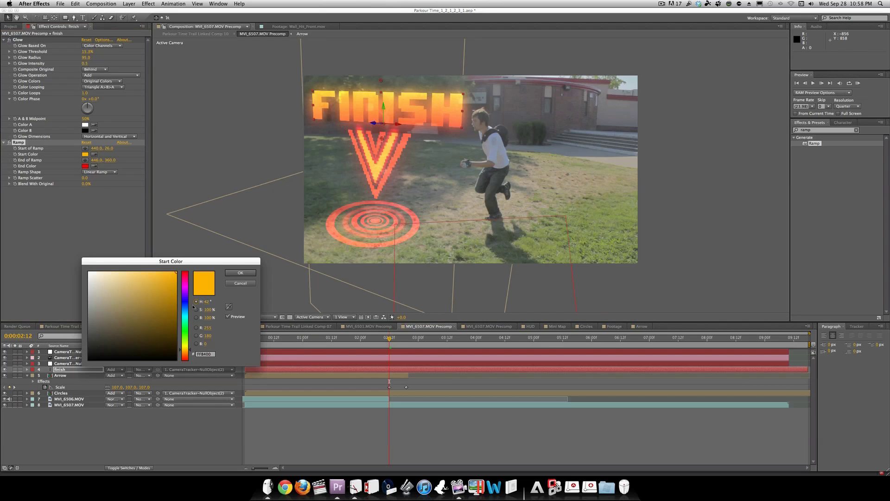
drag(188, 349, 184, 382)
click(241, 273)
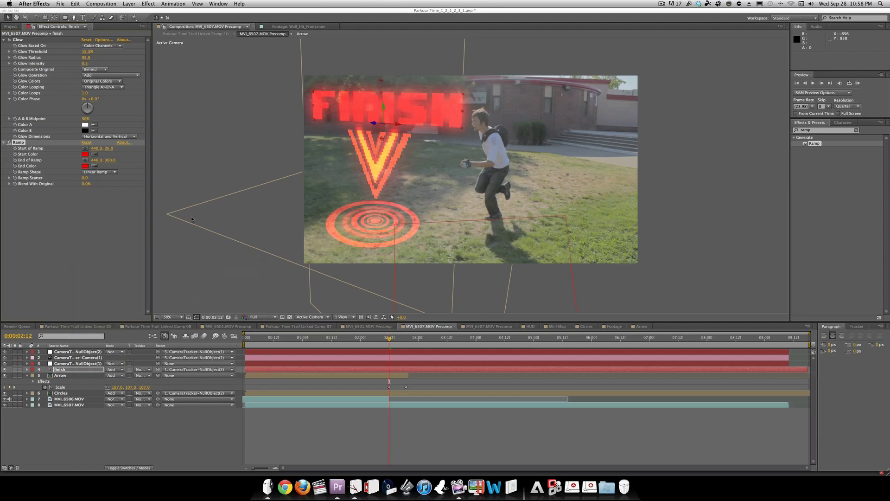
click(85, 166)
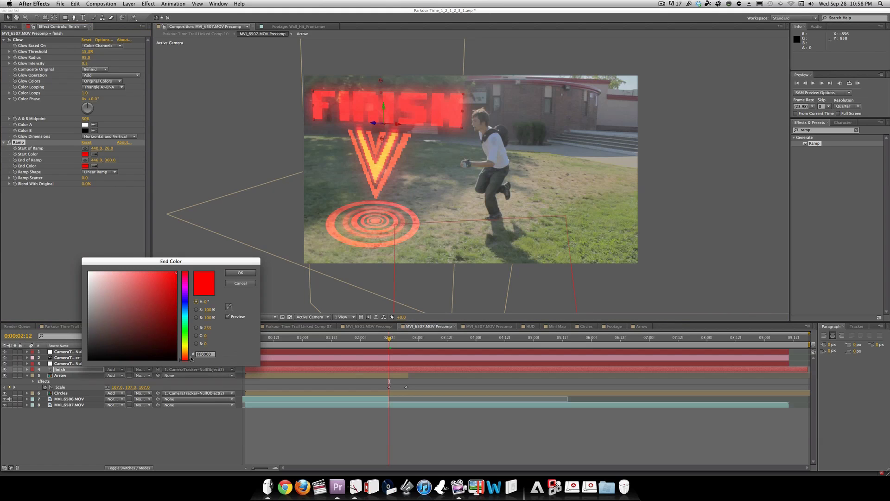
drag(190, 359, 186, 354)
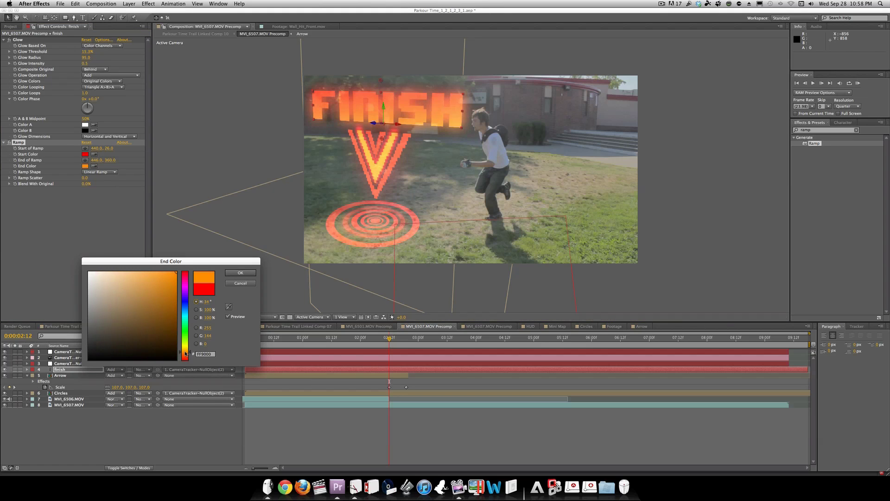
click(232, 273)
Step: Tighten the ramp to run from about 444, 88 to 452, 306 and blend it about 67% with the original
drag(86, 184, 105, 182)
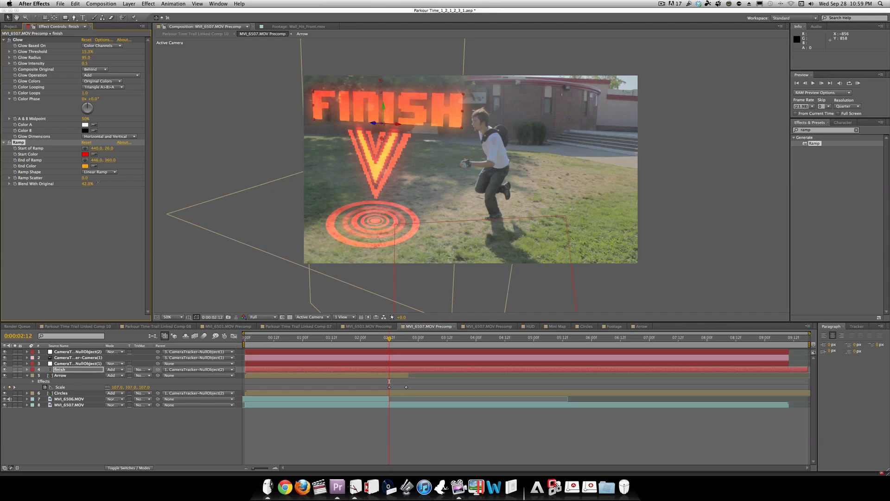
drag(381, 80, 382, 91)
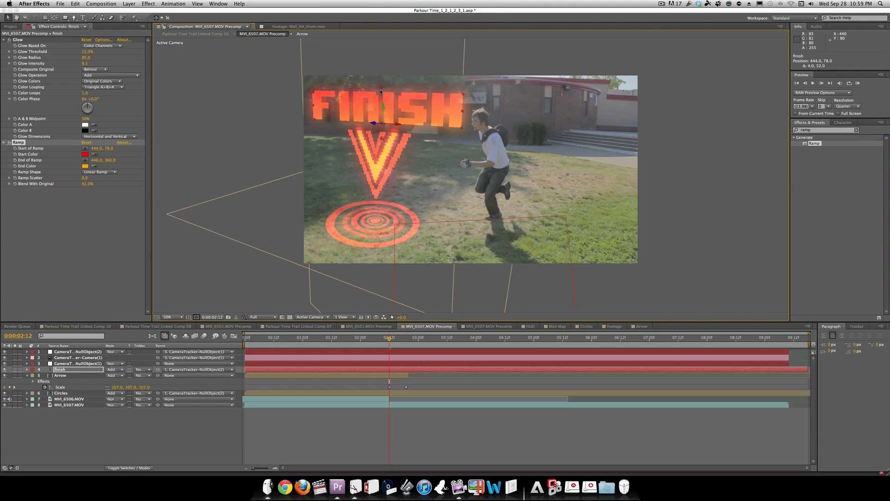
drag(382, 139, 383, 130)
key(F2)
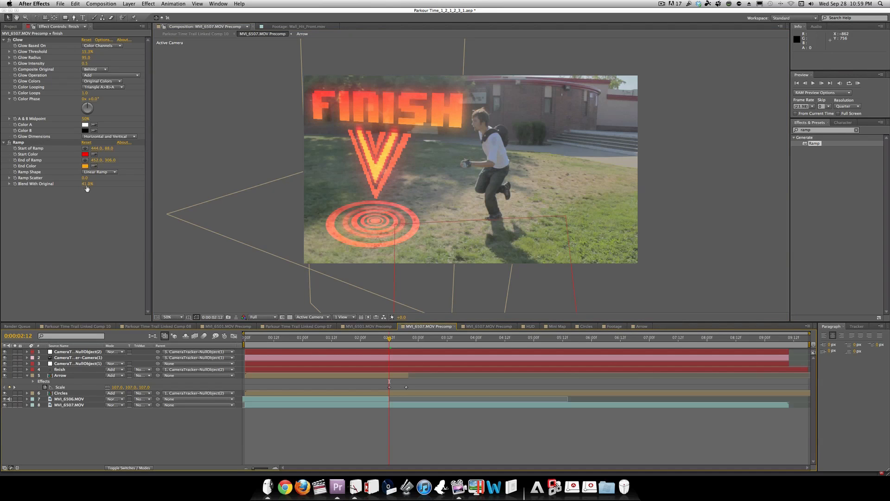
drag(87, 184, 93, 184)
click(85, 220)
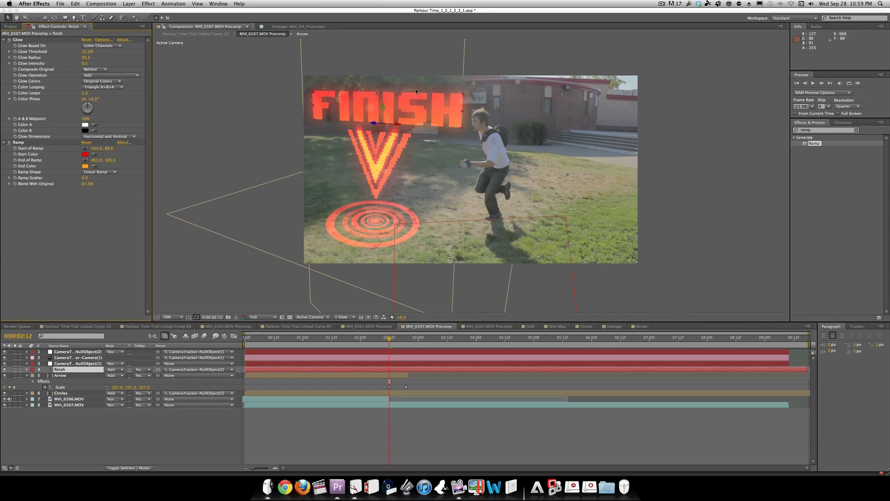
Step: Apply the Stylize Mosaic effect to the Circles layer with 100 horizontal and 100 vertical blocks
click(77, 393)
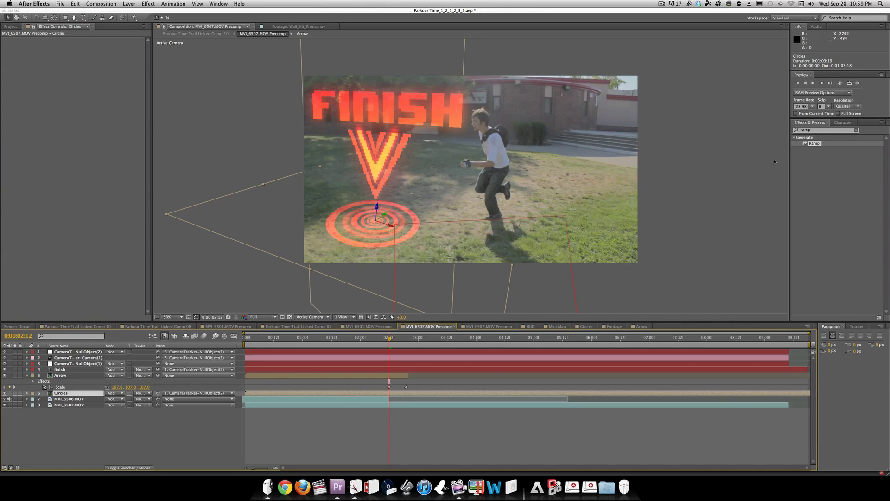
click(804, 131)
text(mos)
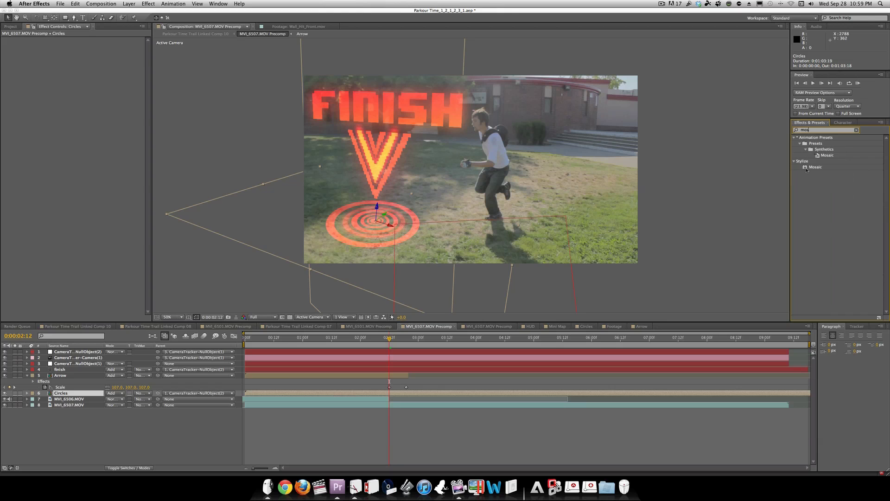
drag(807, 170, 65, 392)
click(84, 46)
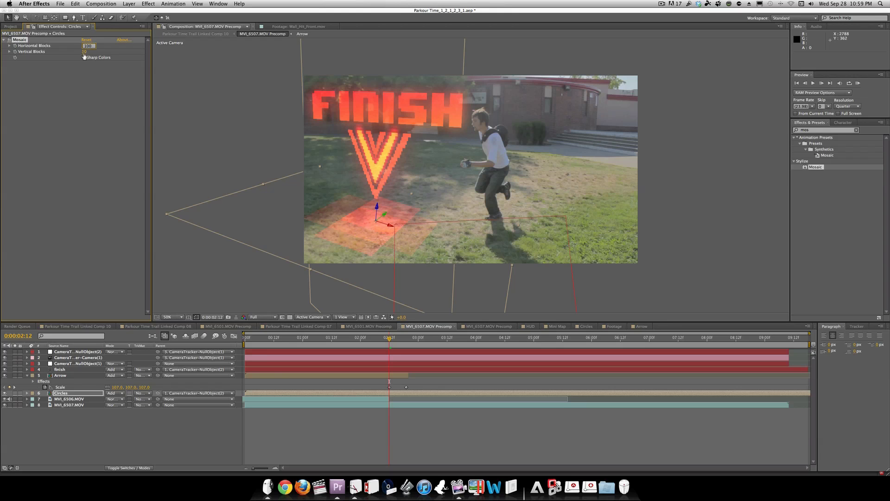
key(Tab)
text(100)
key(Return)
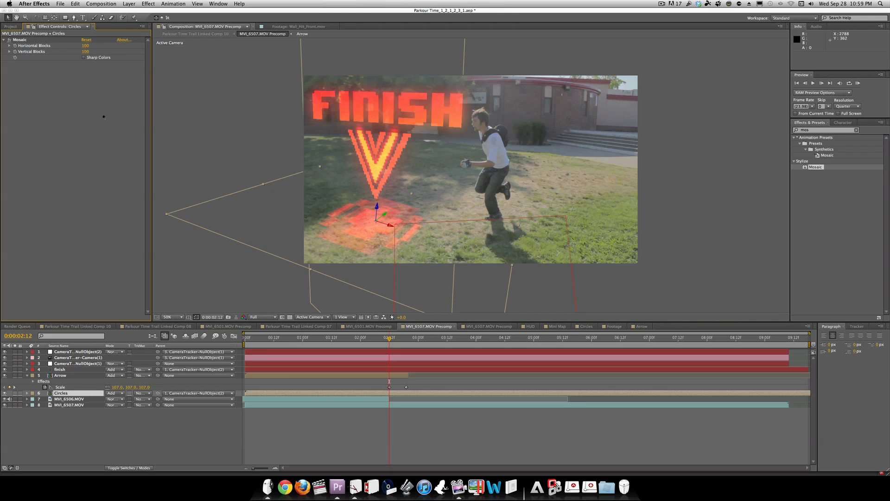
Step: Search the effects for "glow" and apply the Stylize Glow effect to the Circles layer
click(801, 131)
text(glow)
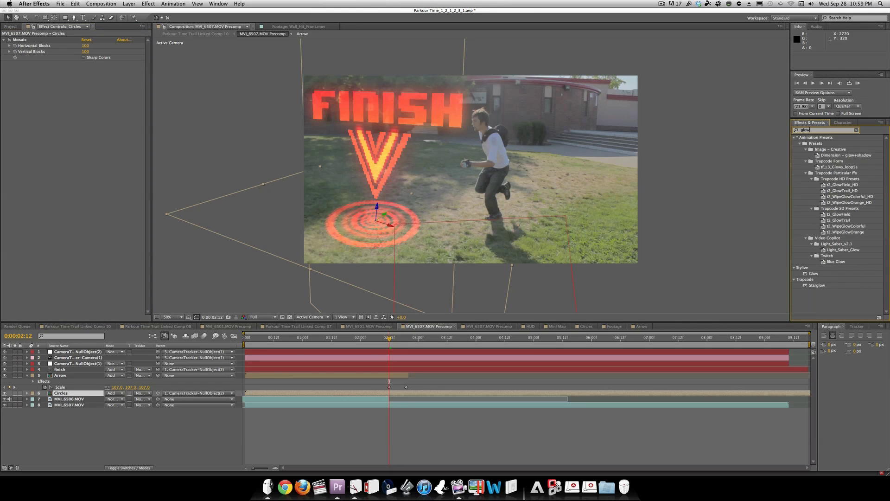
drag(814, 274, 67, 394)
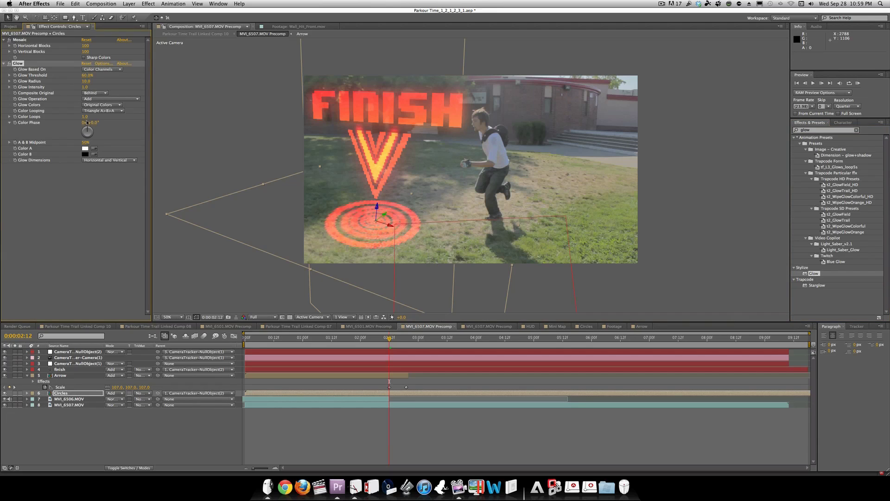
Step: Set the Circles glow to a threshold of about 85% and an intensity of 0.5, with a wider radius
drag(87, 75, 107, 80)
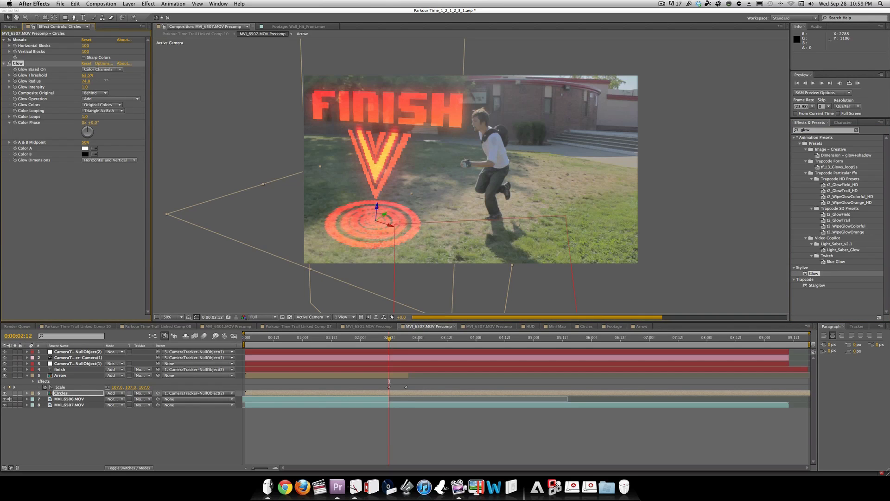
click(85, 87)
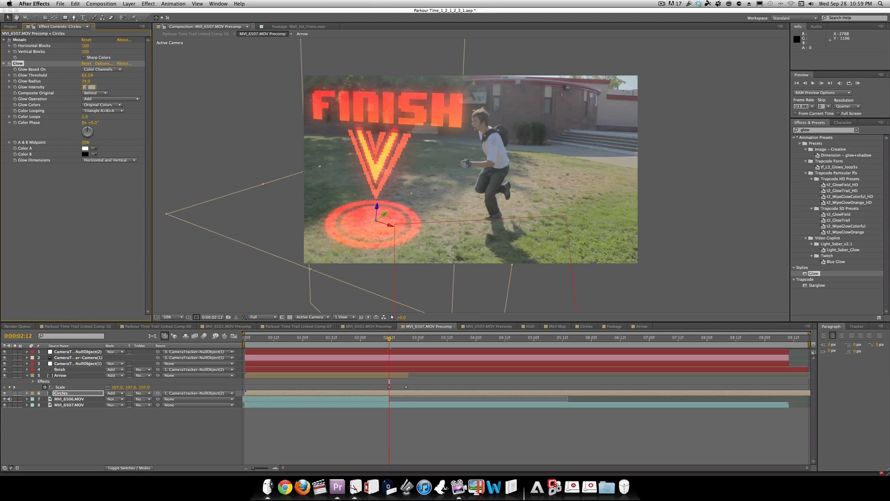
text(.5)
key(Return)
mouse_move(87, 75)
mouse_down()
mouse_move(126, 75)
mouse_move(74, 75)
mouse_up()
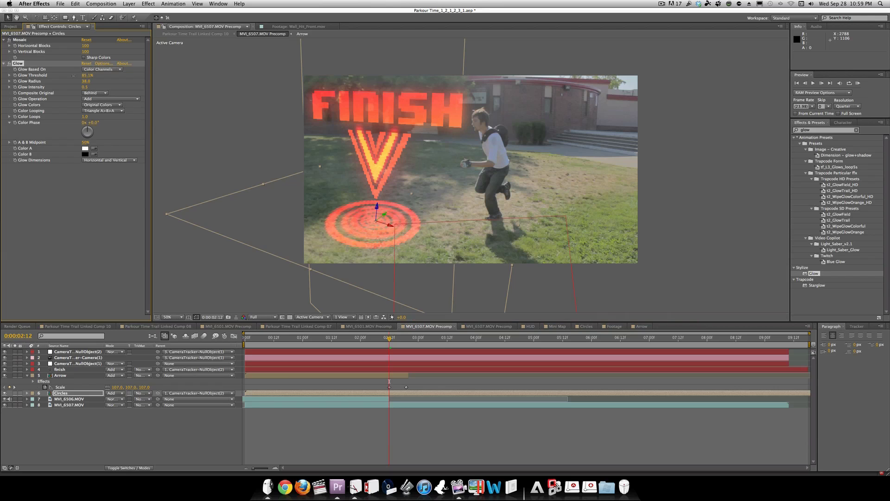
click(124, 198)
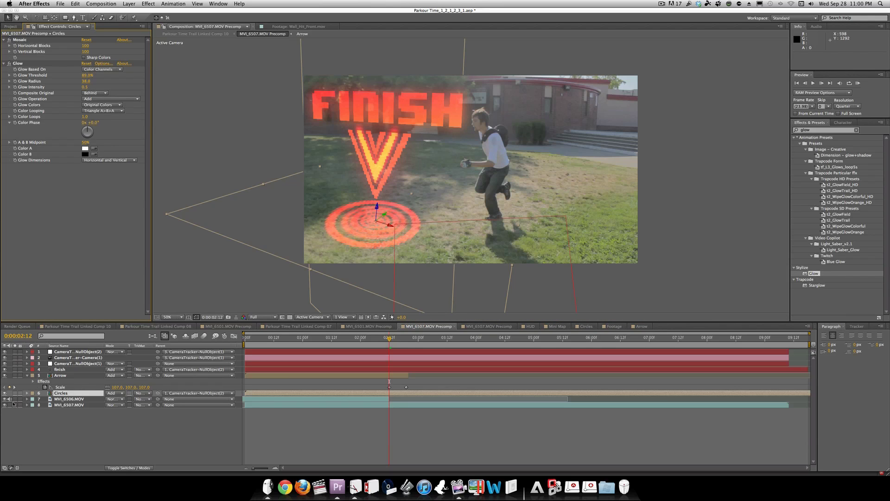
Step: At 0:00:02:07, move the Arrow layer over the circles, to a position of about -100, 590, 1133
click(378, 338)
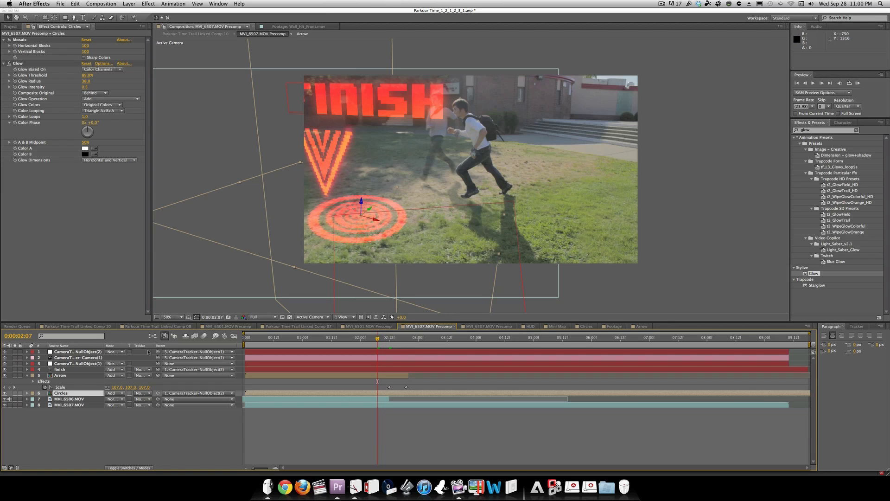
click(81, 374)
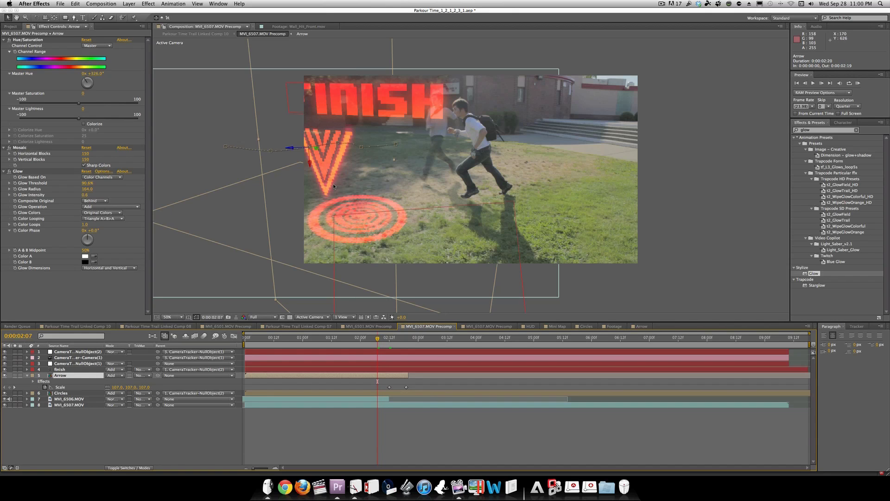
drag(363, 182, 376, 184)
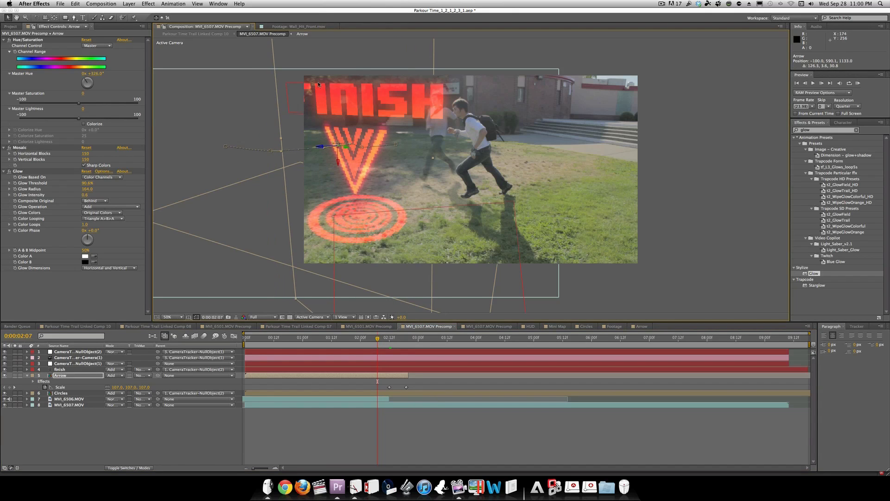
scroll(406, 183, up, 4)
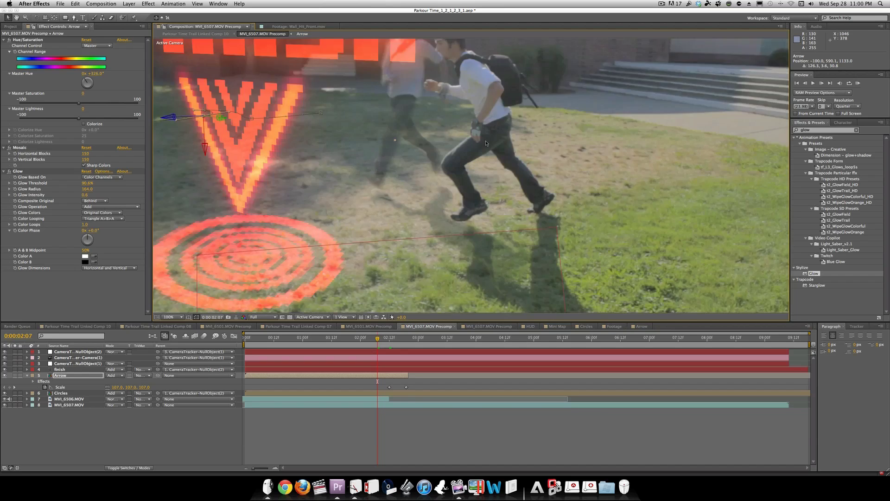
scroll(406, 183, down, 4)
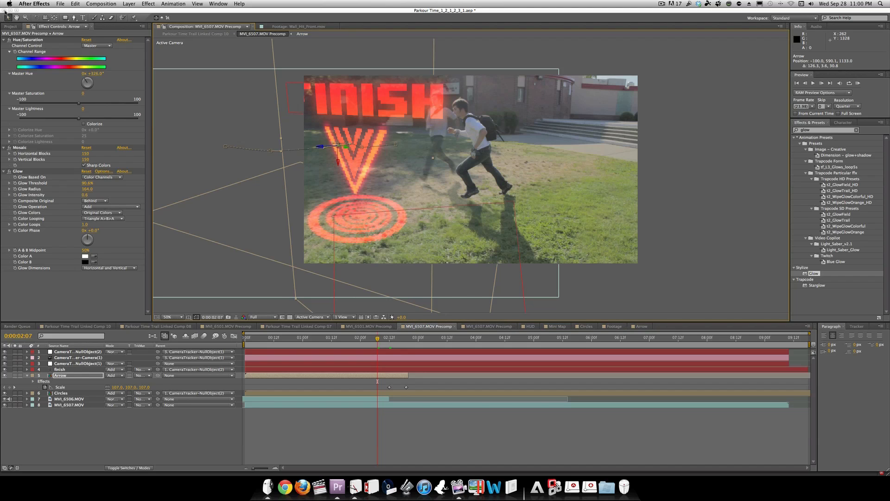
Step: Add the HUD composition from the project as the uppermost layer of the MVI_6507.MOV Precomp
click(10, 26)
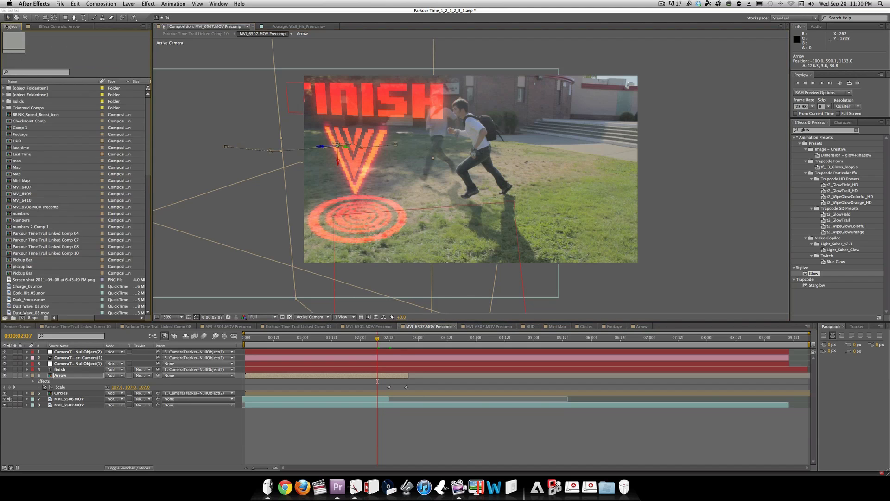
click(19, 140)
click(181, 430)
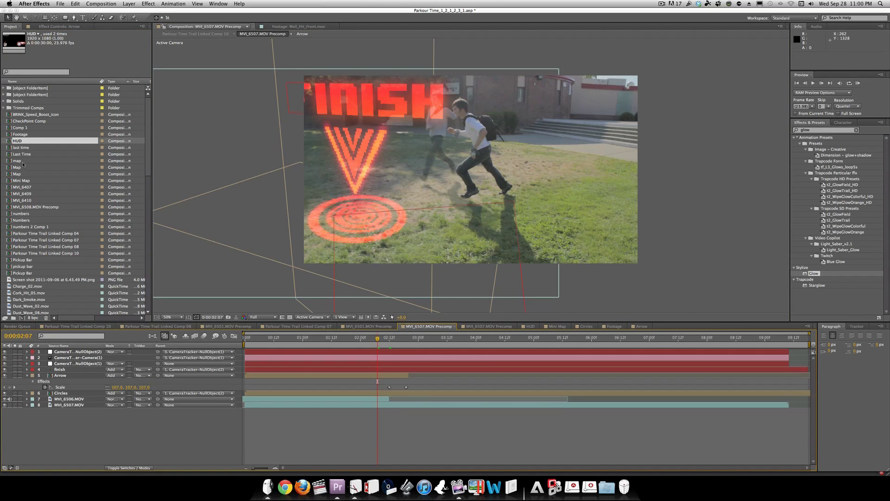
drag(13, 142, 79, 356)
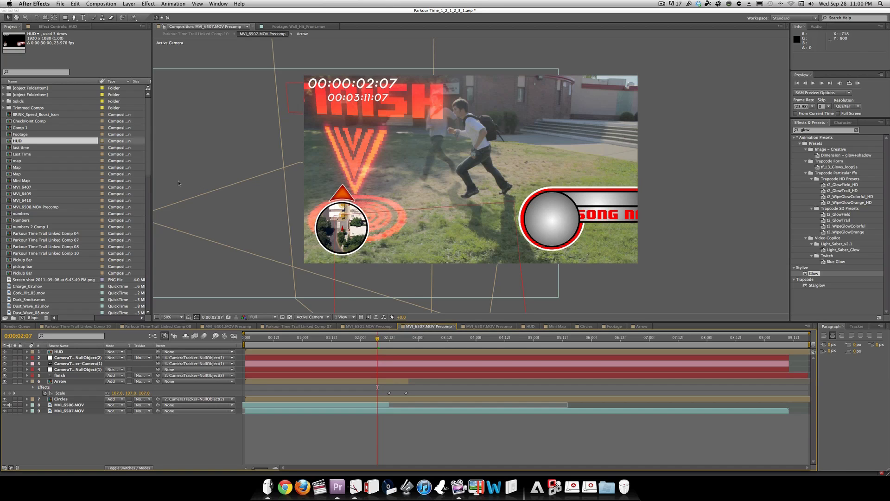
click(148, 4)
click(143, 4)
key(super+y)
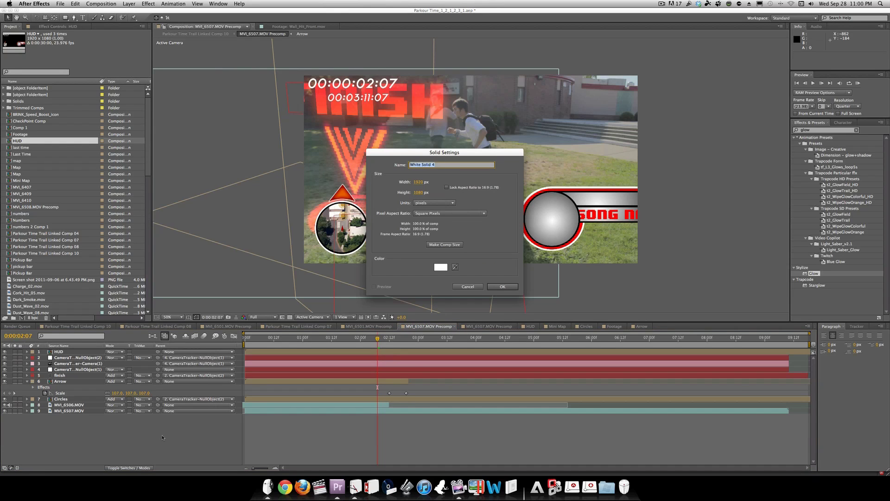
click(482, 287)
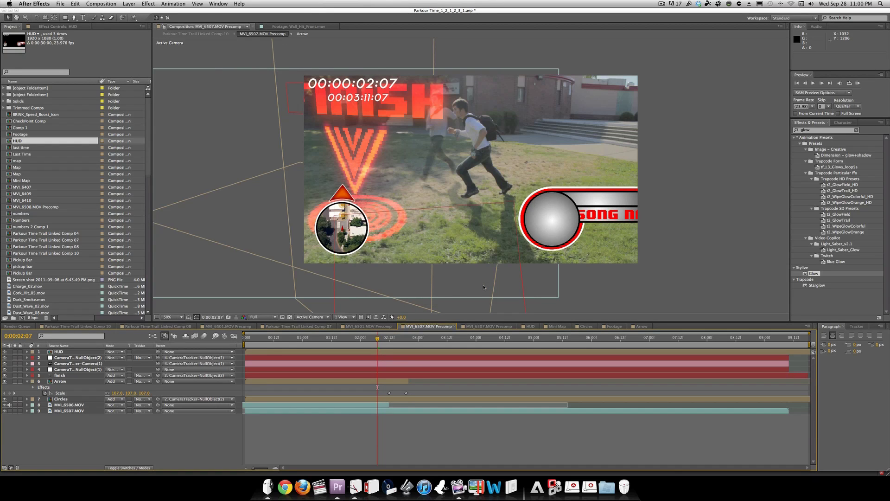
Step: Create an adjustment layer above the HUD layer, name it CC, and keep it selected
key(super+alt+y)
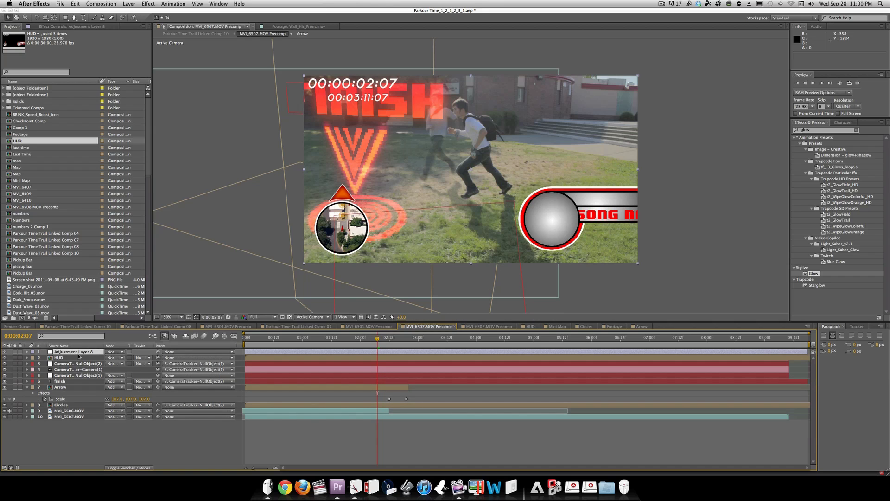
key(Return)
text(CC)
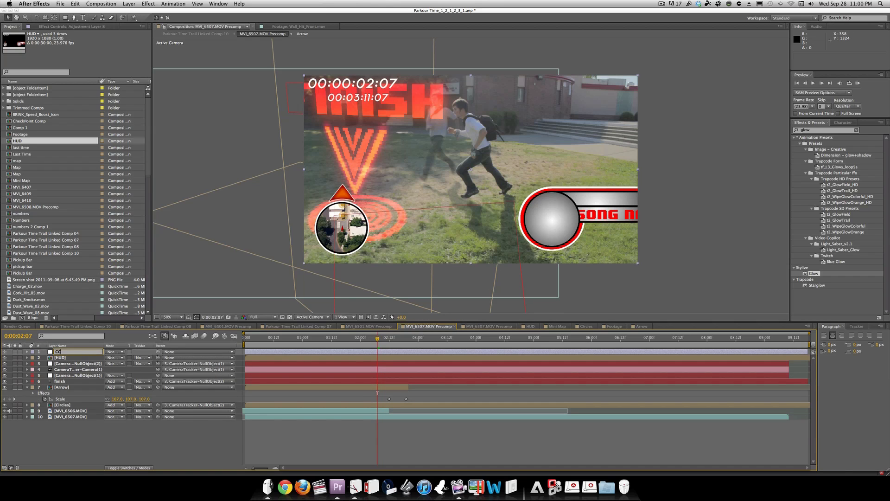
click(114, 445)
click(80, 351)
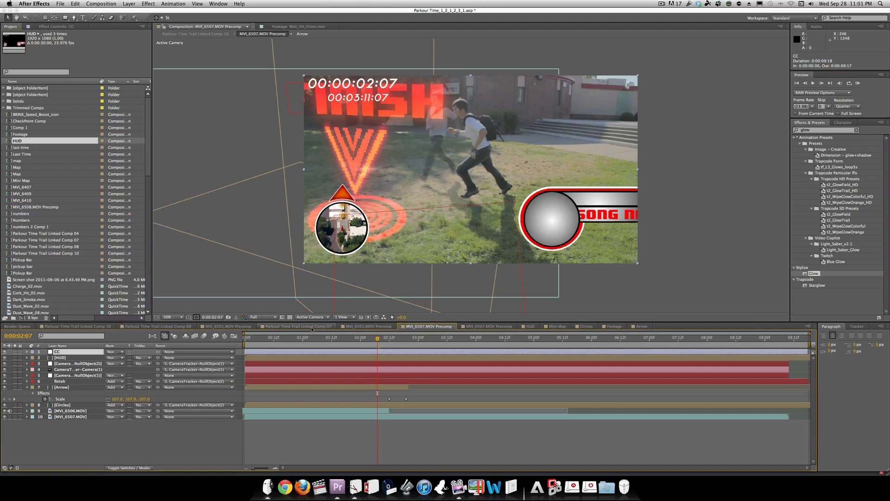
Step: Copy the Curves effect from Adjustment Layer 7 in the MVI_6501.MOV Precomp, checking the graded image at 0:00:00:09
click(350, 327)
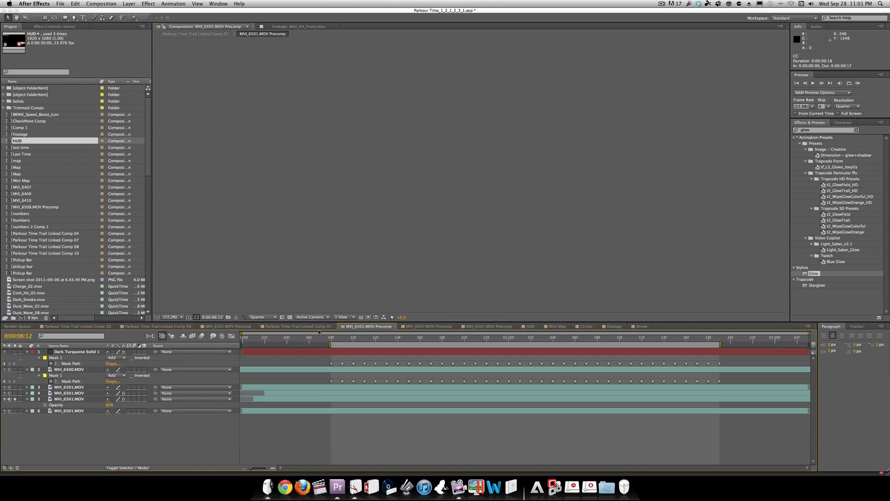
click(395, 327)
click(228, 328)
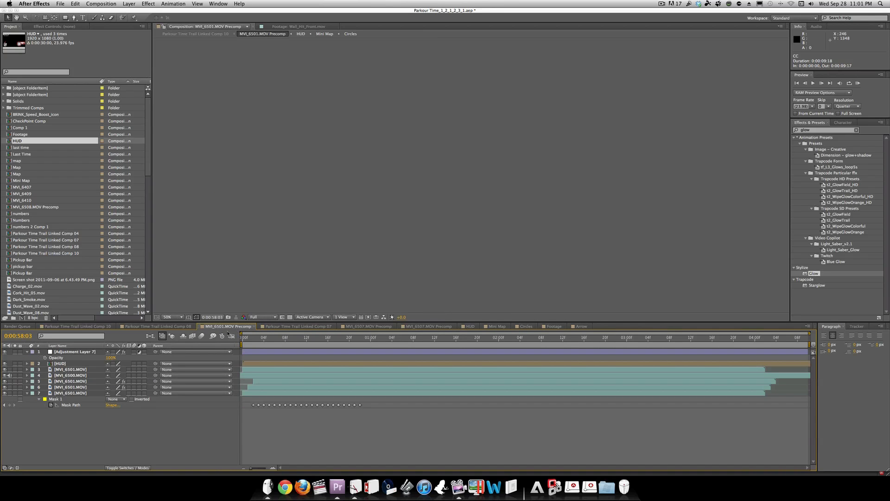
click(77, 352)
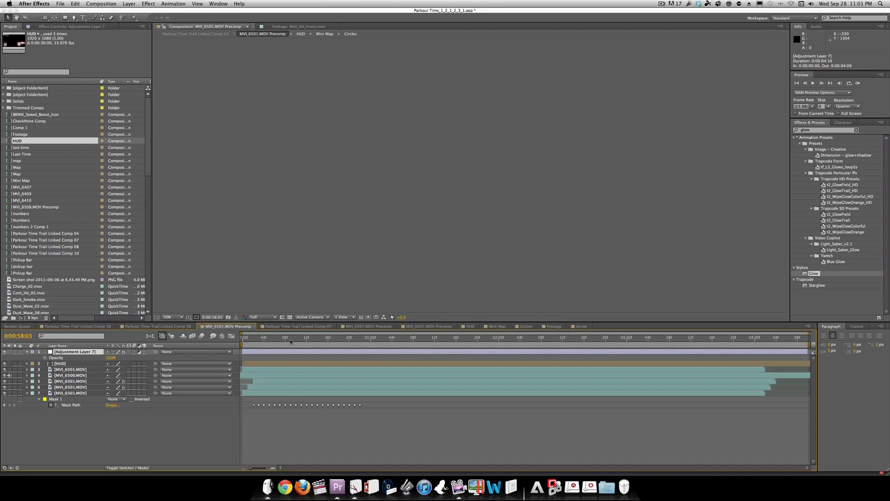
click(290, 338)
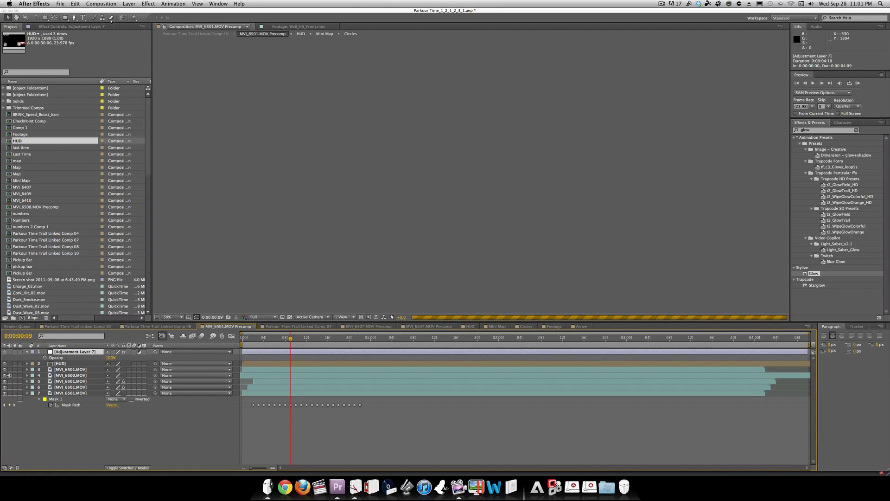
click(98, 26)
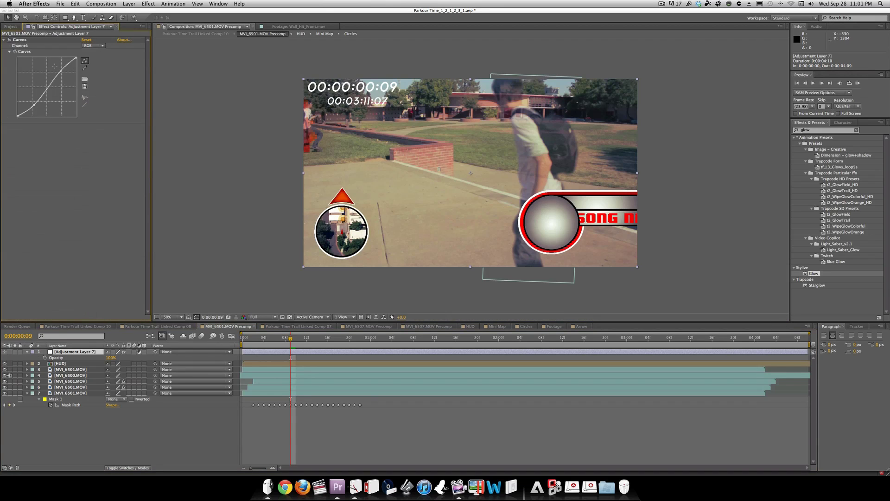
click(28, 40)
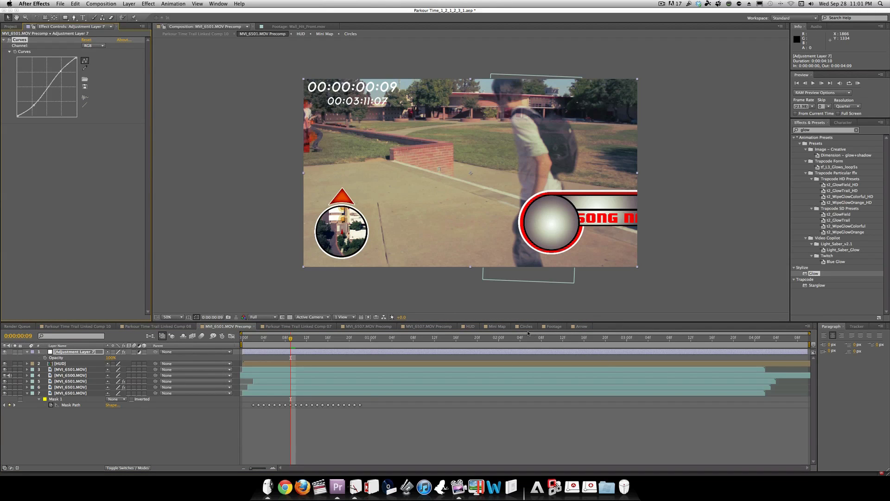
Step: Paste the copied Curves effect onto the CC layer in the MVI_6507.MOV Precomp that contains the HUD
click(429, 327)
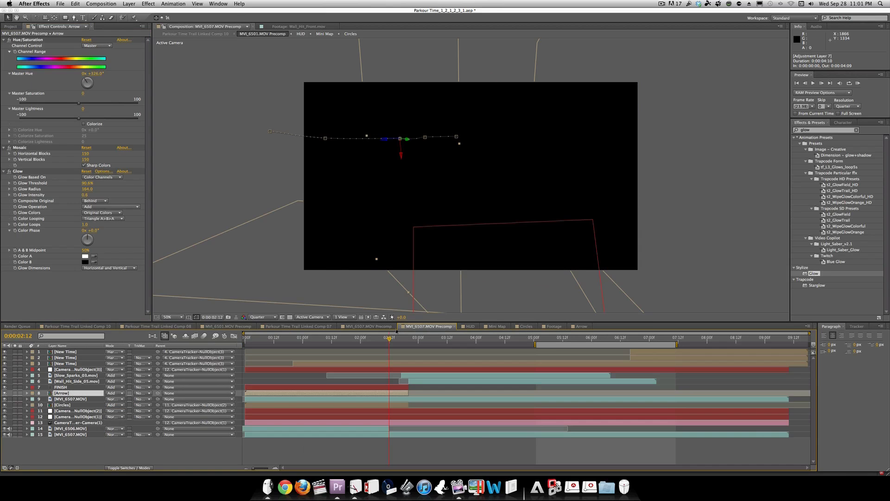
click(380, 327)
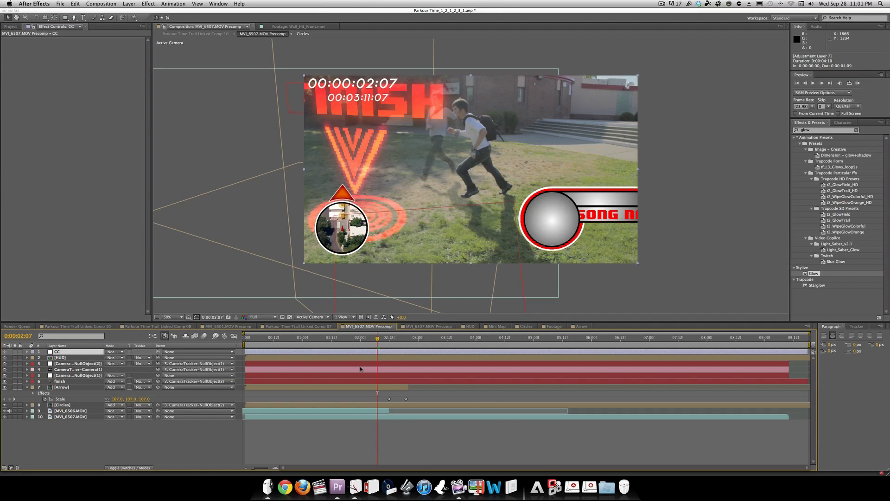
key(super+v)
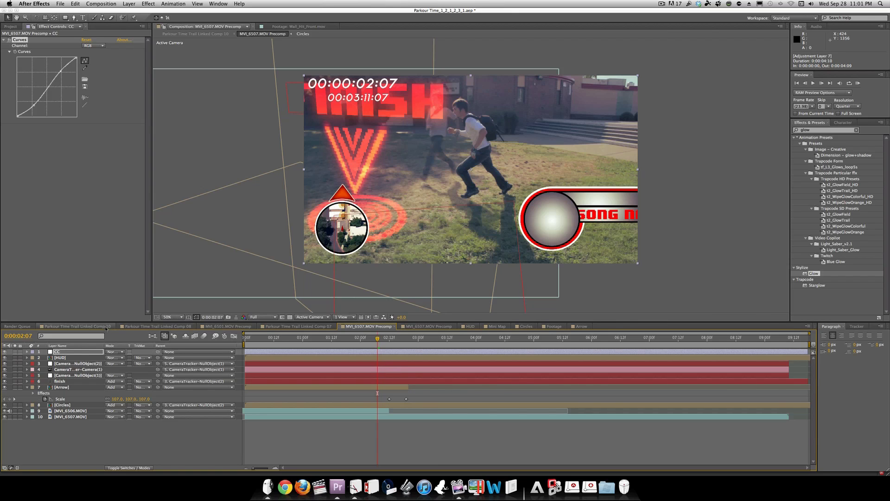
Step: Open Parkour Time Trail Linked Comp 10 and view the MVI_6507 section at 0:00:05:20
click(77, 326)
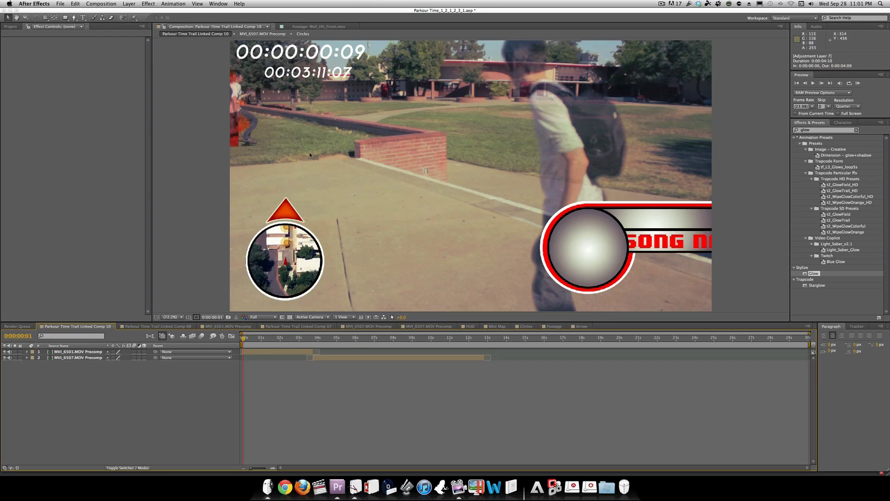
key(comma)
click(302, 338)
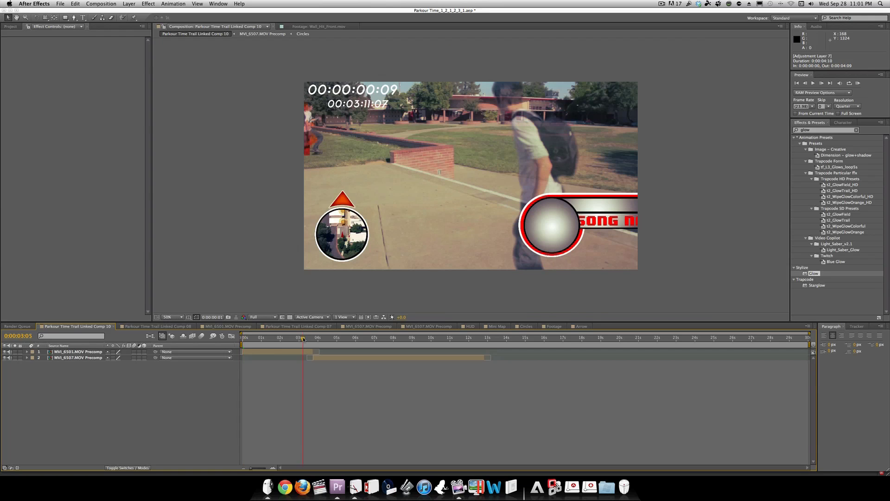
click(352, 338)
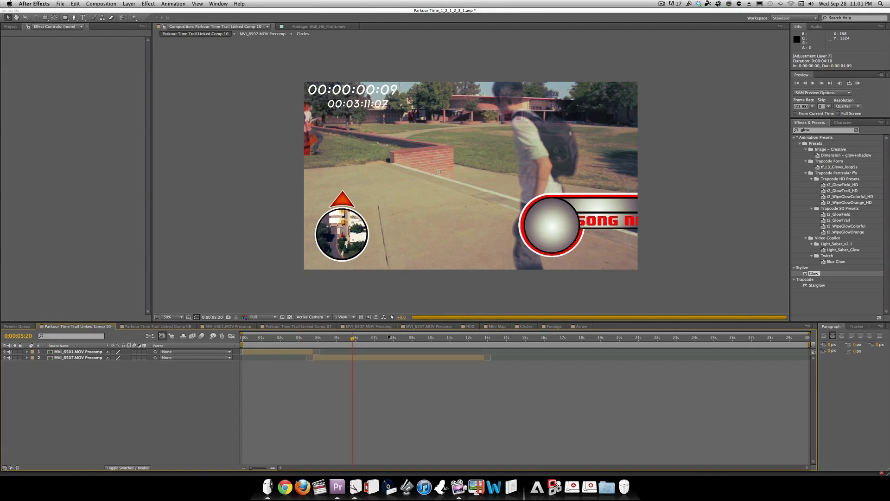